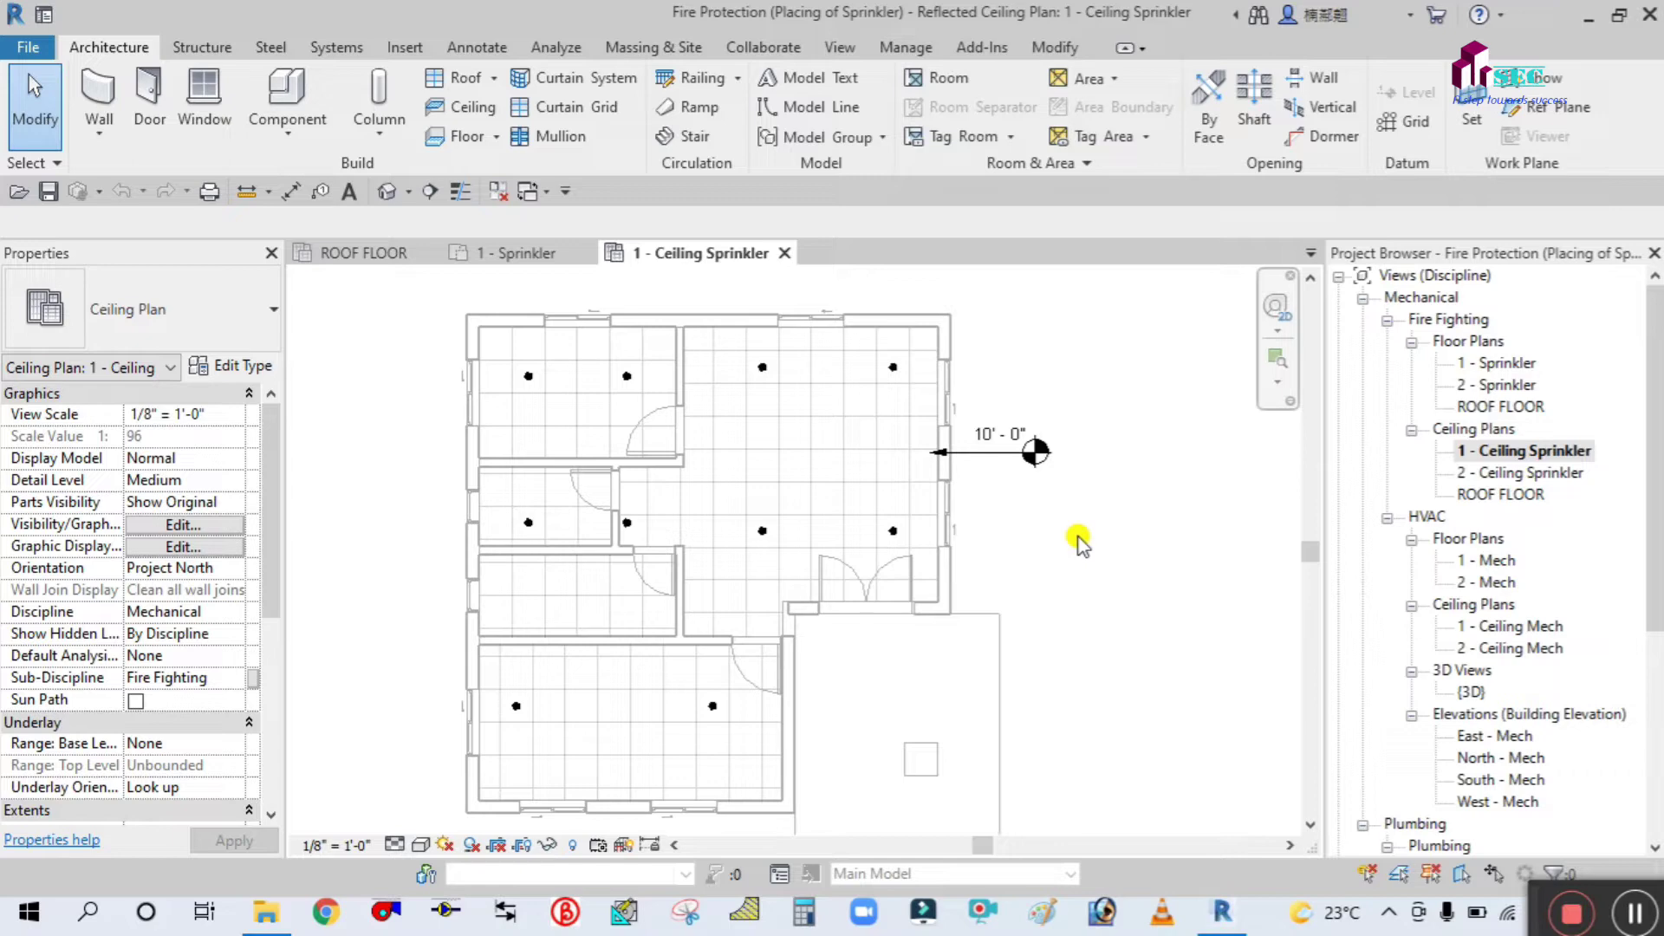
- Zoom and pan across the ceiling plan to review the ten sprinkler heads, clearing the selection
scroll(902, 425, up, 3)
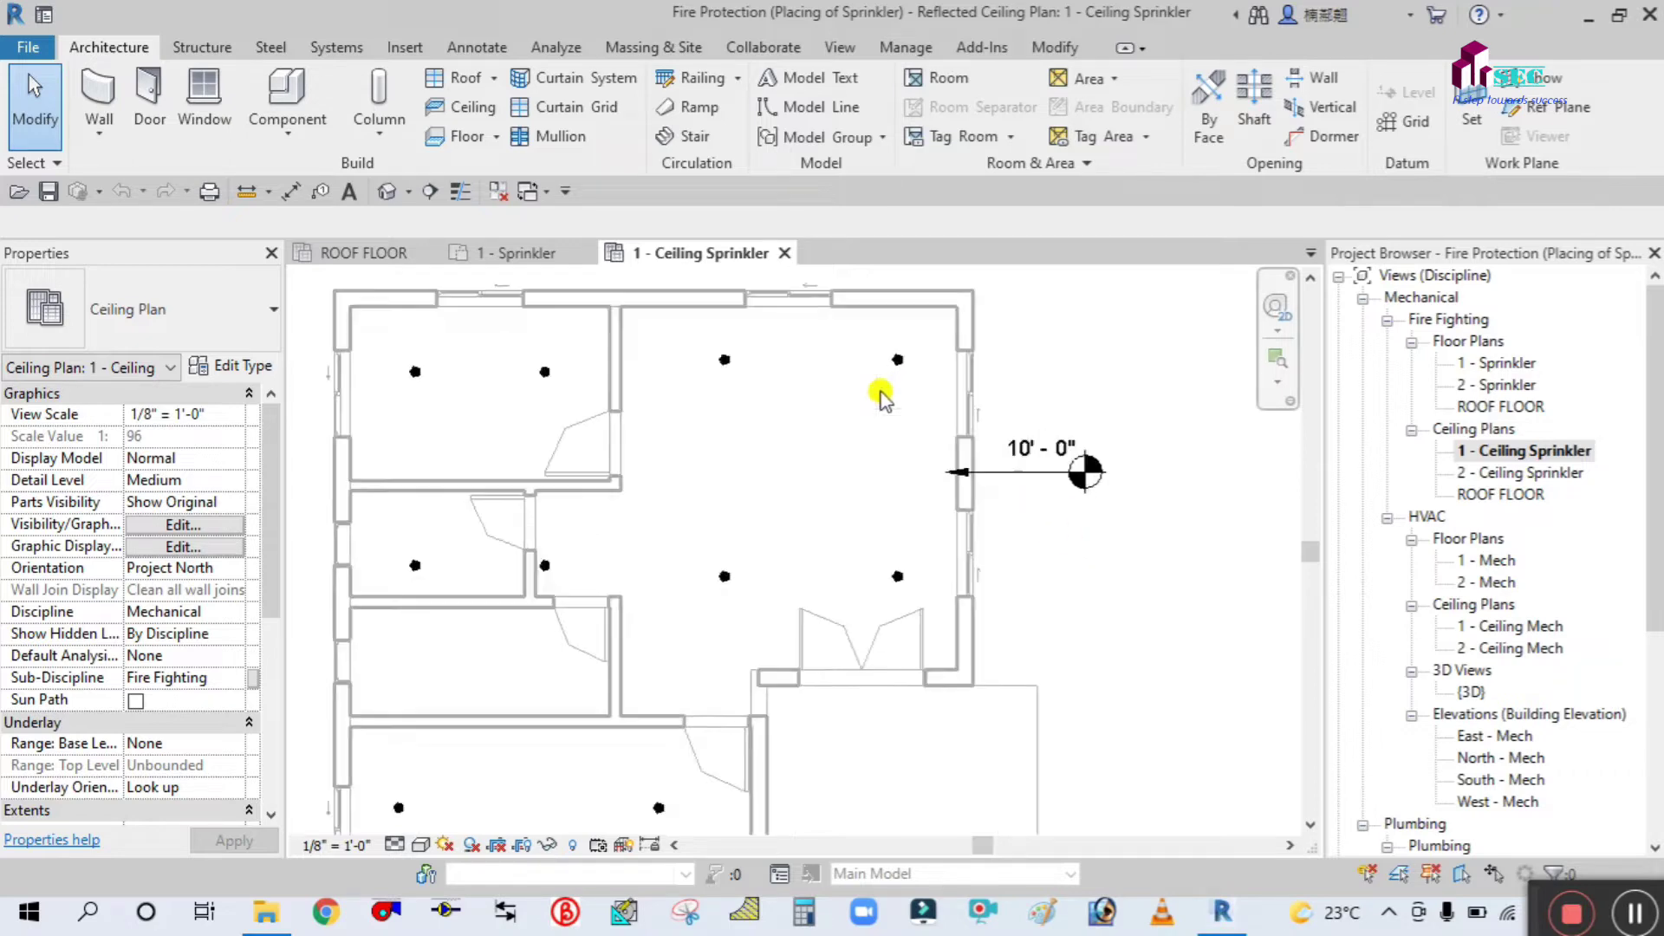
scroll(869, 317, up, 1)
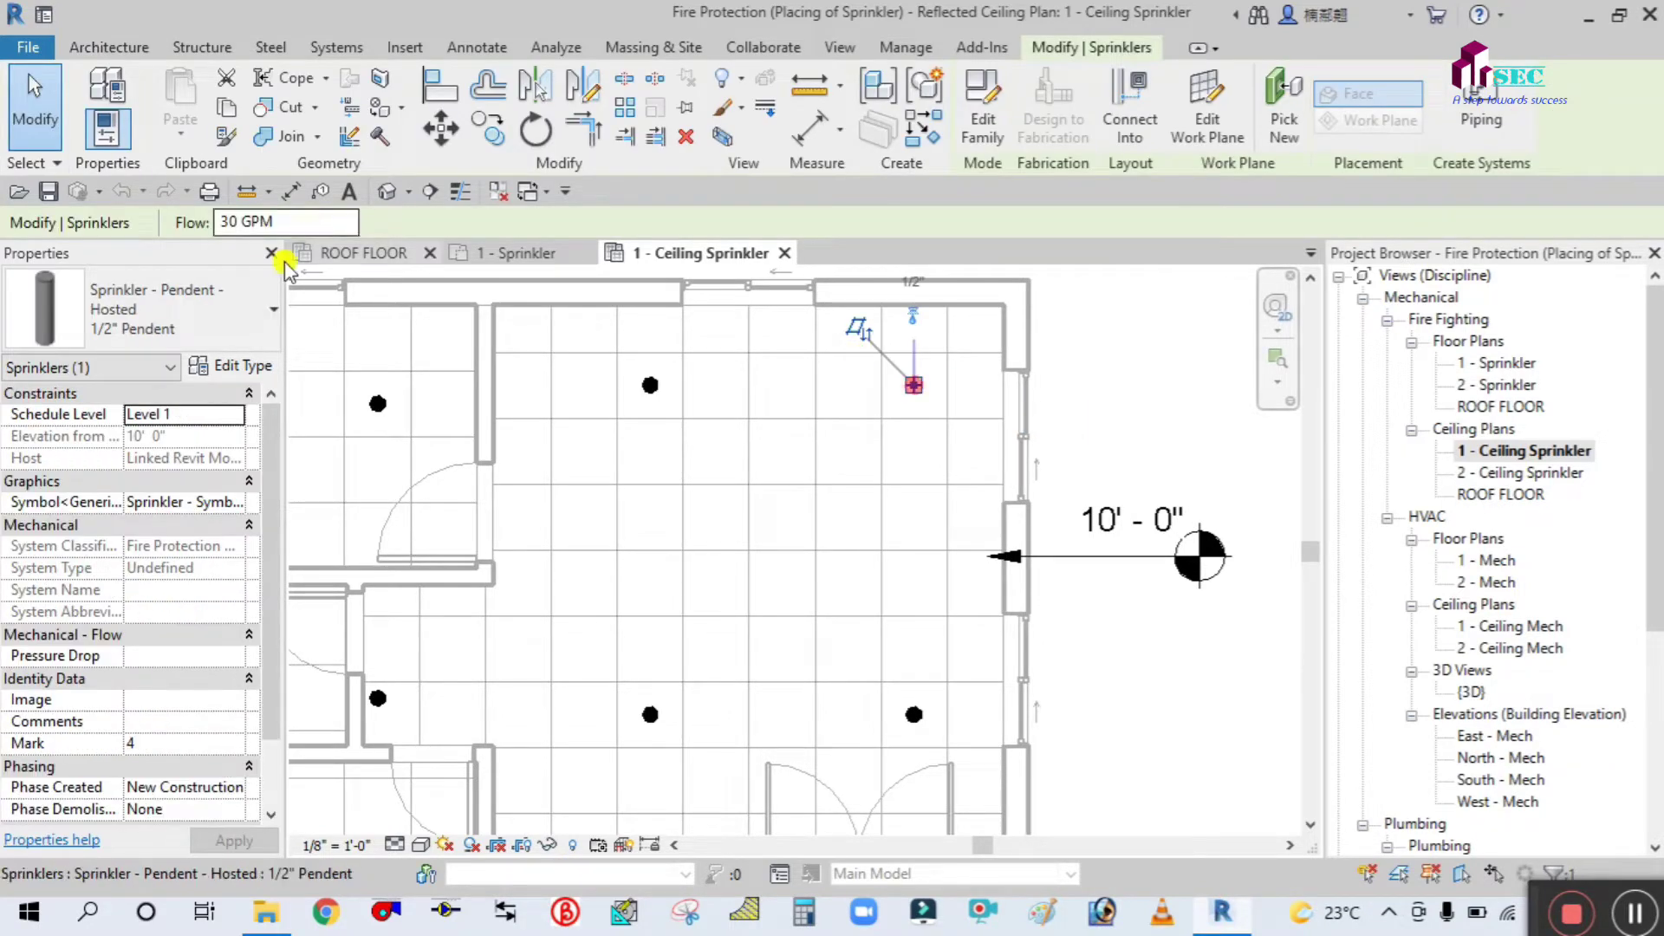
click(1158, 368)
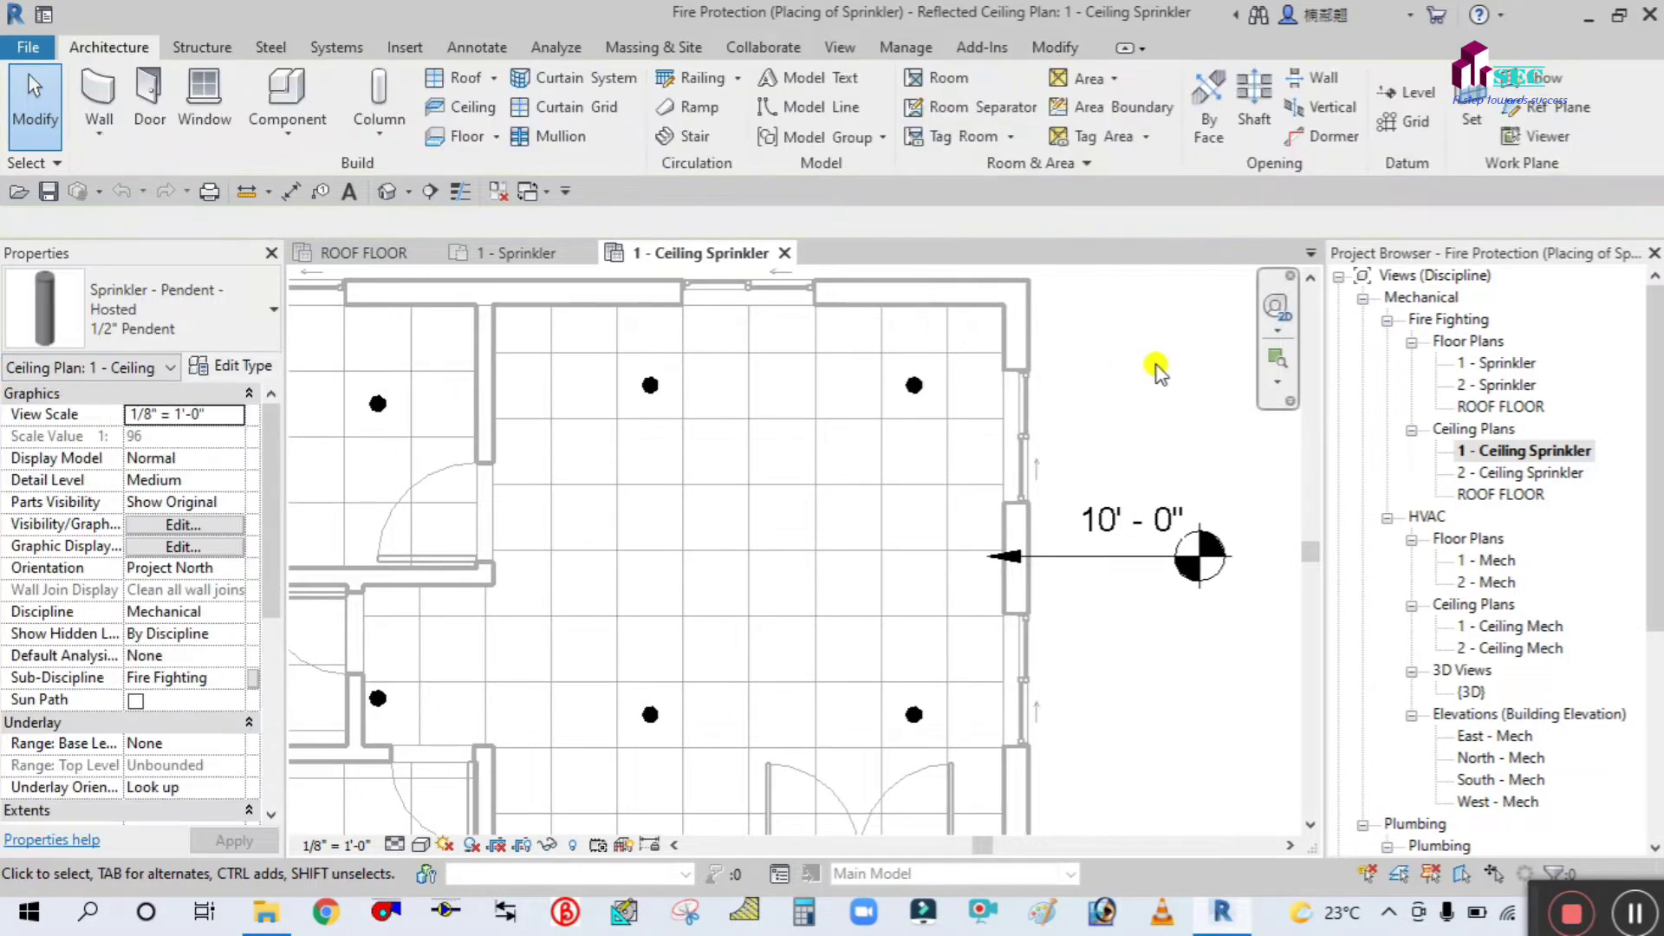
scroll(1158, 369, down, 3)
middle_drag(1132, 569, 1154, 548)
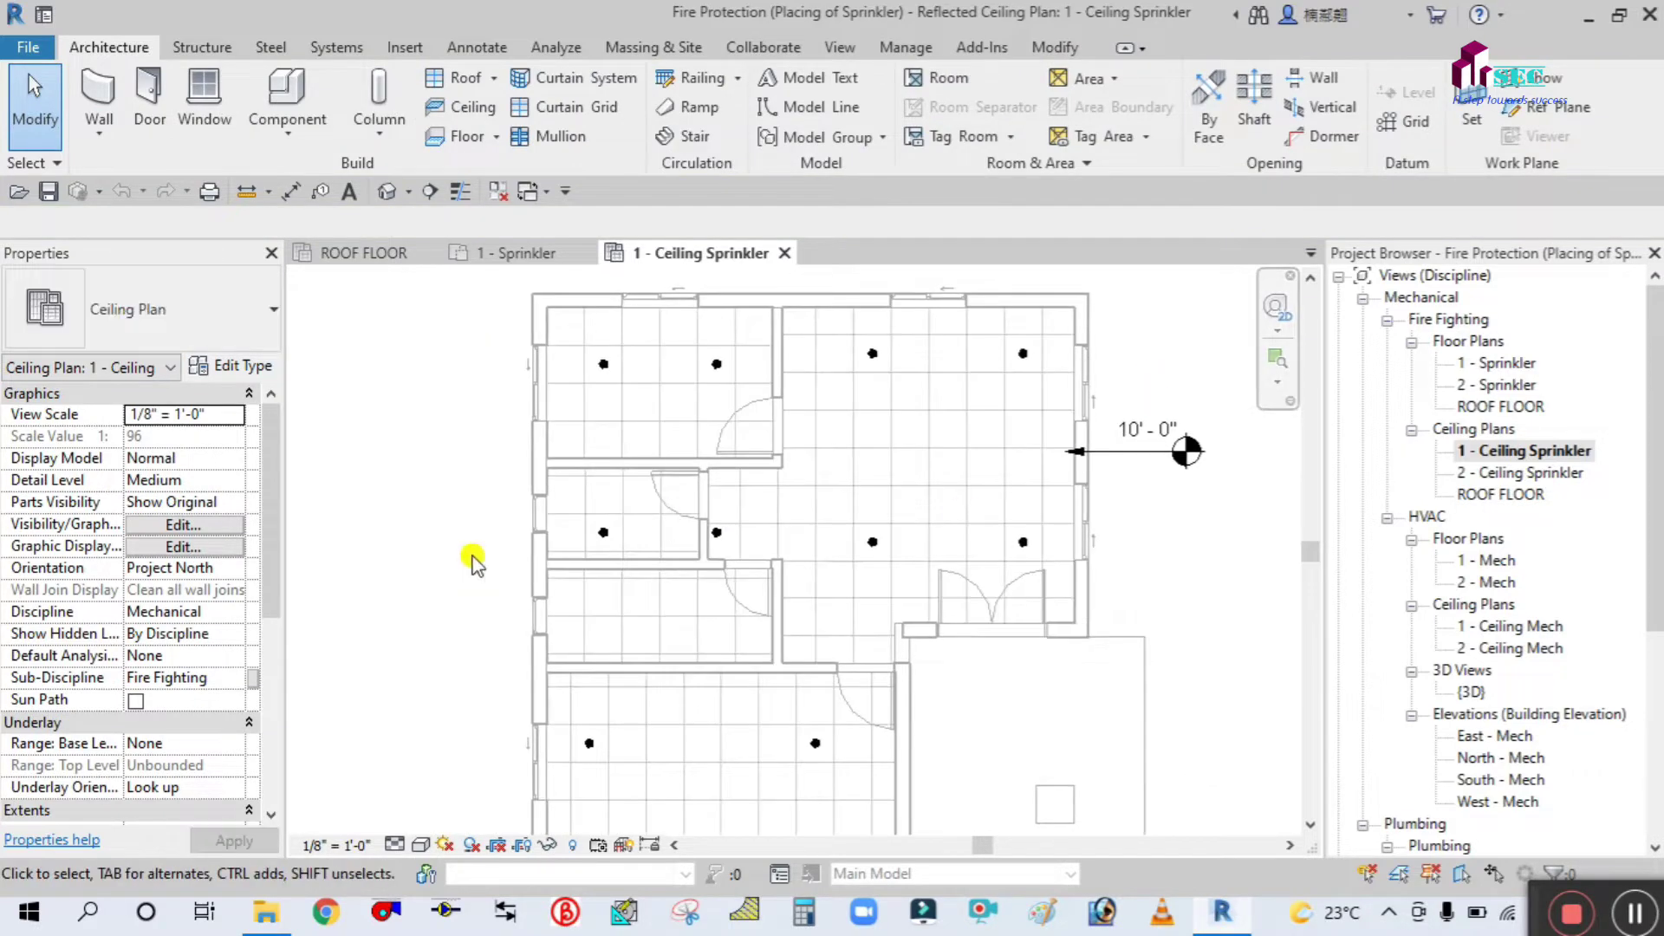
middle_drag(446, 654, 439, 605)
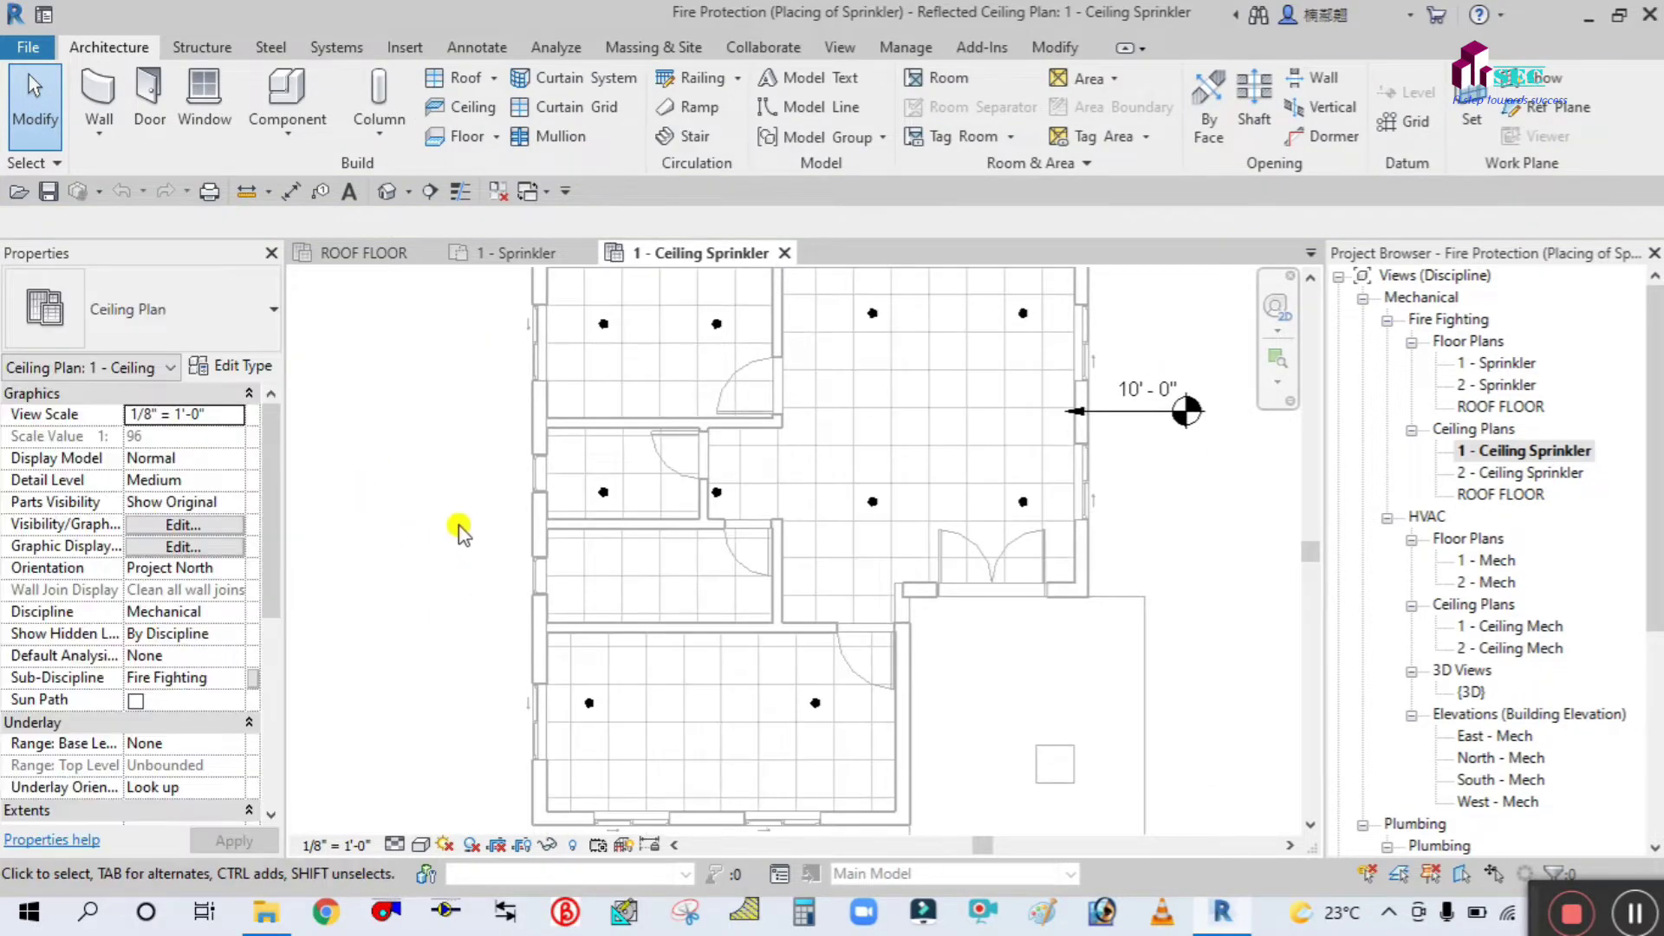
scroll(483, 512, down, 1)
mouse_move(483, 512)
middle_down()
mouse_move(476, 546)
mouse_move(468, 530)
middle_up()
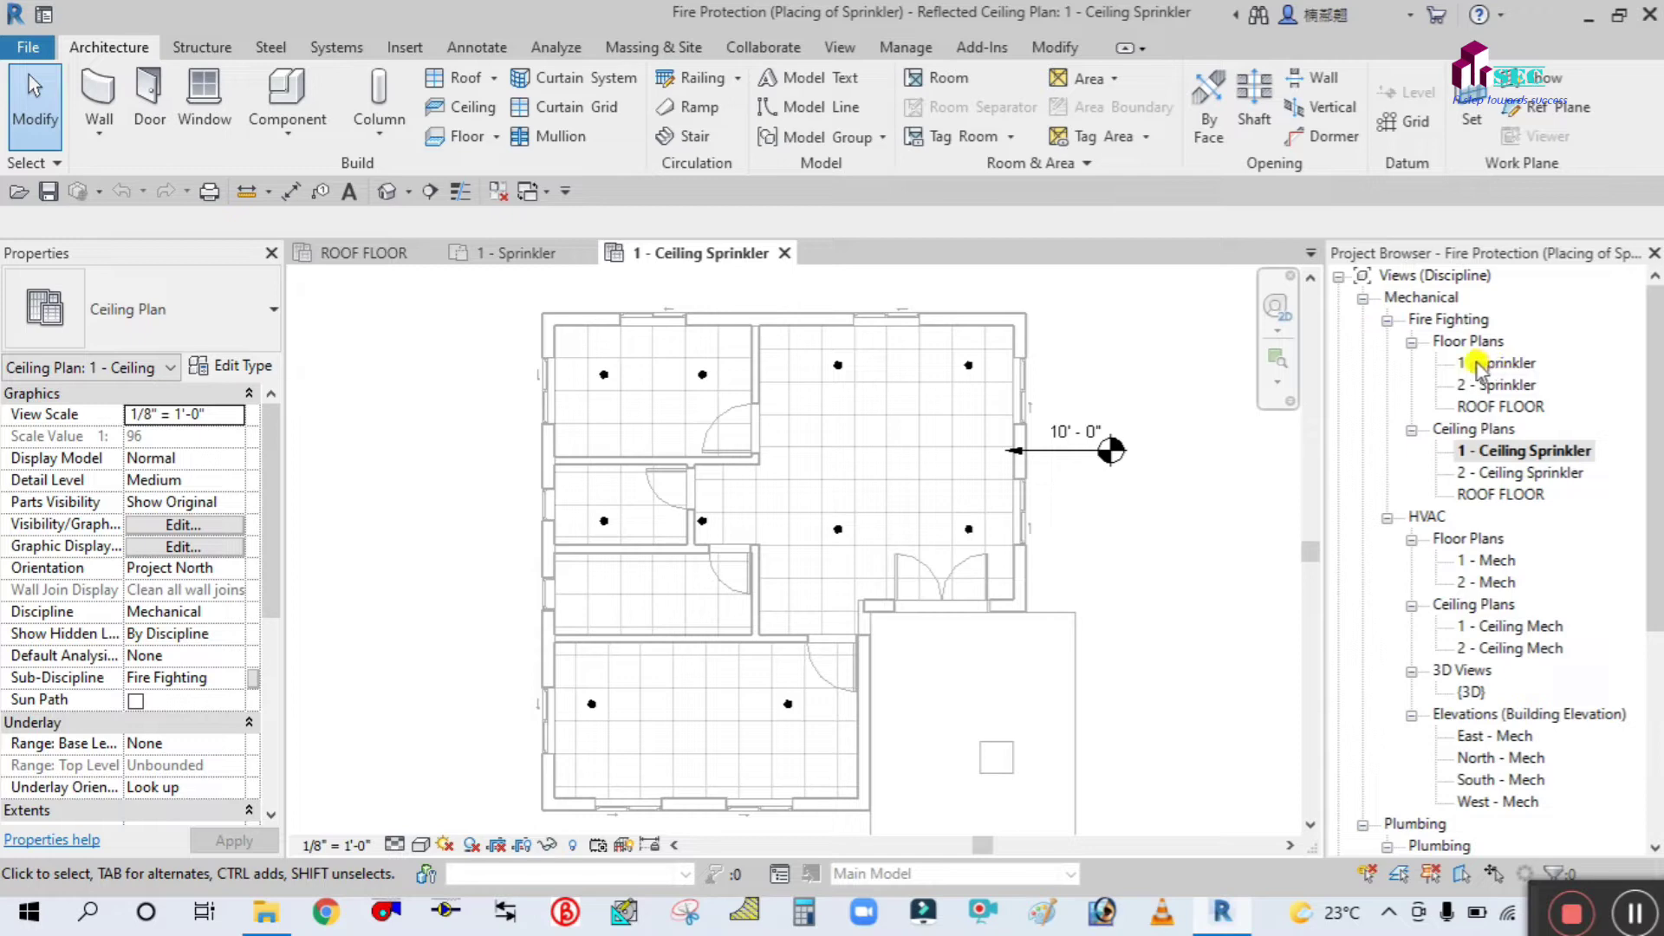
- Open the 1 - Sprinkler floor plan and zoom in on the building
double_click(1507, 363)
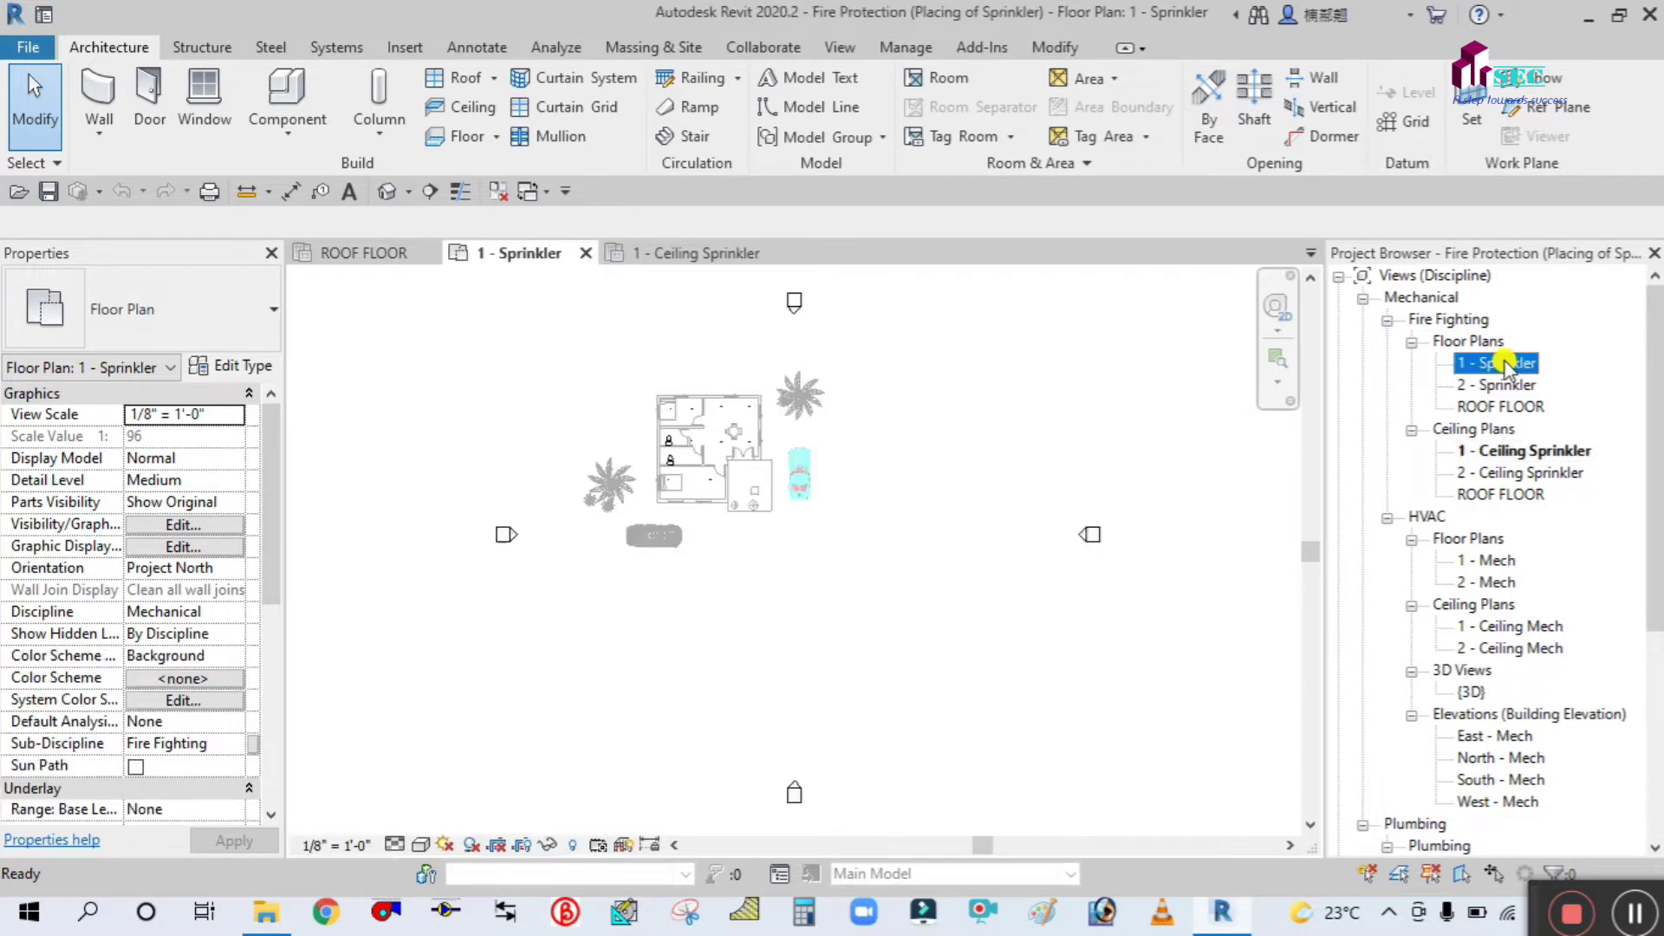
scroll(706, 455, up, 5)
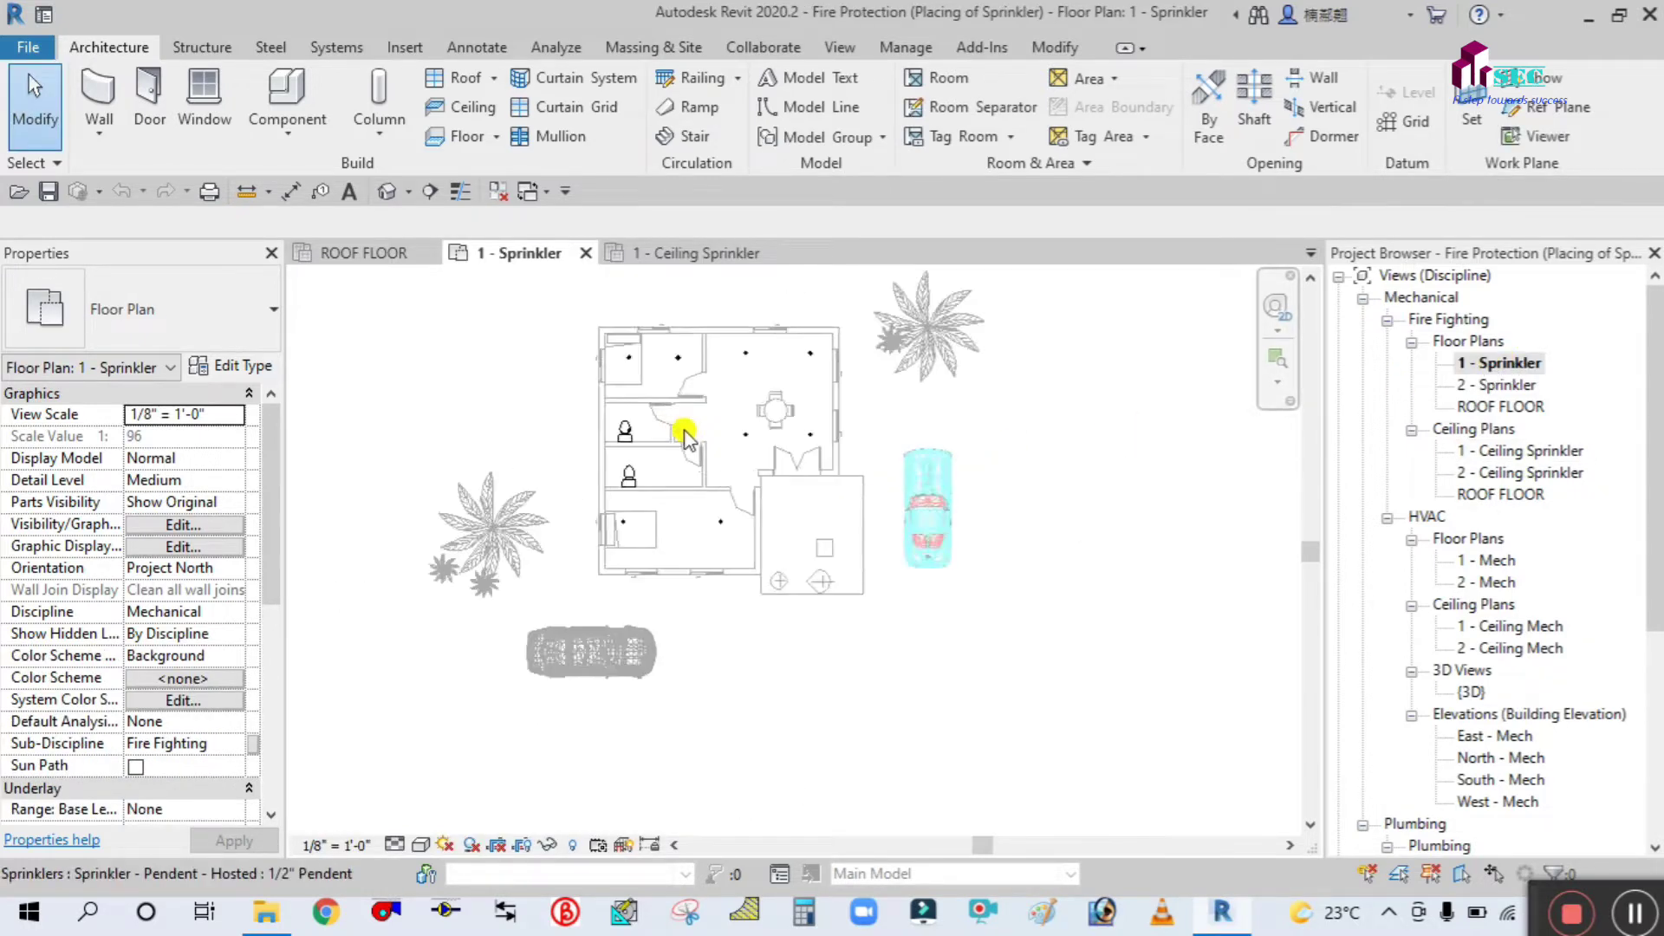
scroll(534, 439, up, 4)
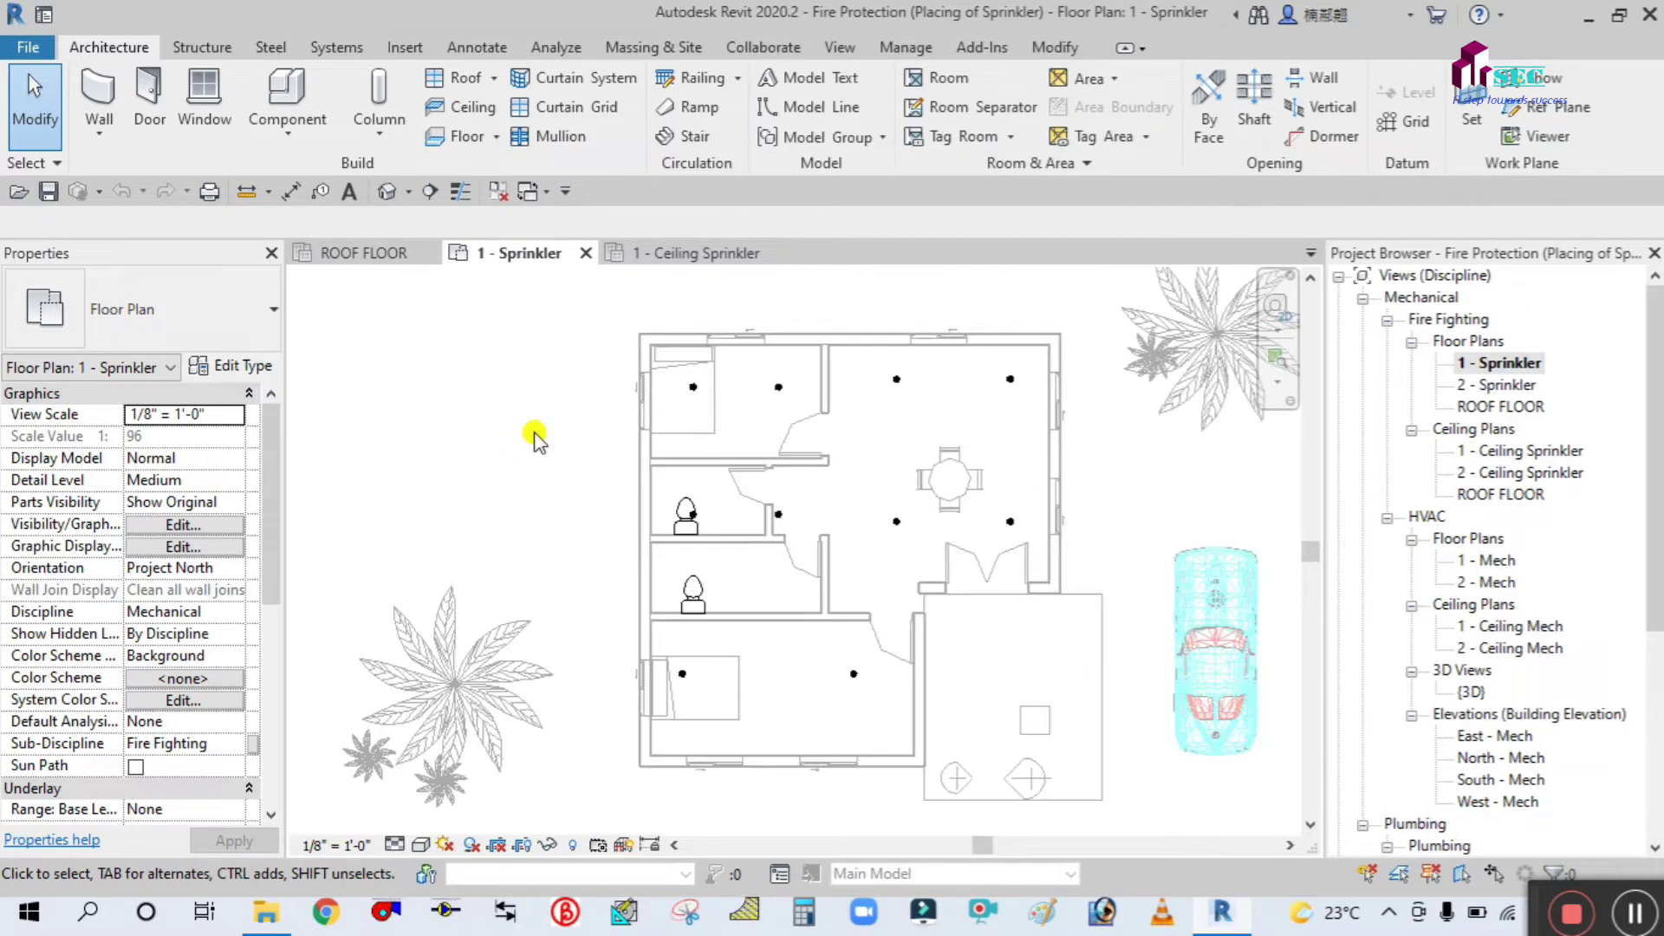
scroll(626, 477, down, 1)
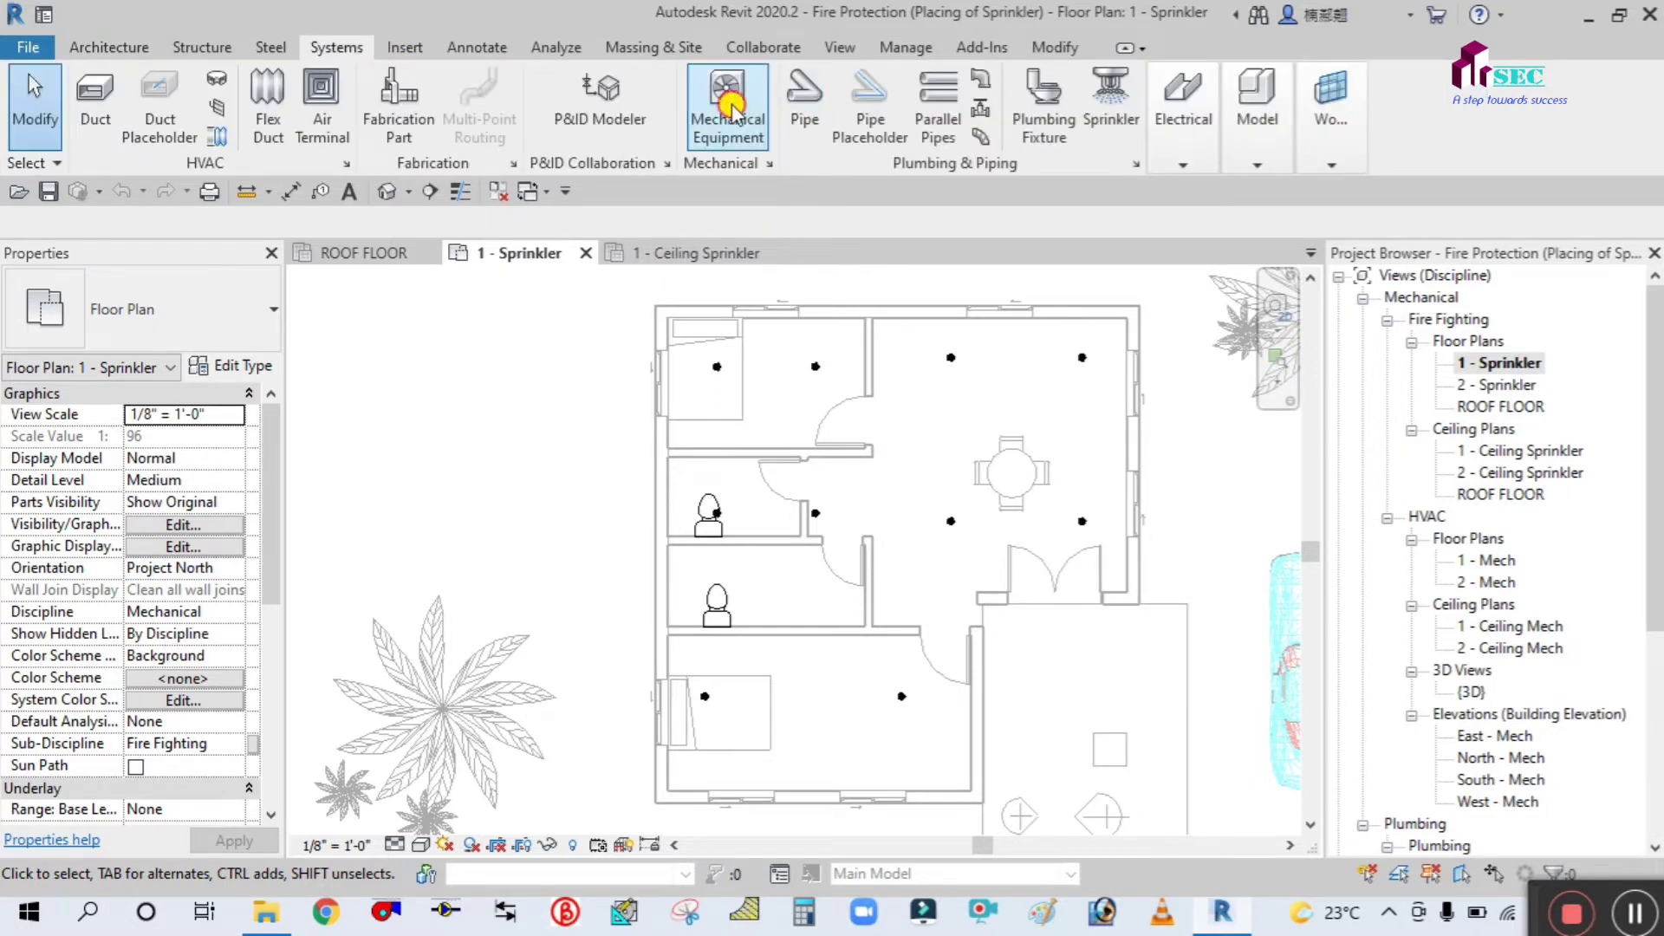
- Load the Fire Department Connection - 2 Way - Flush Outlet Body family from US Imperial > Fire Protection > Connections
click(731, 105)
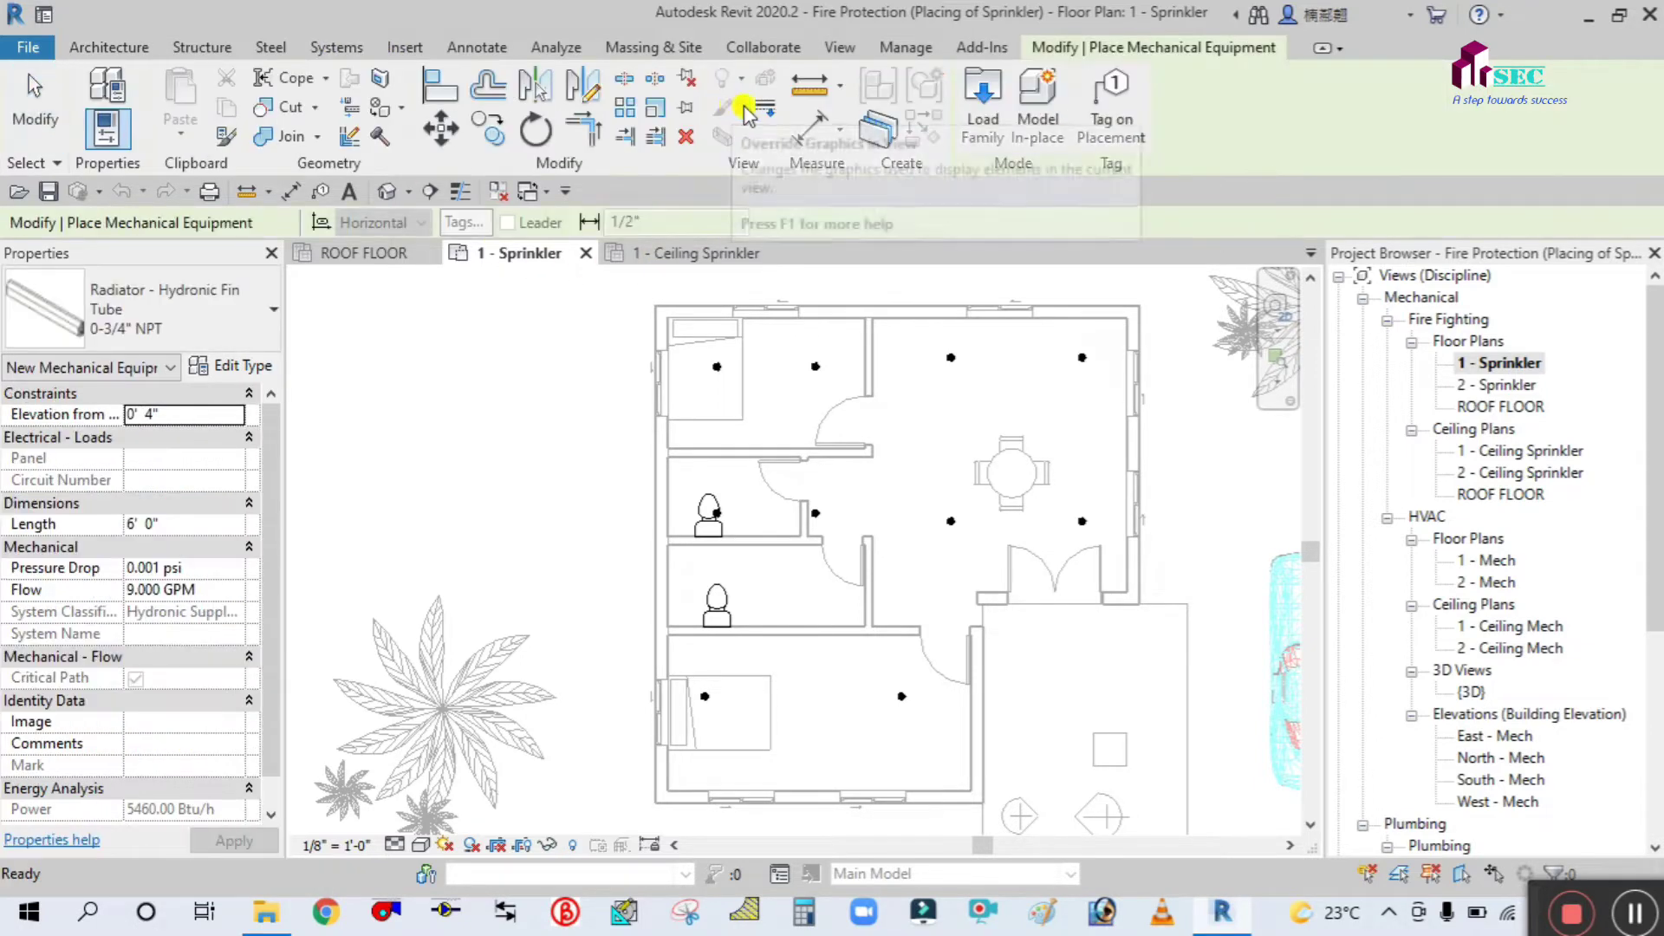
click(982, 102)
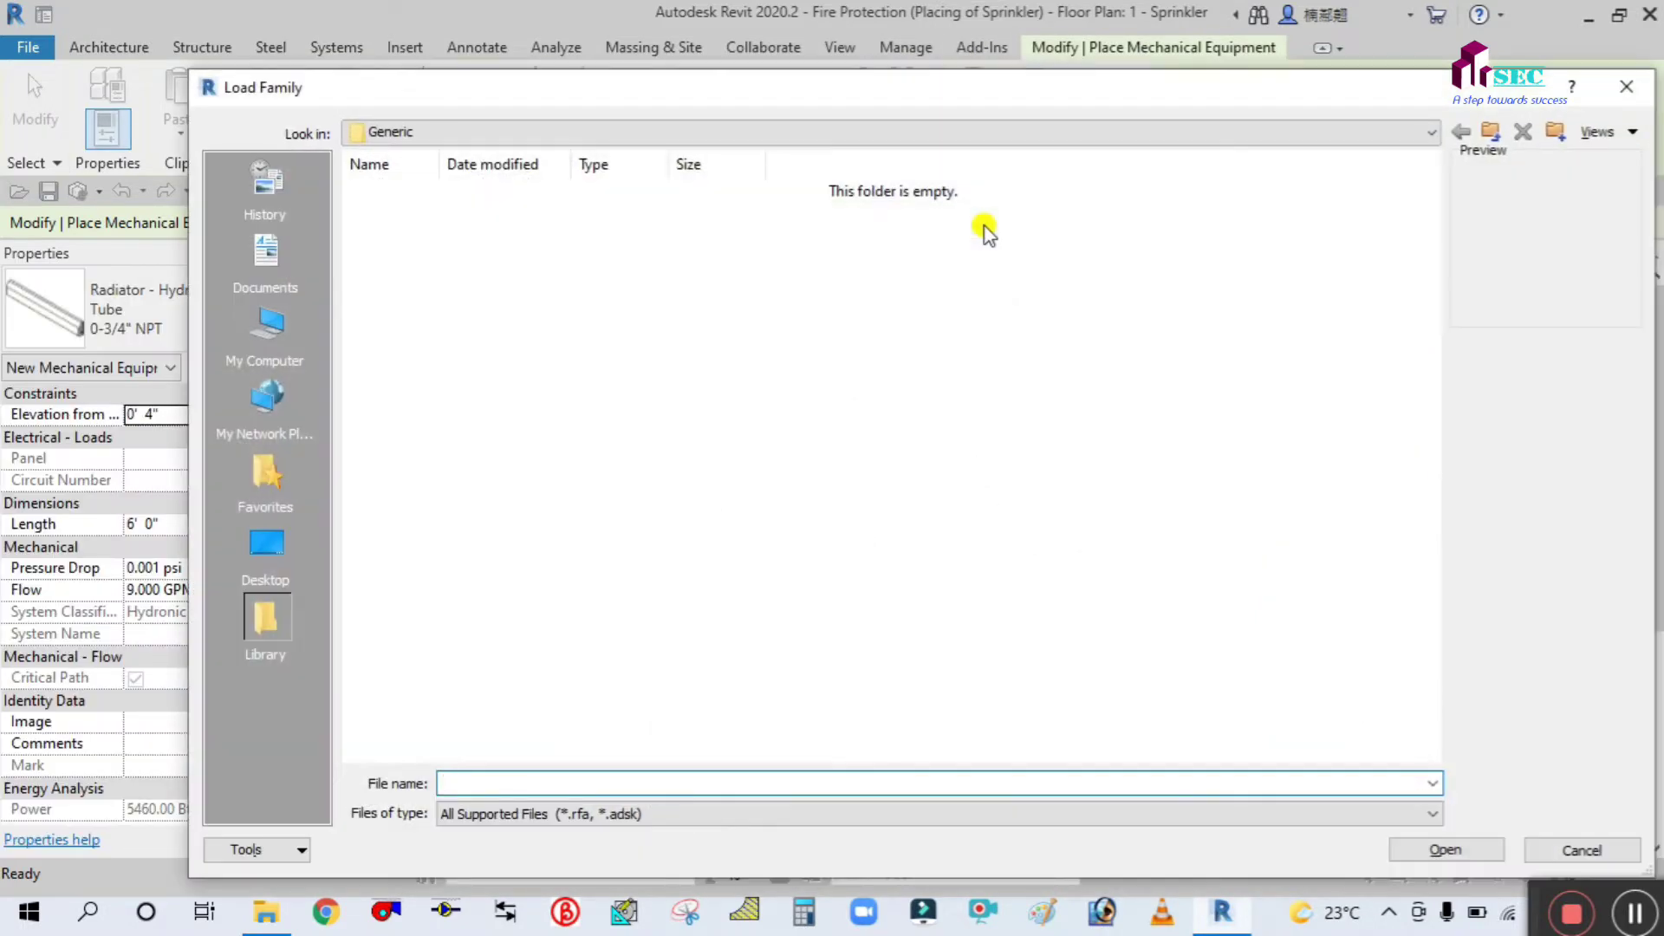
click(1488, 130)
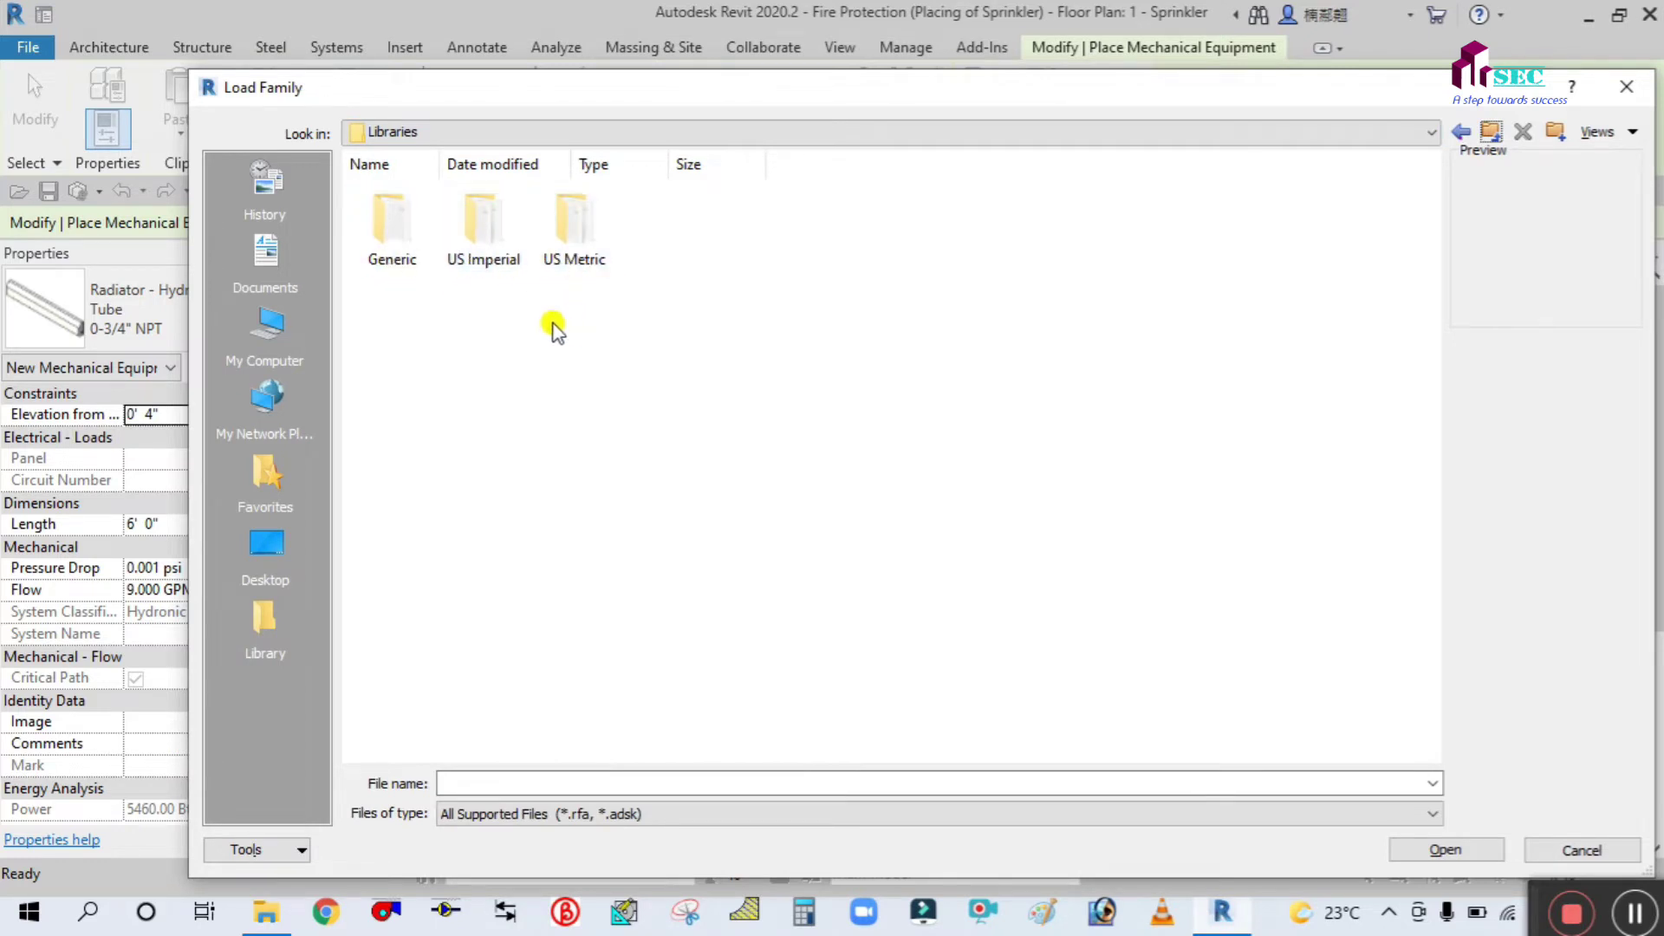
double_click(487, 247)
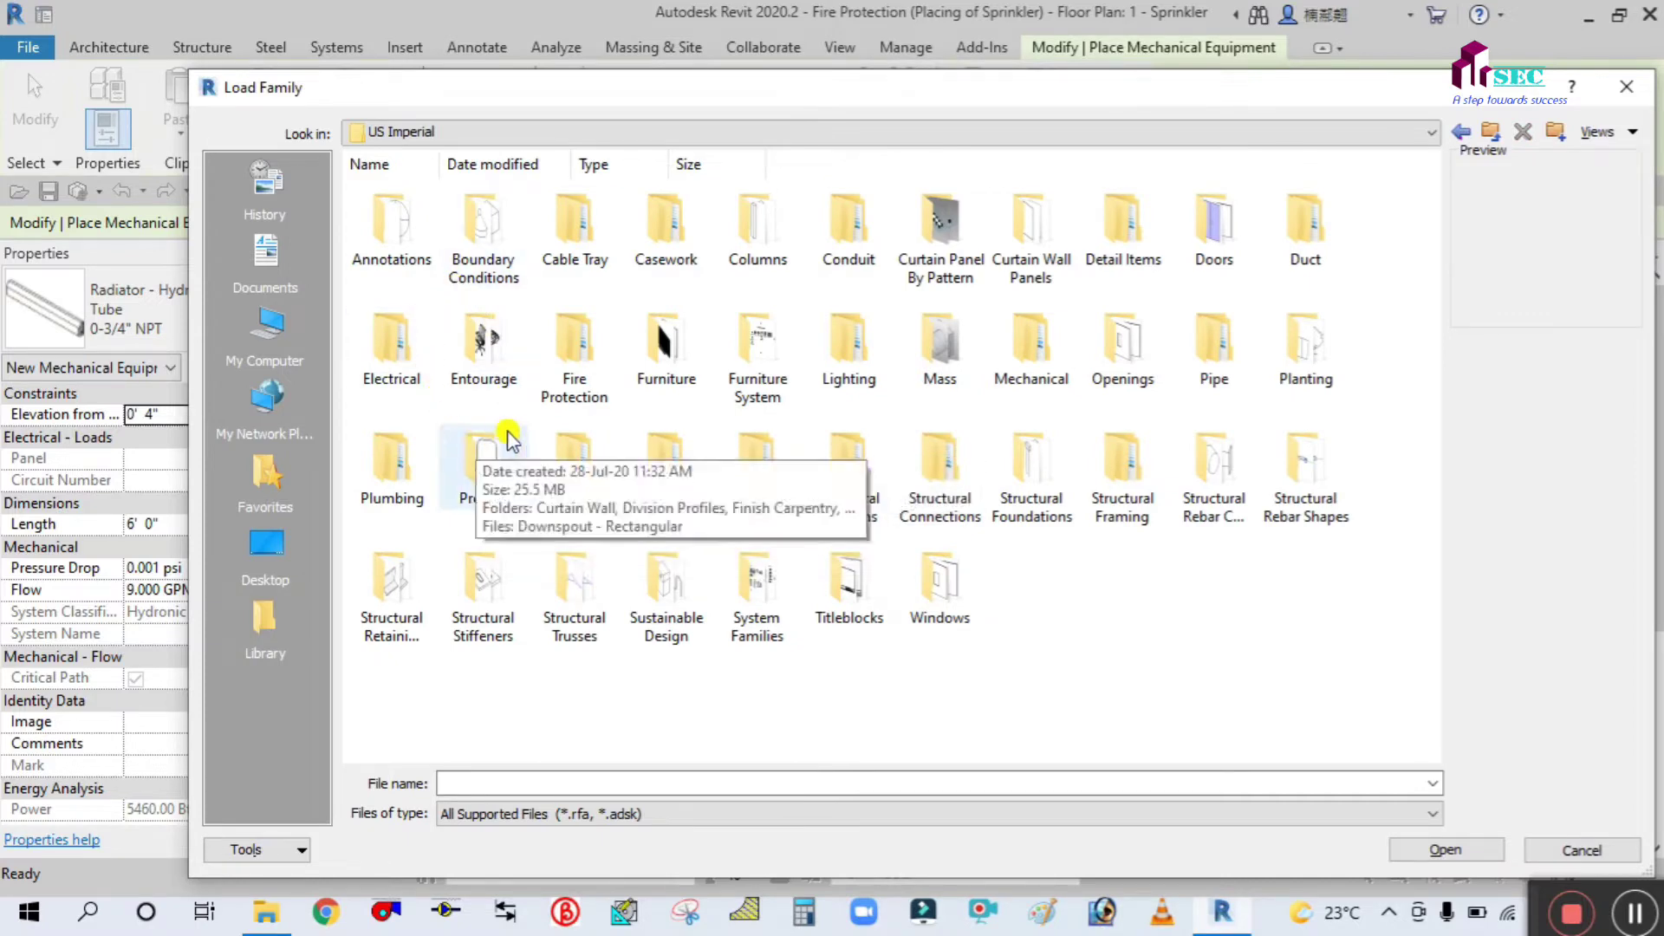
double_click(575, 355)
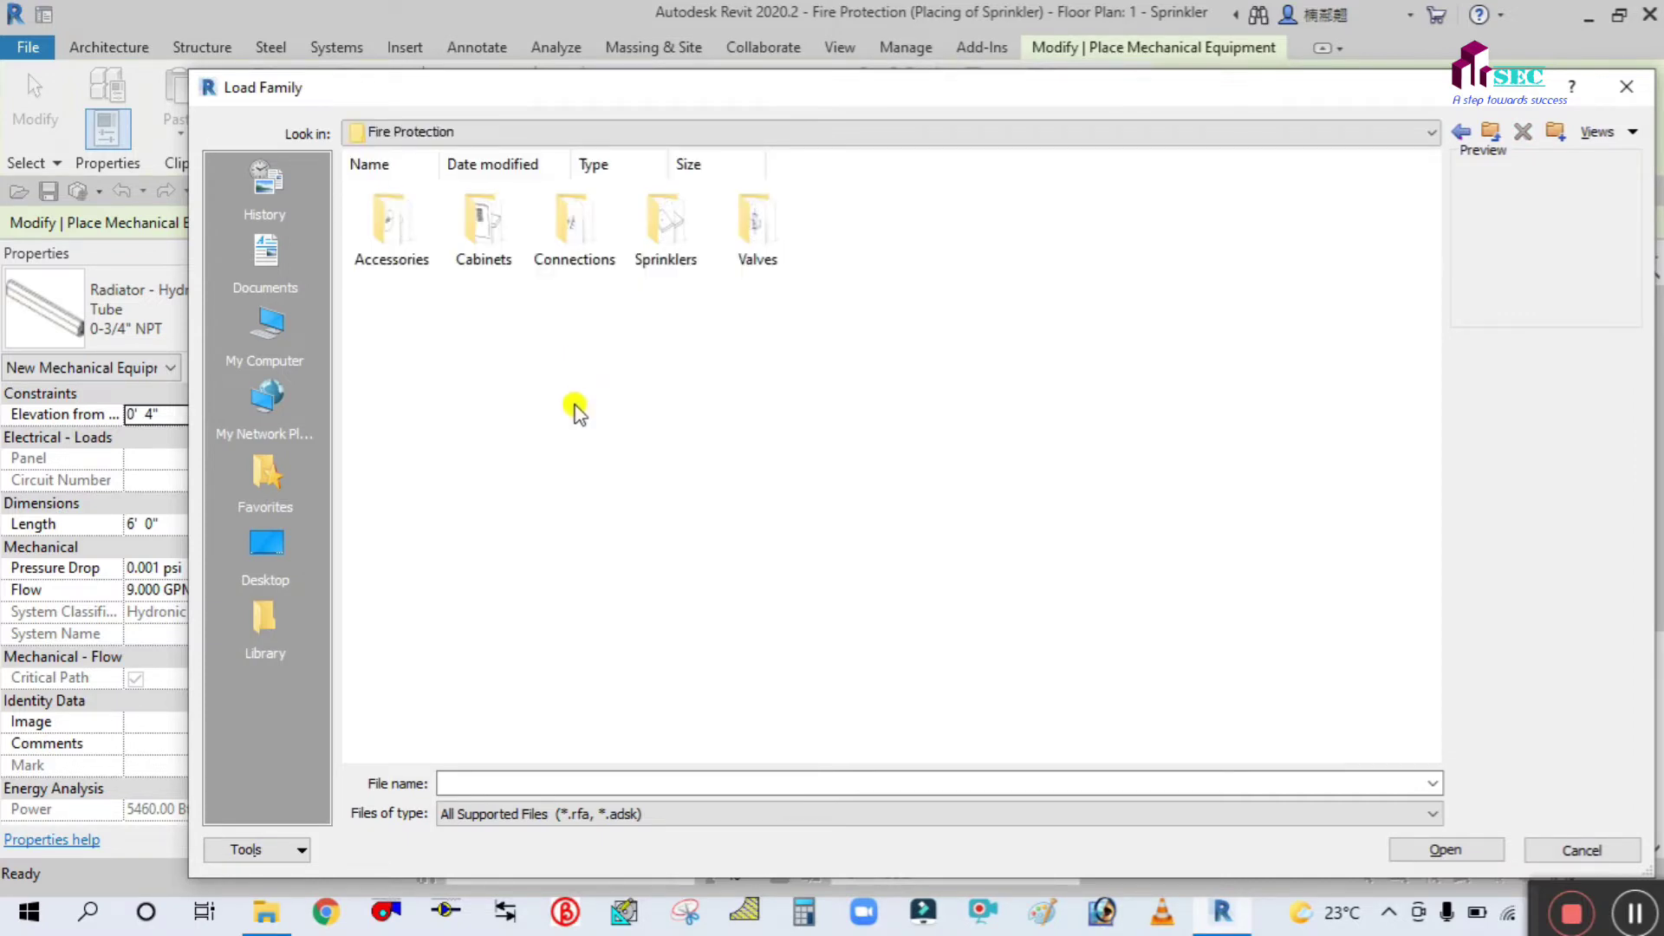
double_click(570, 230)
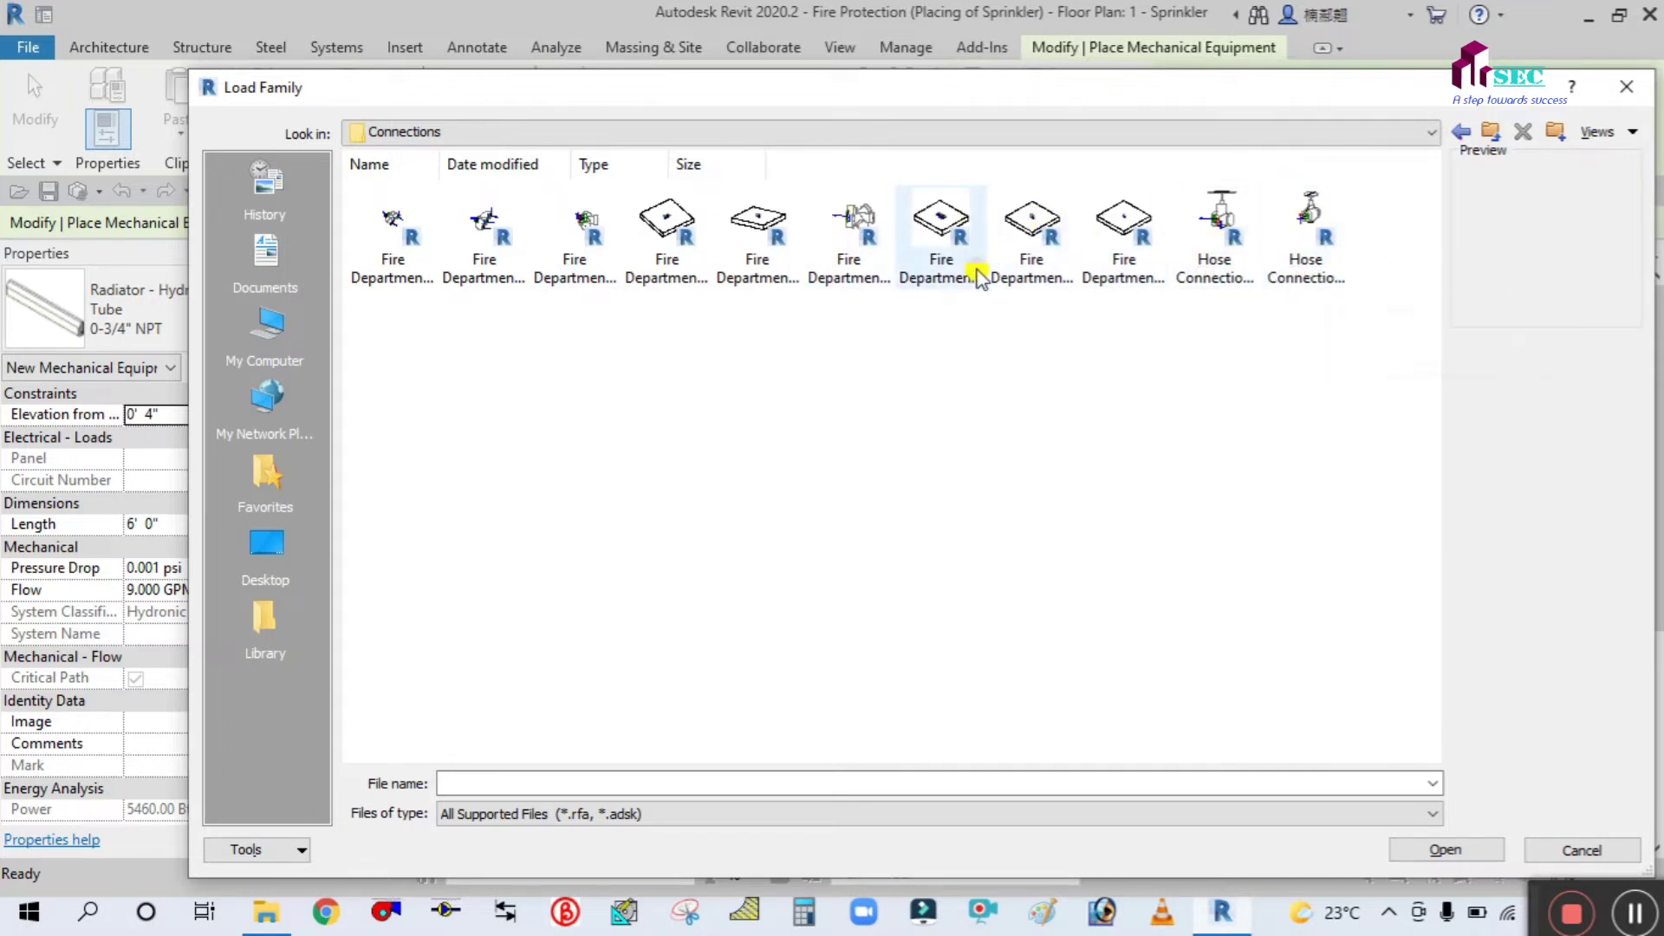
click(404, 251)
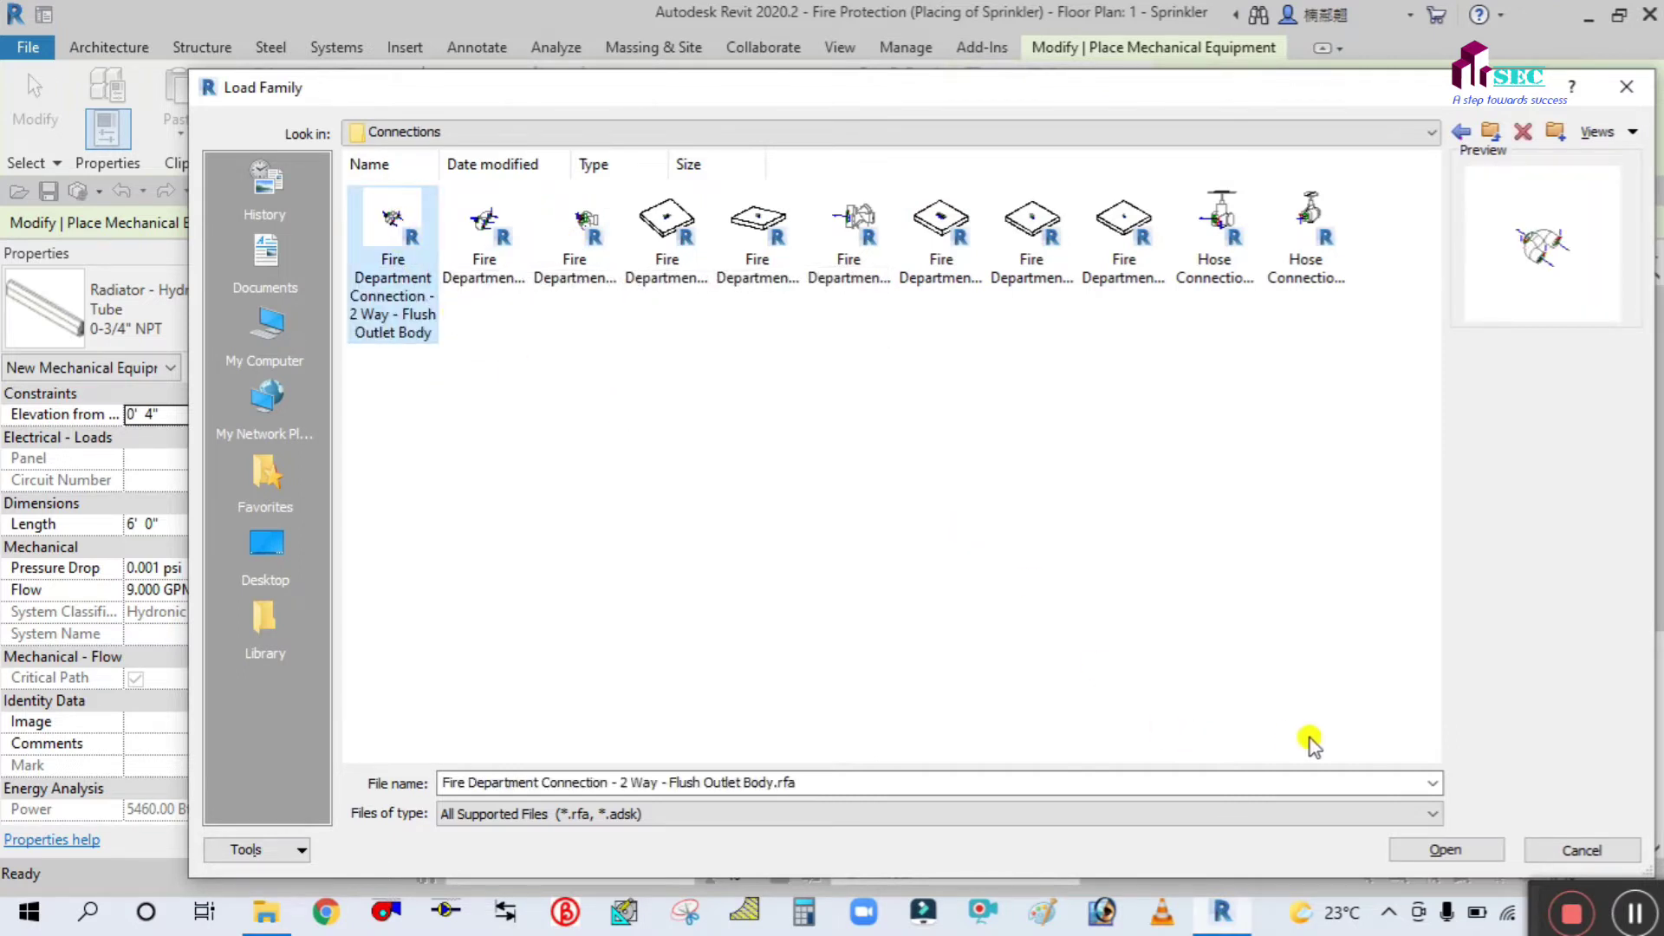
click(1416, 849)
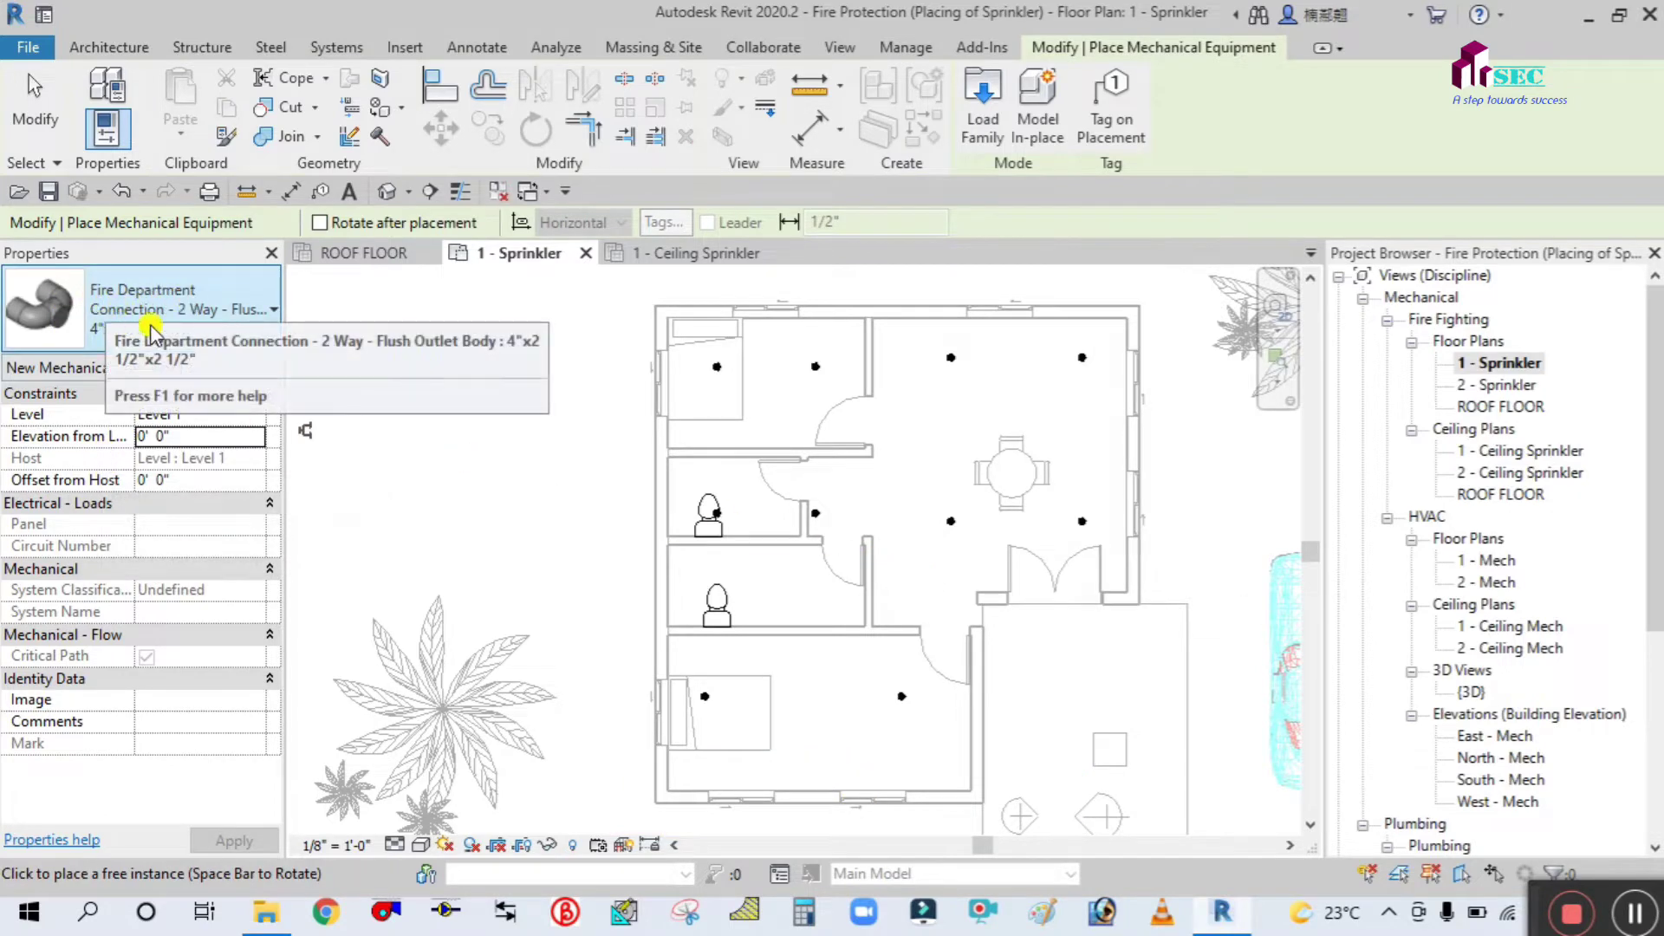
- Use the 4"x2 1/2"x2 1/2" connection type with a 4' 0" elevation from level
click(257, 321)
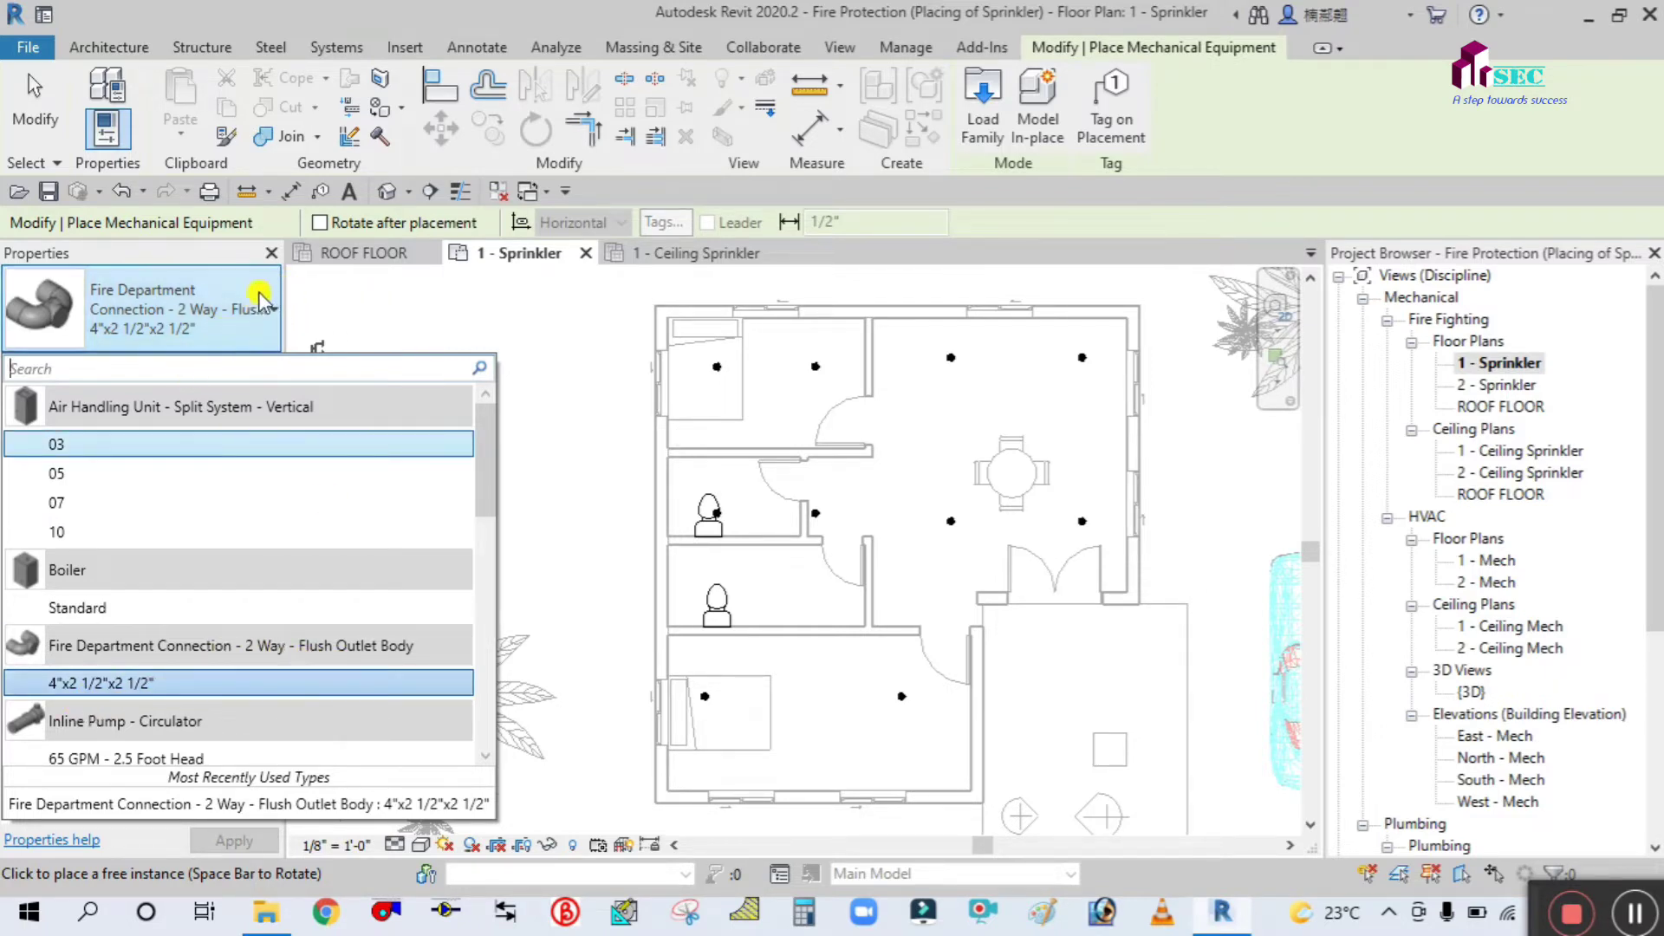
click(468, 316)
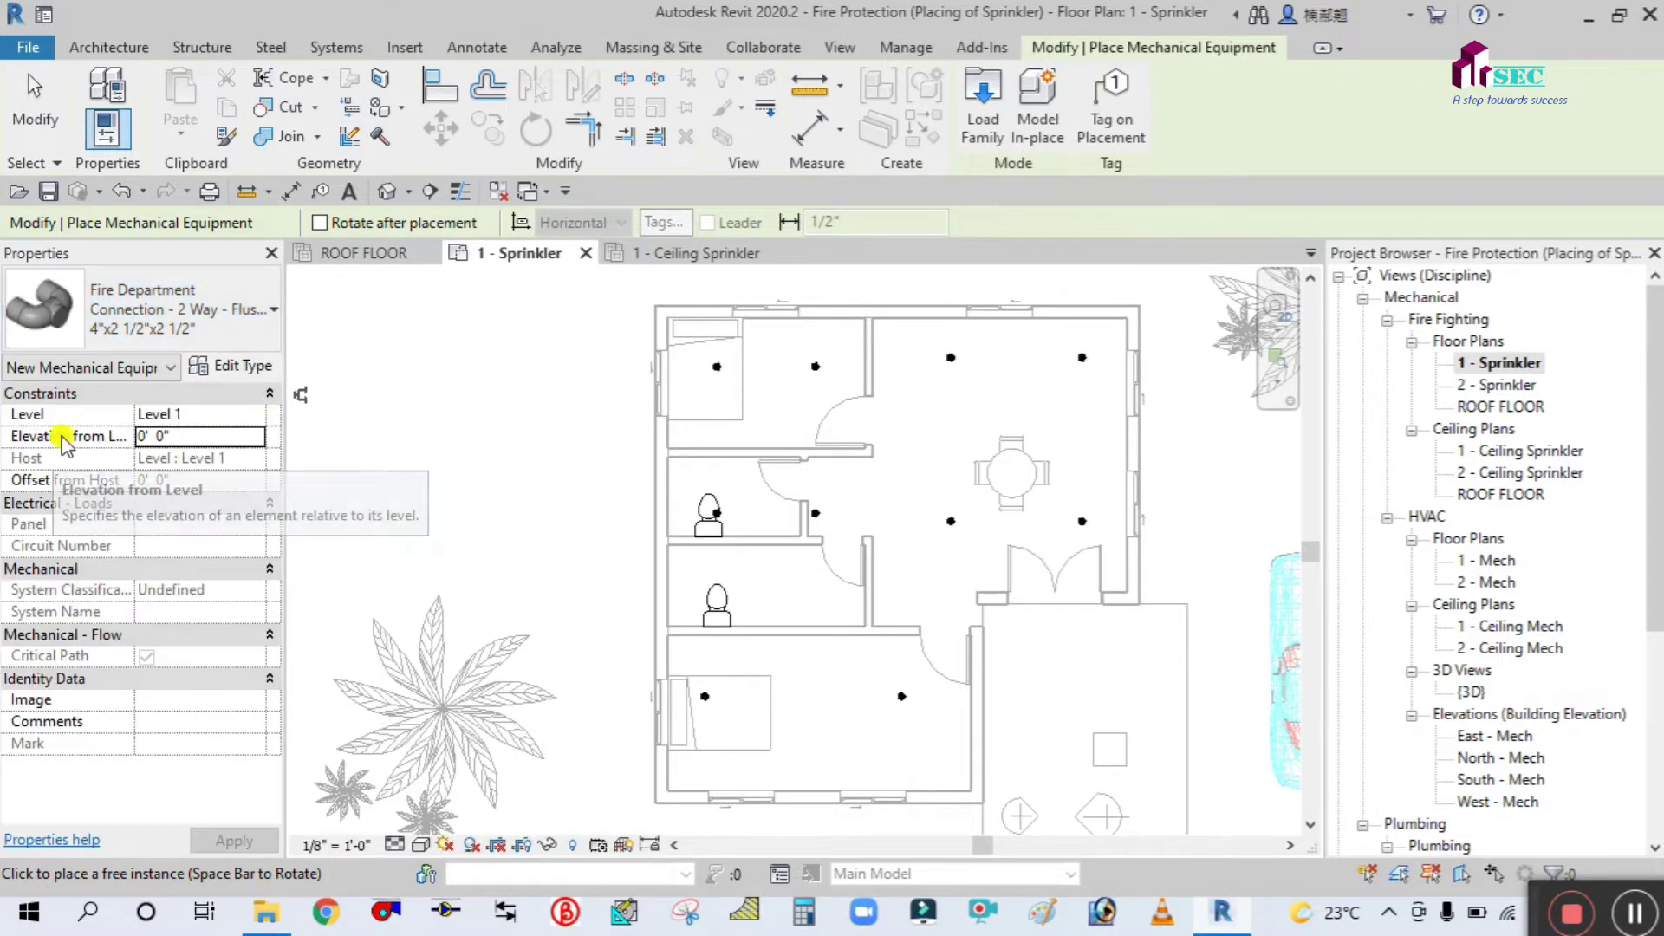
click(188, 436)
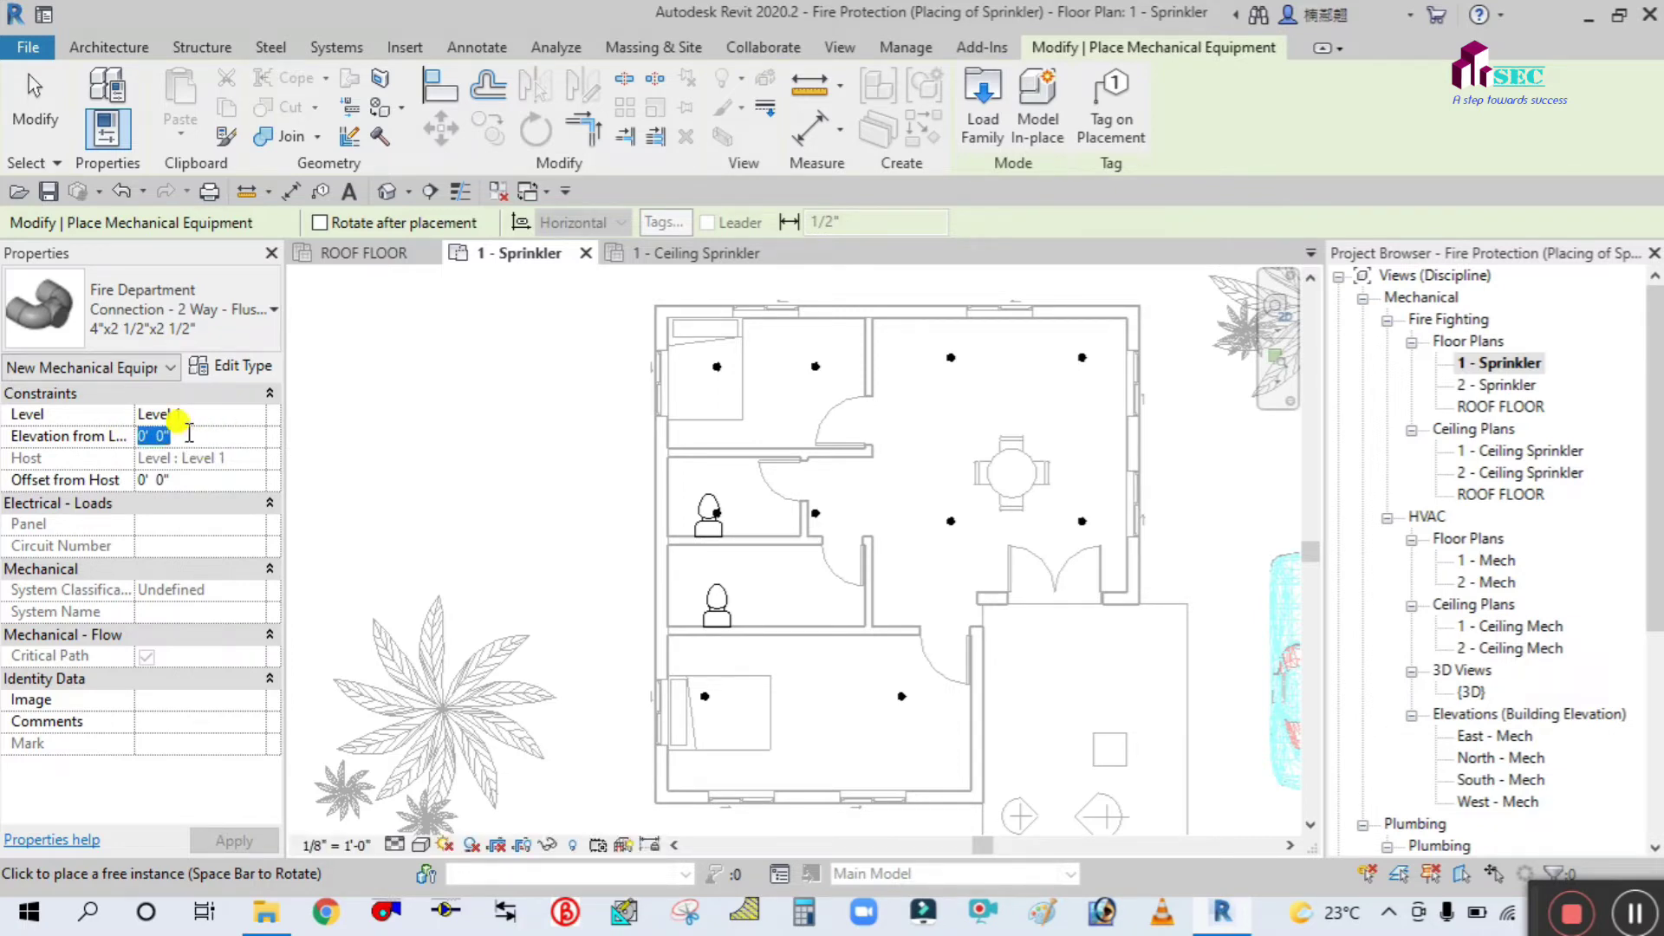
text(4)
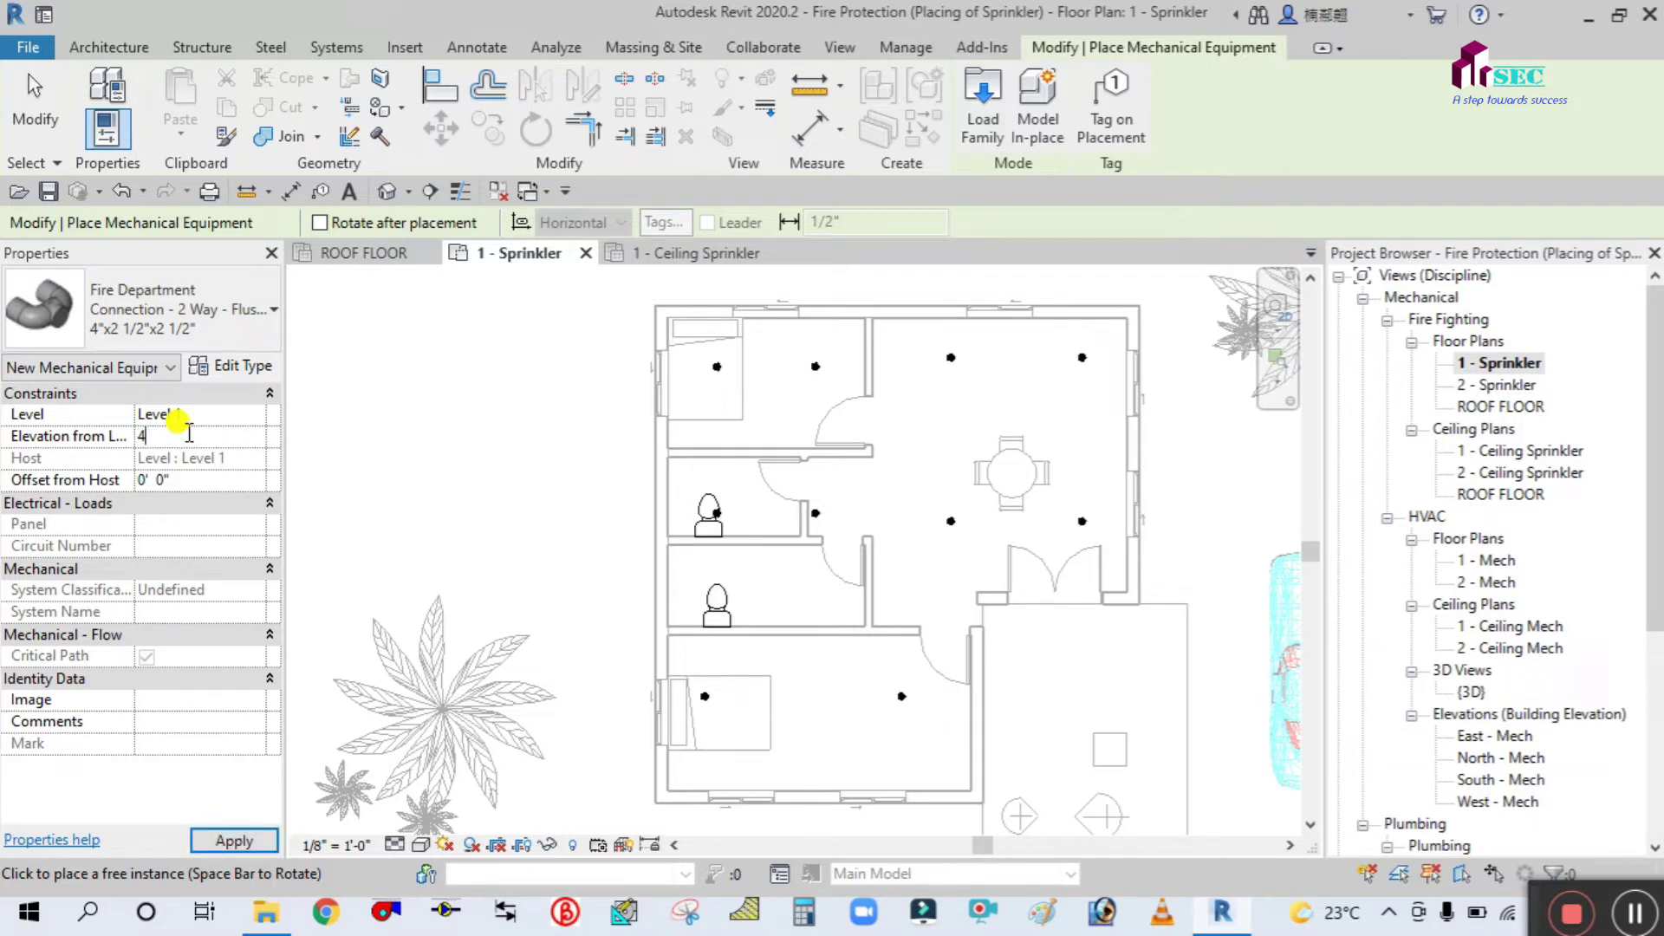
key(Return)
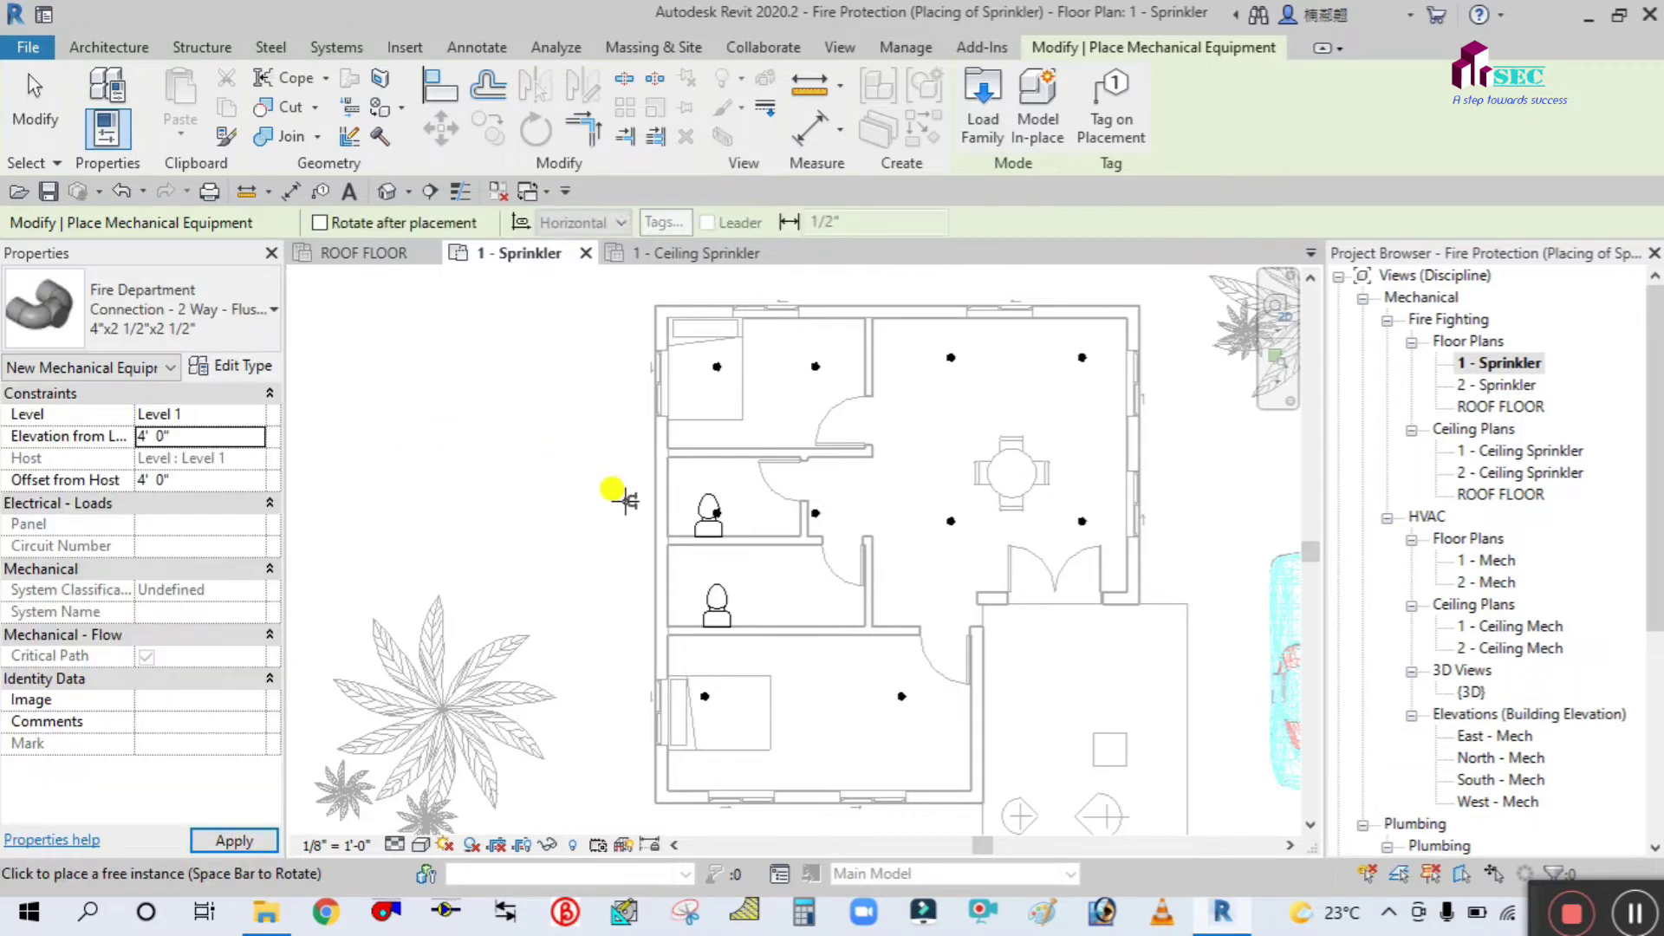
- Place the connection flipped outward on the left exterior wall and finish placement
scroll(611, 494, up, 2)
scroll(611, 492, up, 2)
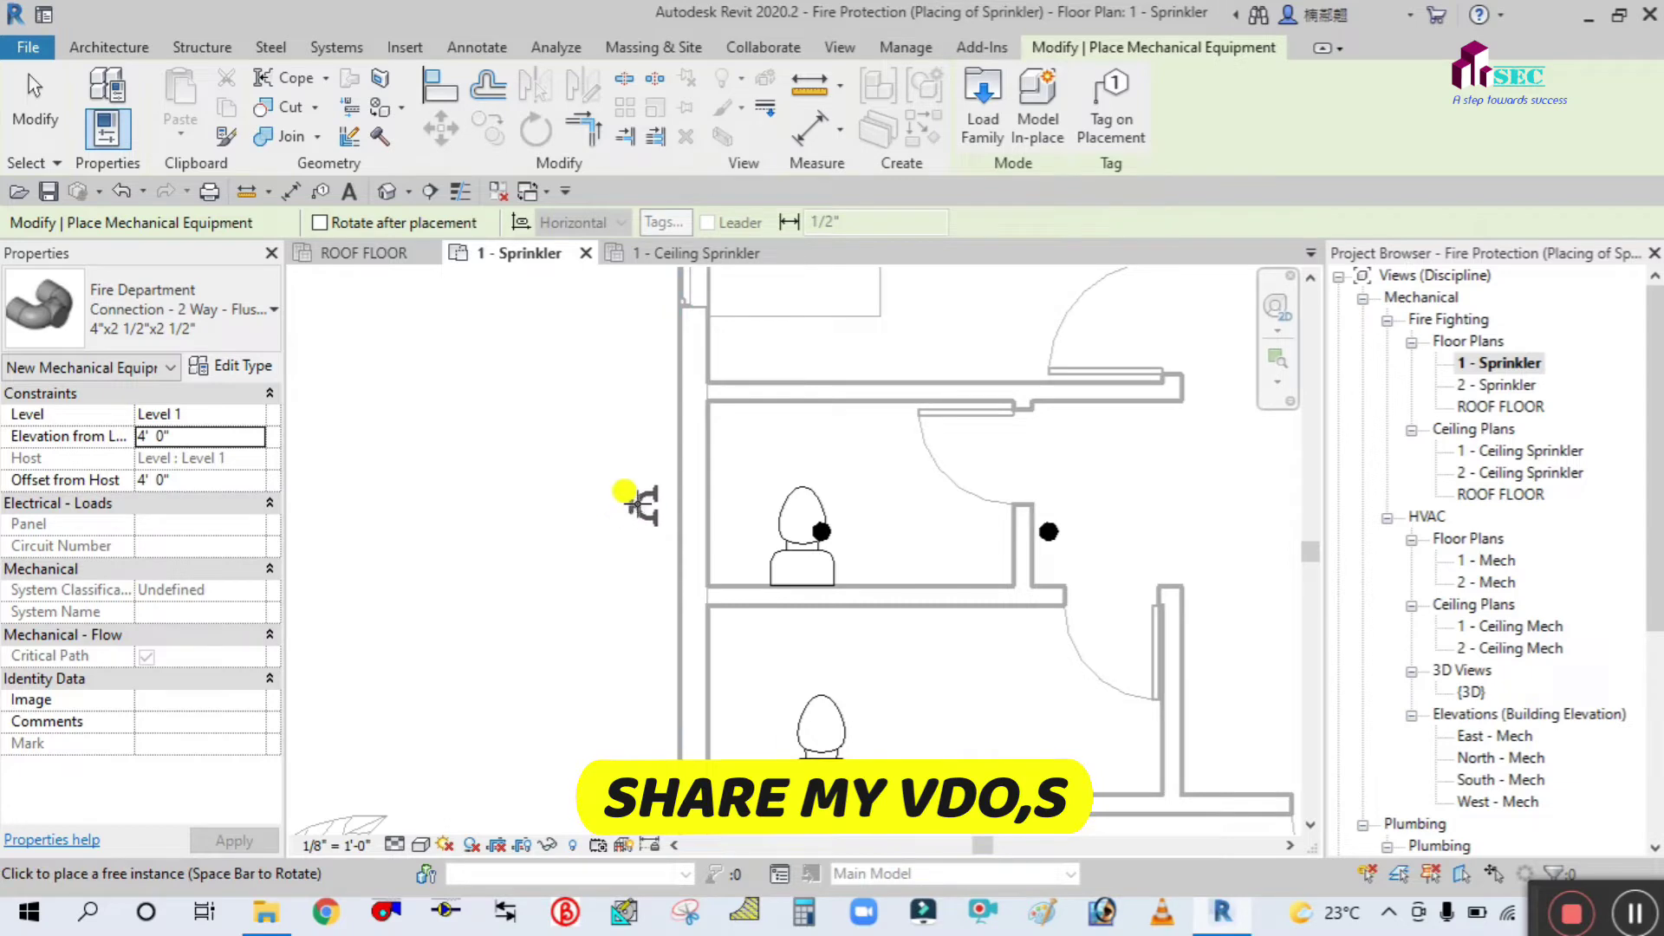
scroll(659, 498, up, 2)
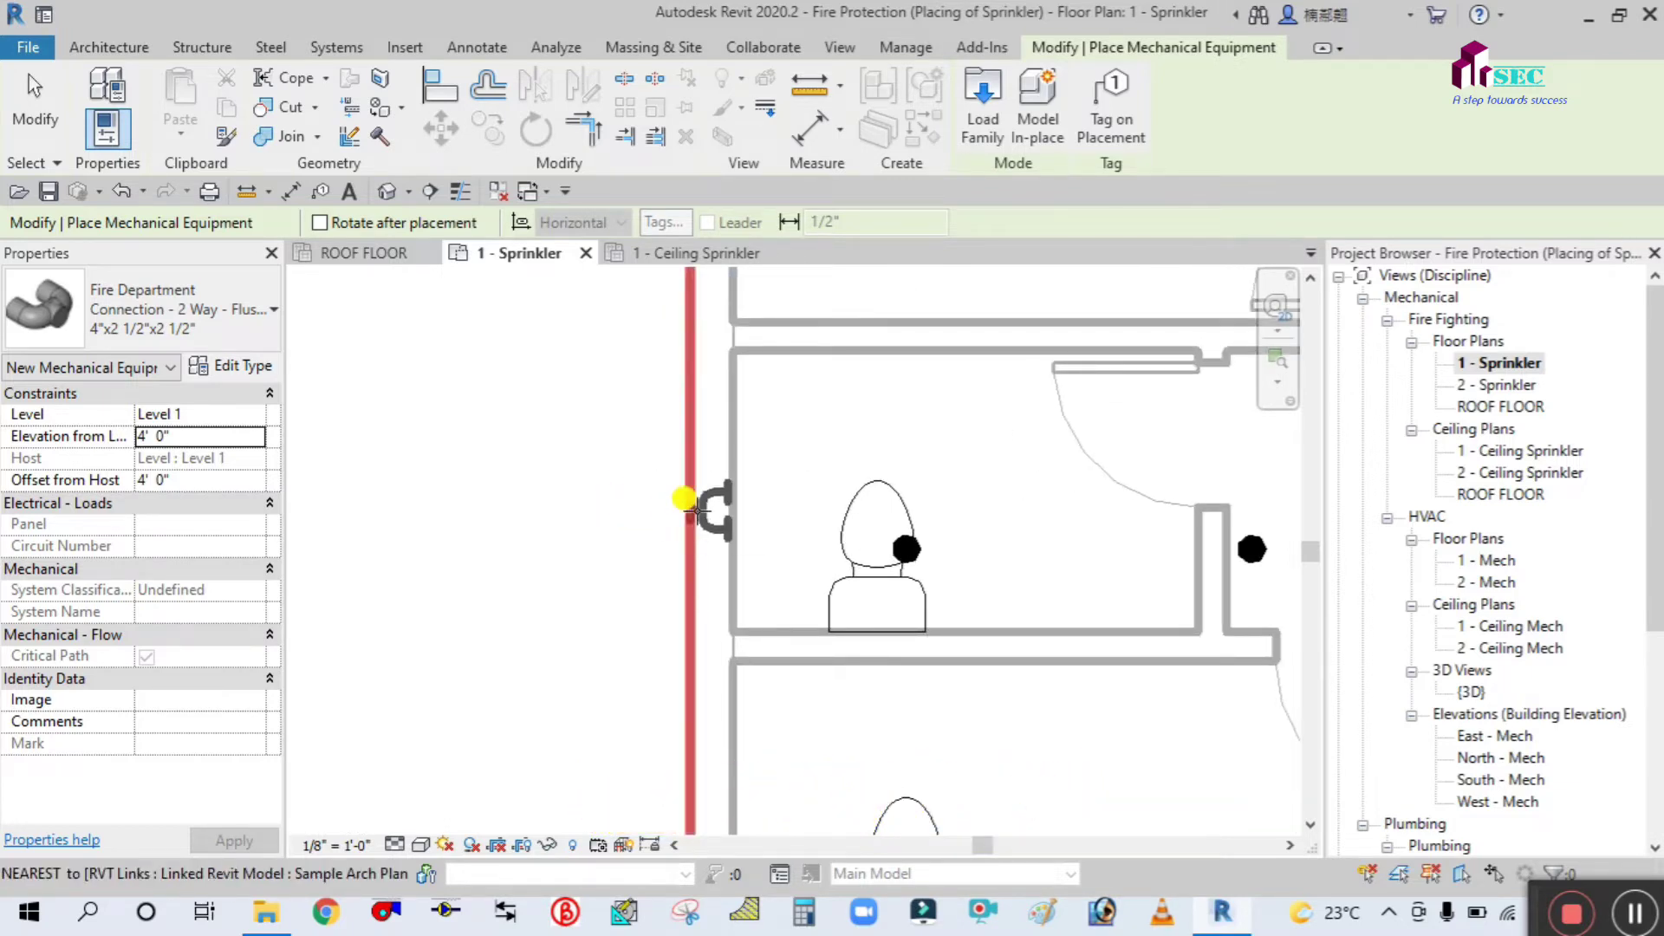
scroll(685, 499, down, 2)
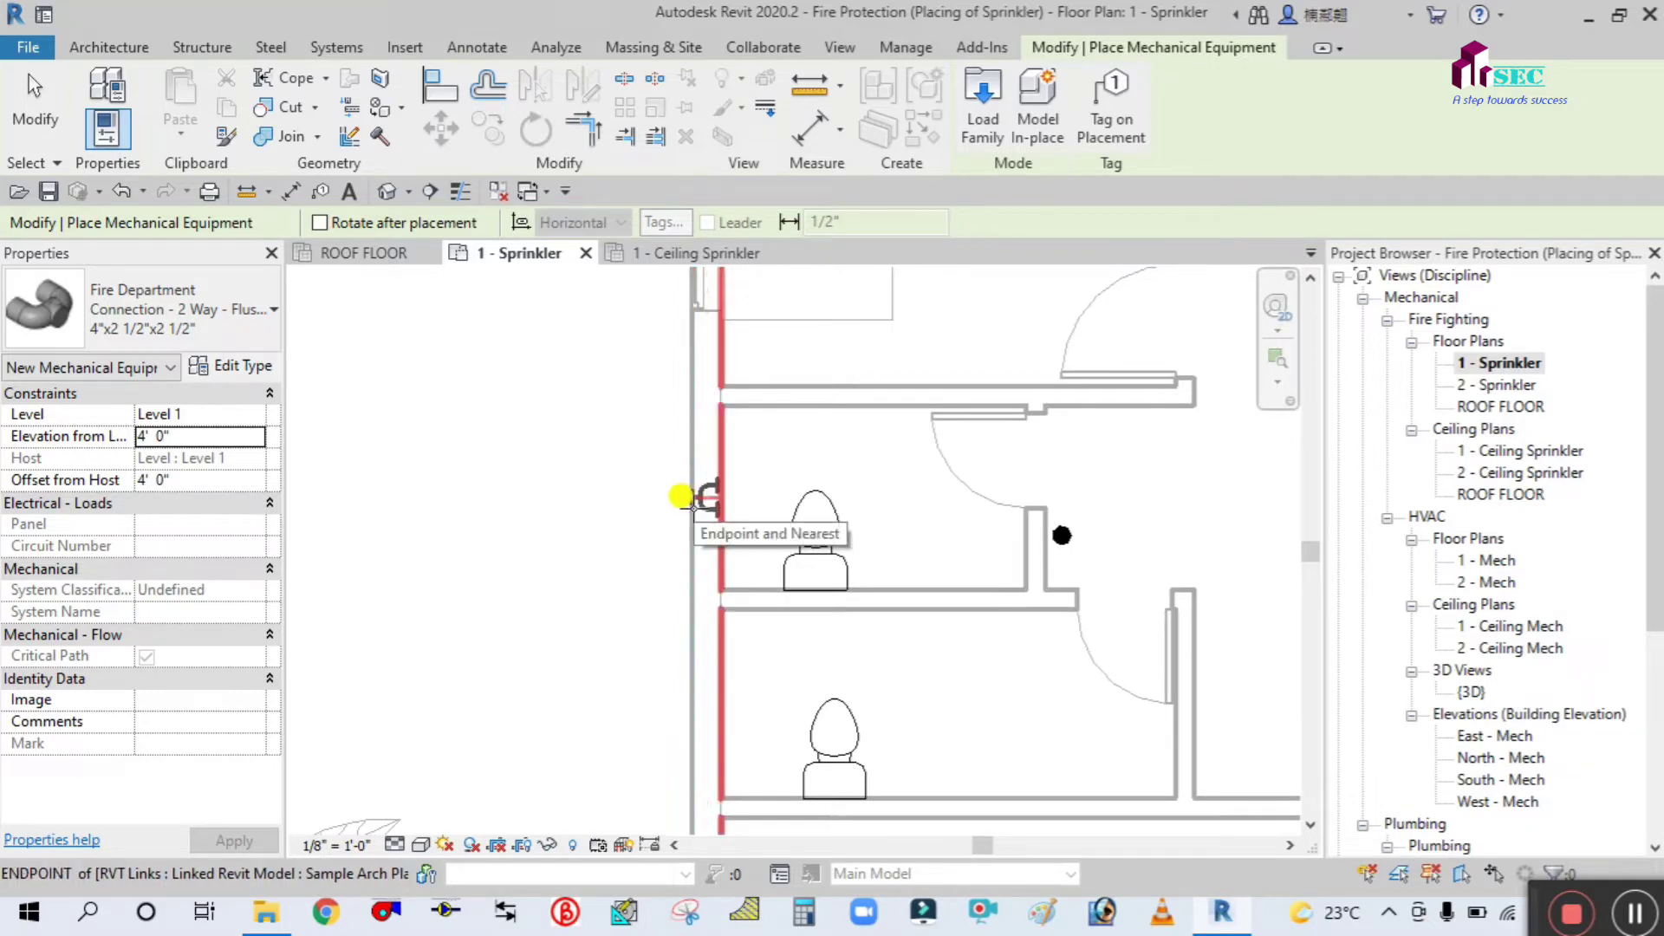
key(space)
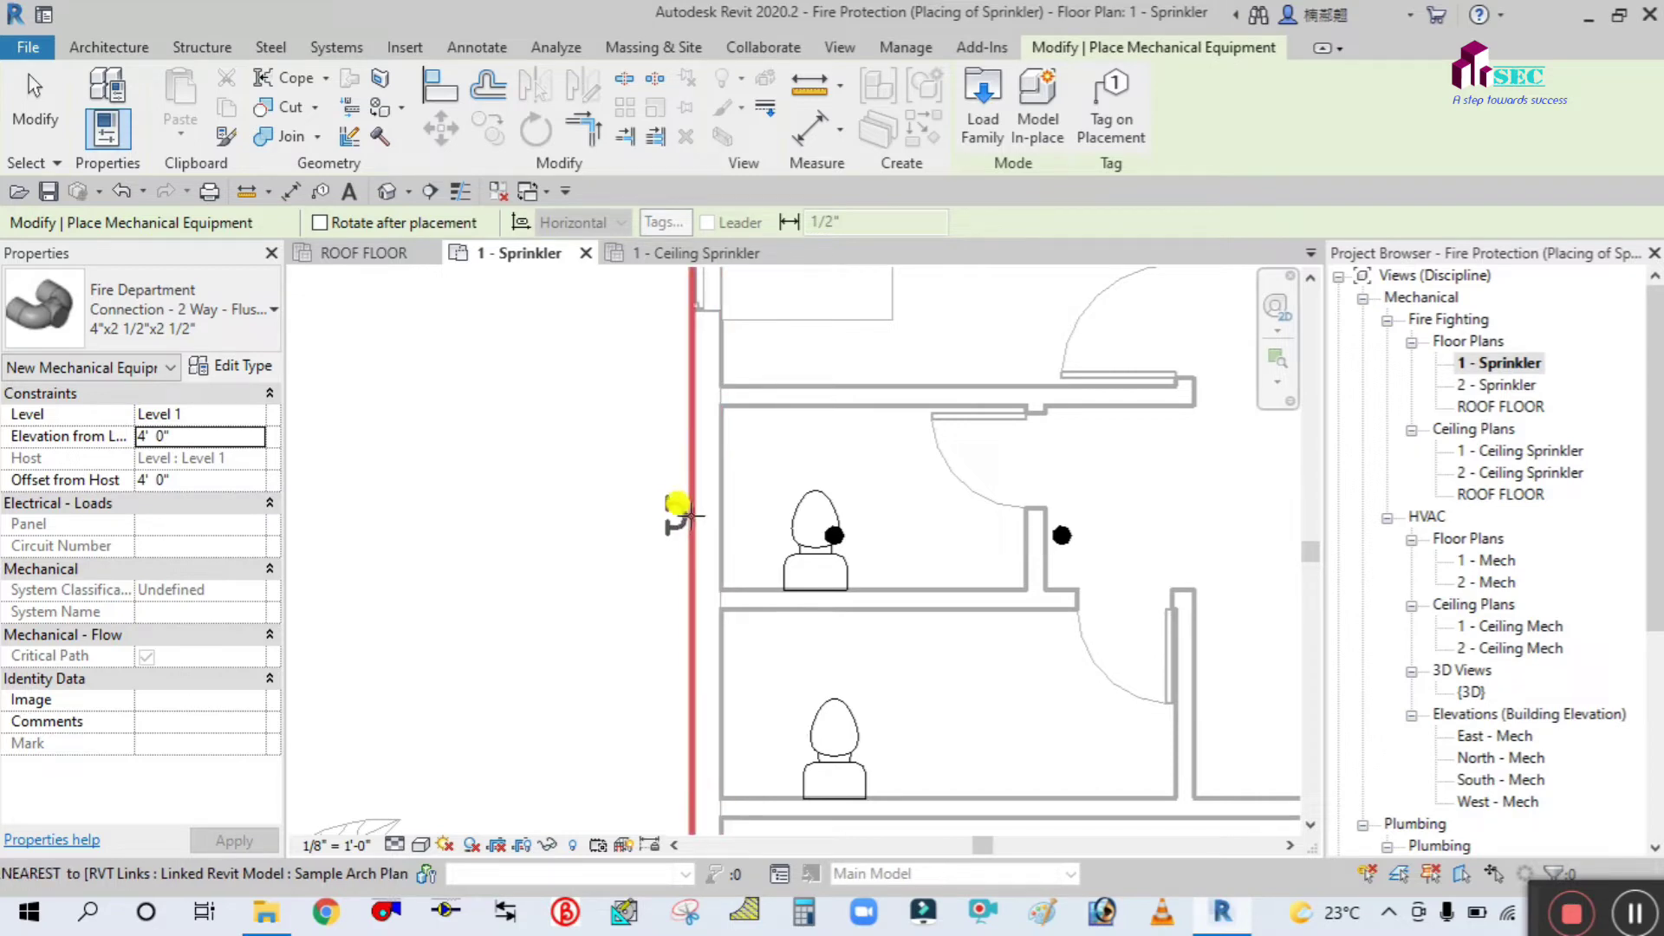
click(678, 452)
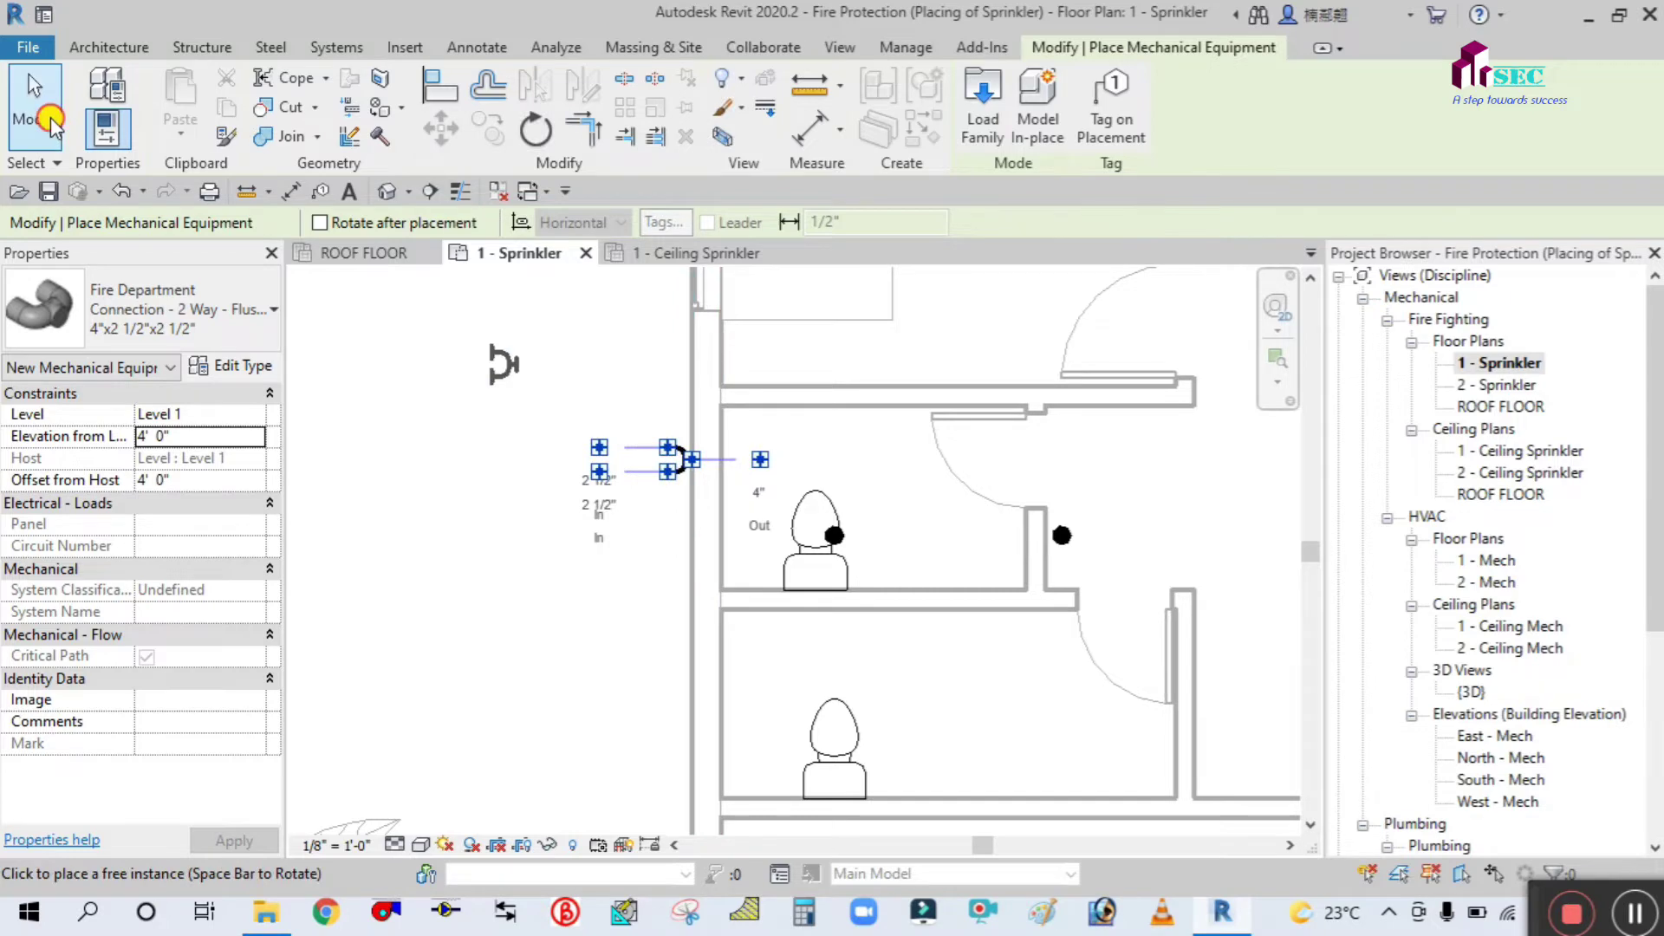
click(35, 104)
scroll(680, 459, up, 4)
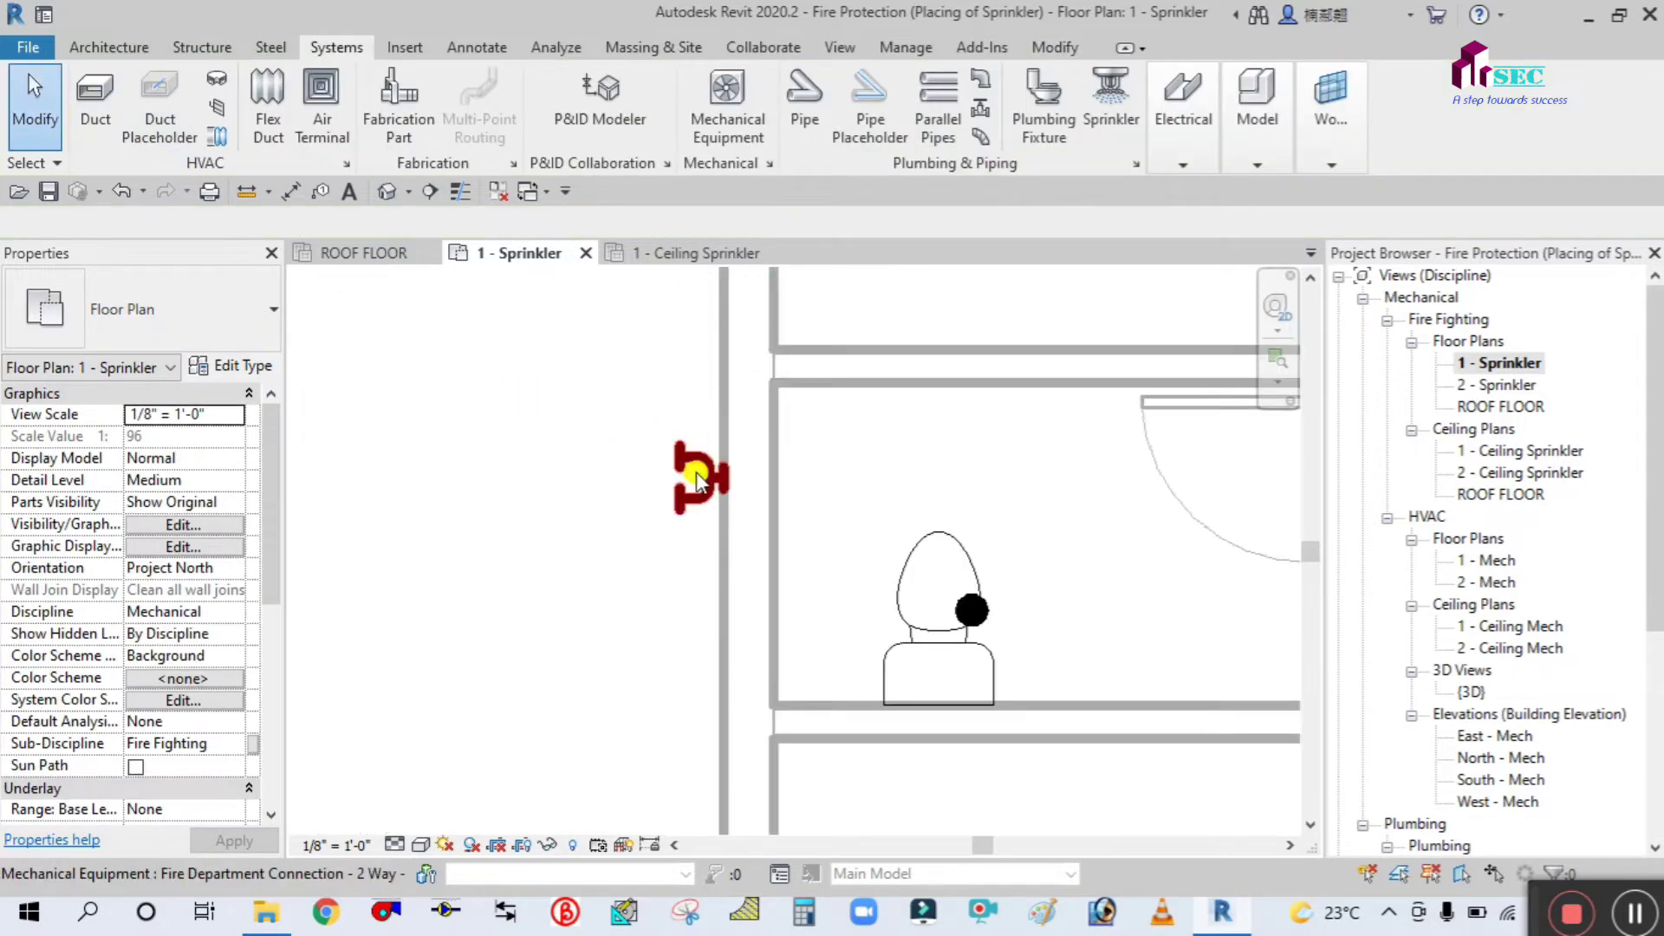
- Expand Families > Piping Systems > Piping System in the Project Browser to show Fire Protection Dry, Other, Pre-Action and Wet
scroll(605, 499, down, 5)
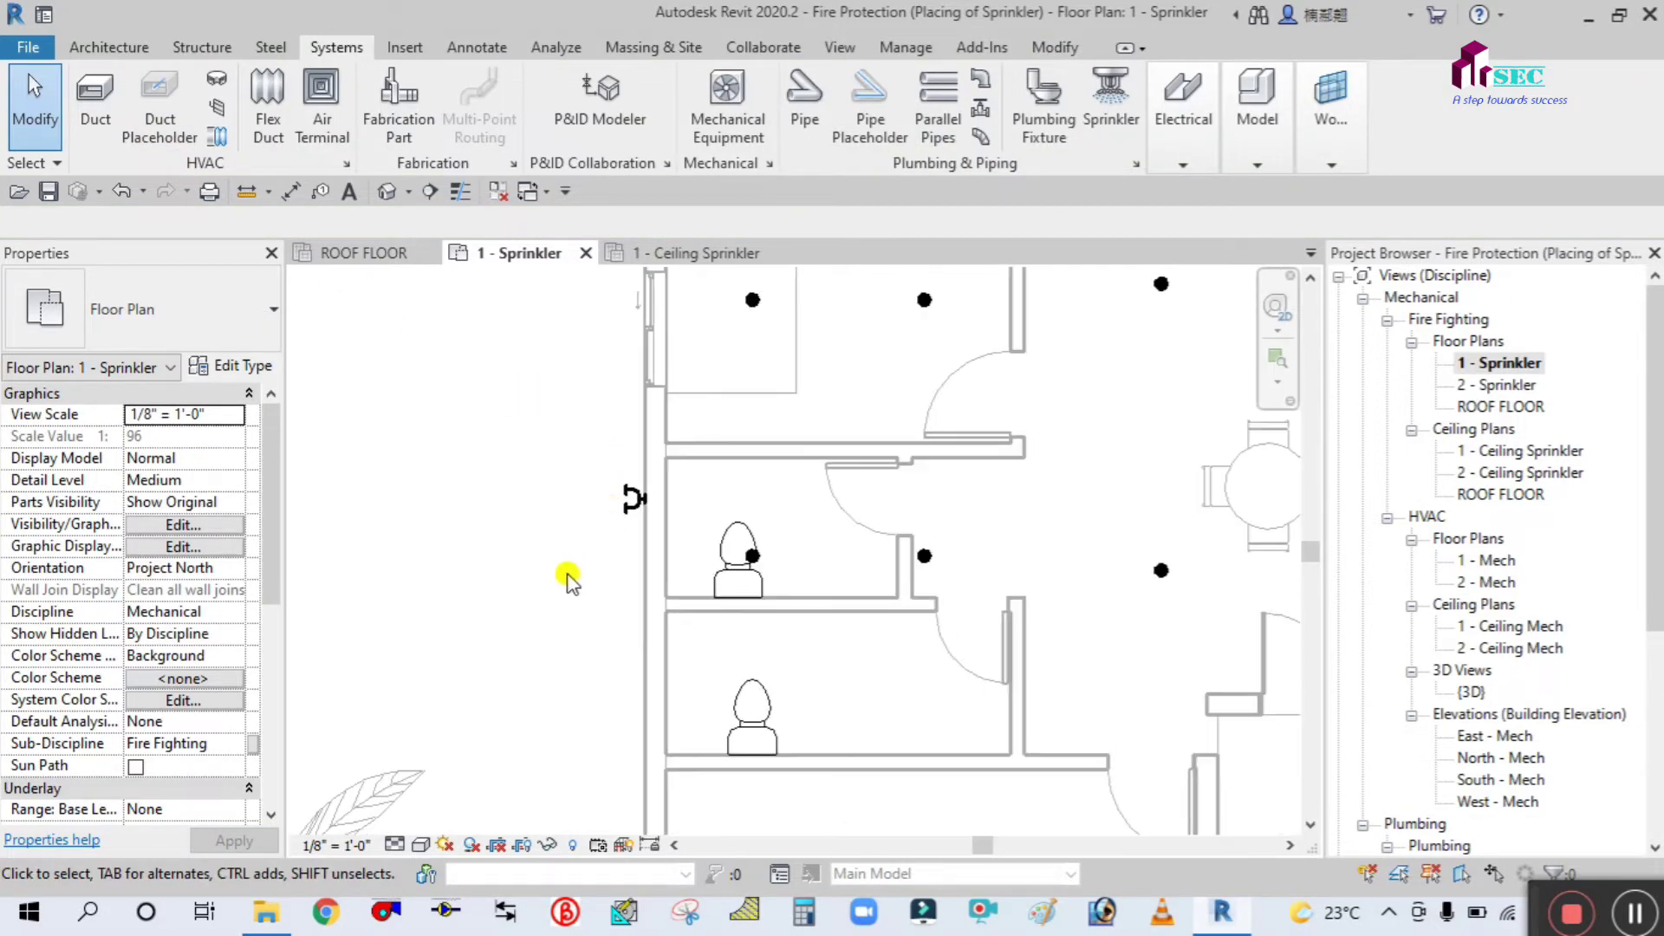
scroll(568, 579, down, 3)
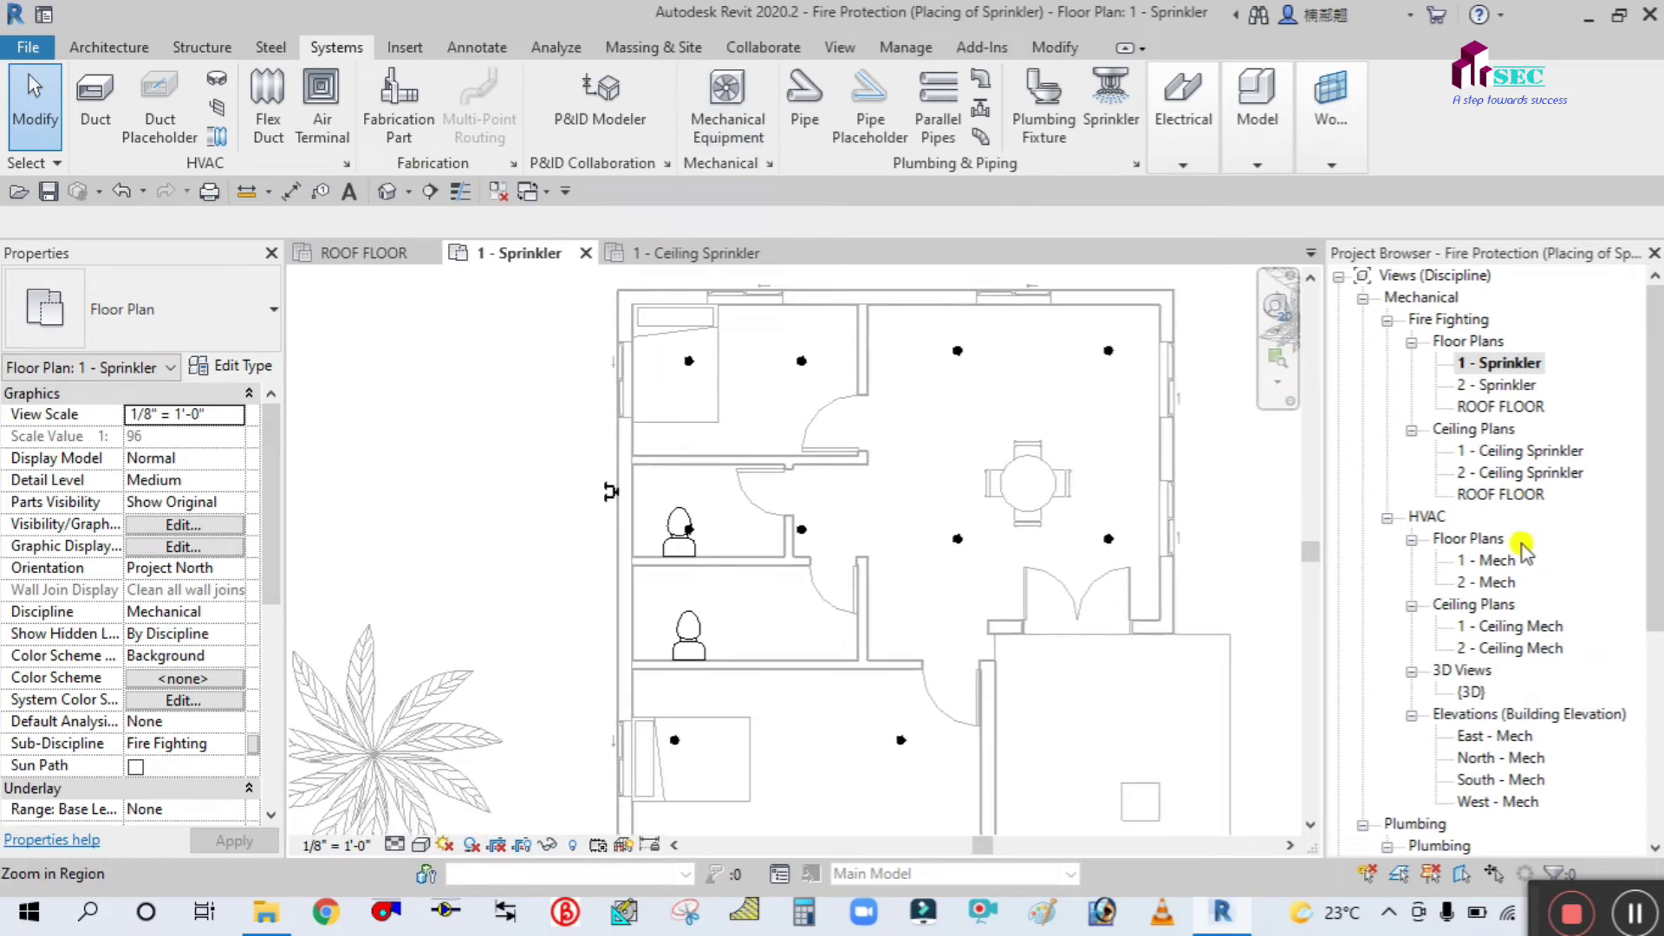
scroll(1523, 547, down, 6)
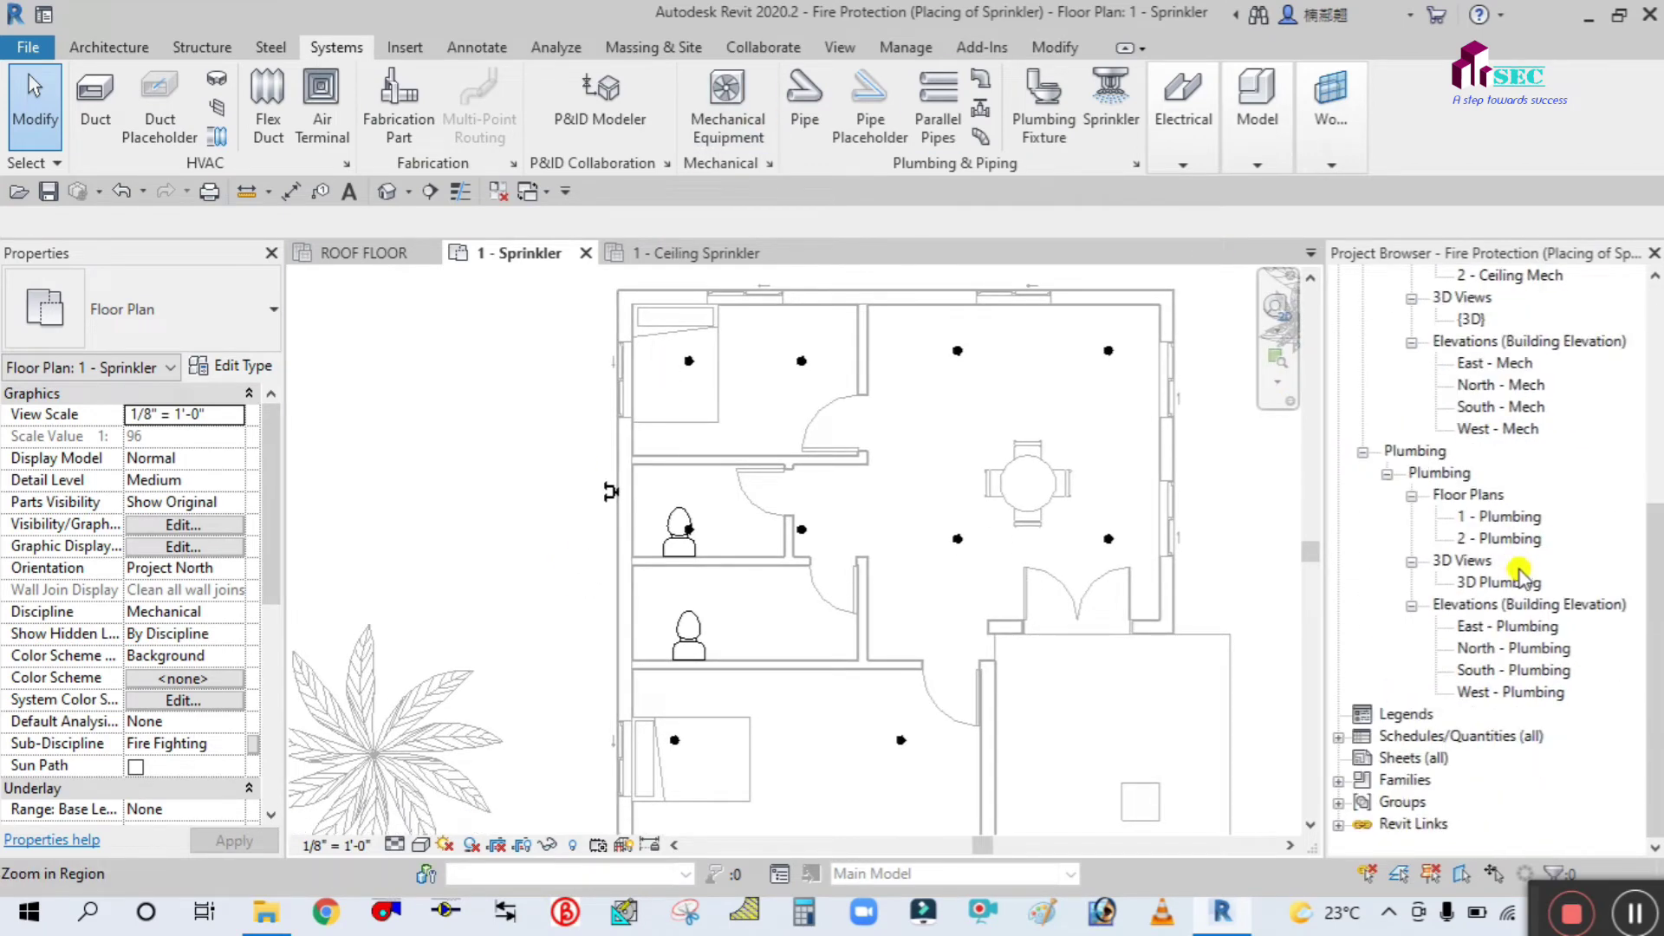
click(1339, 780)
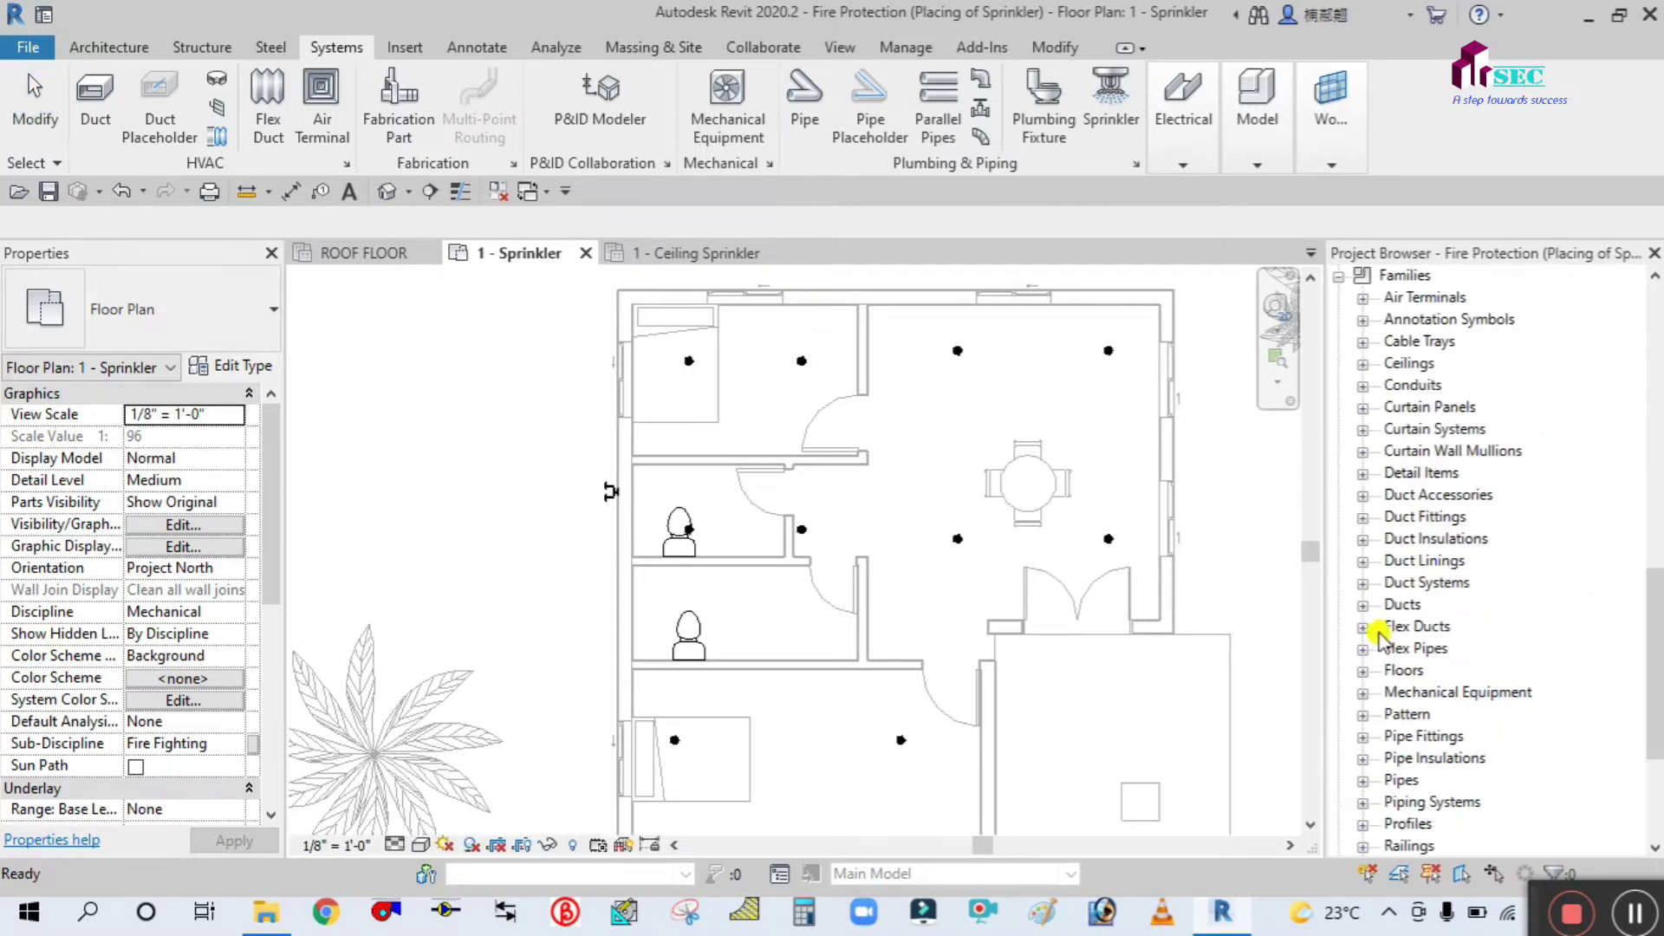
scroll(1387, 643, down, 2)
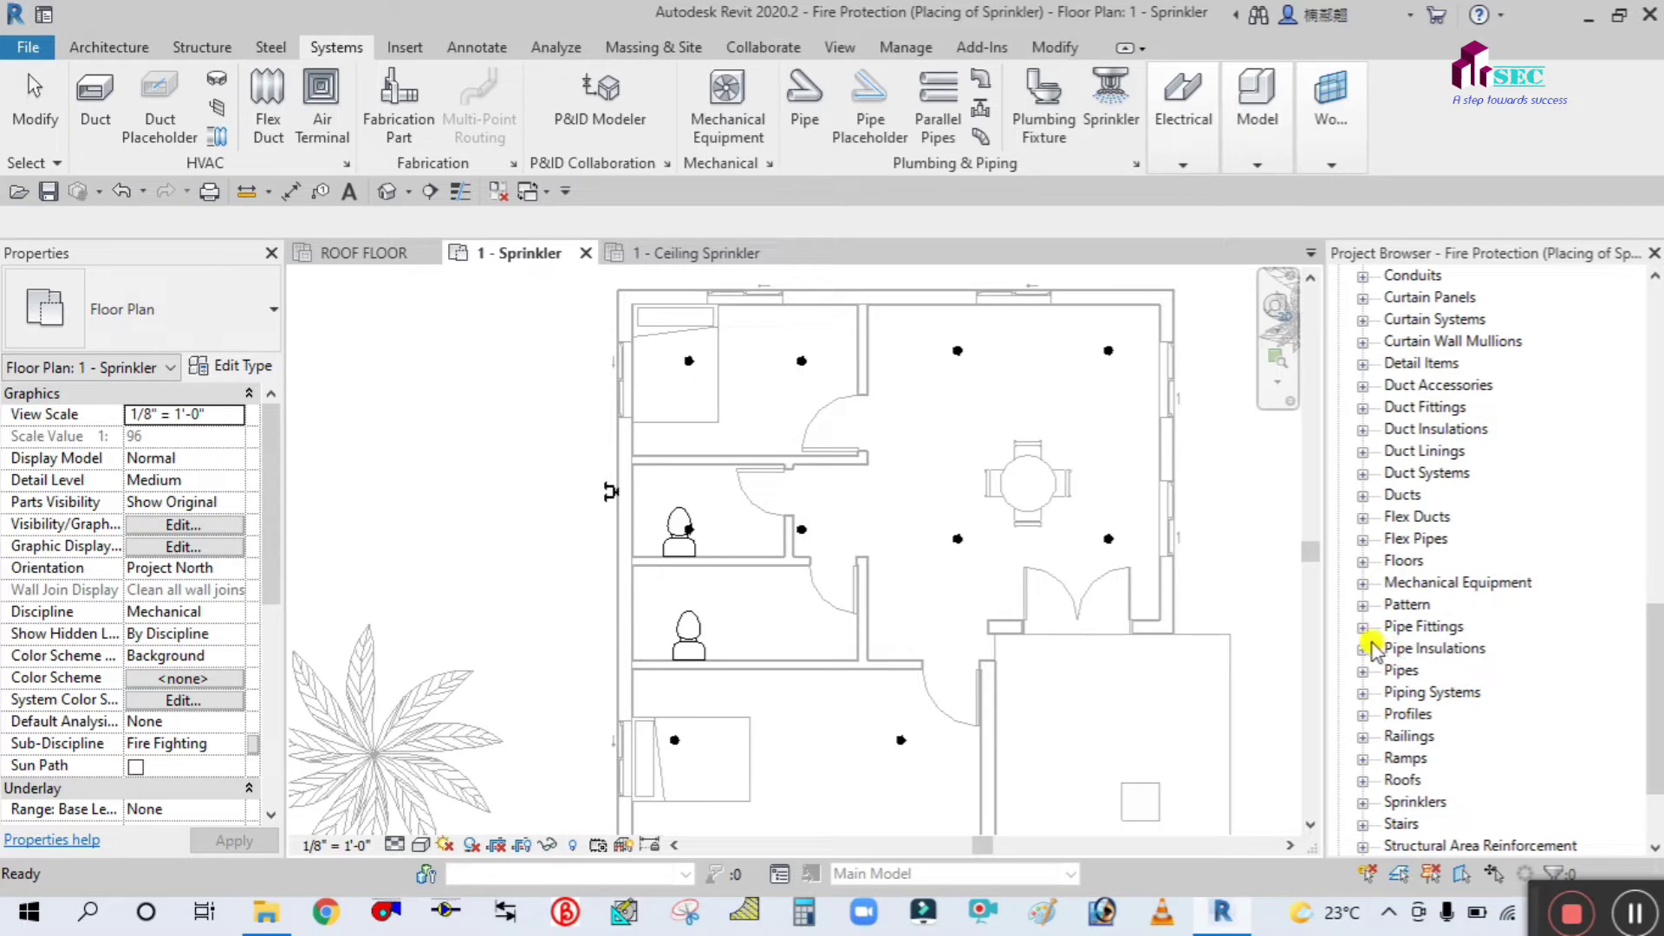
click(1362, 692)
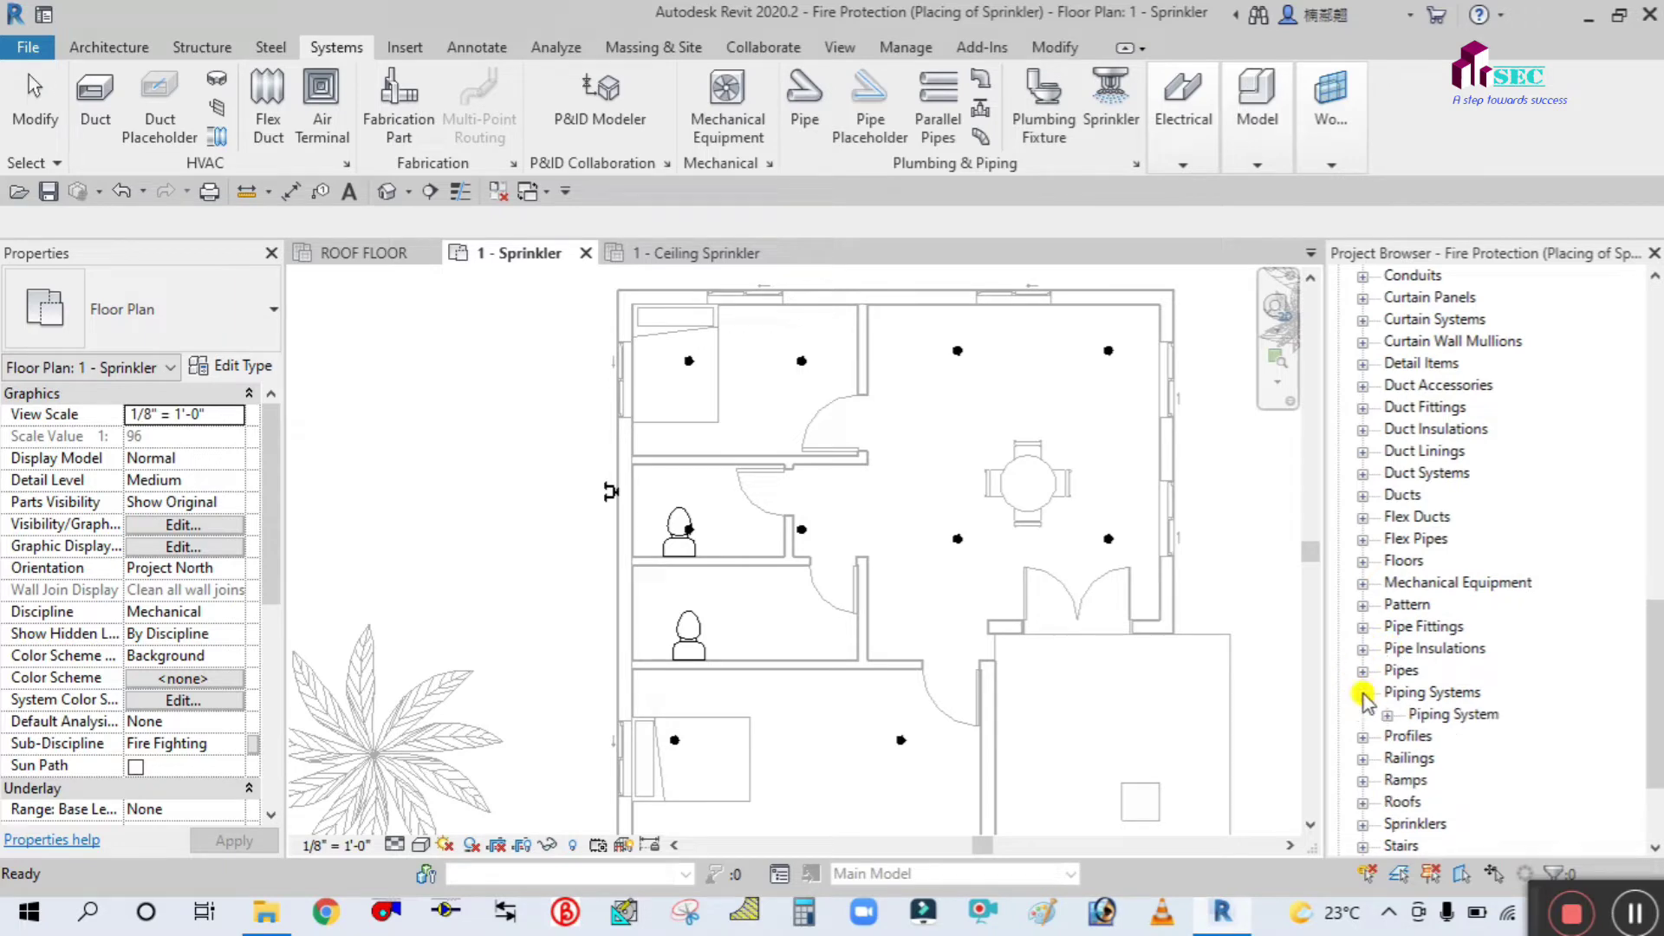
click(1387, 715)
scroll(1438, 694, down, 2)
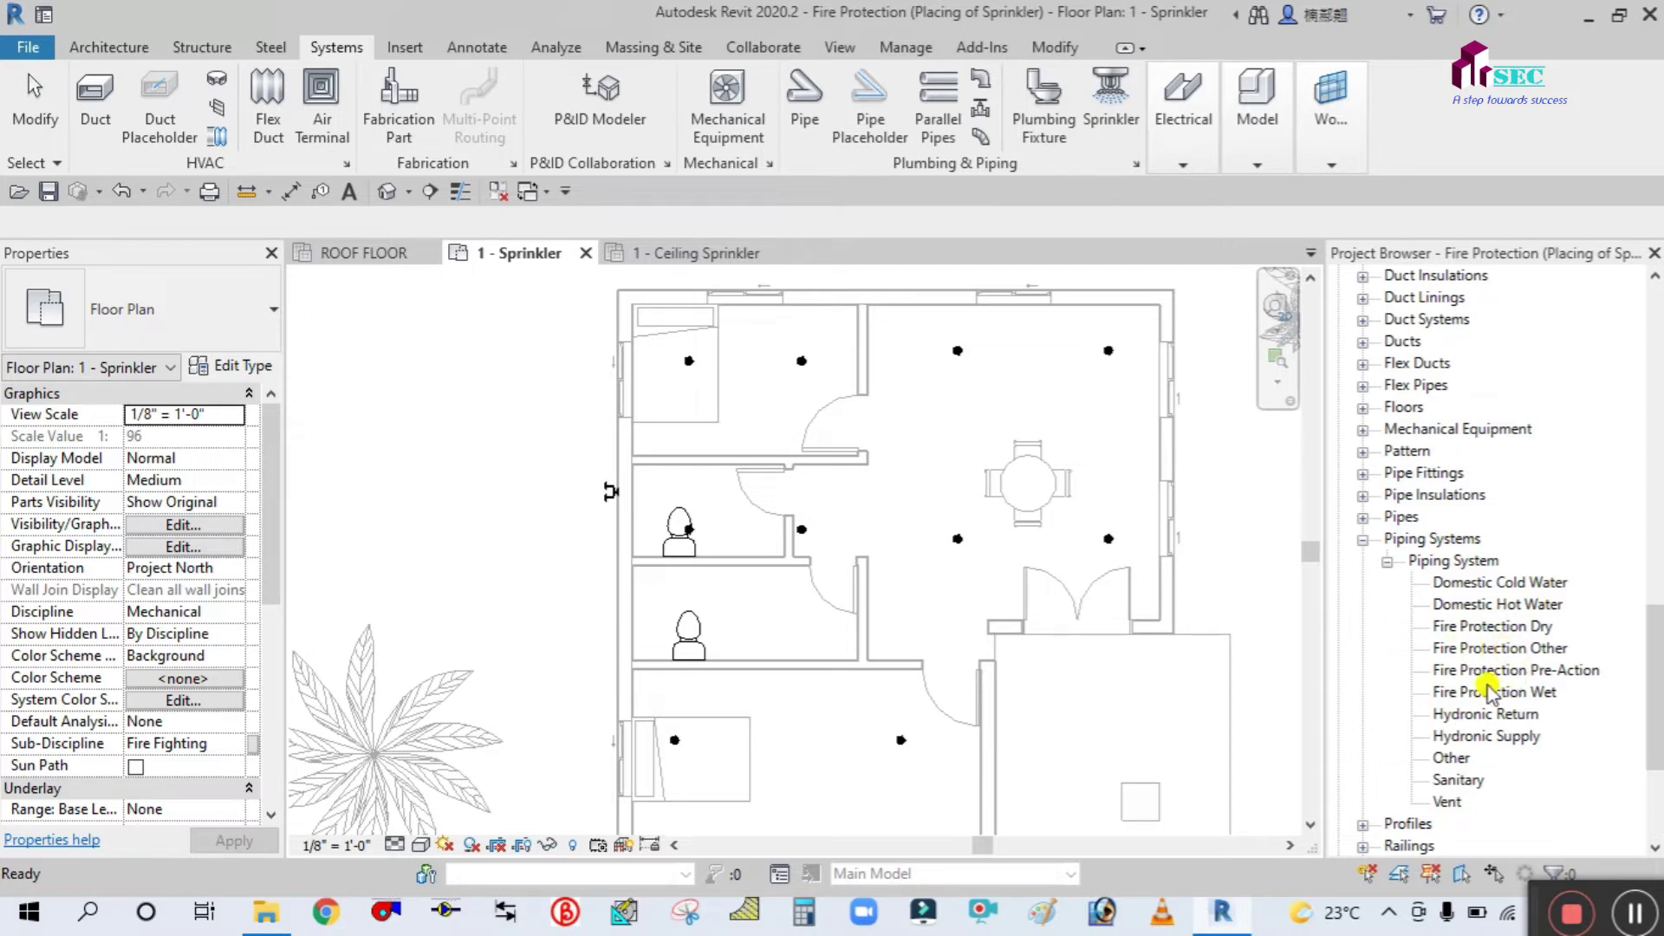
- Duplicate Fire Protection Wet and rename the Fire Protection Wet 2 copy to FPW
click(1449, 693)
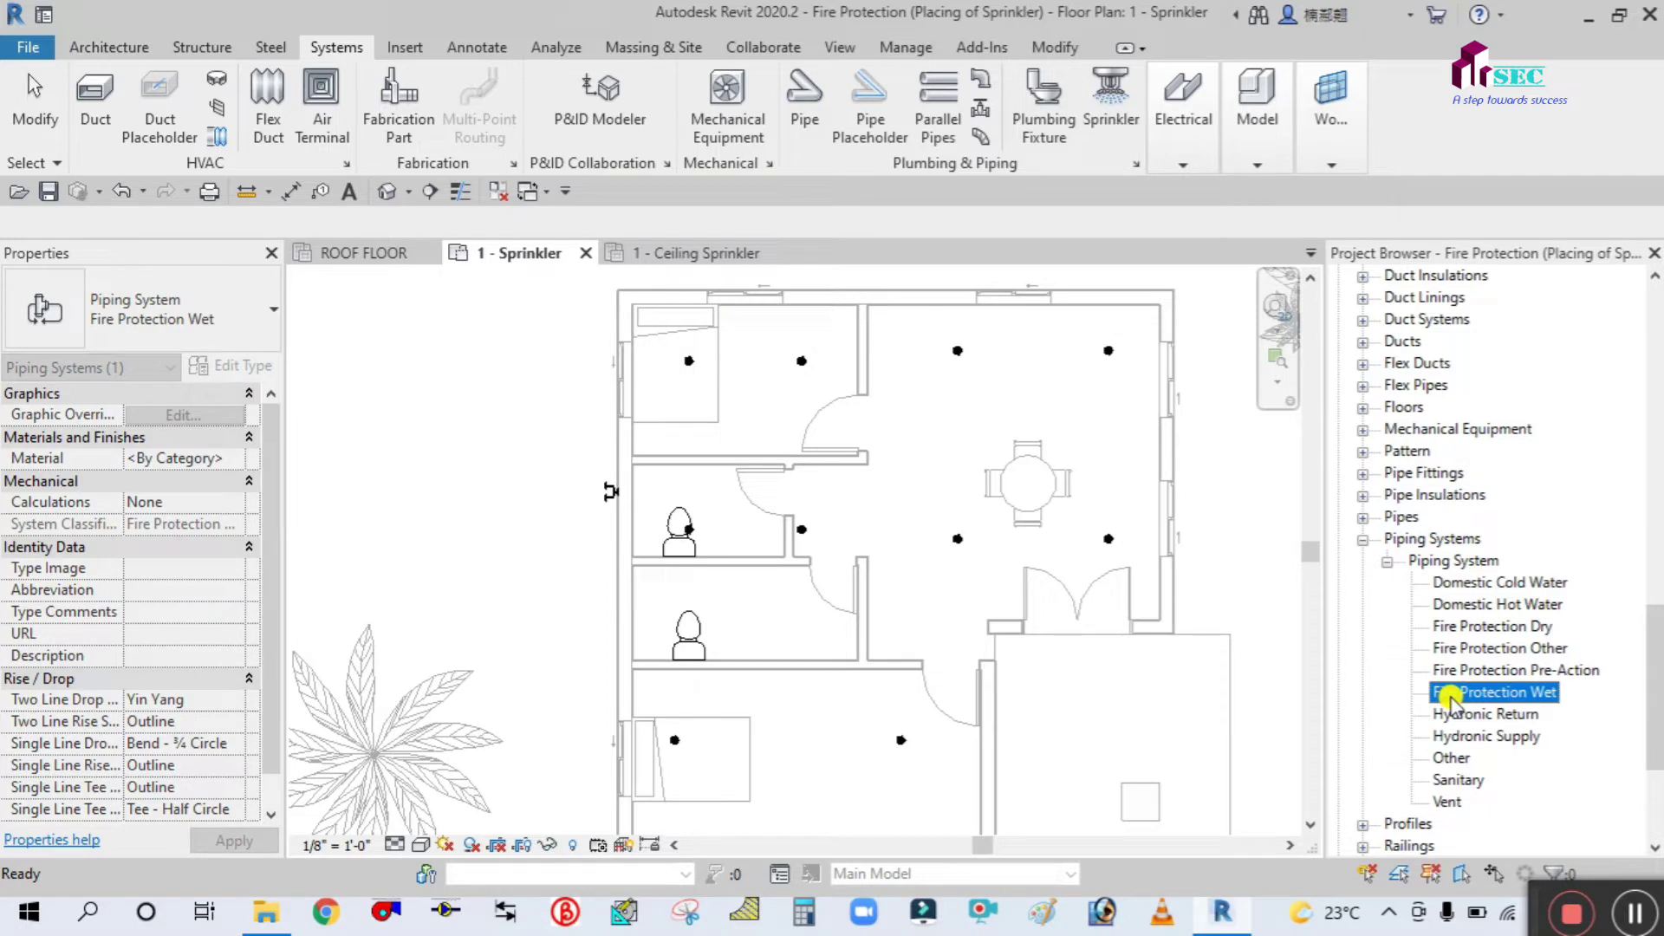
right_click(1455, 696)
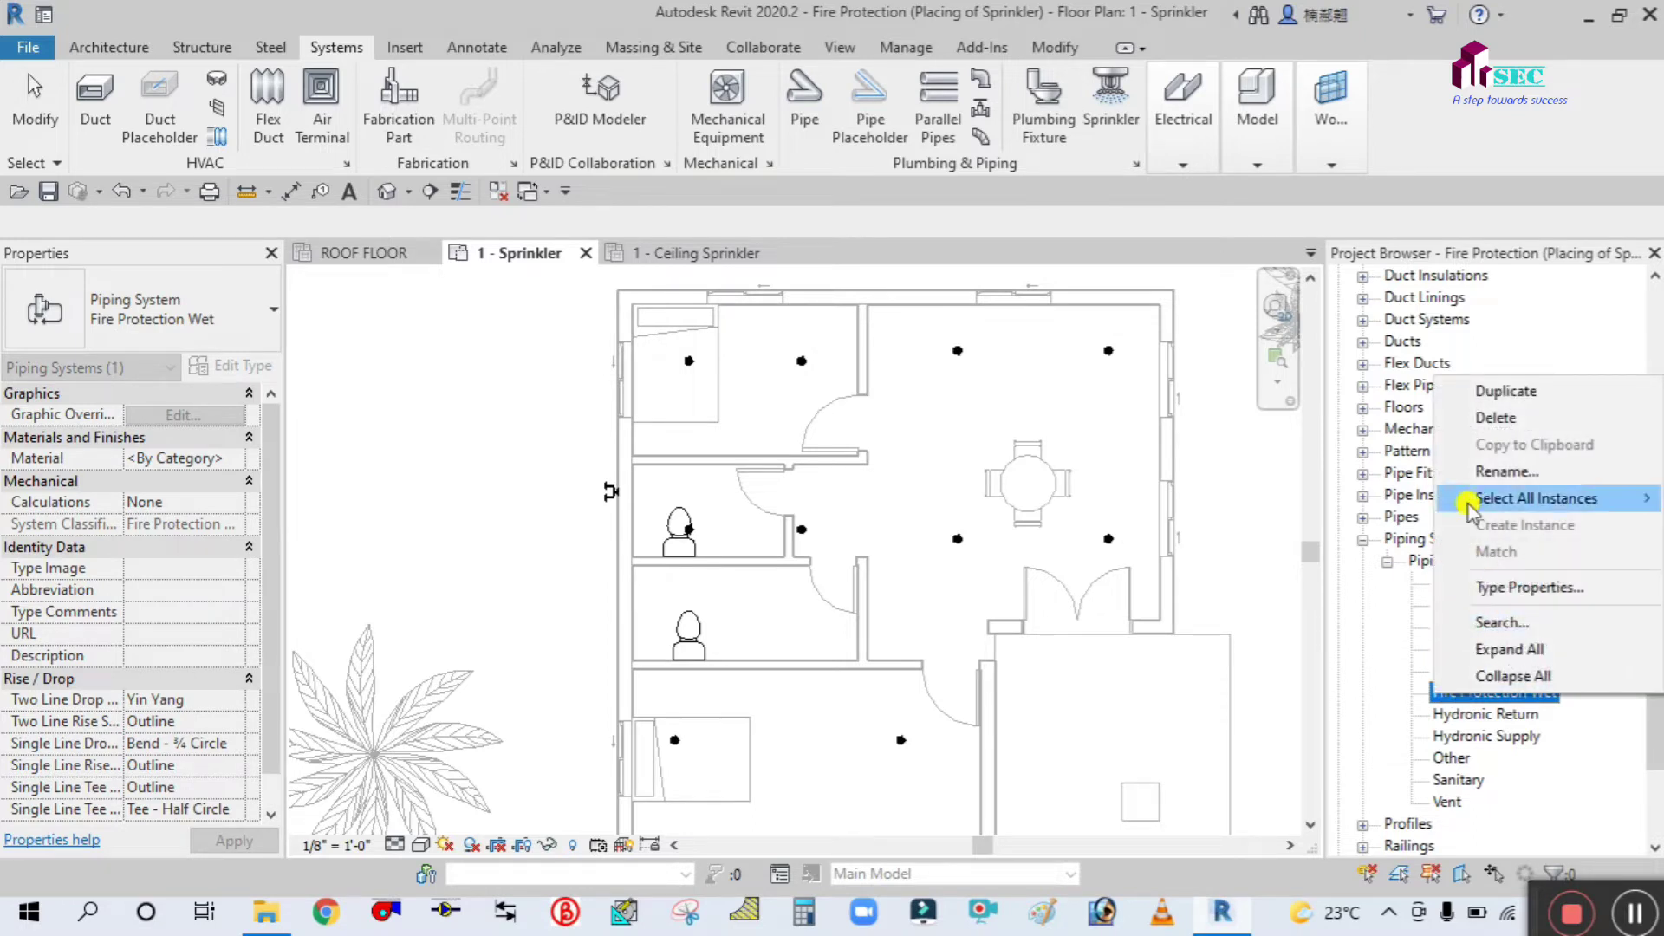
click(1487, 391)
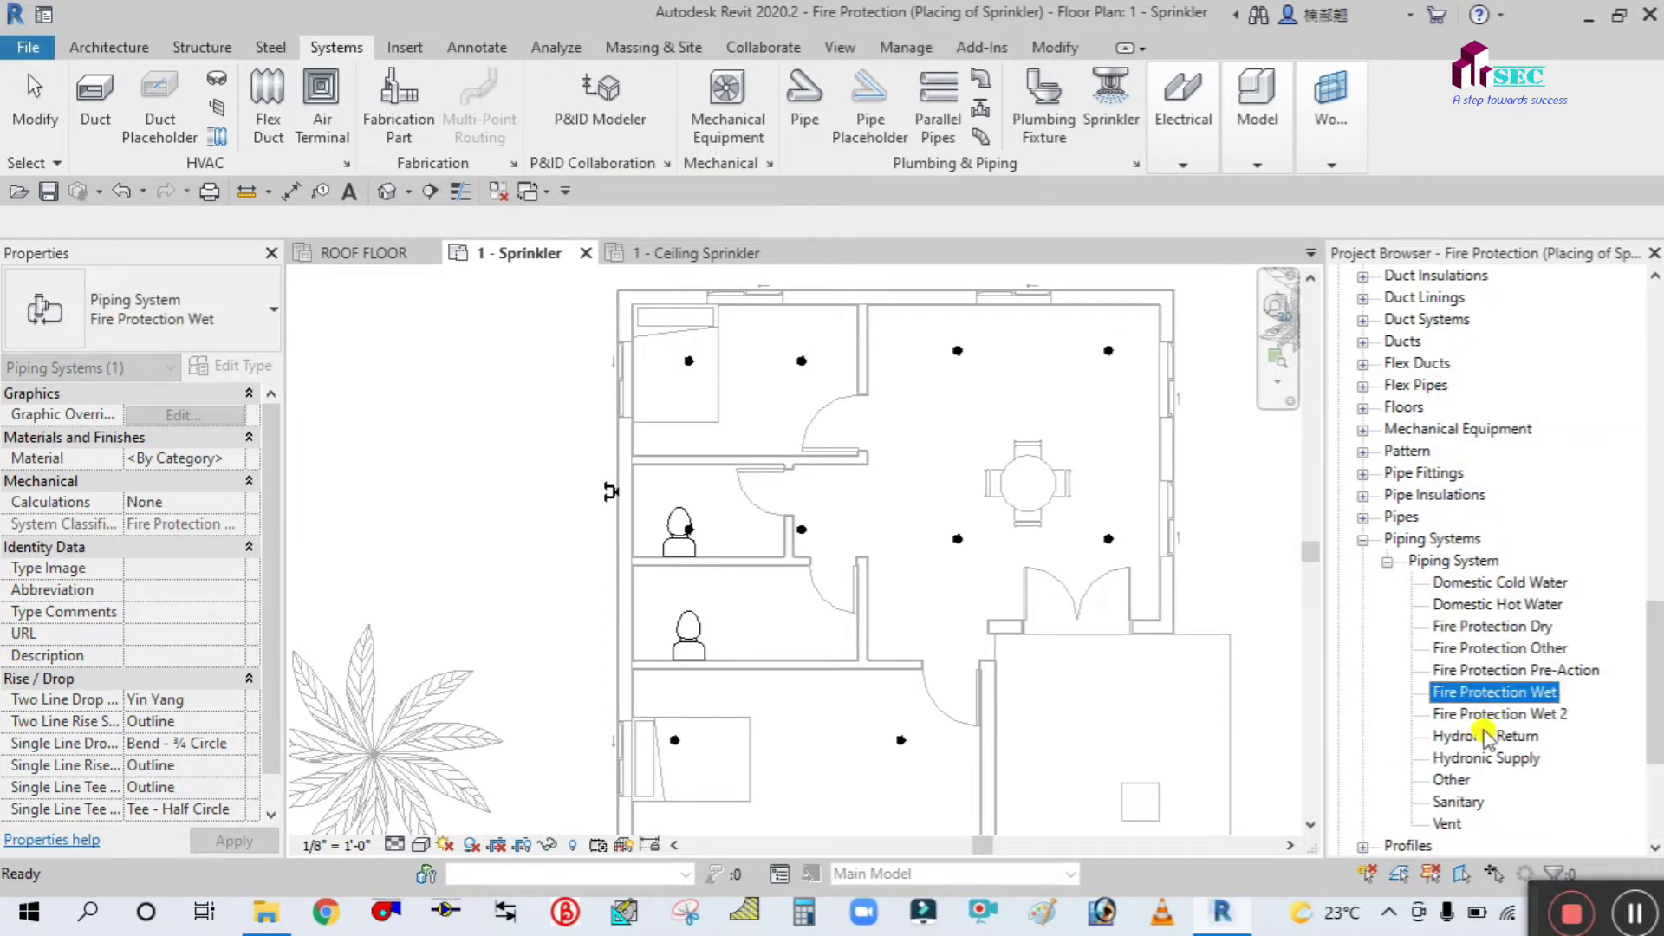
click(1482, 716)
right_click(1482, 716)
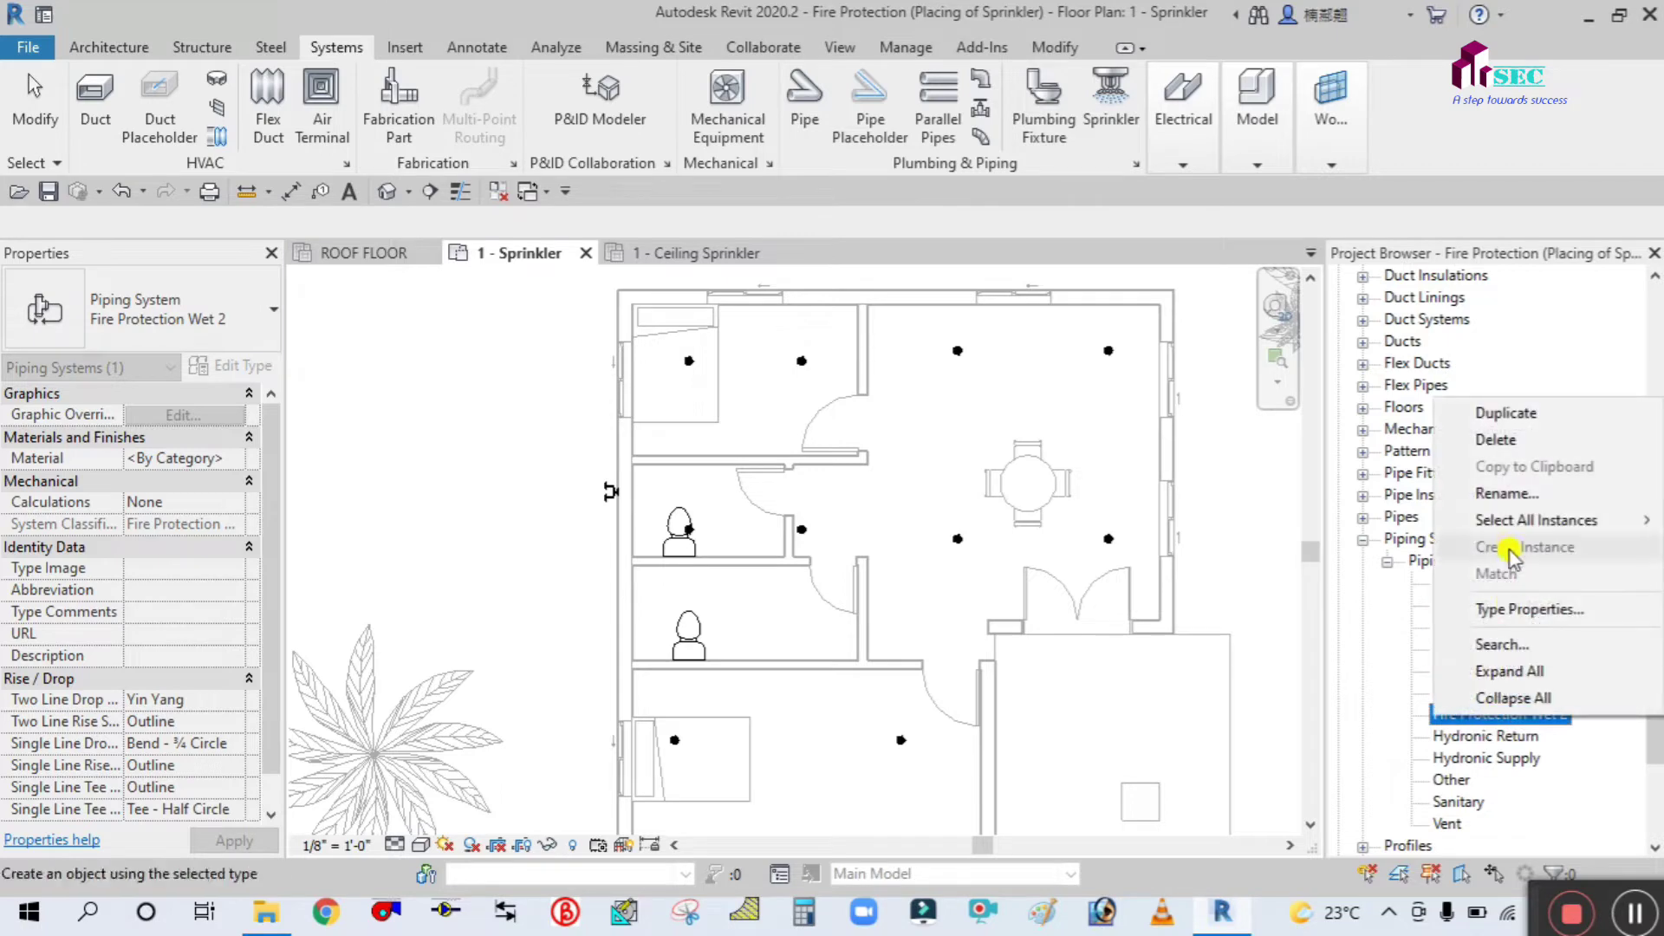
click(1508, 494)
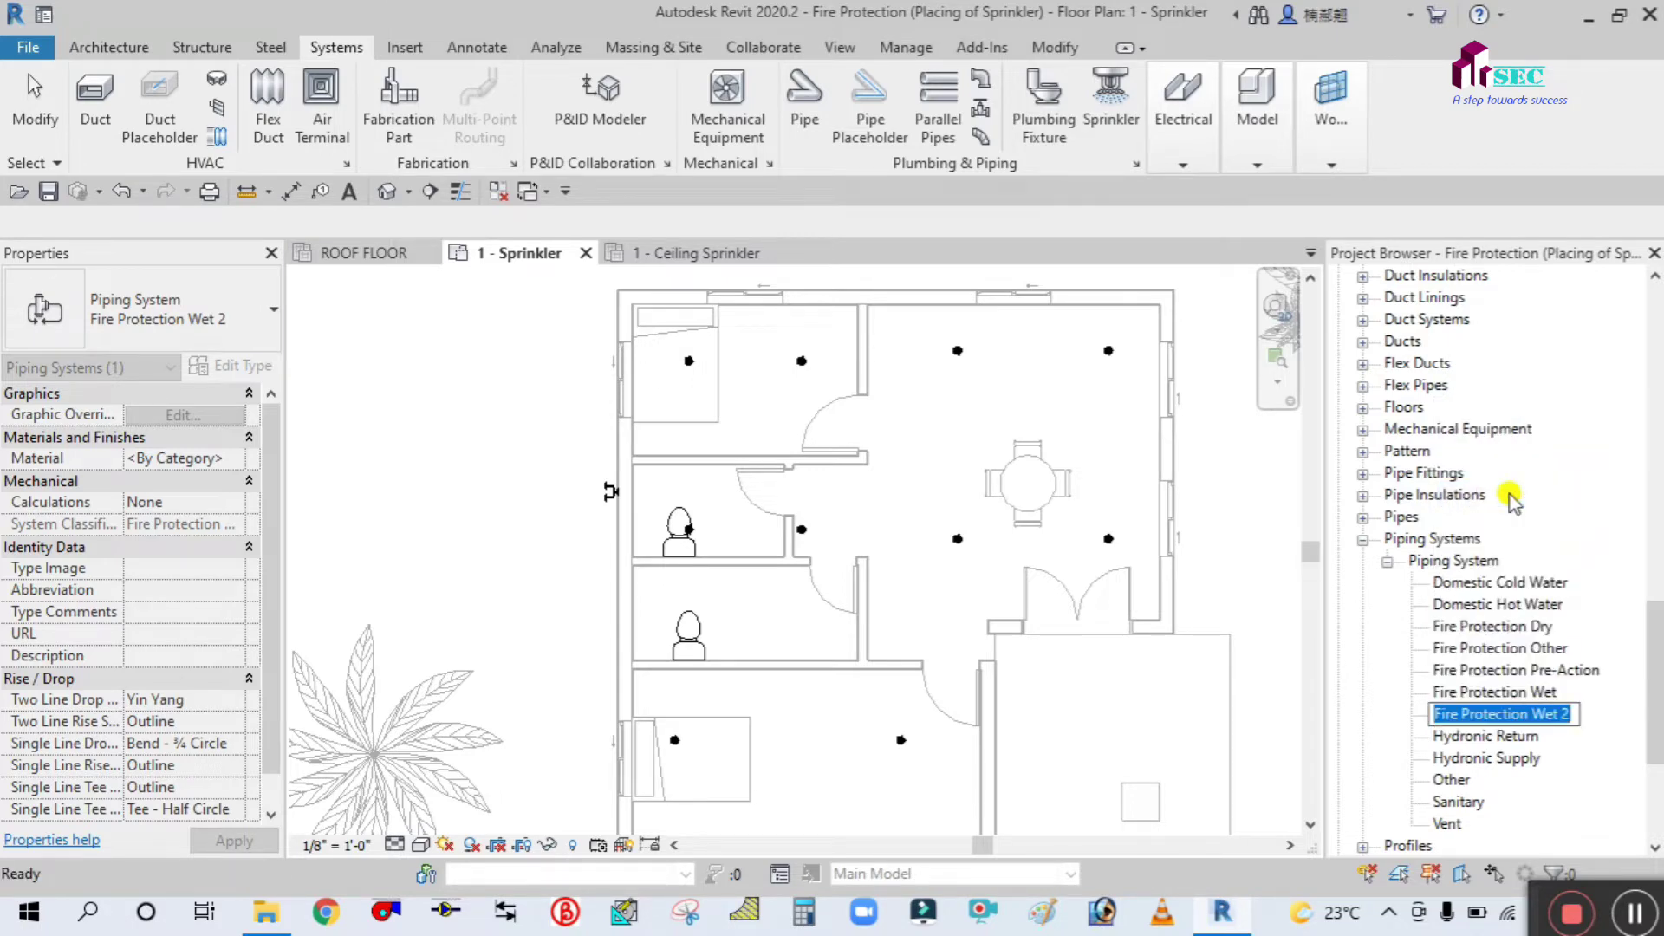
text(FPW)
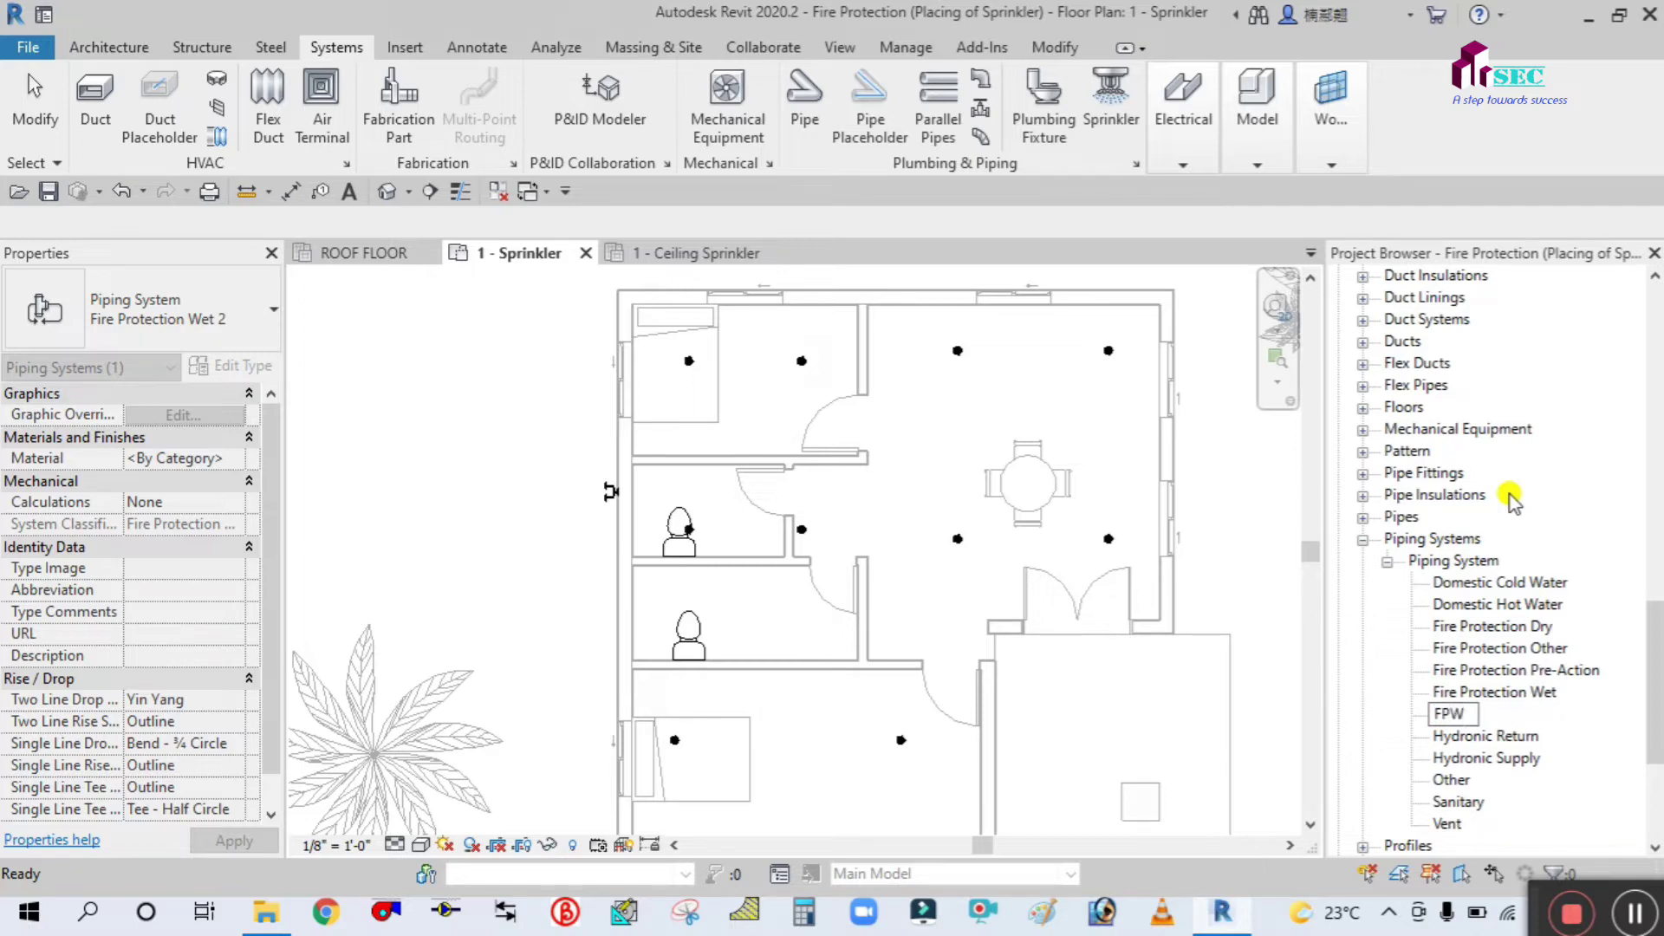
- Confirm the FPW name and set its graphic override line colour to red
click(1243, 547)
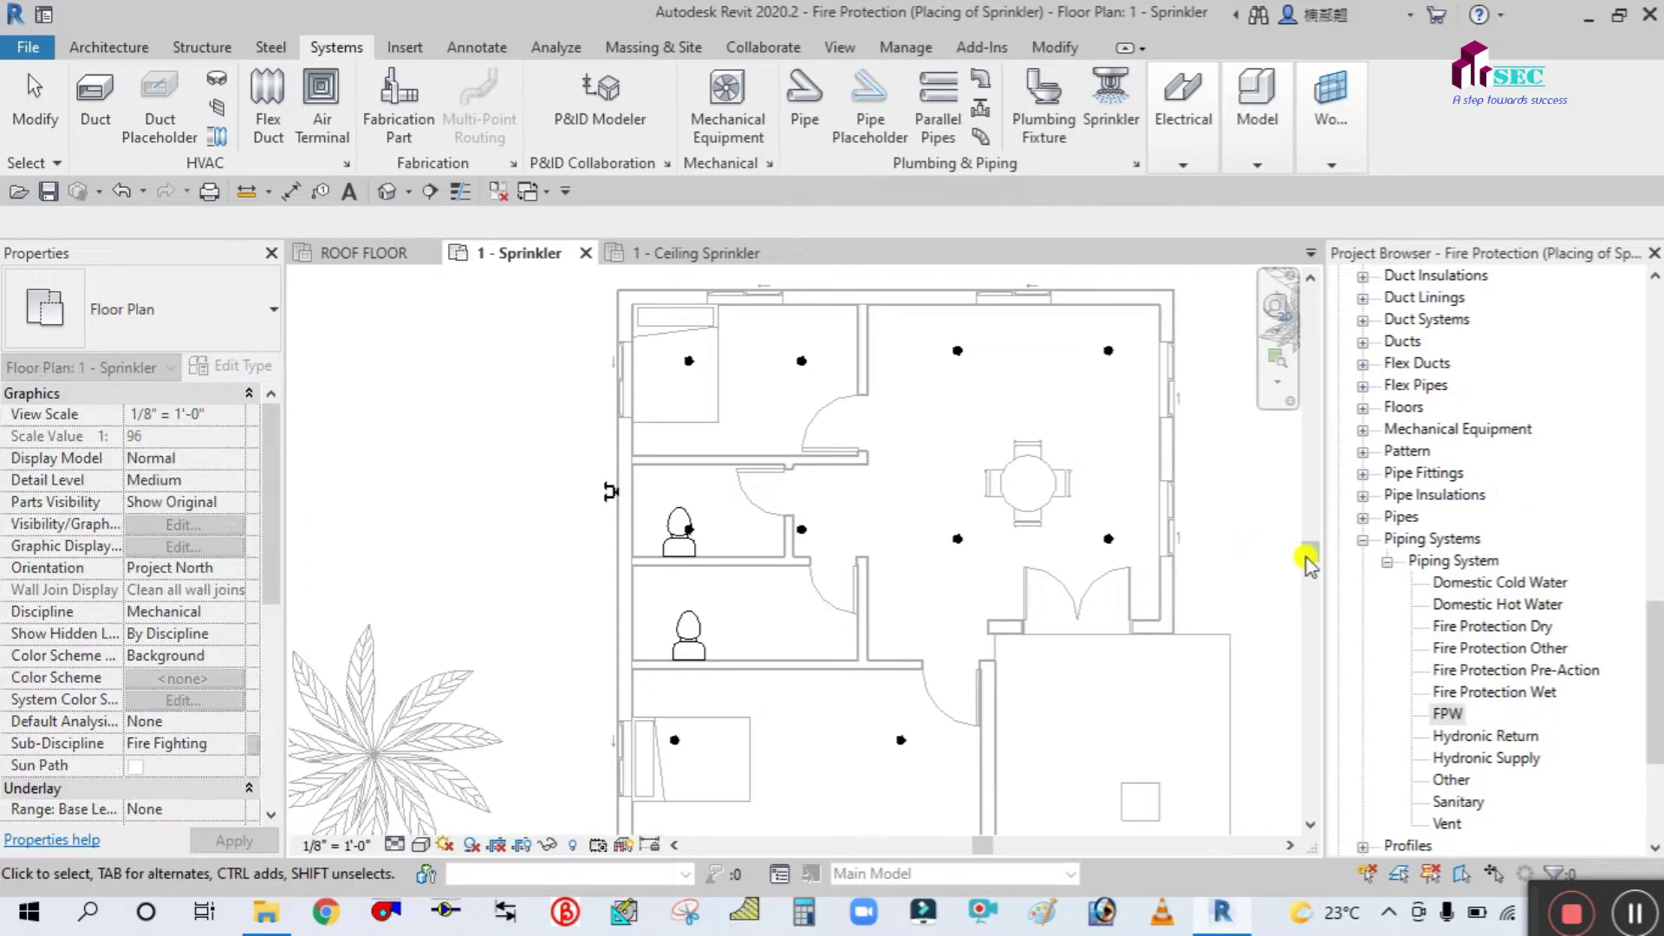
double_click(1446, 713)
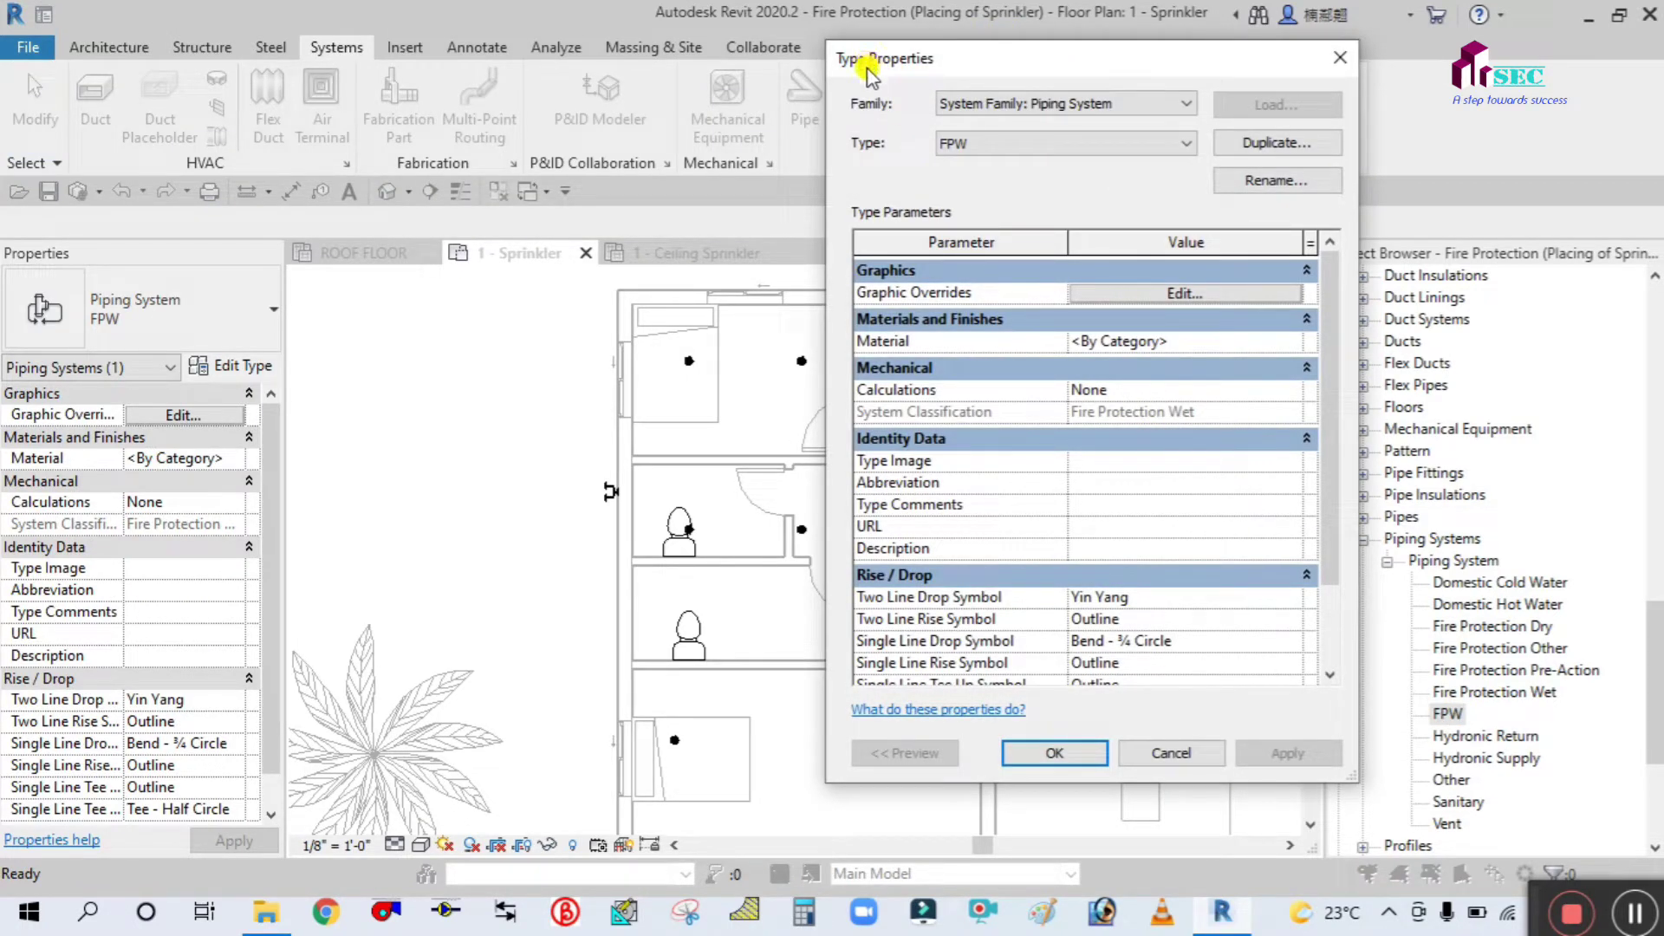
click(1164, 292)
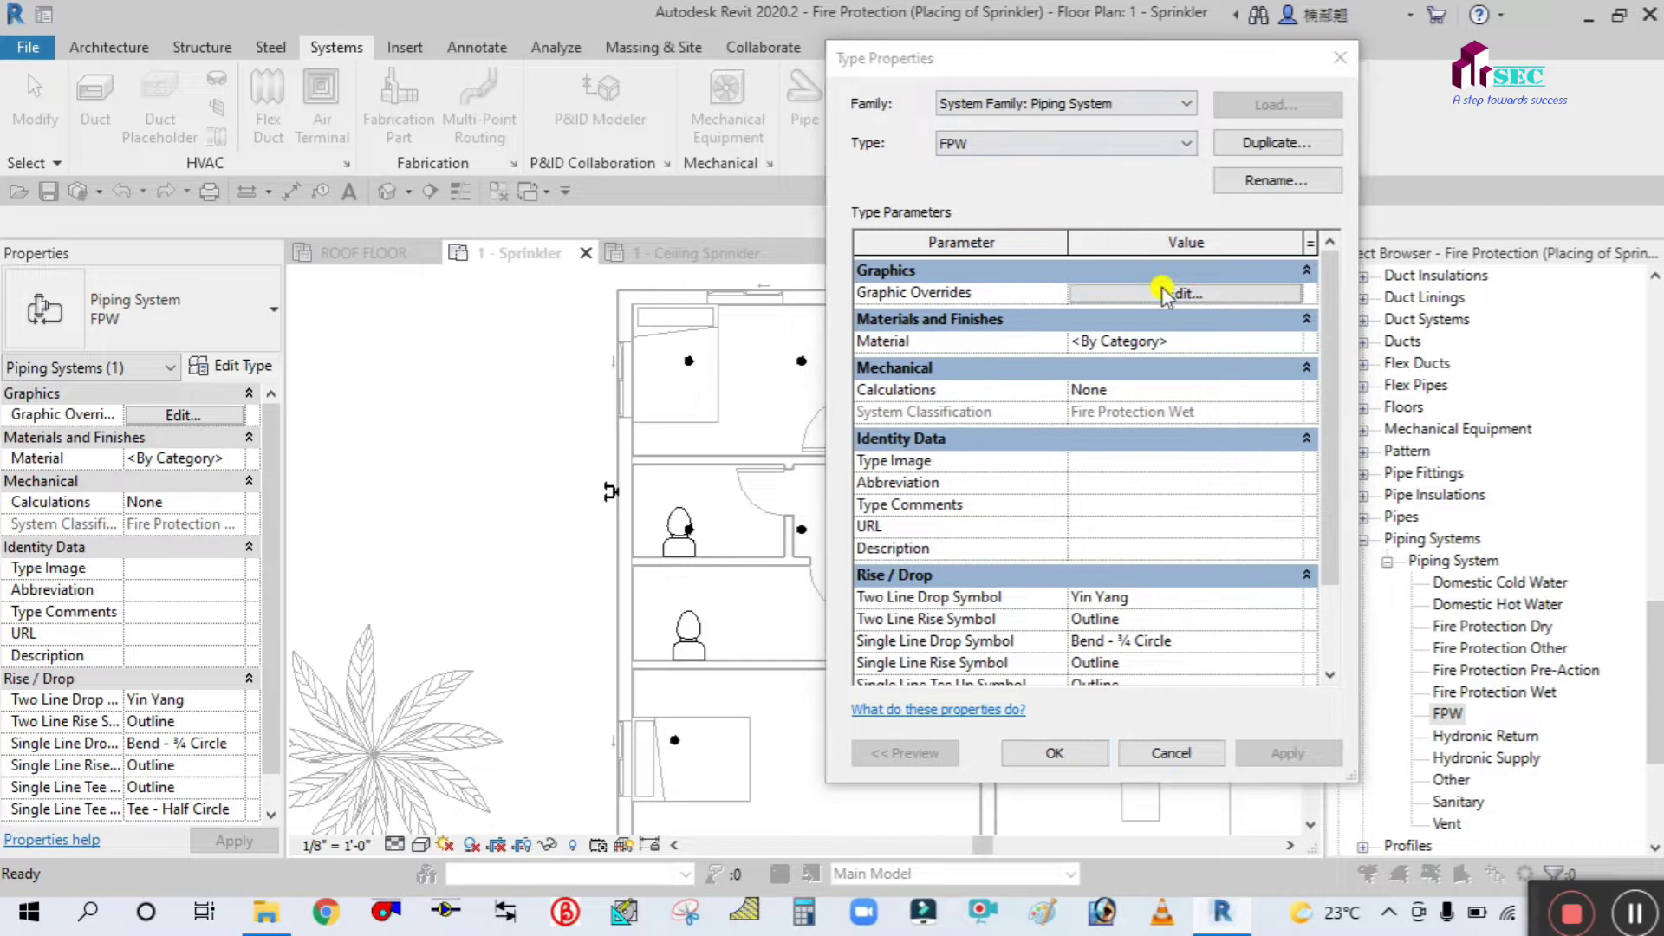
click(1022, 416)
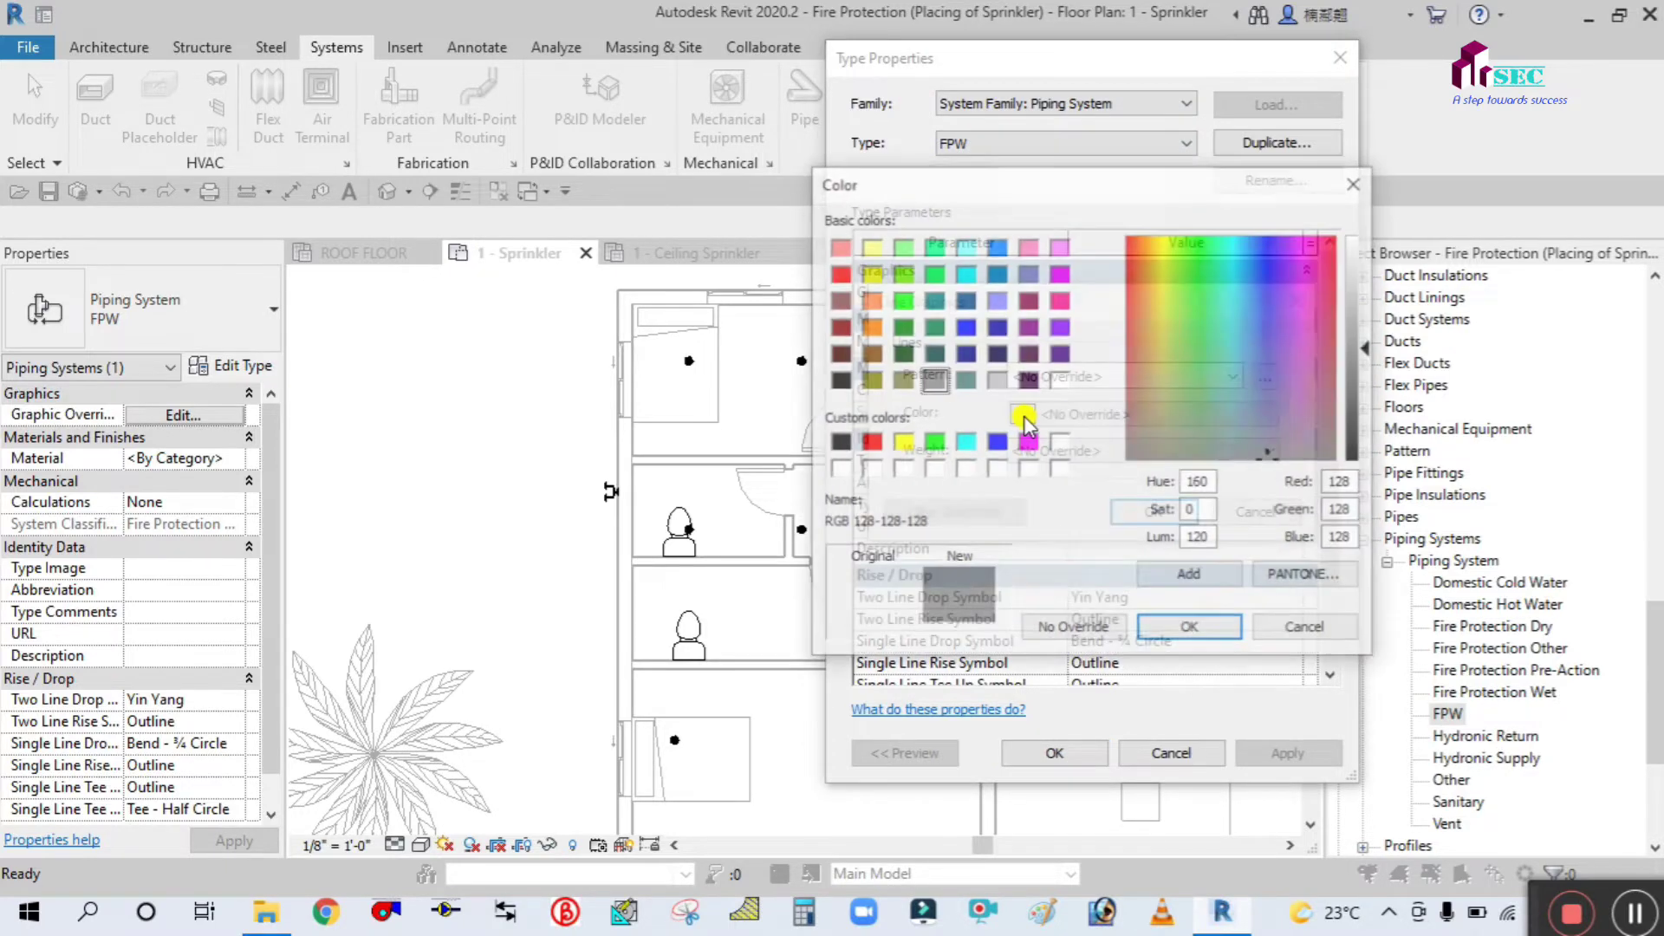
click(873, 445)
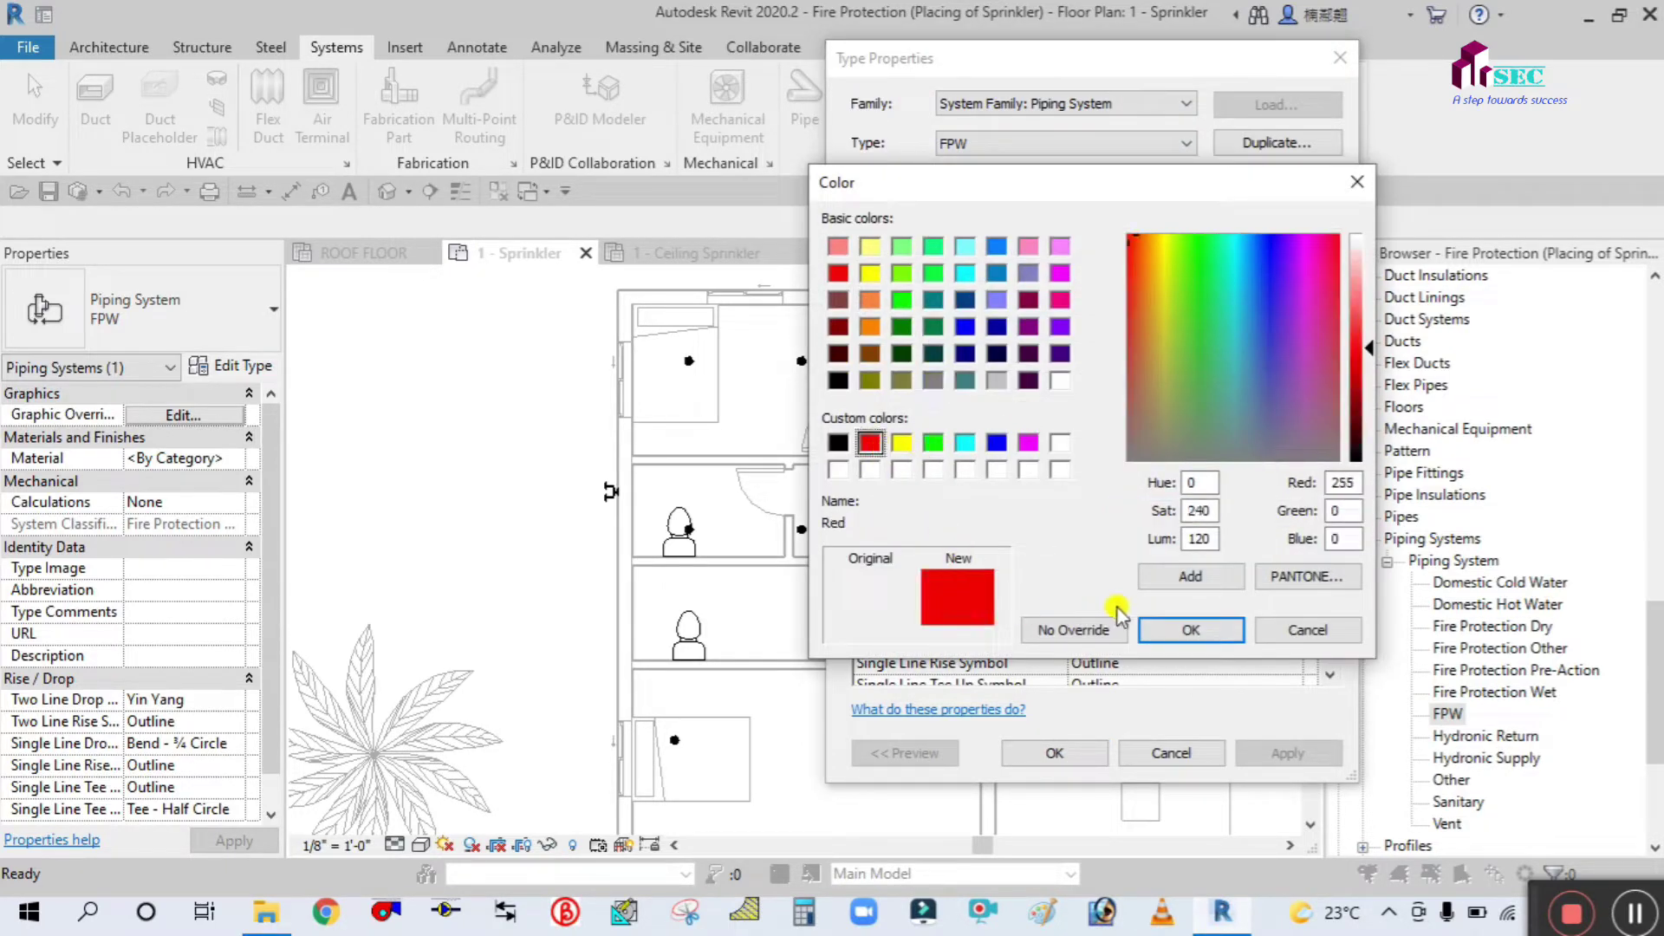
click(1162, 634)
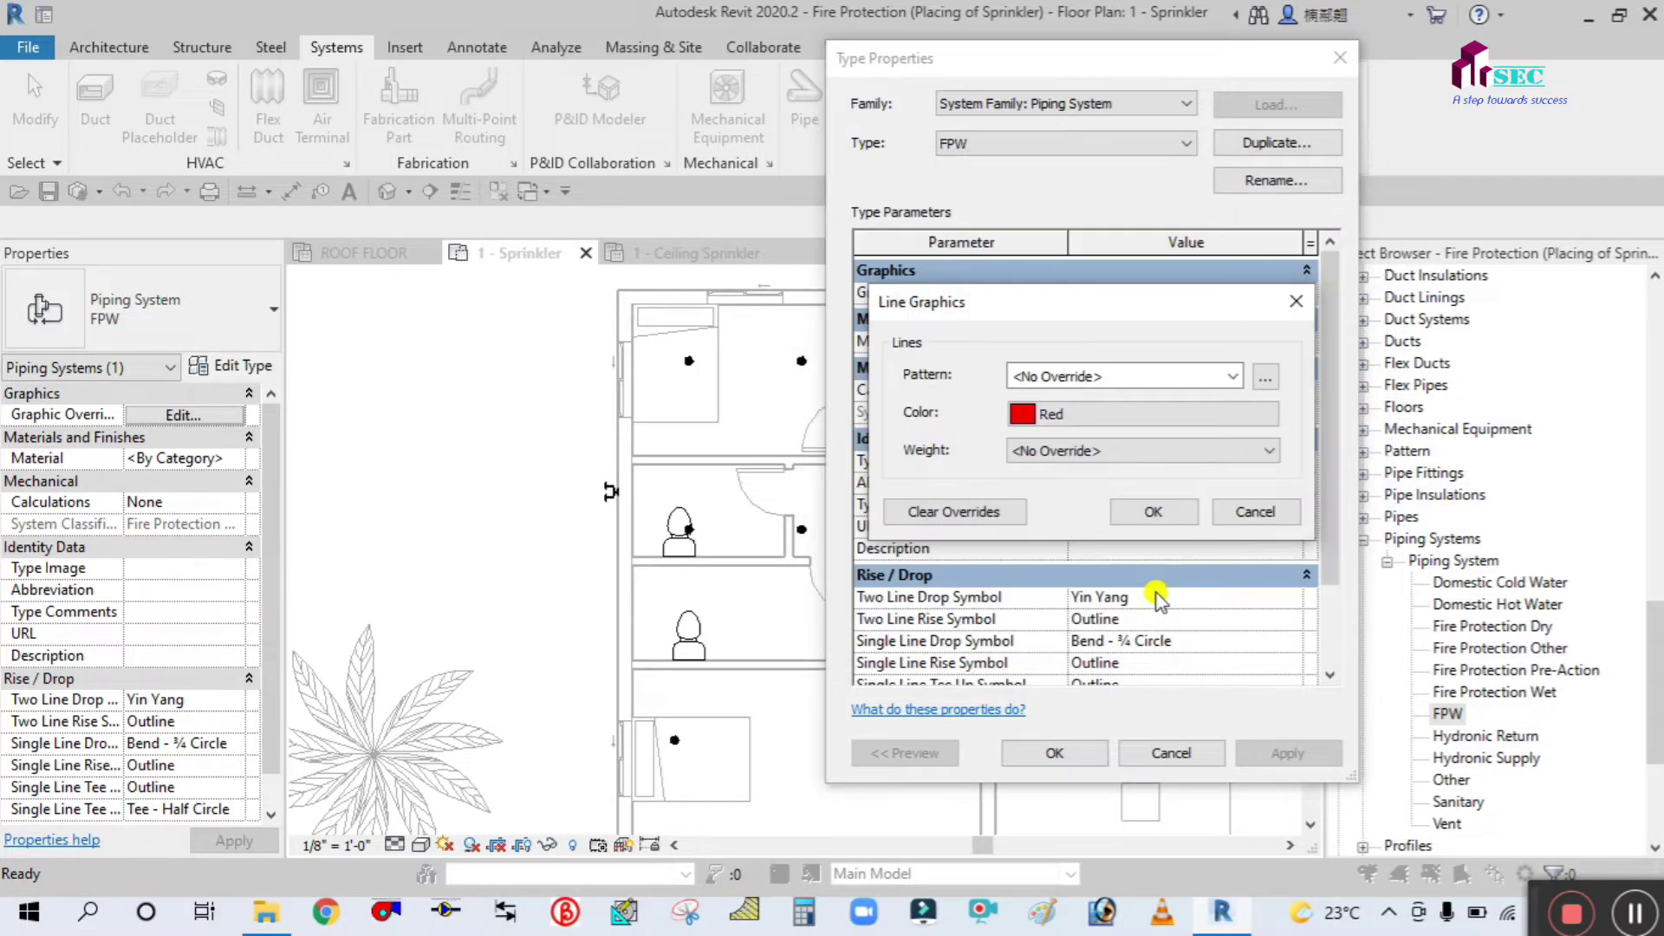
- Set FPW's override line weight to 2 and pattern to Aligning Line, then confirm
click(1036, 459)
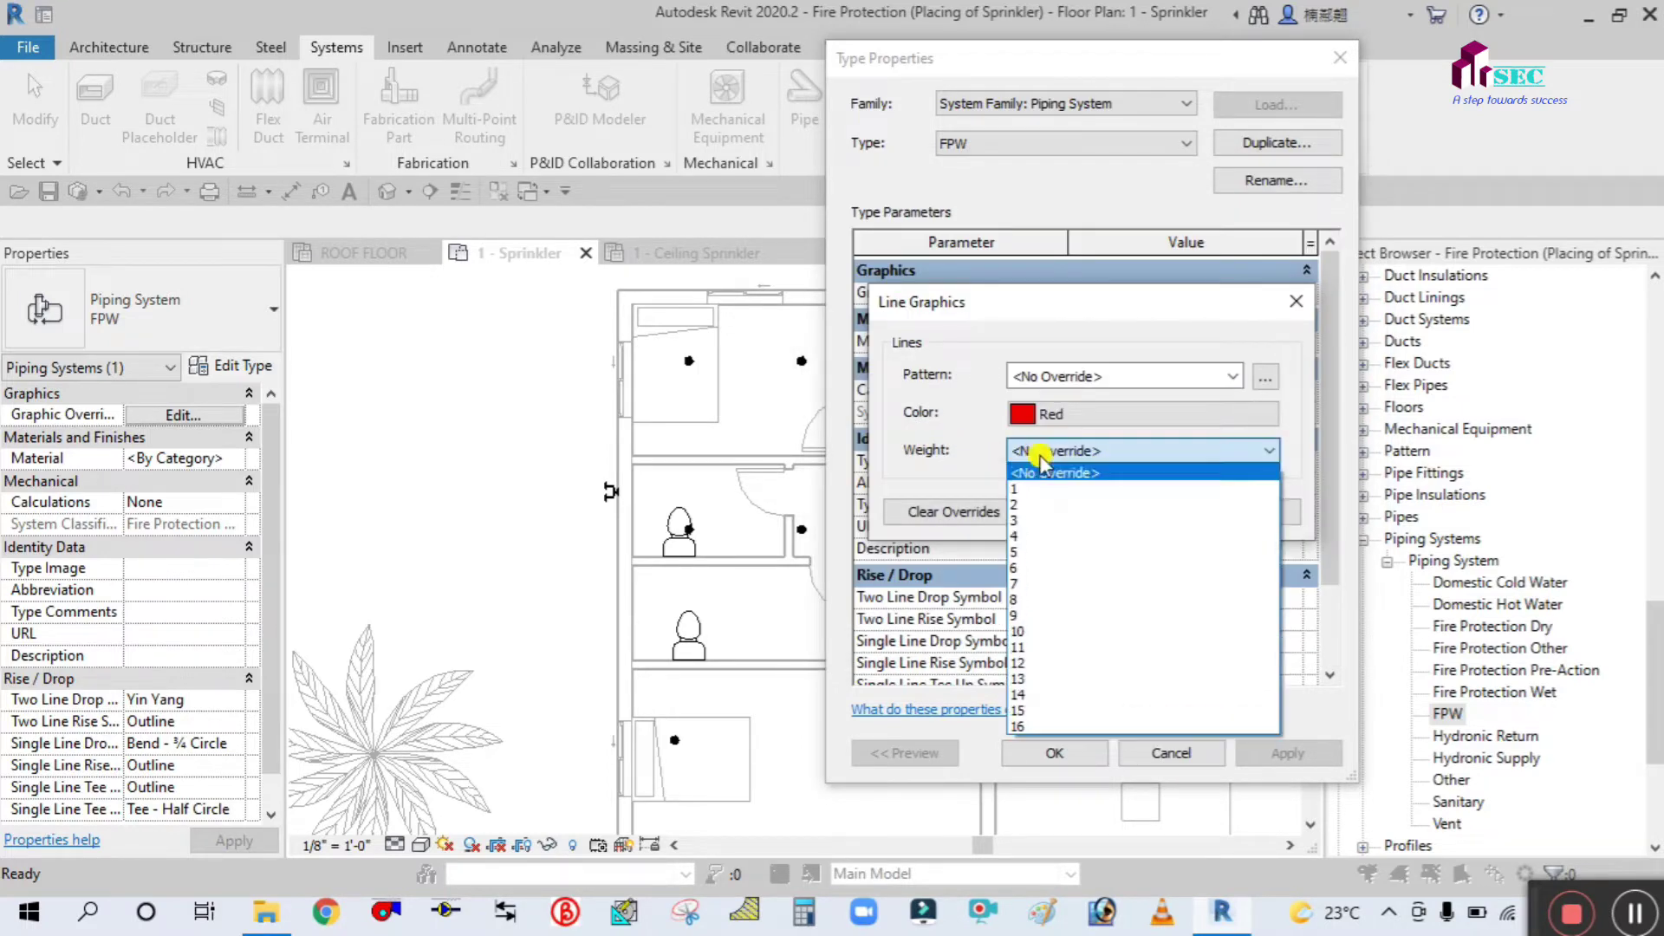
click(1033, 503)
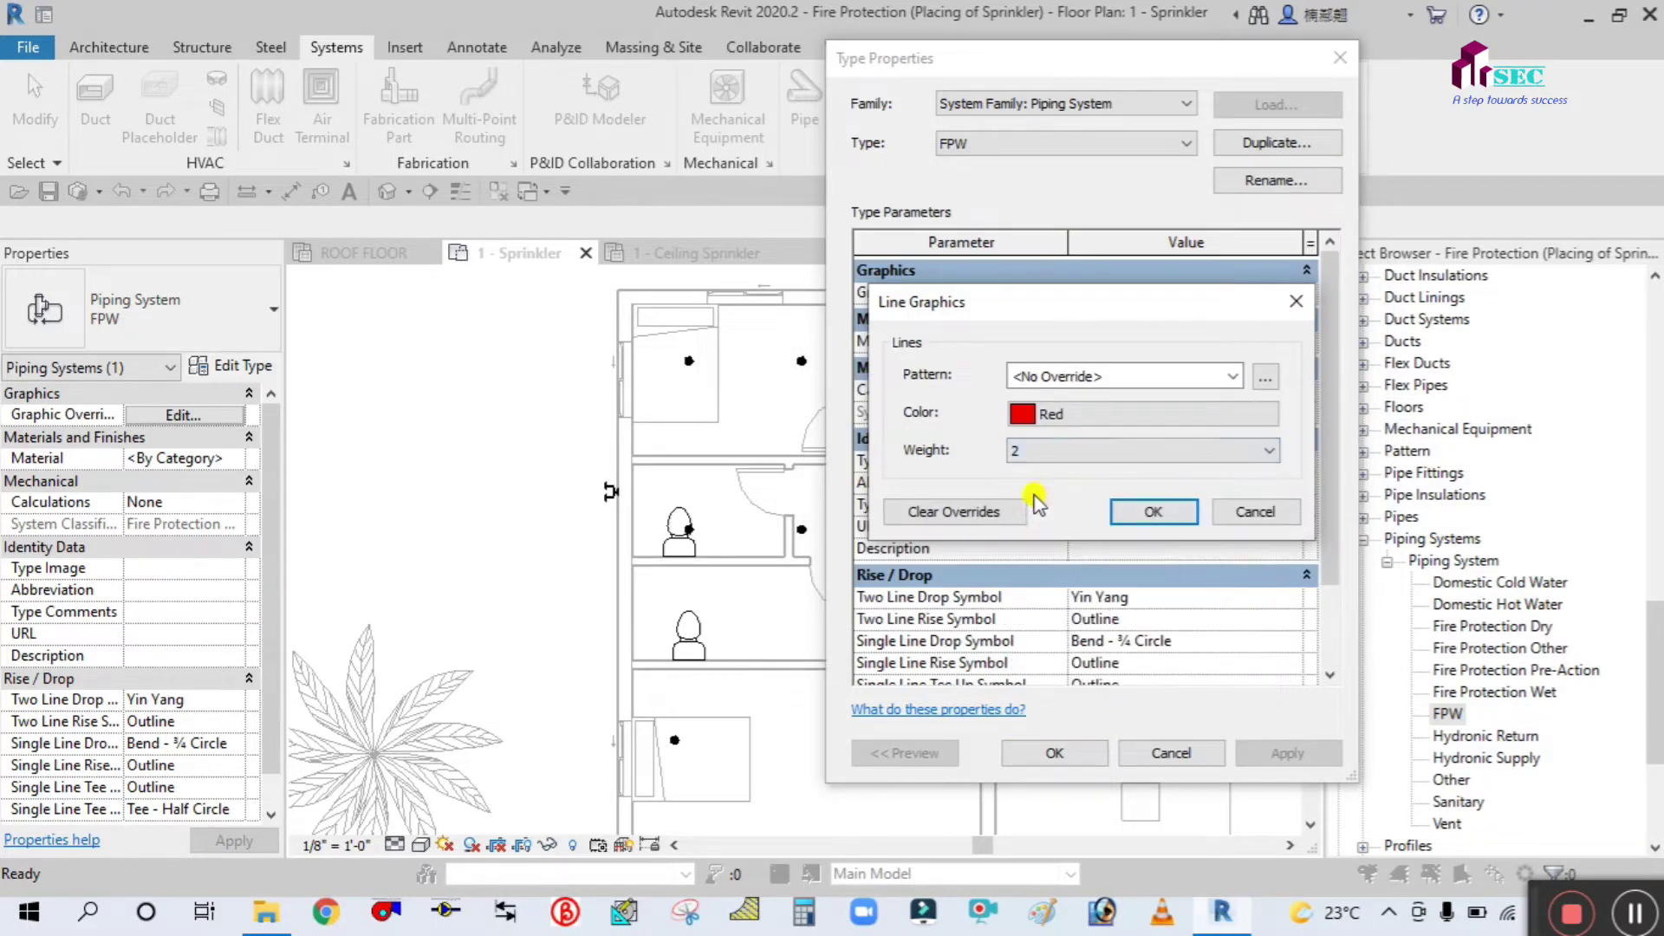
click(1231, 376)
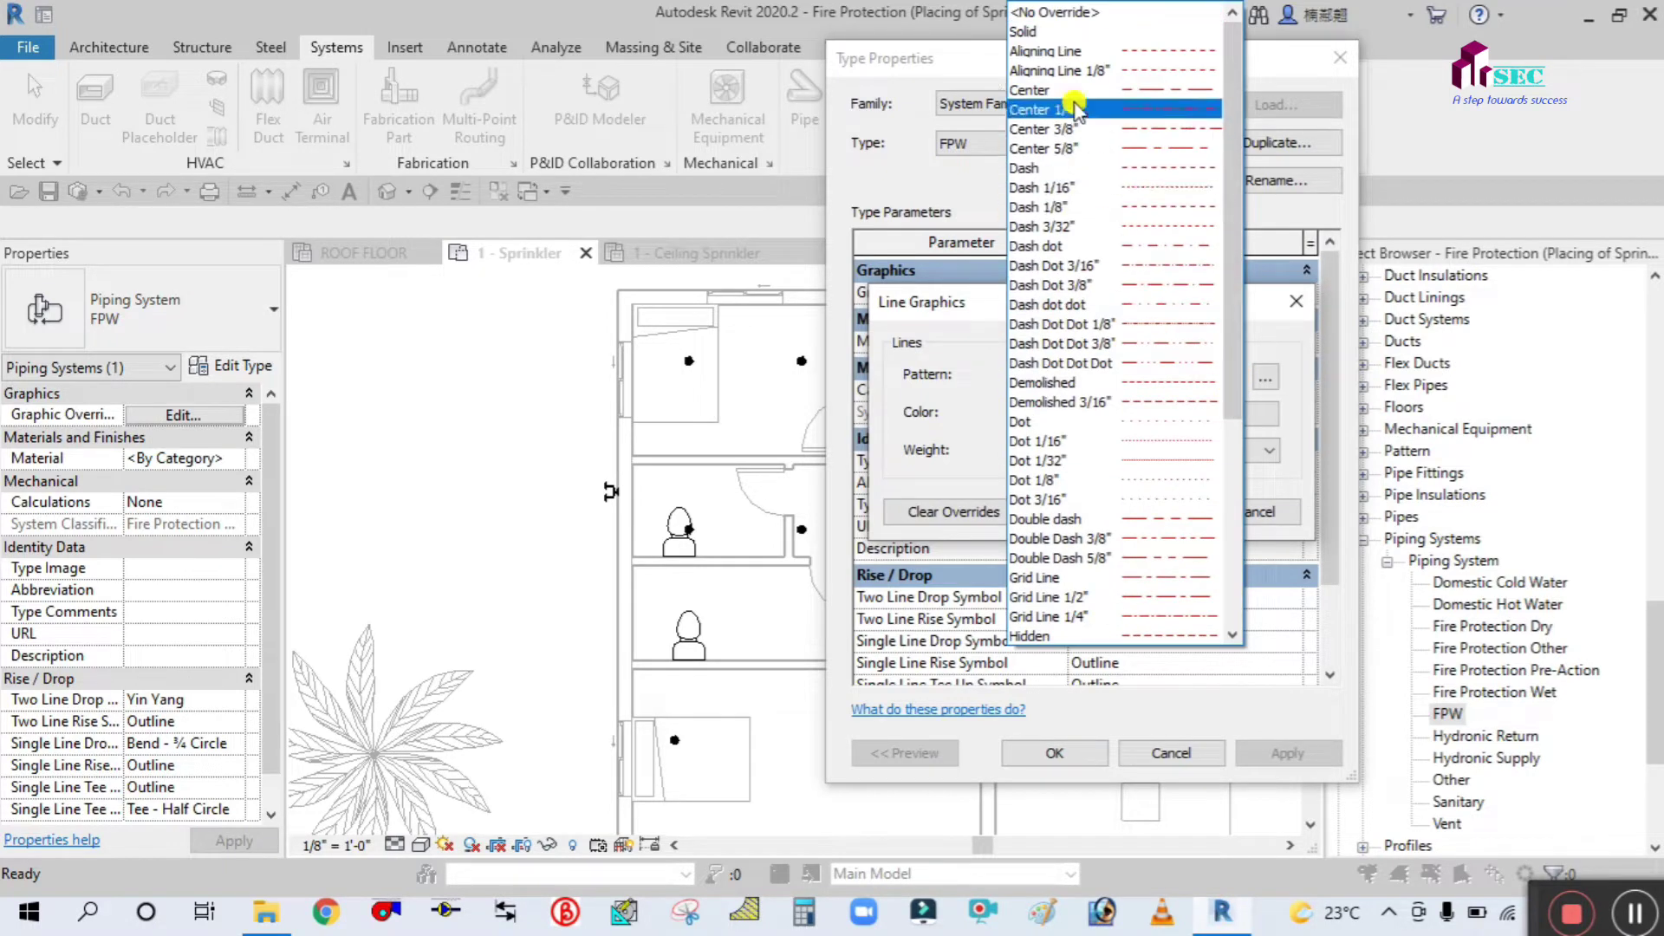
click(1040, 32)
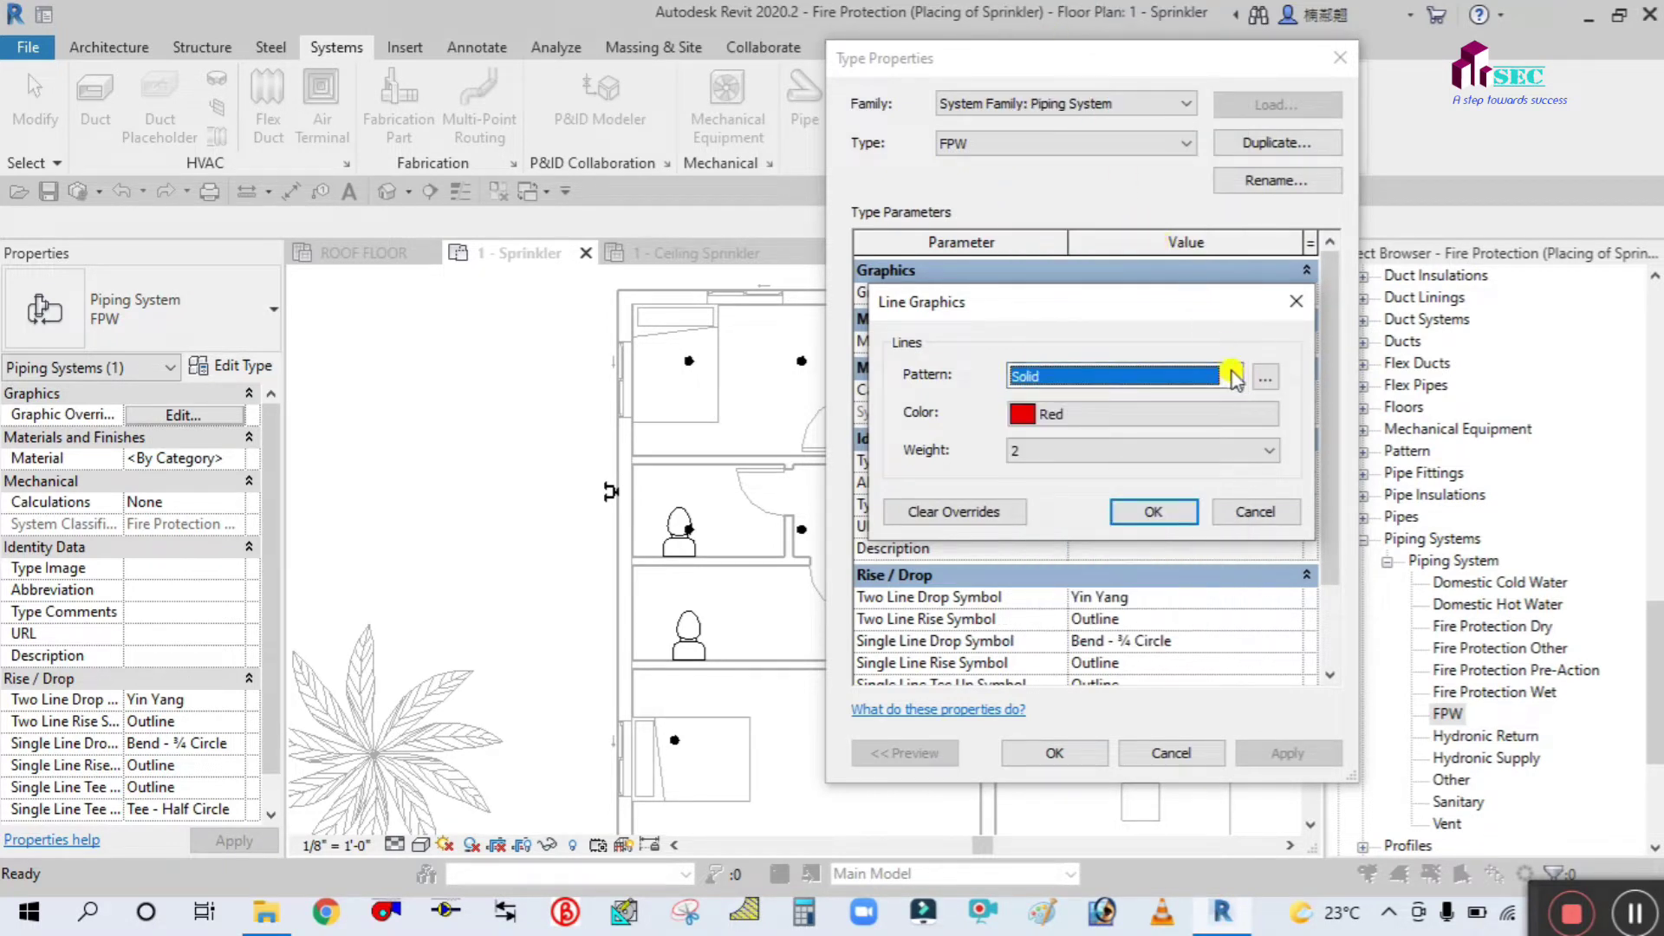
click(1264, 377)
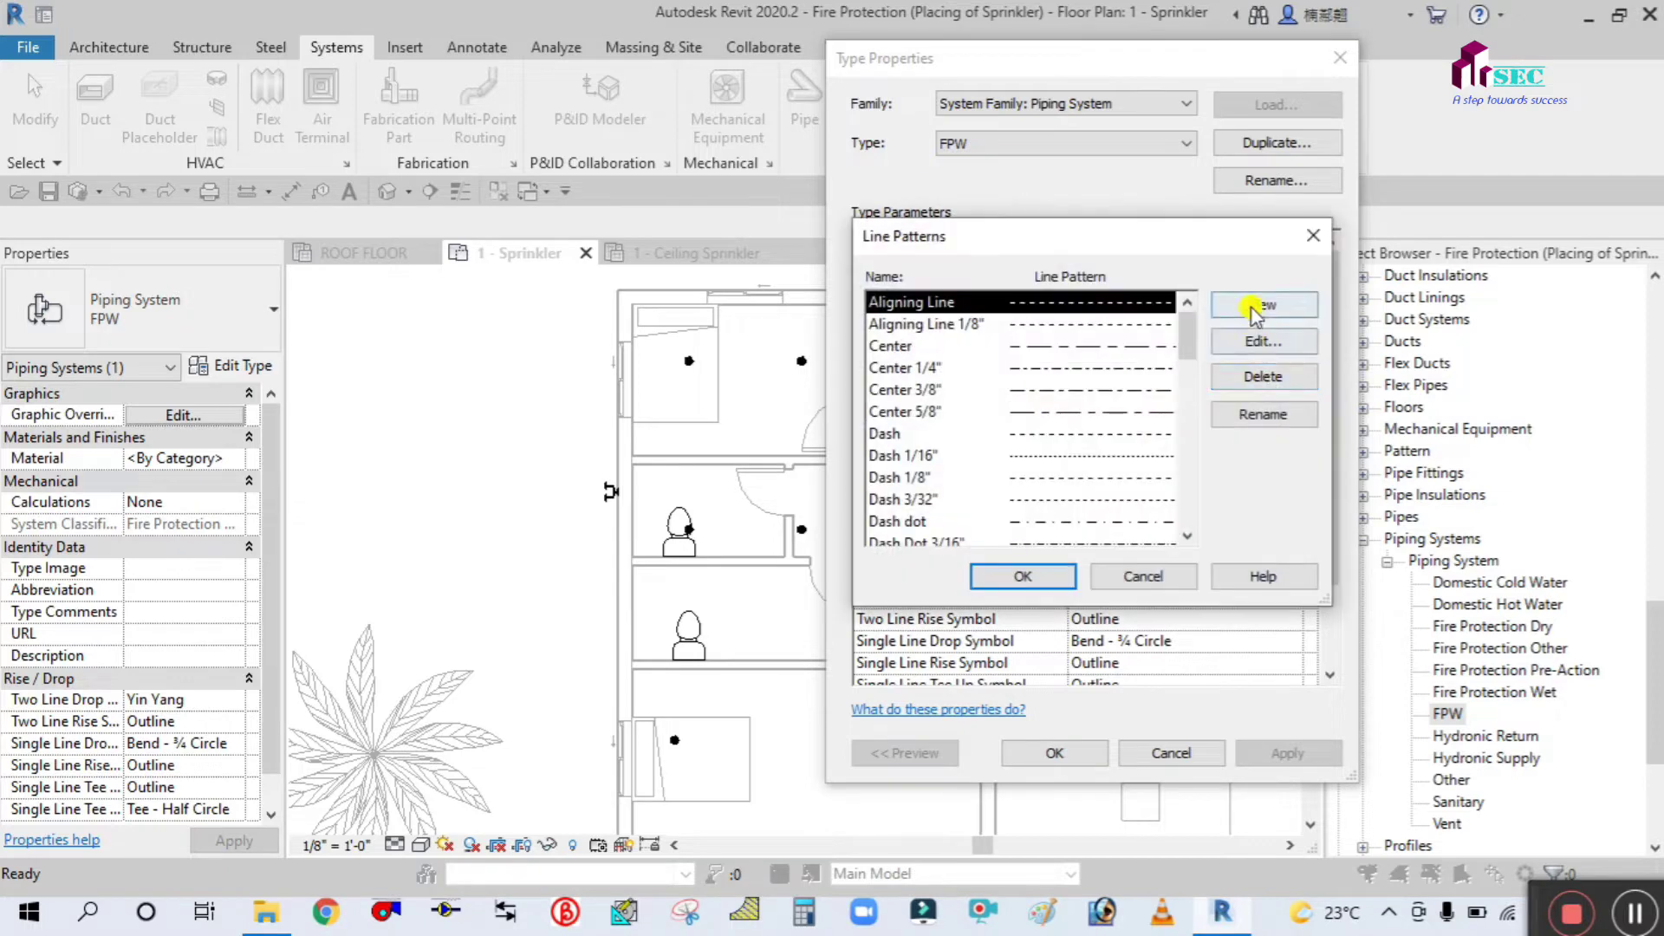
click(1056, 576)
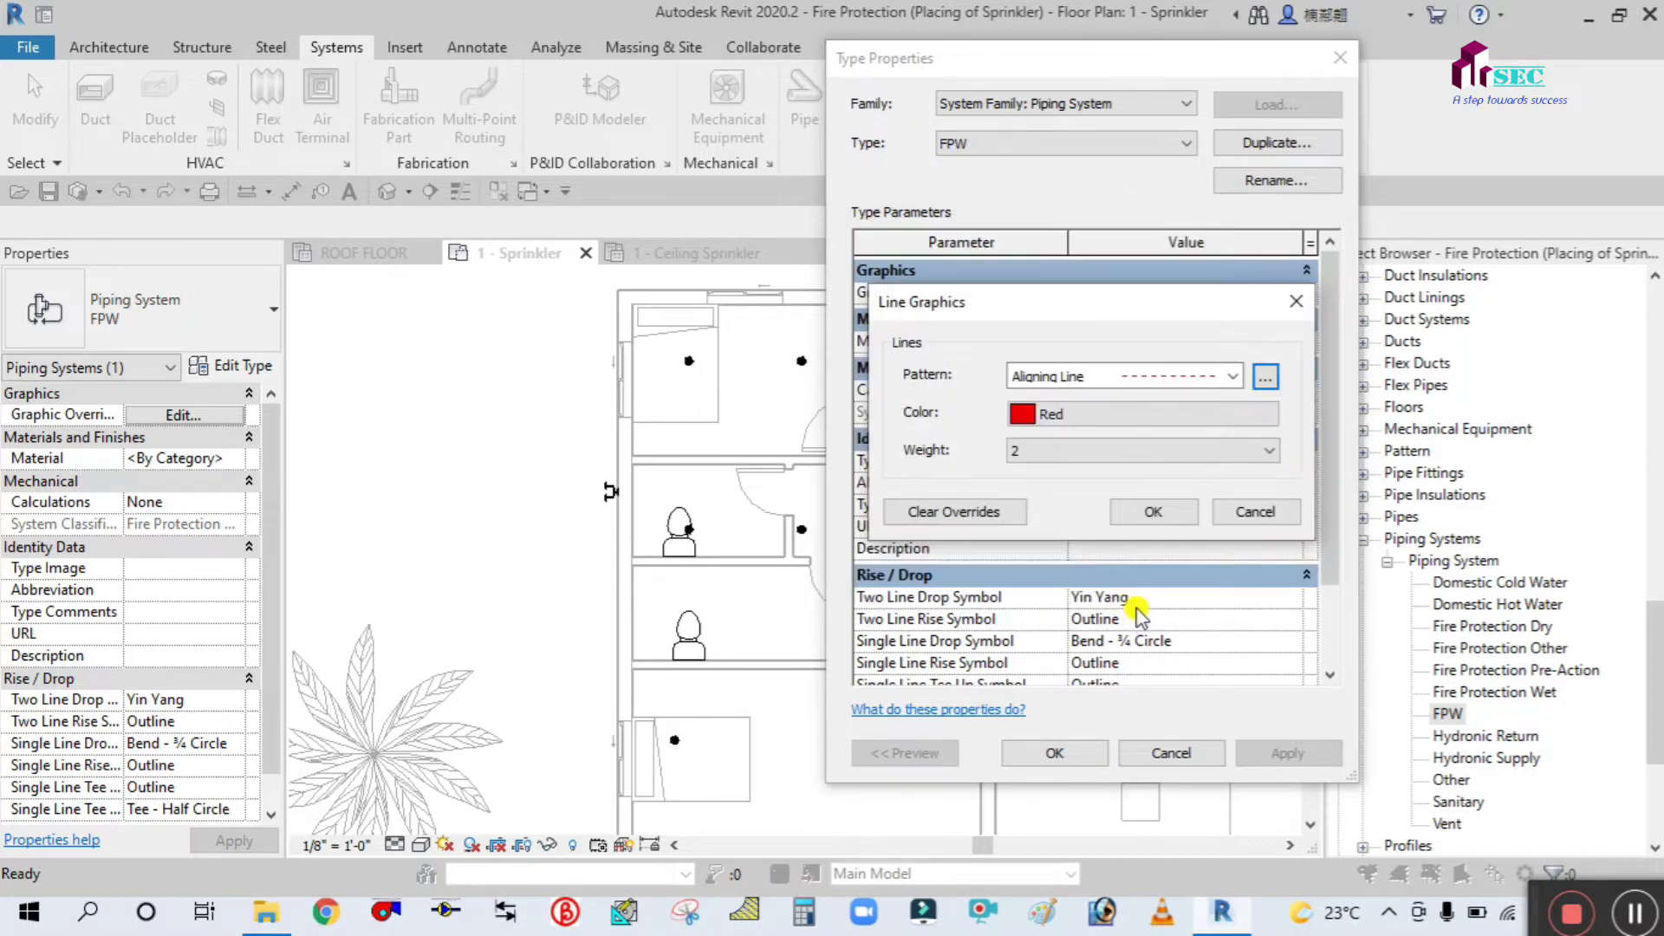
click(1151, 513)
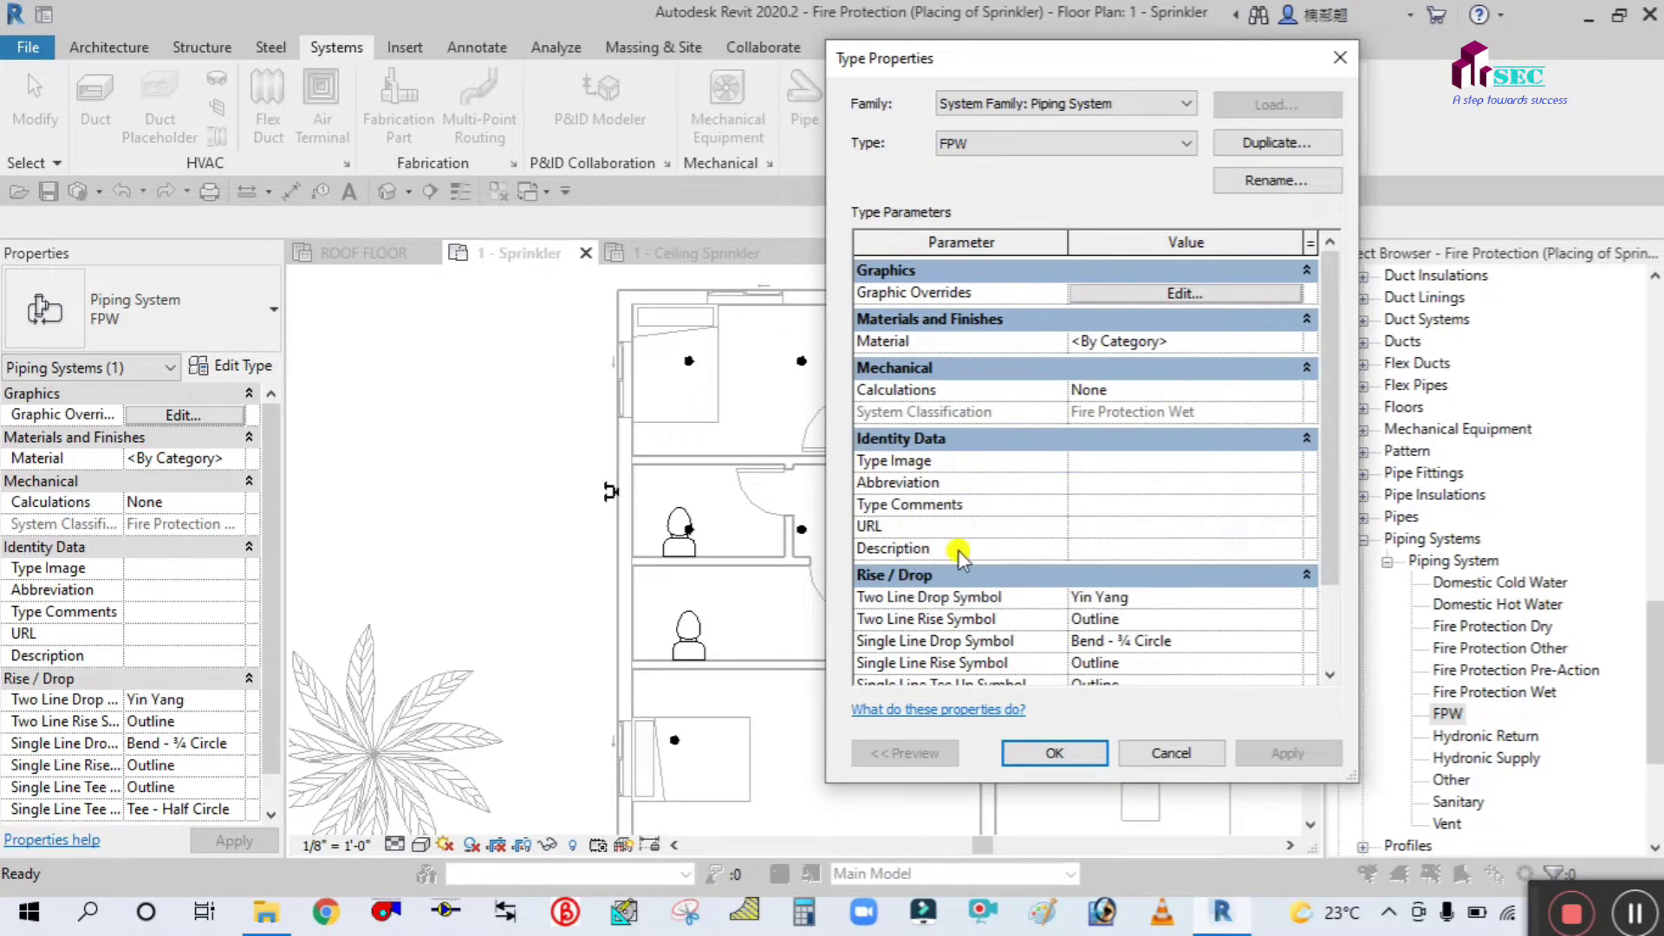
- Enter FPW as the FPW type's Description and apply the type changes
click(1114, 548)
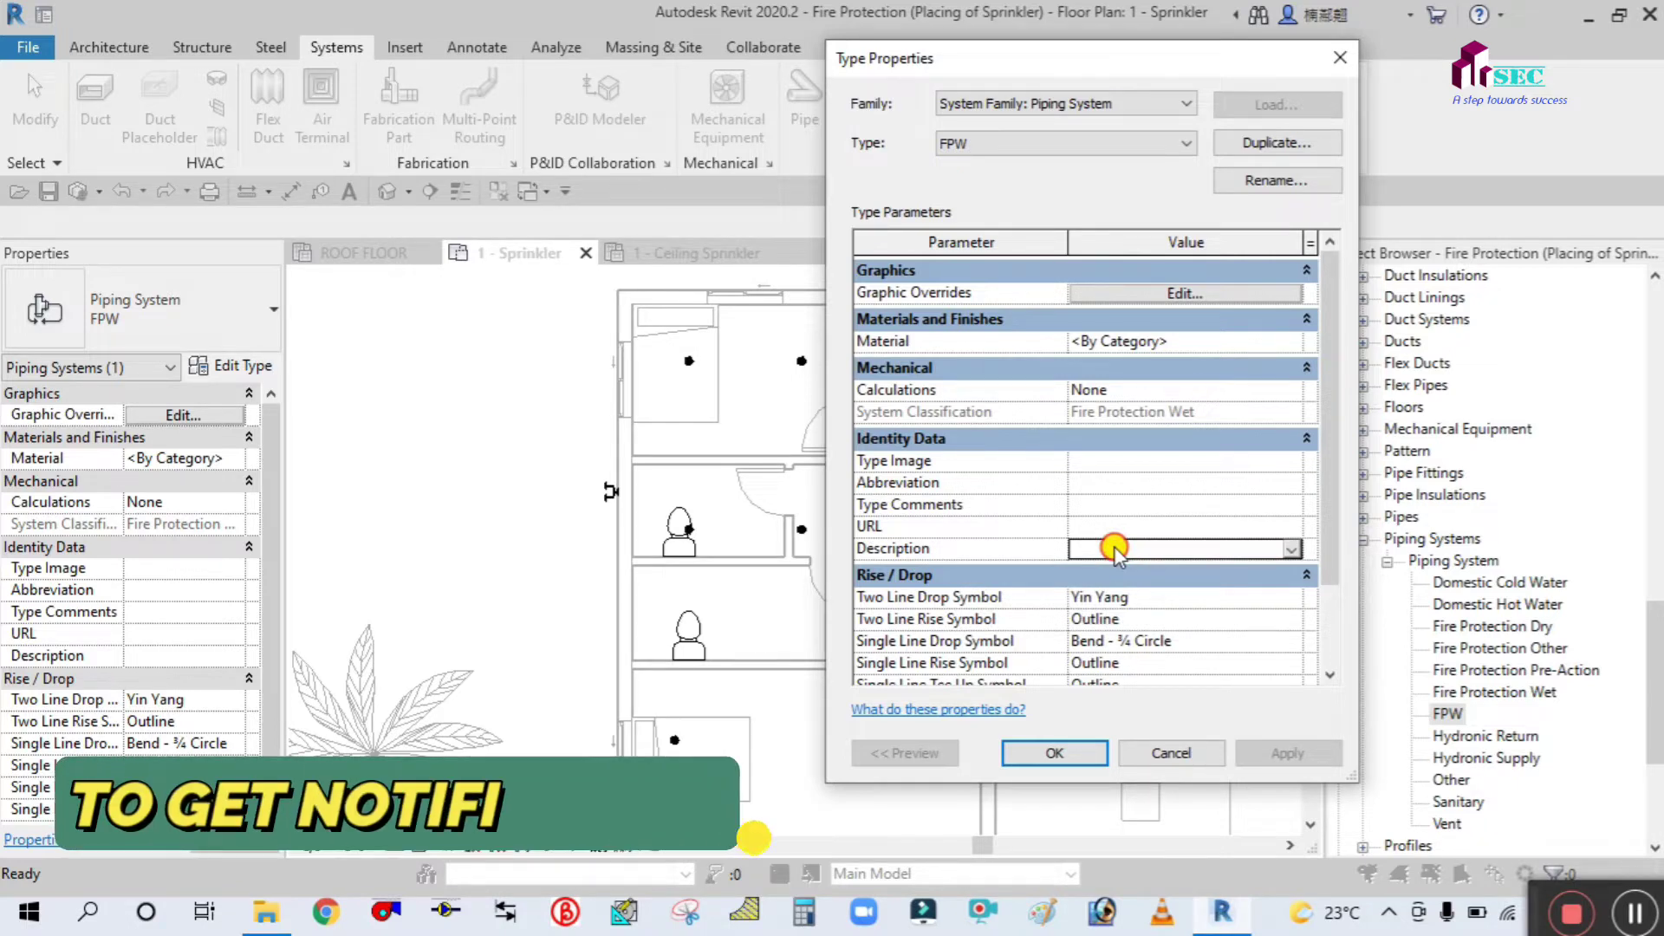
text(F)
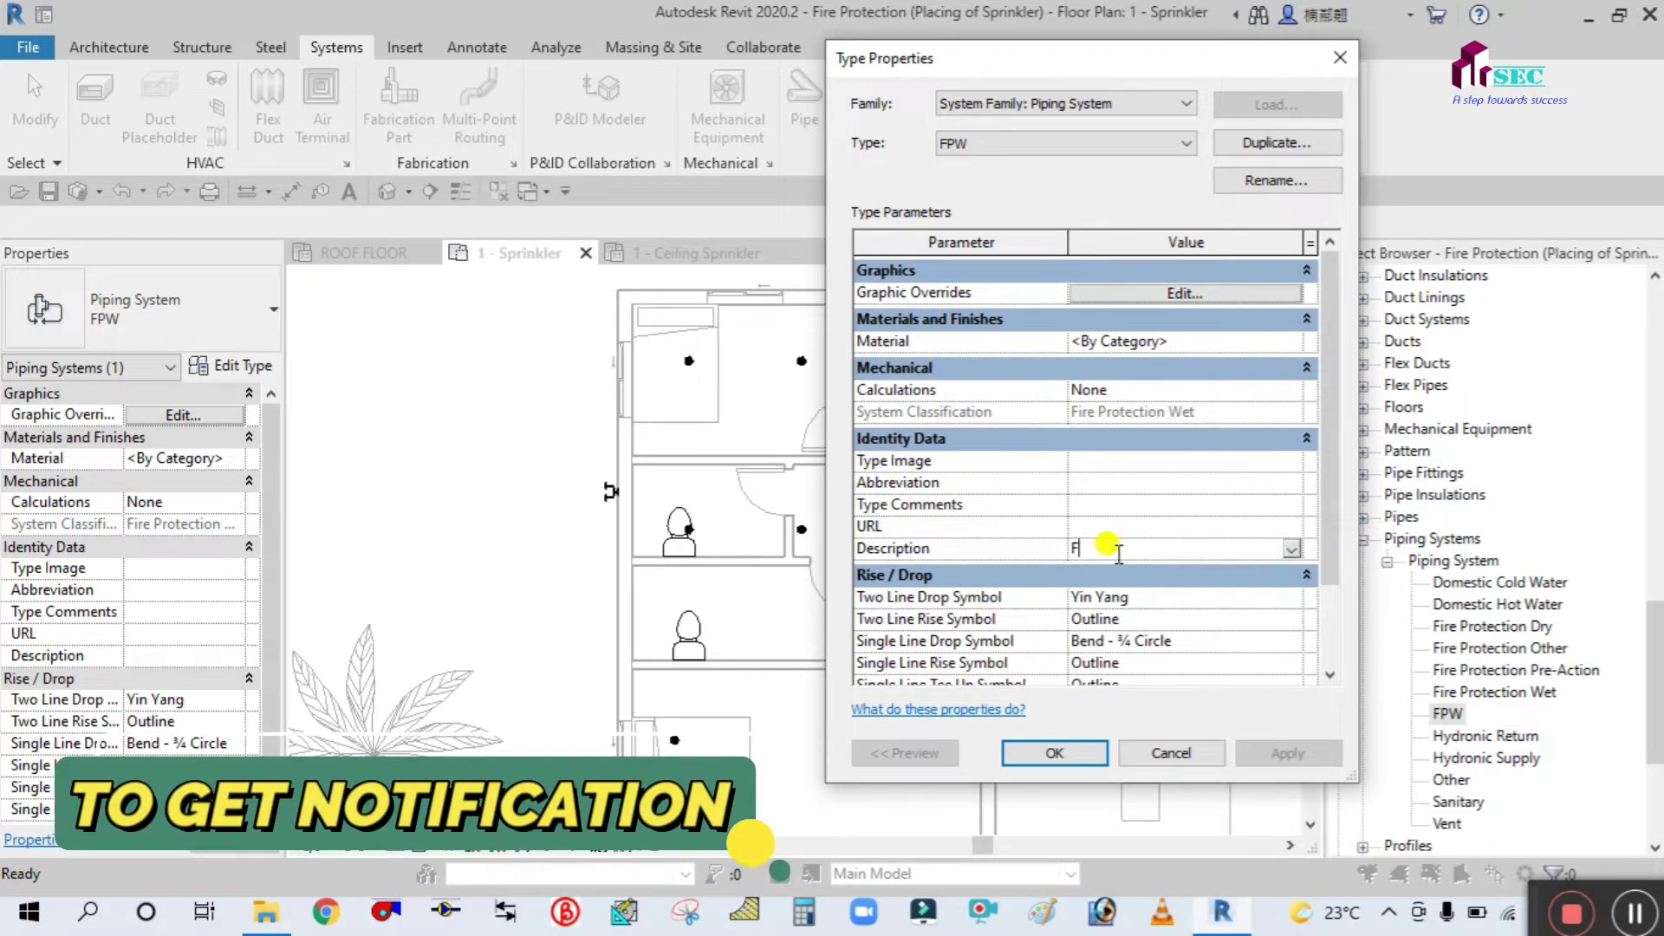
text(PW)
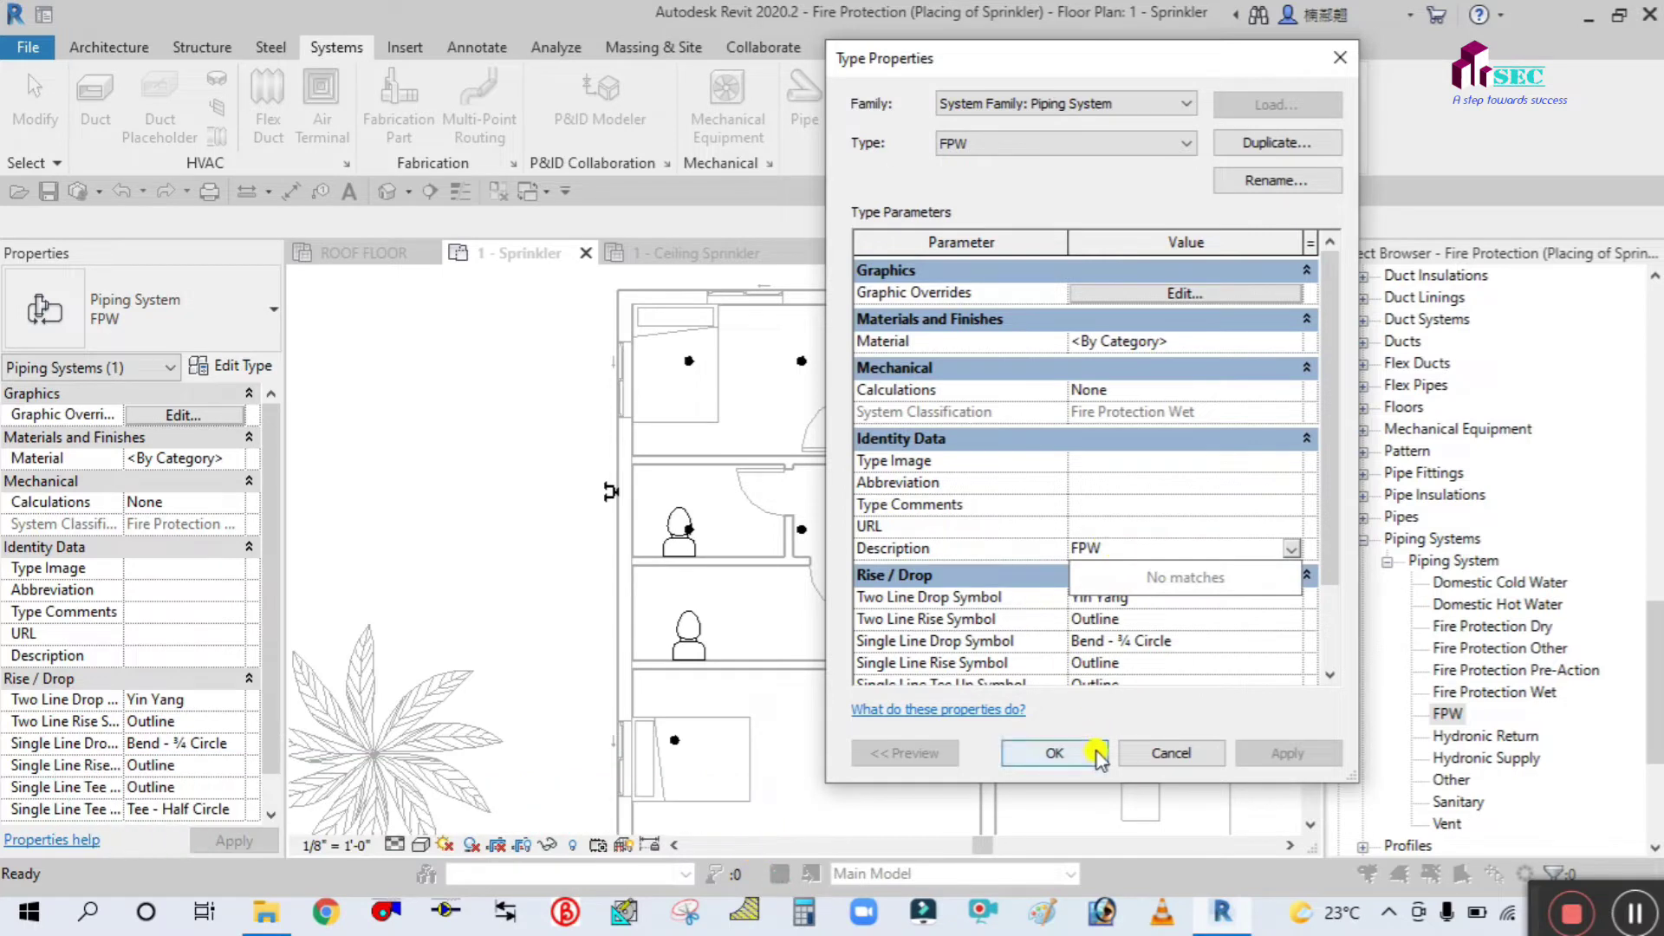
click(1072, 754)
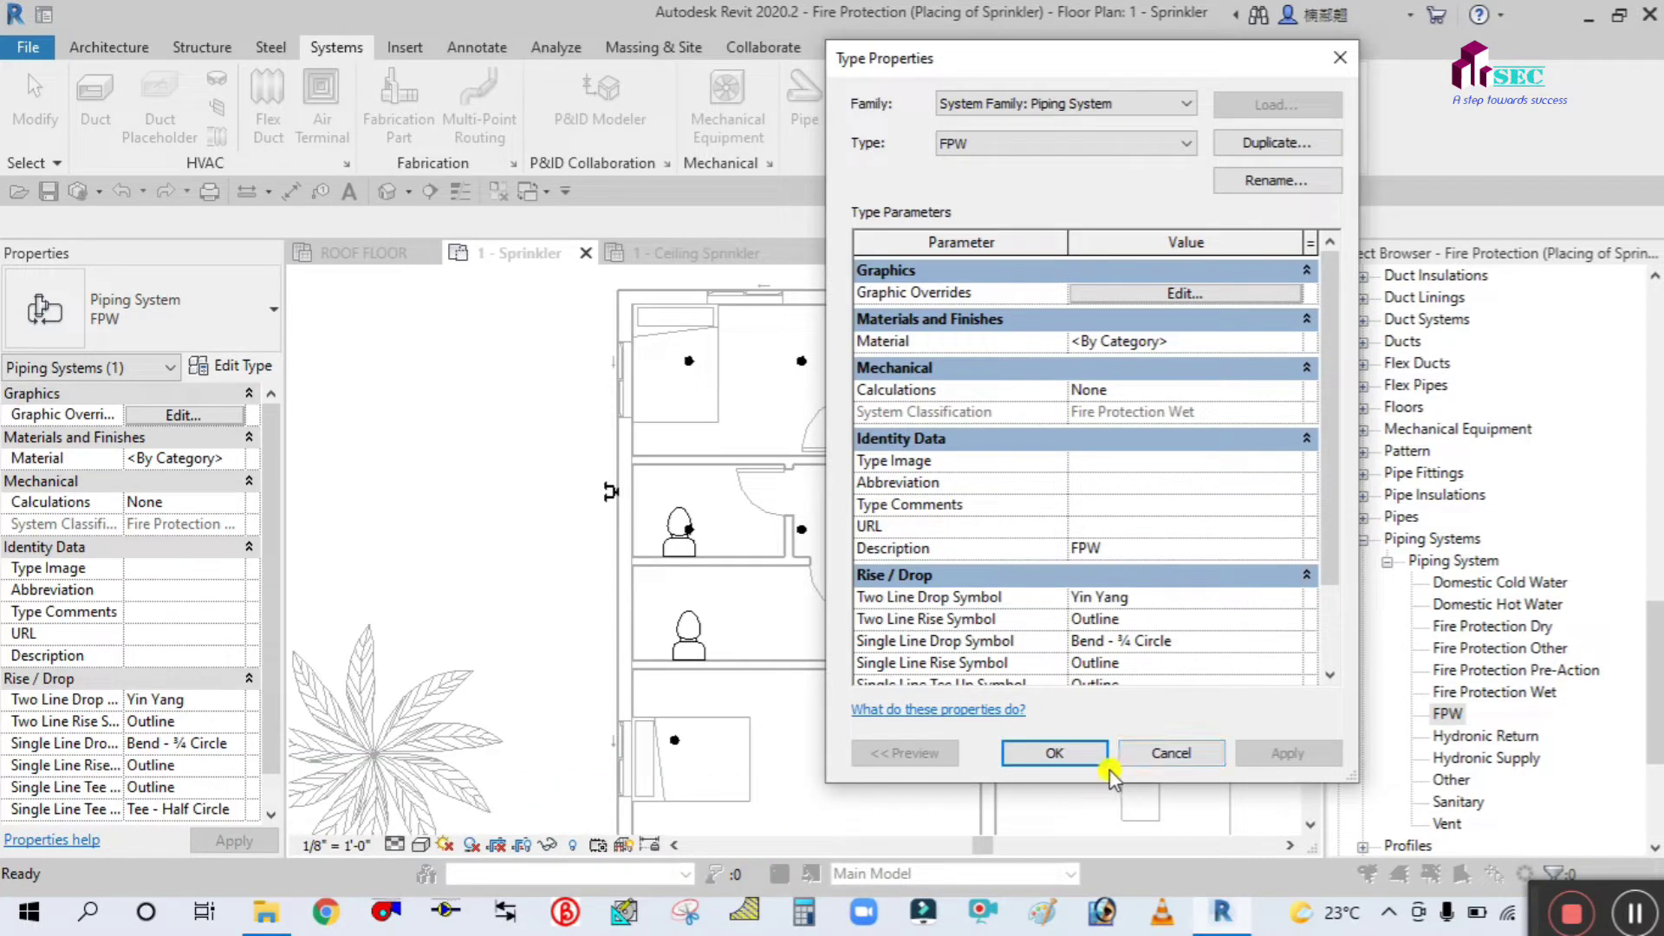
click(1090, 760)
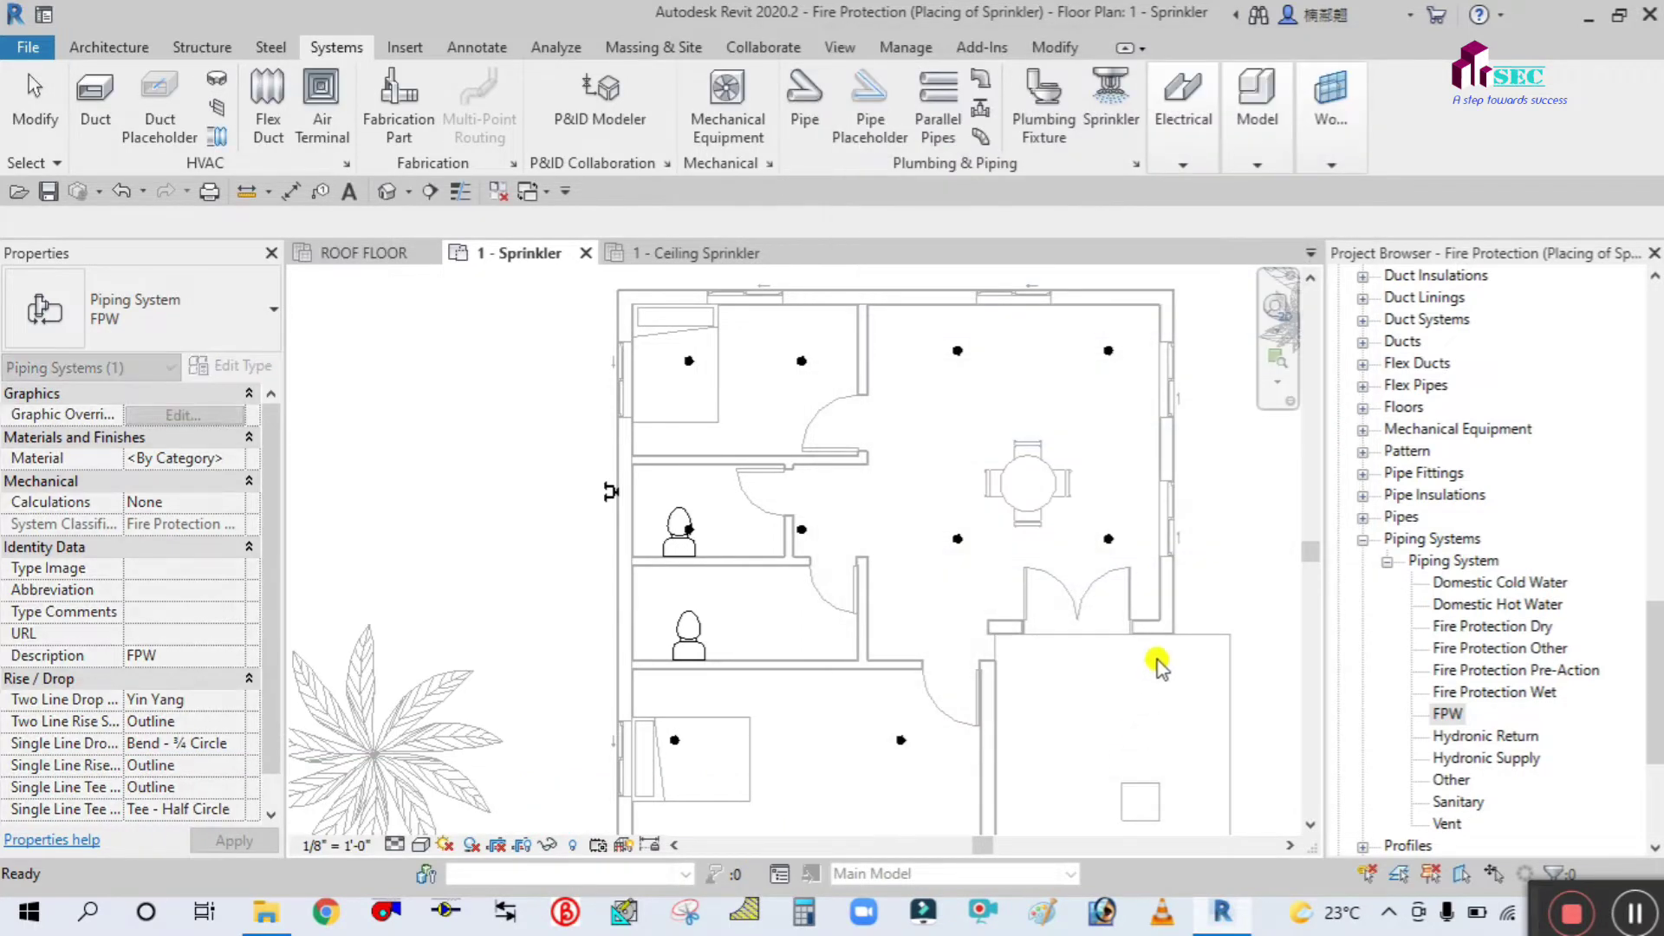
click(1362, 539)
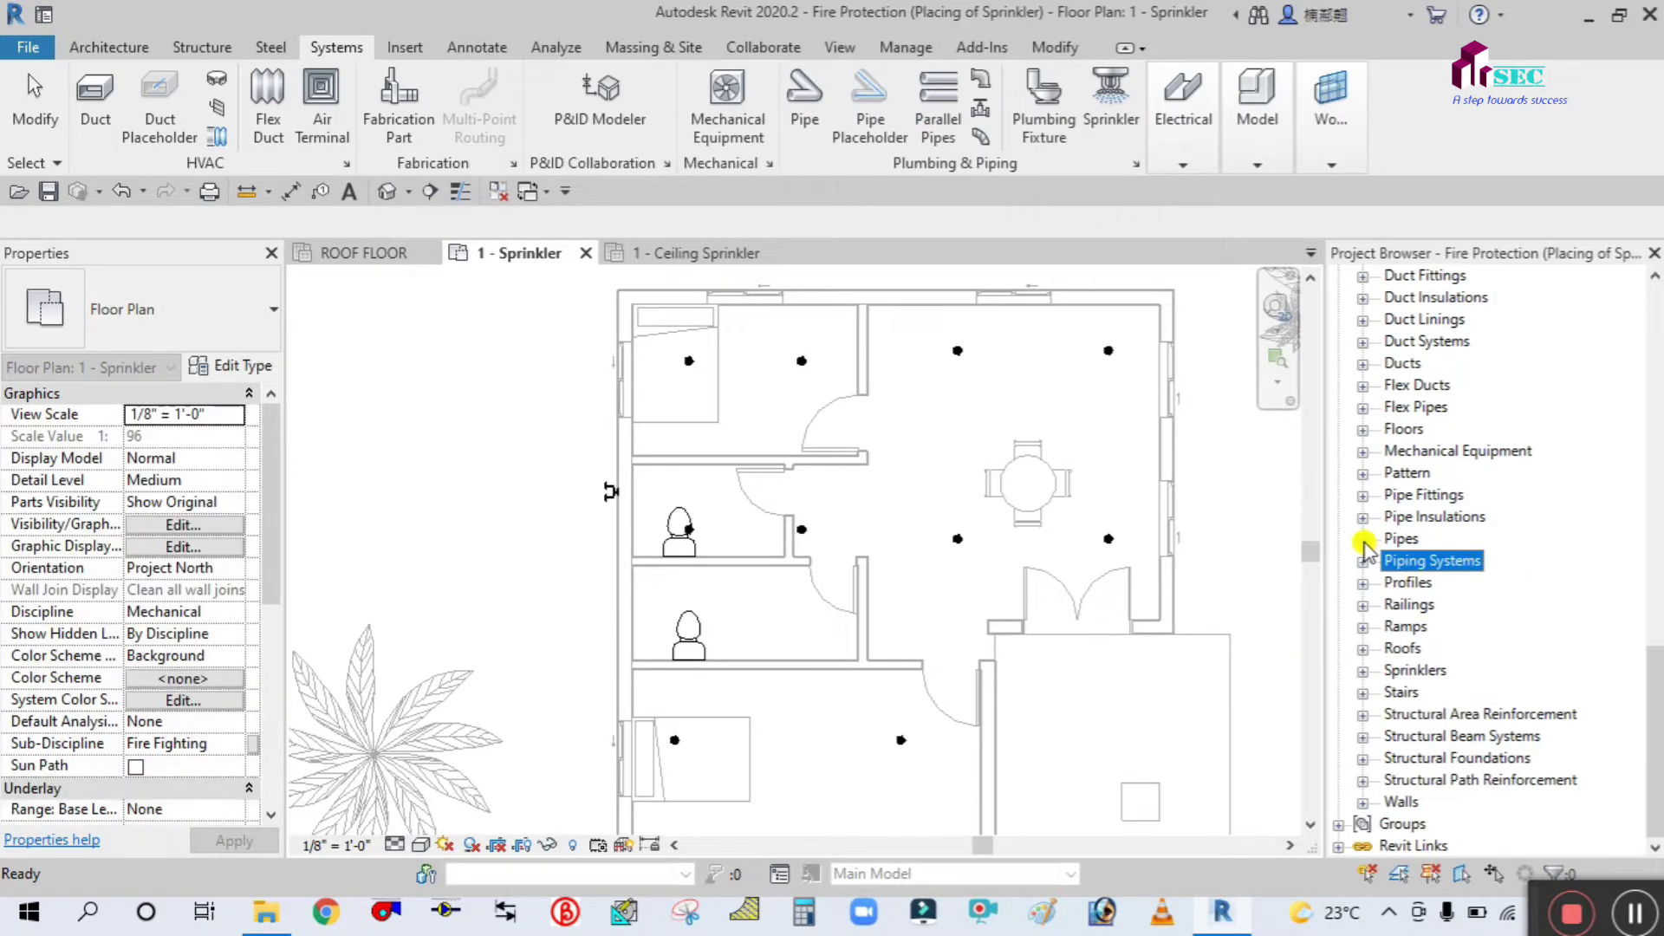
scroll(1387, 617, up, 6)
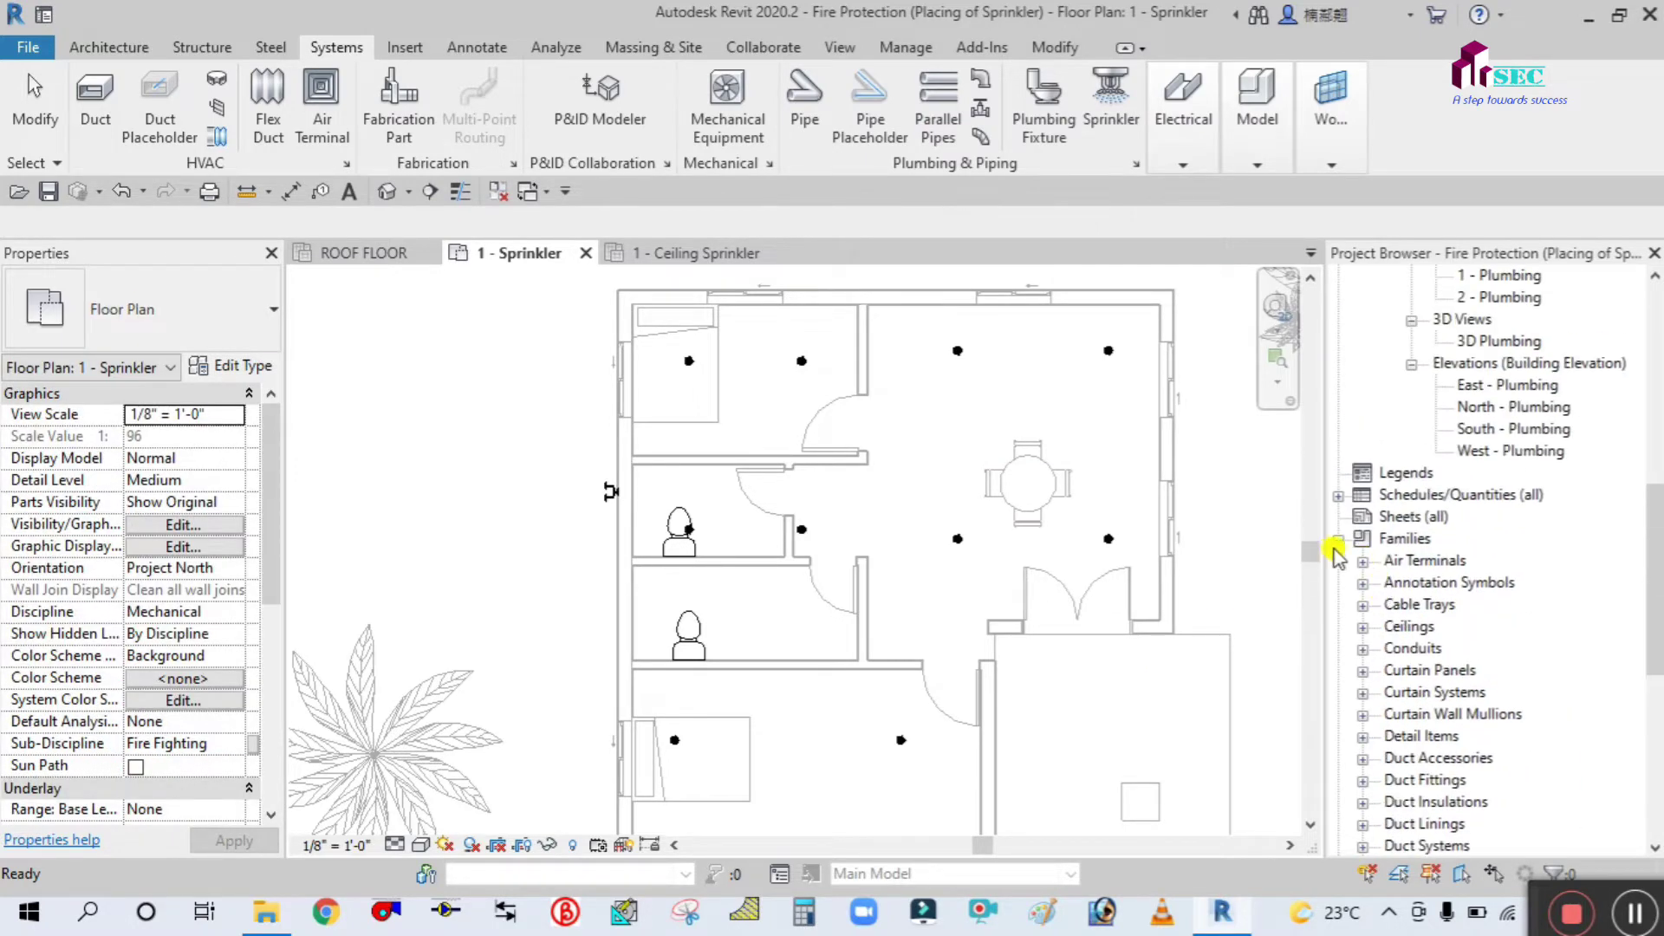
click(1335, 541)
scroll(1376, 523, up, 5)
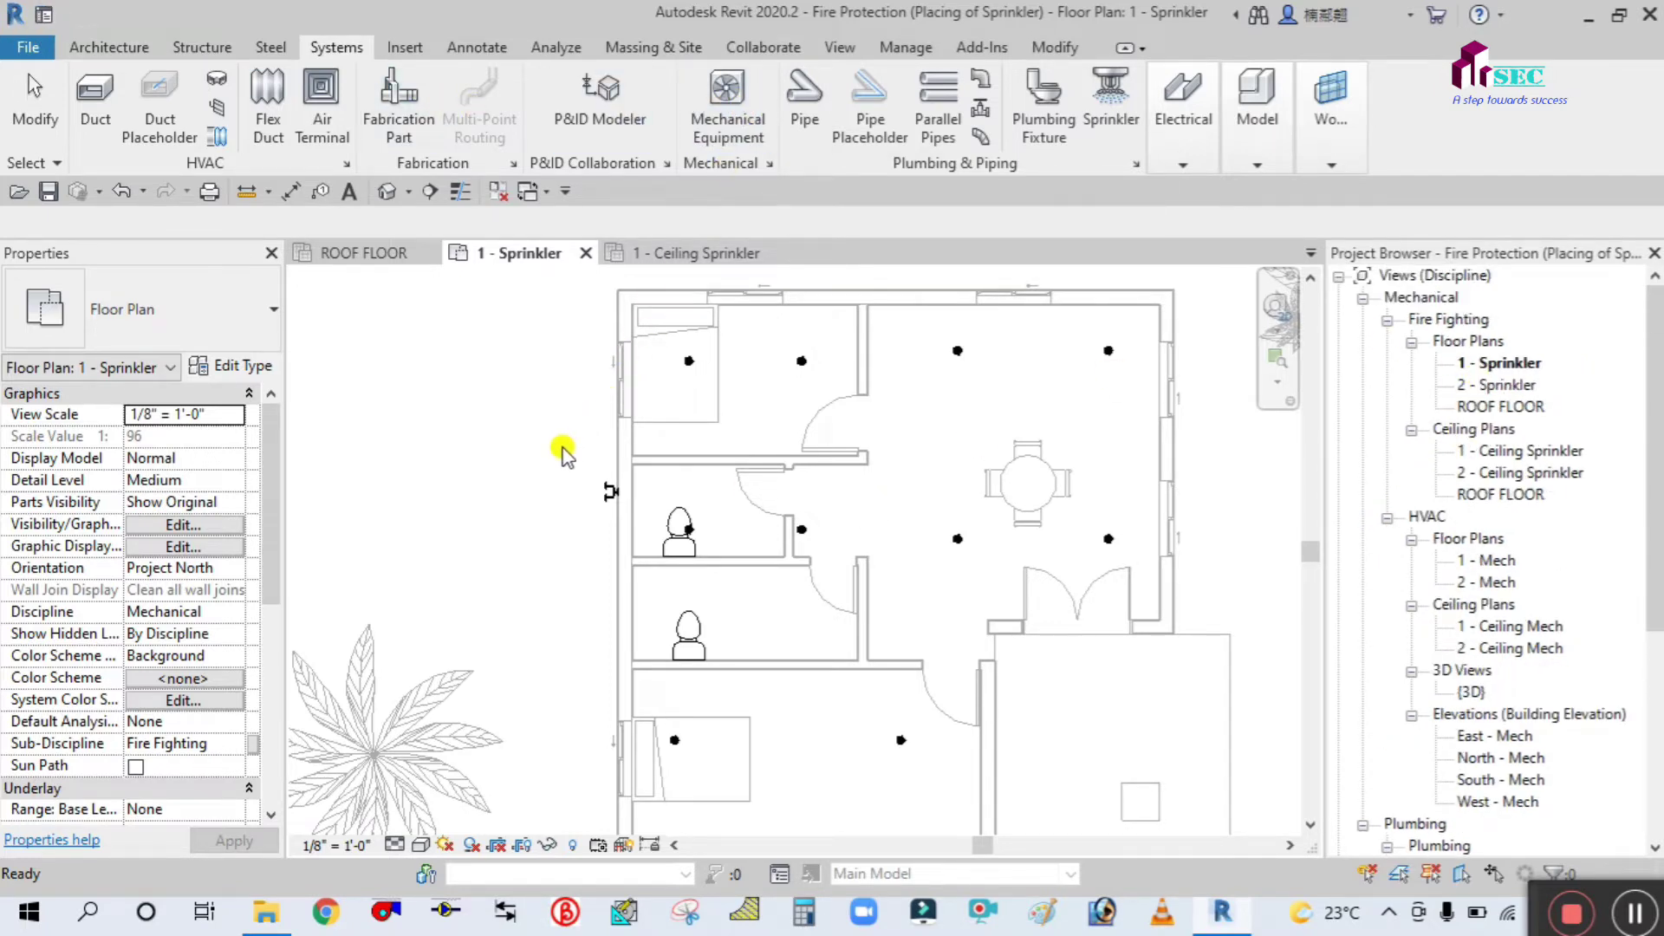
scroll(572, 473, up, 3)
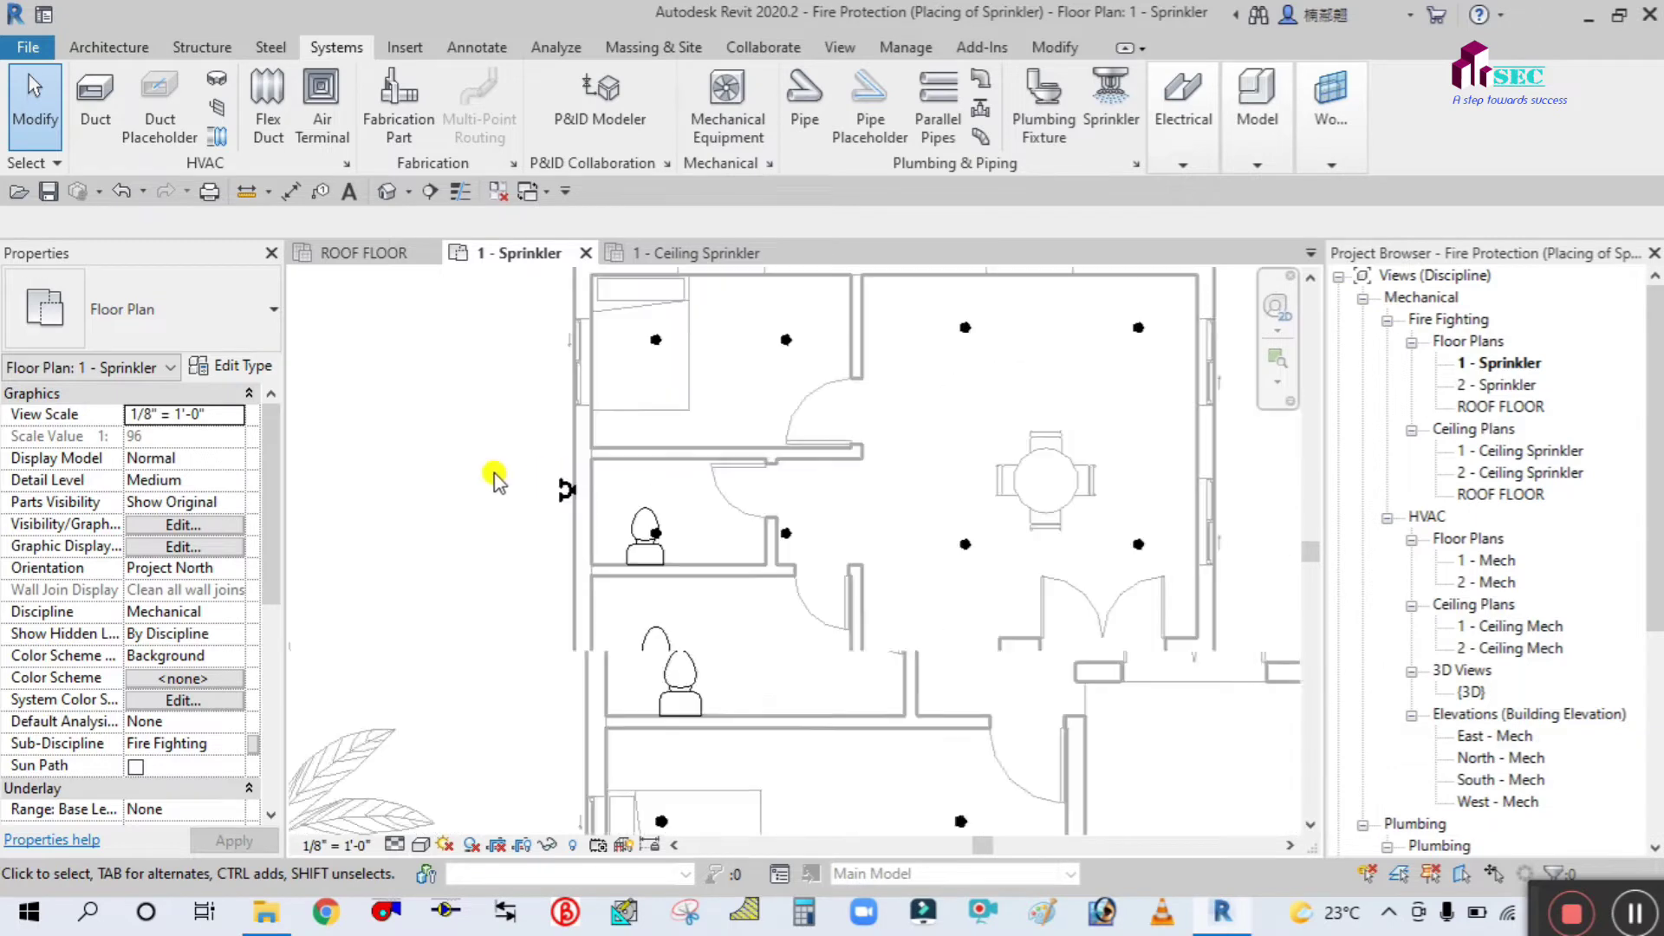
- Start a 6" pipe of system type FPW at the fire department connection's connector
click(804, 93)
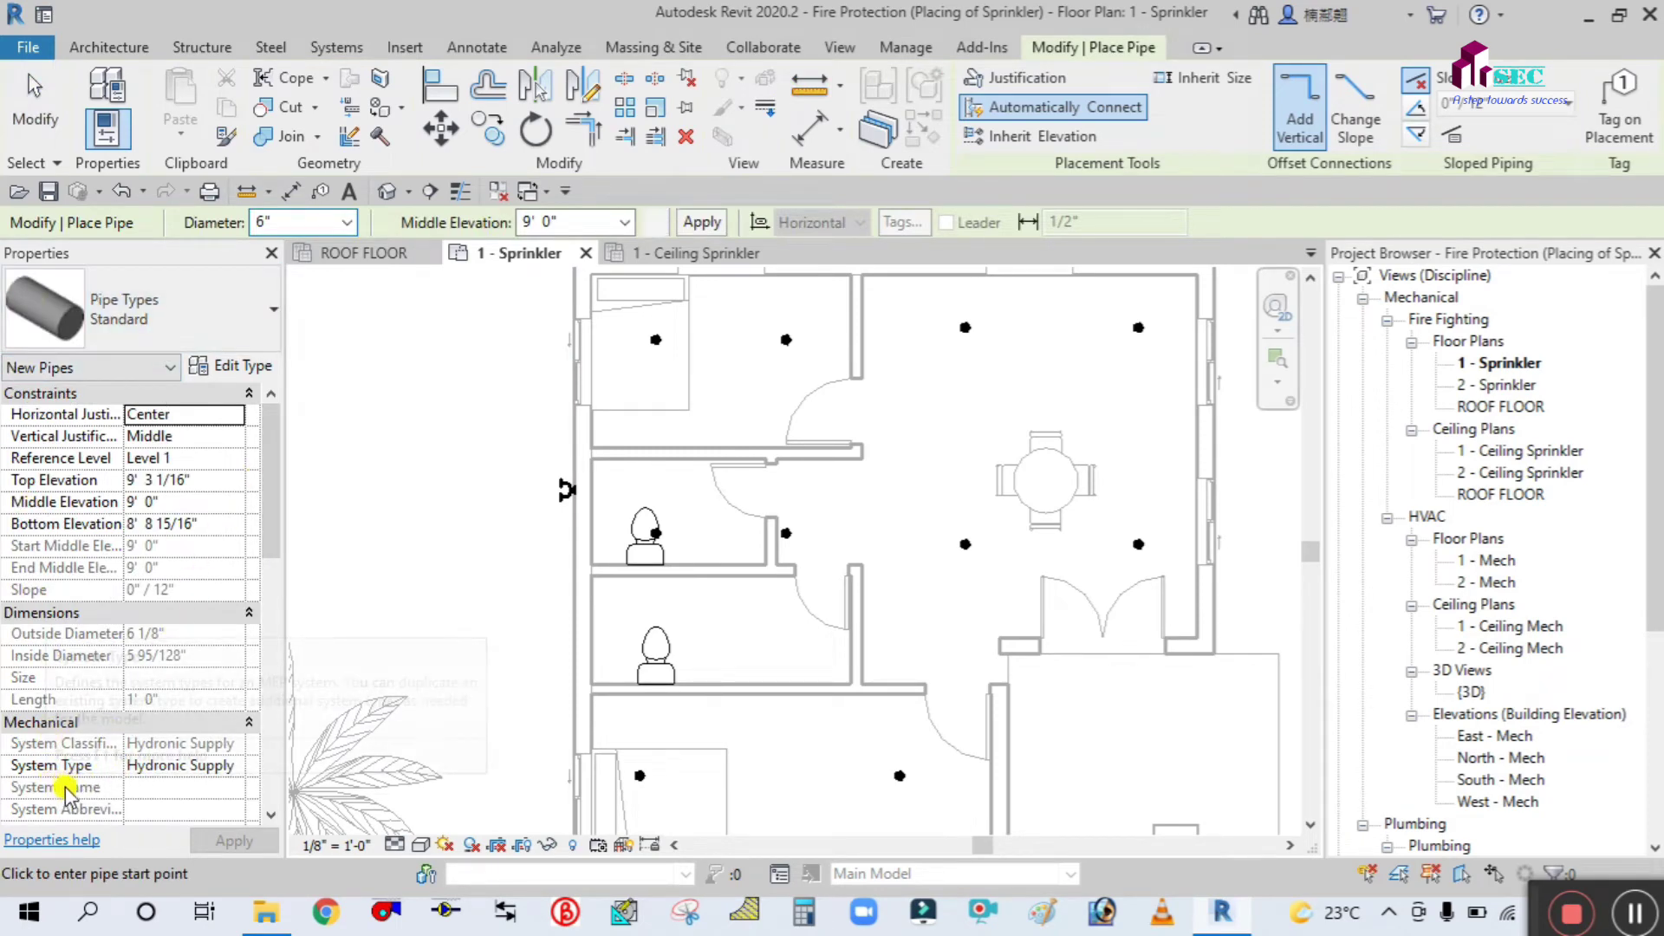
click(232, 768)
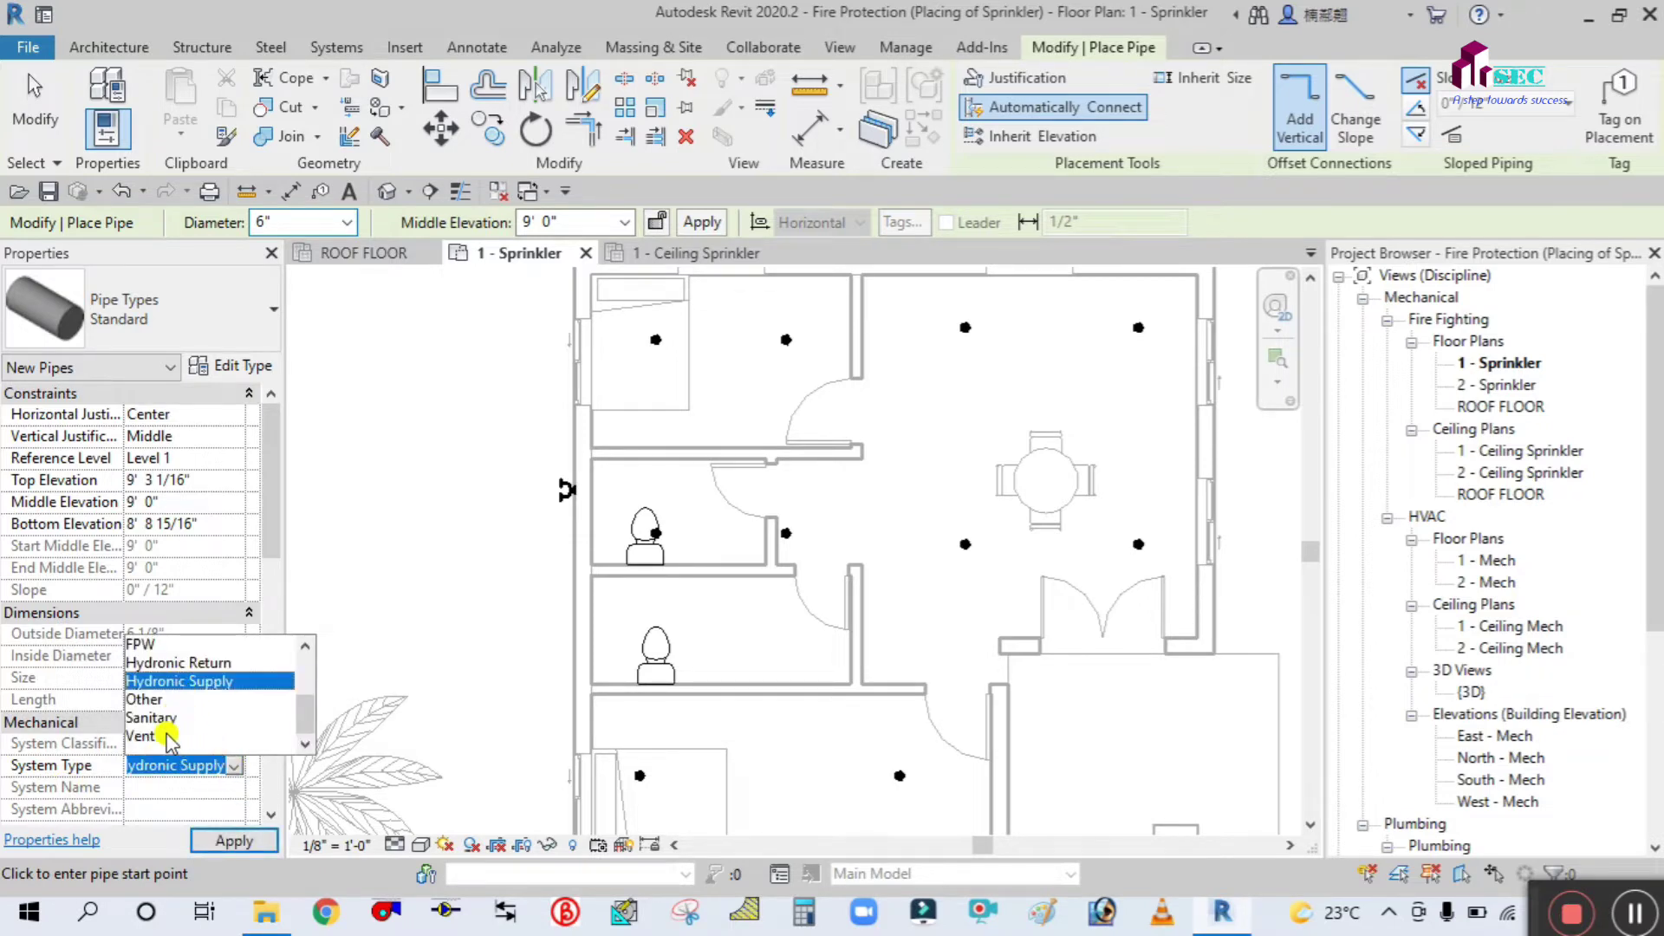
click(150, 645)
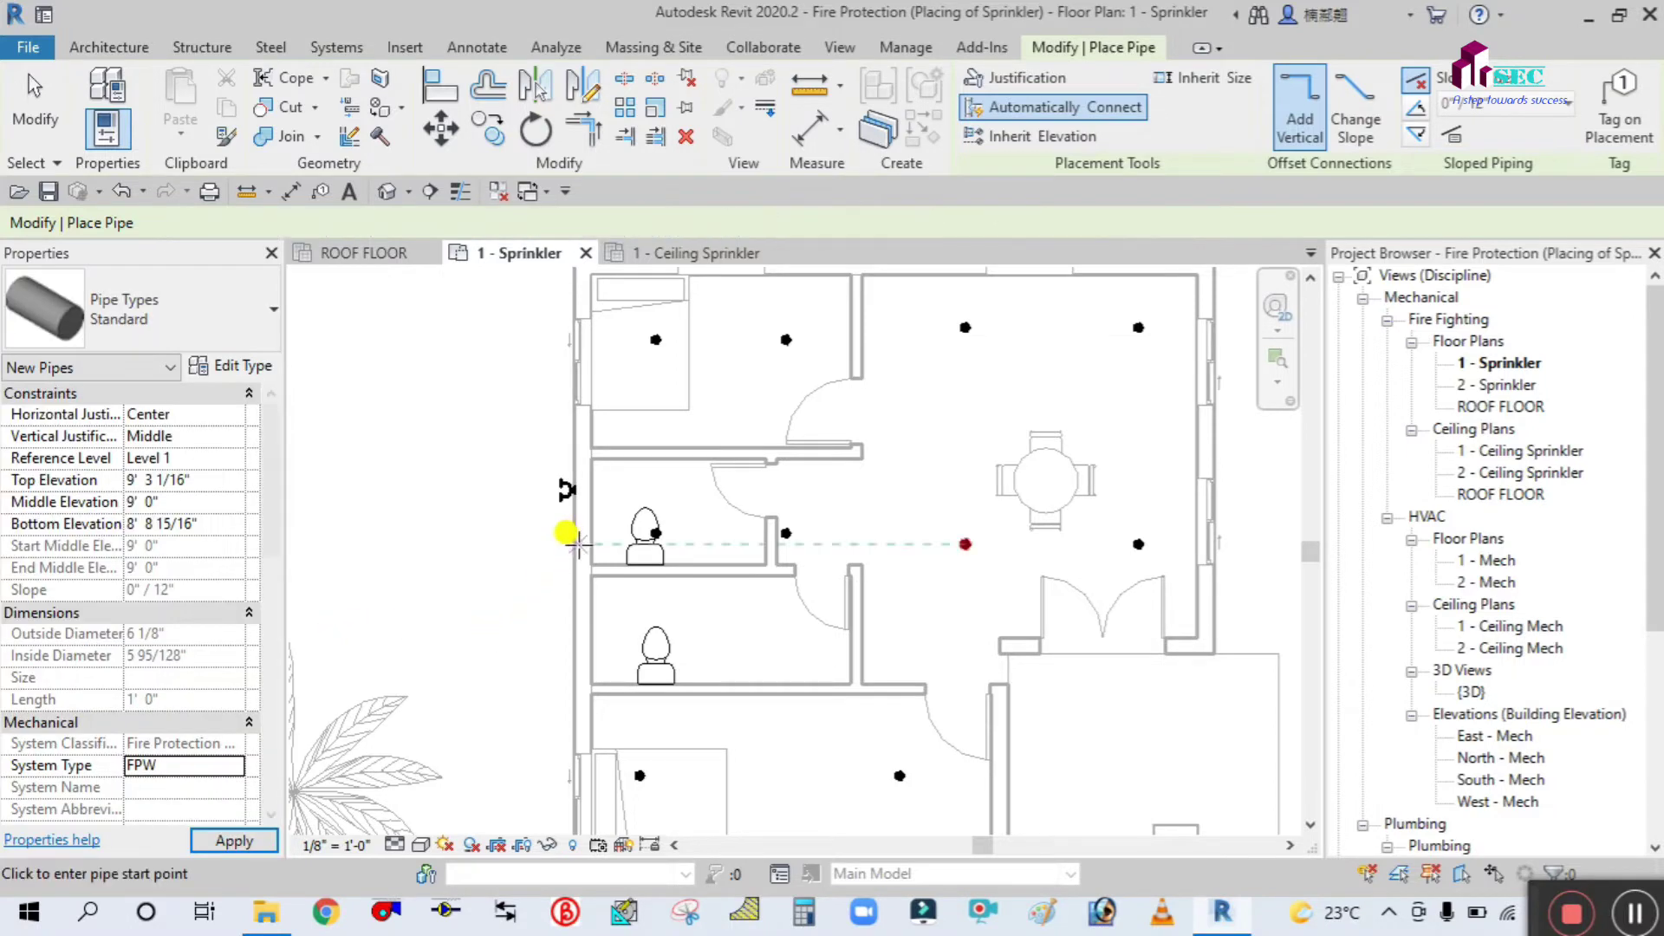
scroll(578, 454, up, 5)
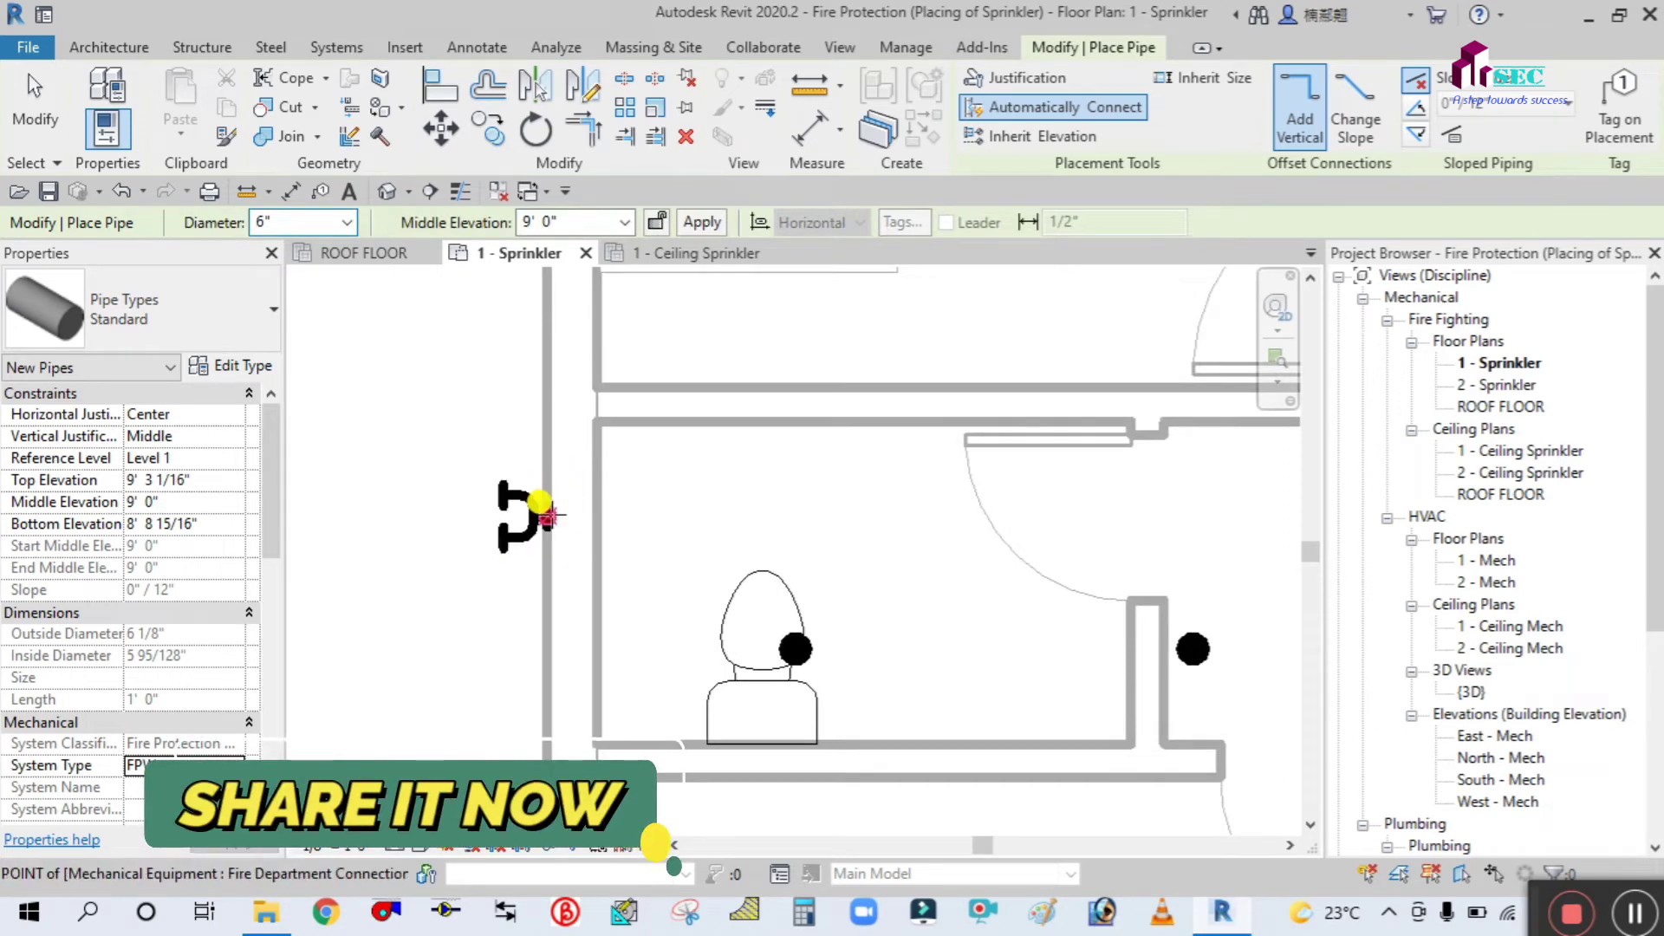
click(539, 505)
scroll(572, 501, down, 2)
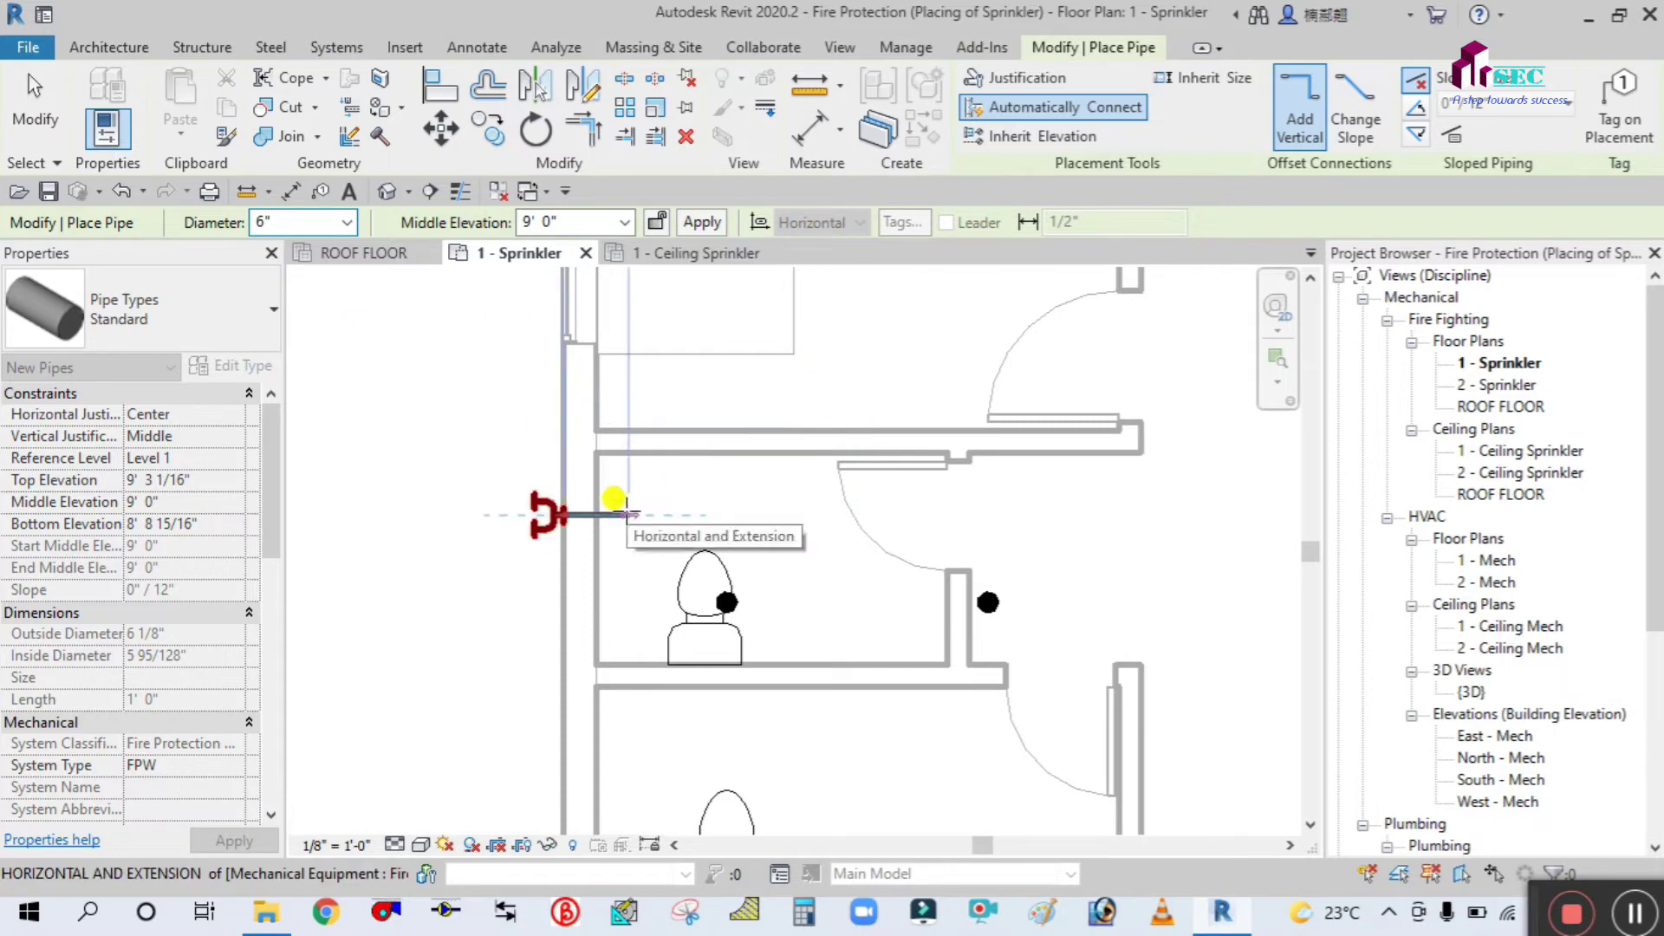
- Place a low pipe segment at 4' 0" middle elevation at the connection
click(626, 223)
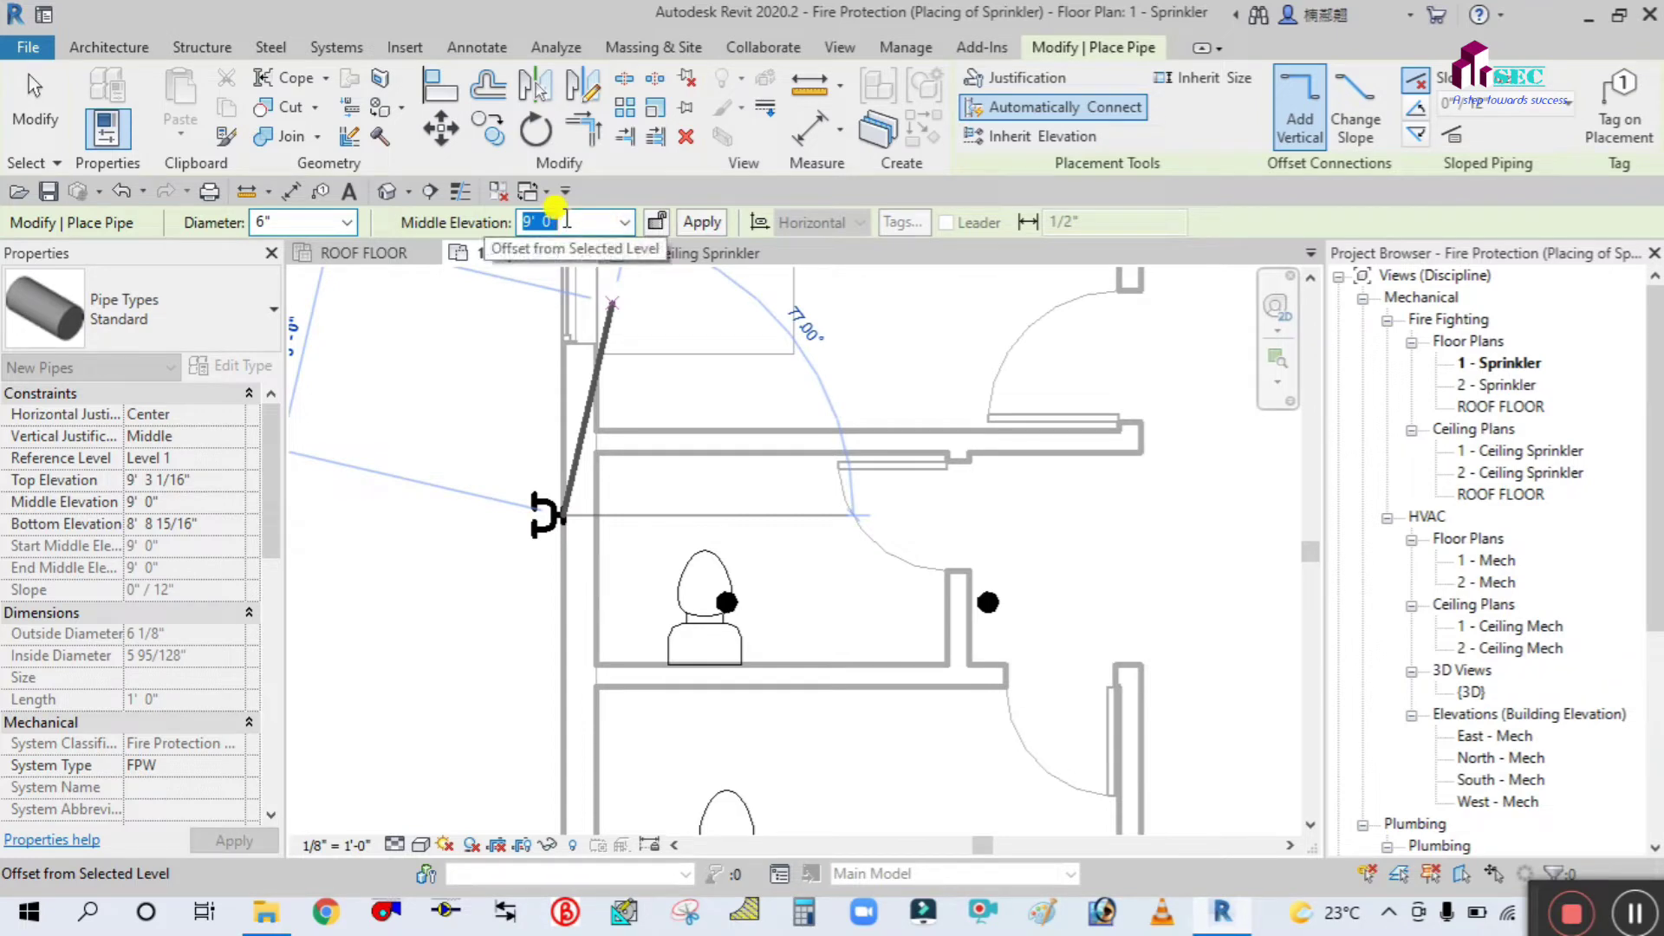
text(4)
key(Return)
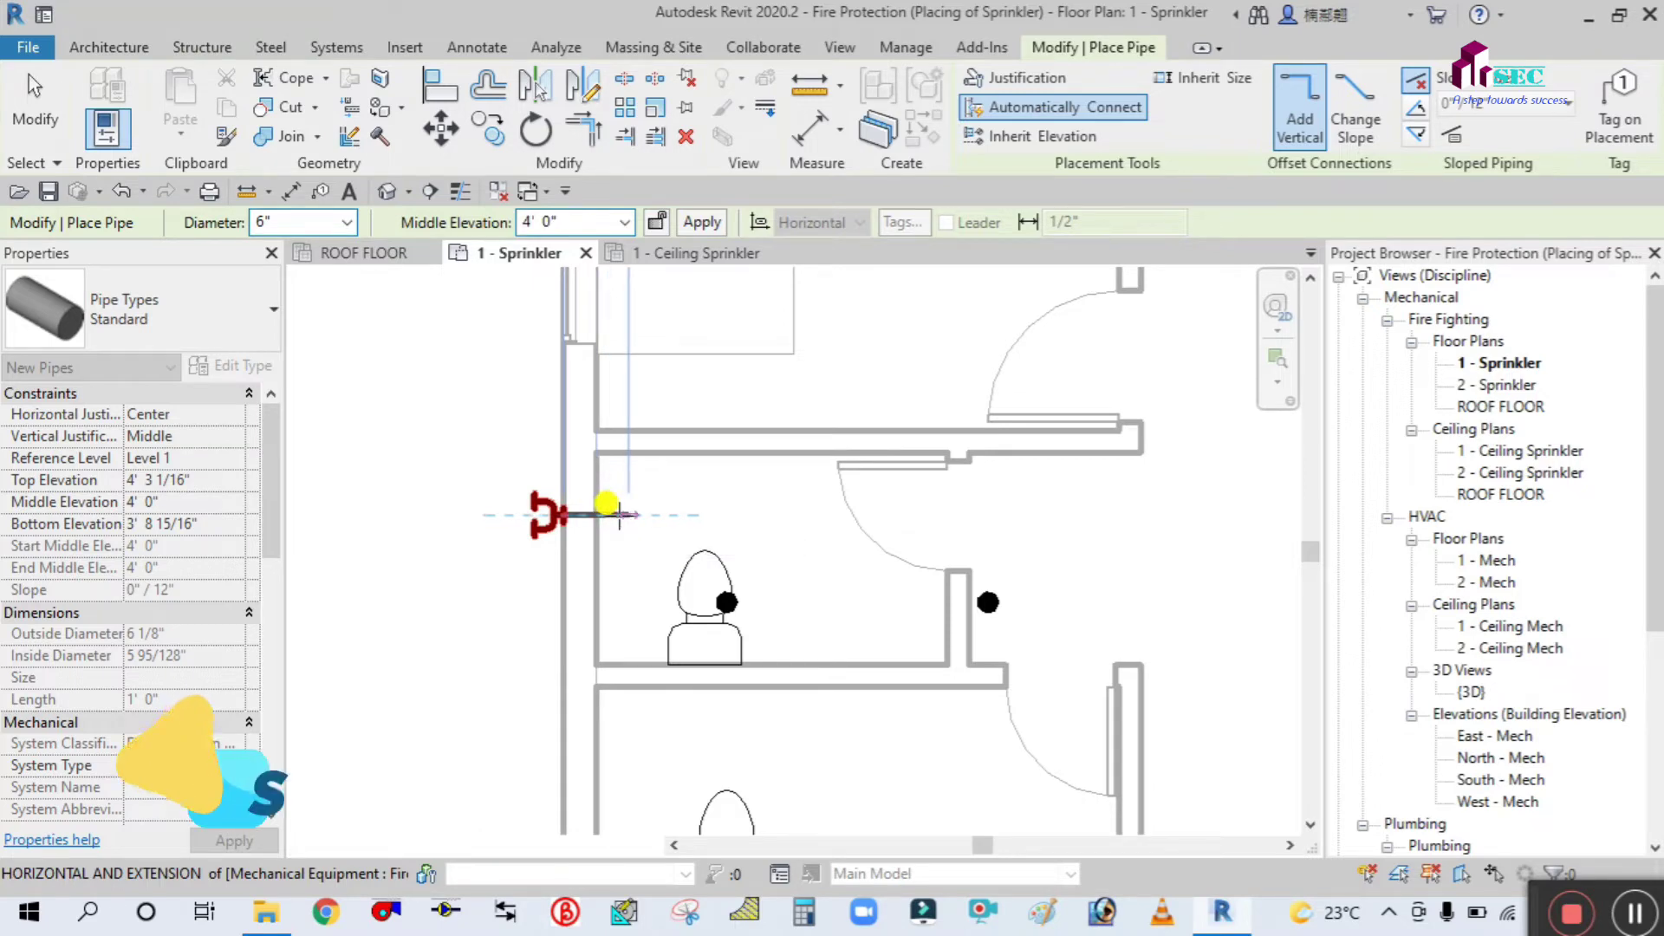
click(623, 517)
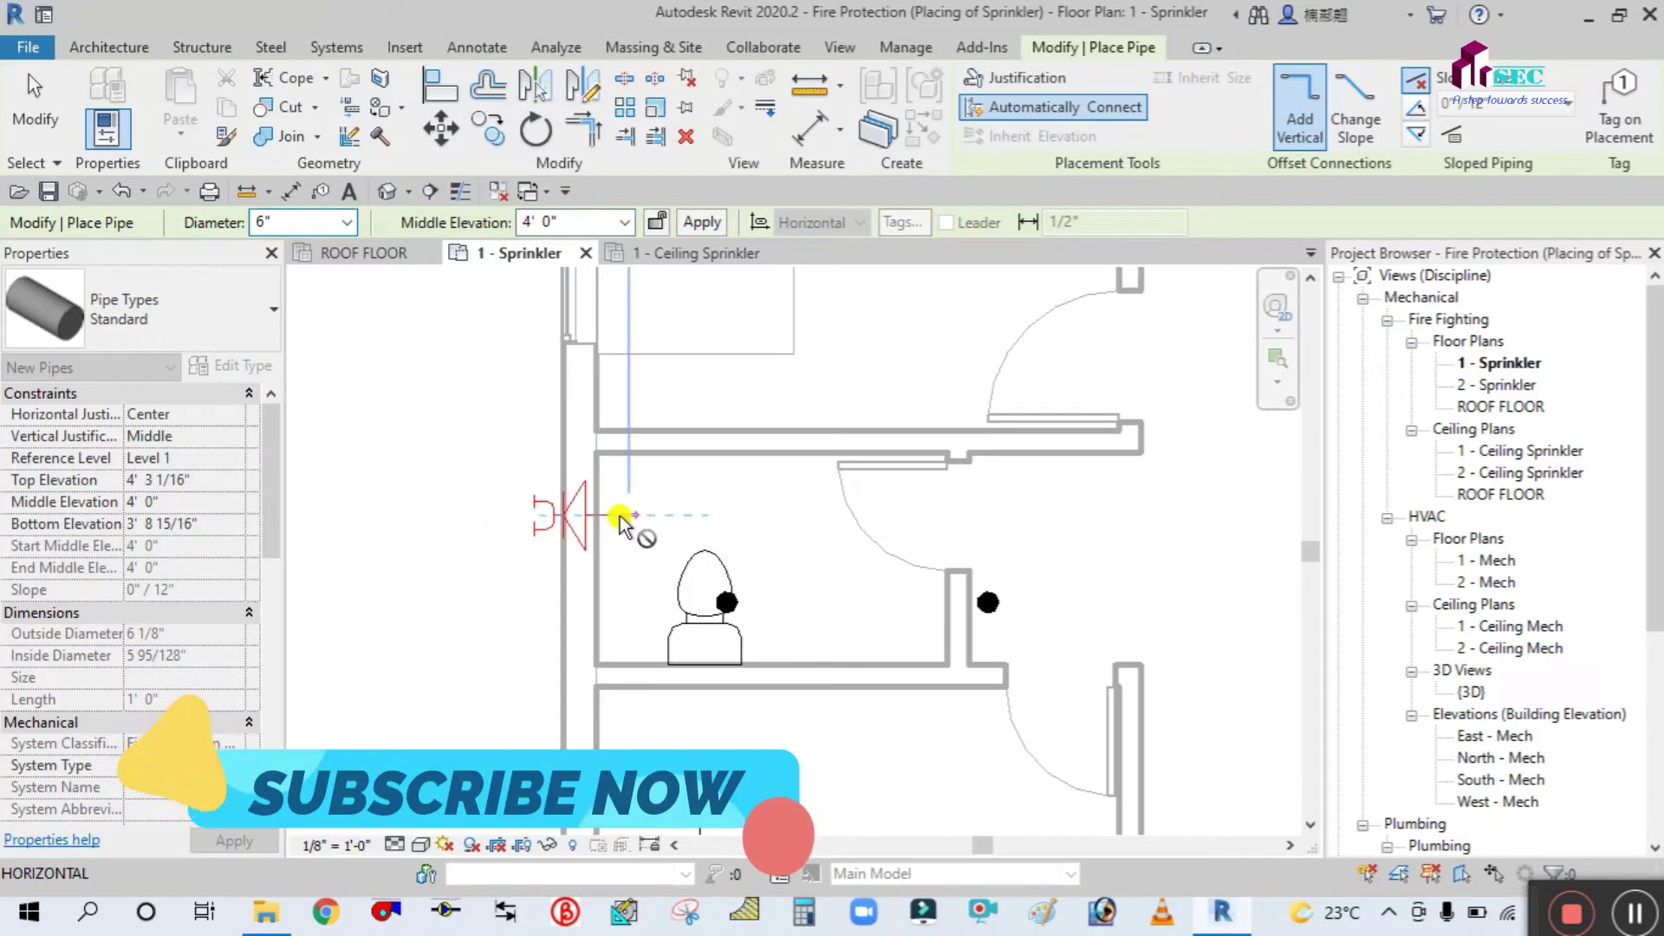
- Raise the main to 11' 0" and run it east across the room, then finish pipe placement
click(576, 222)
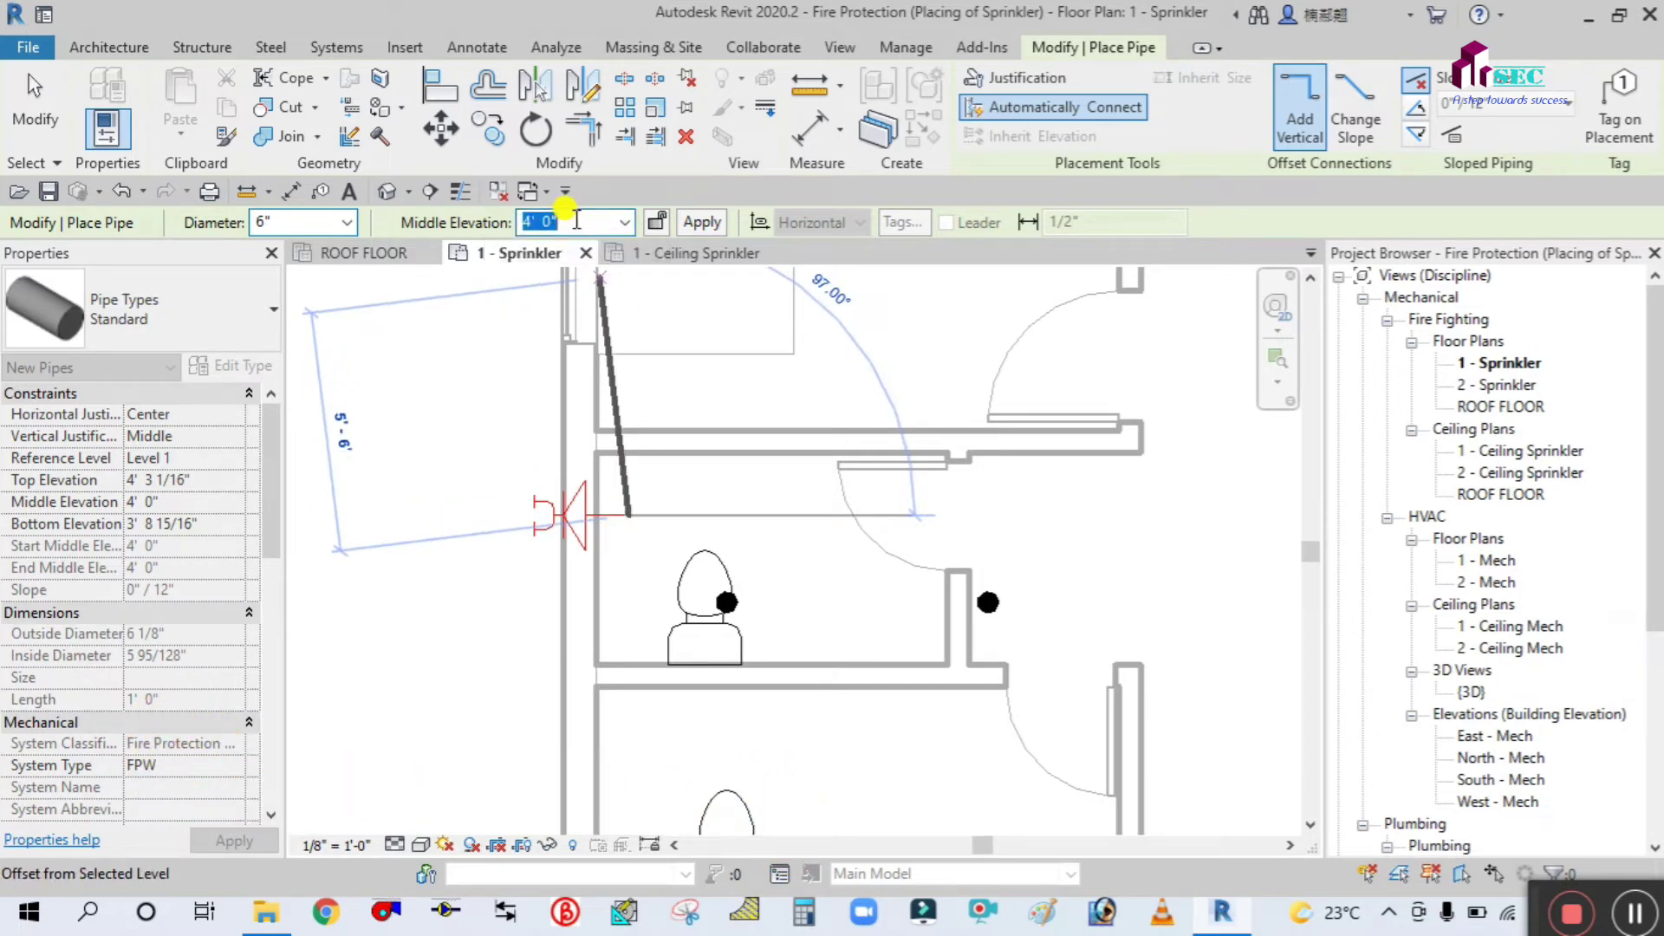
text(11)
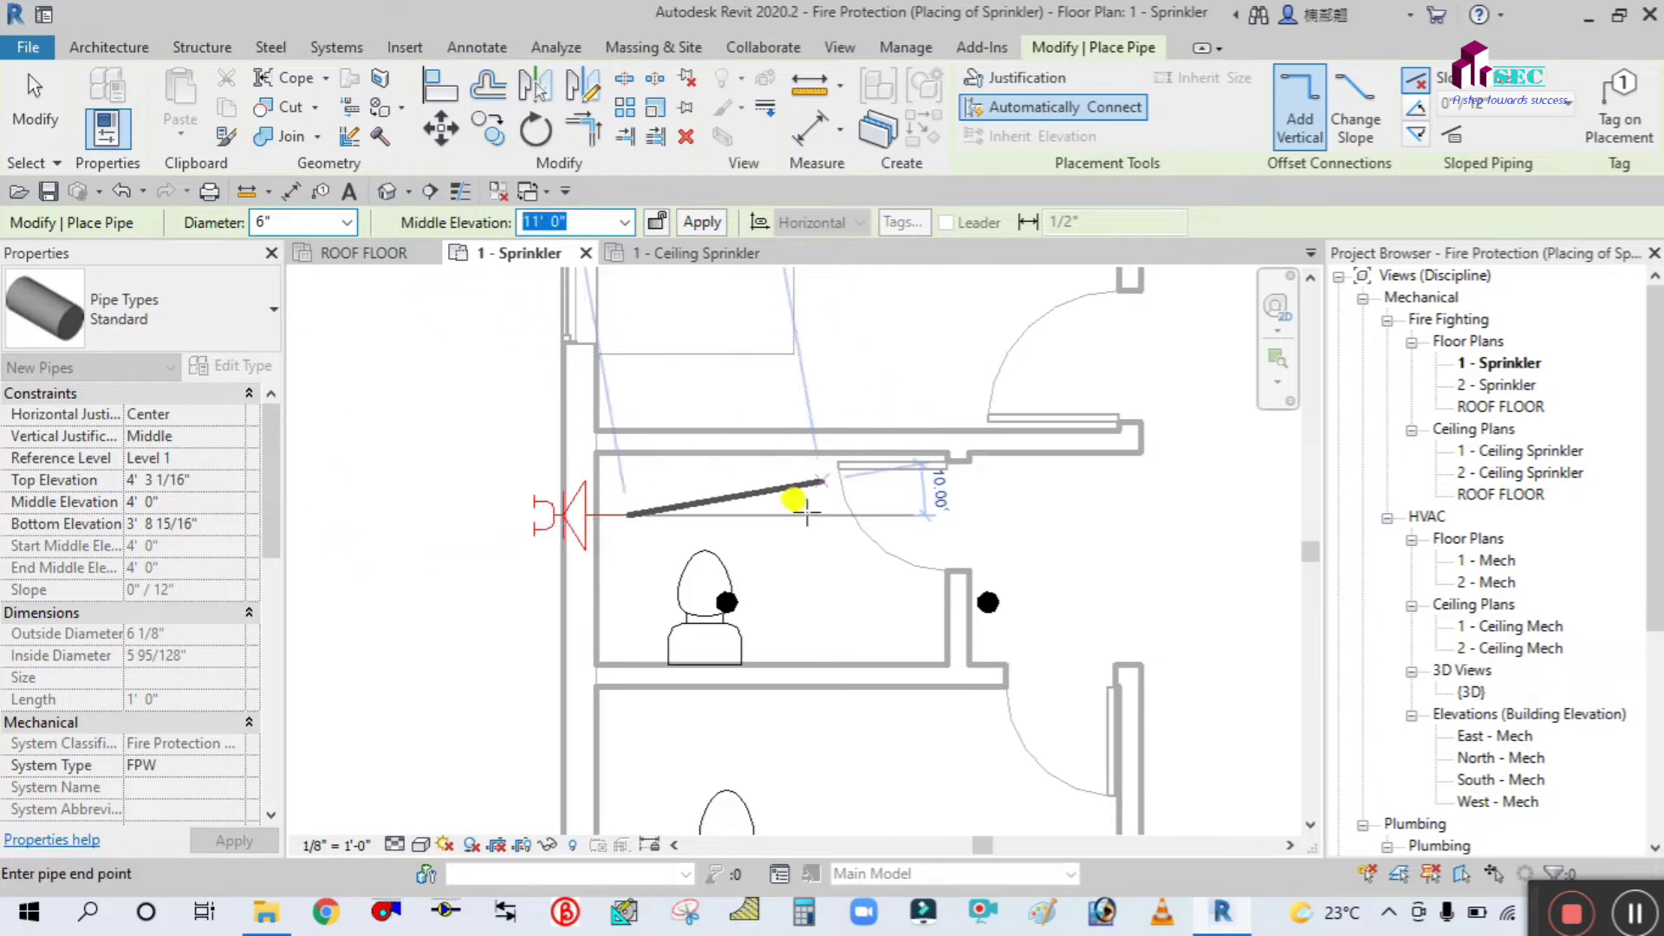
key(Return)
scroll(762, 518, down, 2)
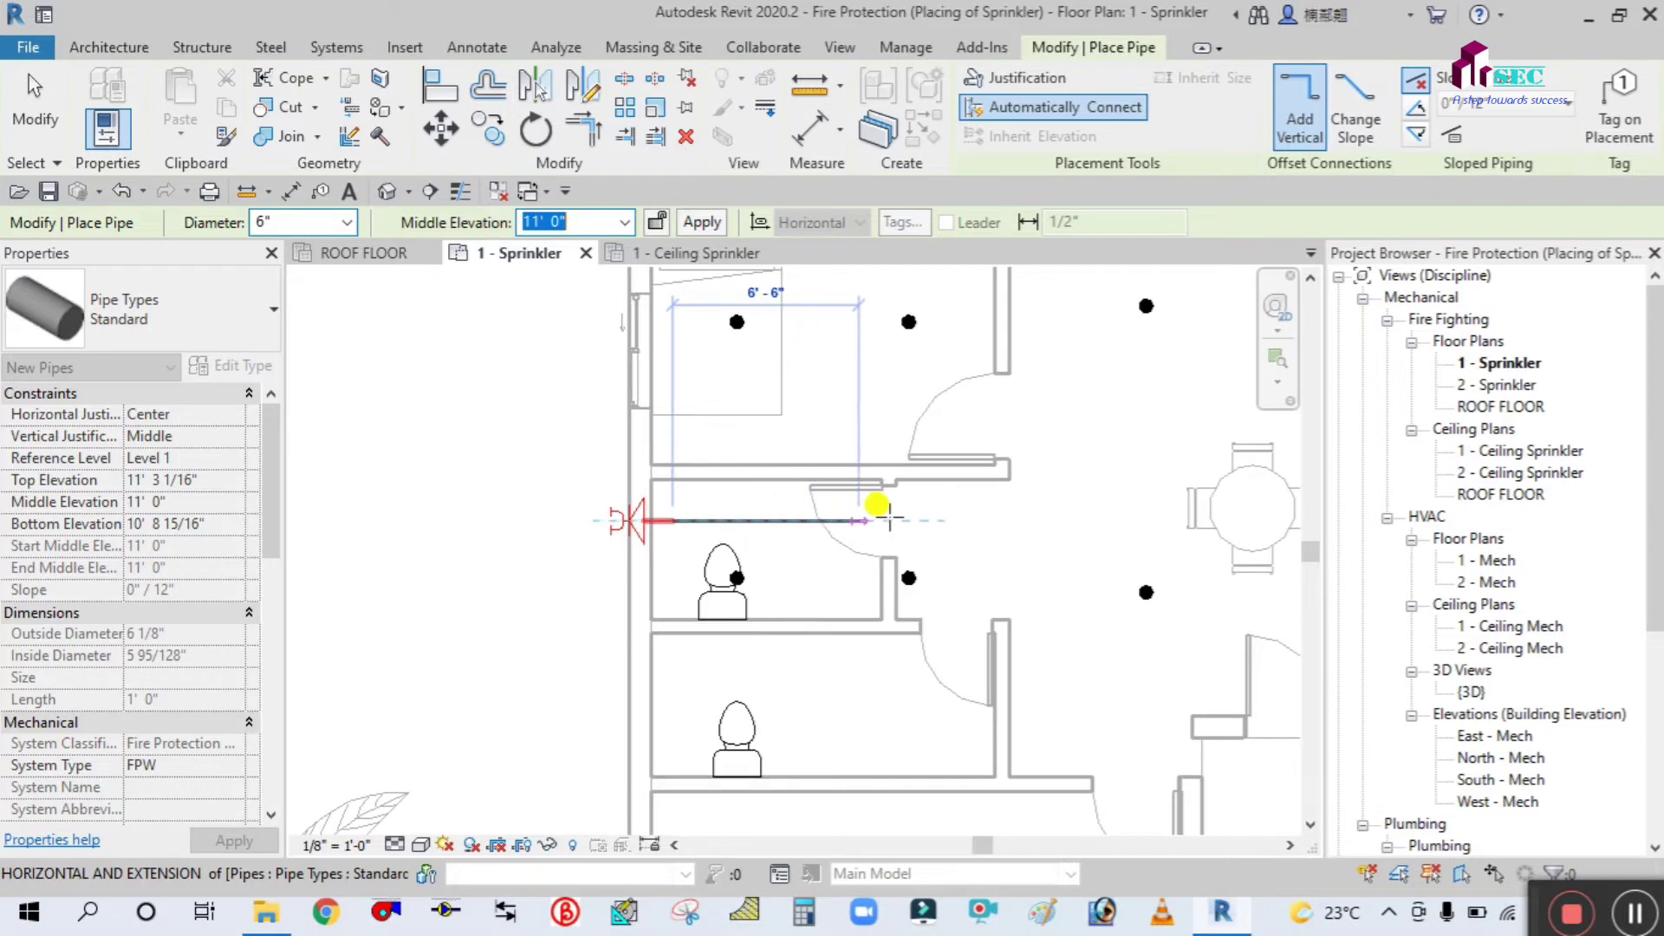
middle_drag(928, 518, 839, 525)
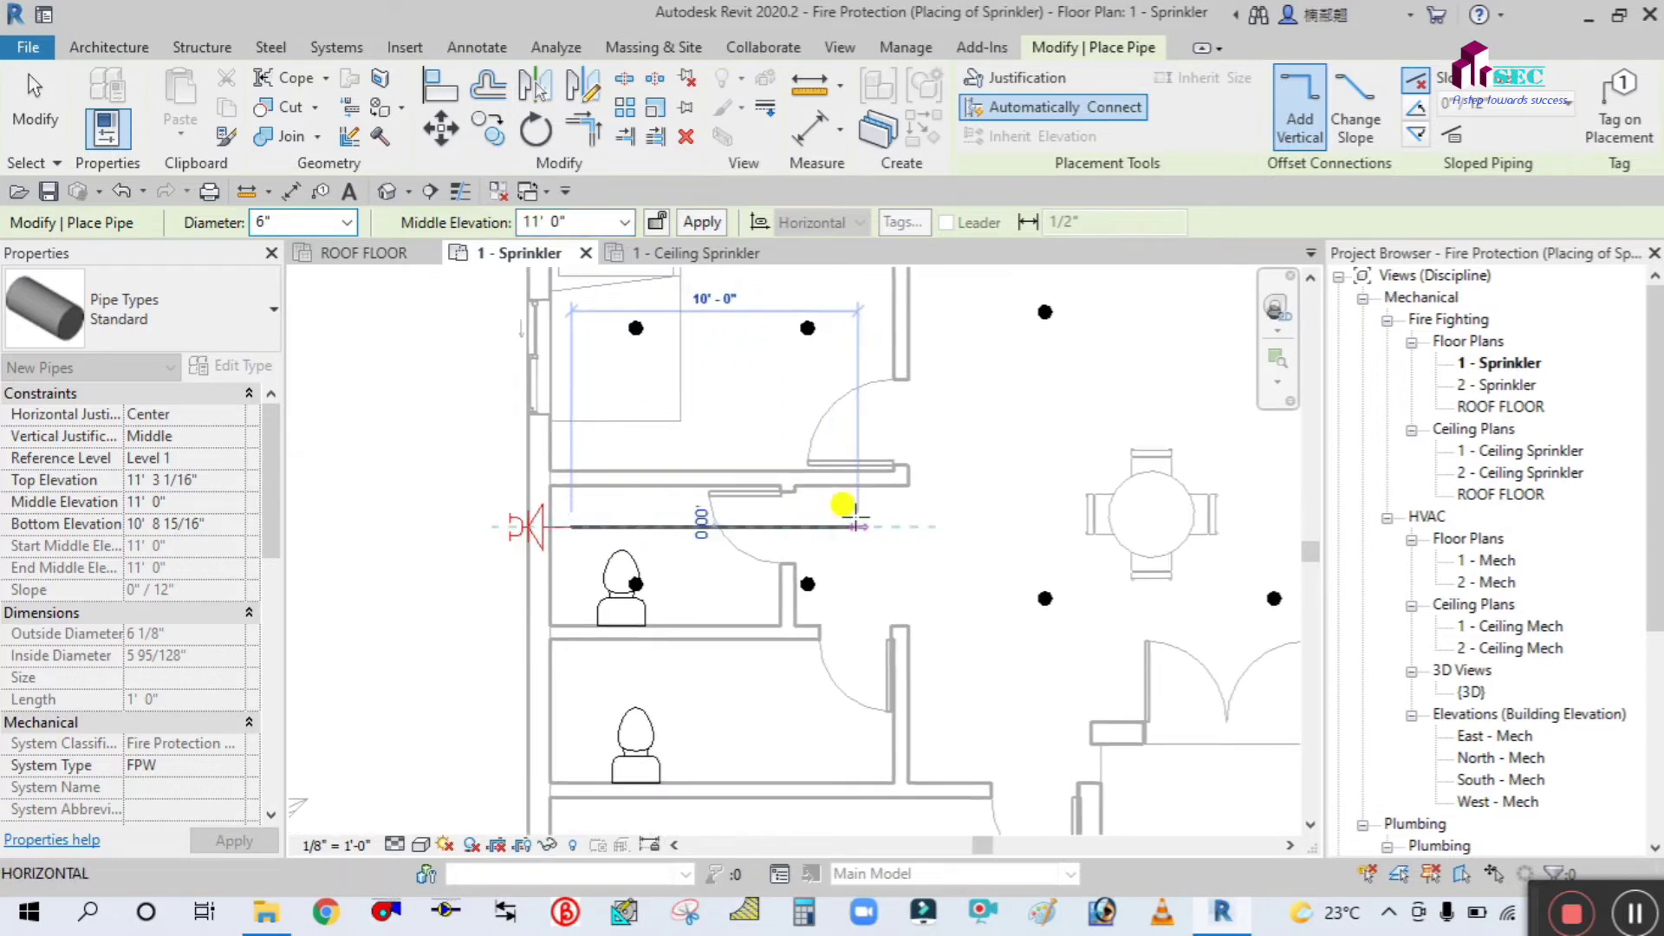
click(856, 524)
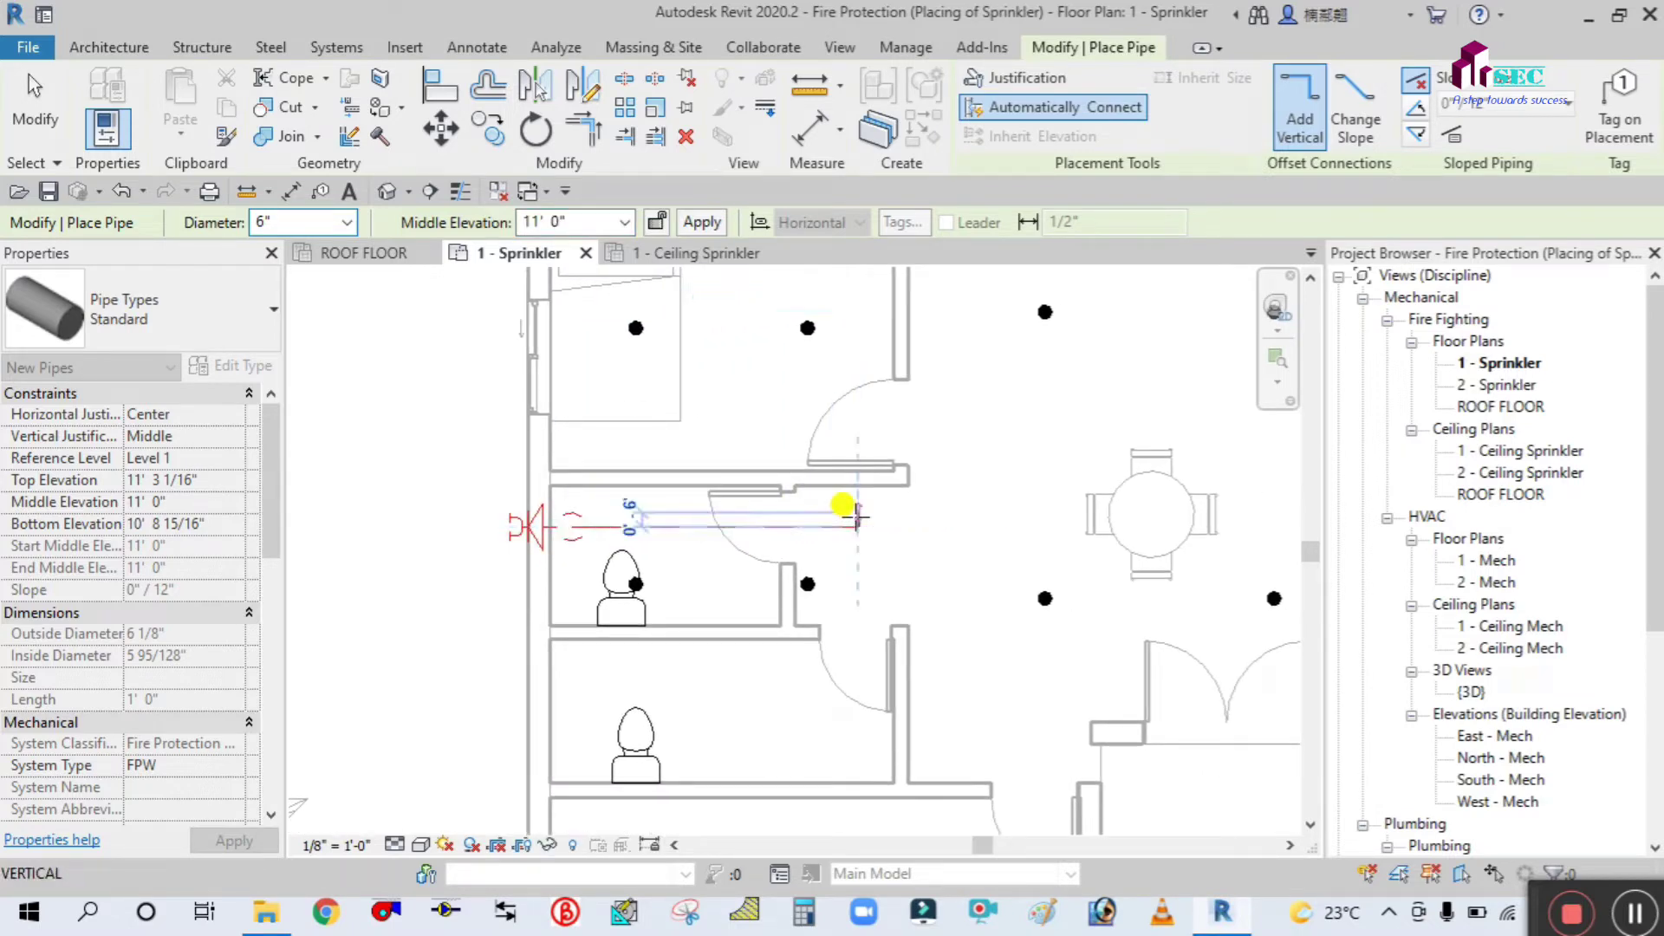
right_click(960, 429)
click(1025, 445)
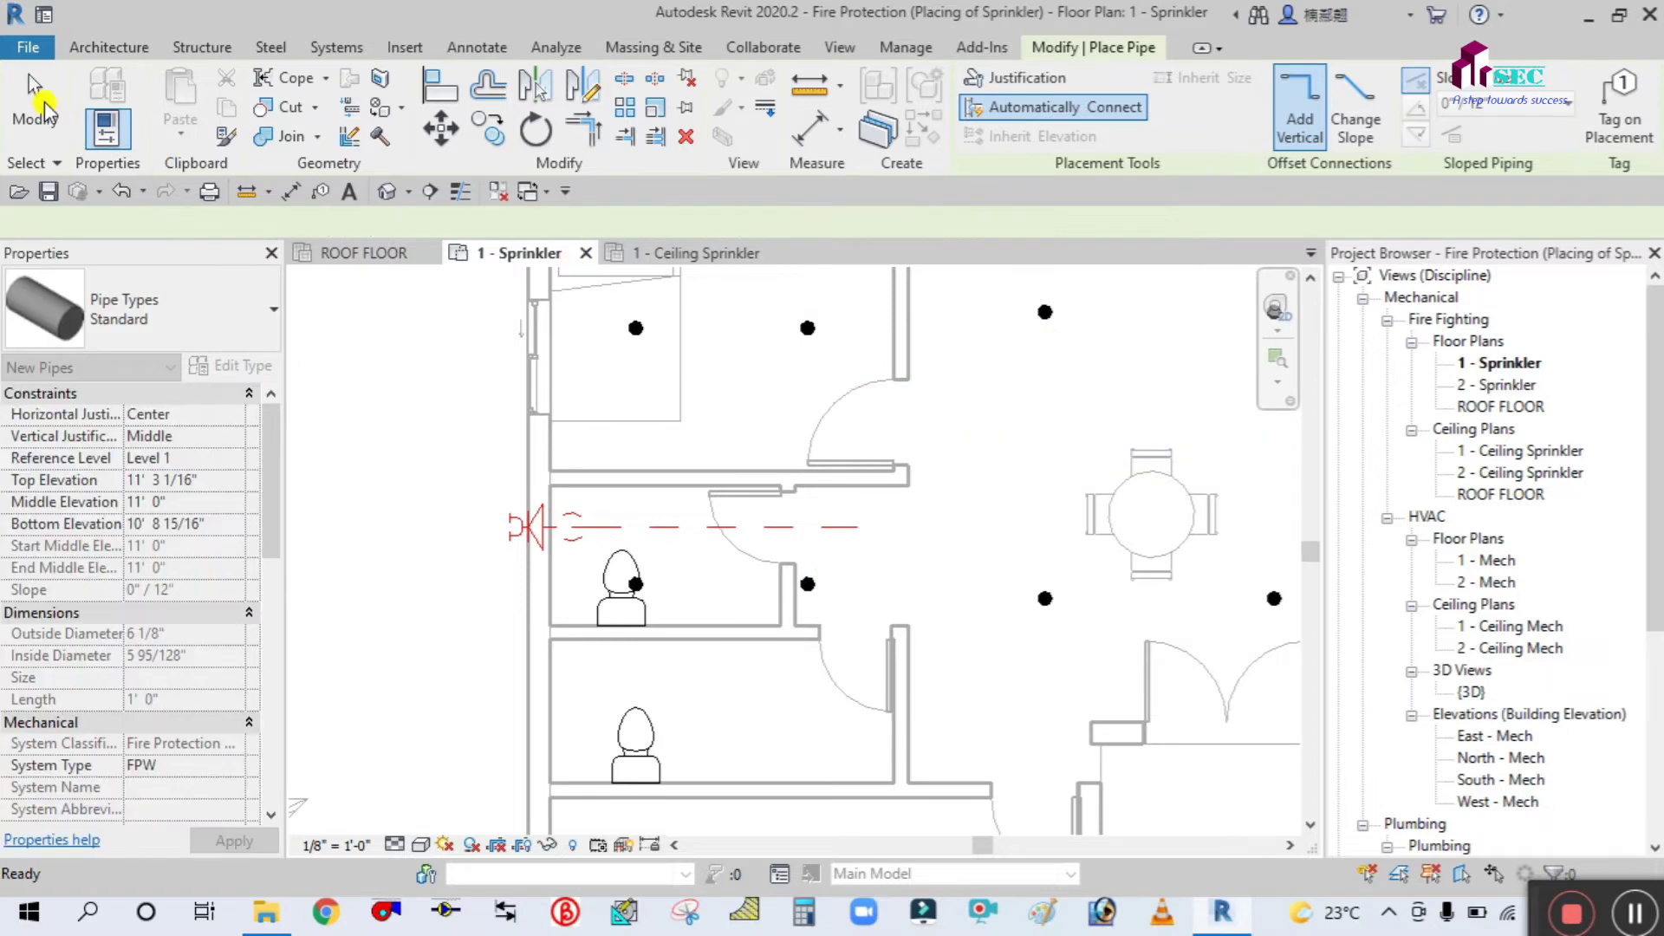
click(41, 104)
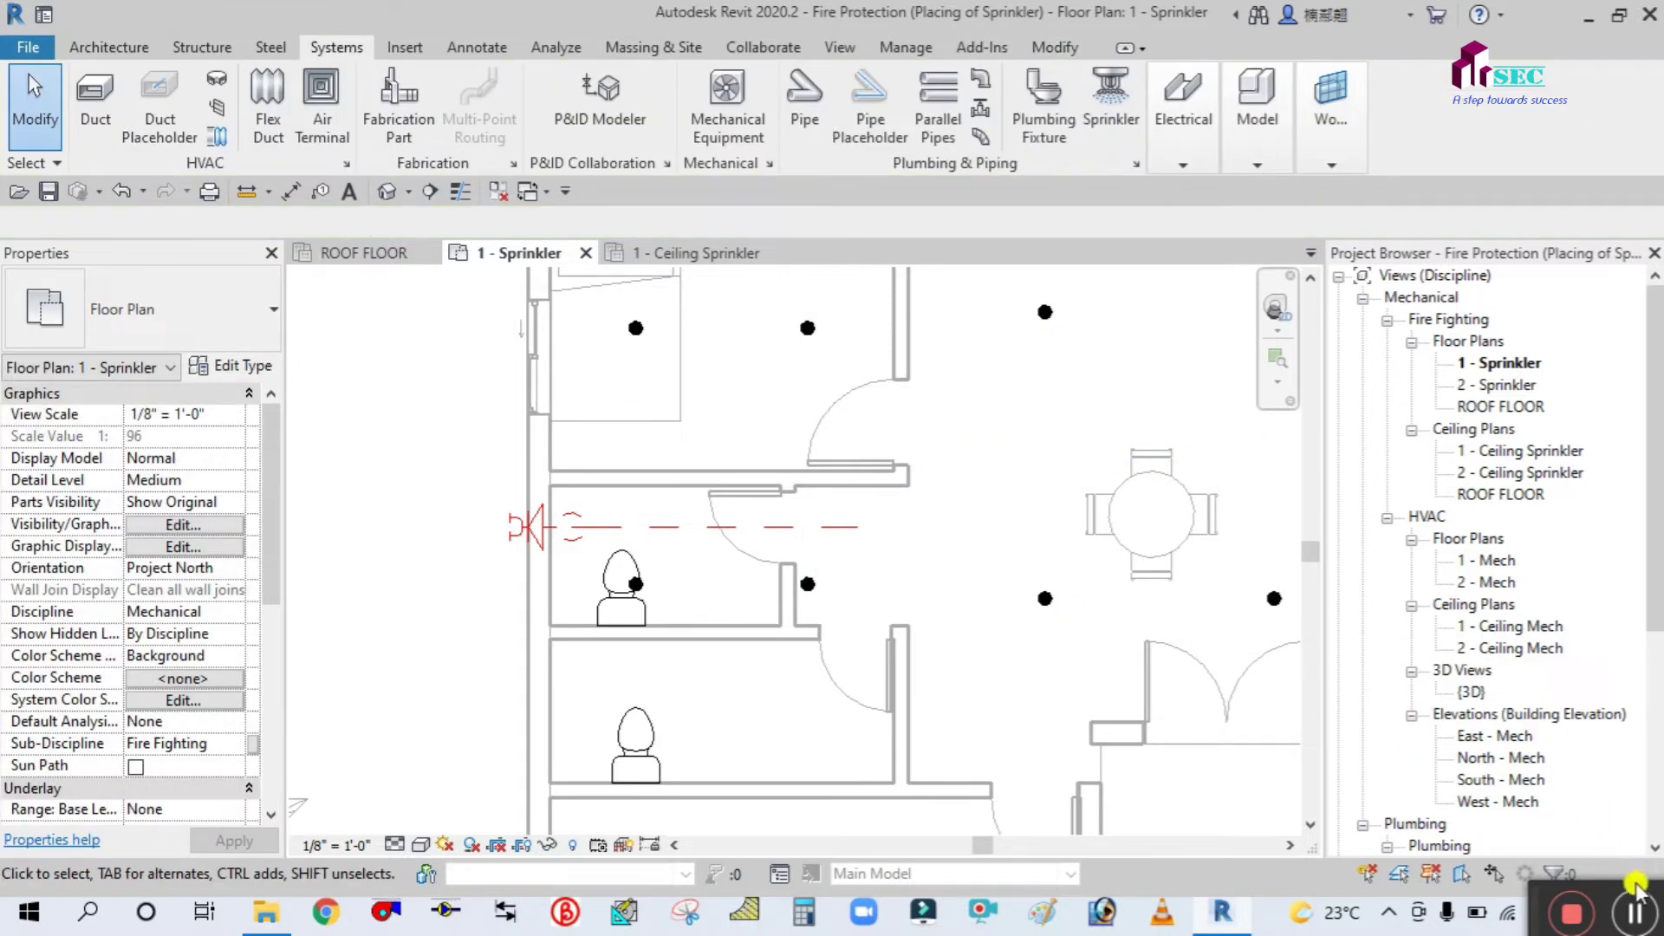
- Open the 1 - Ceiling Sprinkler plan, inspect the new FPW pipe, and view the whole plan
double_click(1506, 453)
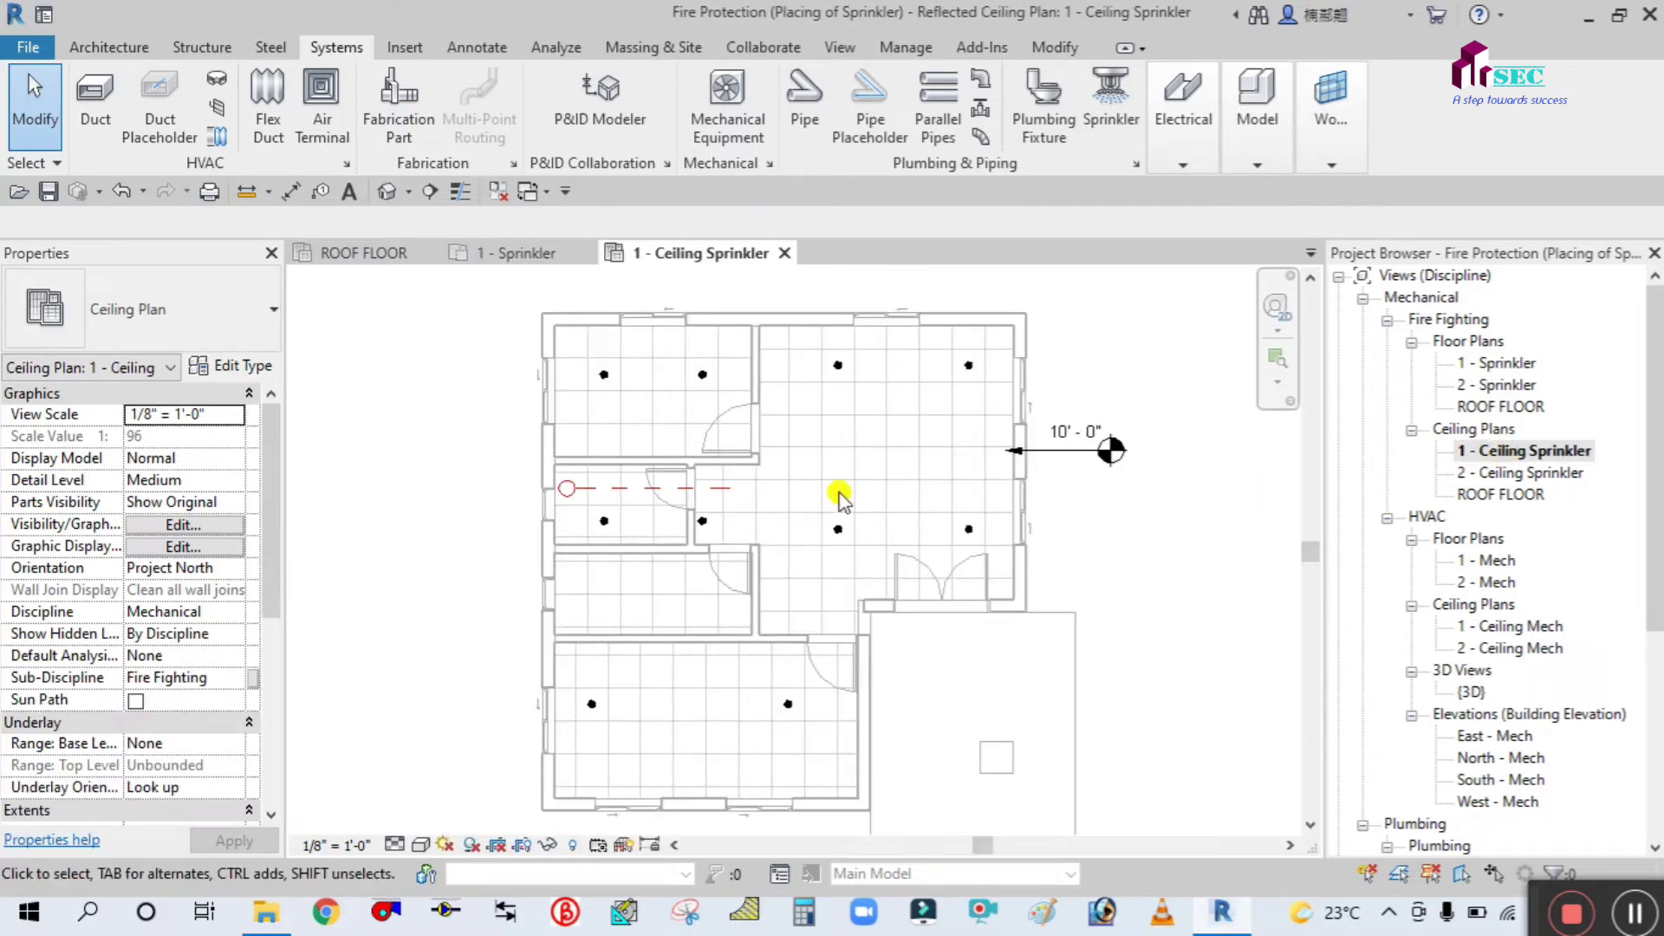
scroll(572, 520, up, 2)
scroll(667, 481, up, 3)
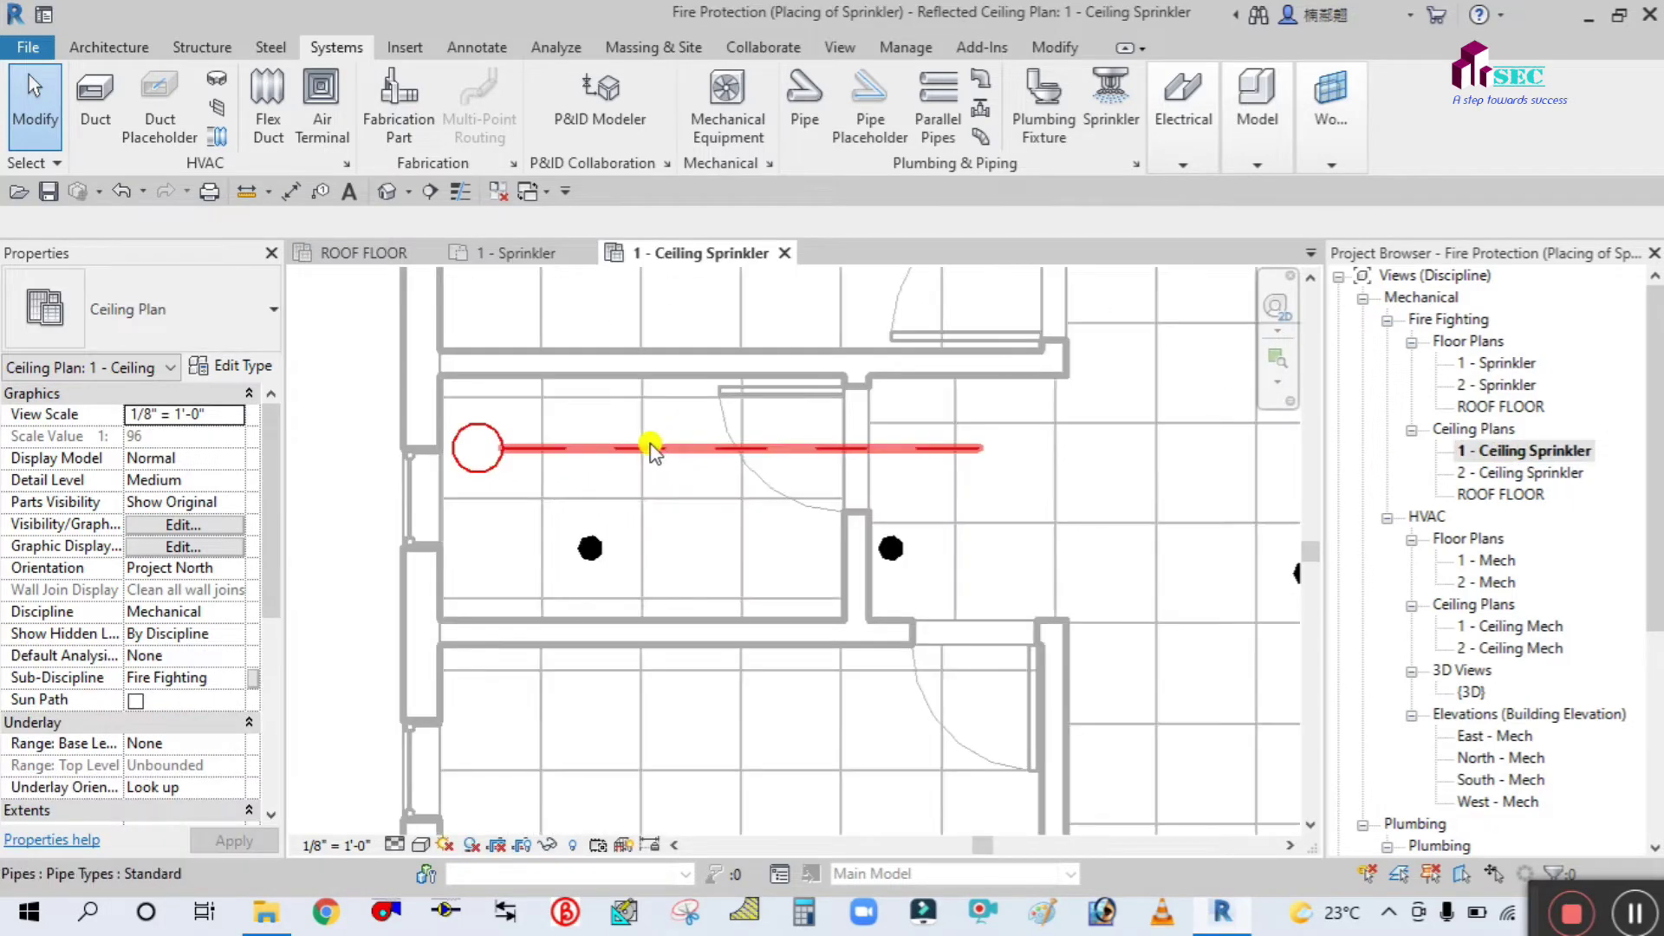
click(651, 448)
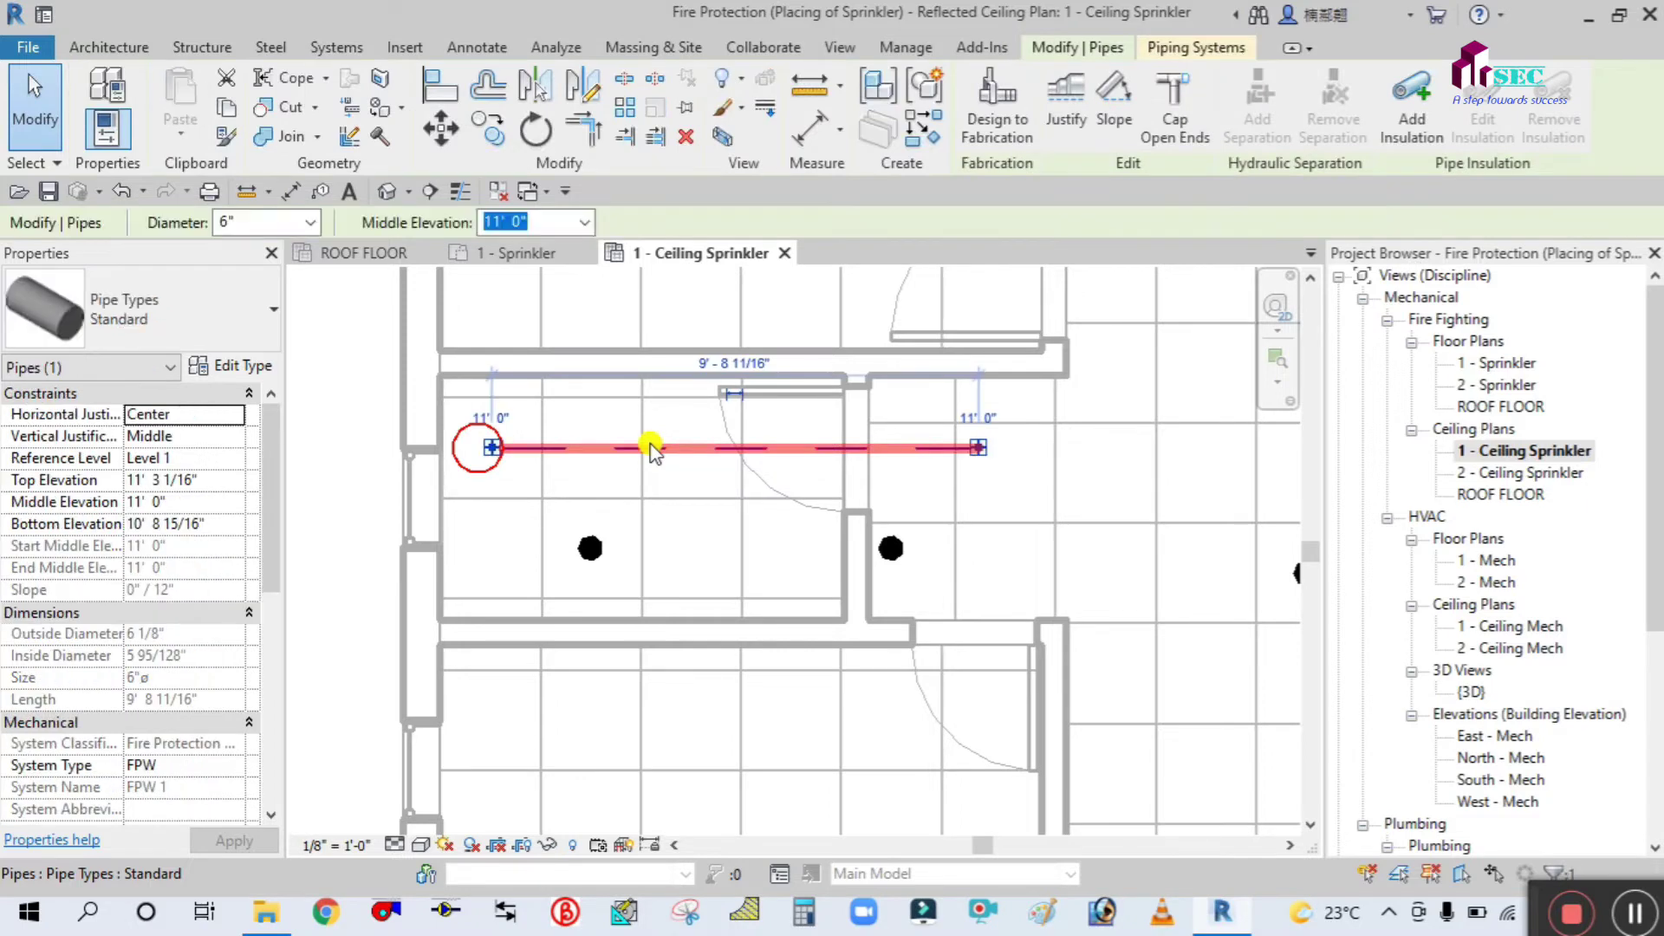
click(353, 395)
scroll(347, 386, down, 5)
middle_drag(817, 316, 1081, 377)
scroll(988, 496, down, 2)
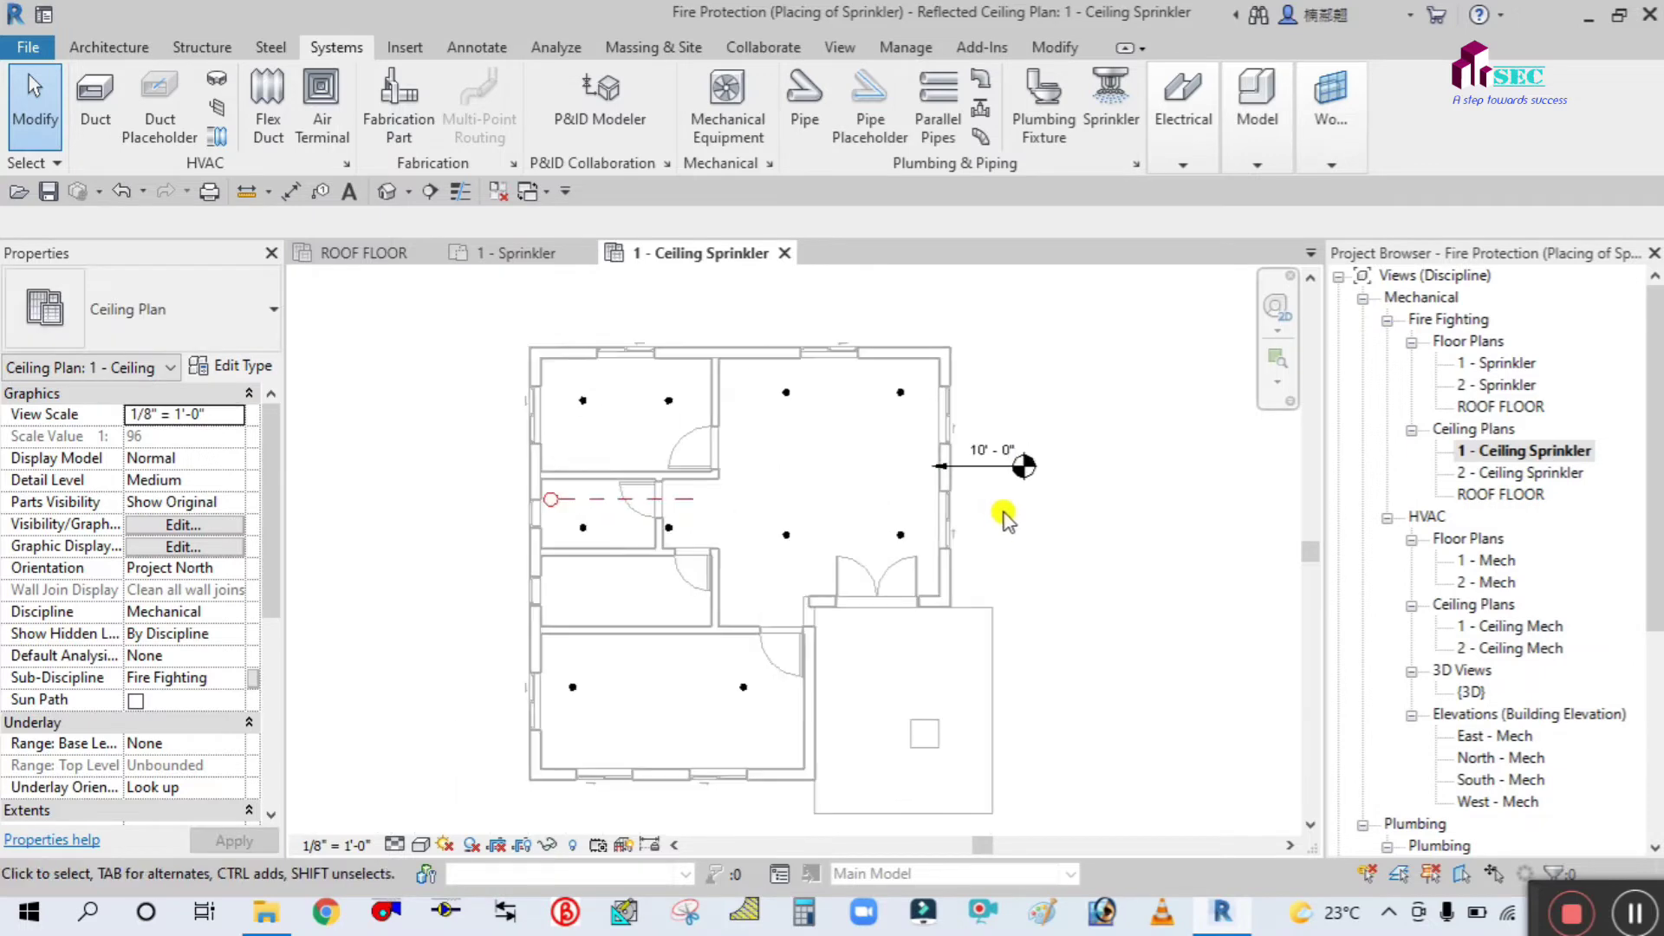
scroll(553, 496, up, 2)
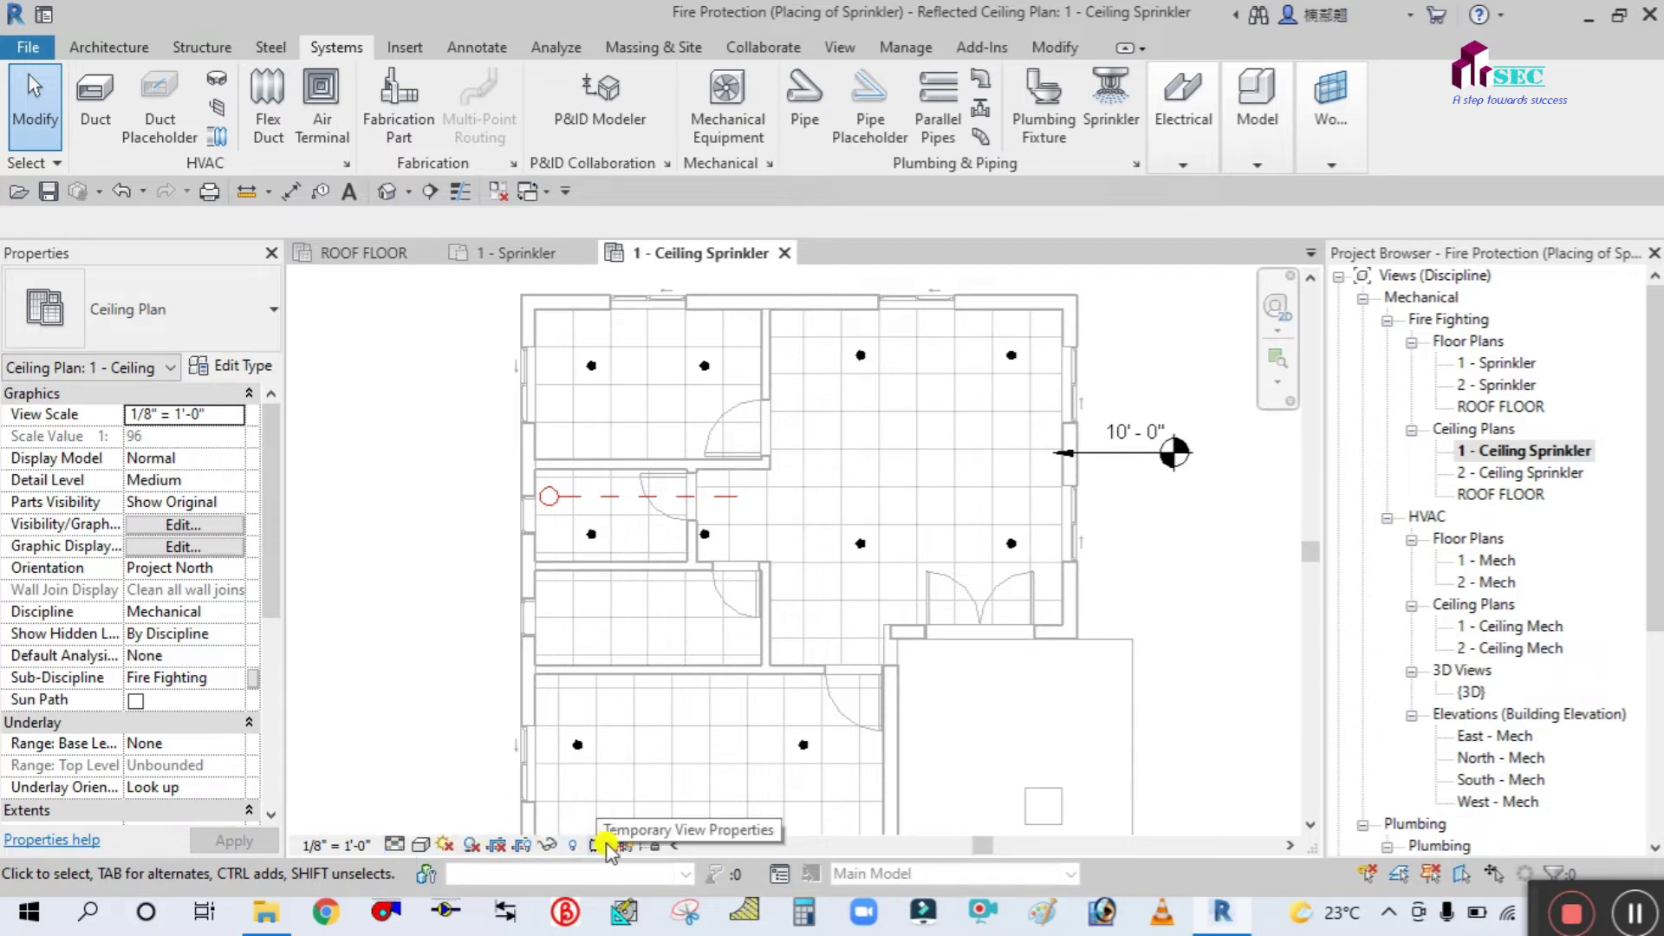
- Set the ceiling plan to Fine detail level and Shaded visual style
click(395, 845)
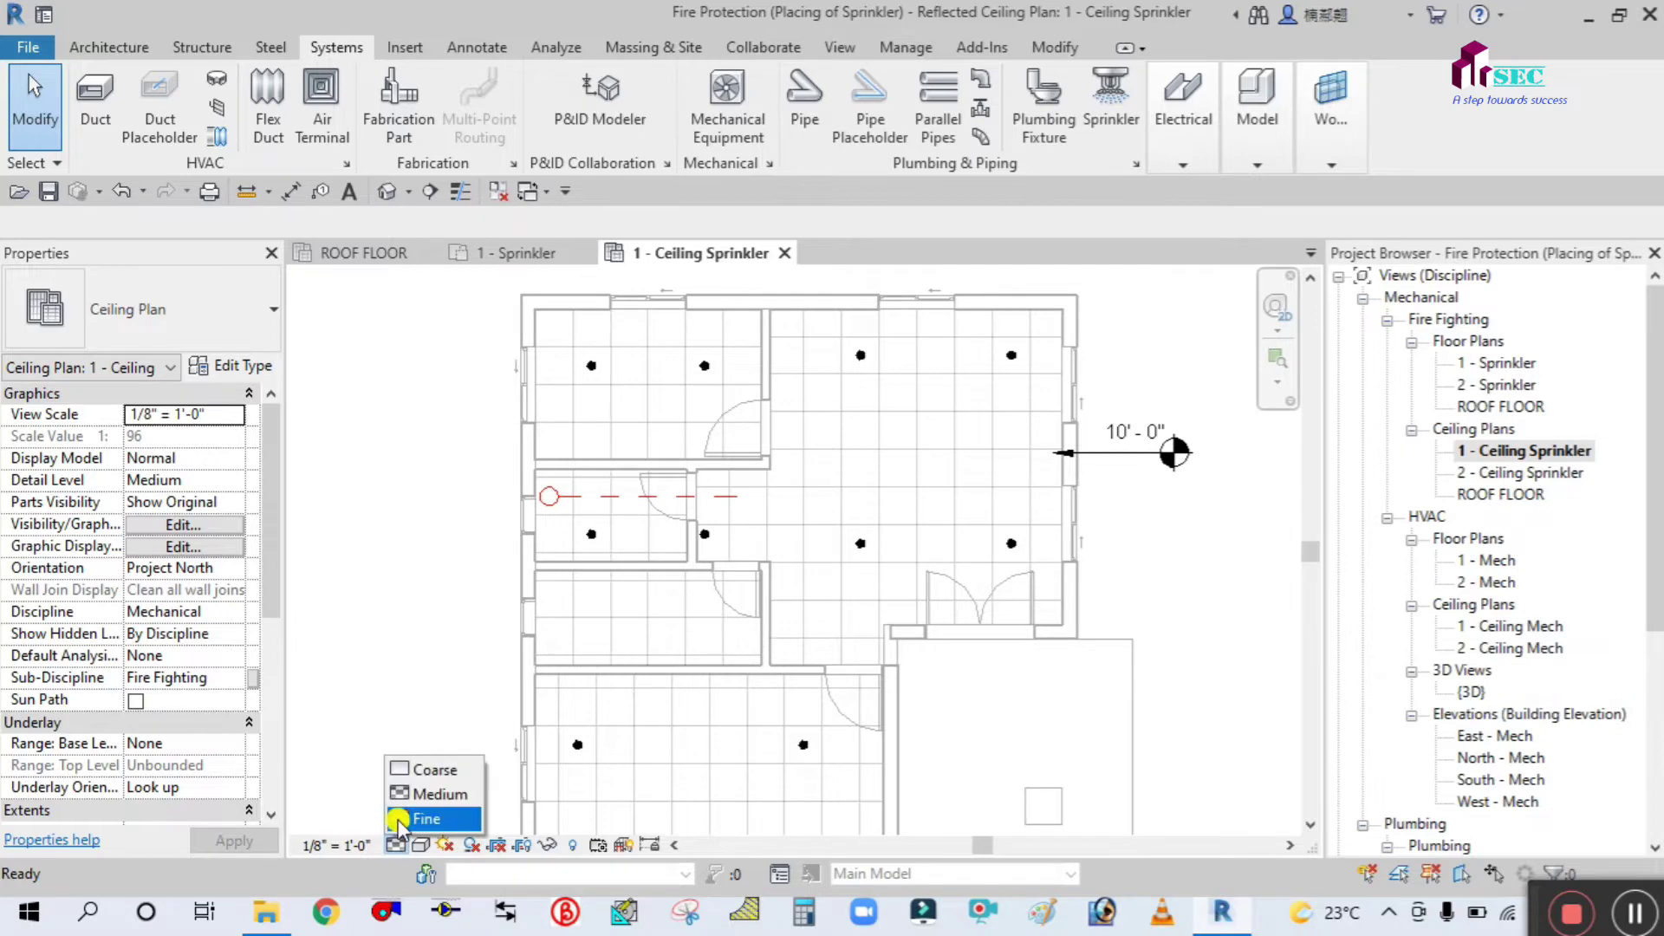
click(426, 816)
click(421, 845)
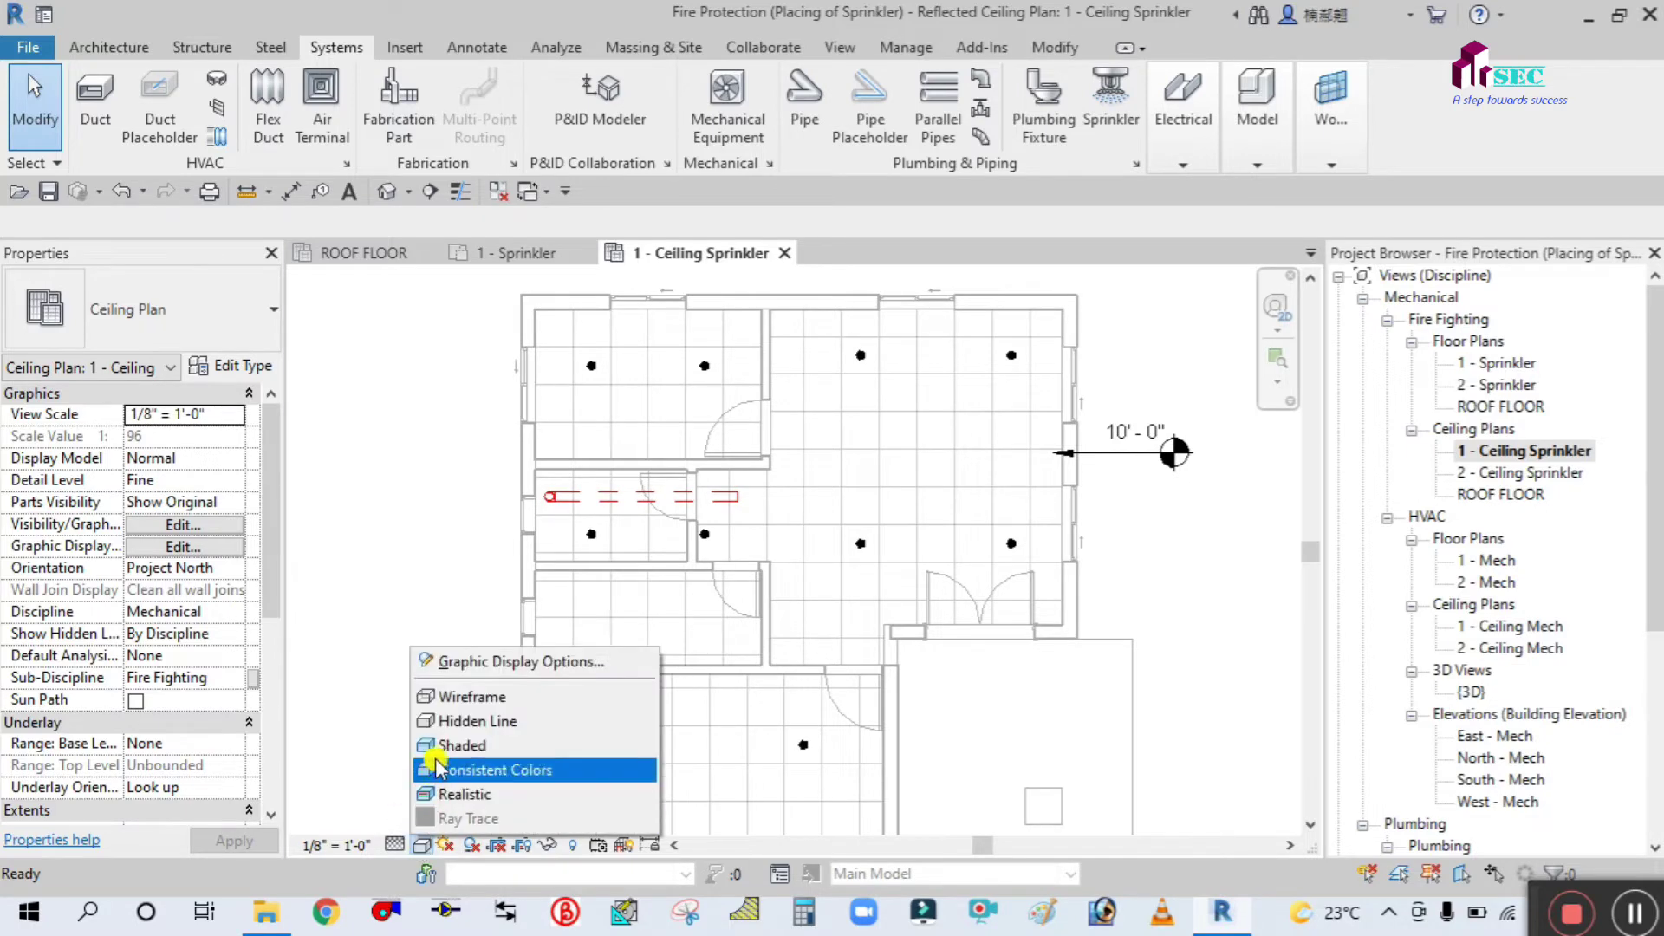
click(464, 746)
scroll(616, 481, up, 3)
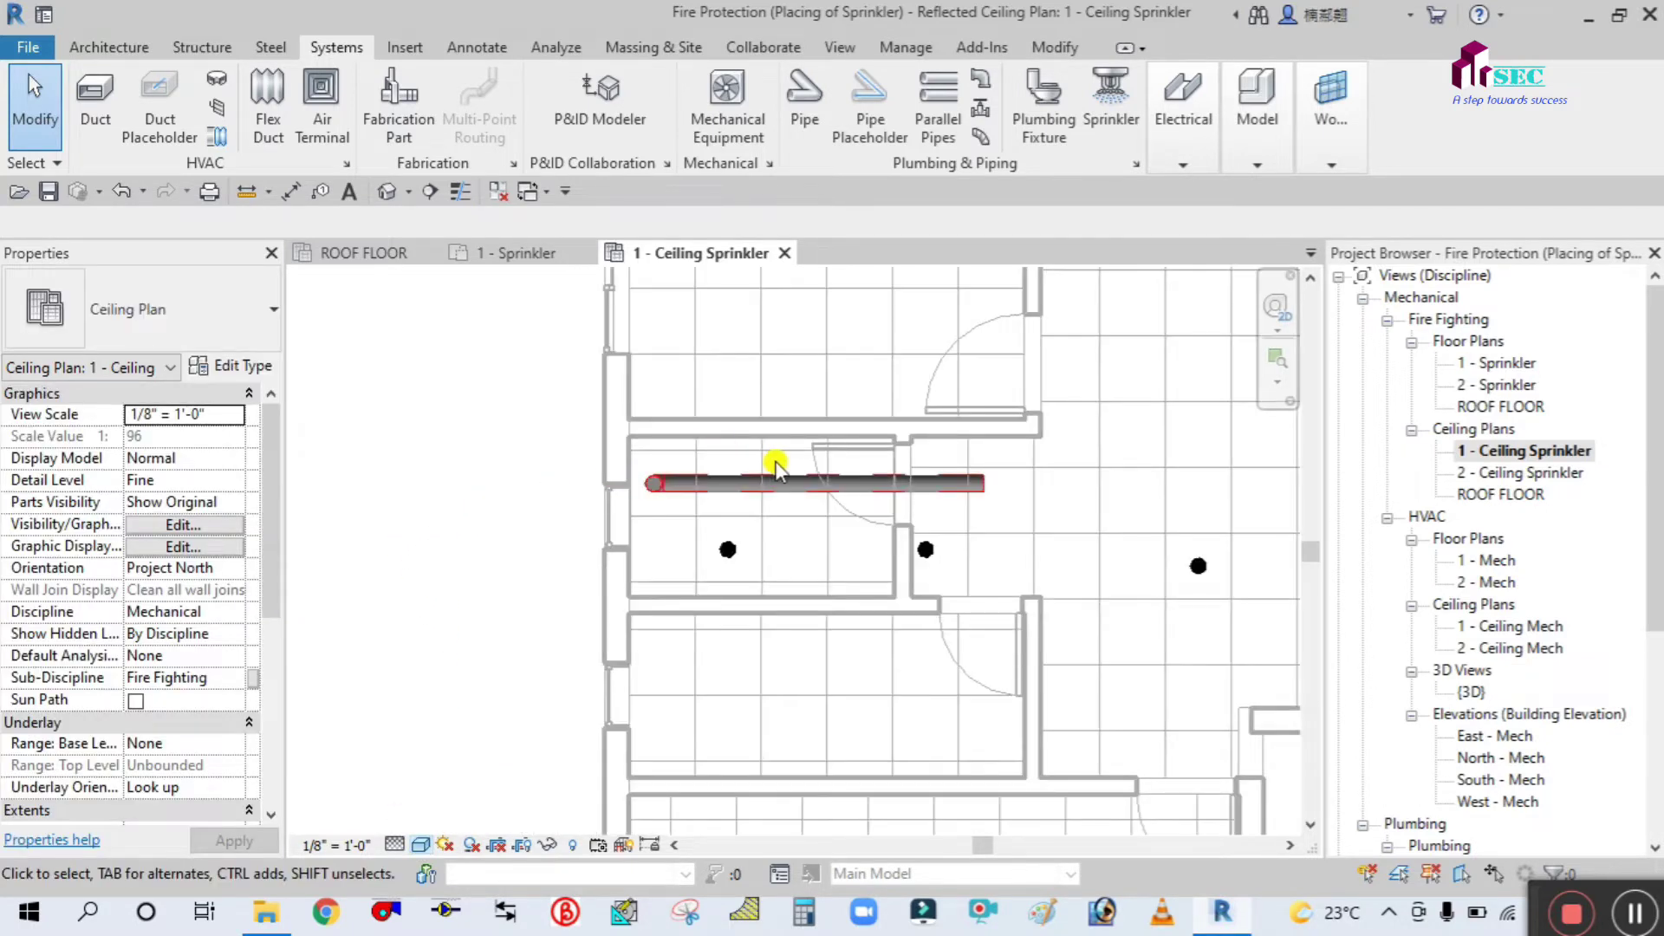
scroll(555, 472, down, 3)
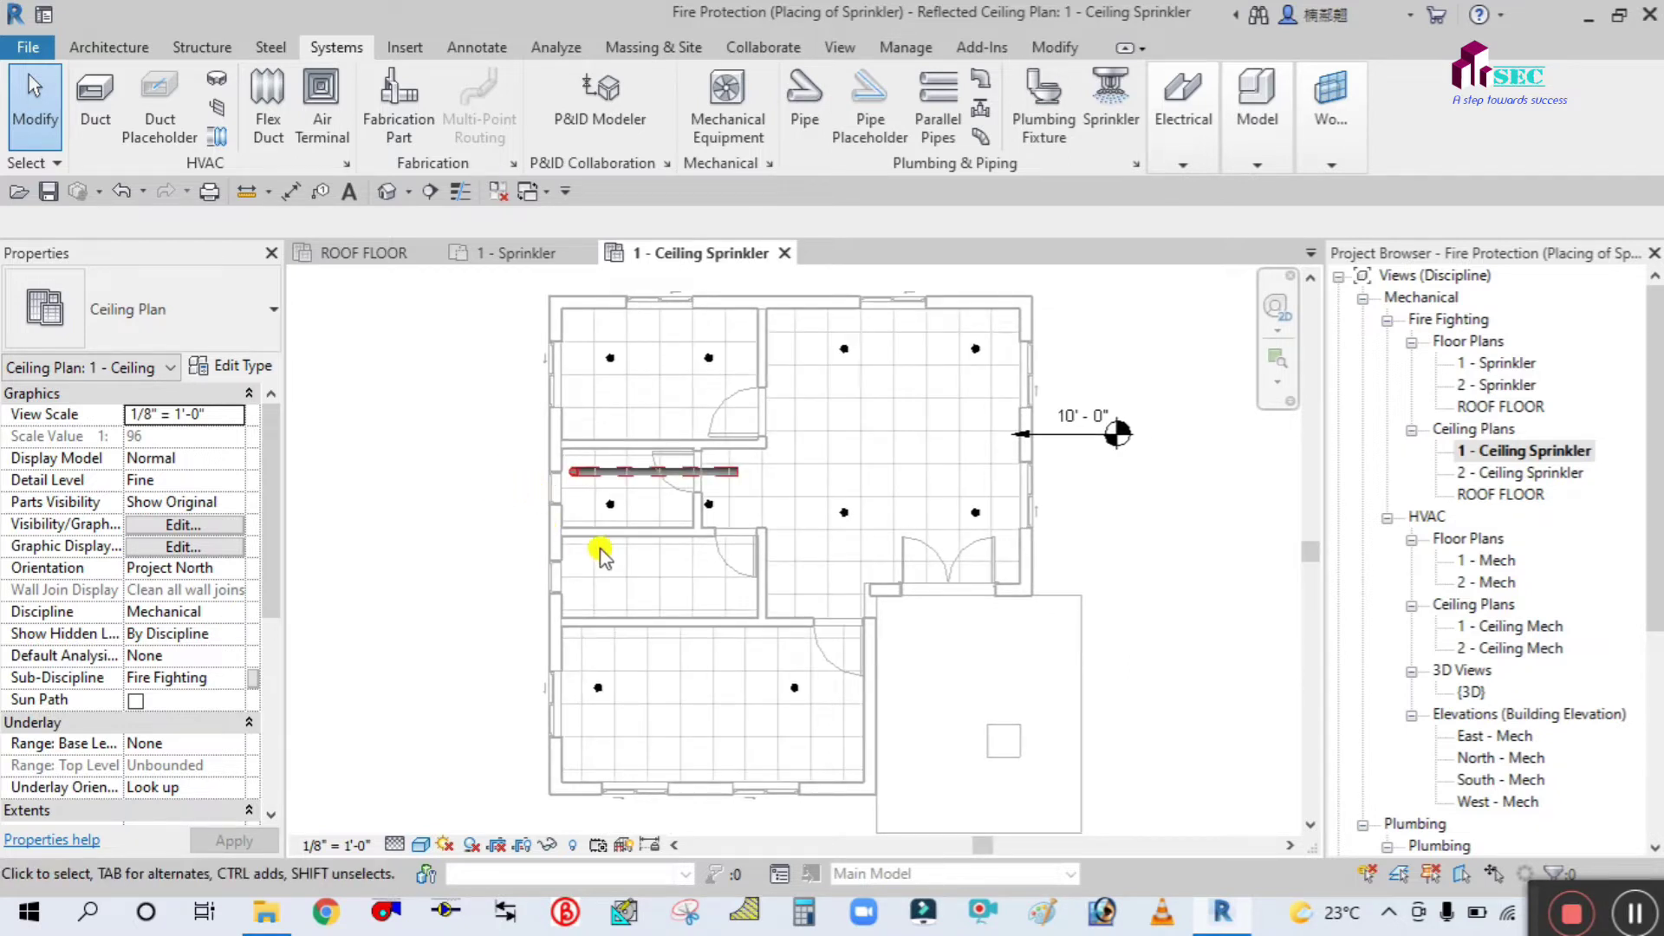
- Switch to the 1 - Sprinkler floor plan and set it to Fine detail and Shaded
double_click(1483, 364)
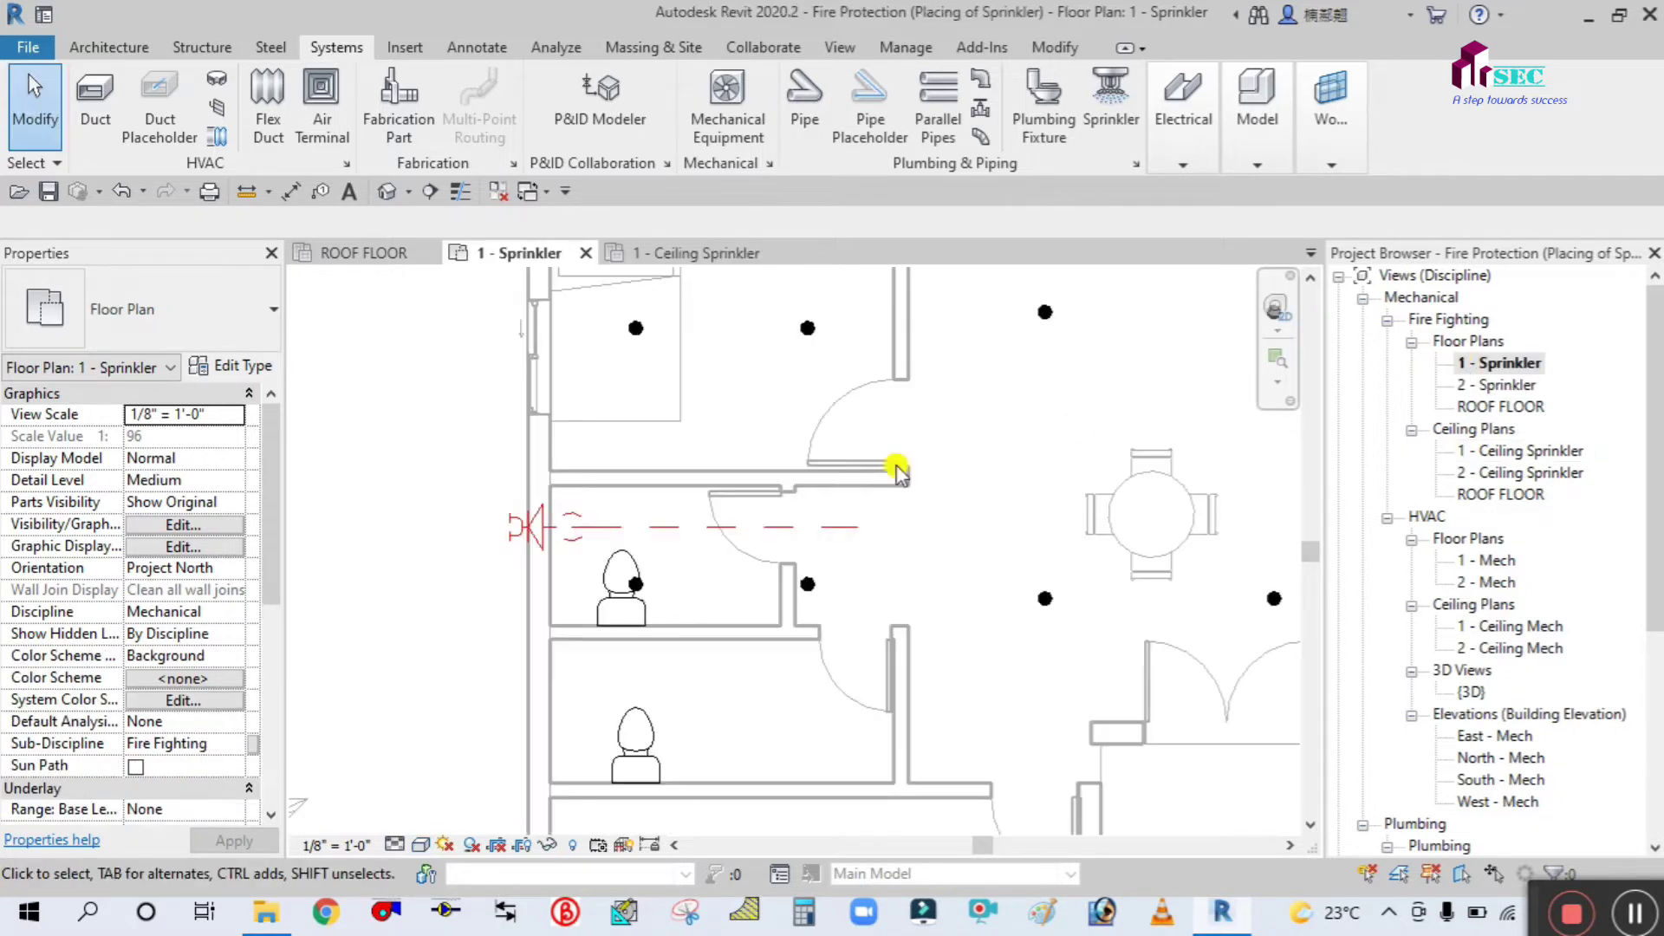
click(401, 843)
click(418, 815)
click(422, 844)
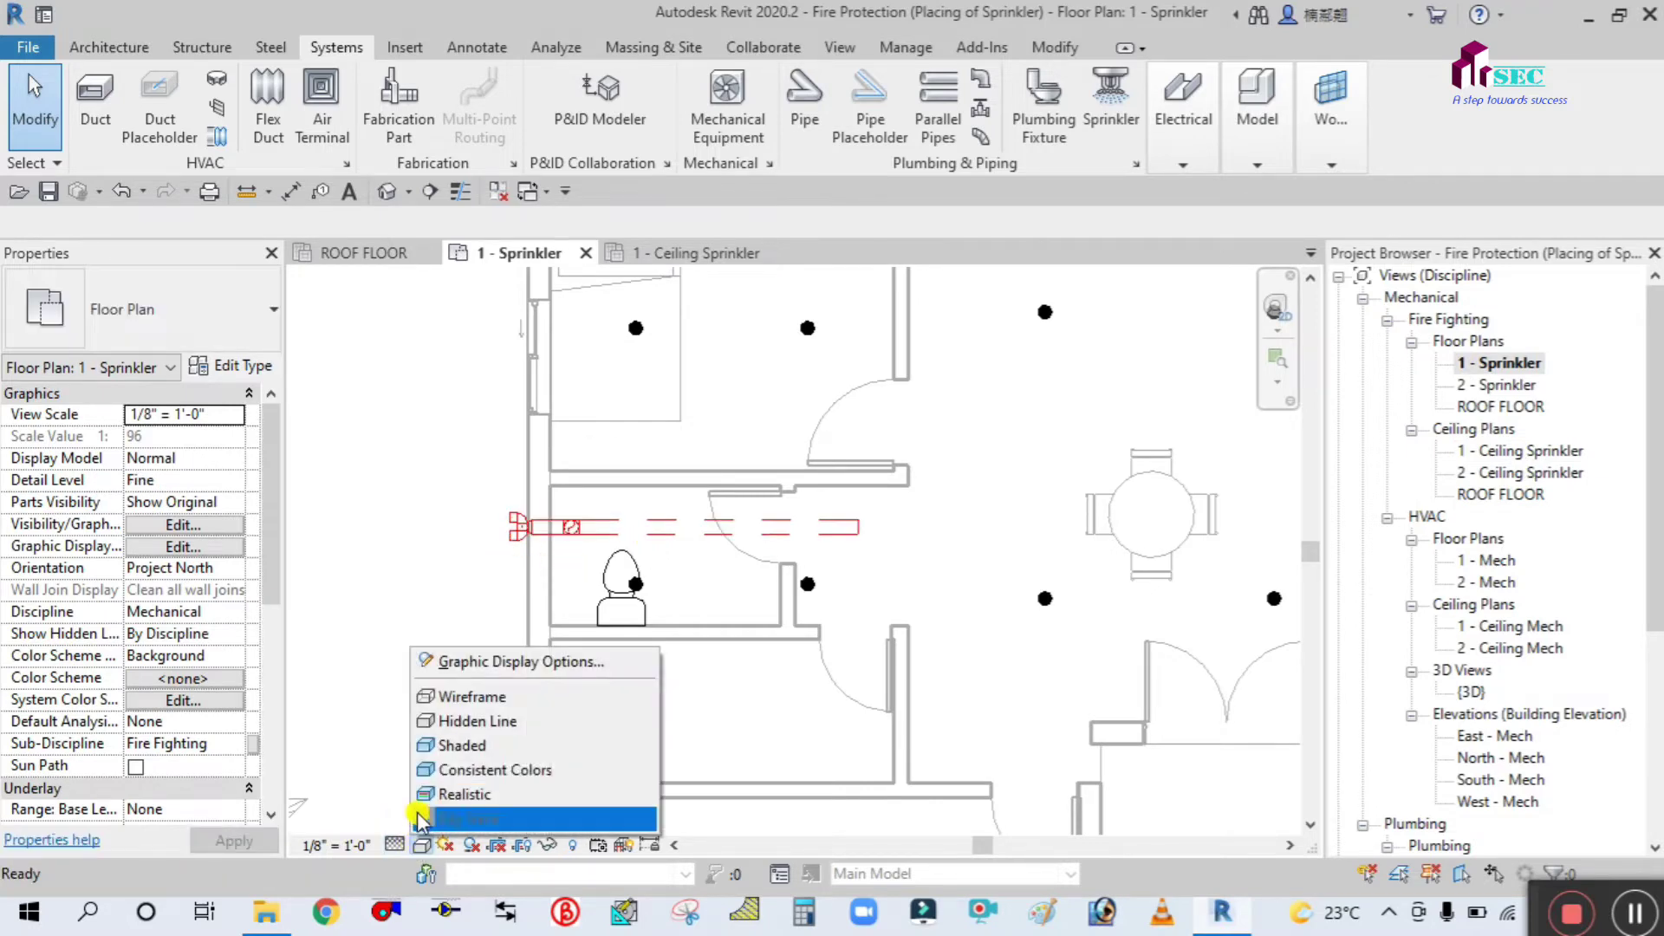
click(422, 744)
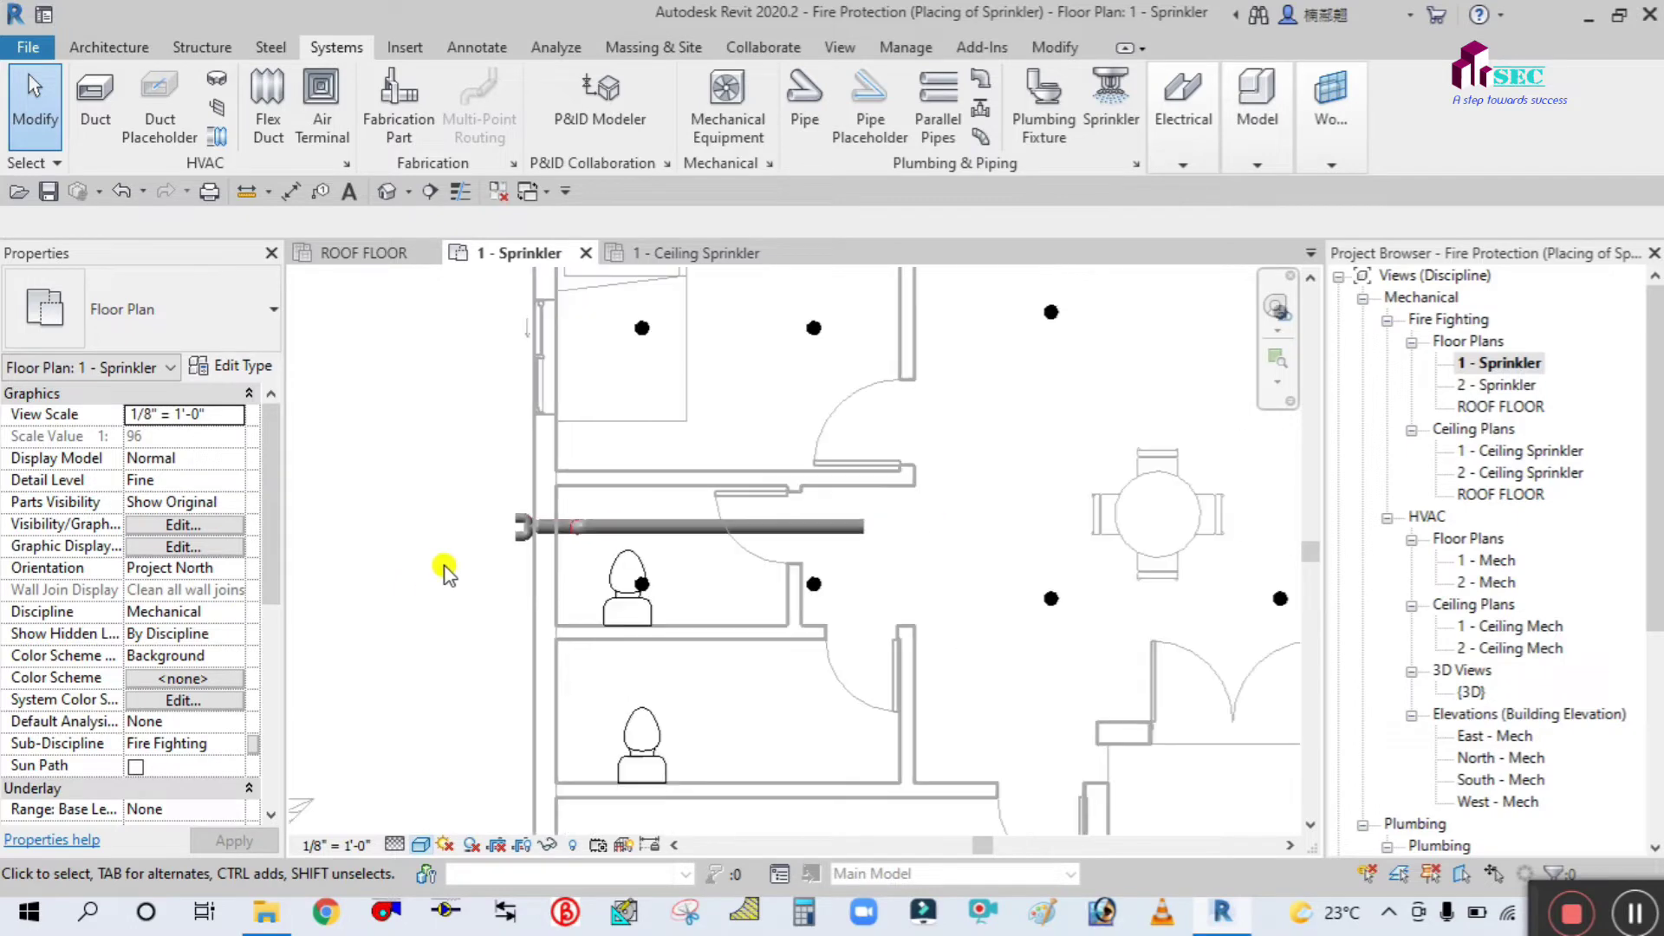
middle_drag(531, 546, 489, 547)
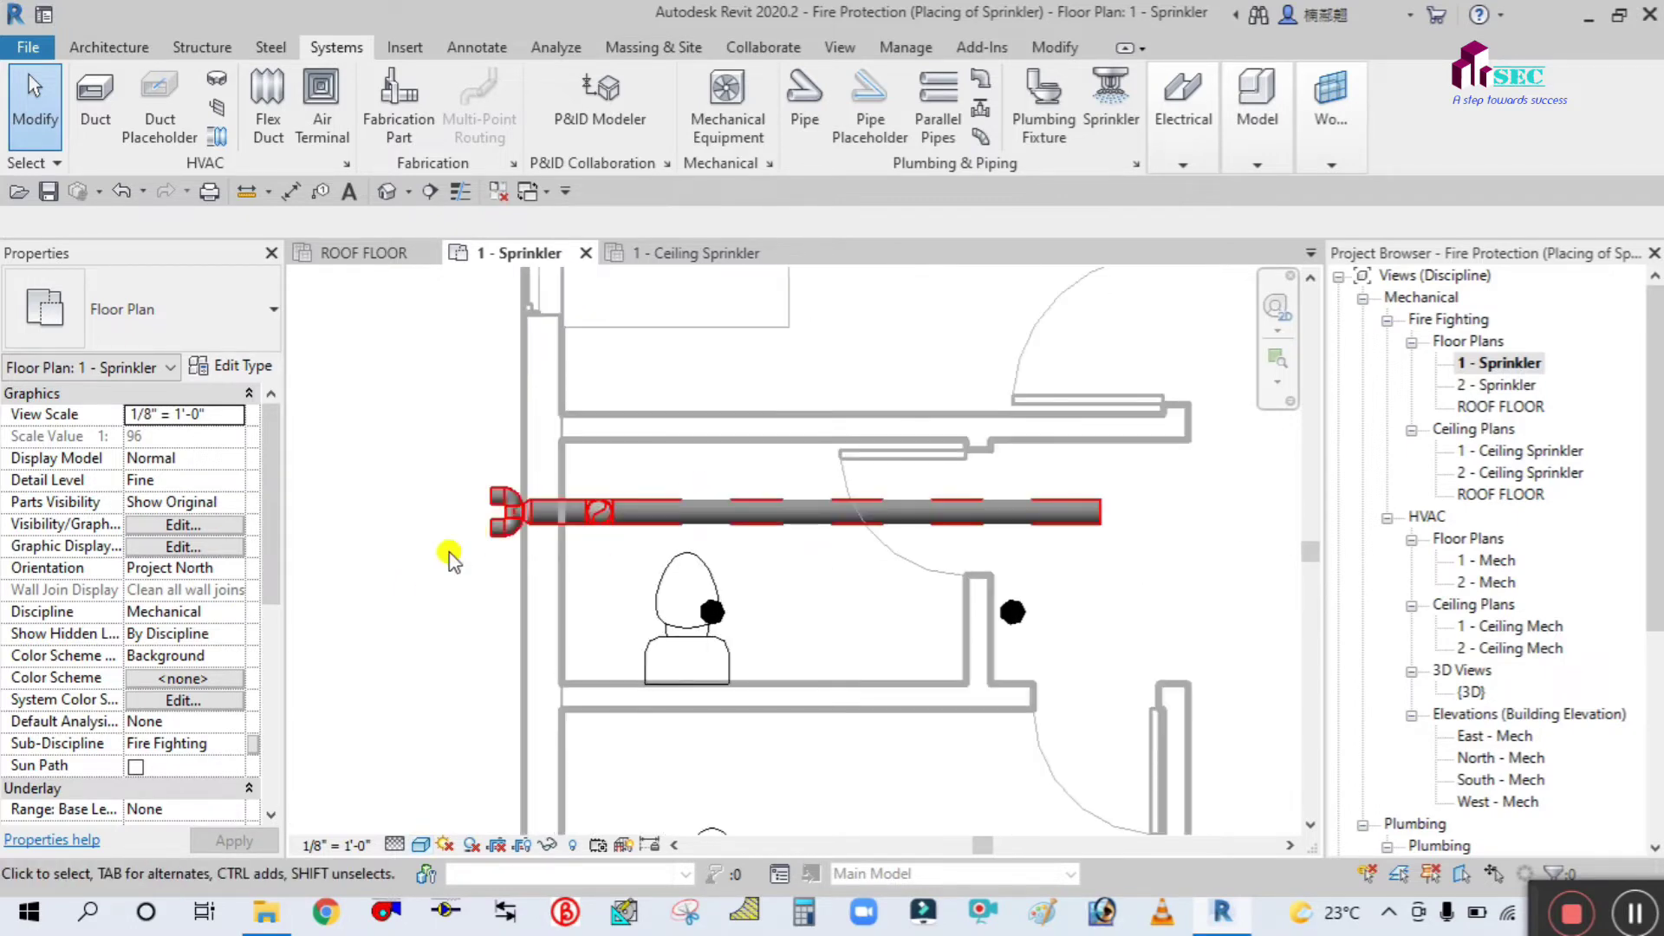
- Return to the 1 - Ceiling Sprinkler plan and zoom in on the pipe
key(ctrl+Tab)
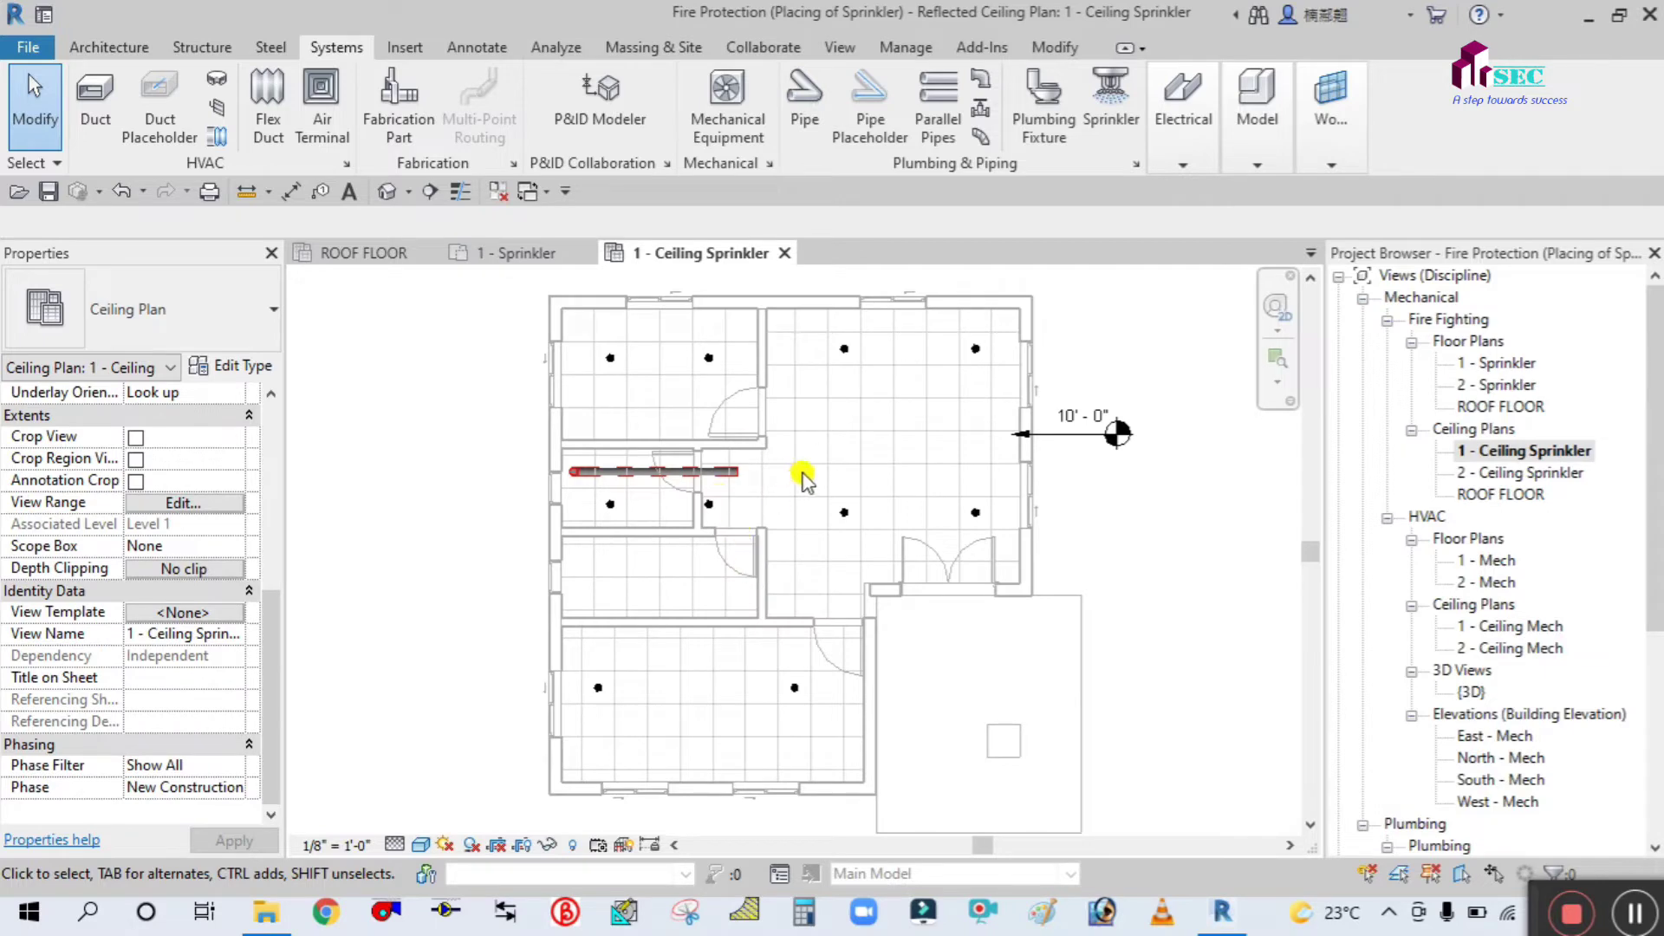
scroll(802, 476, up, 3)
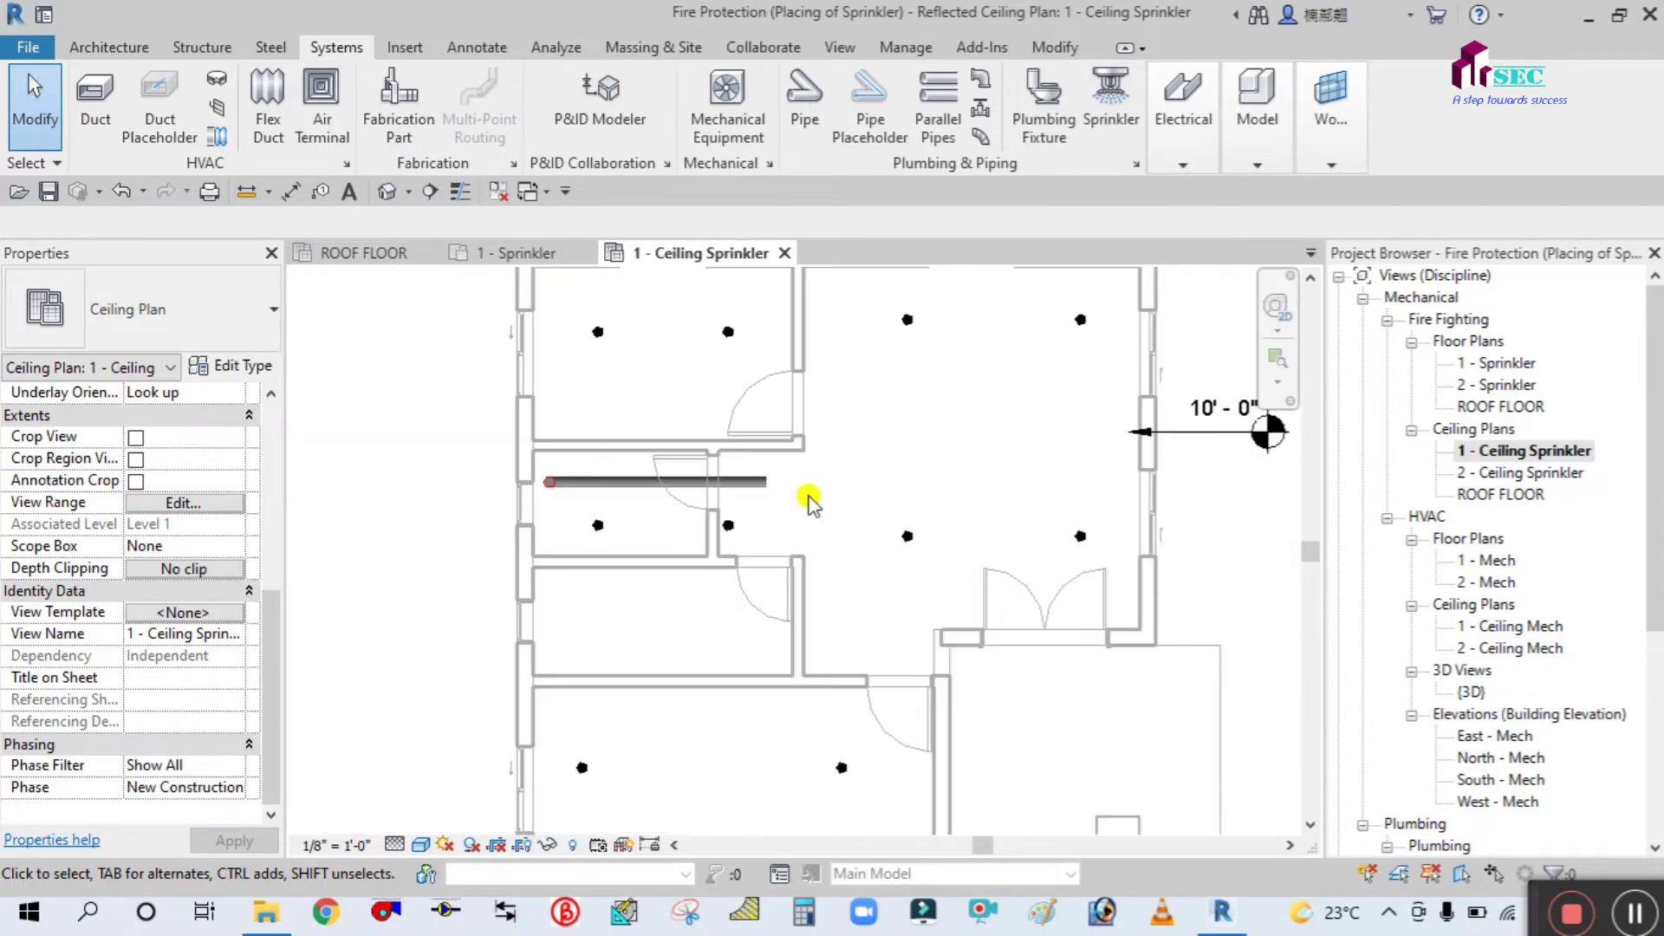
scroll(492, 513, down, 2)
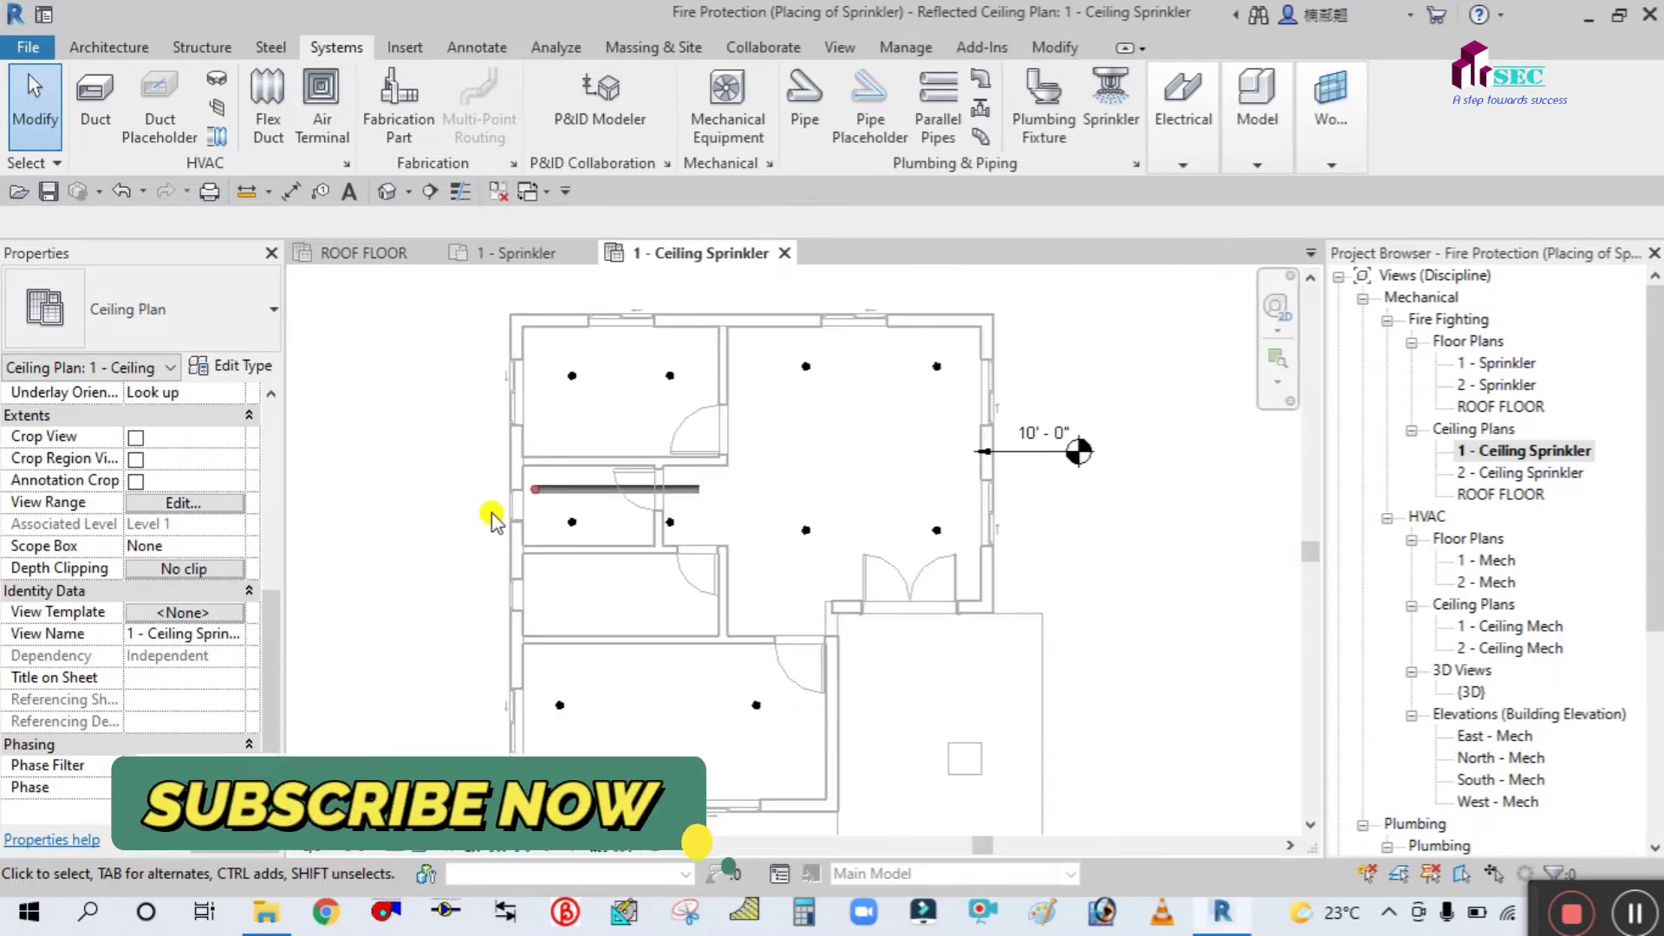
scroll(687, 503, up, 2)
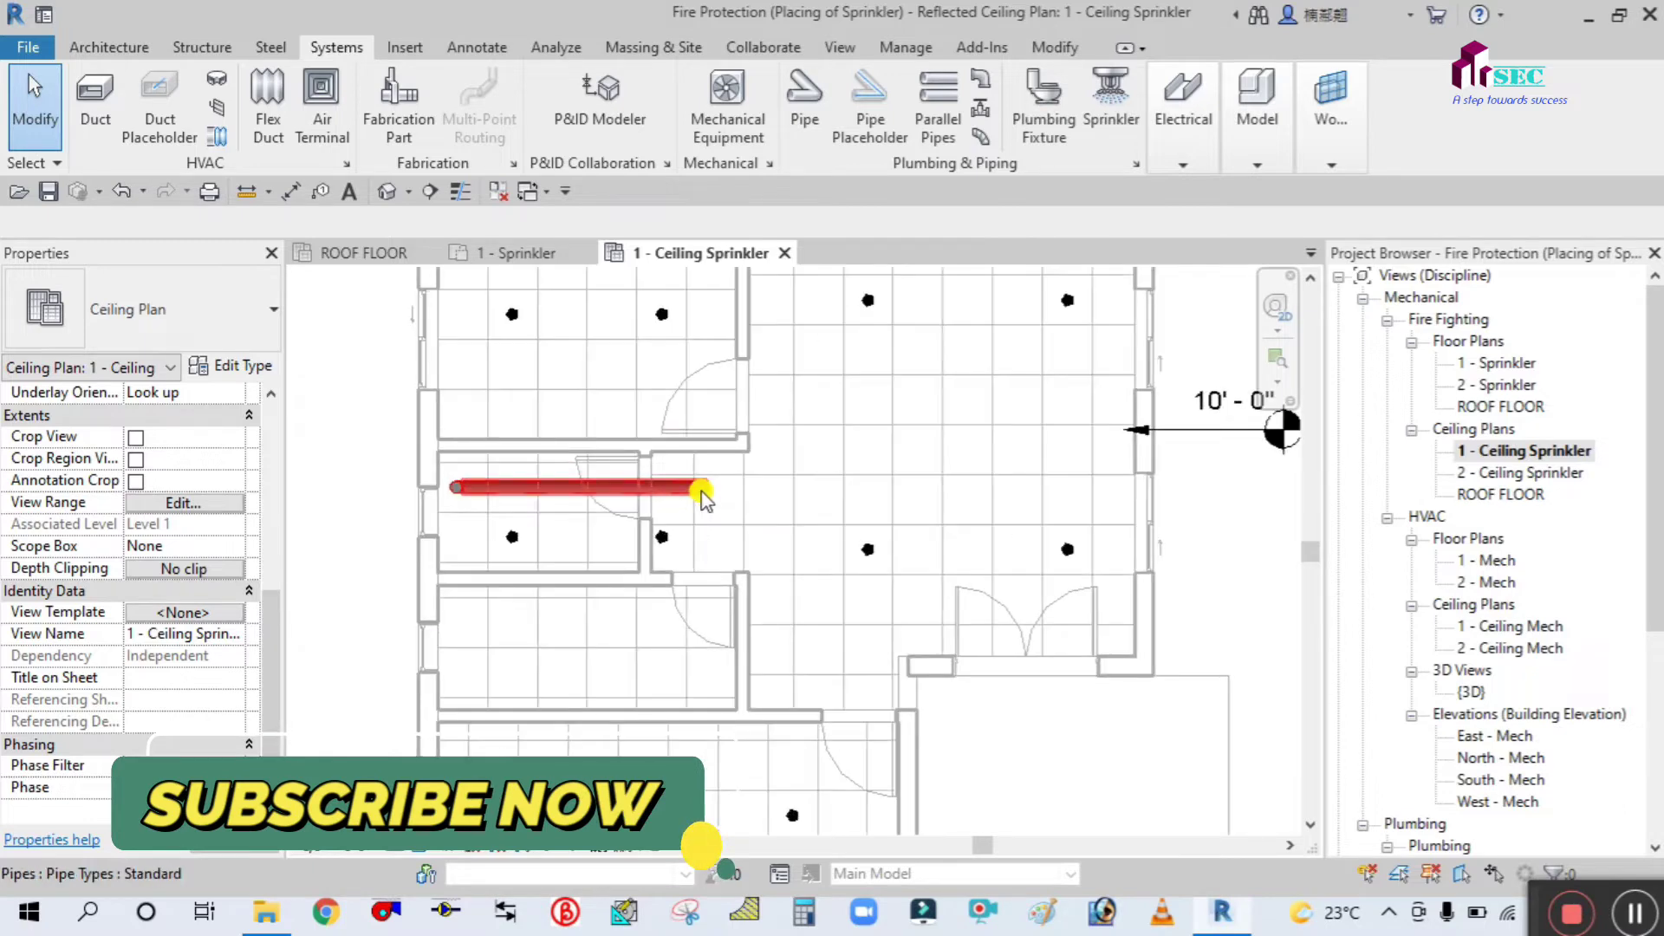
click(704, 489)
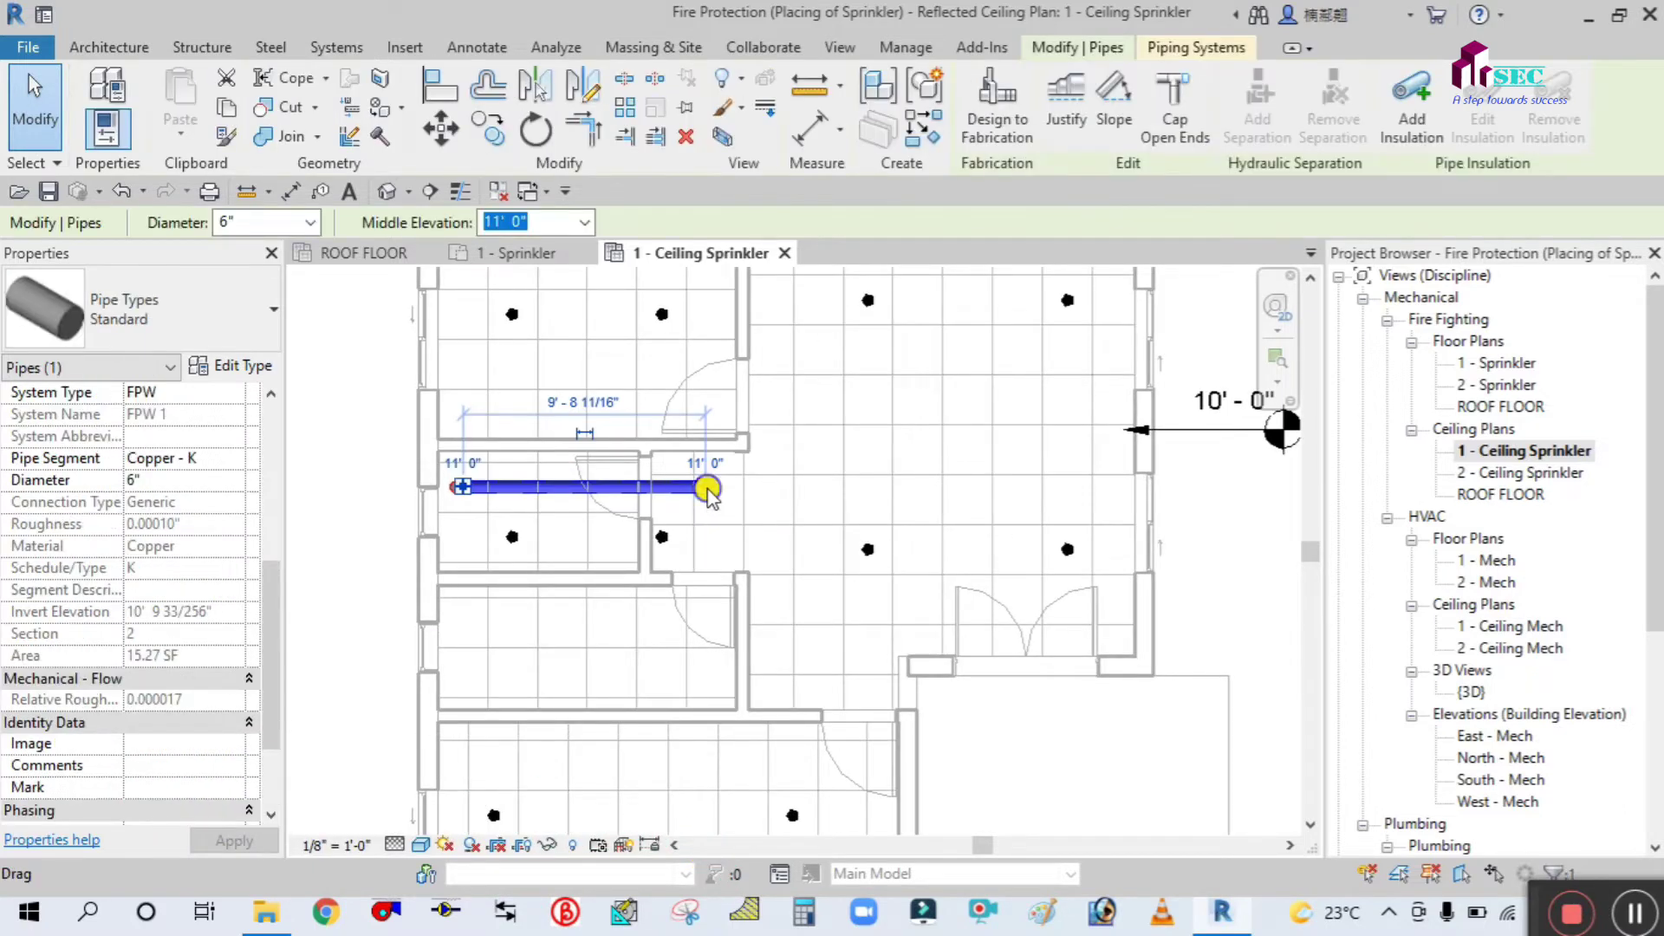
right_click(709, 494)
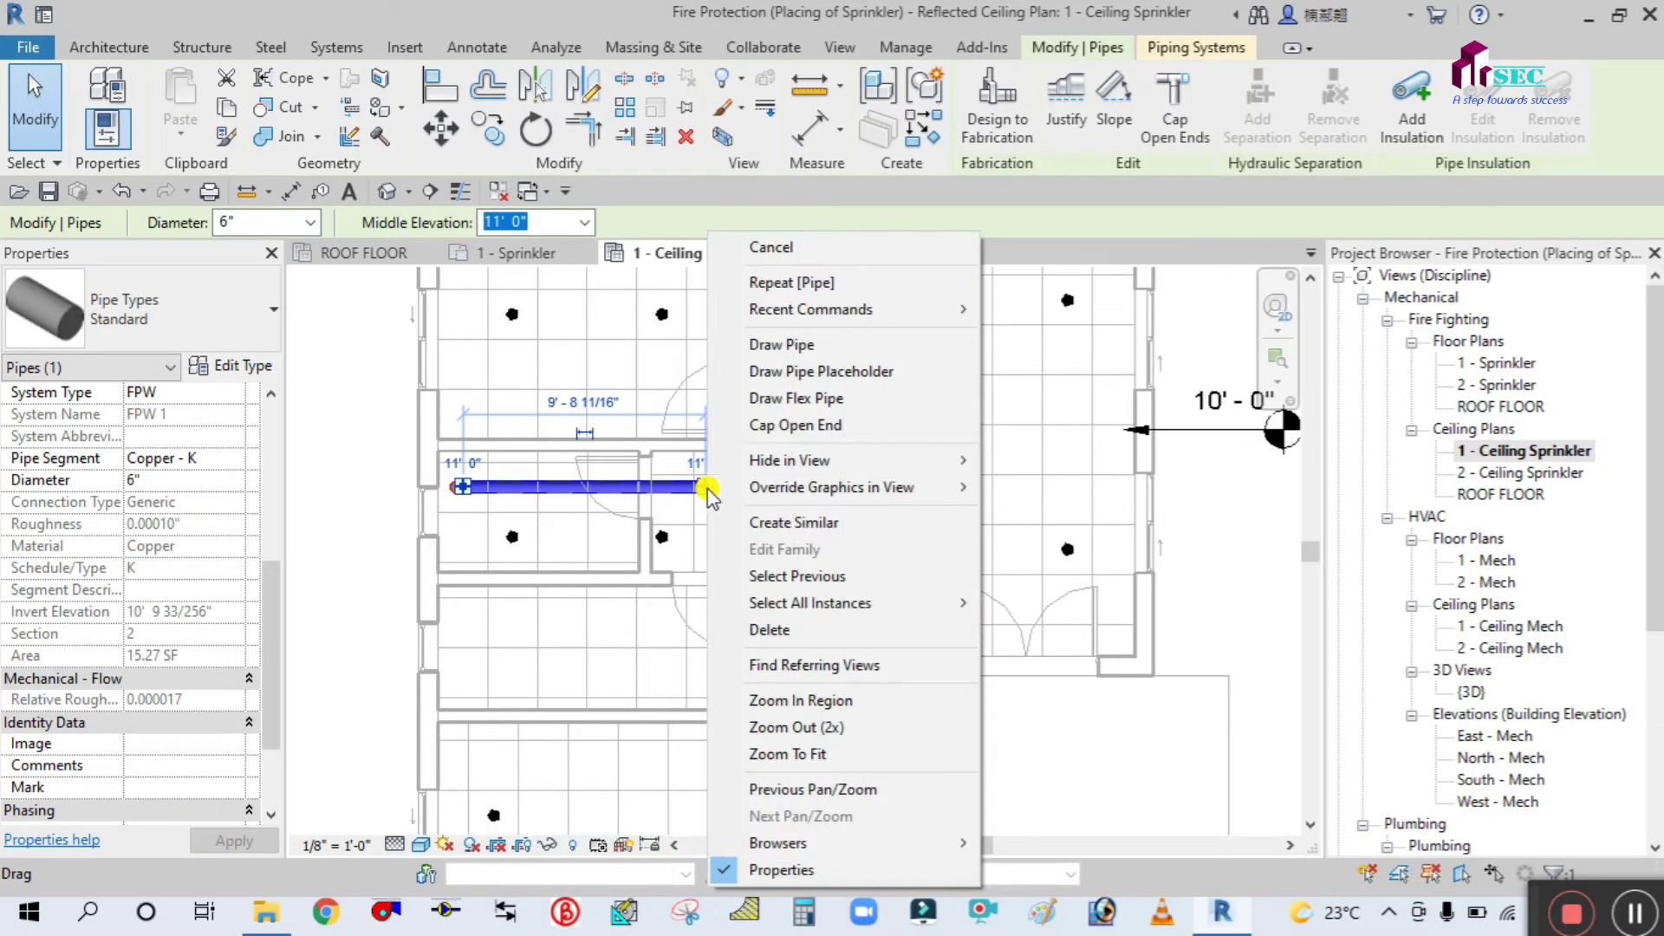
click(762, 524)
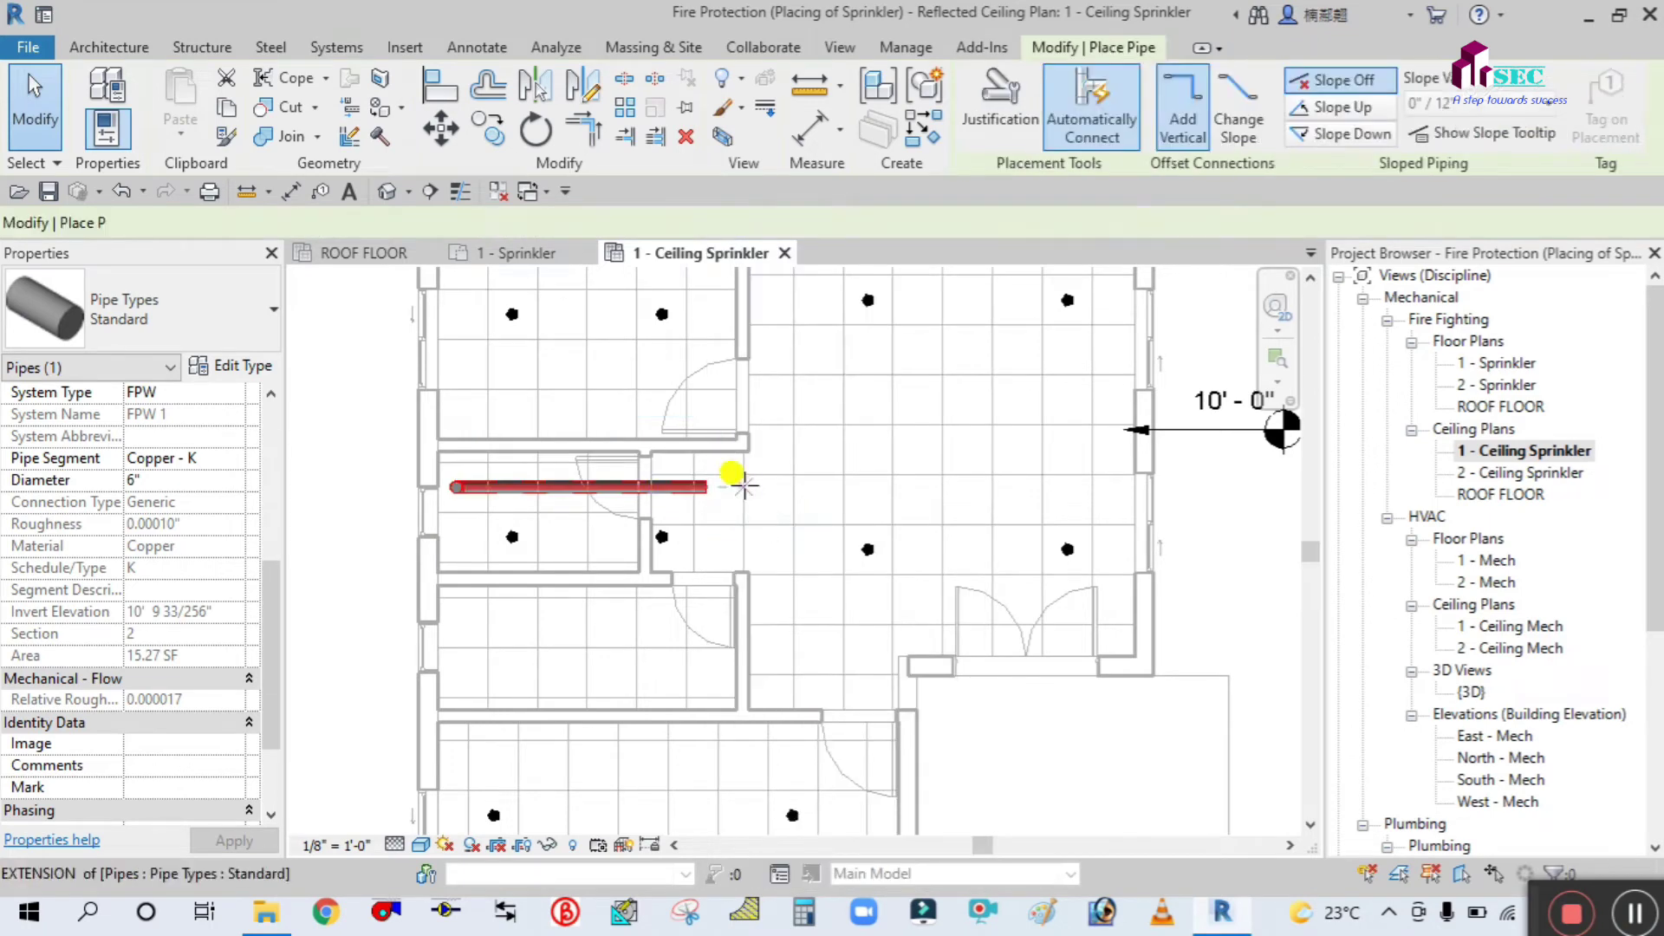
scroll(740, 487, down, 2)
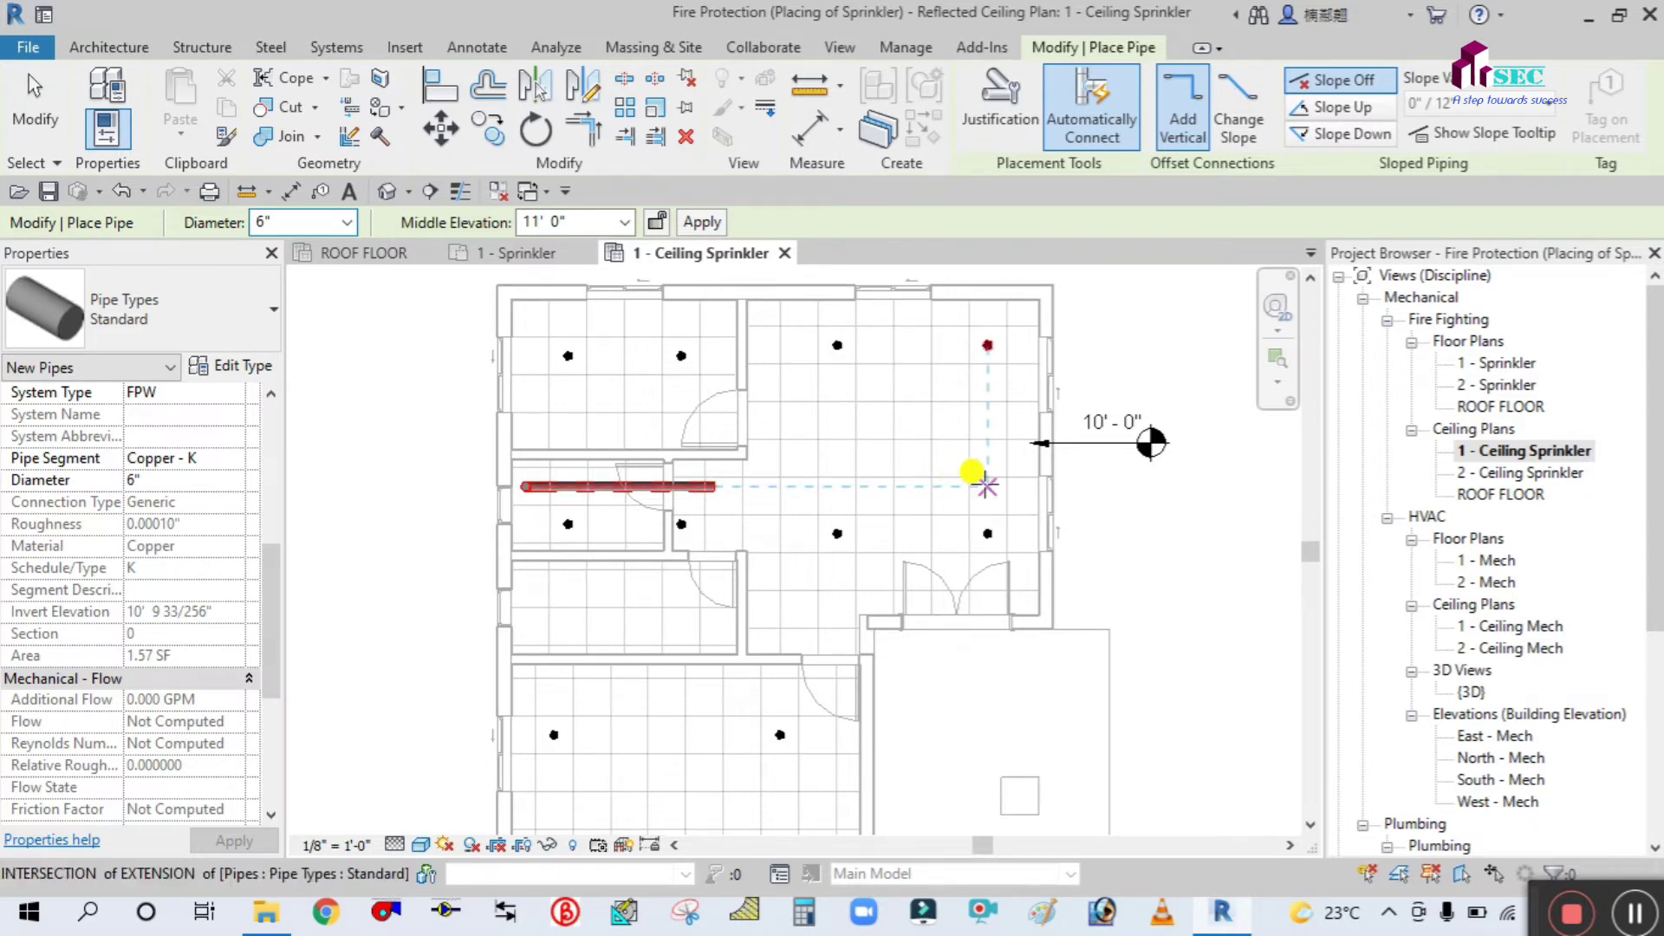
scroll(993, 482, up, 1)
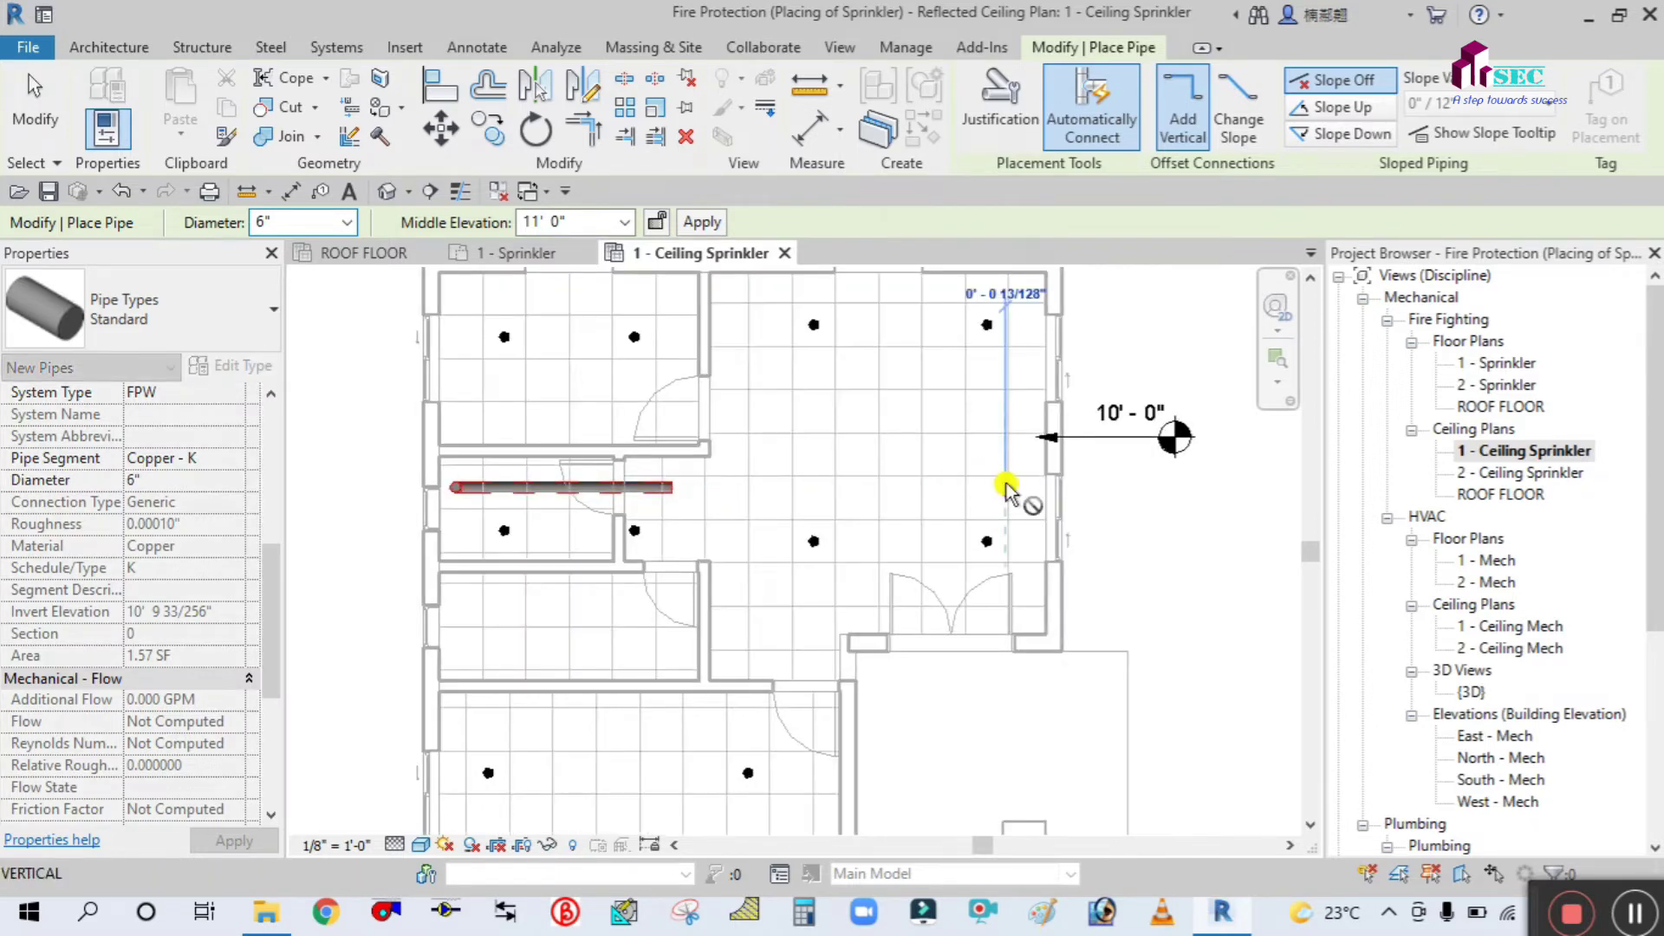
click(969, 471)
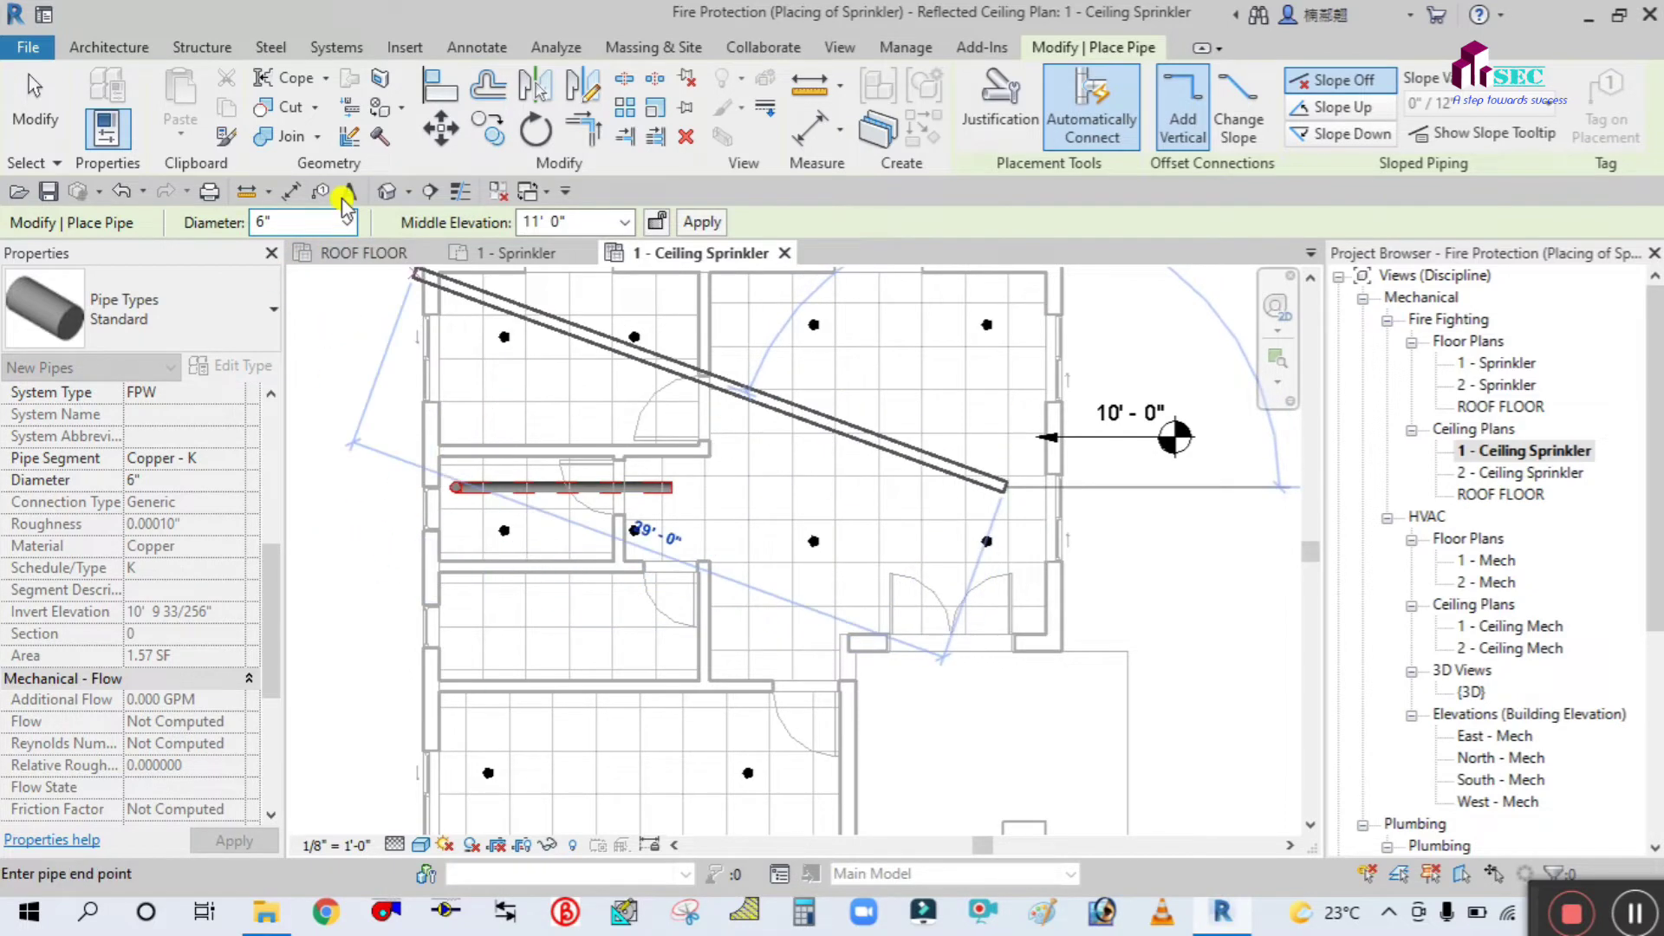
click(31, 95)
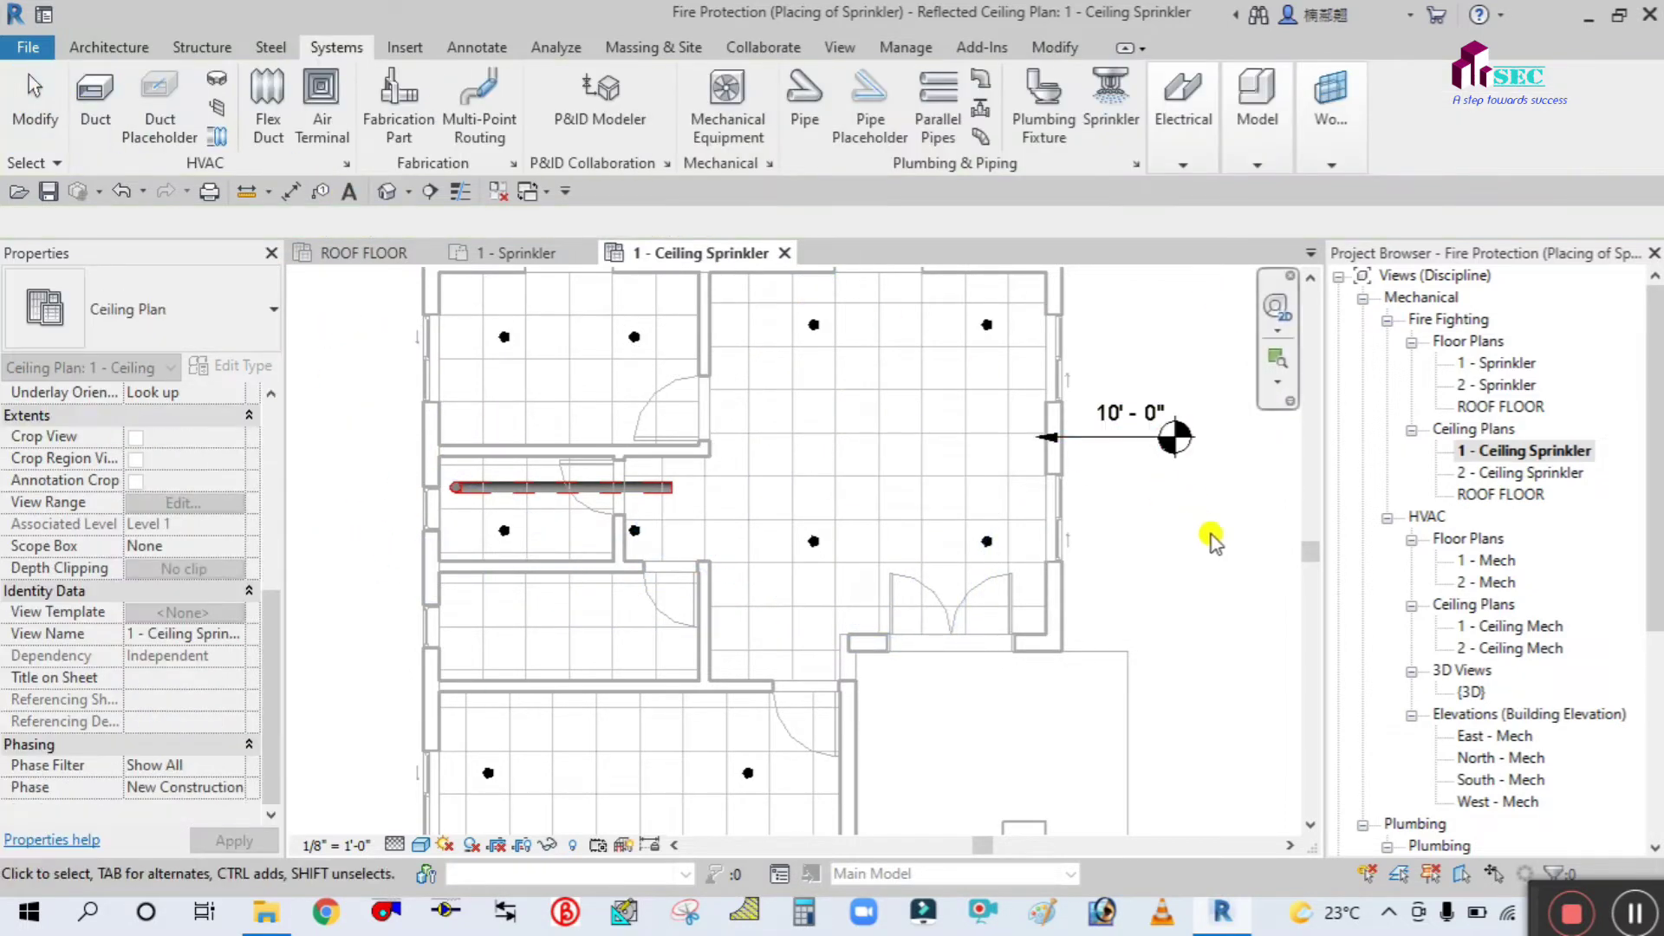
scroll(1235, 561, down, 1)
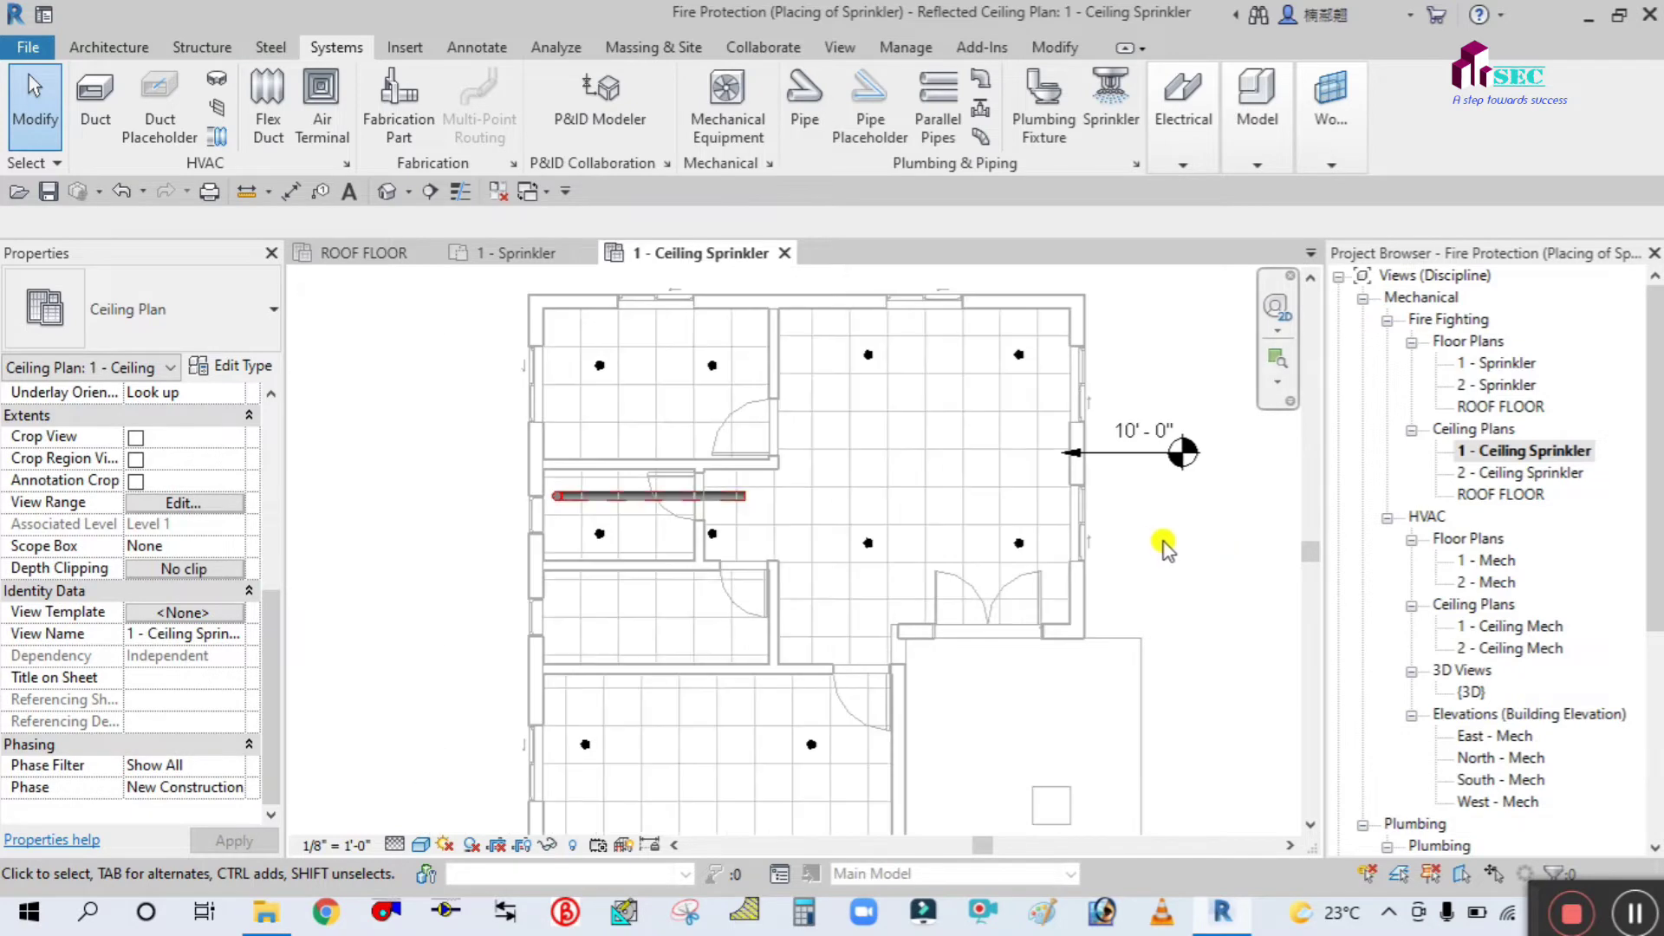
- Continue the short FPW pipe from its end east to the right-hand wall
scroll(698, 496, up, 2)
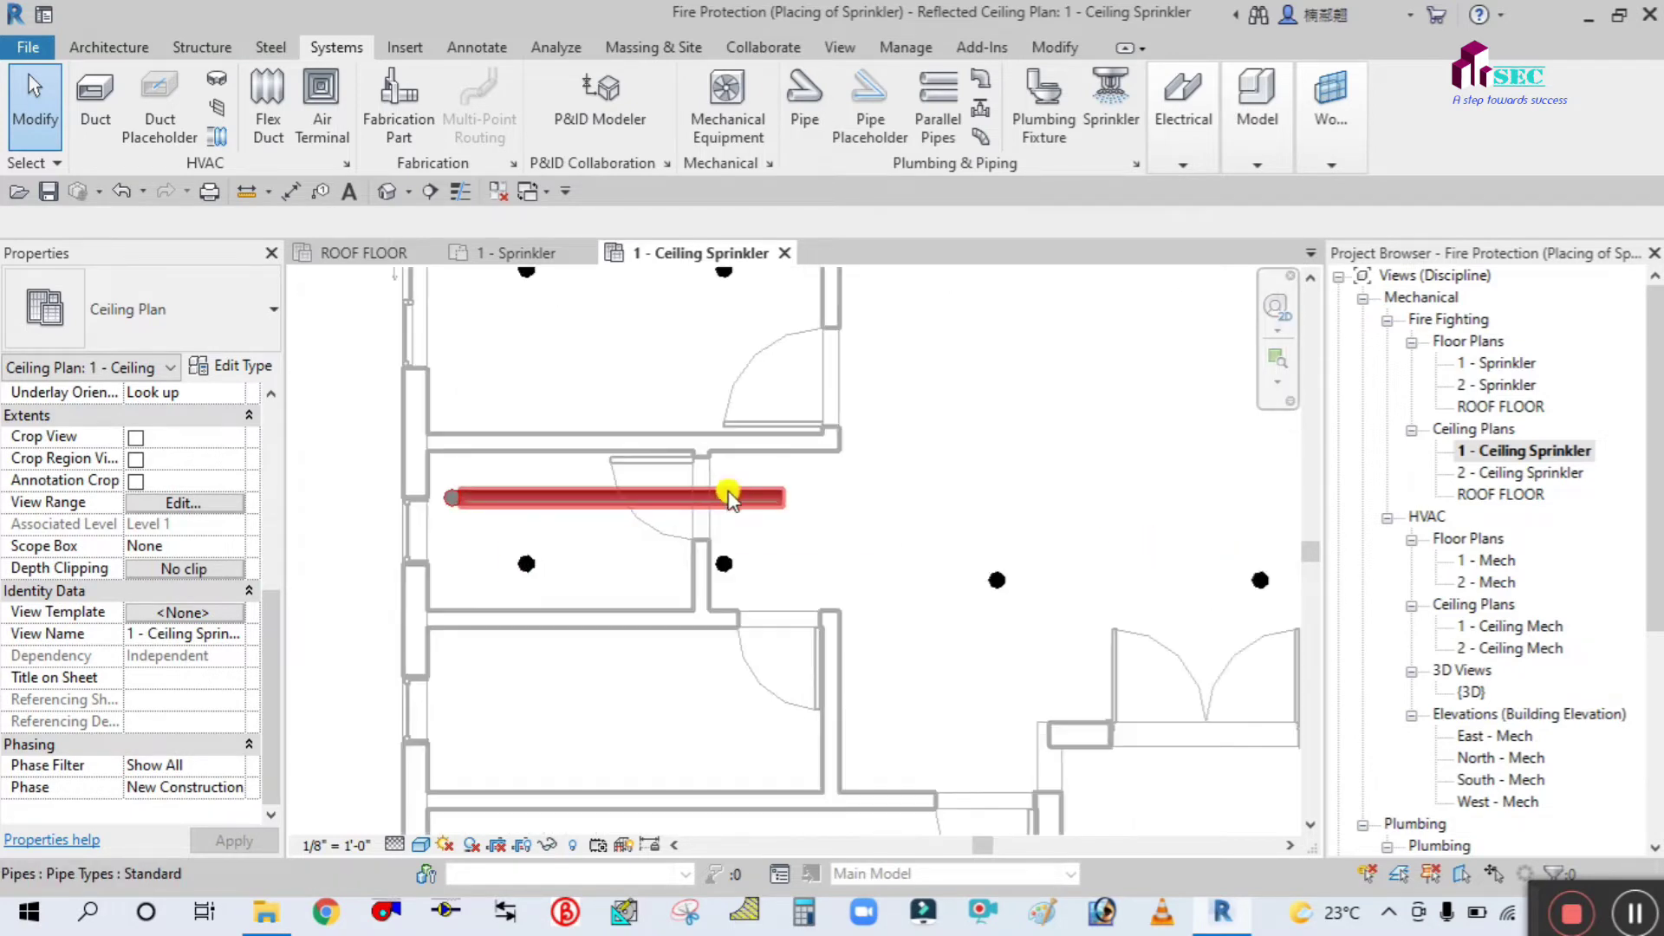
click(763, 501)
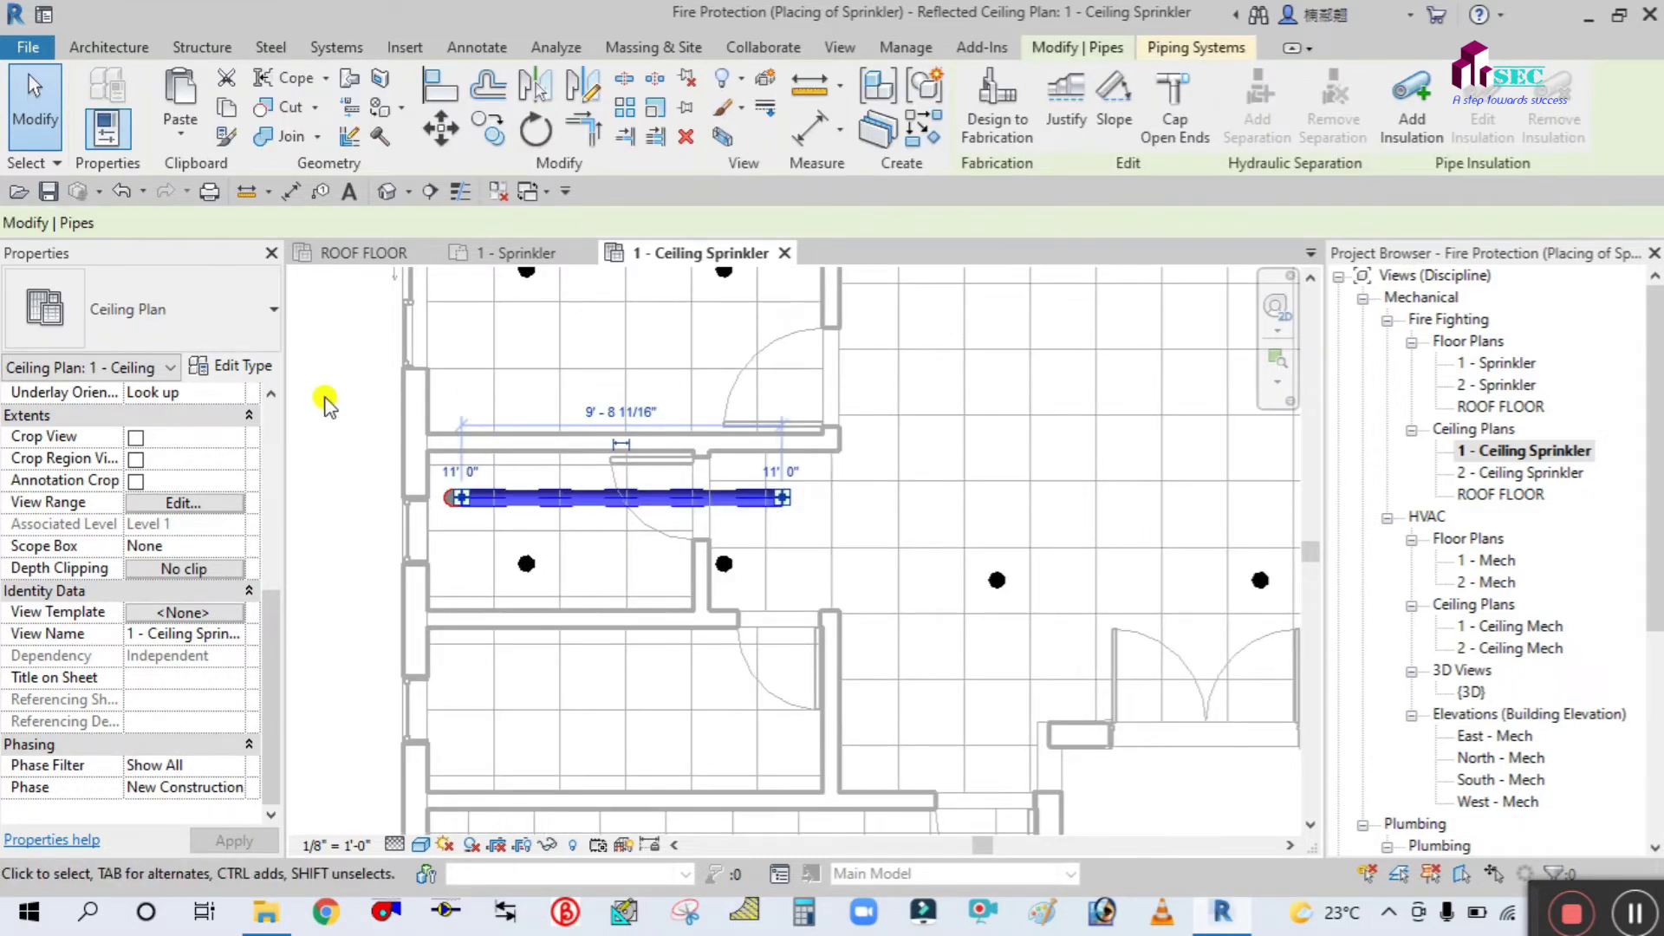
right_click(786, 502)
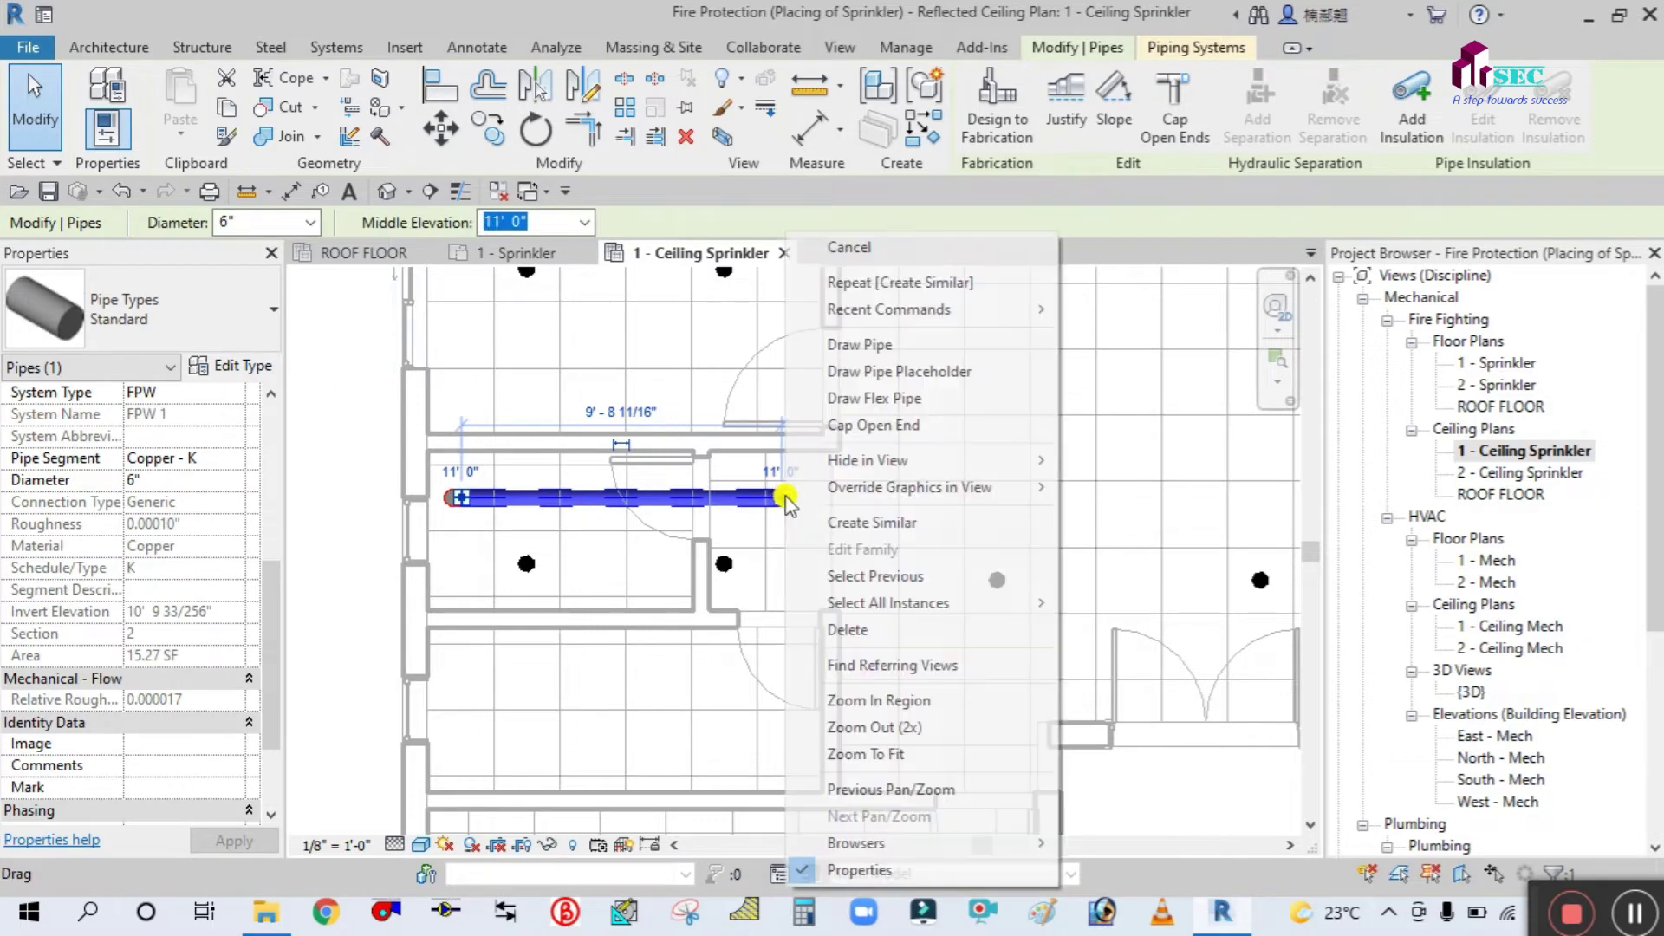
click(845, 345)
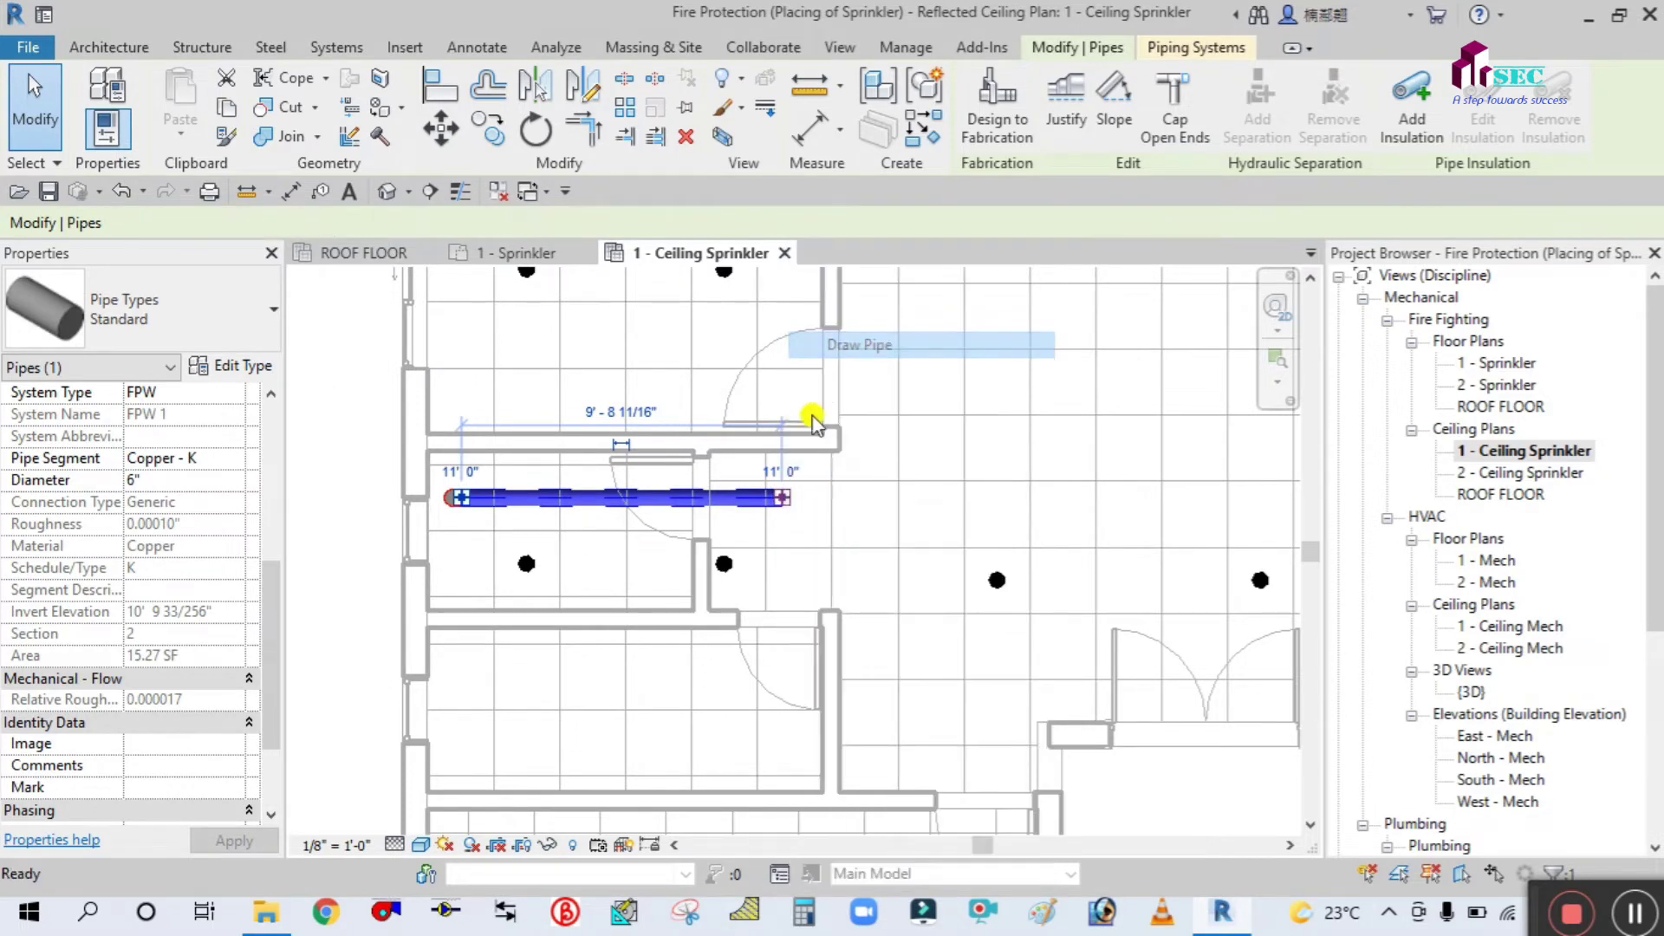
scroll(797, 501, down, 1)
scroll(985, 483, down, 2)
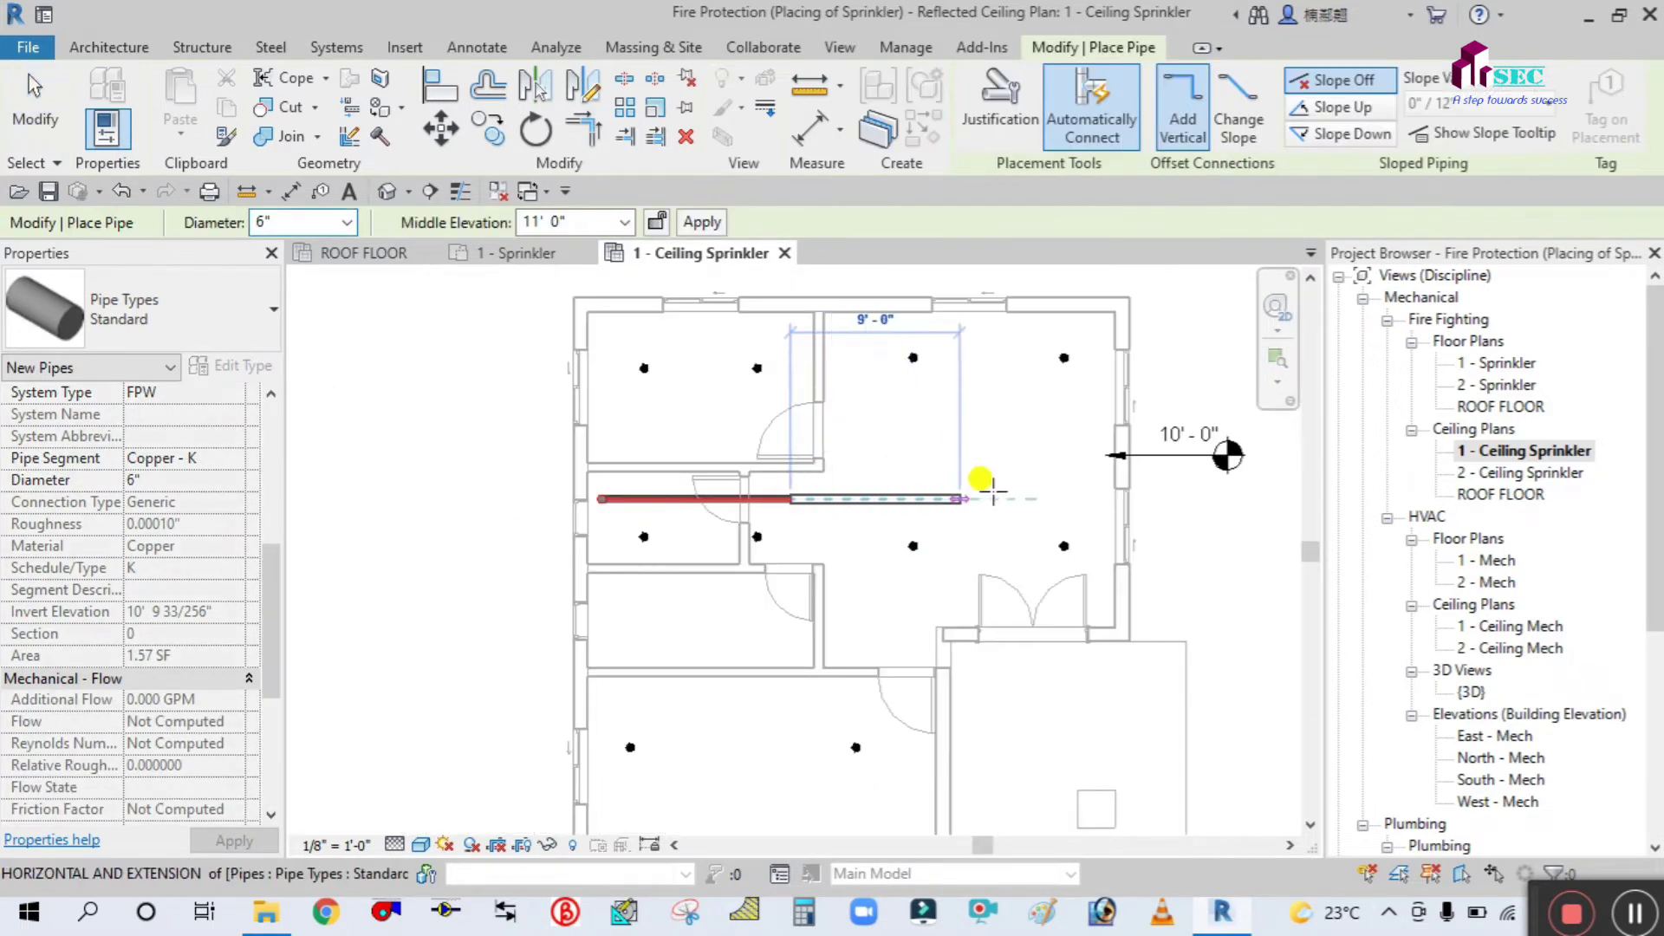
scroll(984, 482, up, 1)
scroll(1066, 485, up, 2)
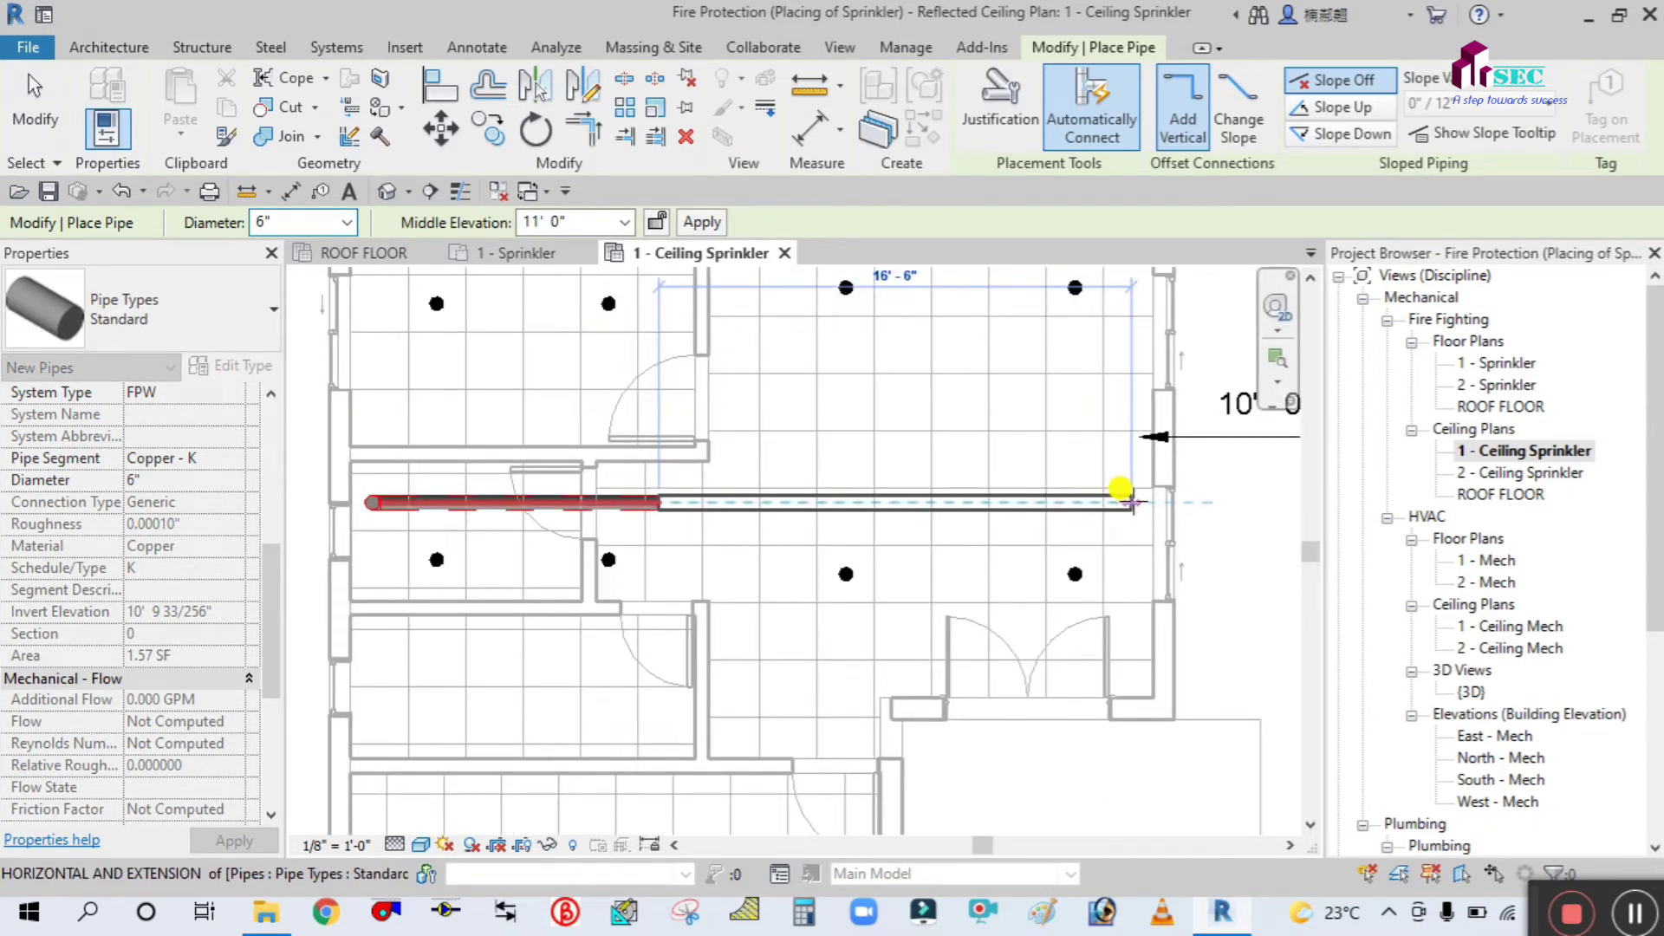
click(1129, 500)
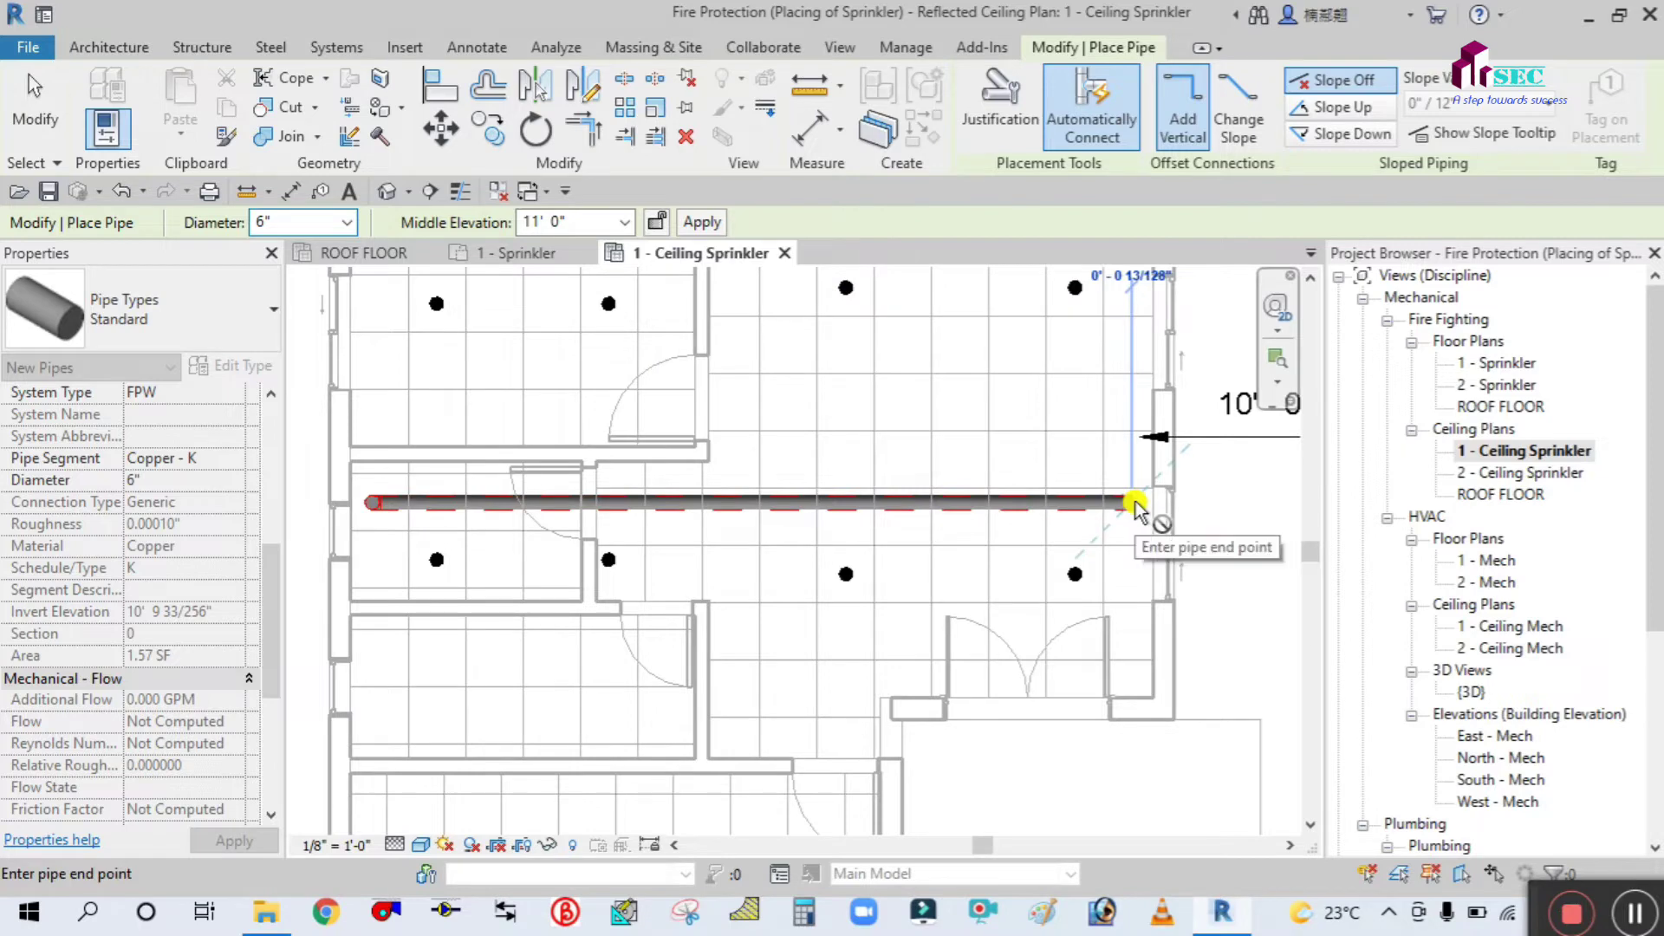
- Stop pipe drawing and review the full-length main across the plan
right_click(1135, 505)
click(1160, 518)
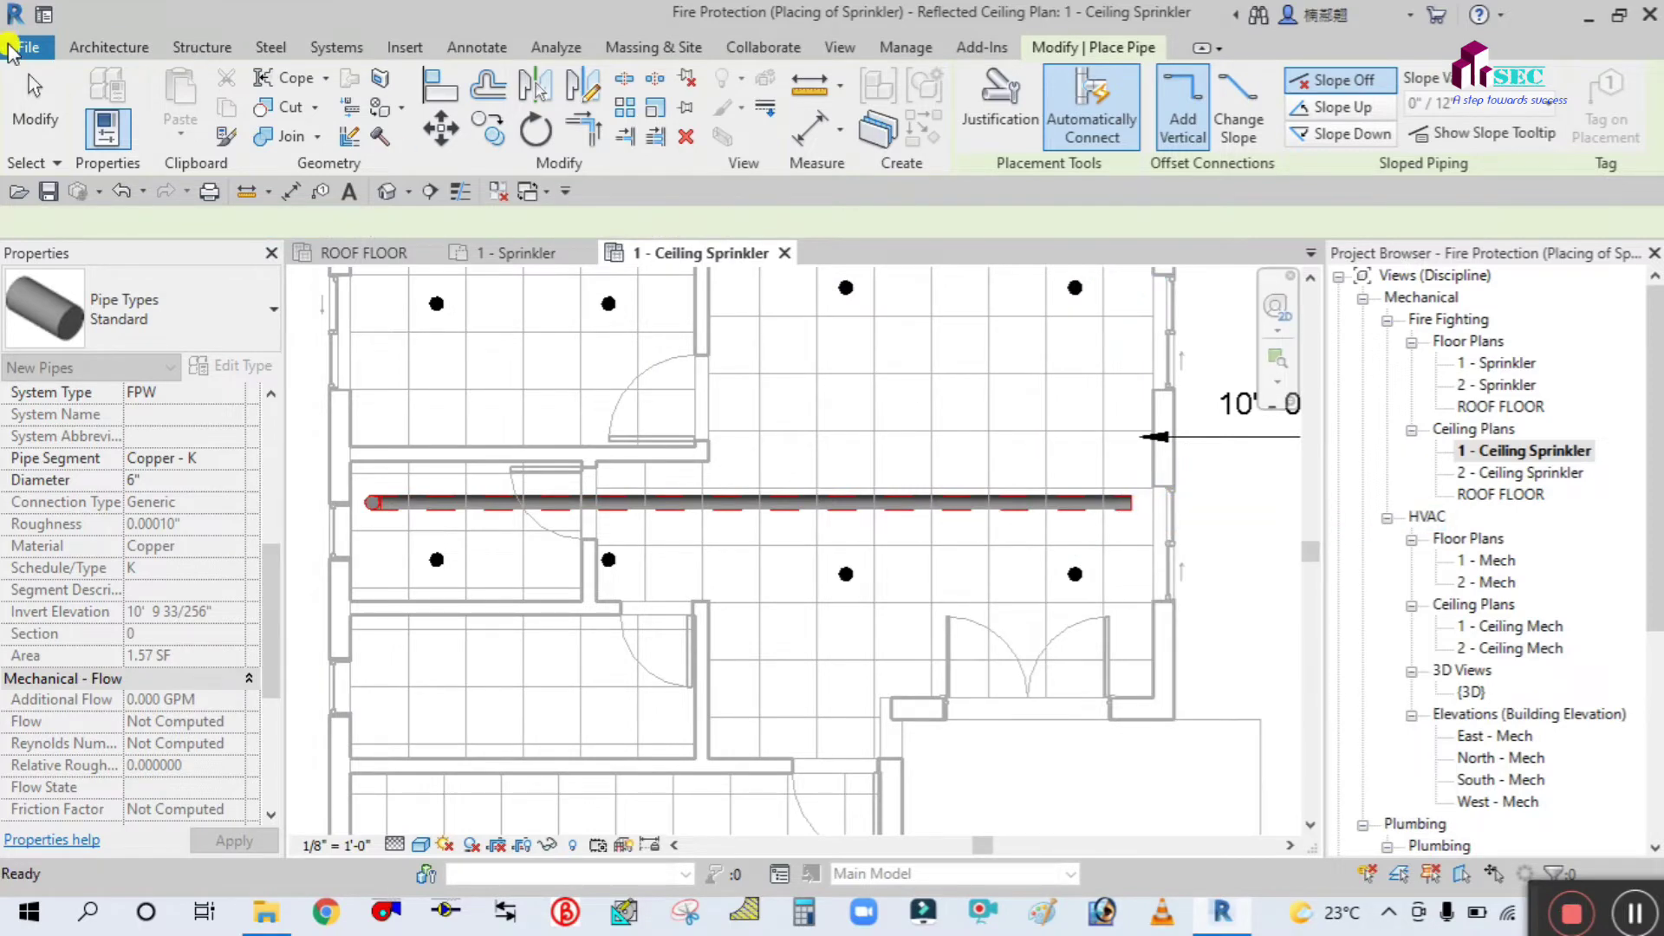
key(Escape)
scroll(958, 388, down, 2)
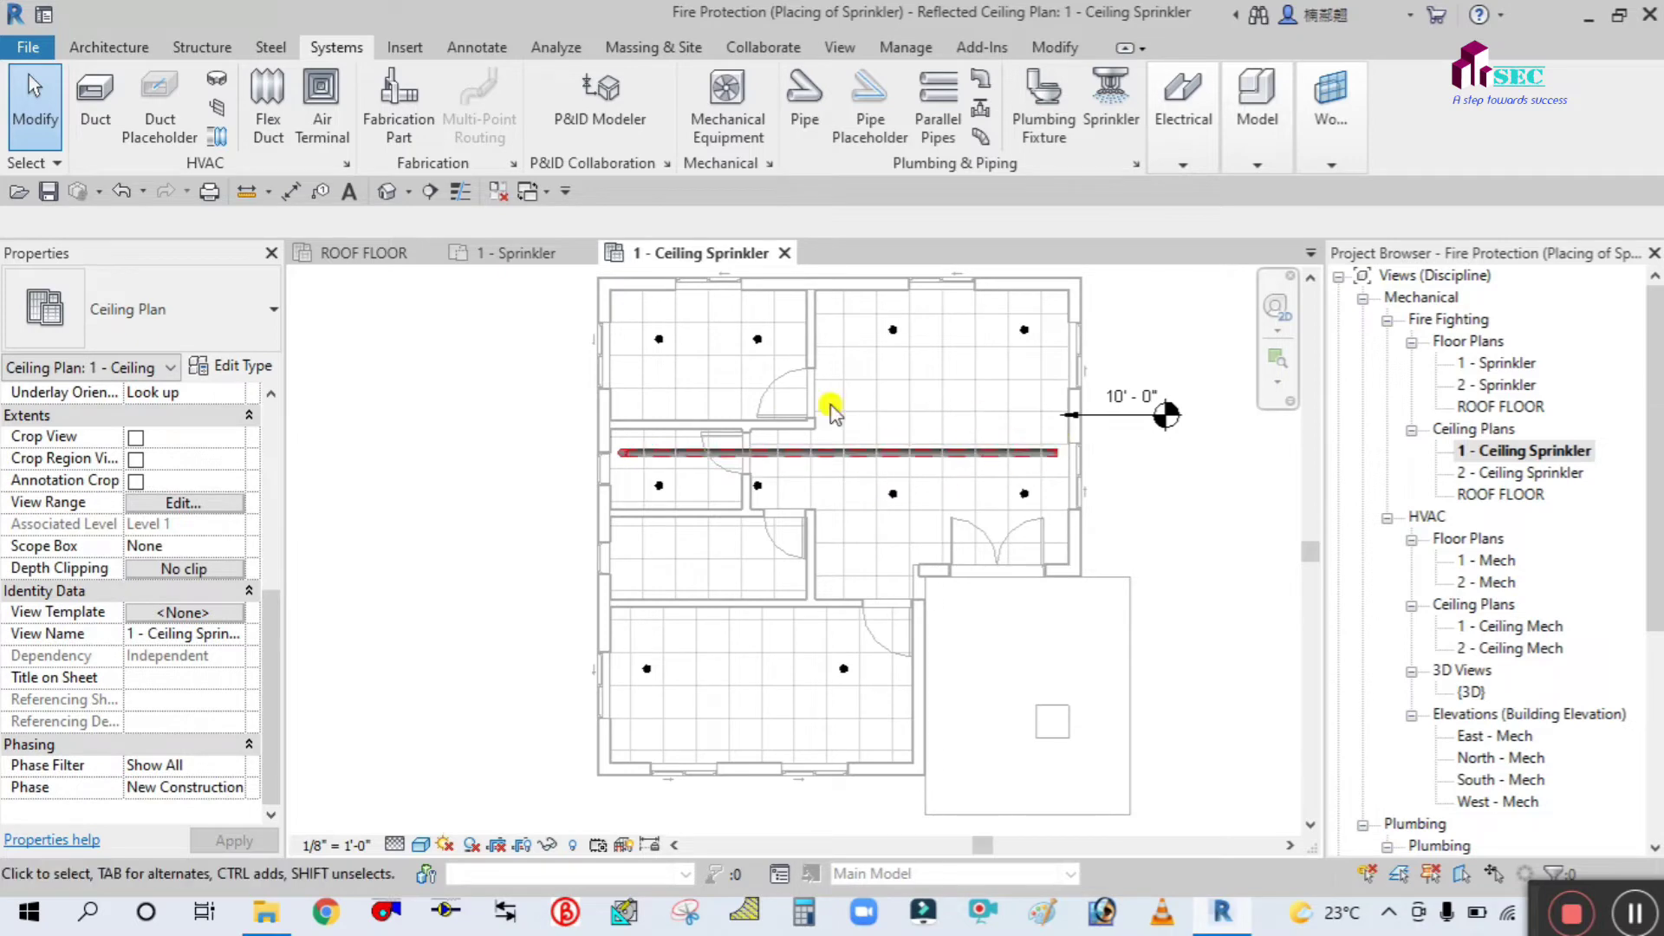
scroll(838, 501, up, 2)
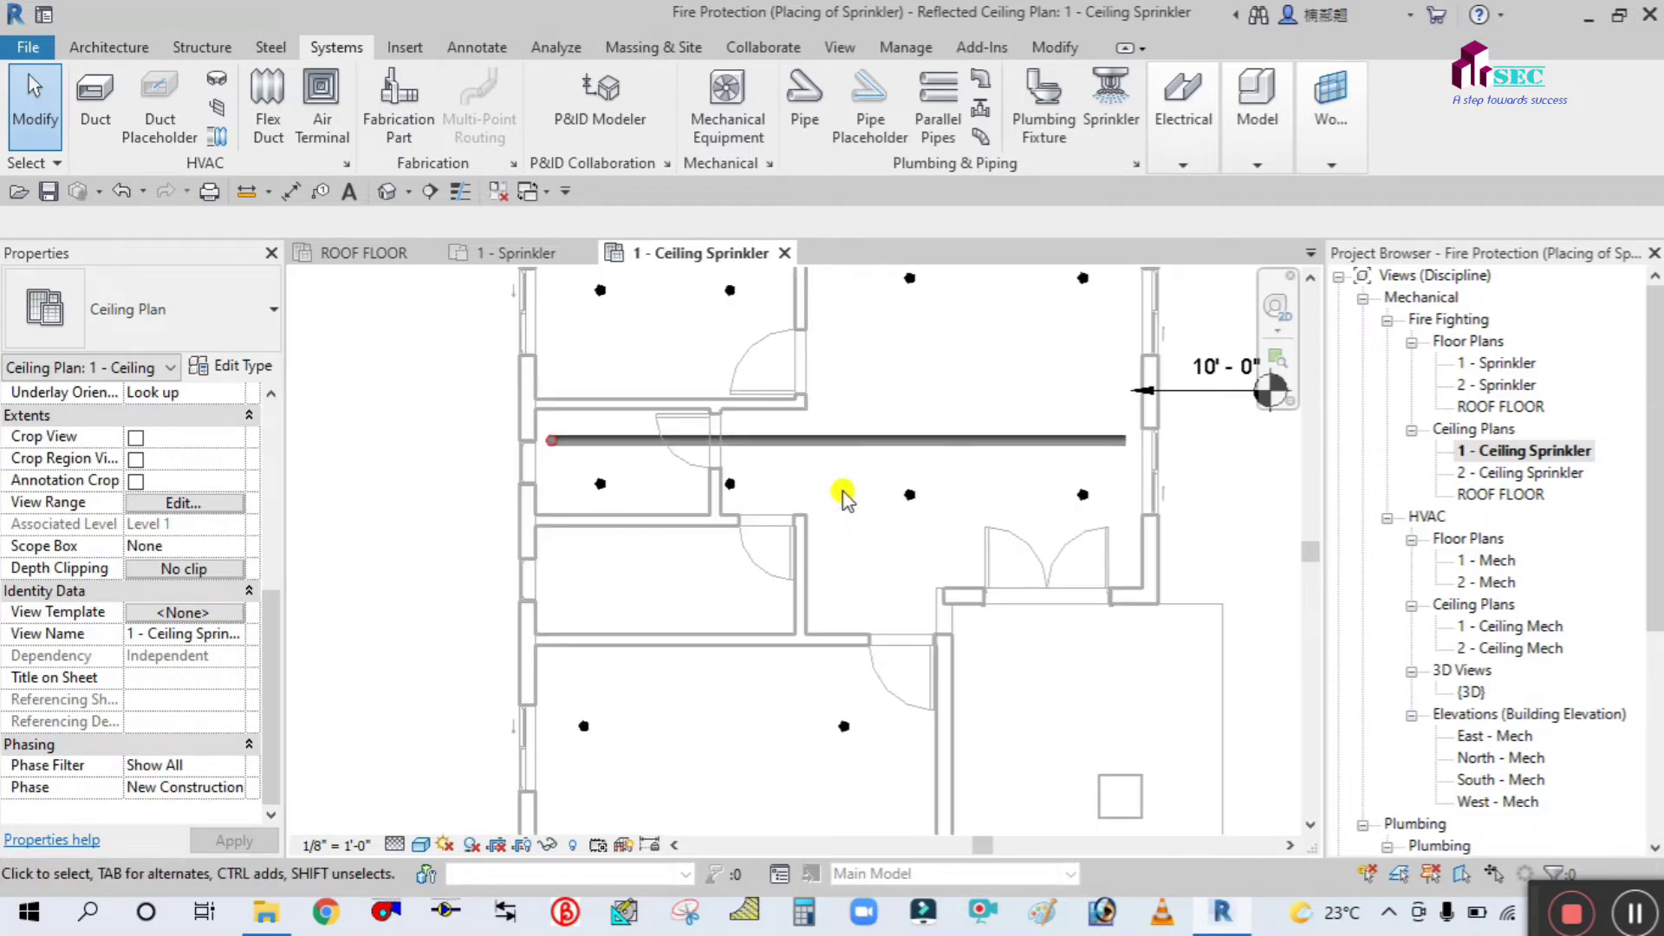
scroll(844, 481, down, 2)
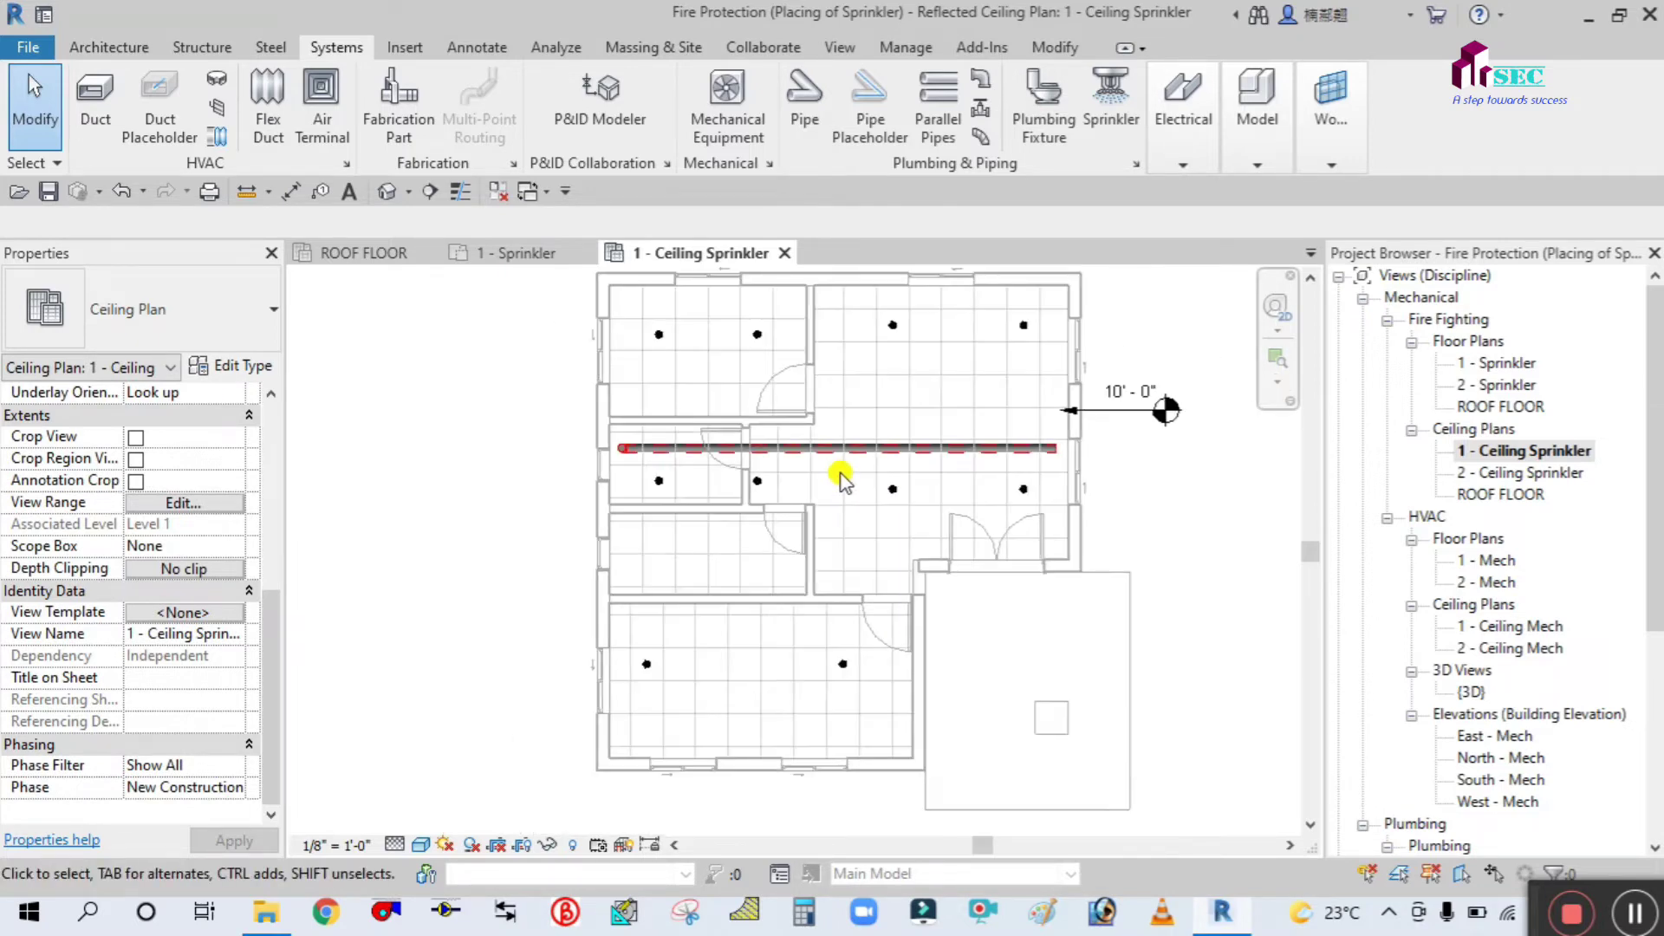
scroll(932, 364, up, 1)
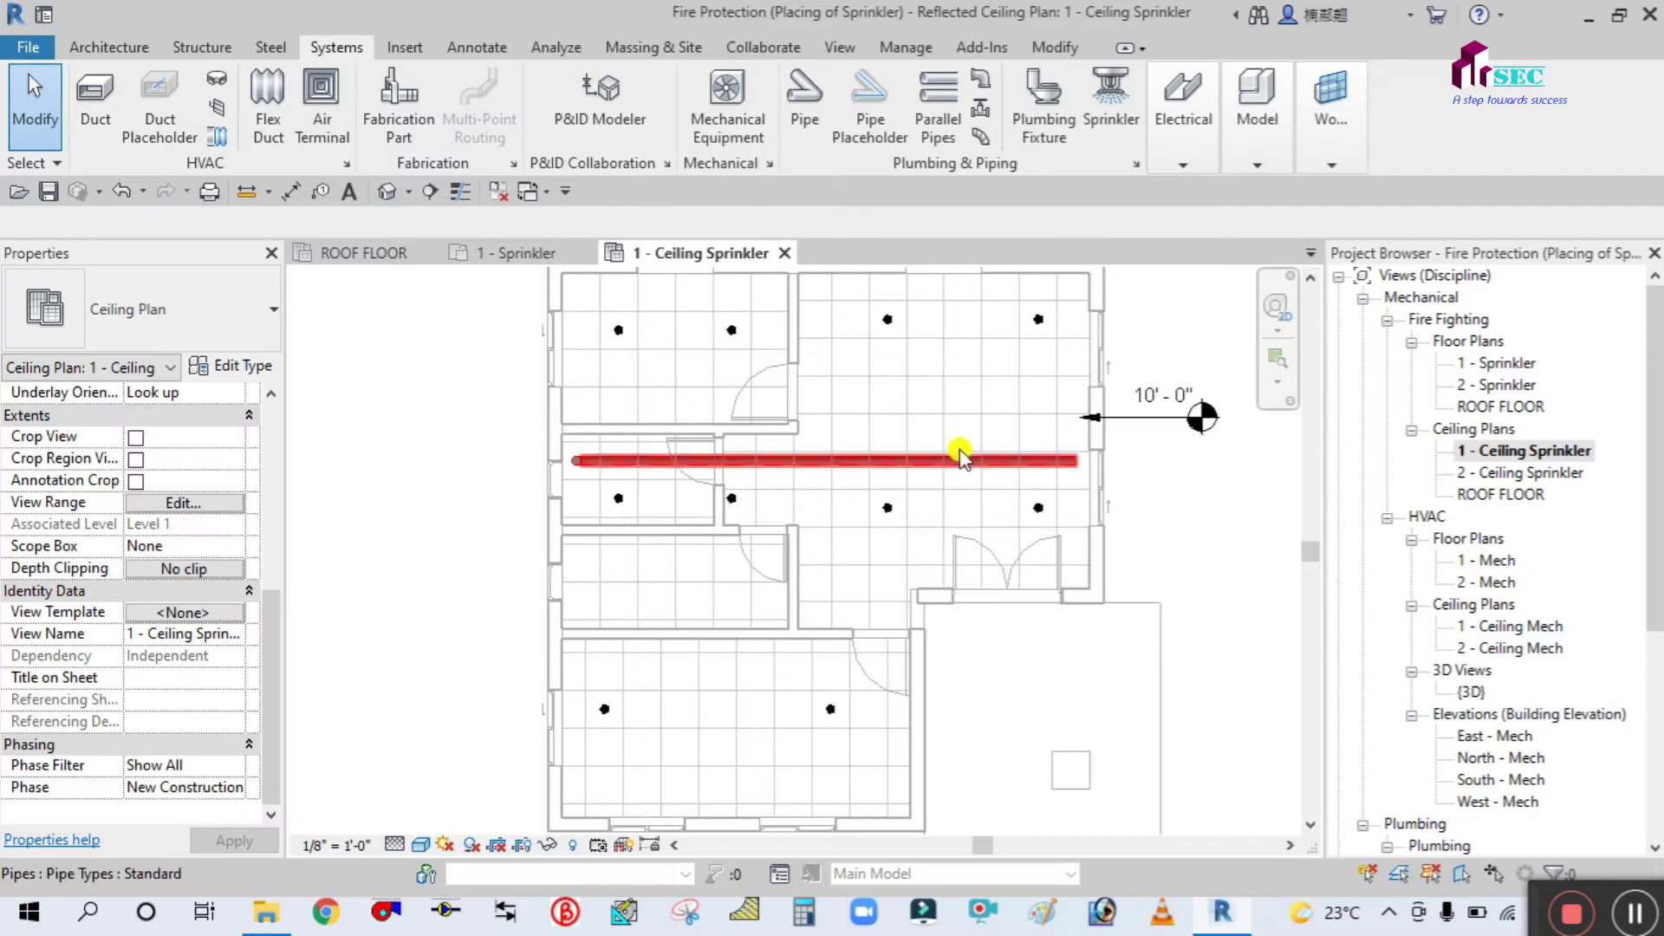
- Draw a matching 6" FPW branch north from the main
click(965, 459)
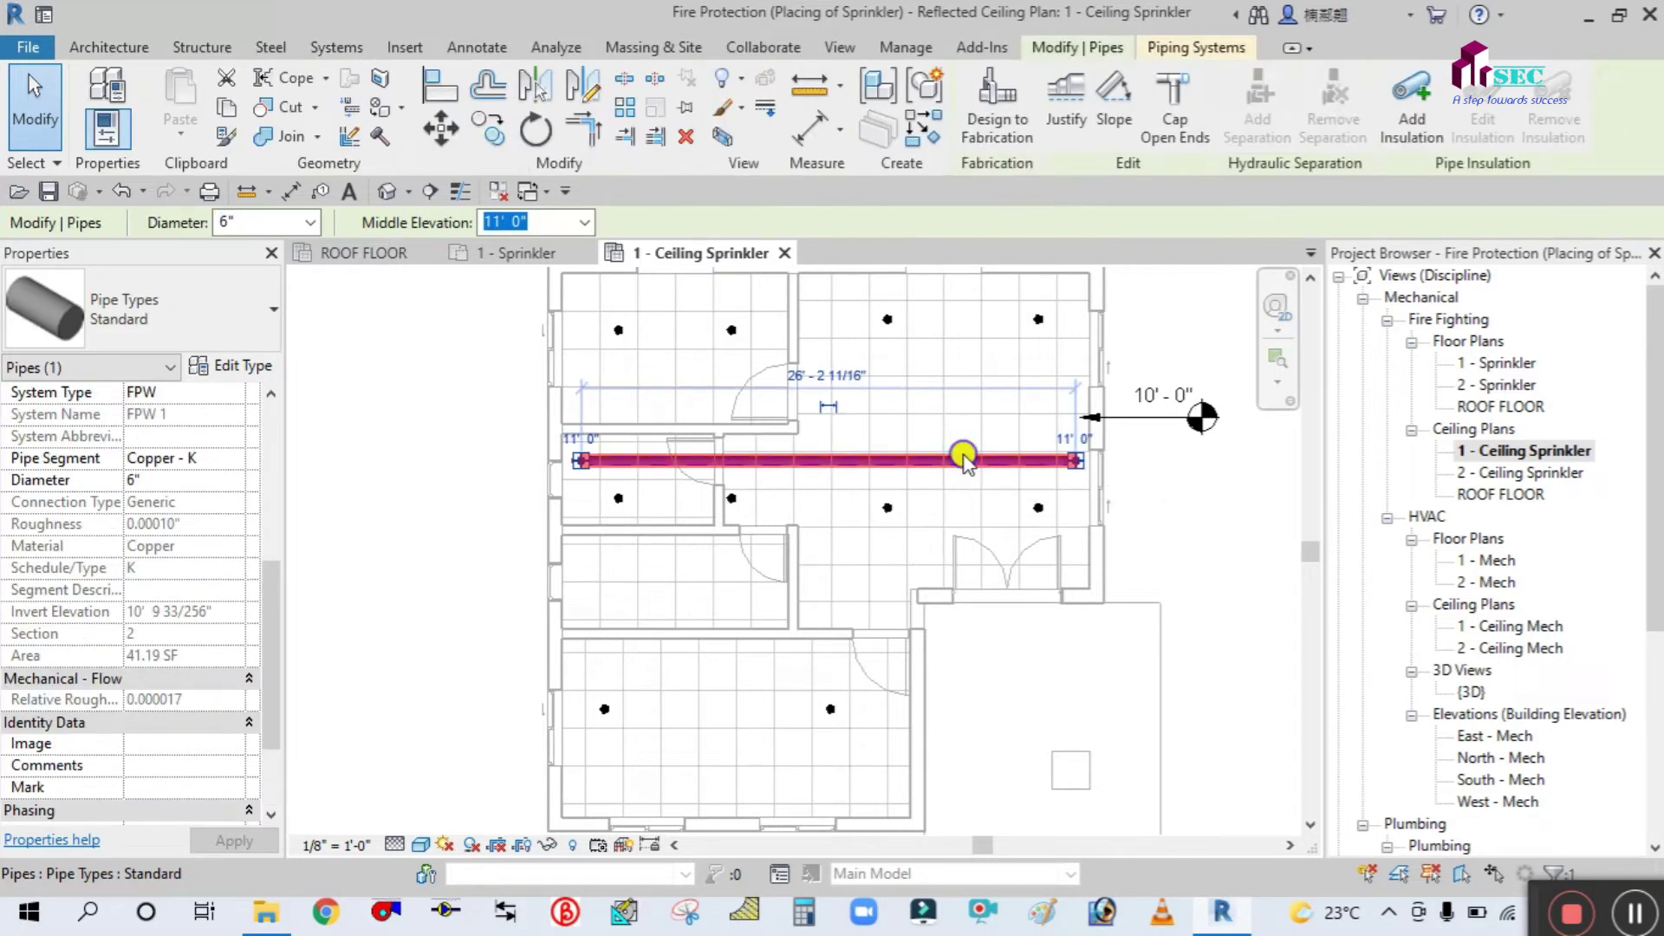
right_click(960, 457)
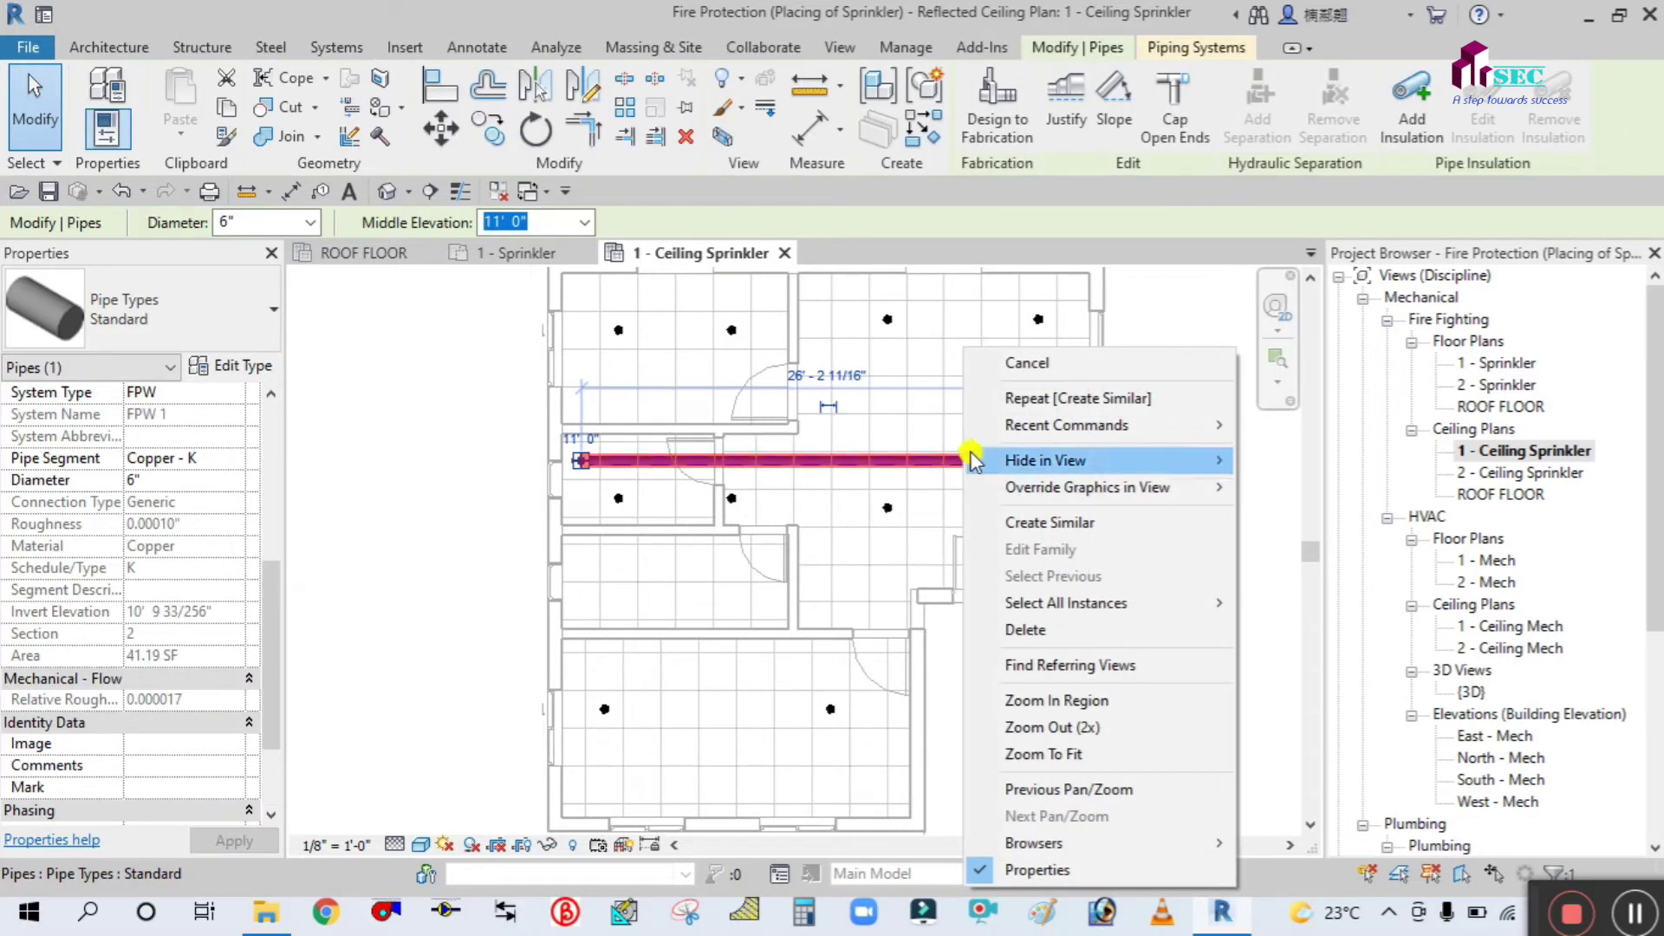
click(1034, 522)
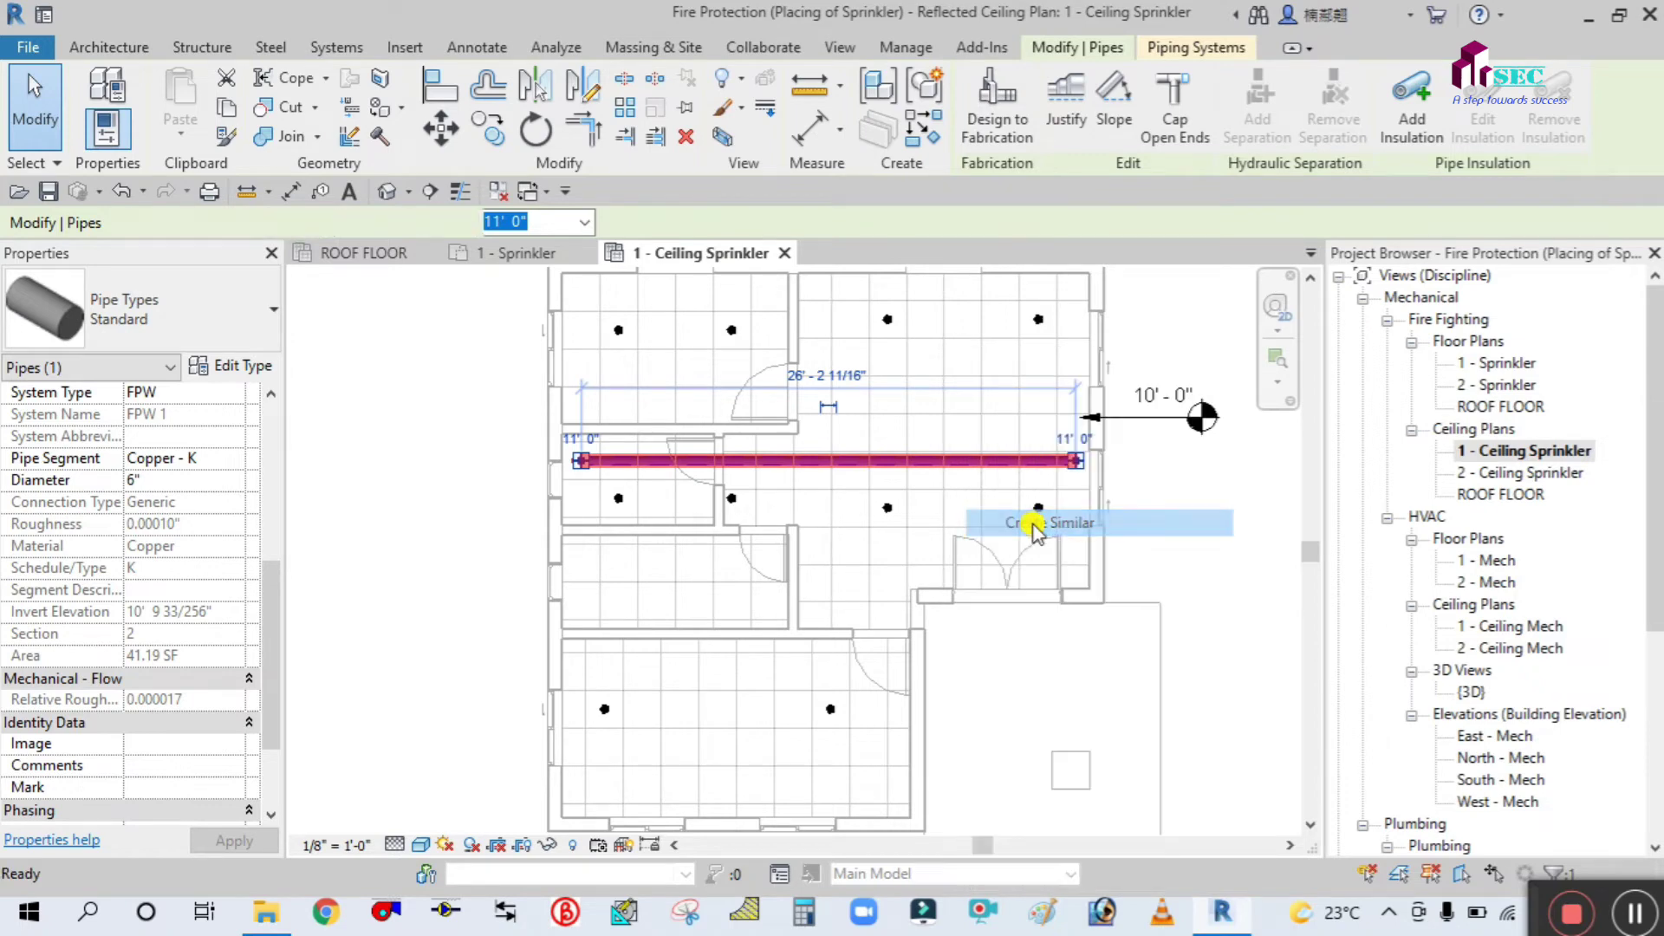
click(960, 457)
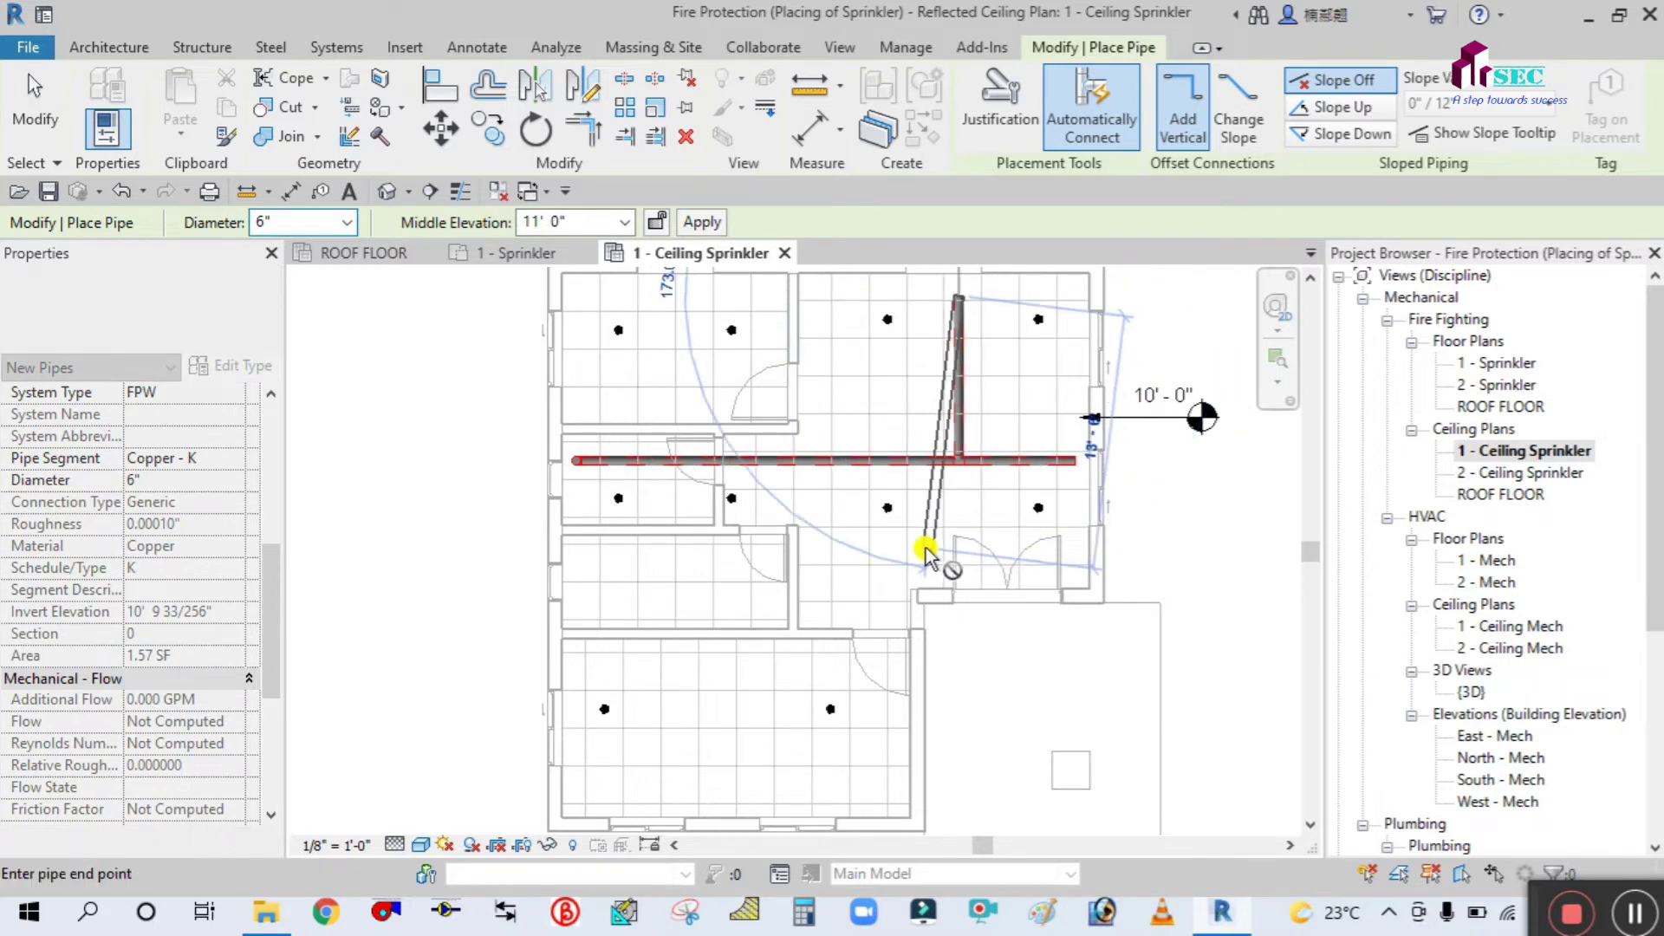
right_click(901, 377)
click(945, 392)
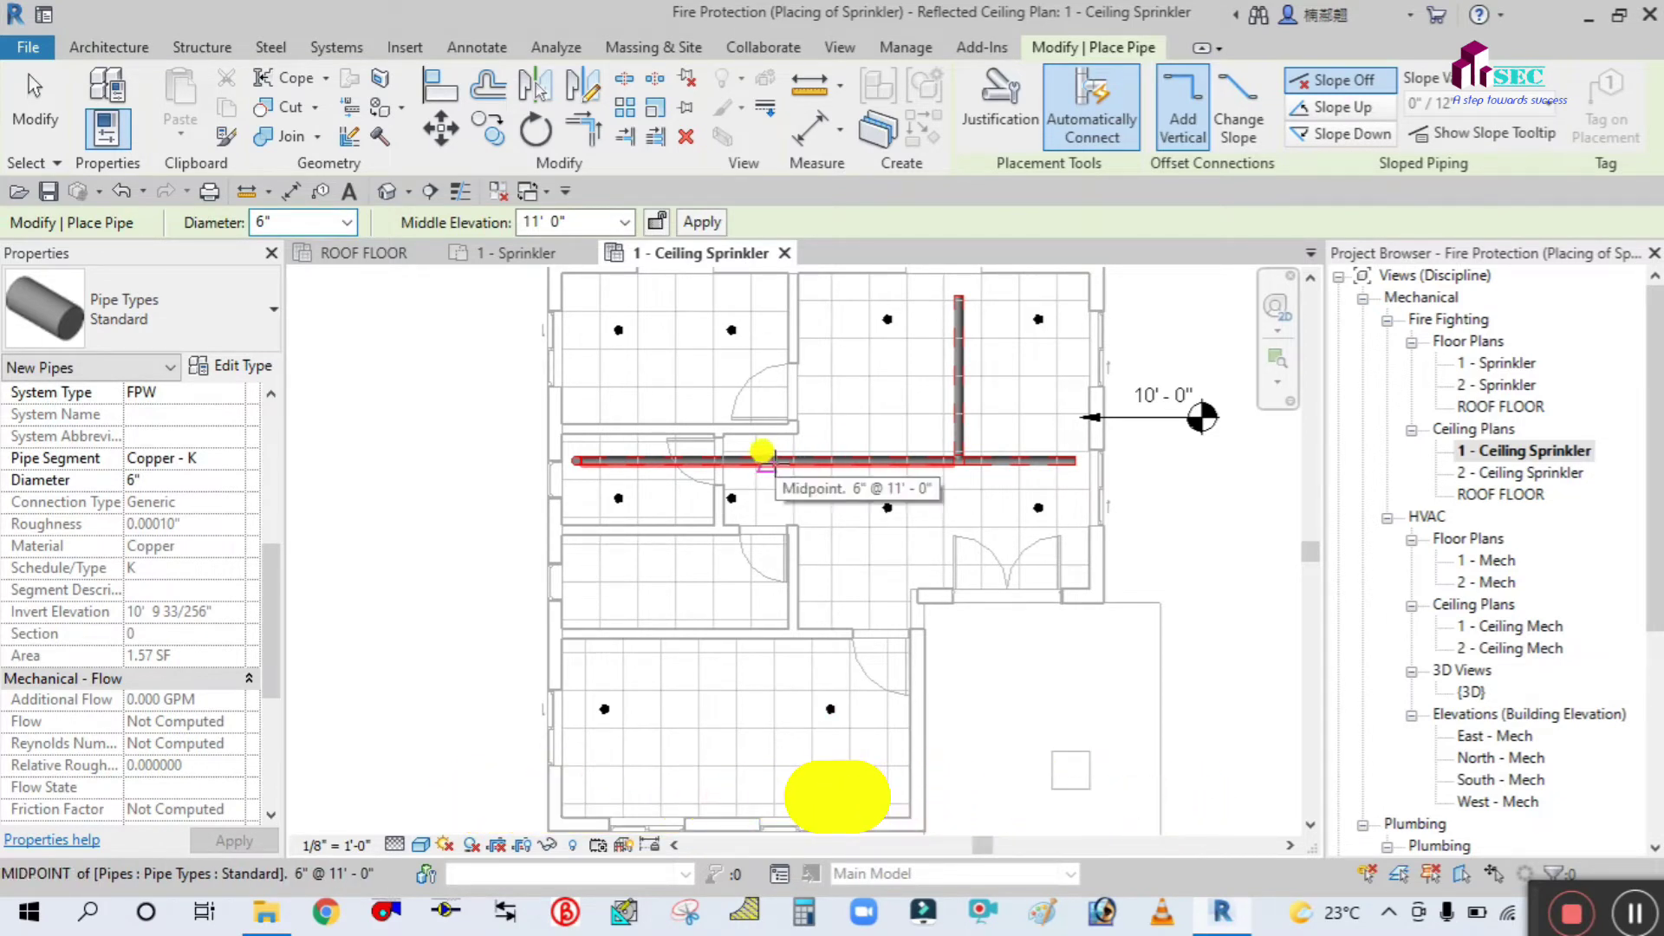
- Draw a second branch south from the main's midpoint, then view the whole layout
click(768, 460)
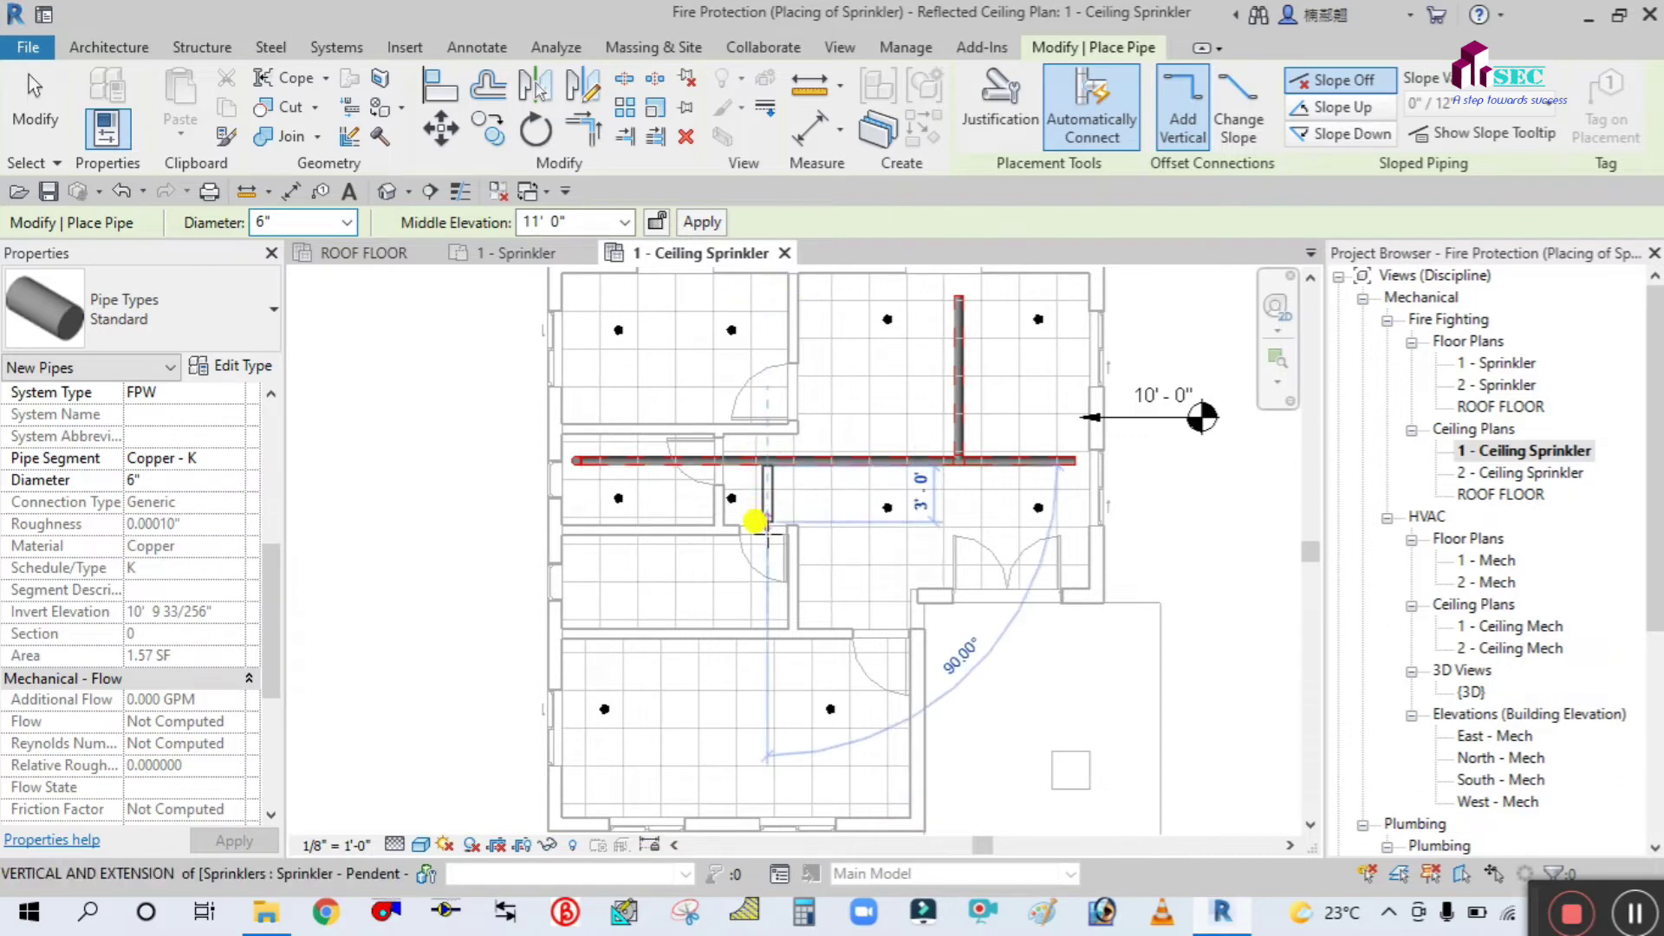
scroll(767, 771, up, 2)
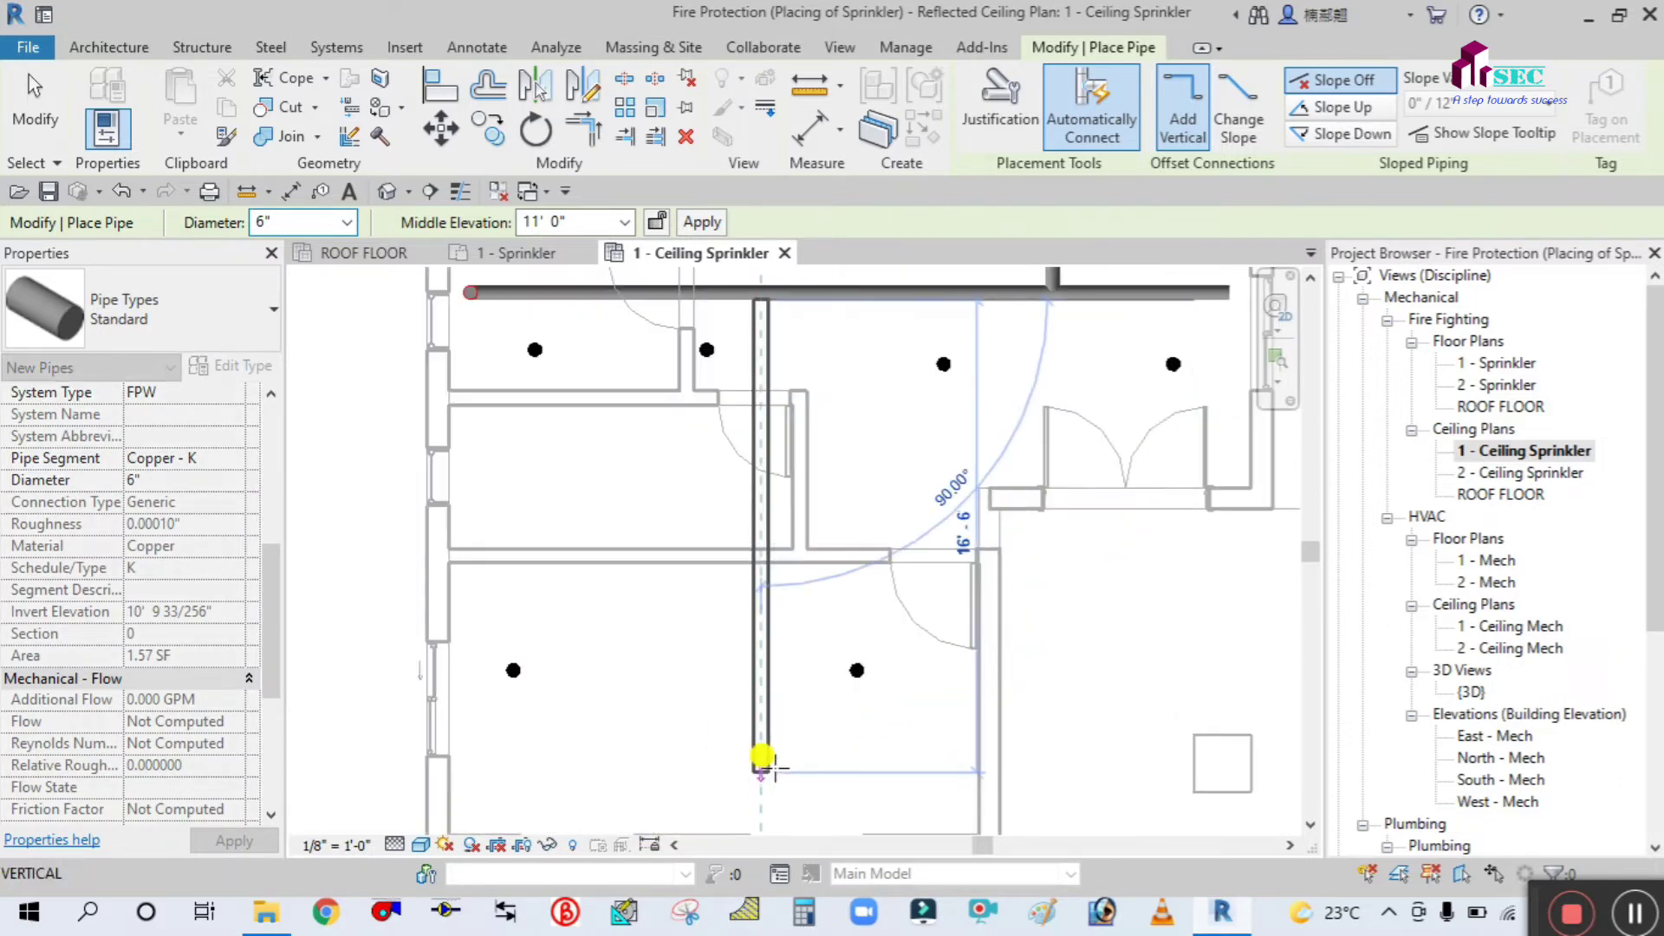
scroll(761, 743, up, 1)
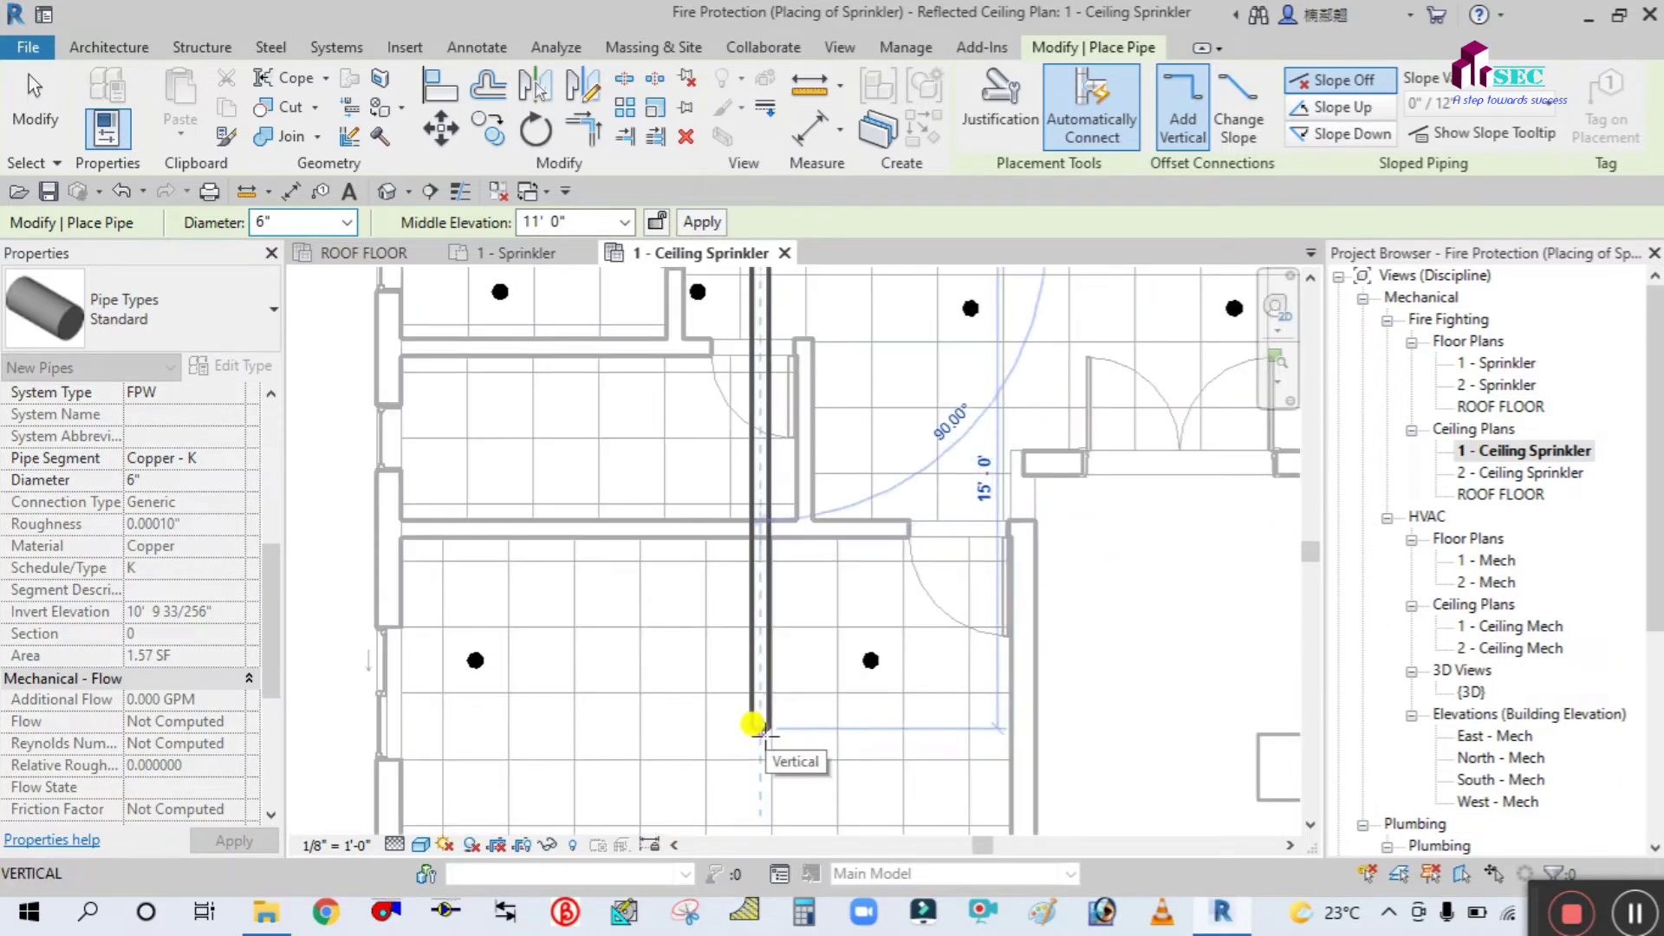
right_click(810, 635)
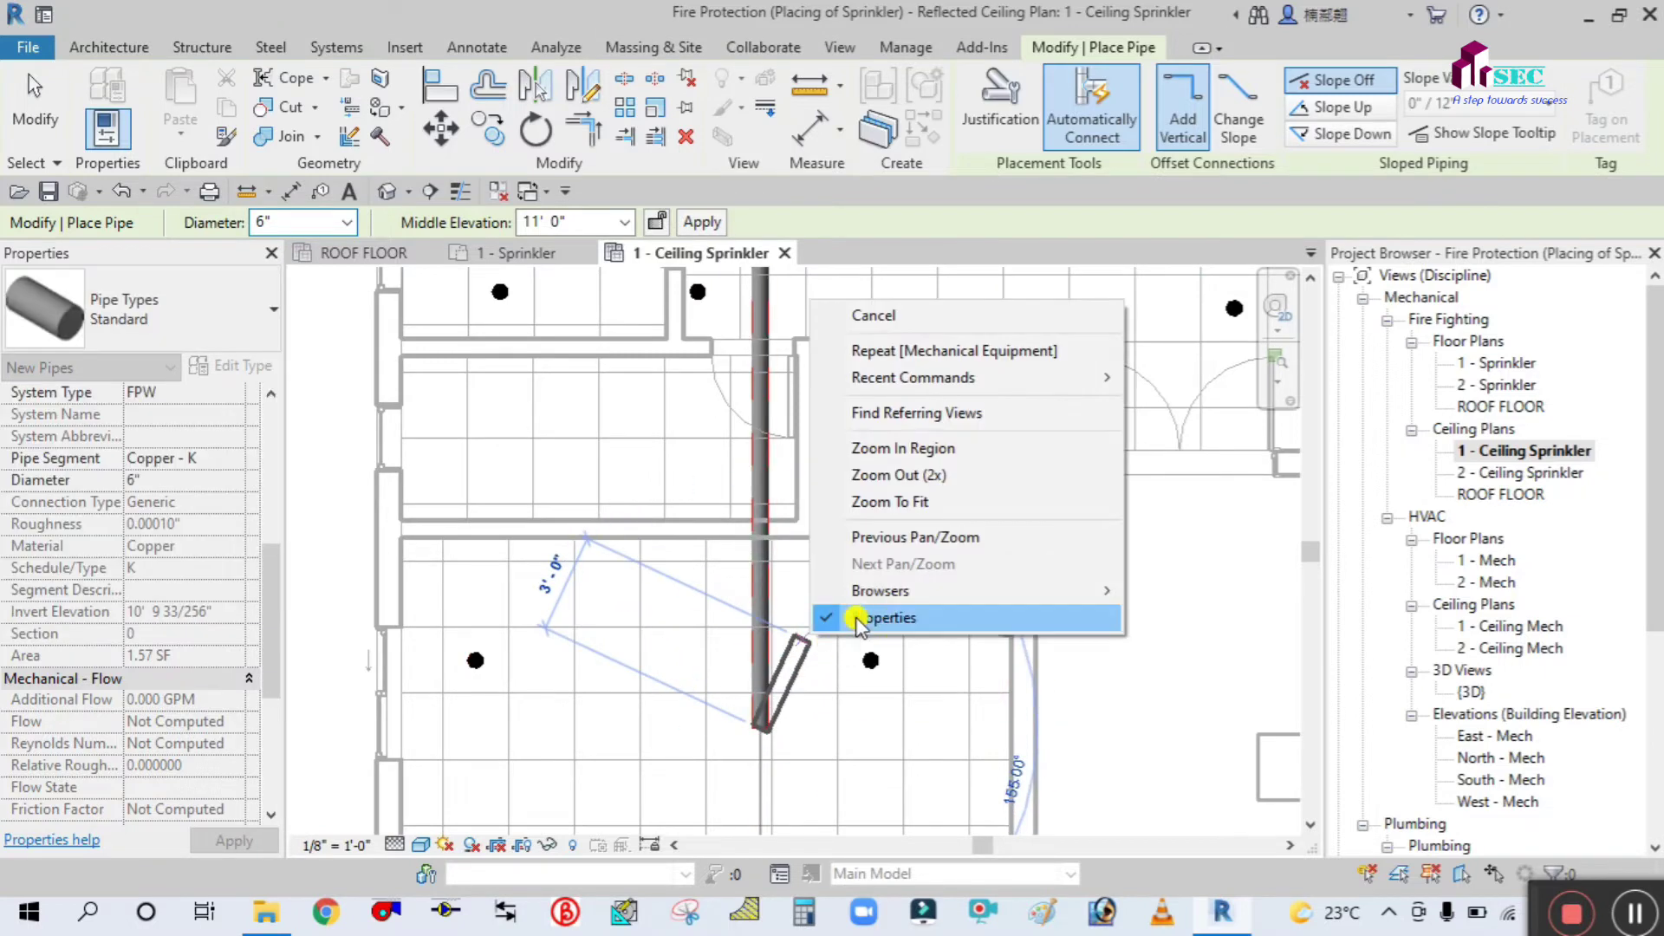
click(891, 317)
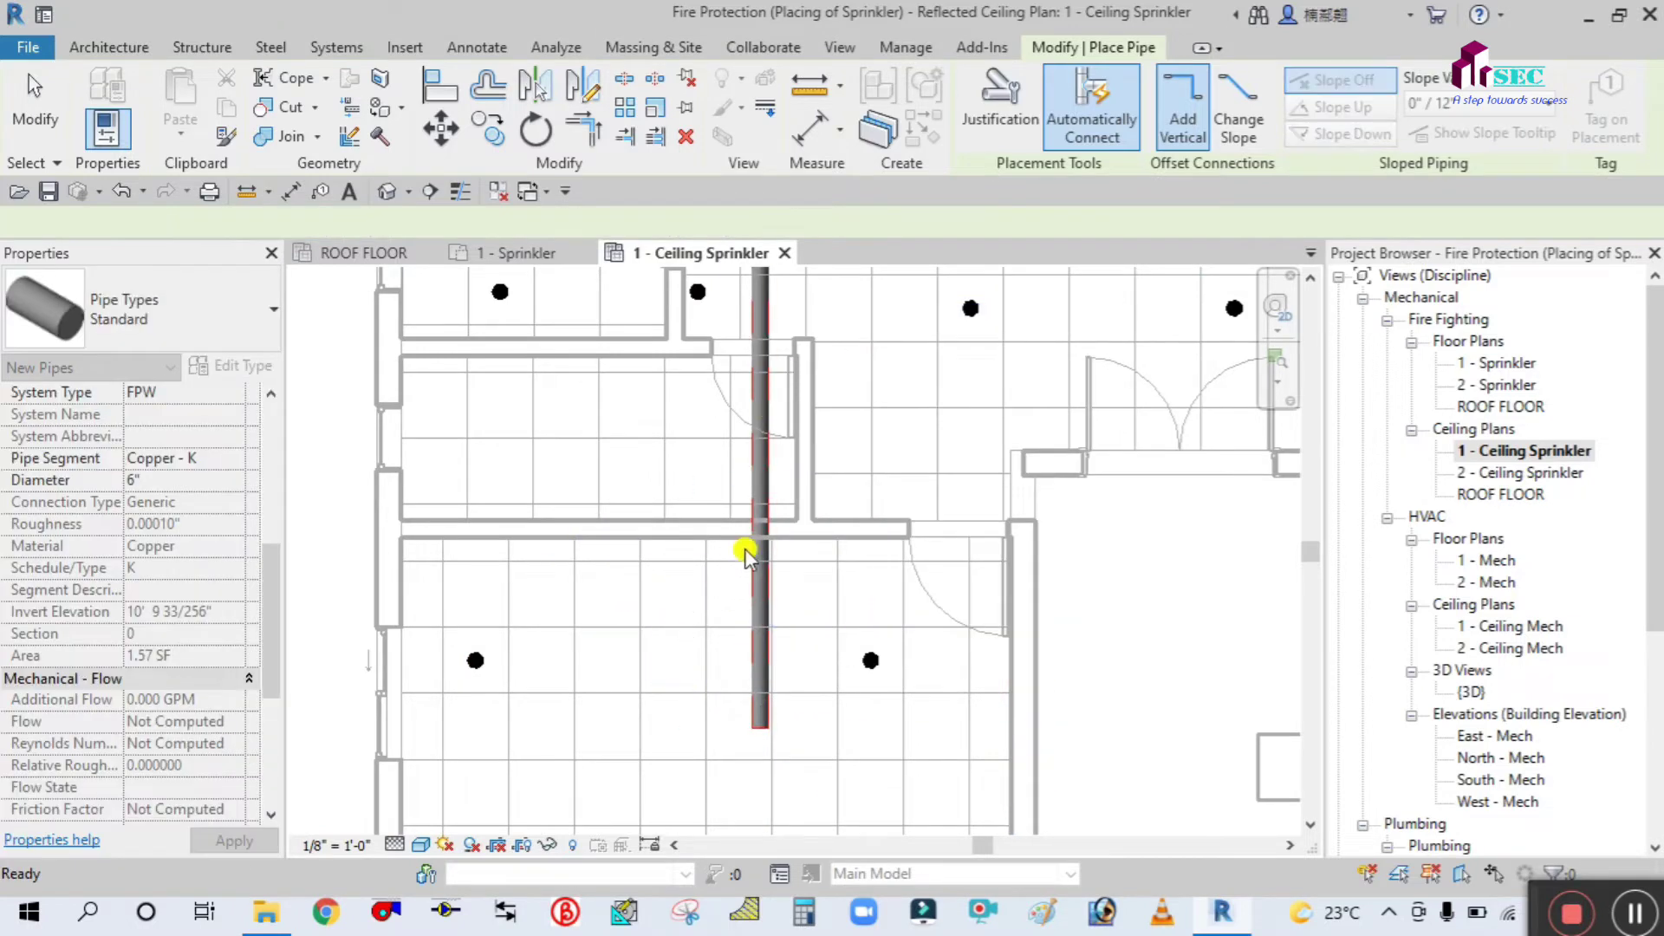
scroll(745, 555, down, 5)
middle_drag(1114, 457, 1110, 615)
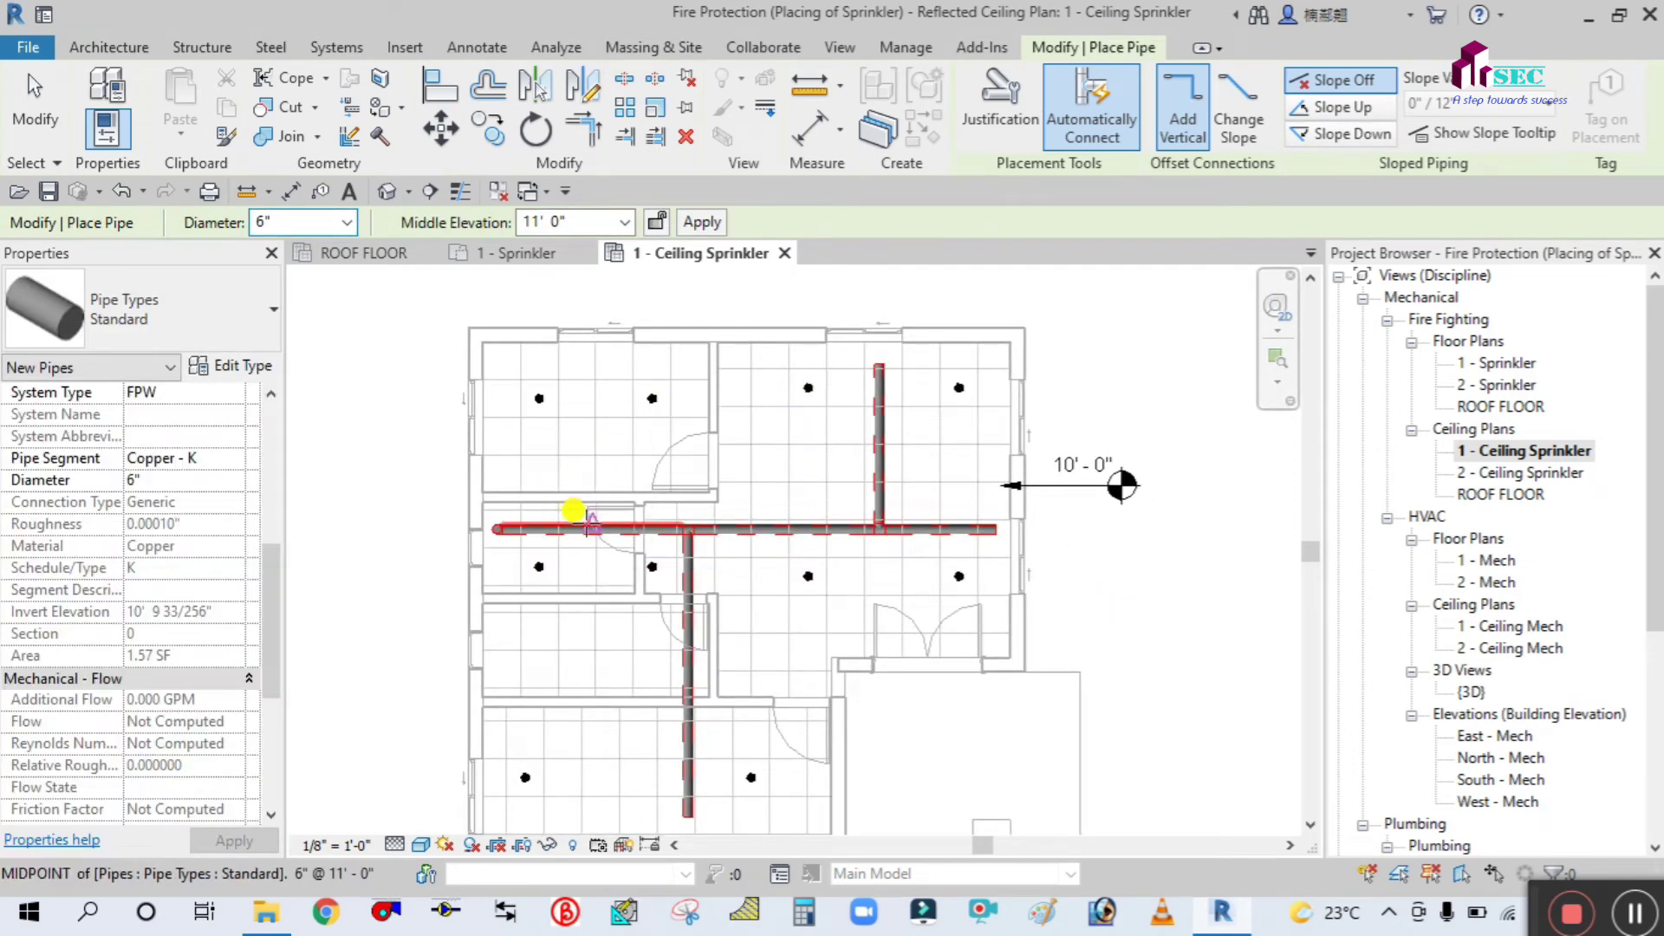
- Start a third branch on the main below the upper-left room
click(597, 529)
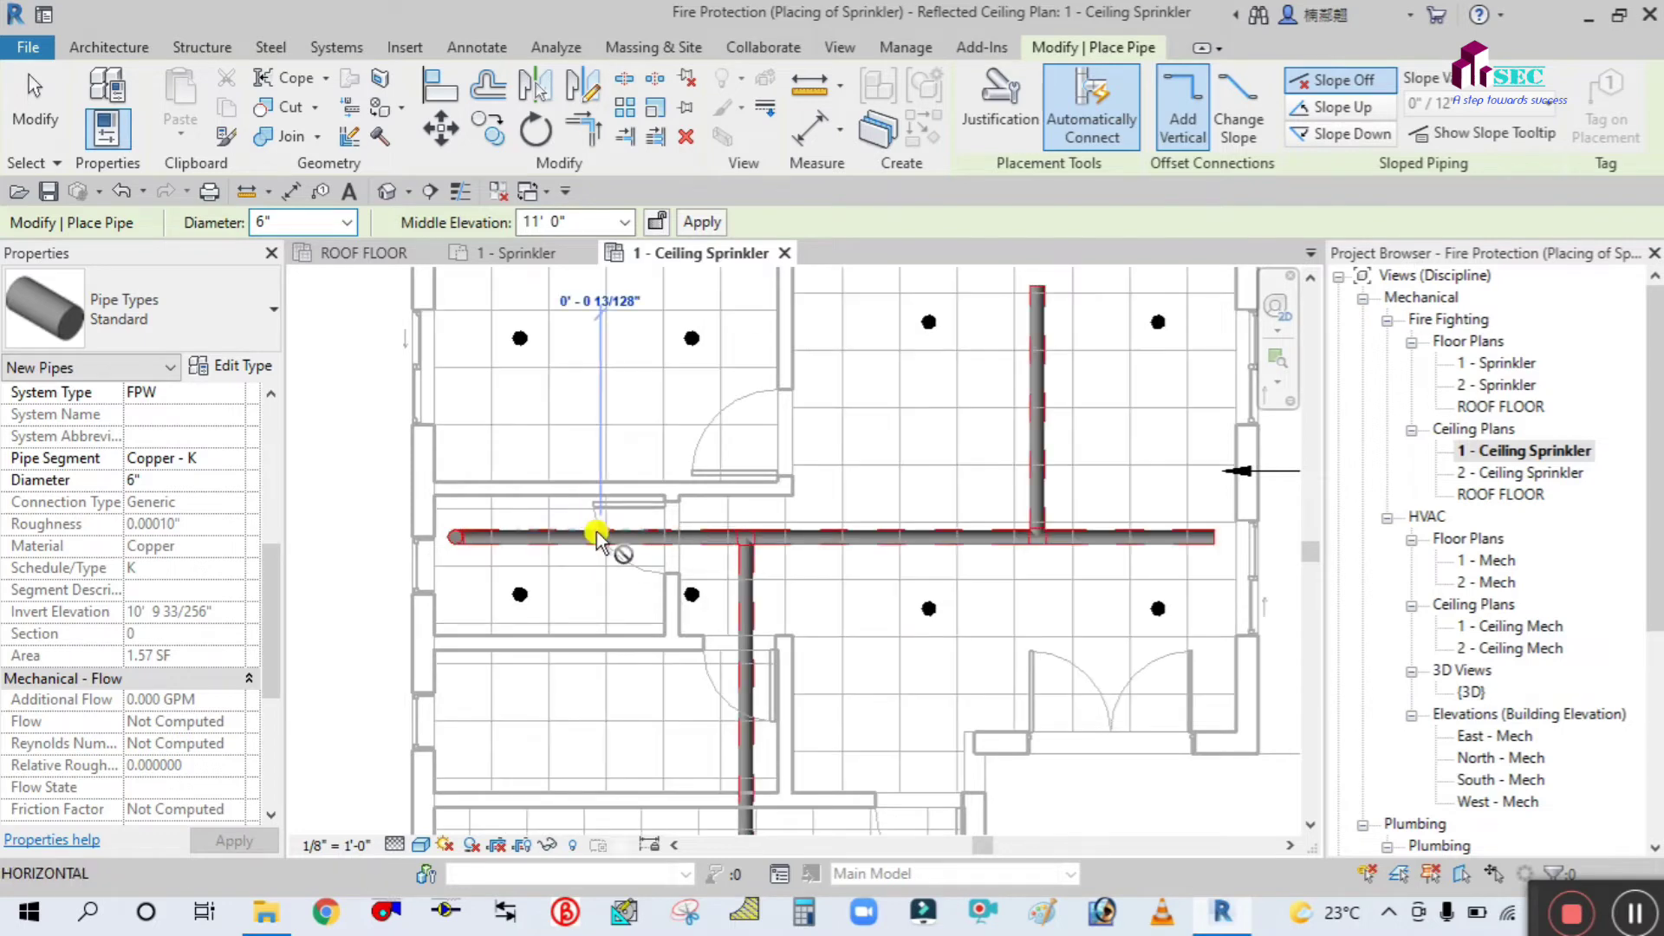
scroll(596, 526, down, 1)
scroll(585, 383, up, 2)
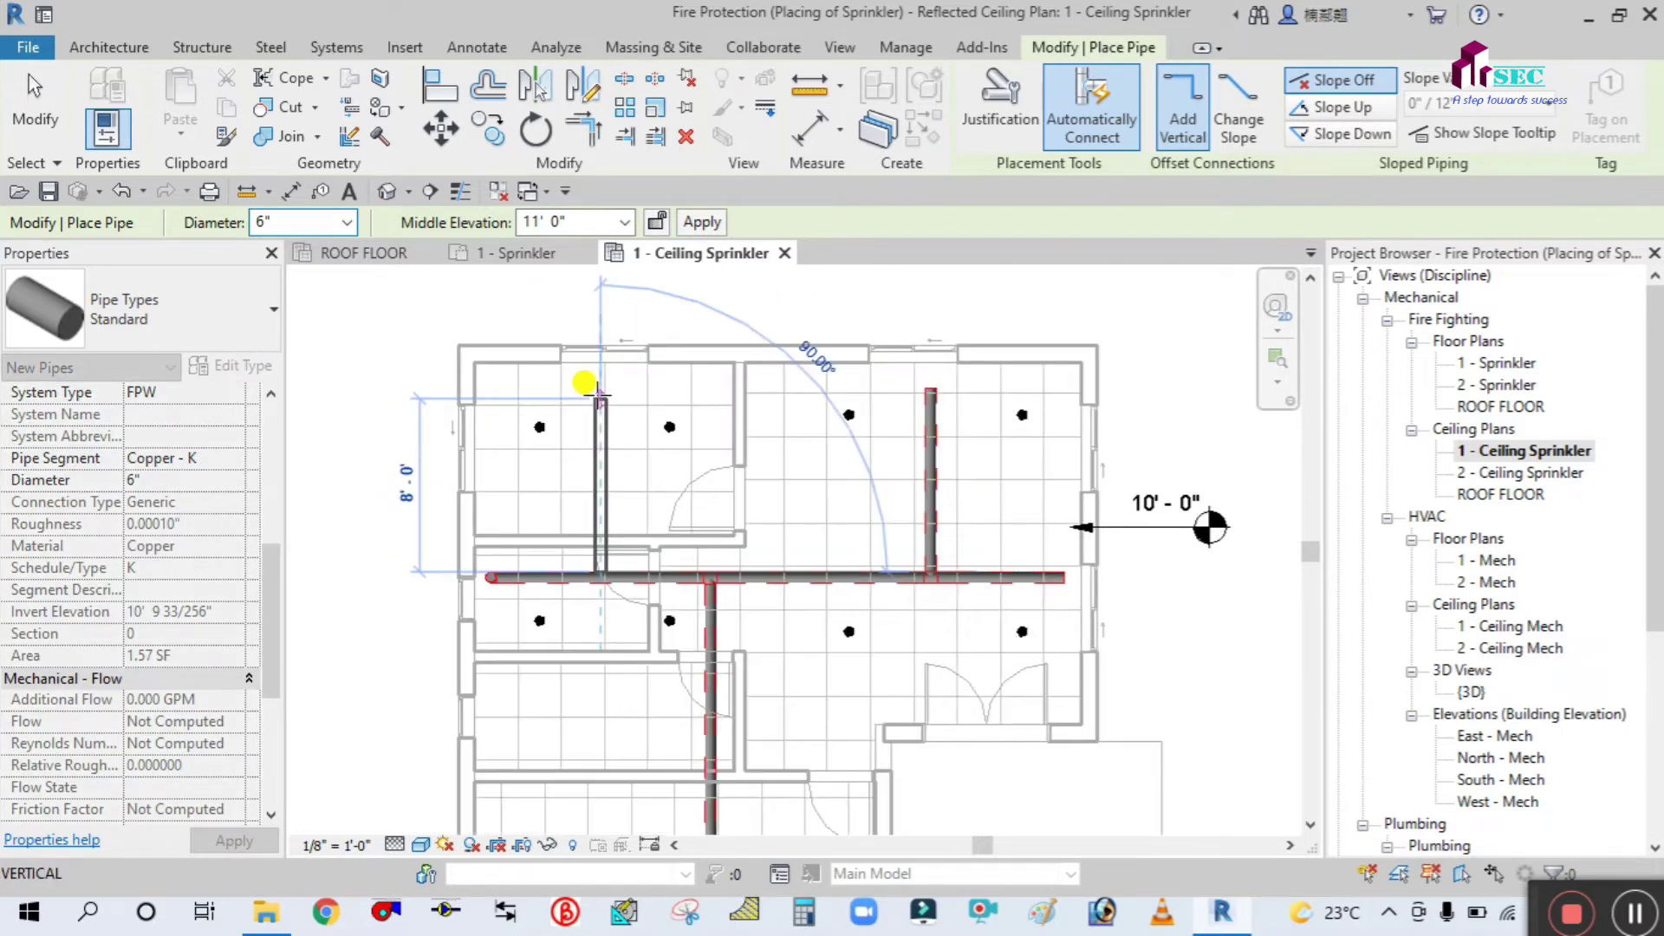
- End the vertical branch inside the upper-left room and exit pipe drawing
click(624, 389)
right_click(641, 383)
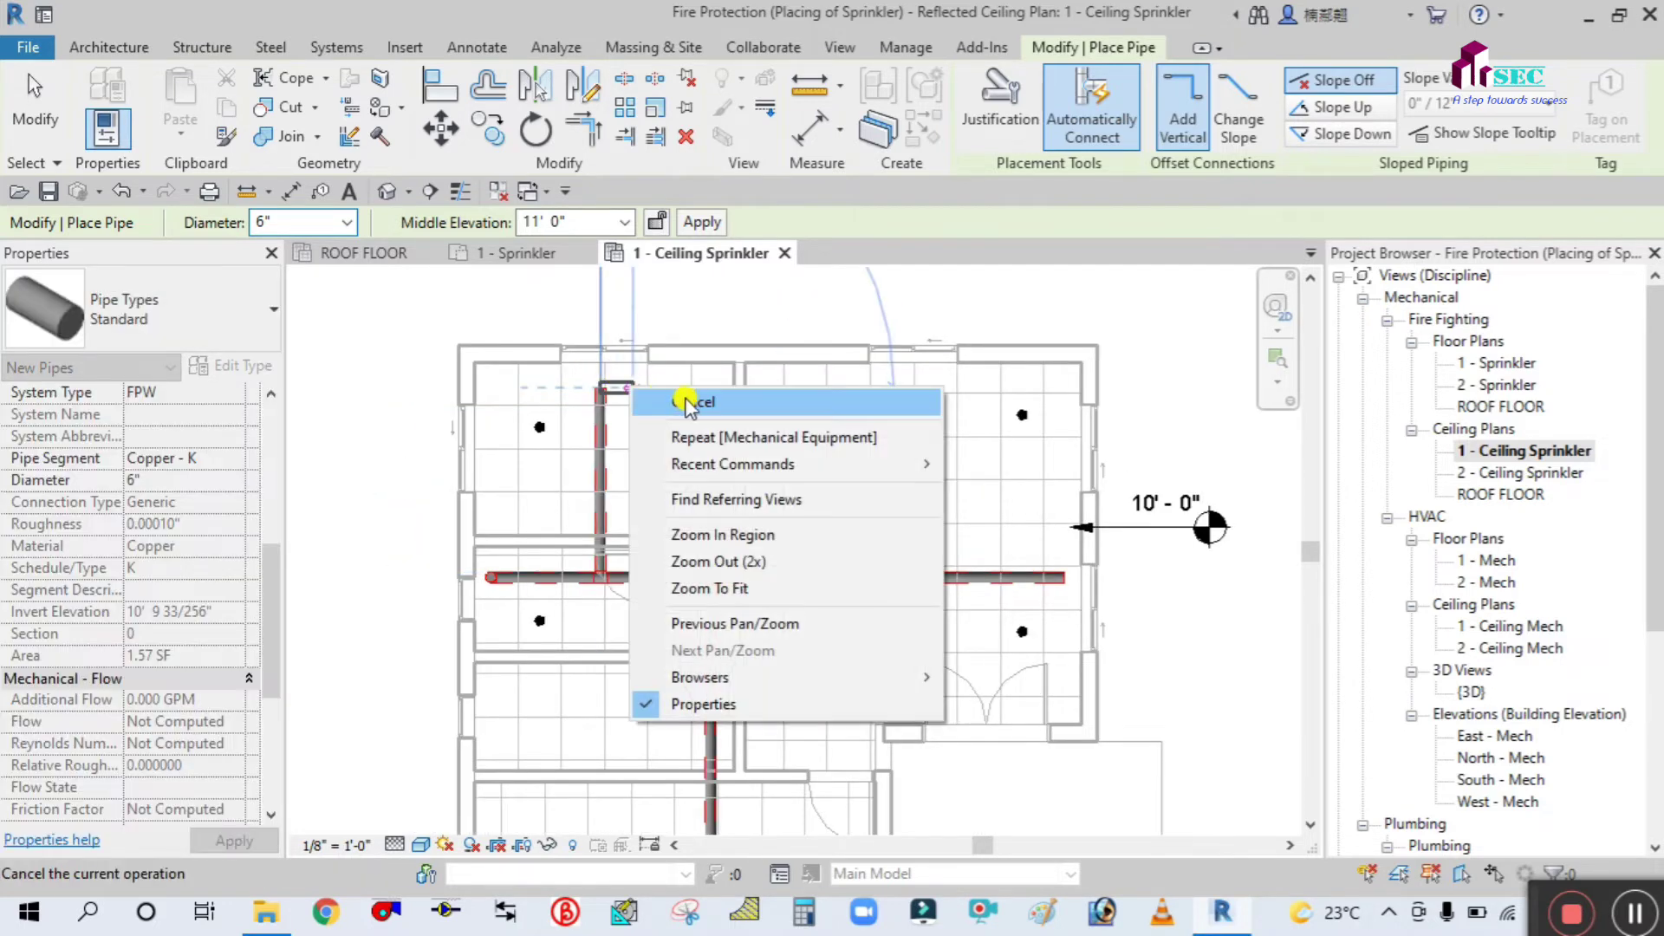
click(685, 401)
click(40, 87)
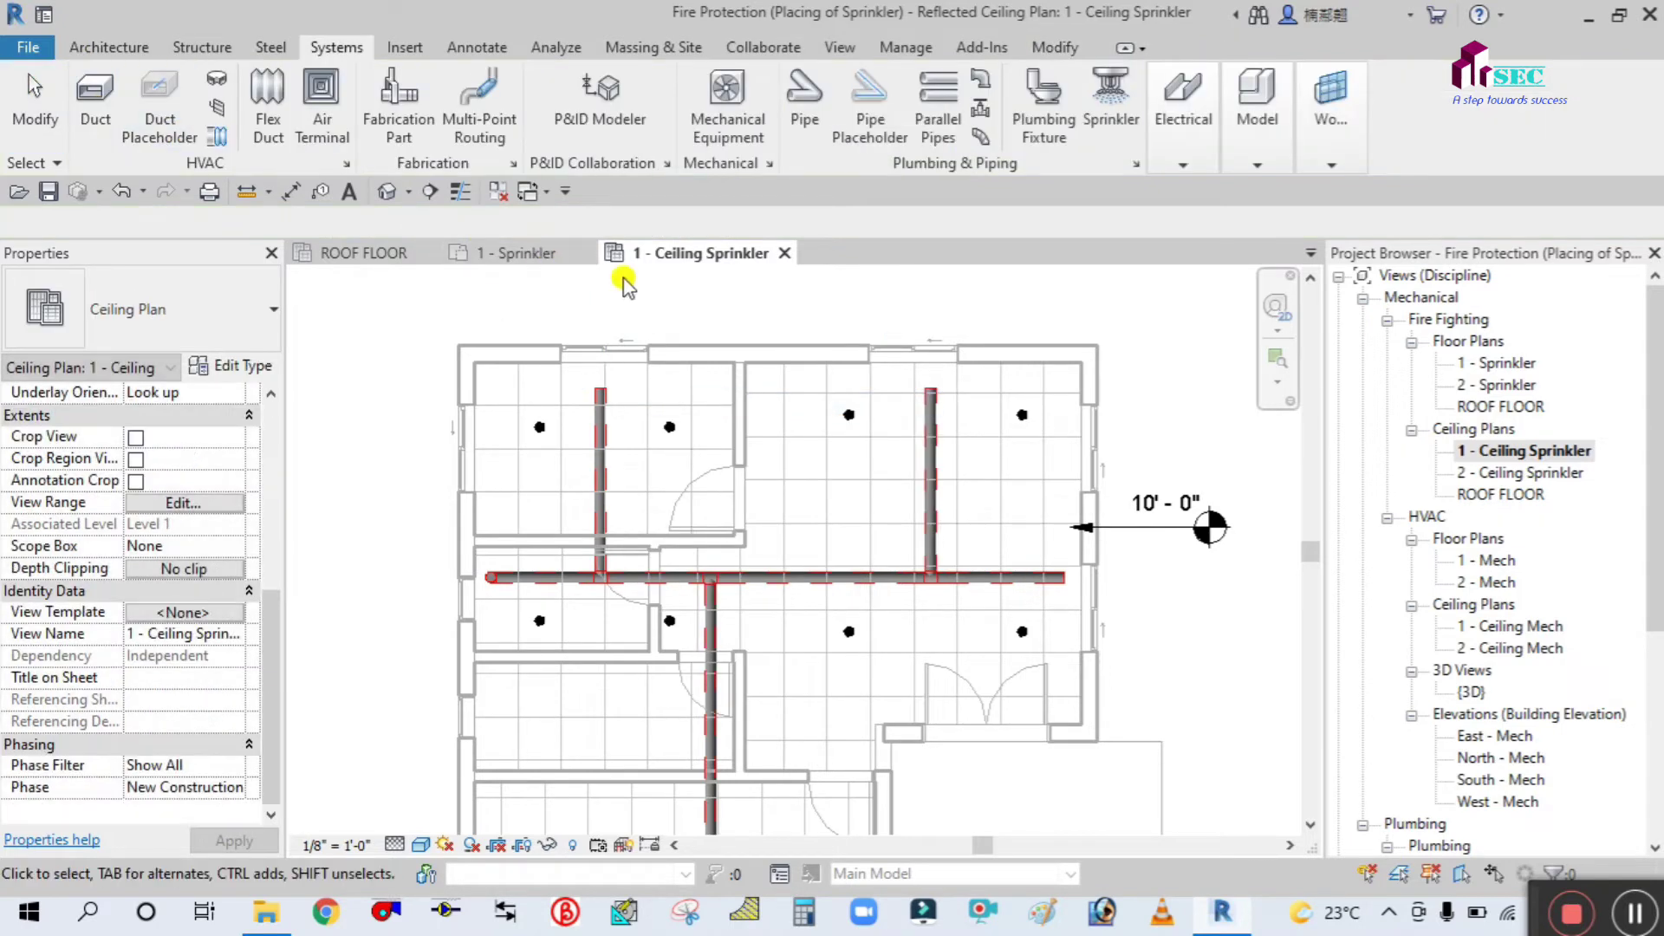
- Zoom and pan to show the upper-right room close up
scroll(802, 330, down, 3)
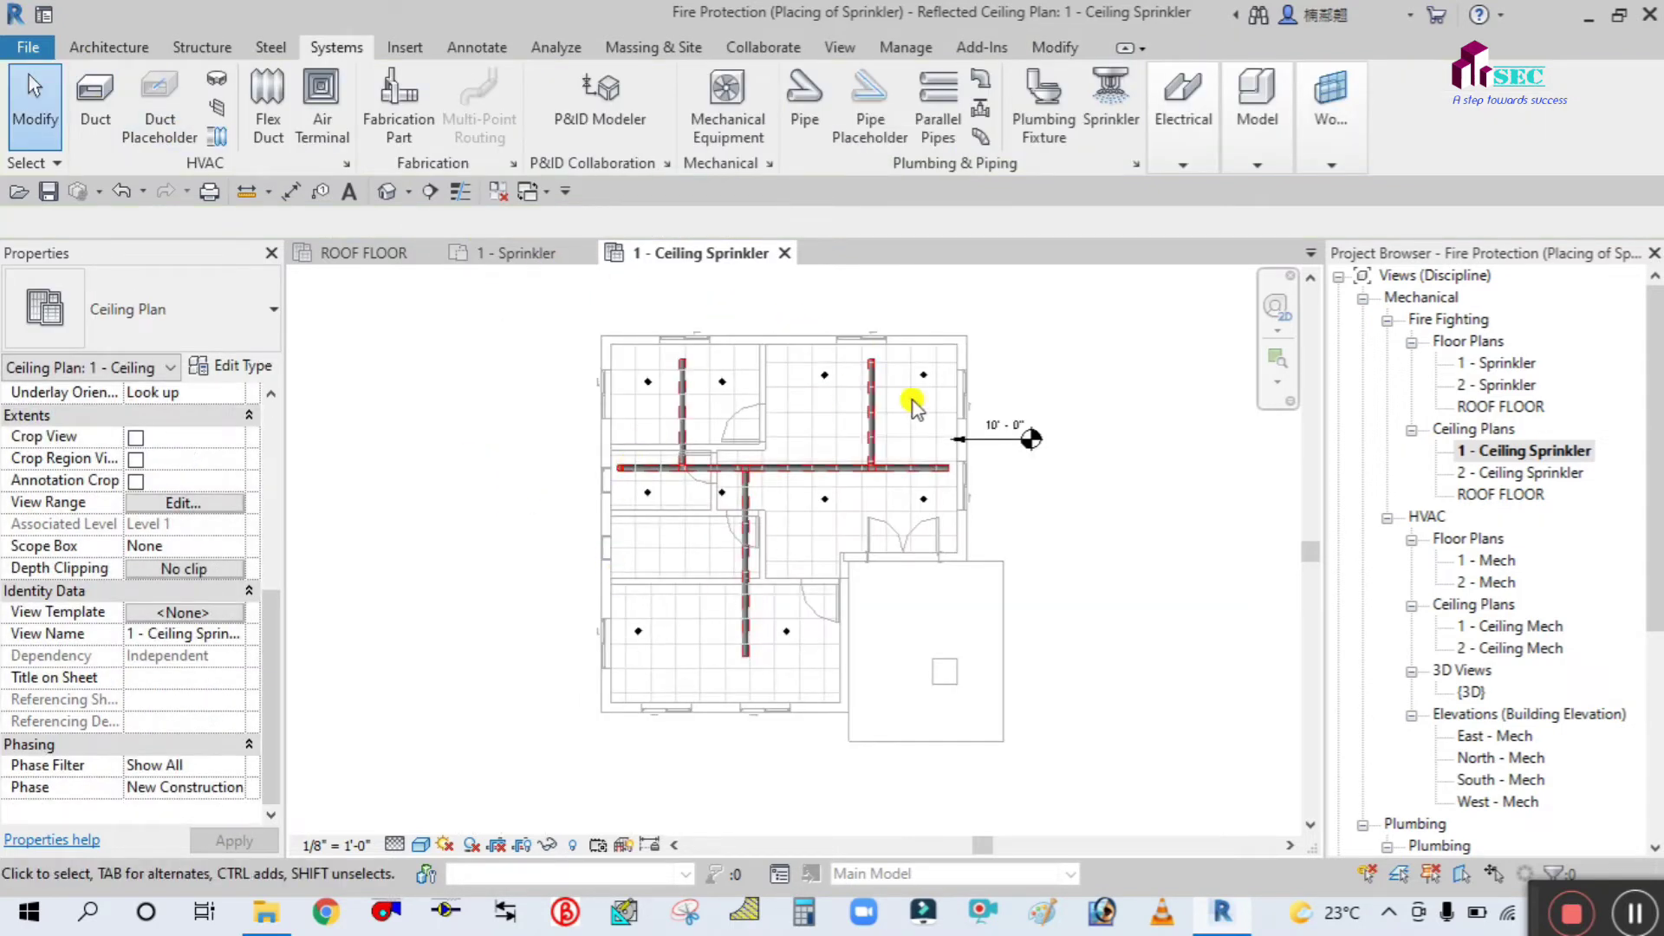
scroll(830, 511, up, 2)
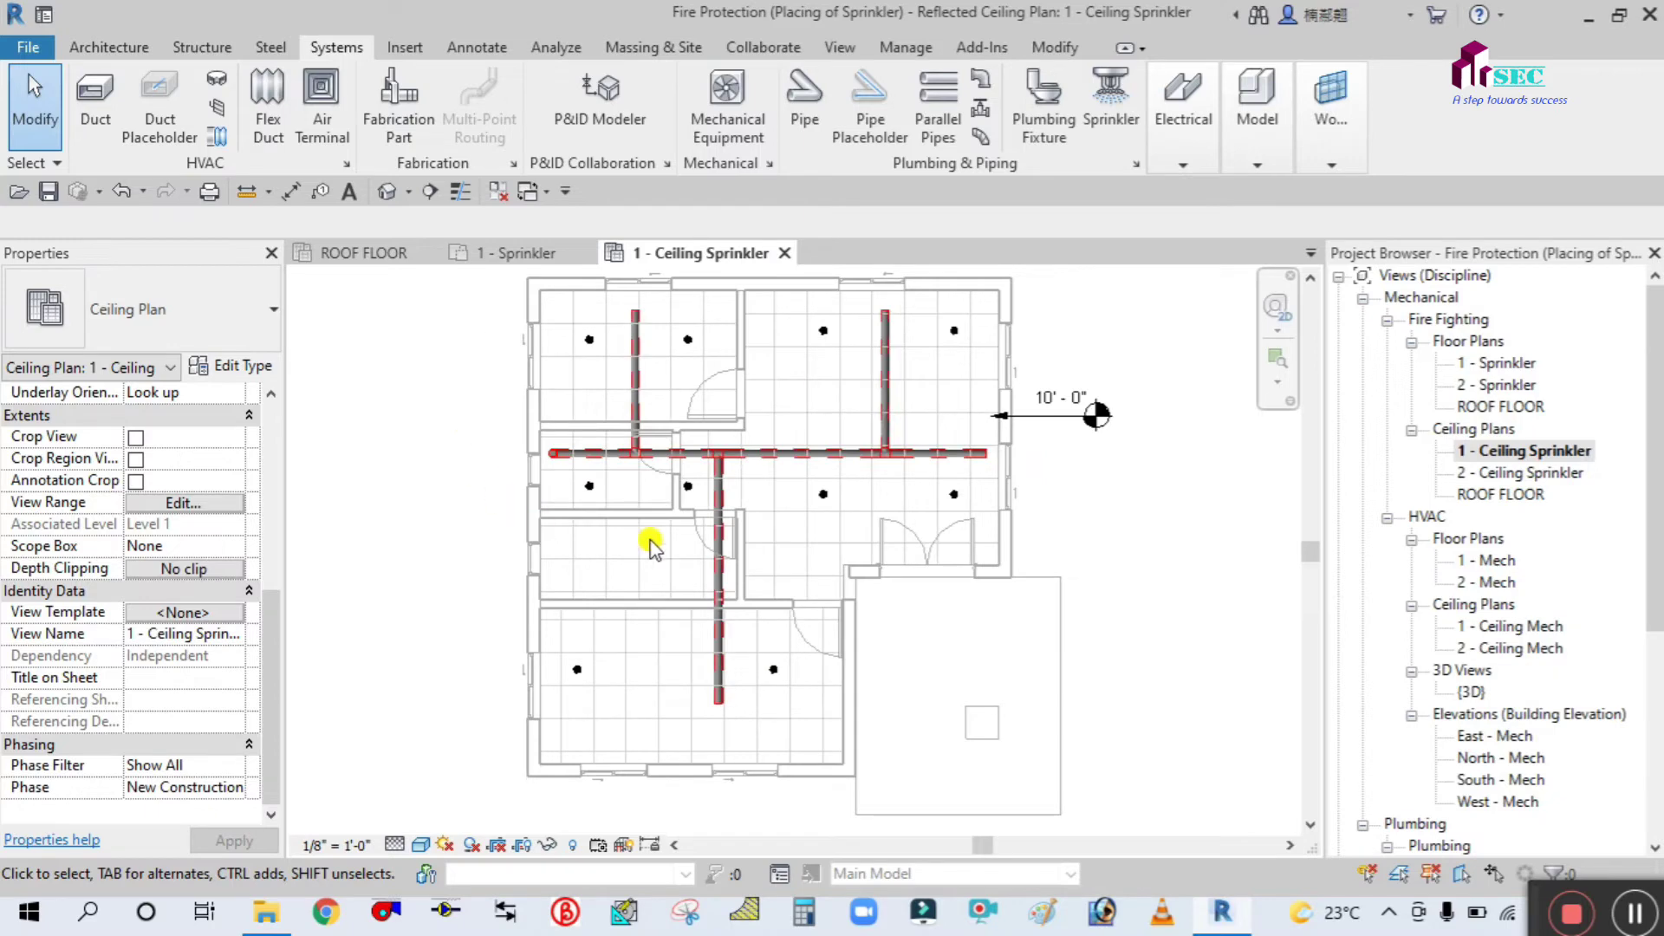
scroll(650, 537, up, 1)
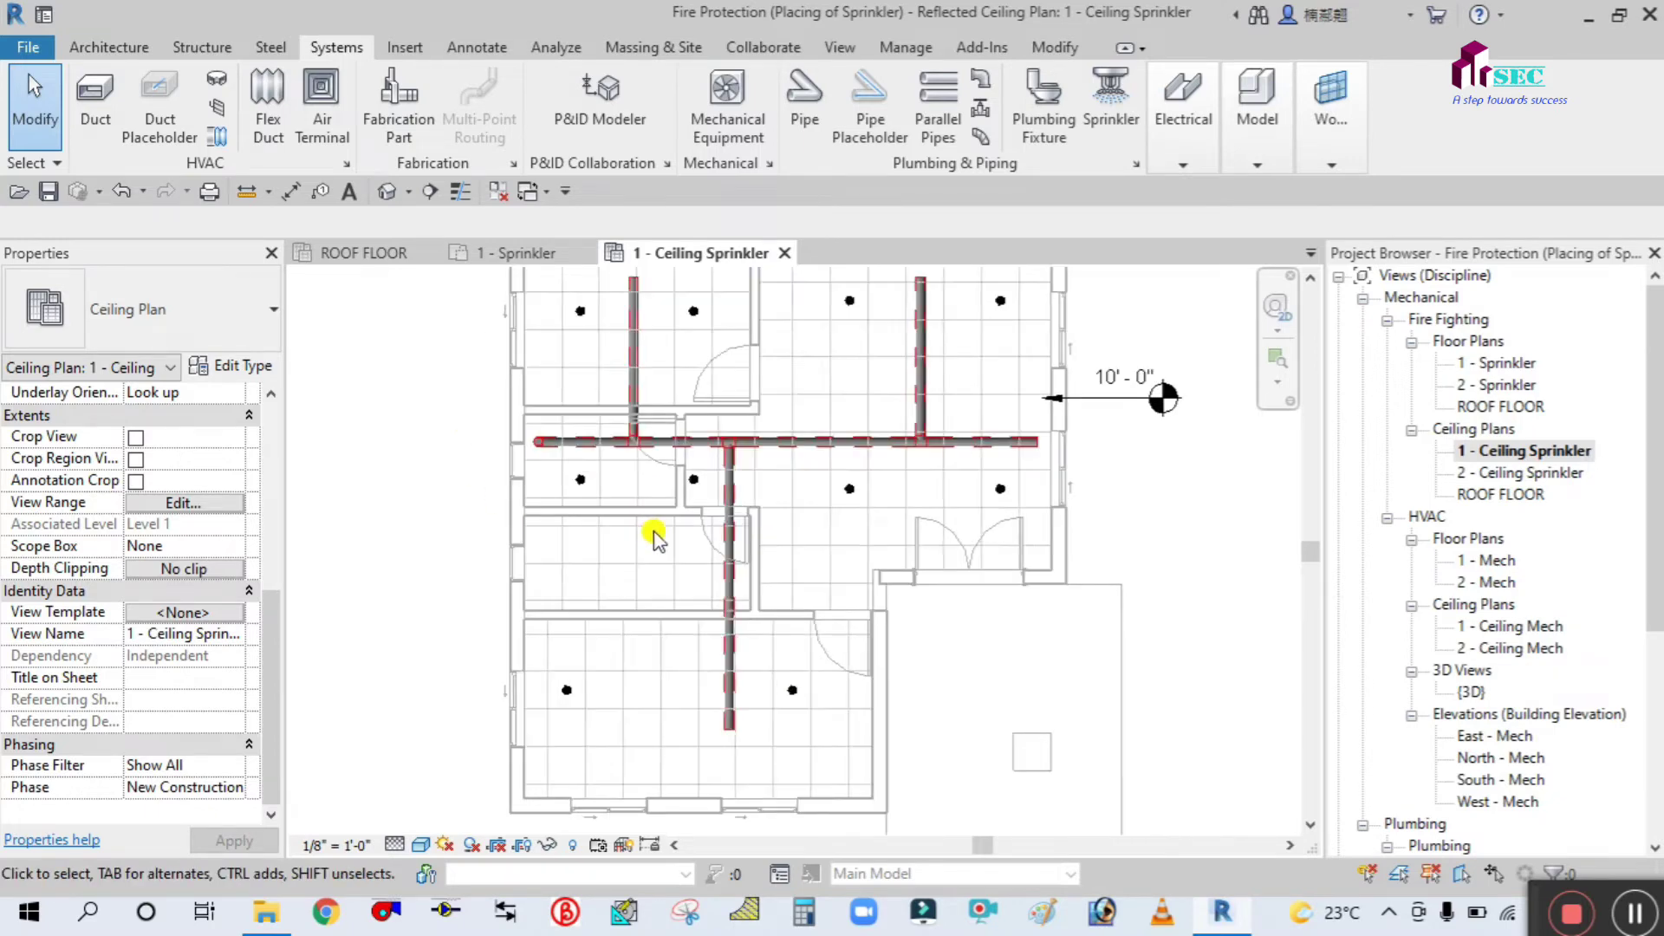
middle_drag(1148, 312, 1107, 409)
scroll(902, 388, up, 3)
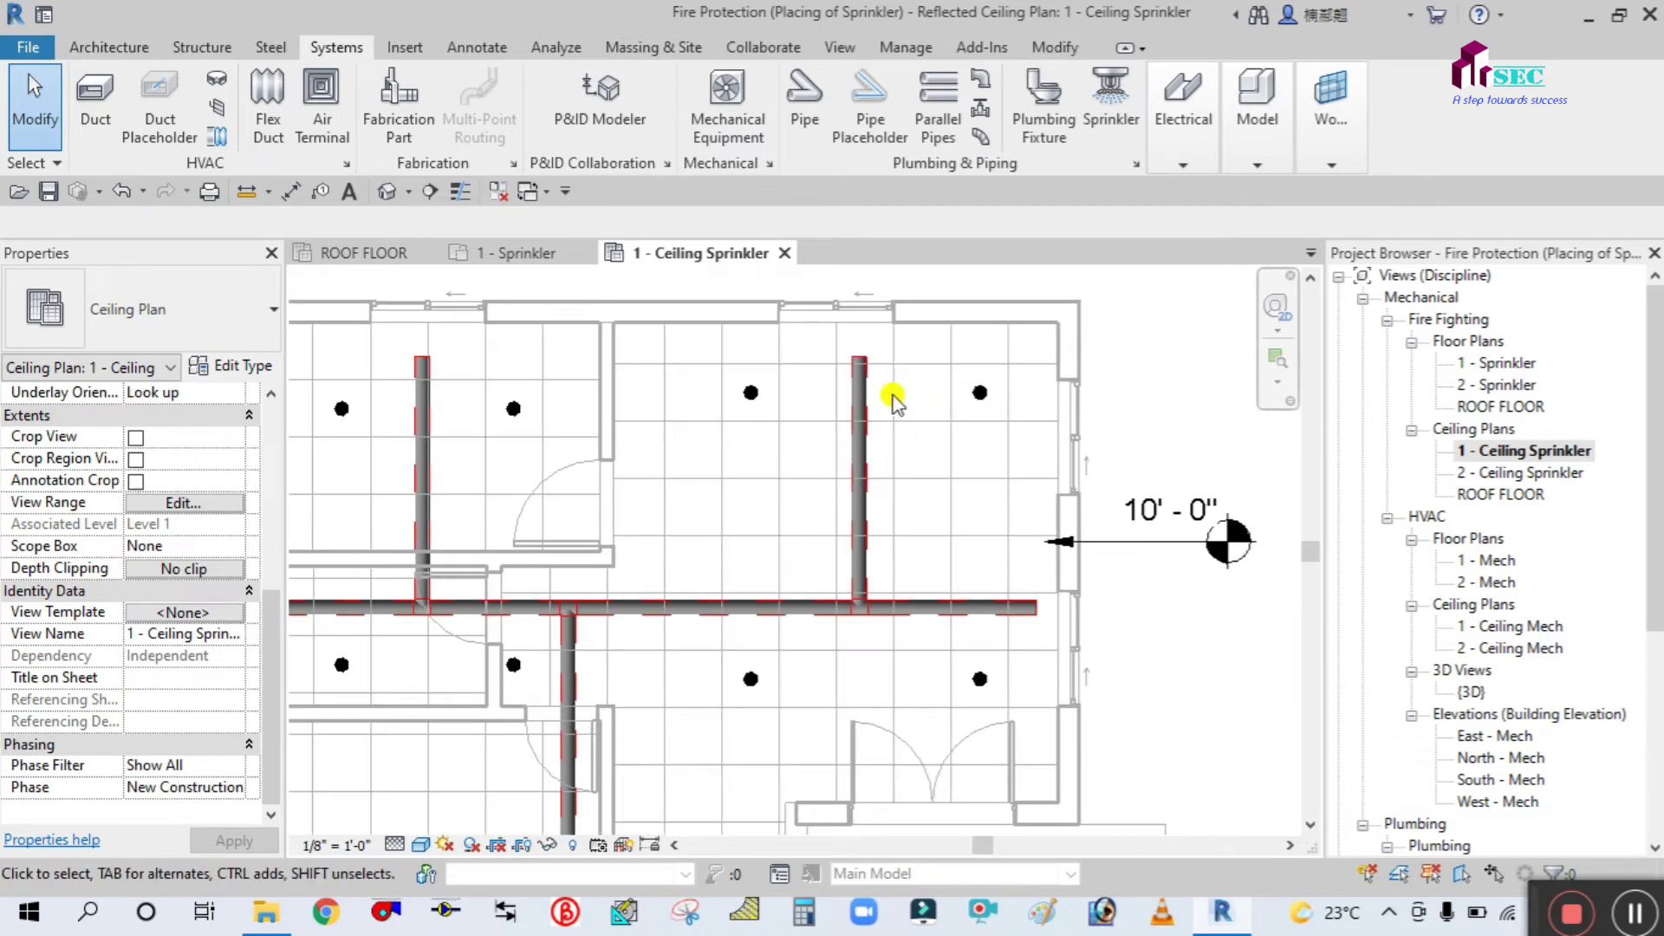
- Draw a matching arm pipe from the right-hand sprinkler to the vertical branch
click(866, 395)
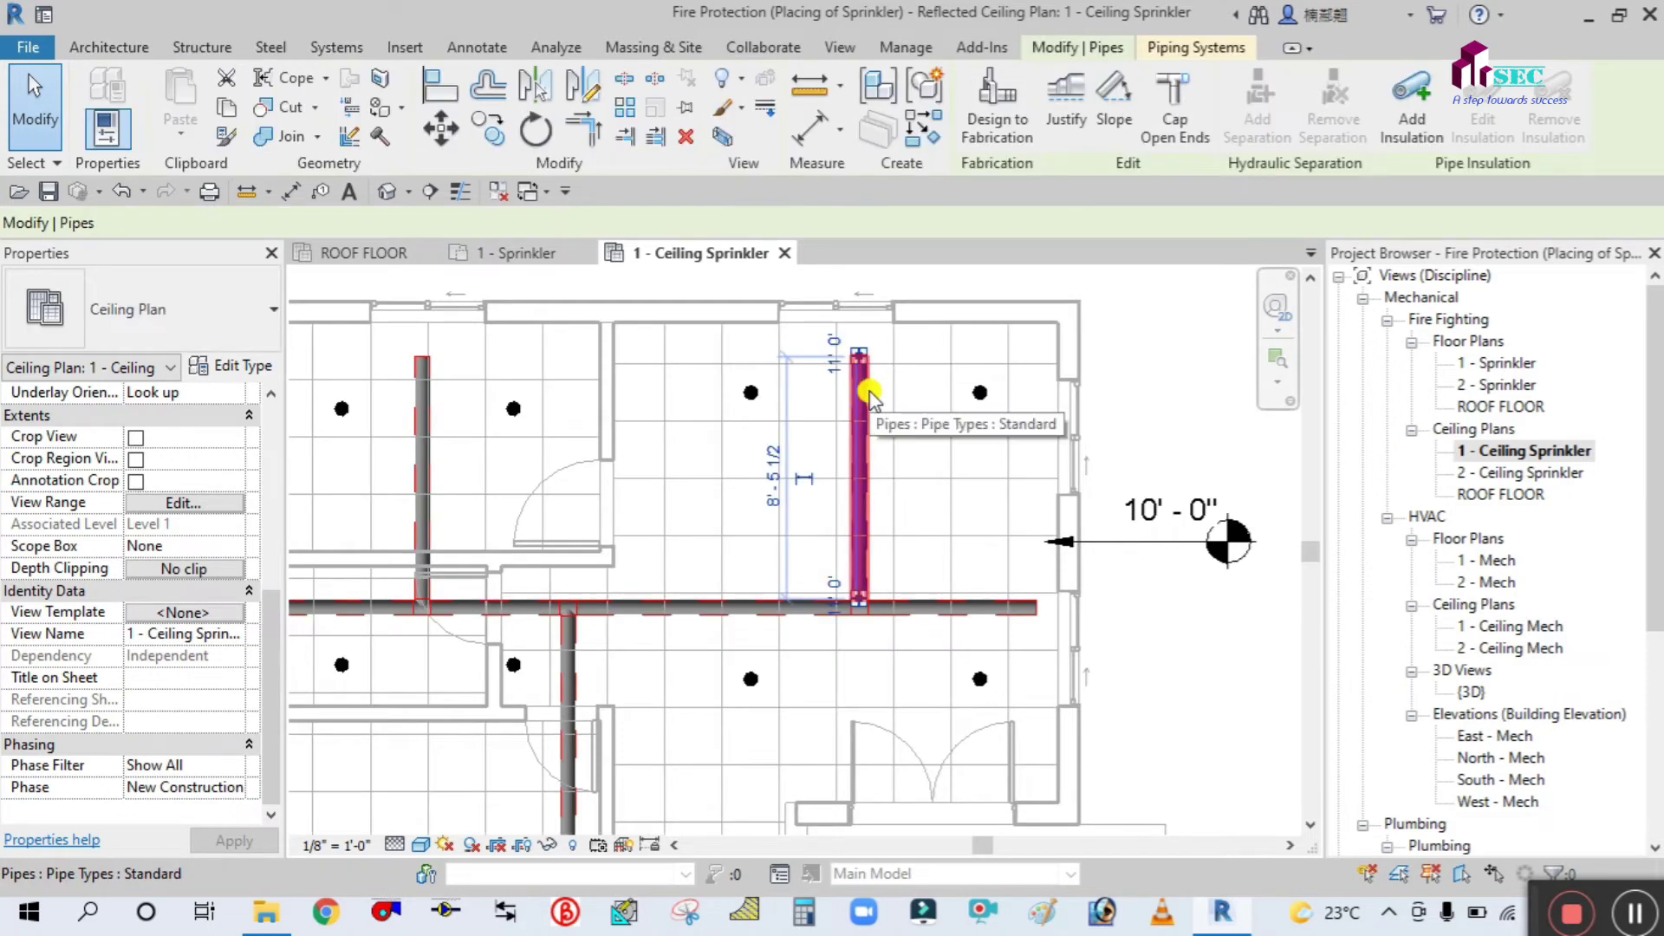
right_click(865, 383)
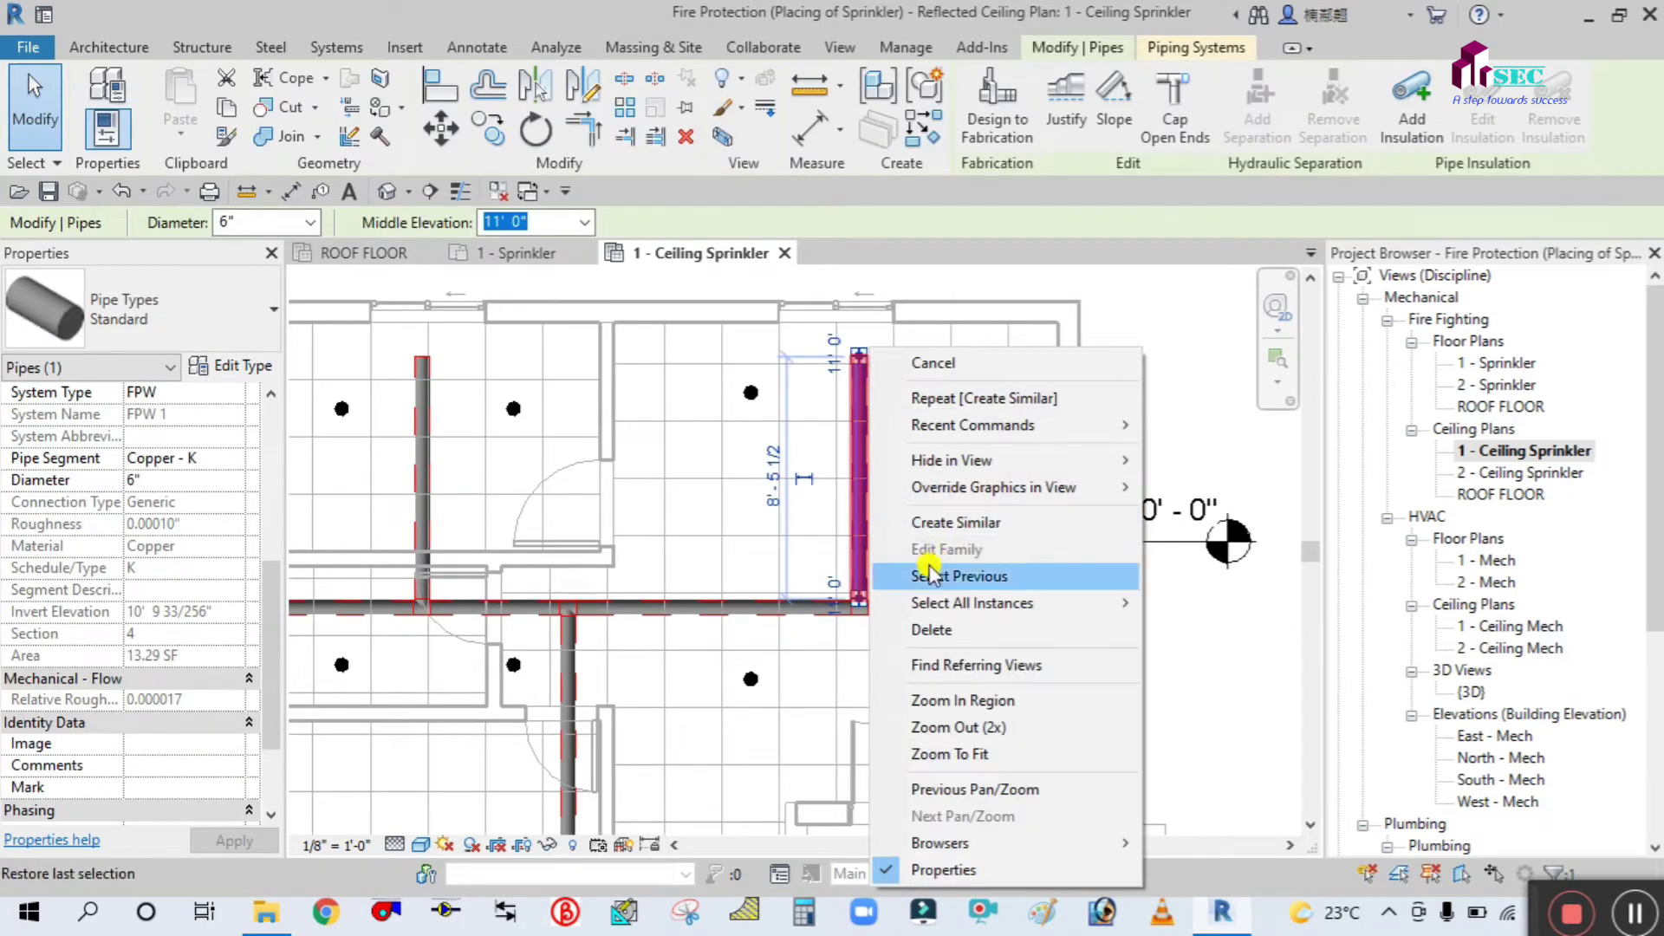
click(944, 524)
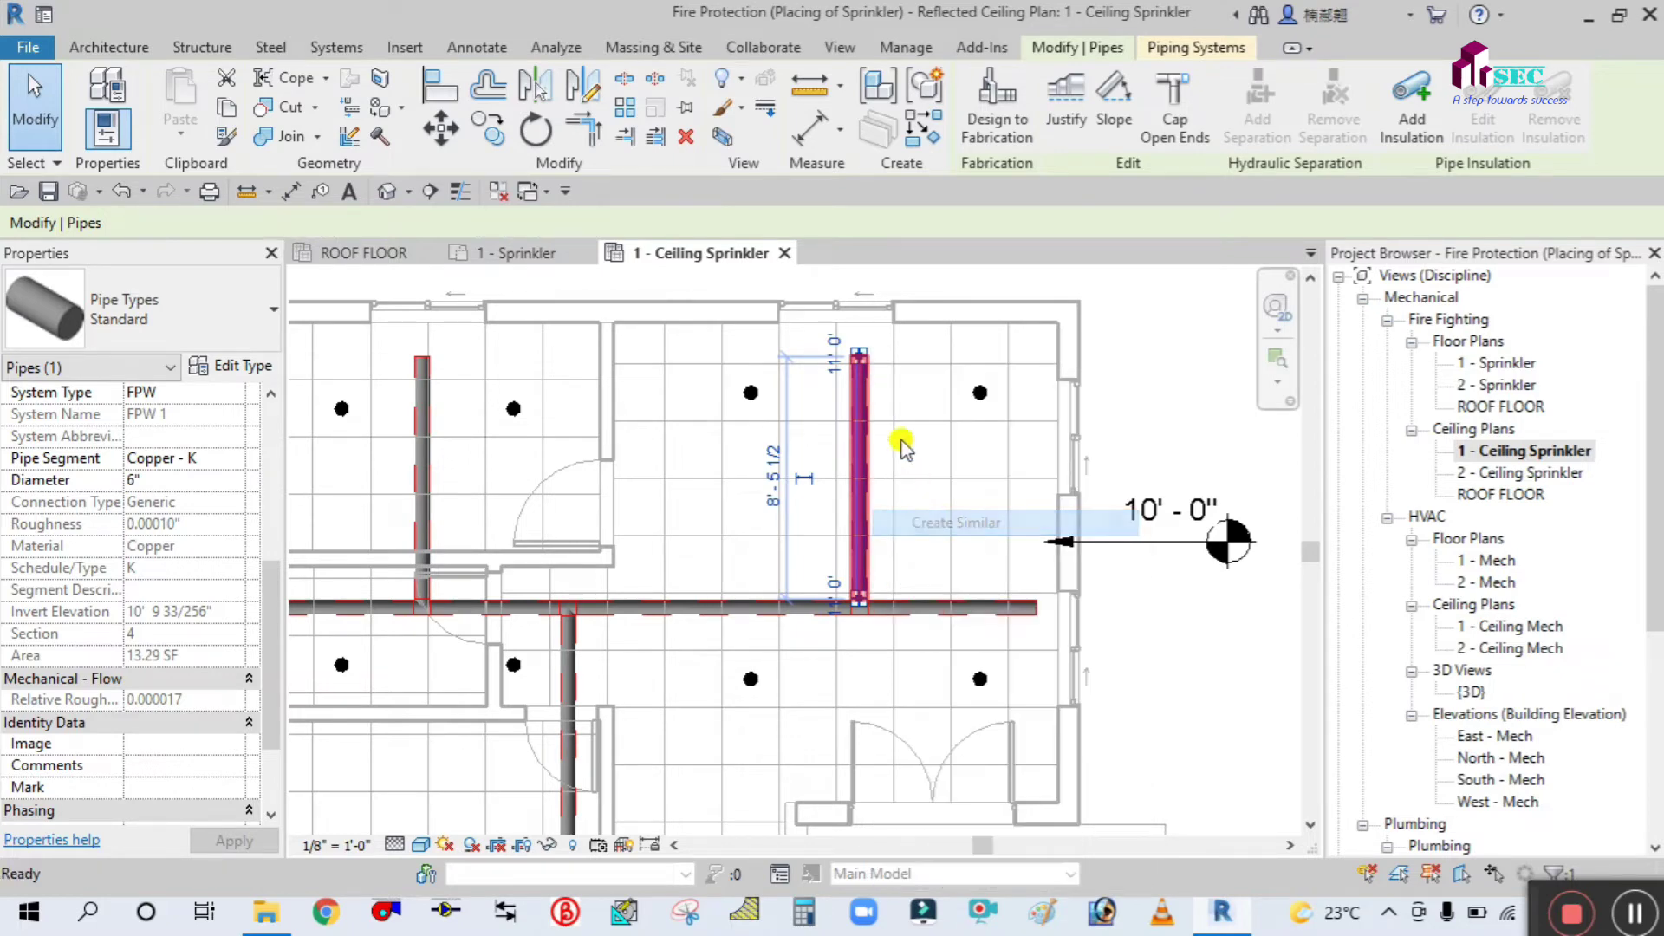
click(979, 392)
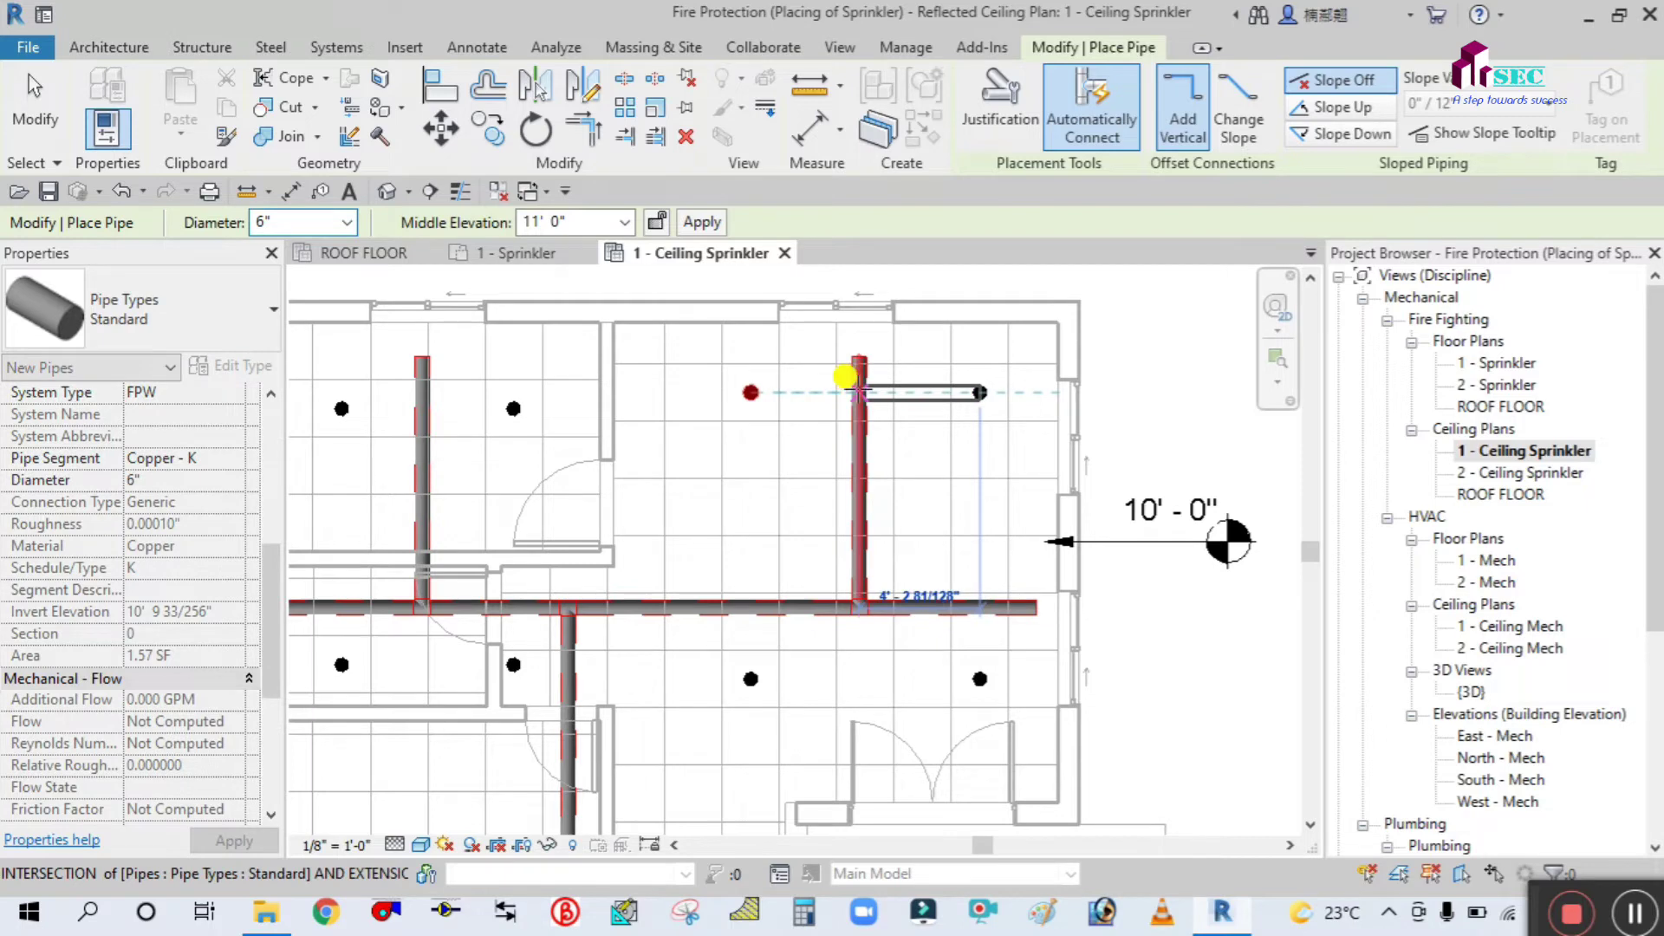
click(858, 391)
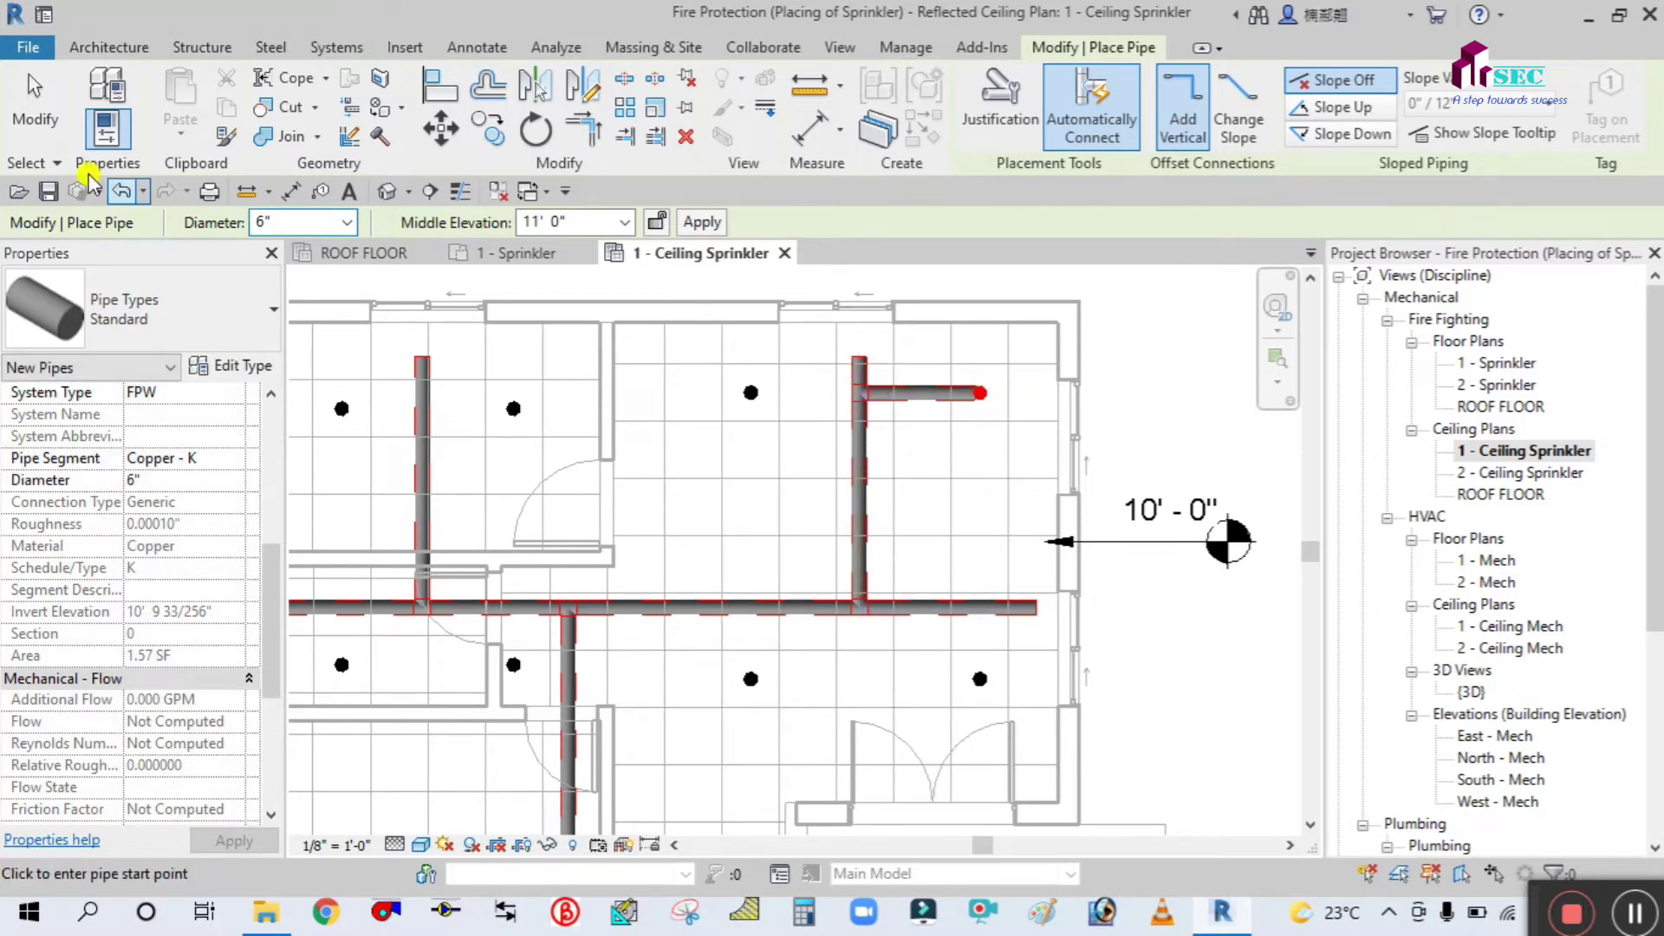
click(34, 96)
scroll(810, 386, up, 4)
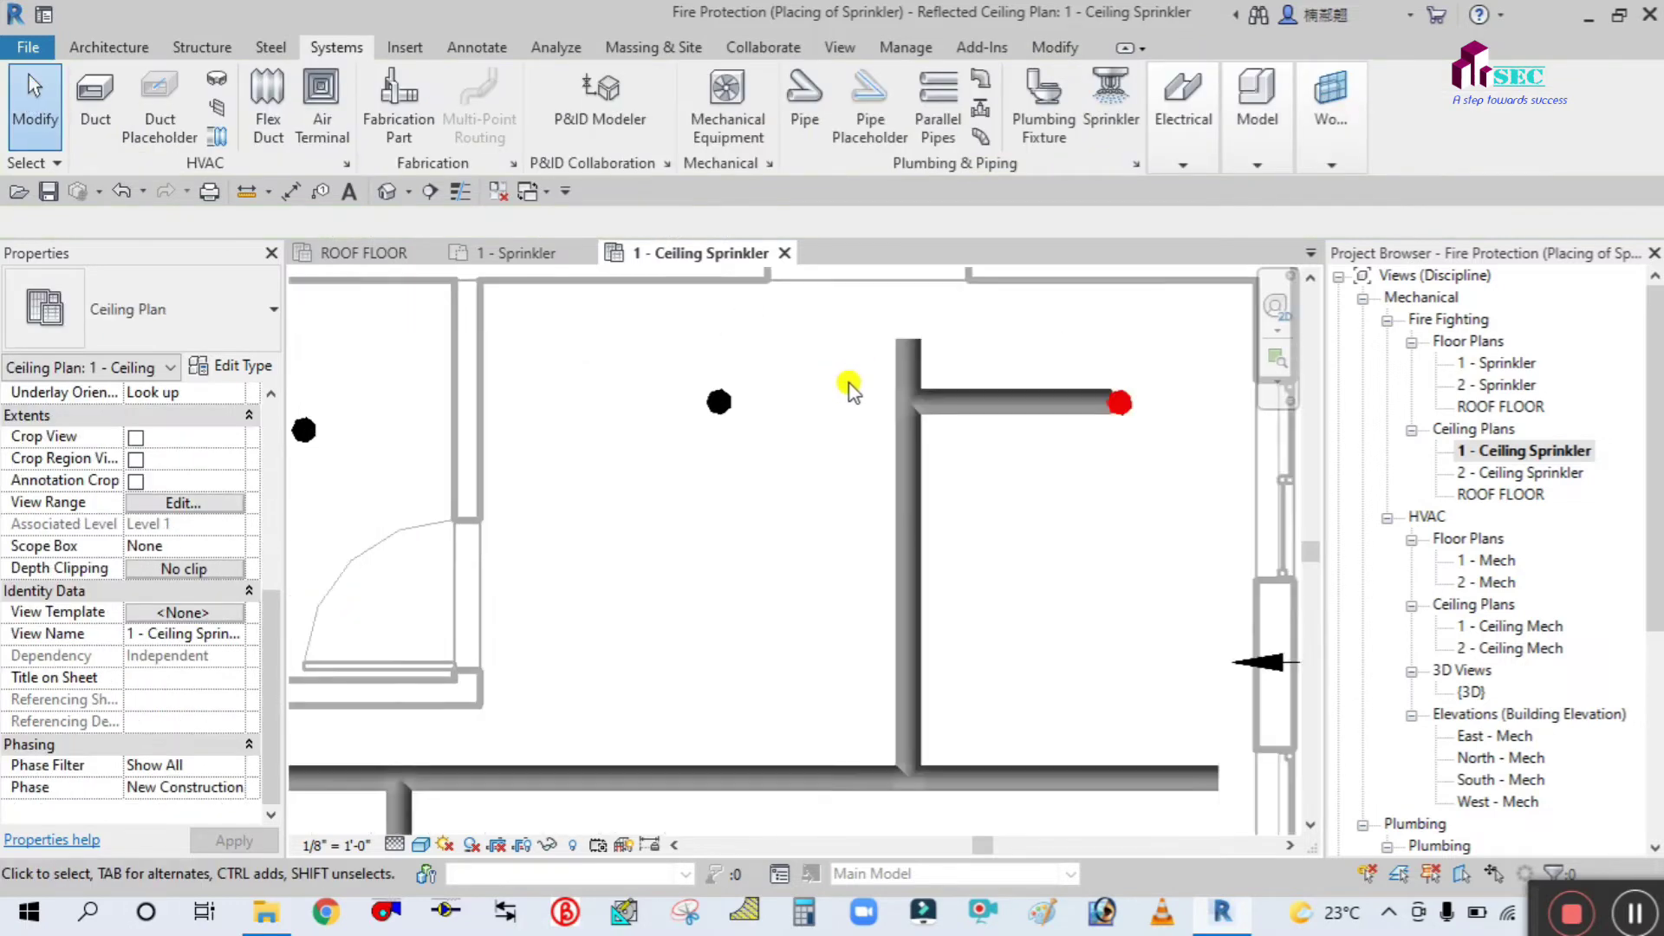
- Turn the tee into a cross and run an arm to the left-hand sprinkler
click(906, 473)
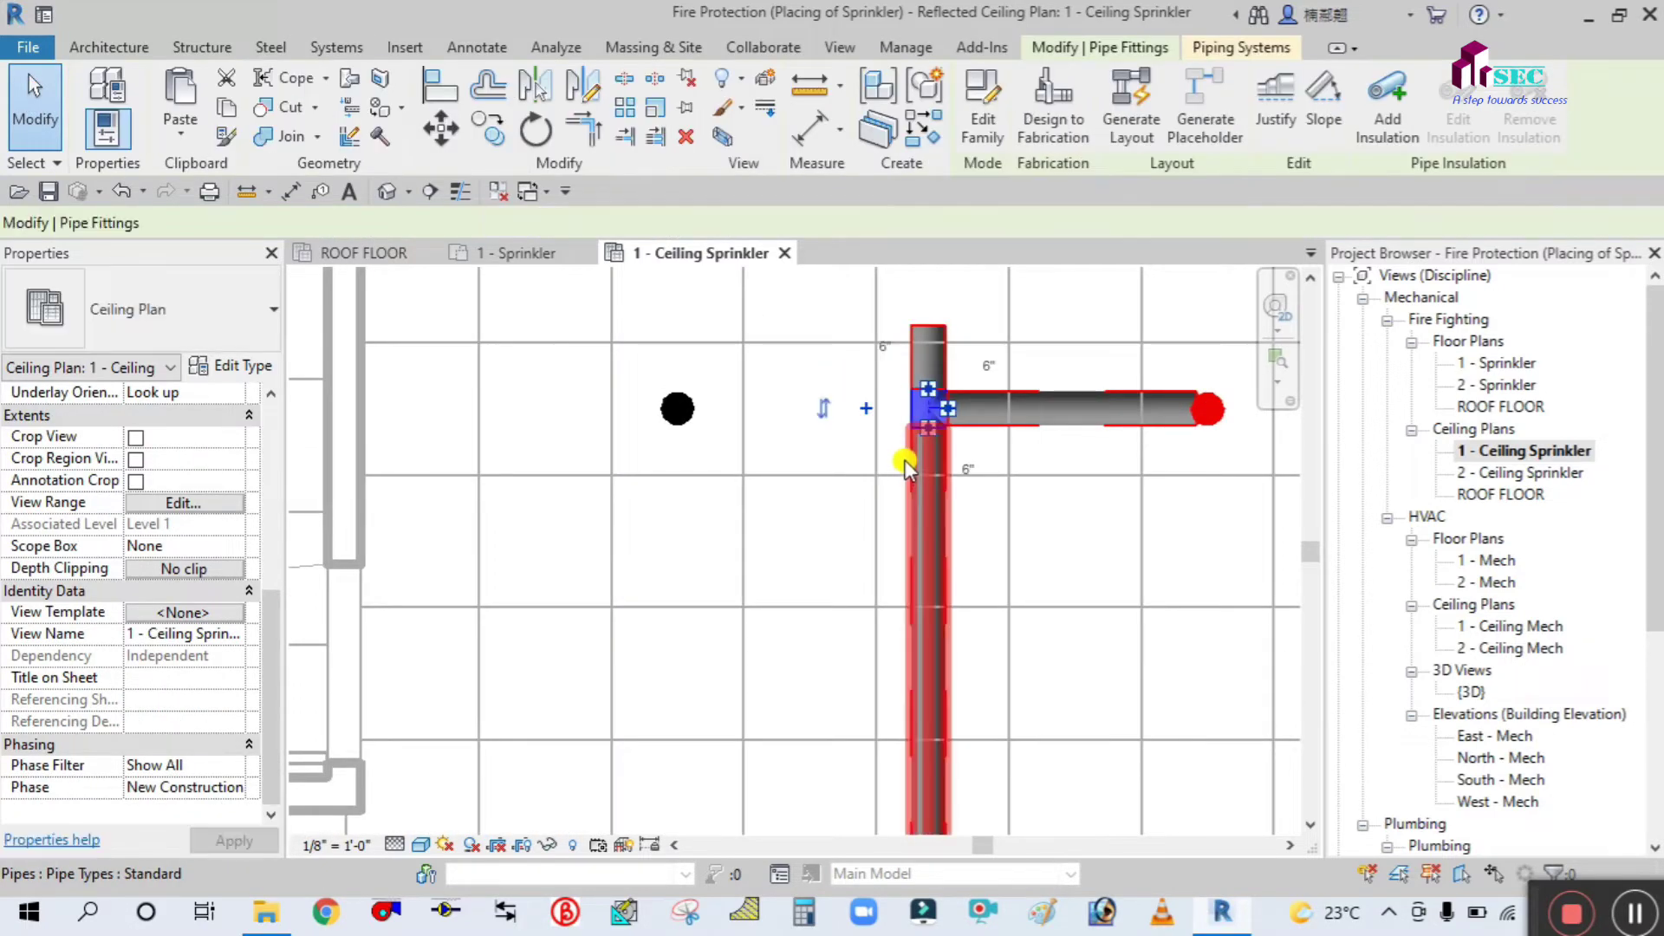
click(865, 414)
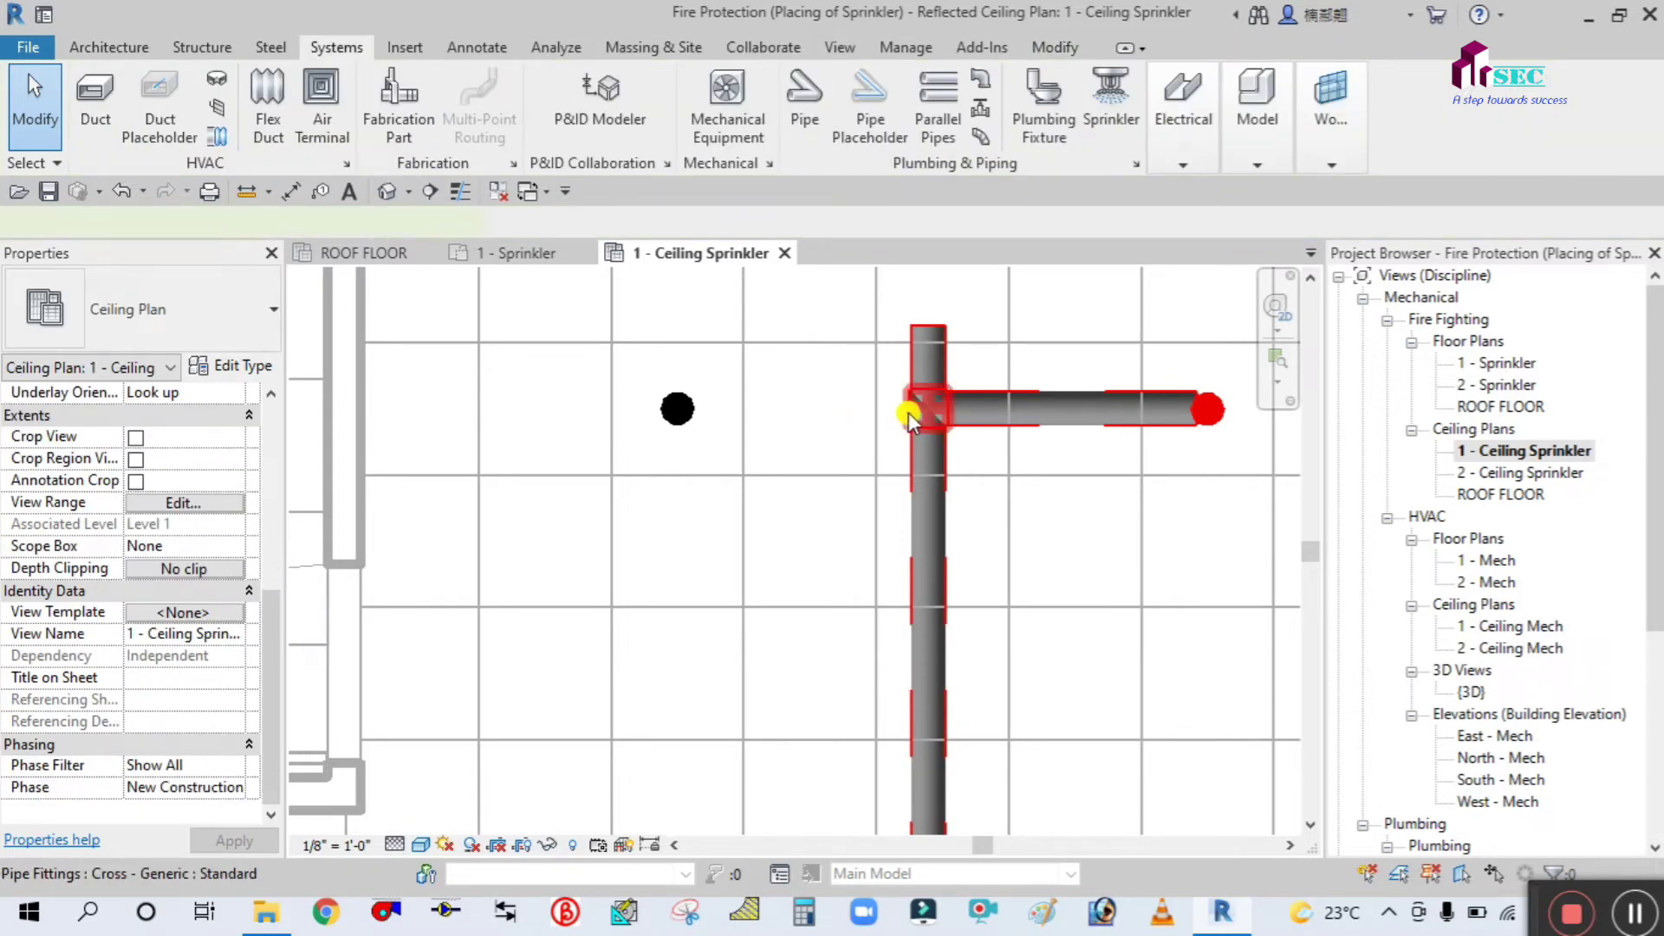
click(908, 412)
right_click(909, 409)
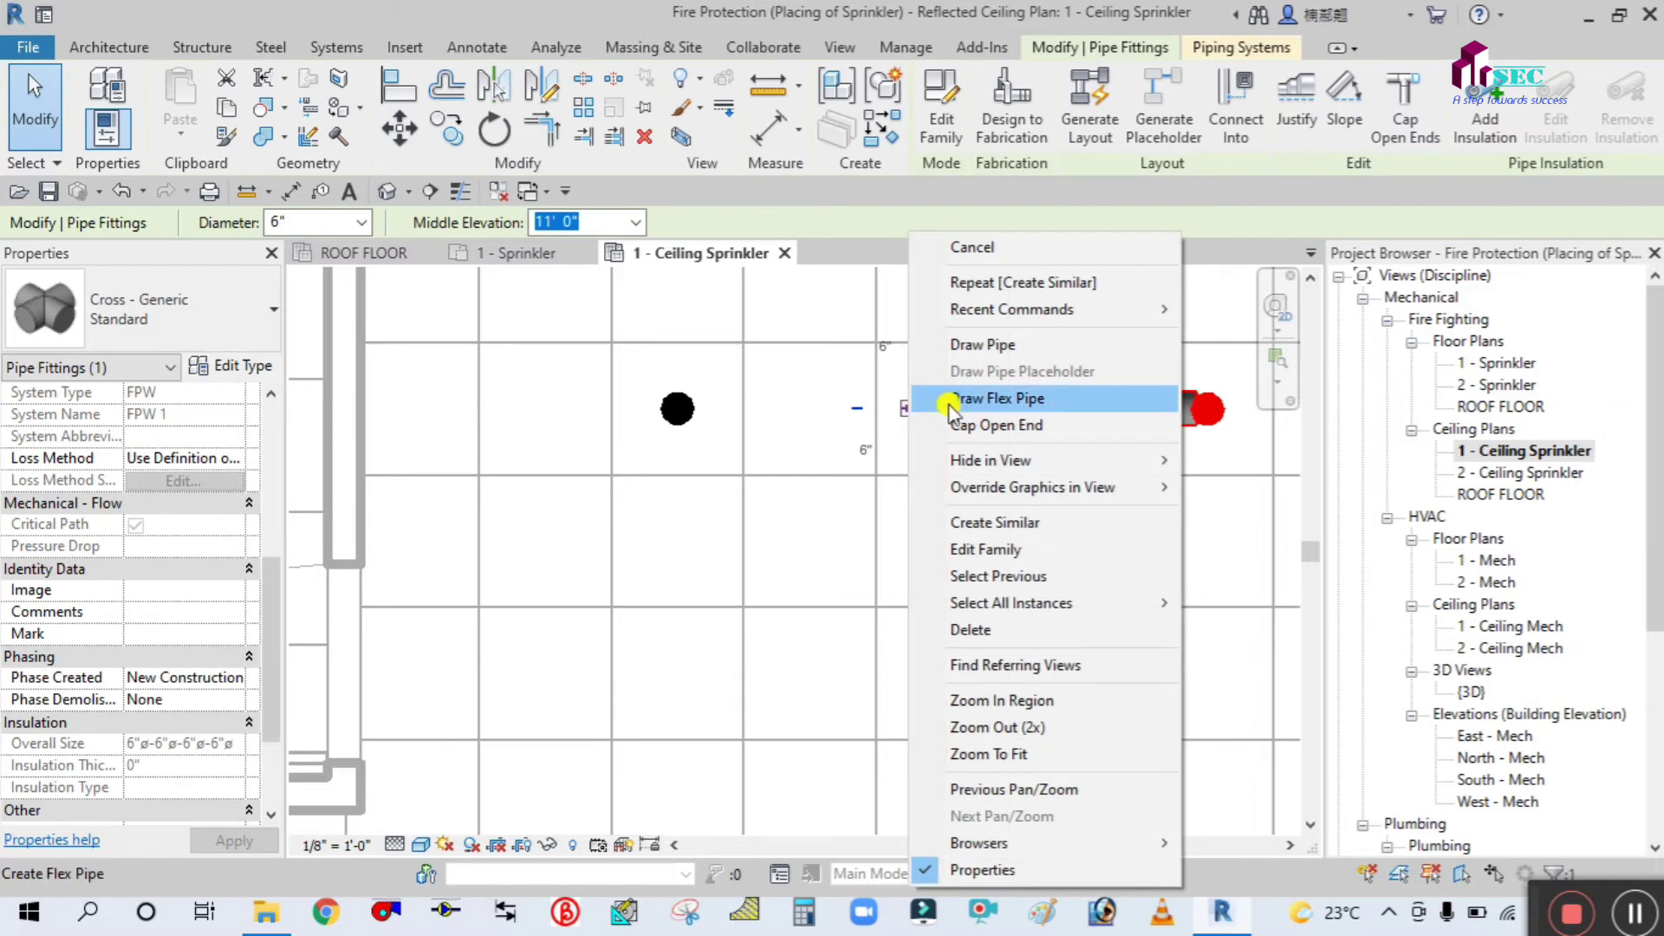
click(932, 343)
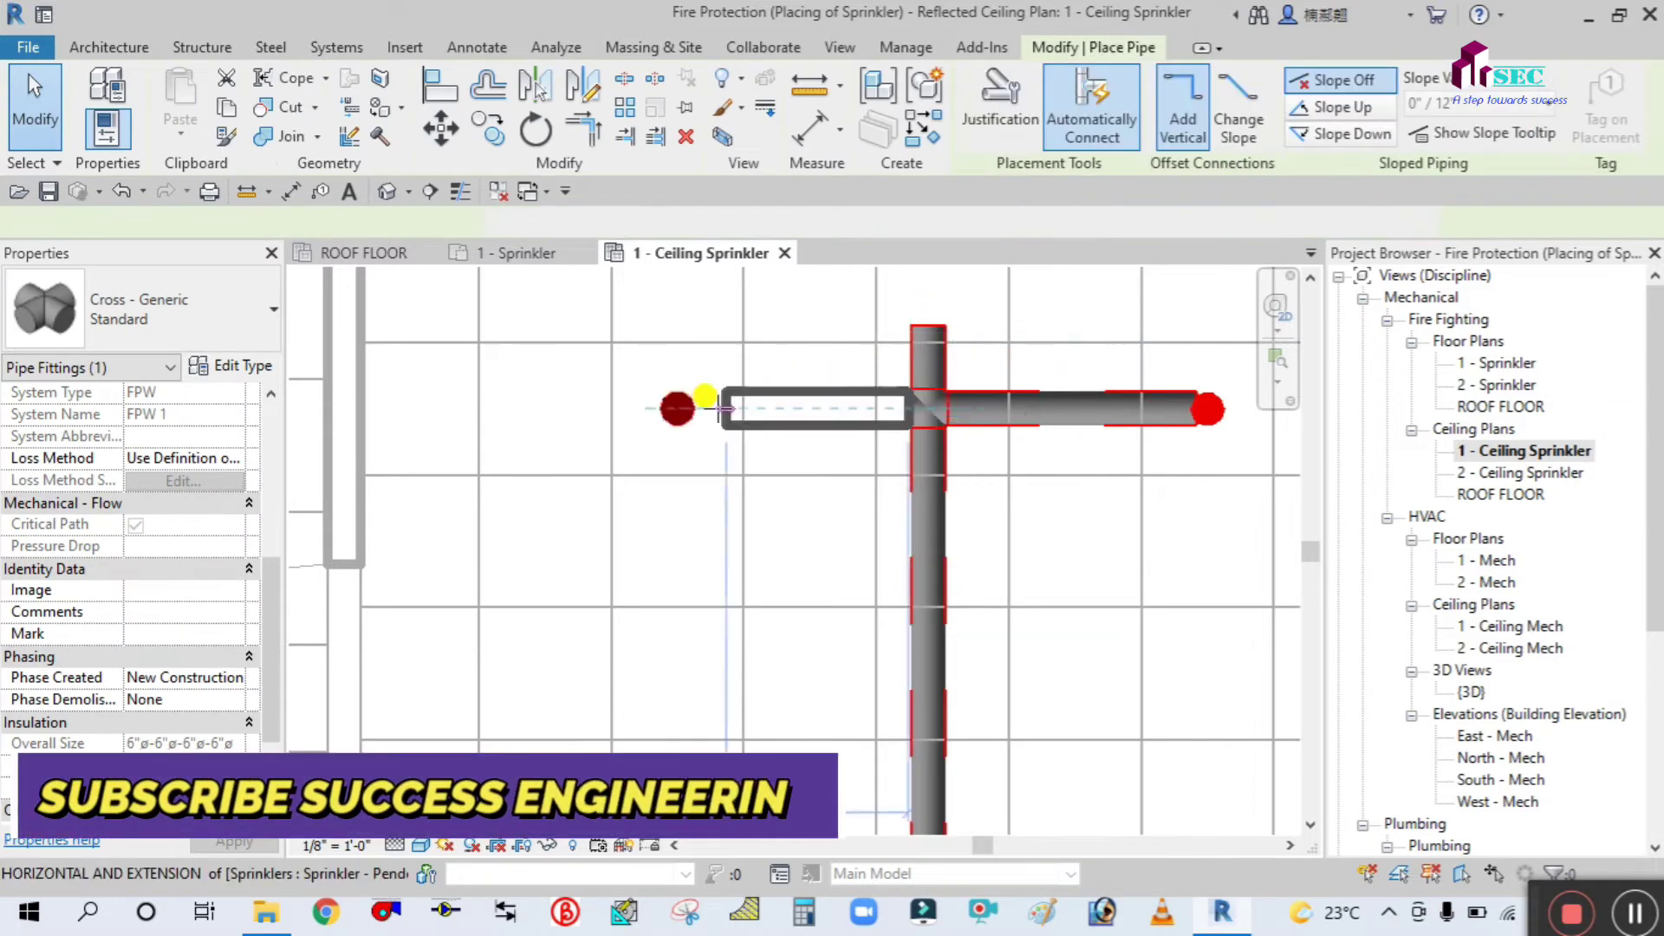
click(675, 406)
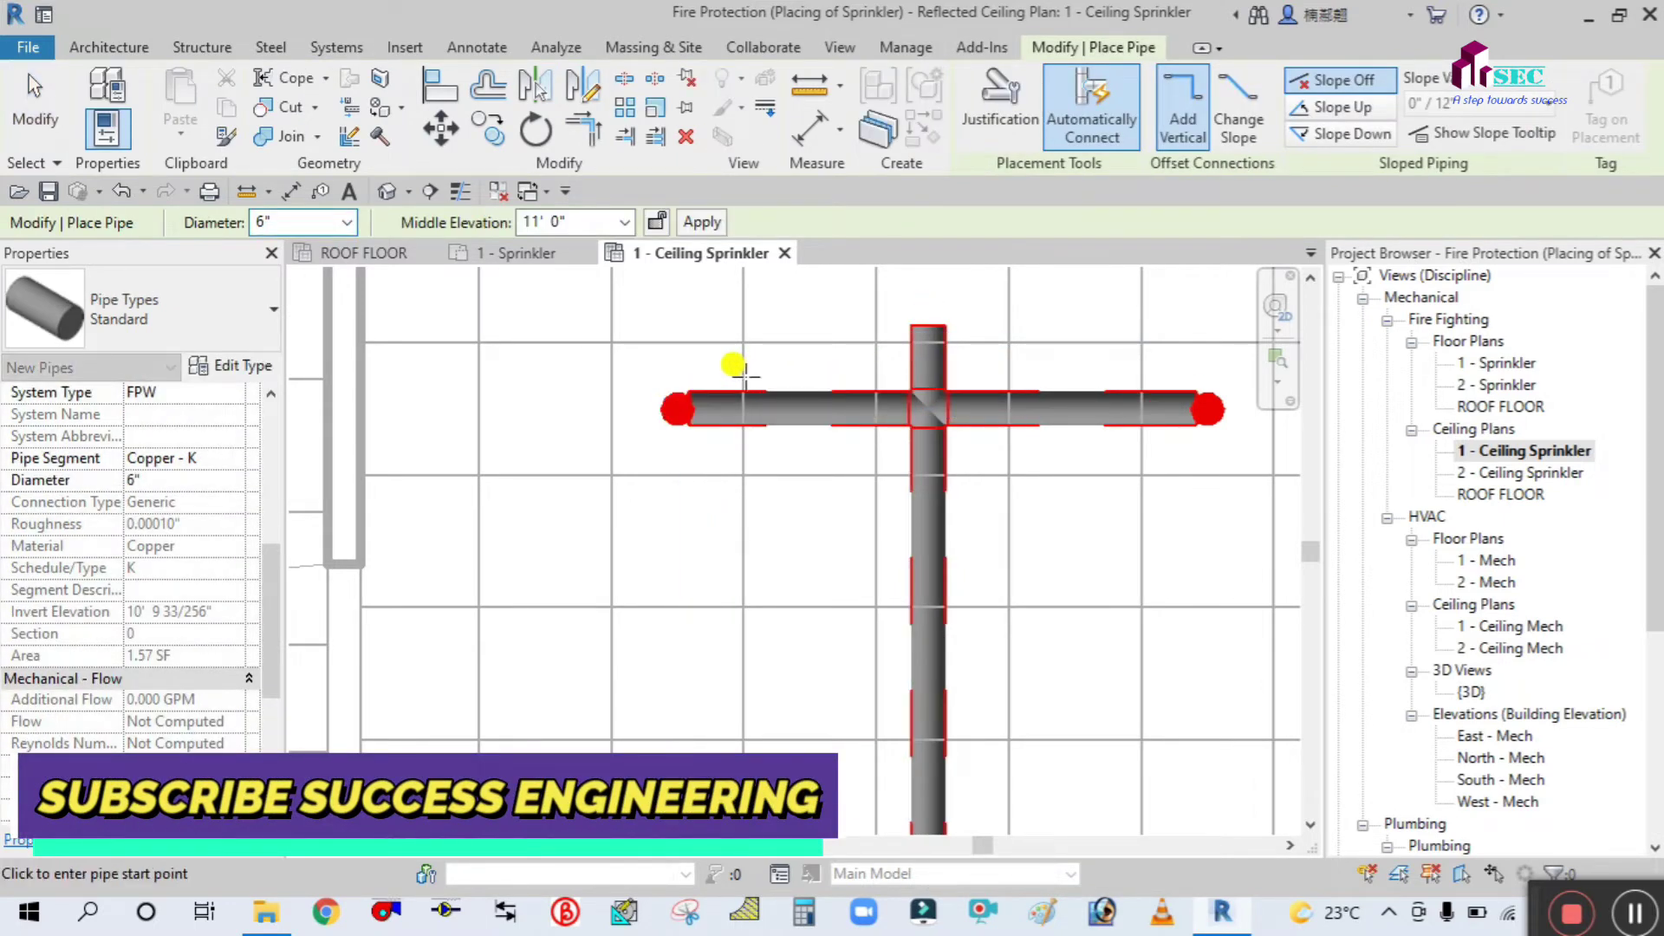
click(35, 102)
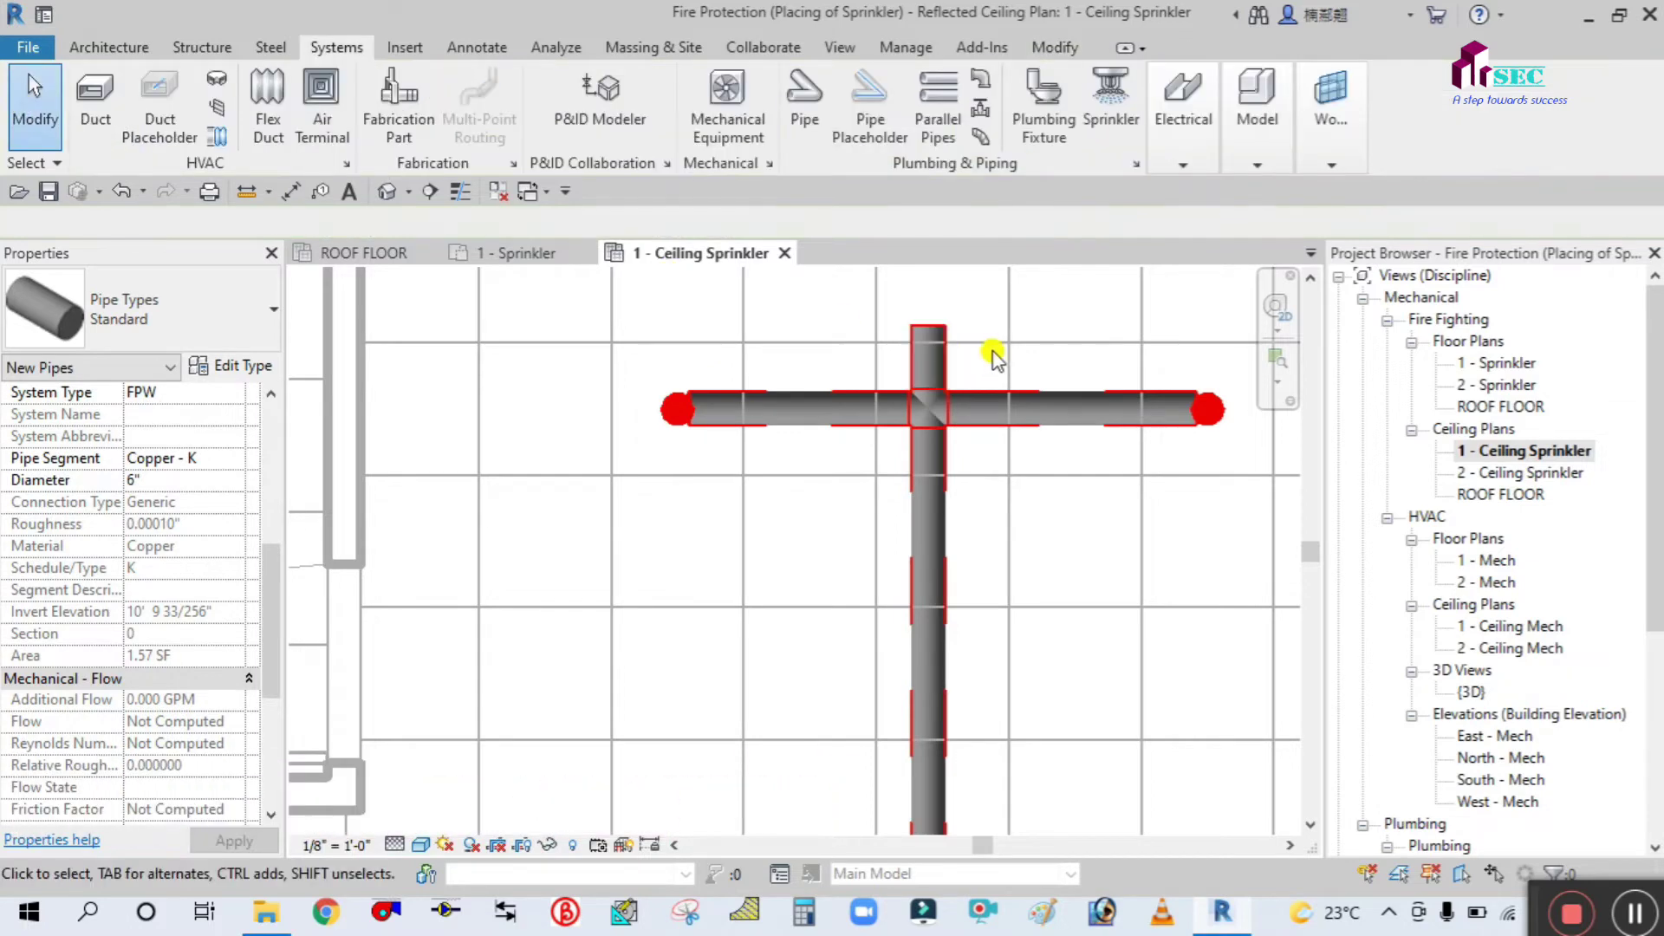
- Check the short pipe stub above the cross, then clear the selection
click(936, 329)
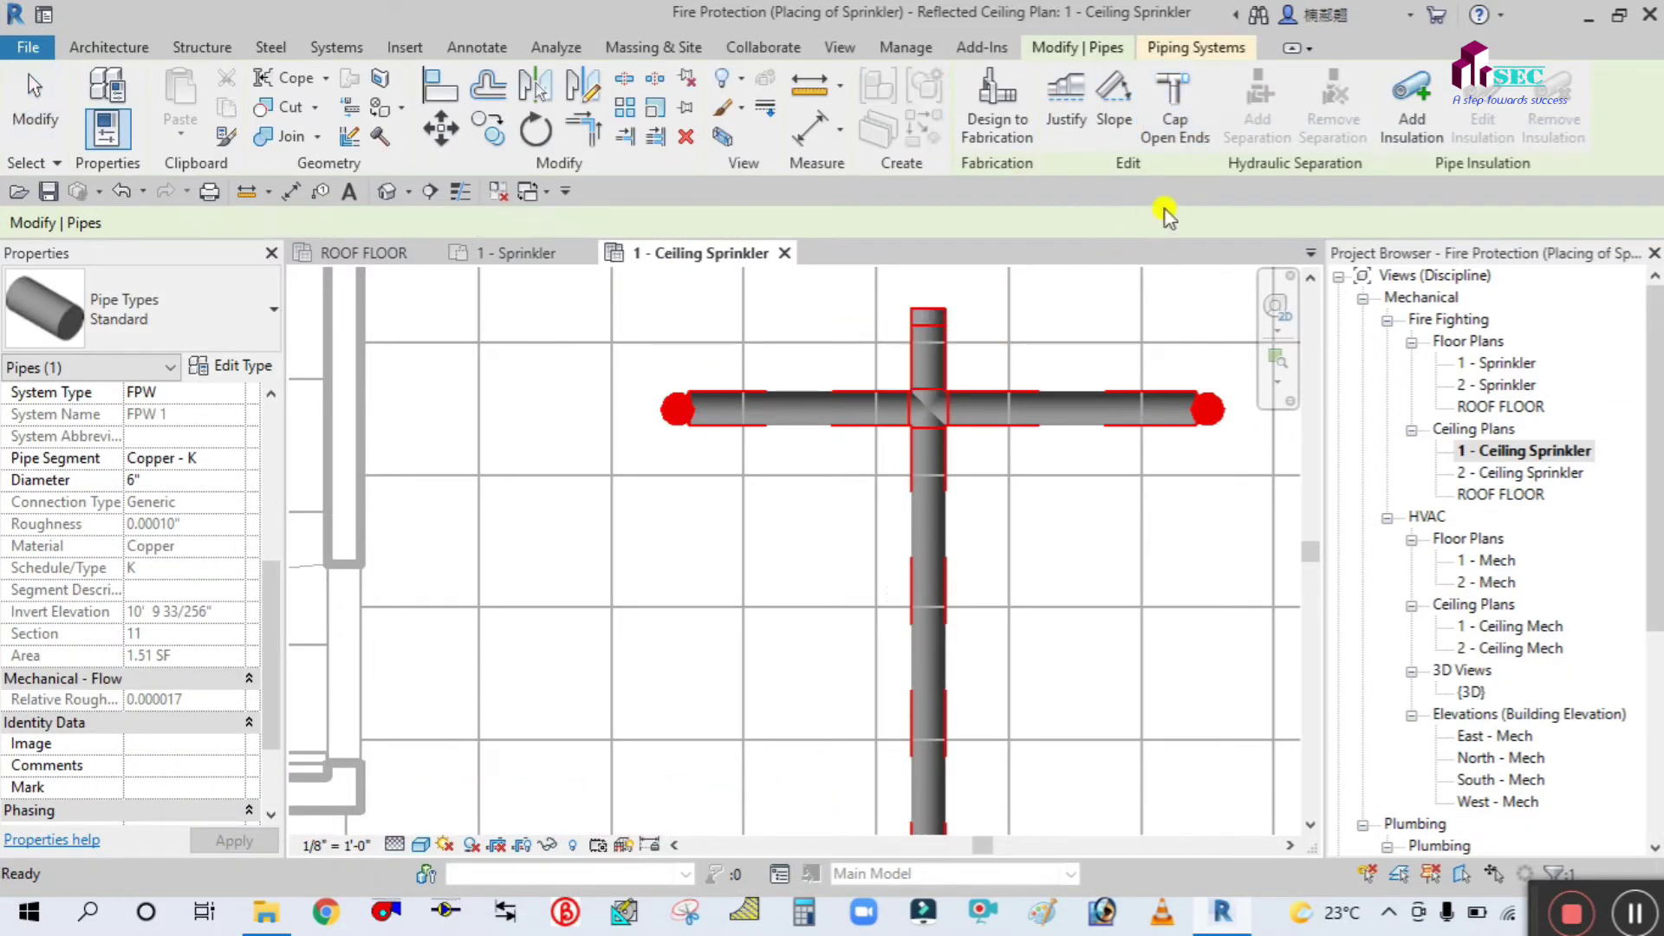
click(1040, 324)
scroll(1010, 353, down, 6)
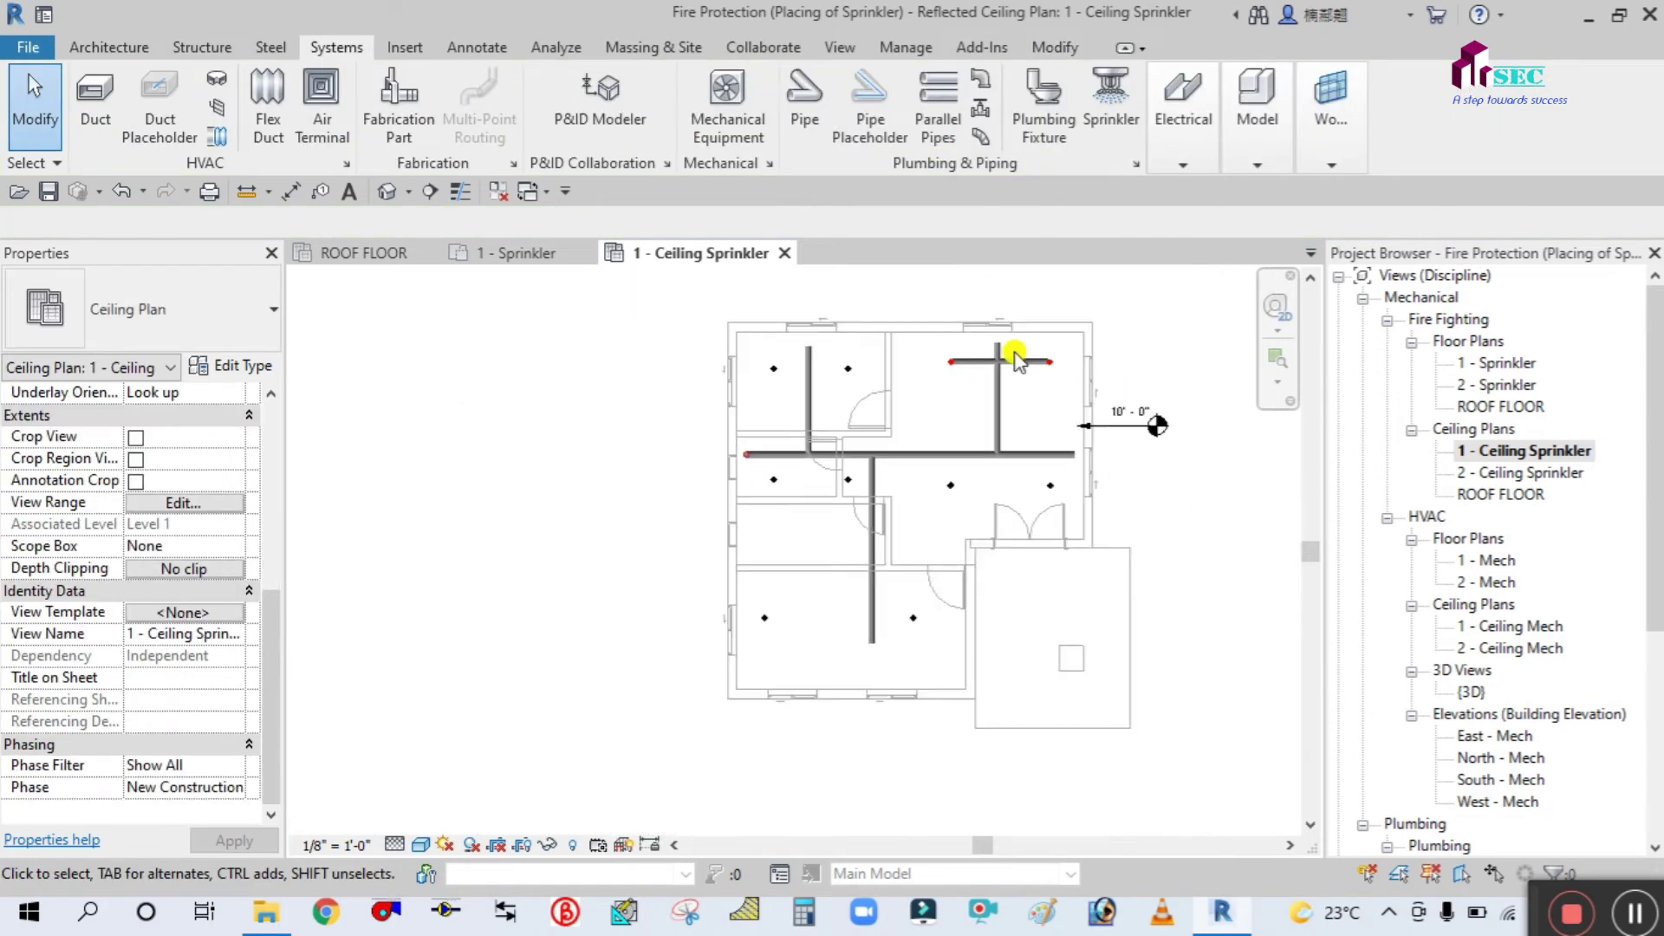
- Convert the tee on the main under the branch into a cross fitting
scroll(956, 363, up, 3)
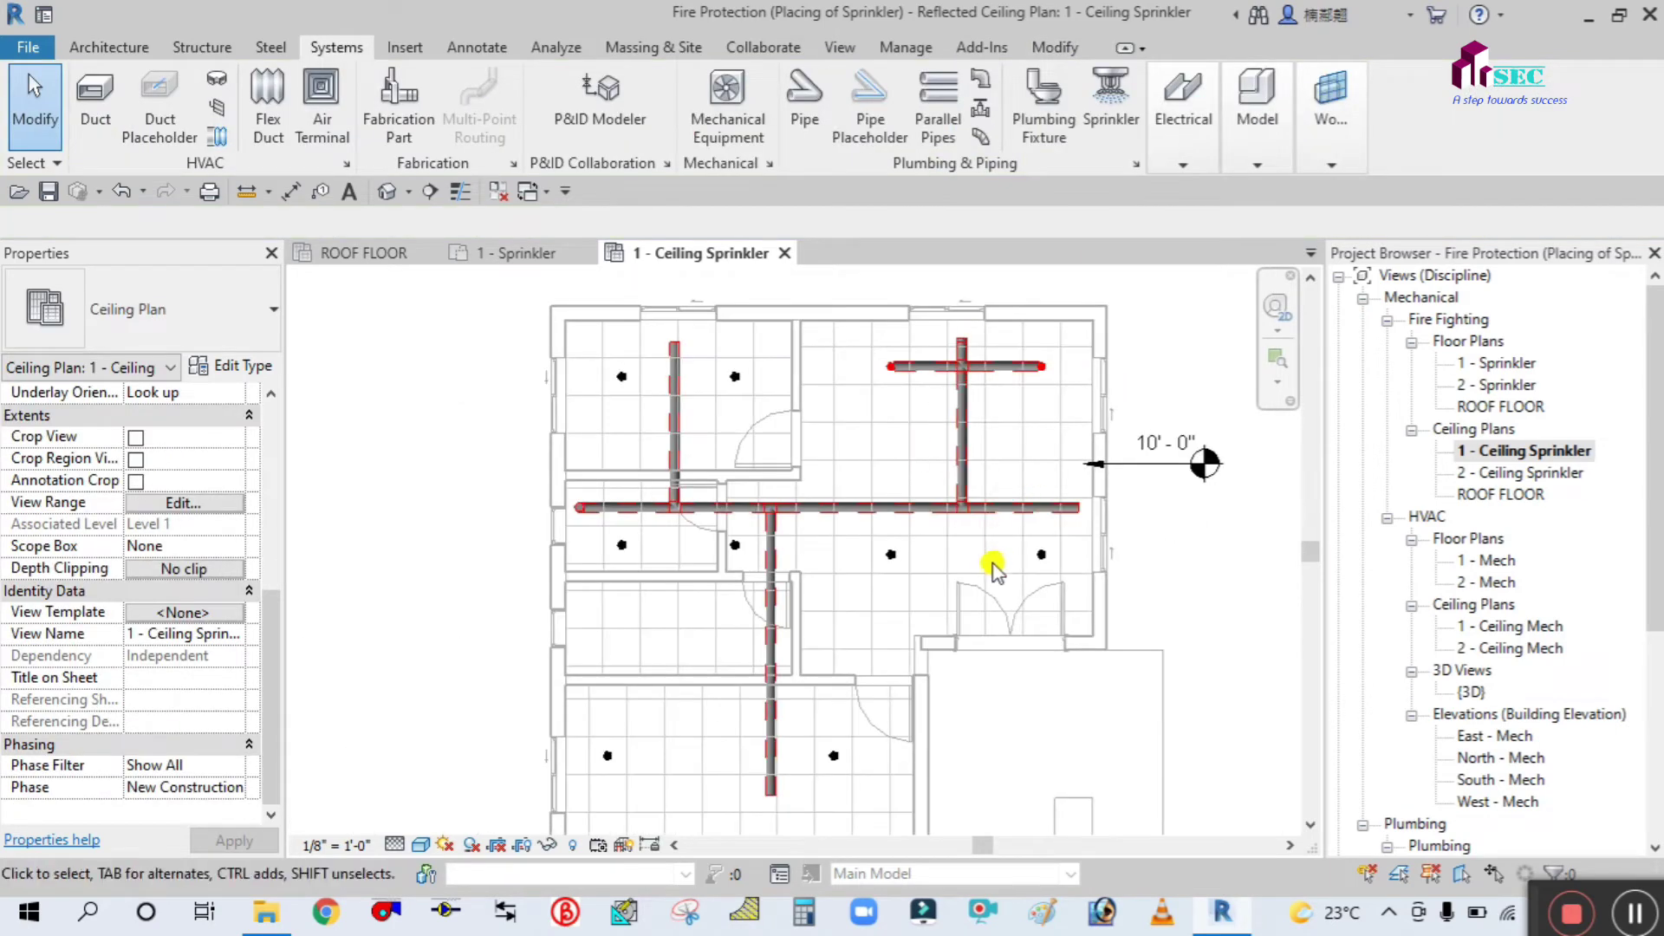
scroll(993, 568, up, 5)
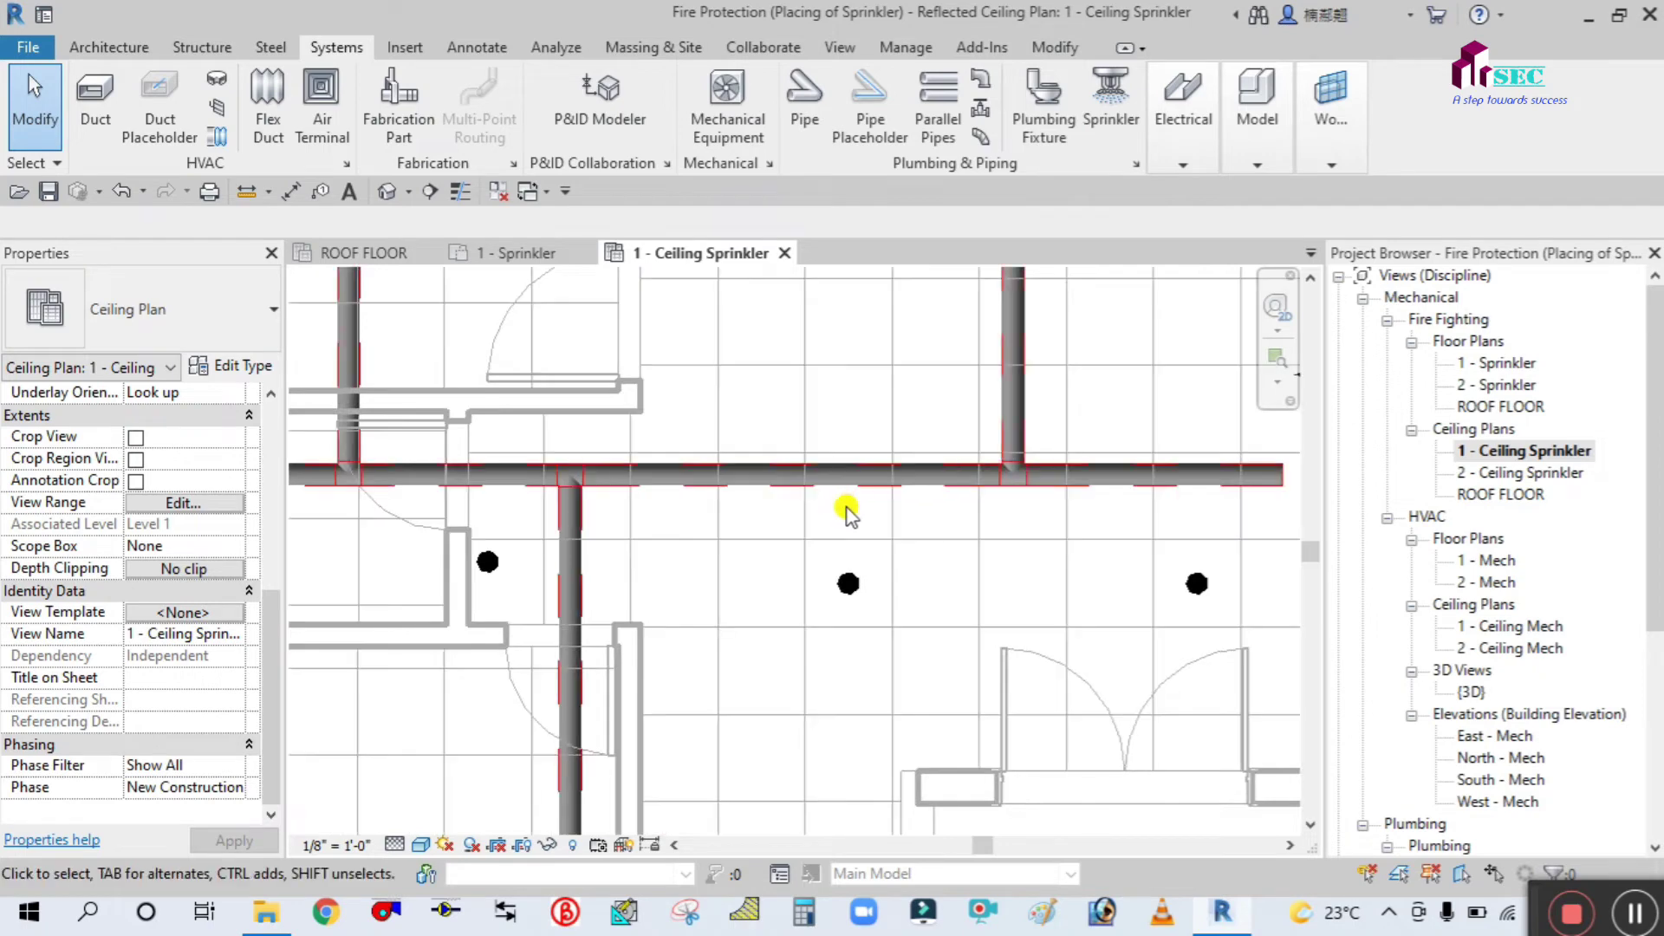
scroll(848, 516, down, 2)
scroll(975, 502, up, 3)
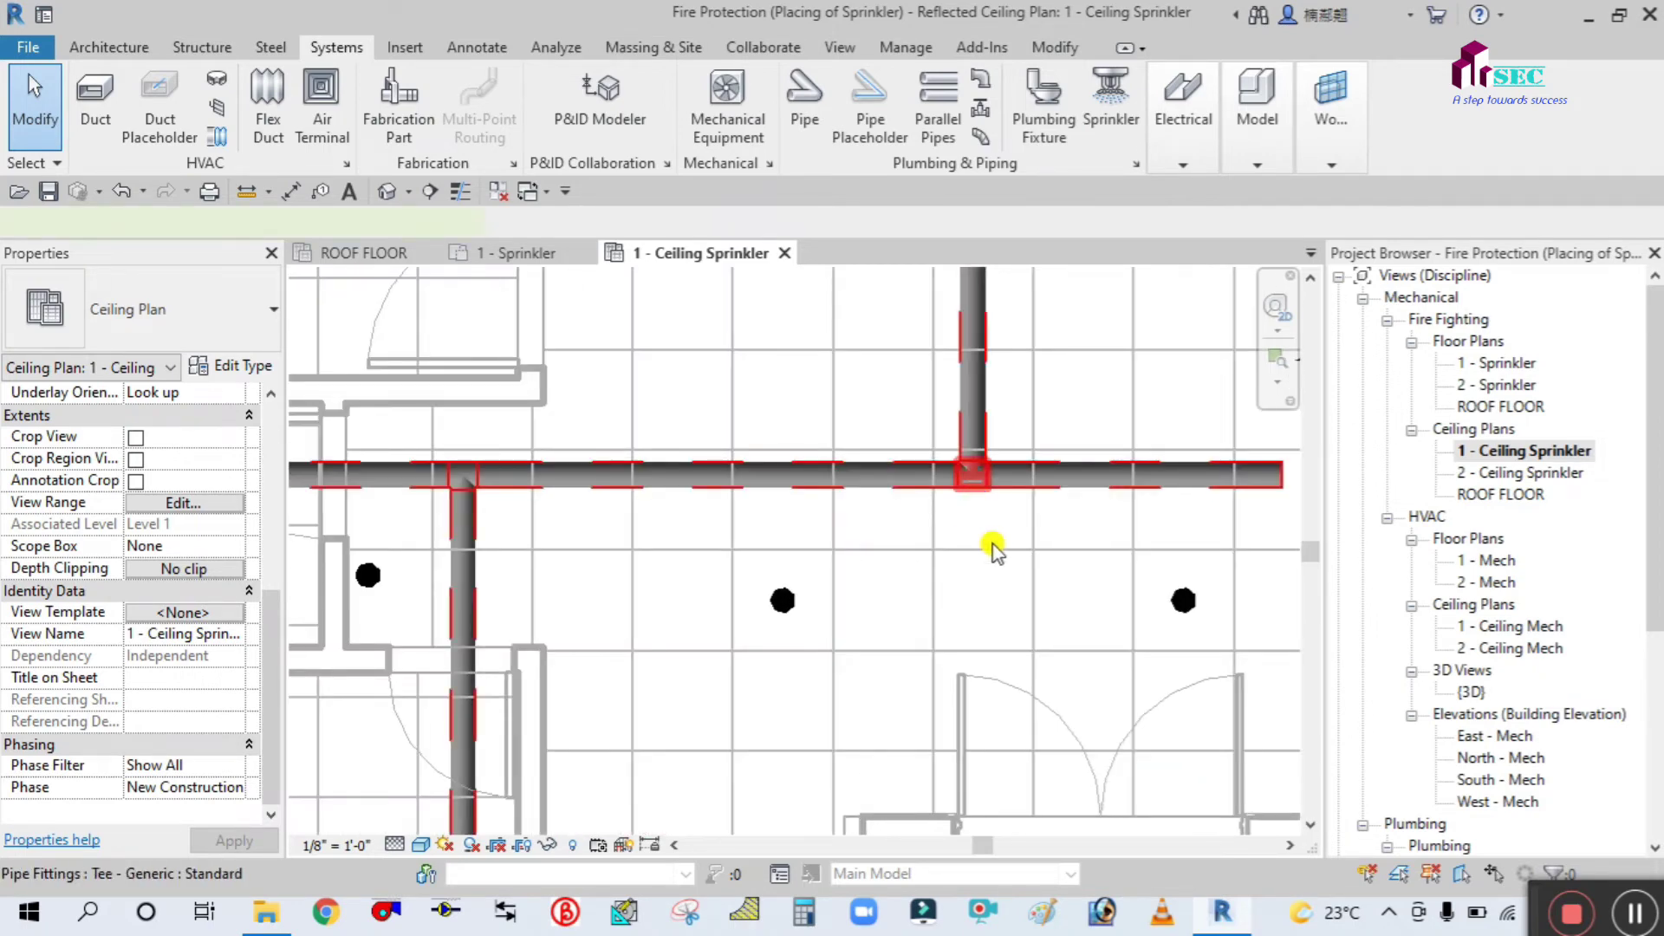
click(975, 484)
scroll(1027, 476, up, 1)
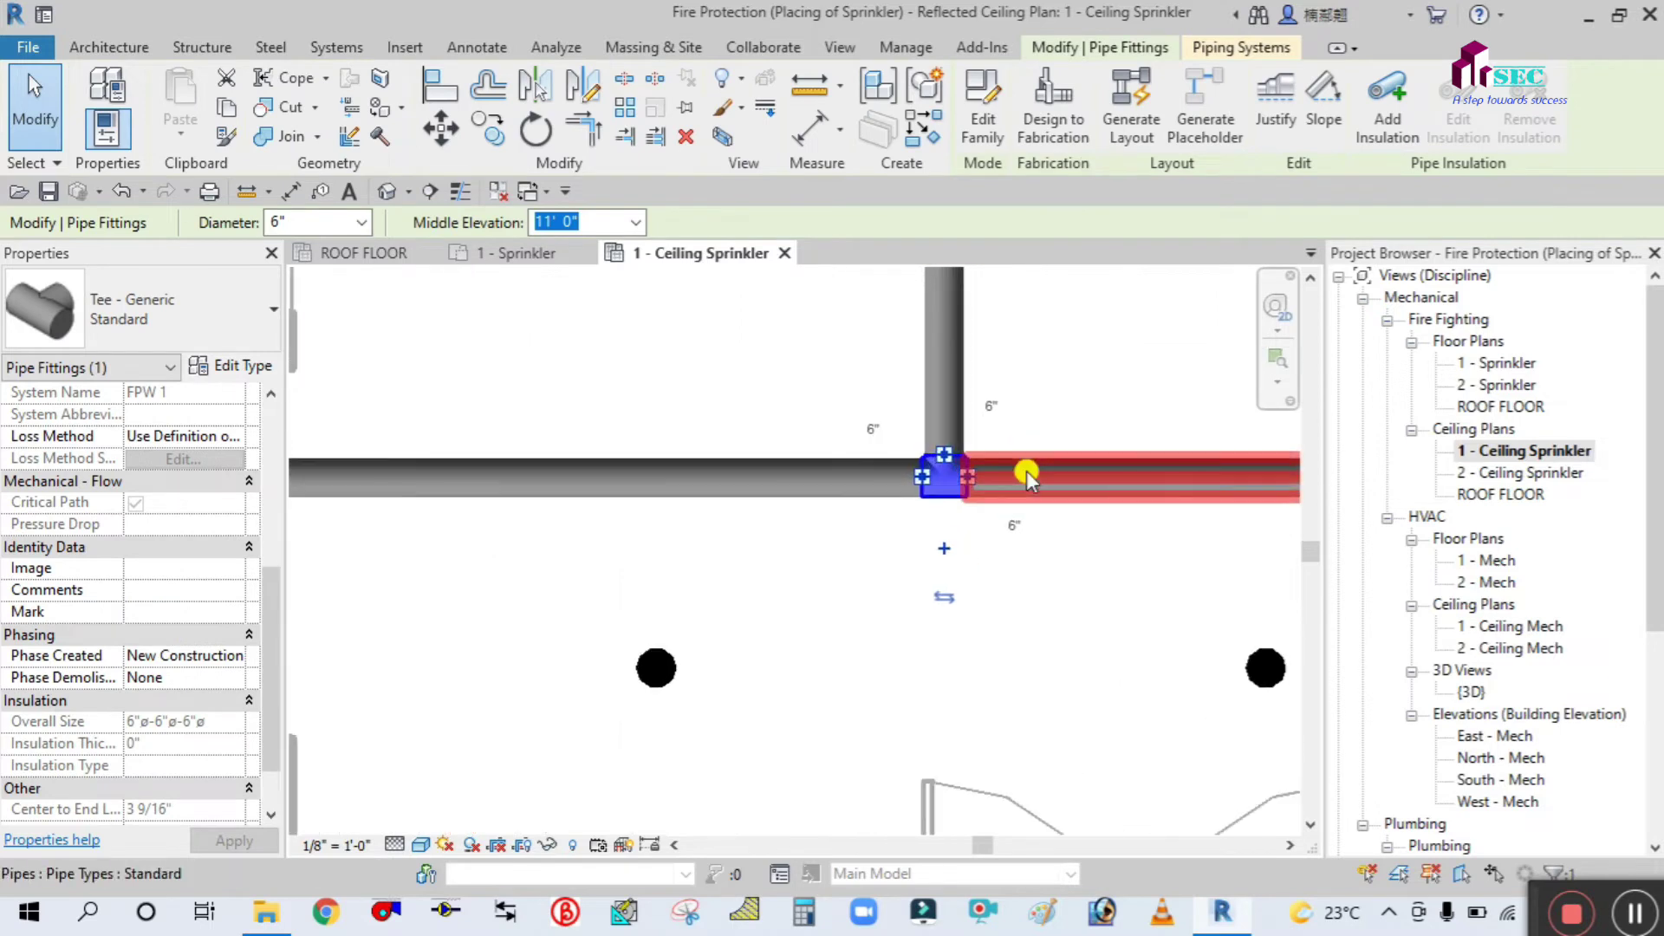
click(945, 551)
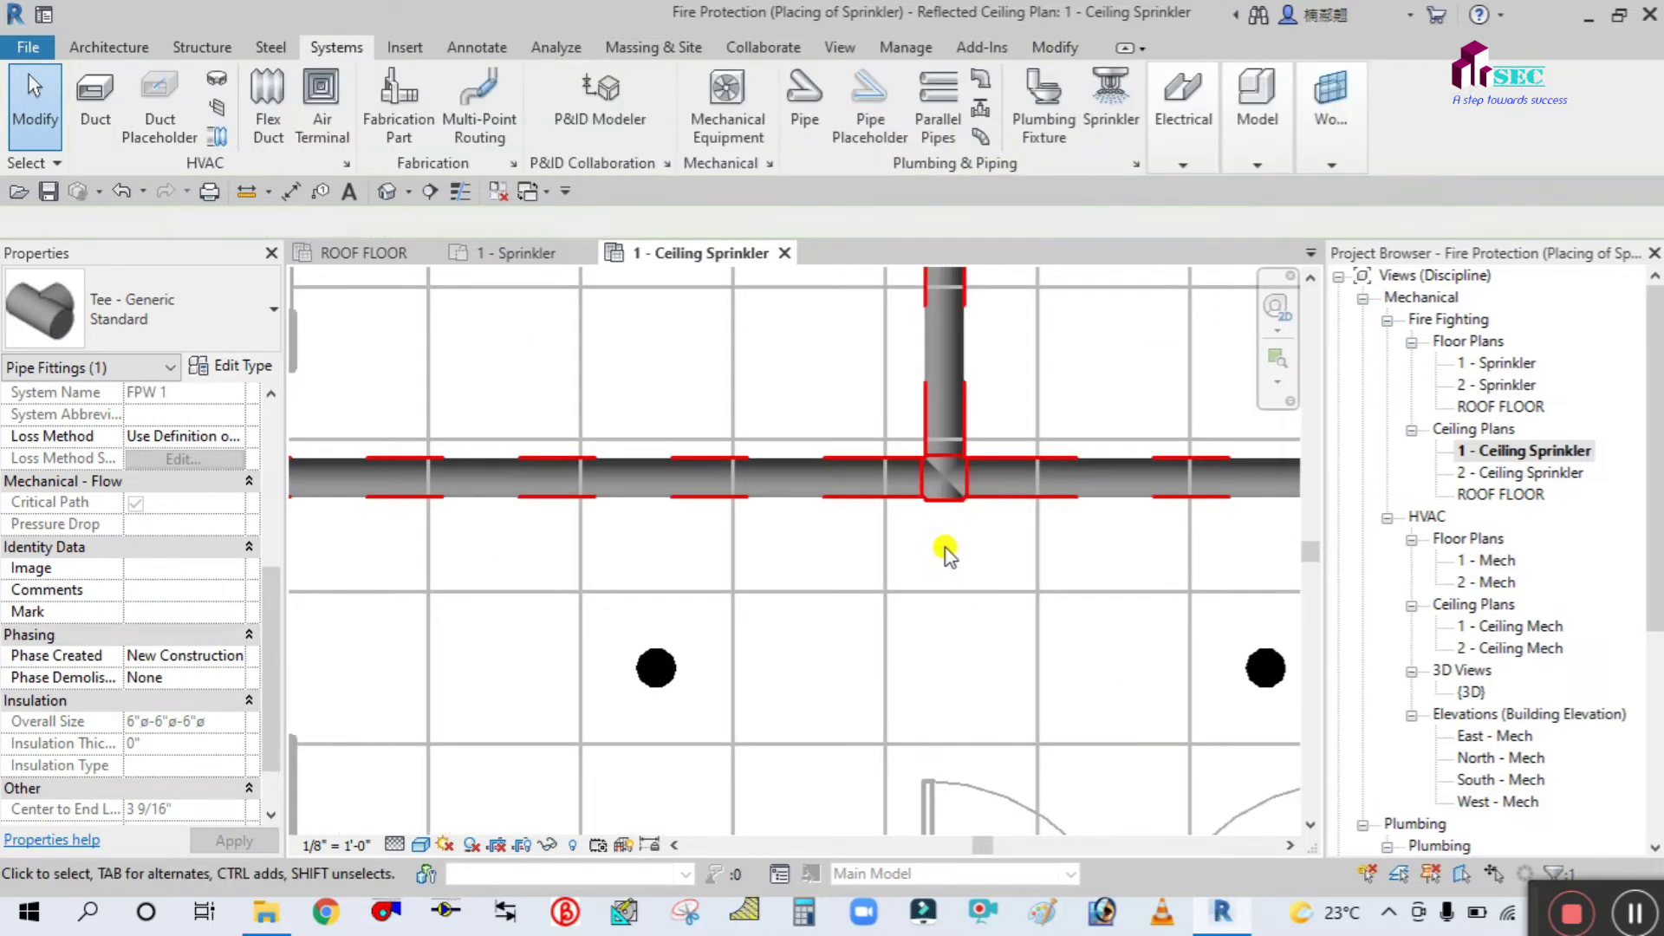
- Draw a vertical branch south from the cross's open end
click(945, 503)
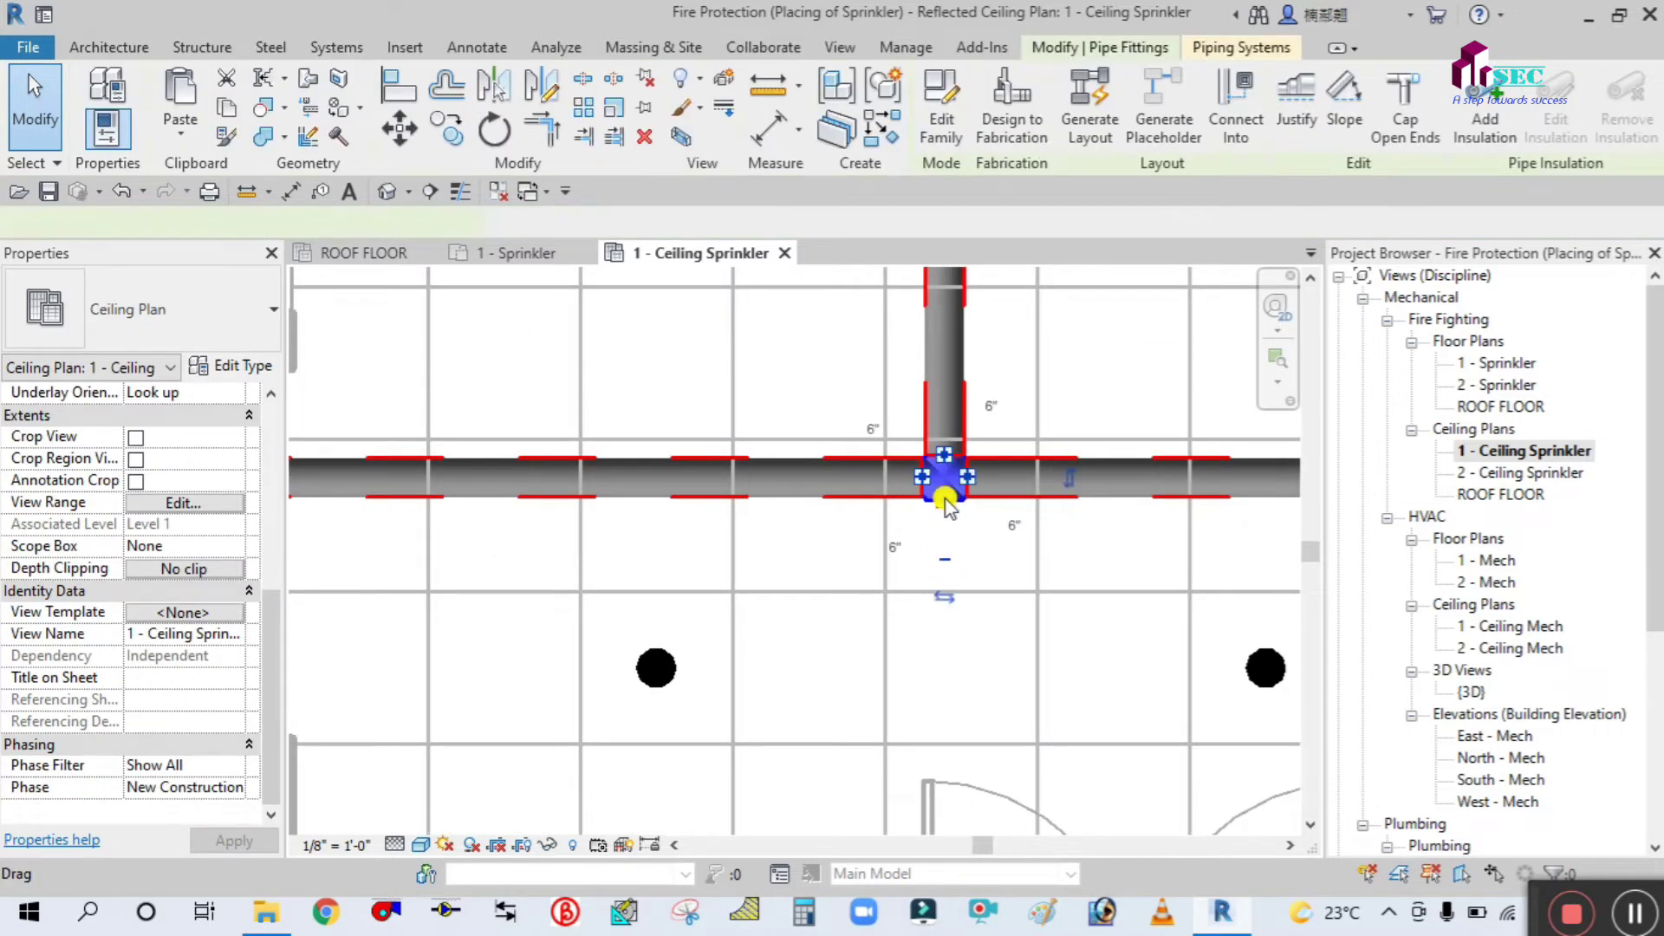
right_click(943, 501)
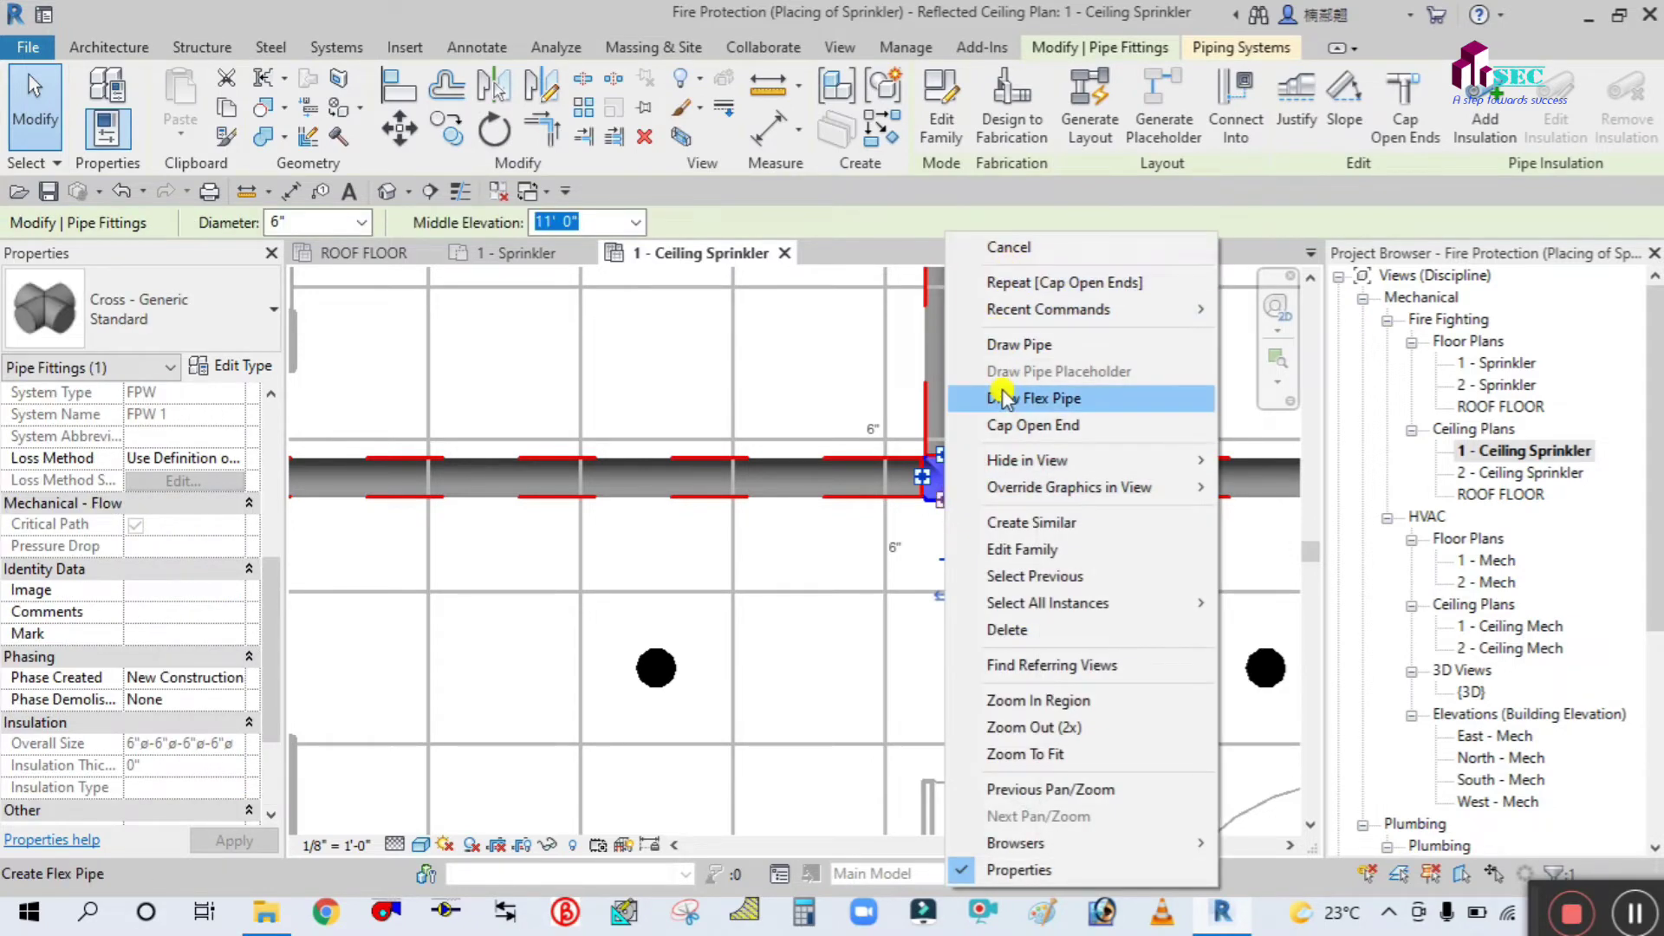
click(1005, 345)
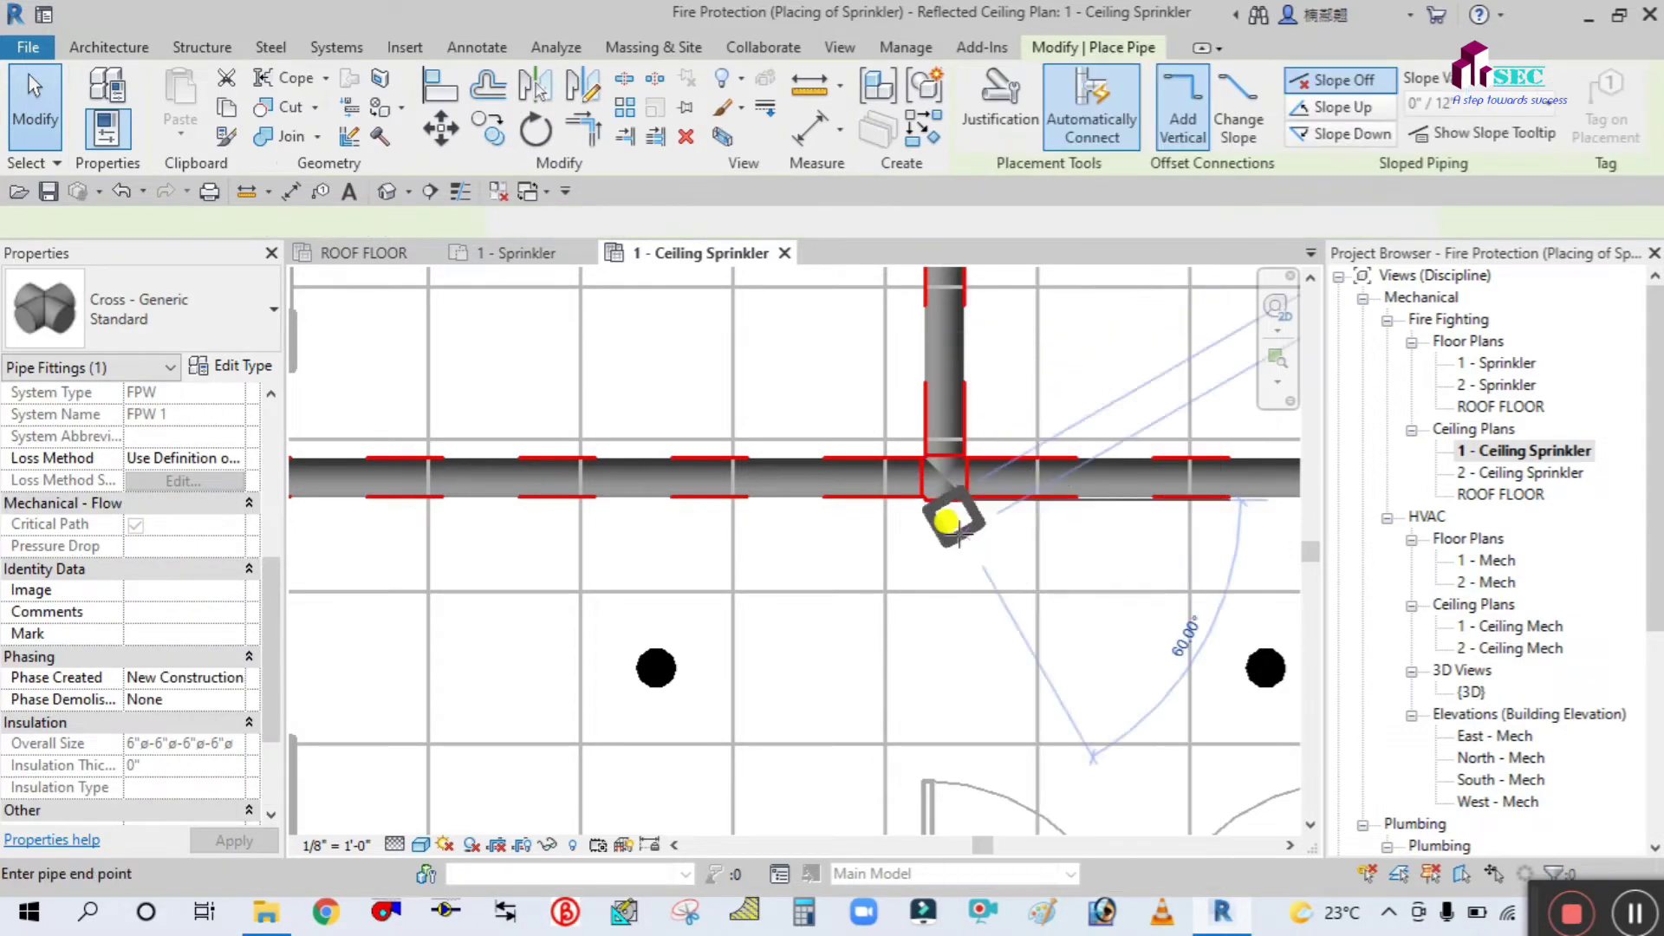
scroll(944, 501, down, 2)
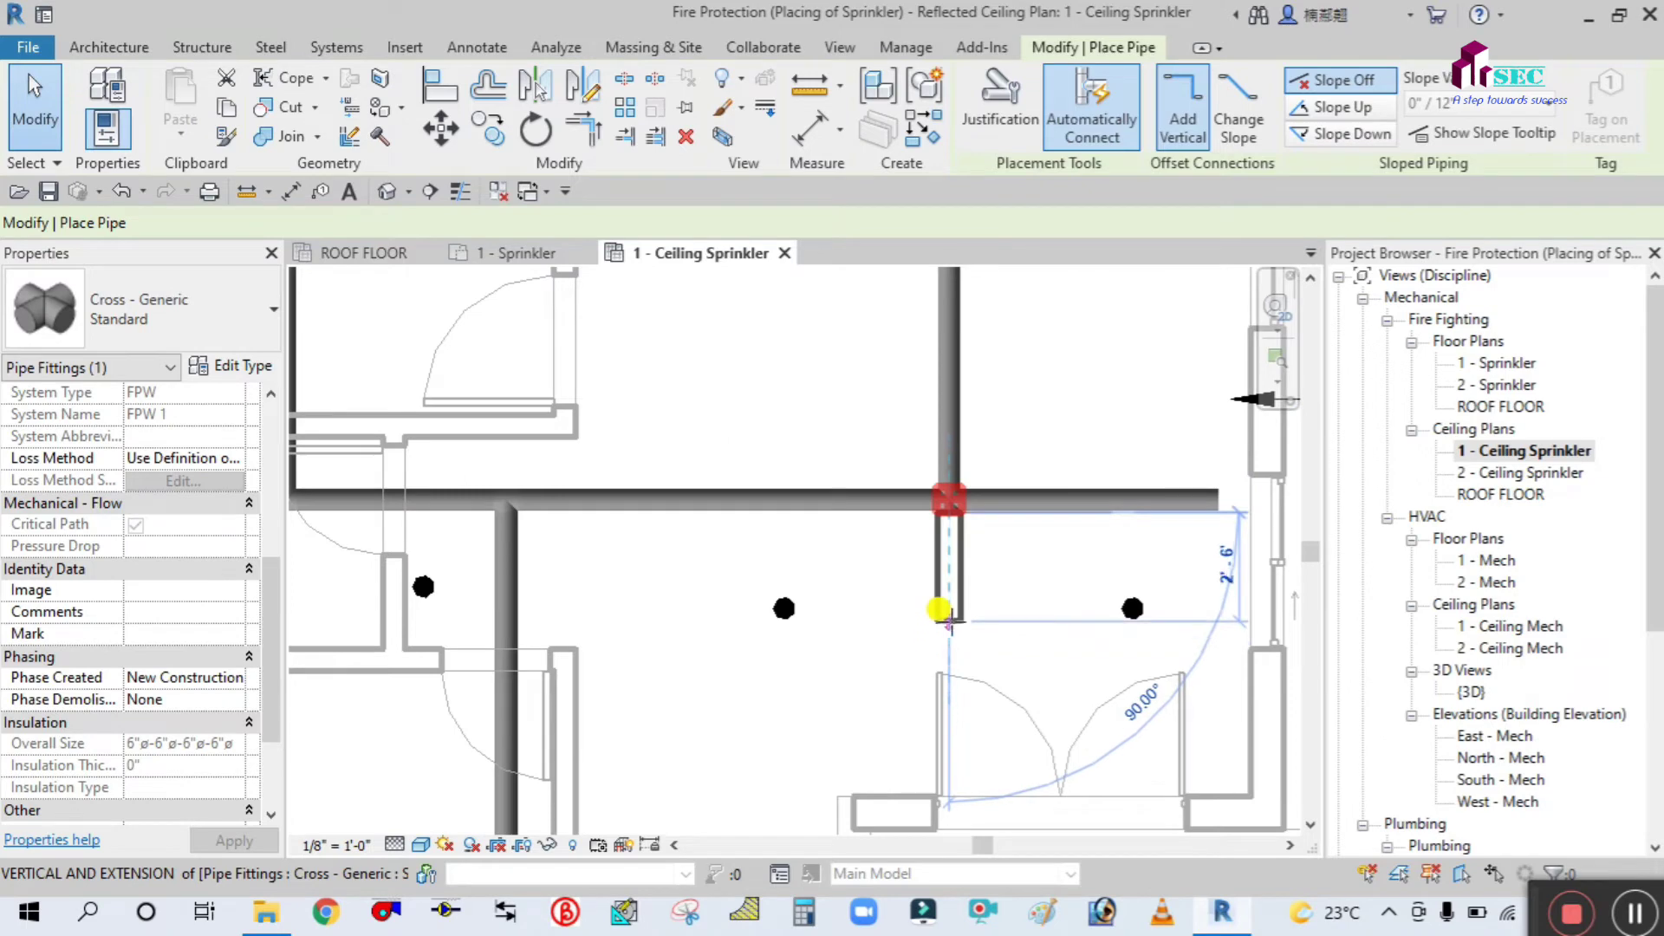
scroll(949, 619, up, 2)
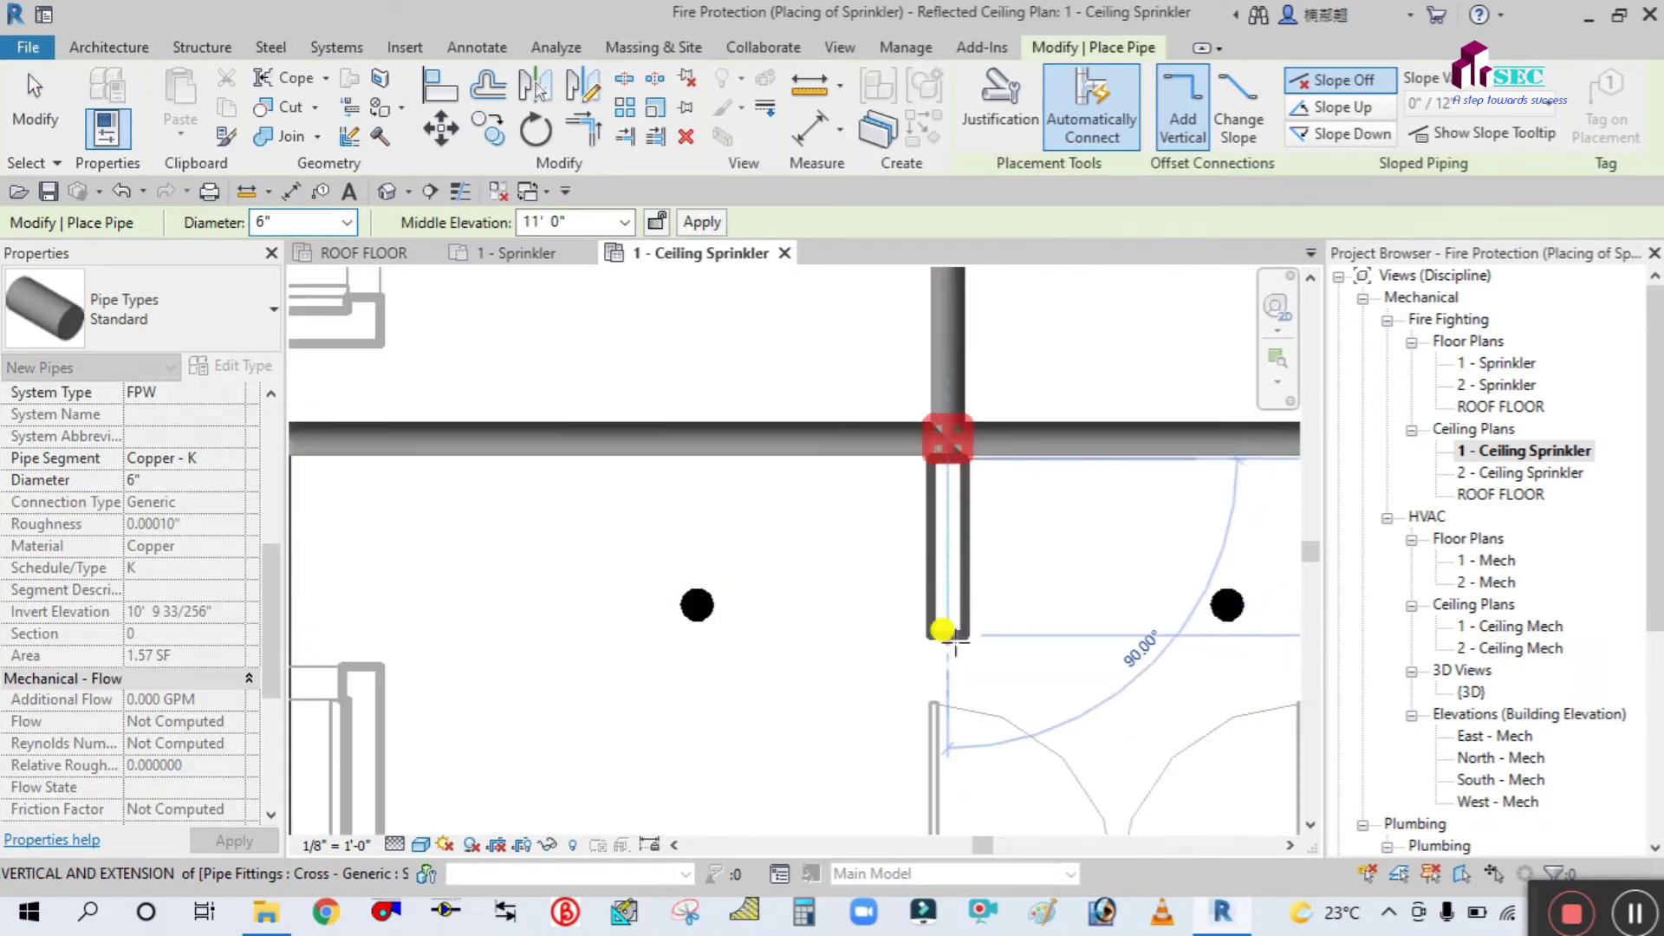
click(951, 657)
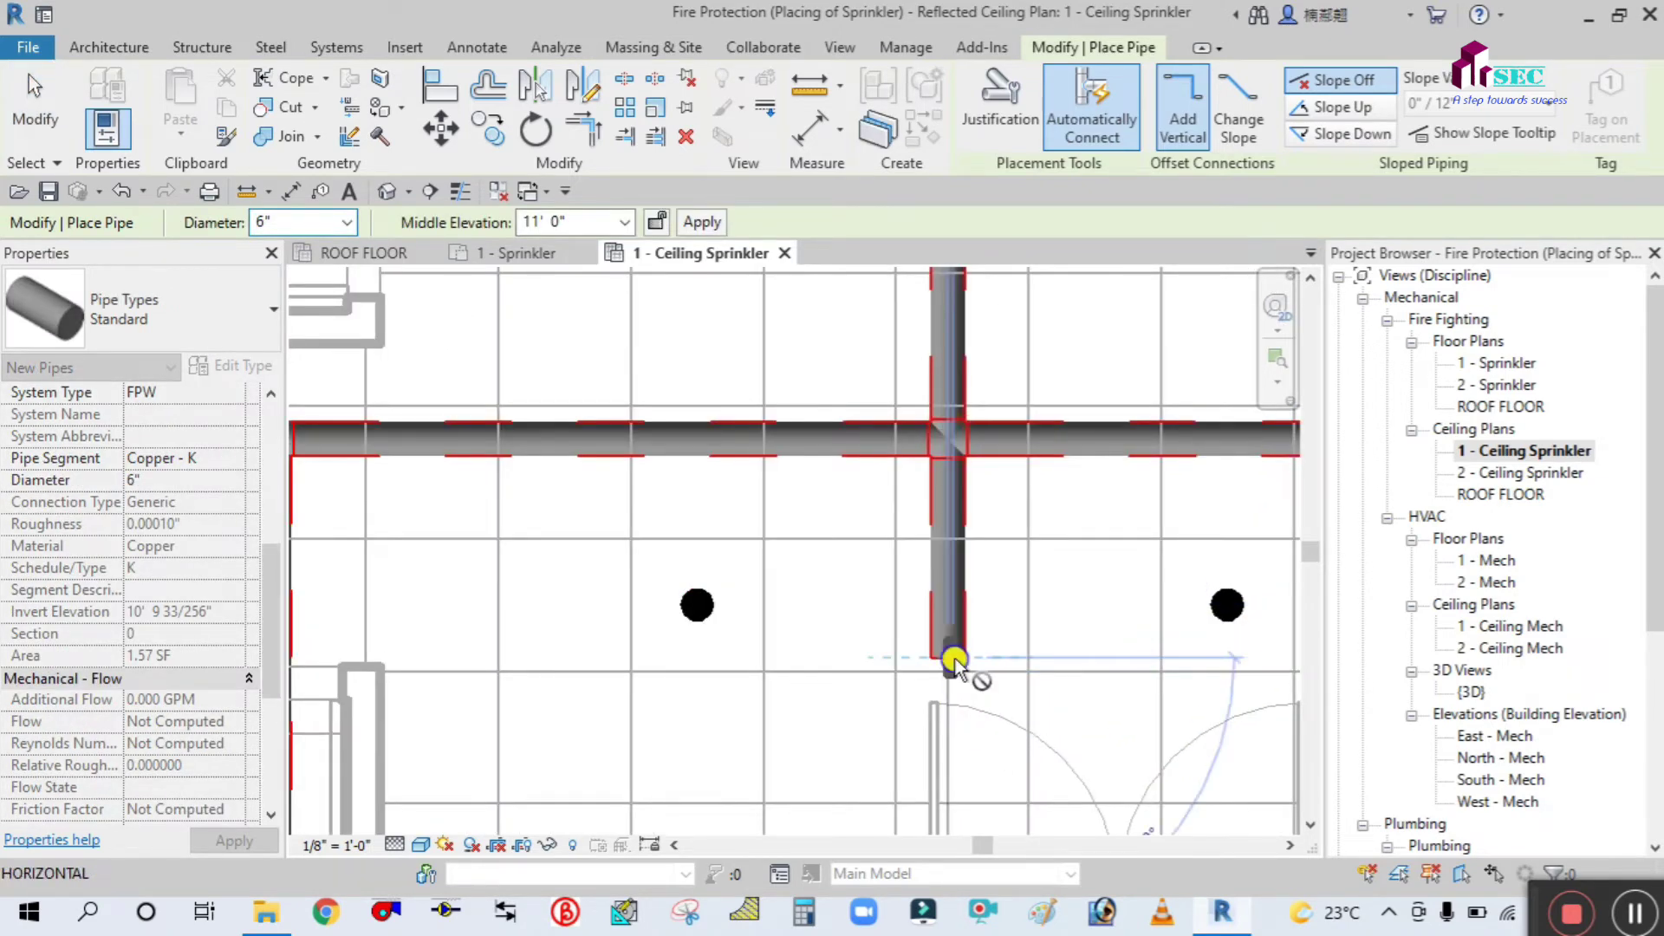
right_click(953, 660)
click(988, 336)
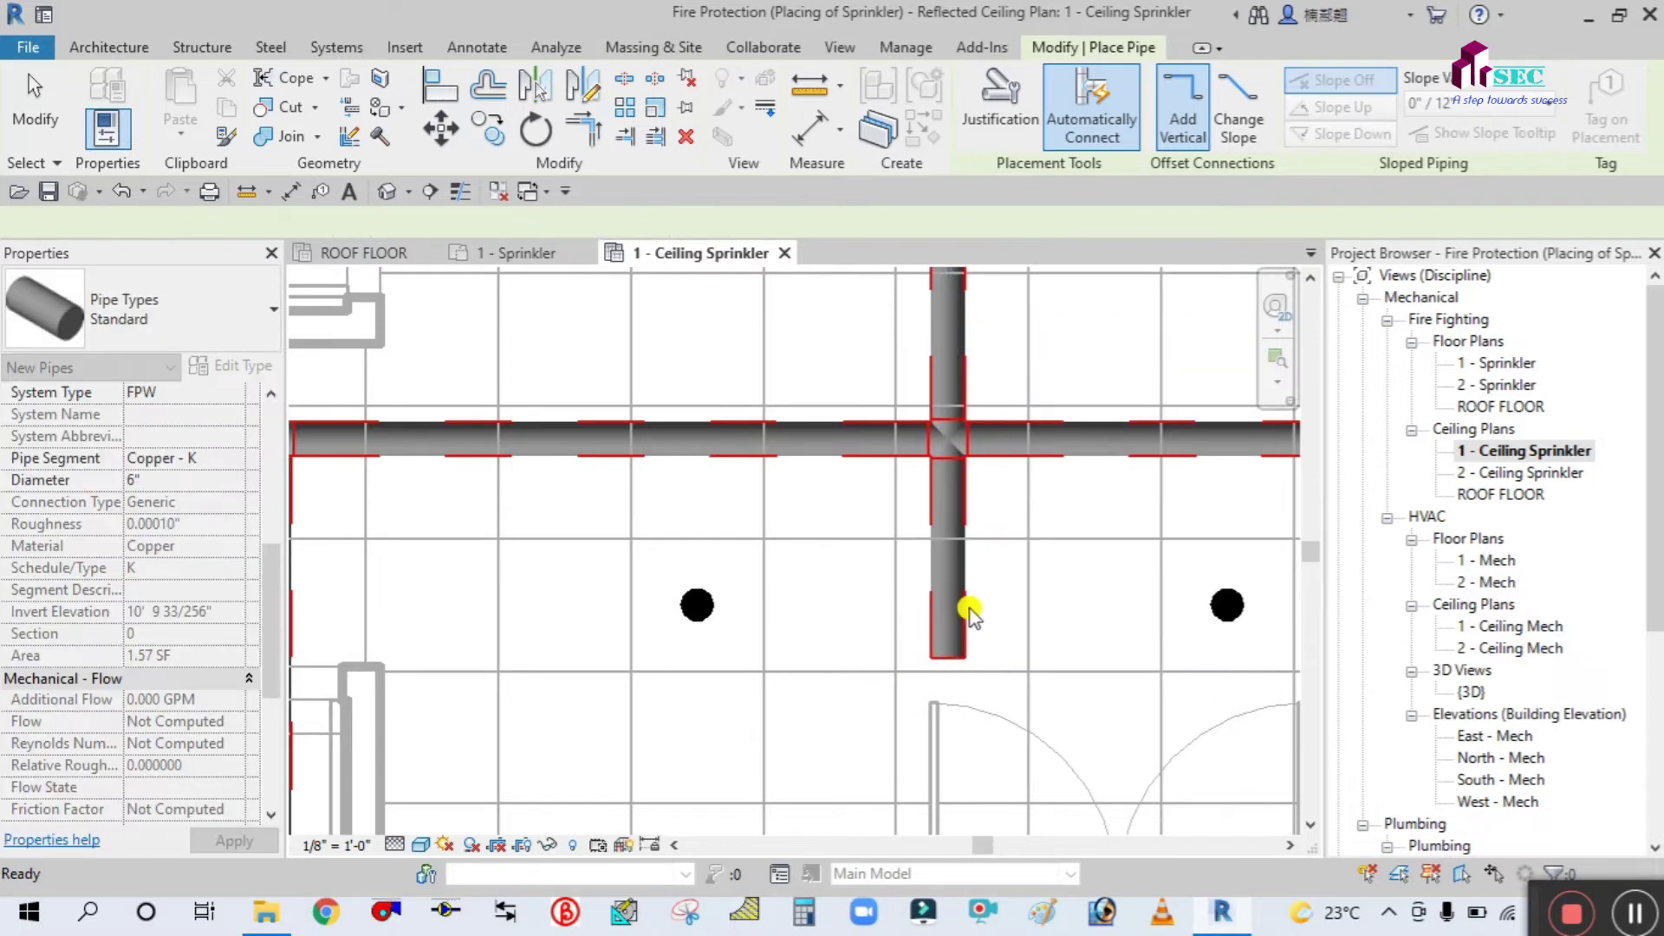
- Run an arm pipe from the southern branch to the right sprinkler
click(954, 589)
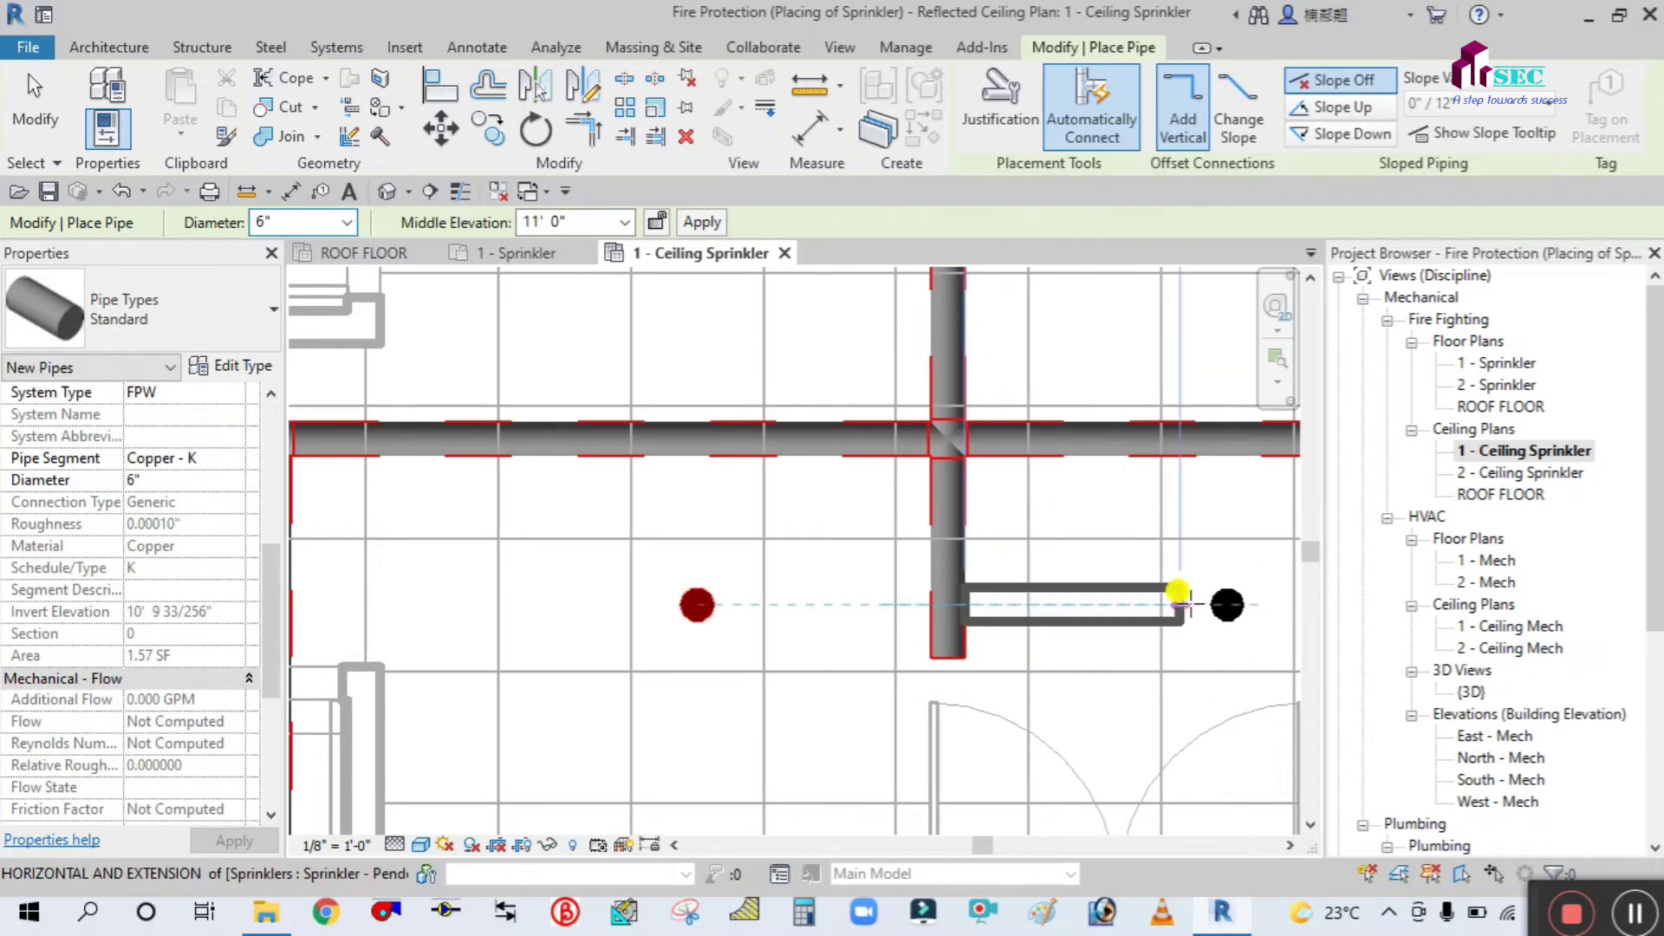
click(1226, 604)
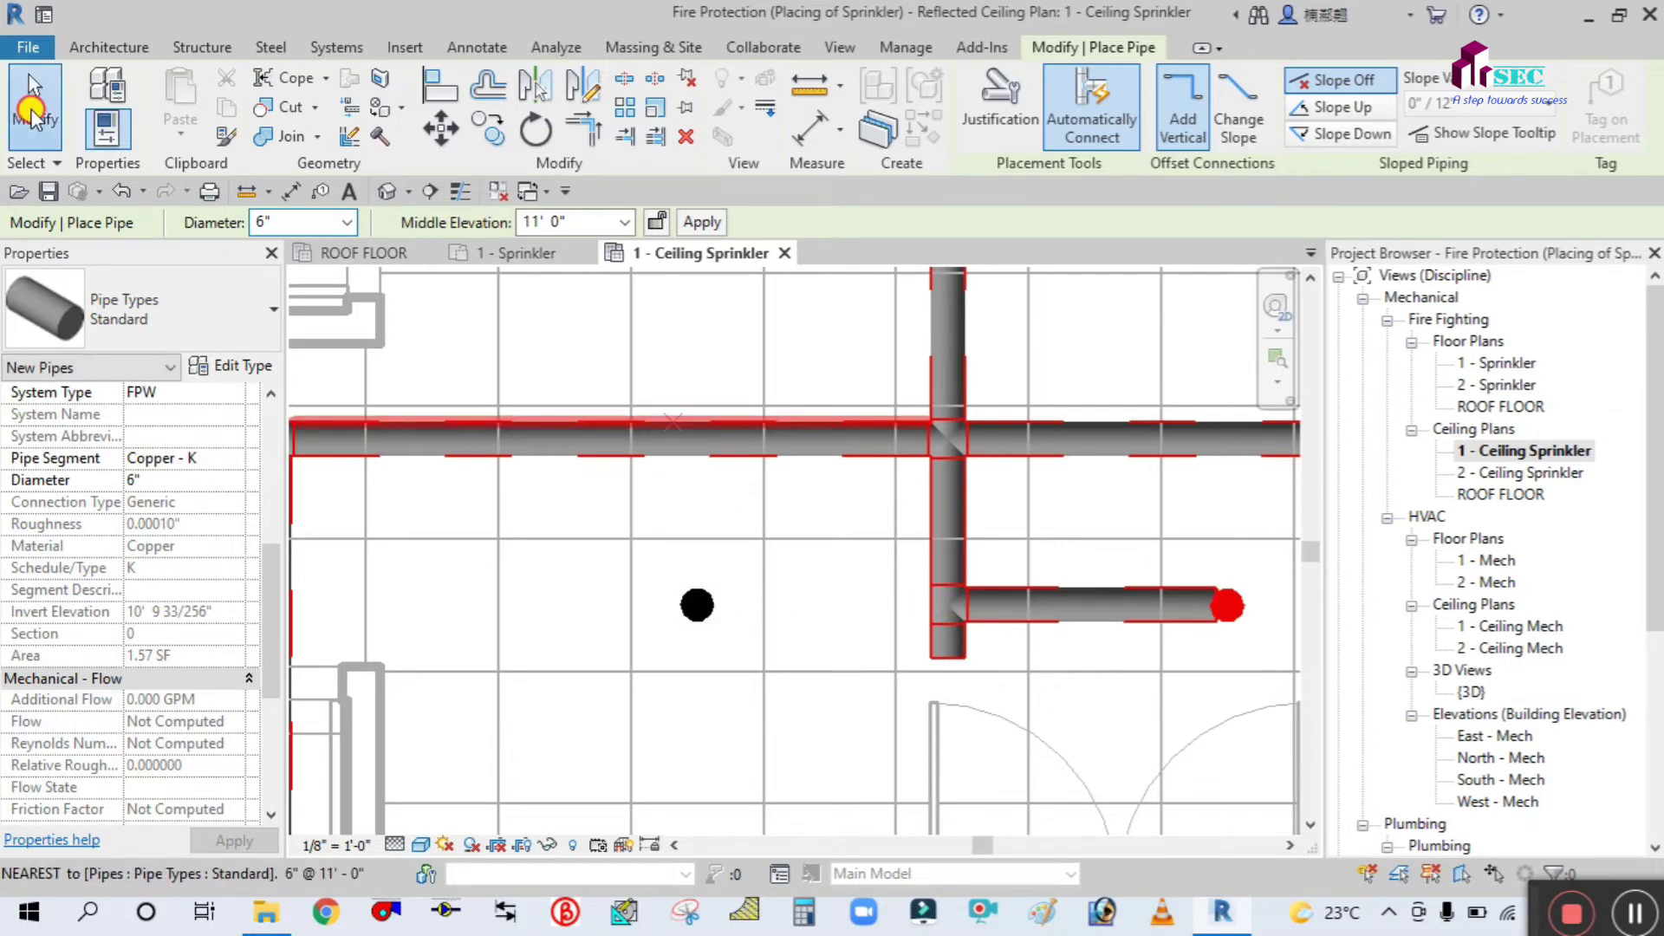
click(32, 110)
- Run an arm from the junction cross fitting to the left sprinkler
click(905, 603)
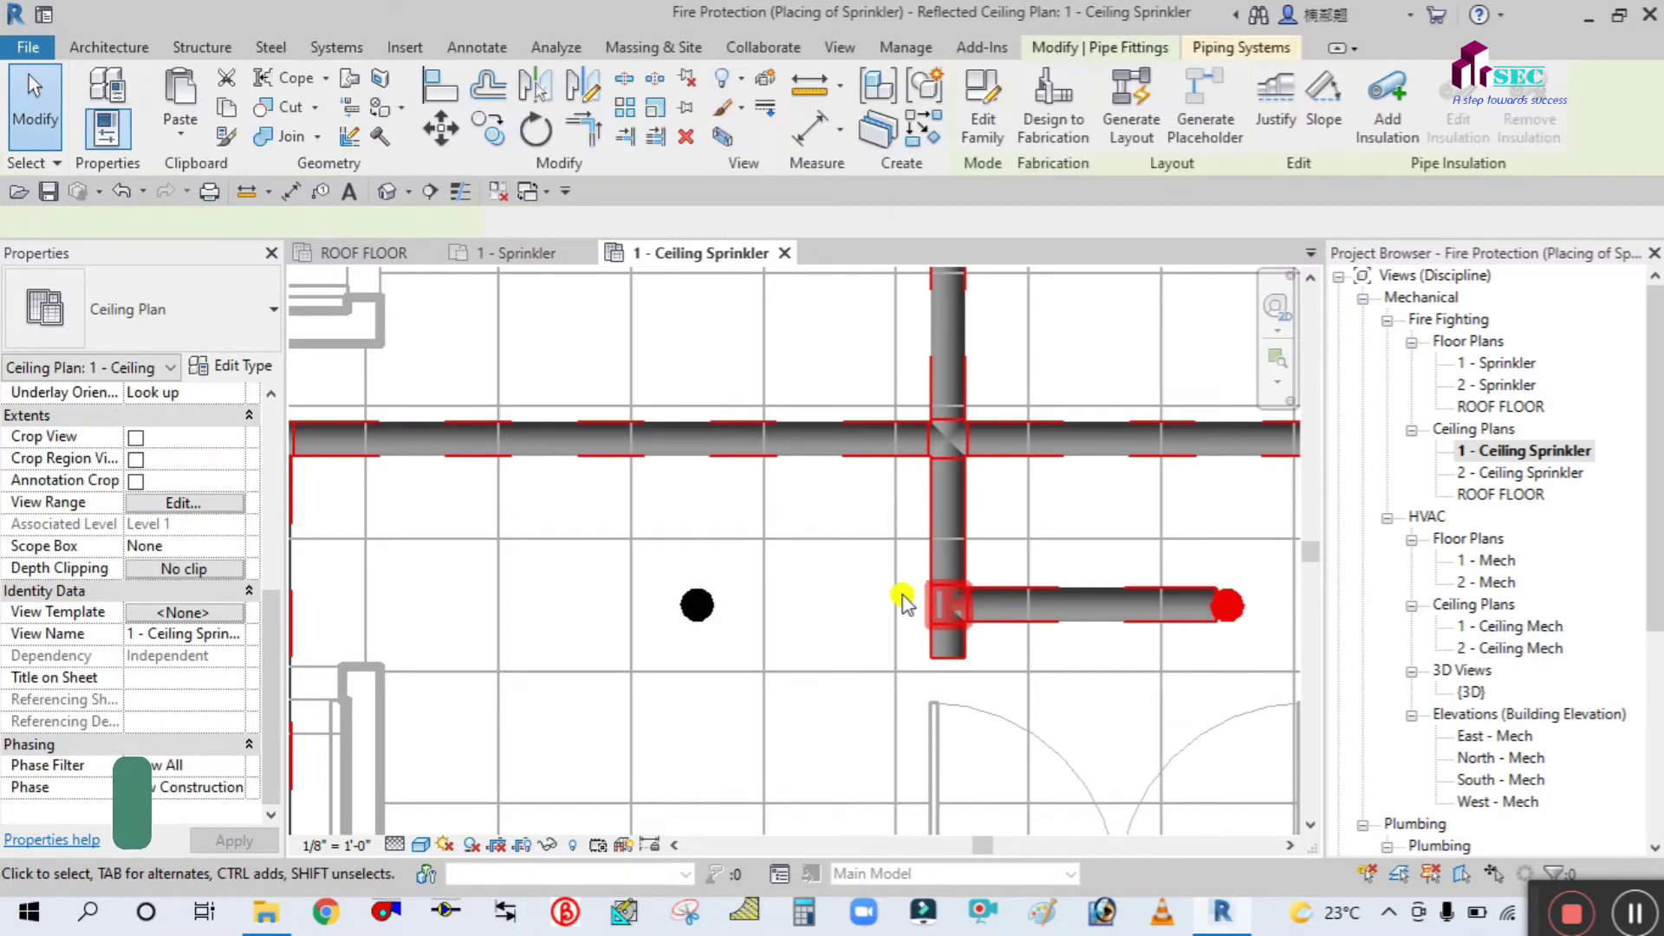
click(922, 614)
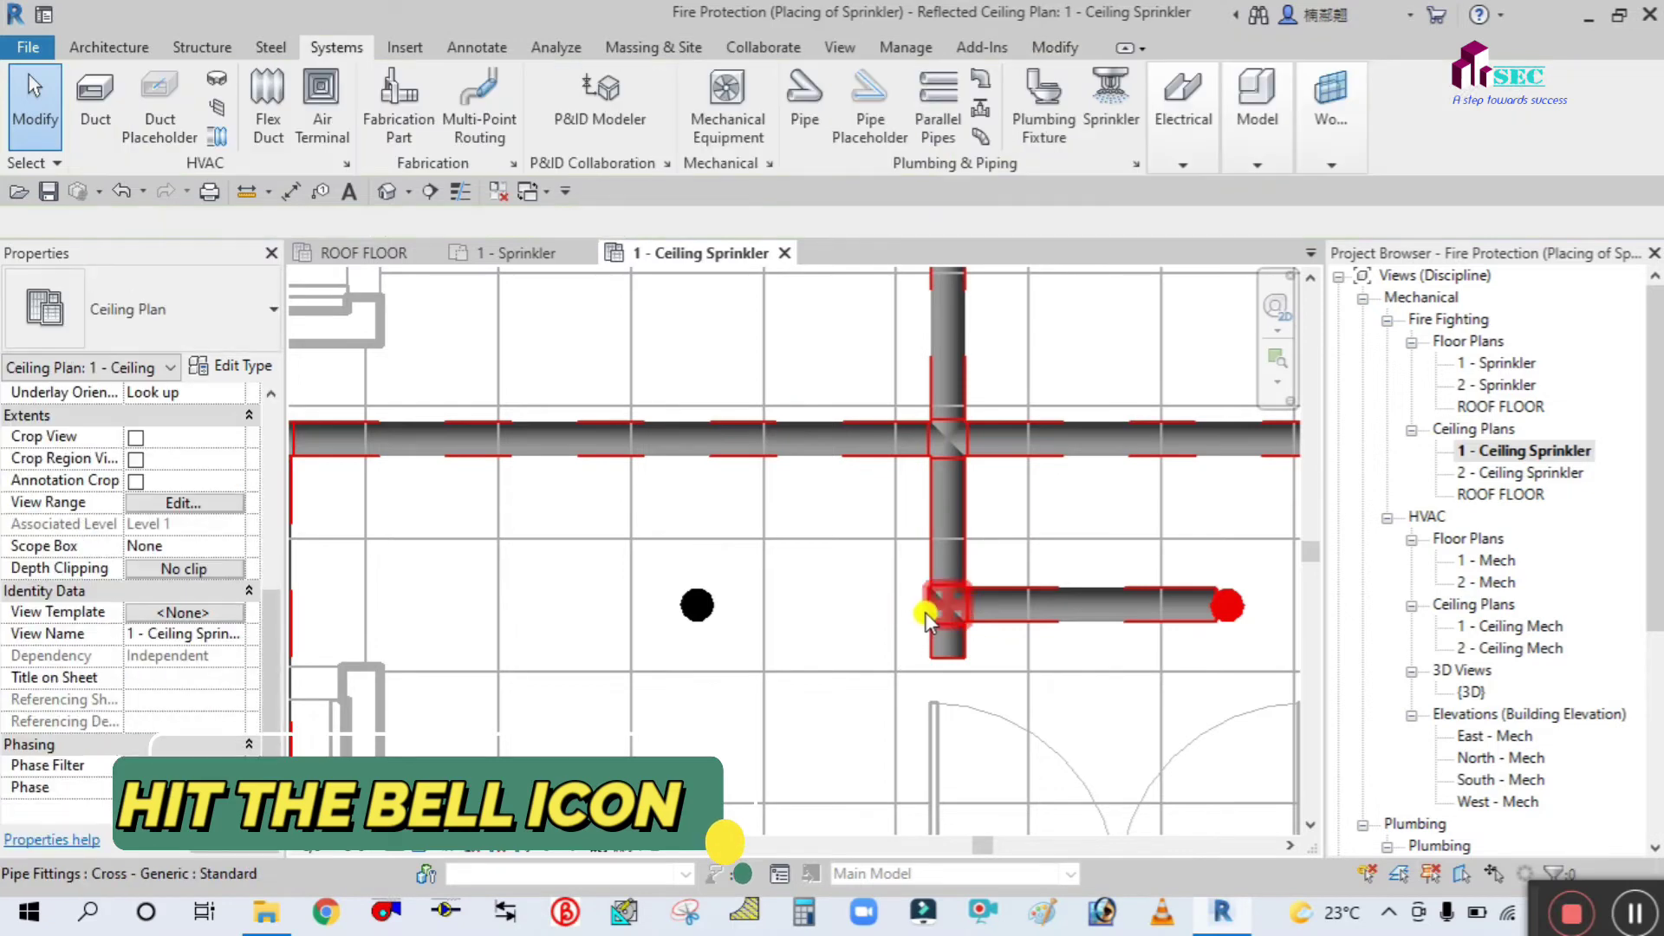
click(927, 604)
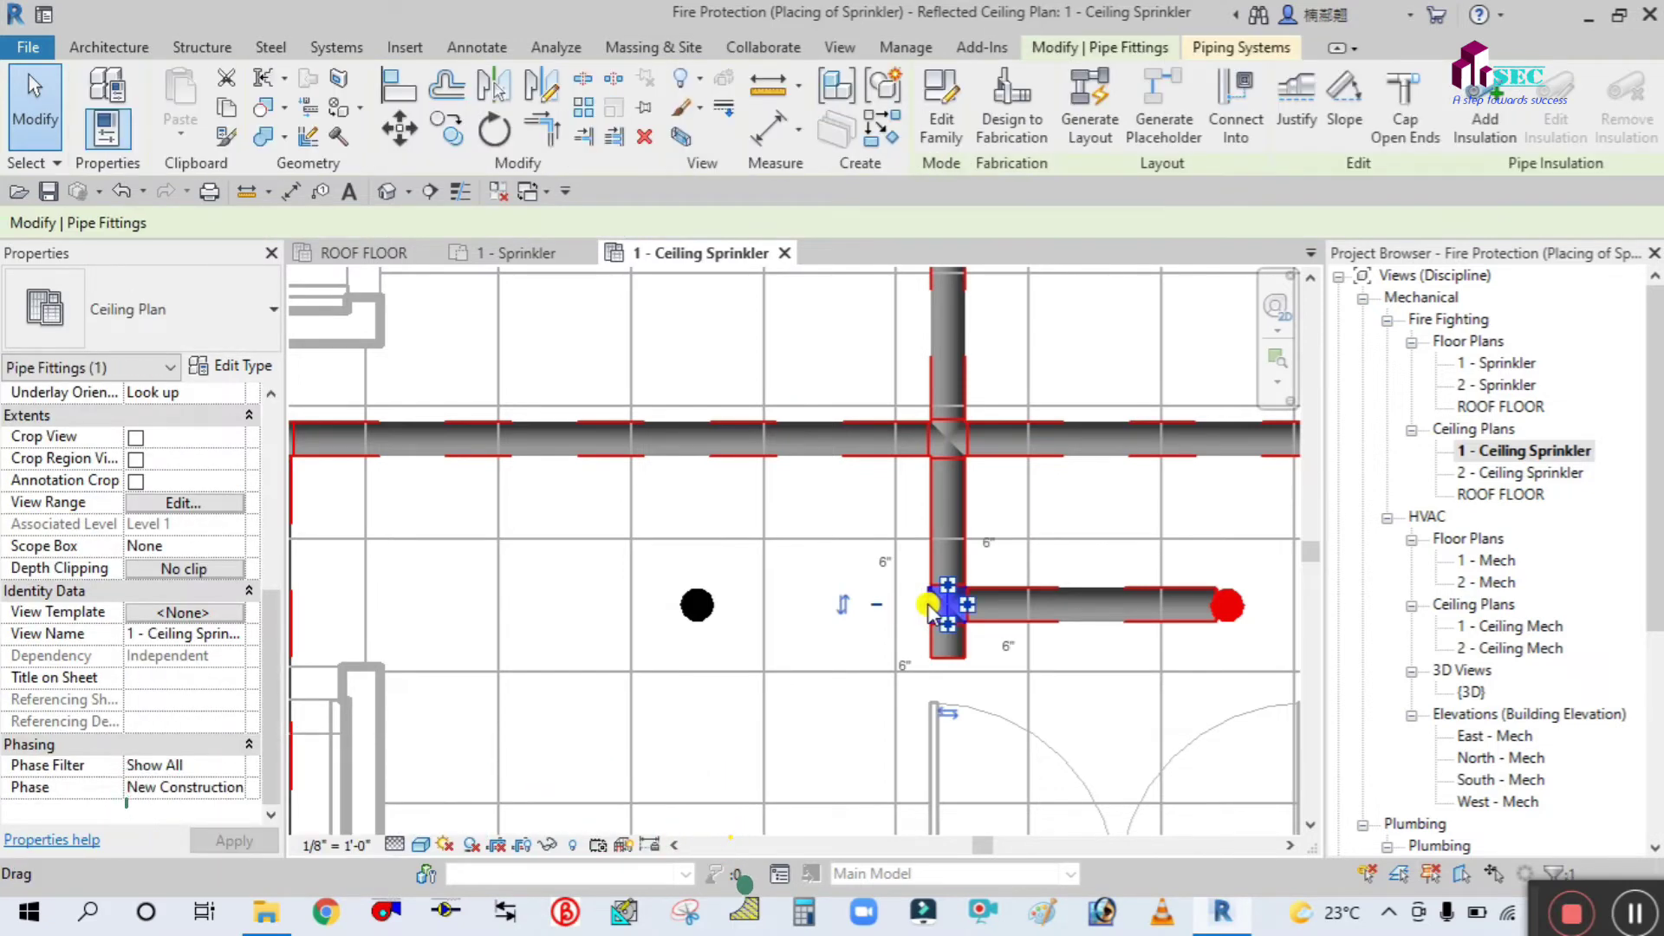
right_click(927, 603)
key(Escape)
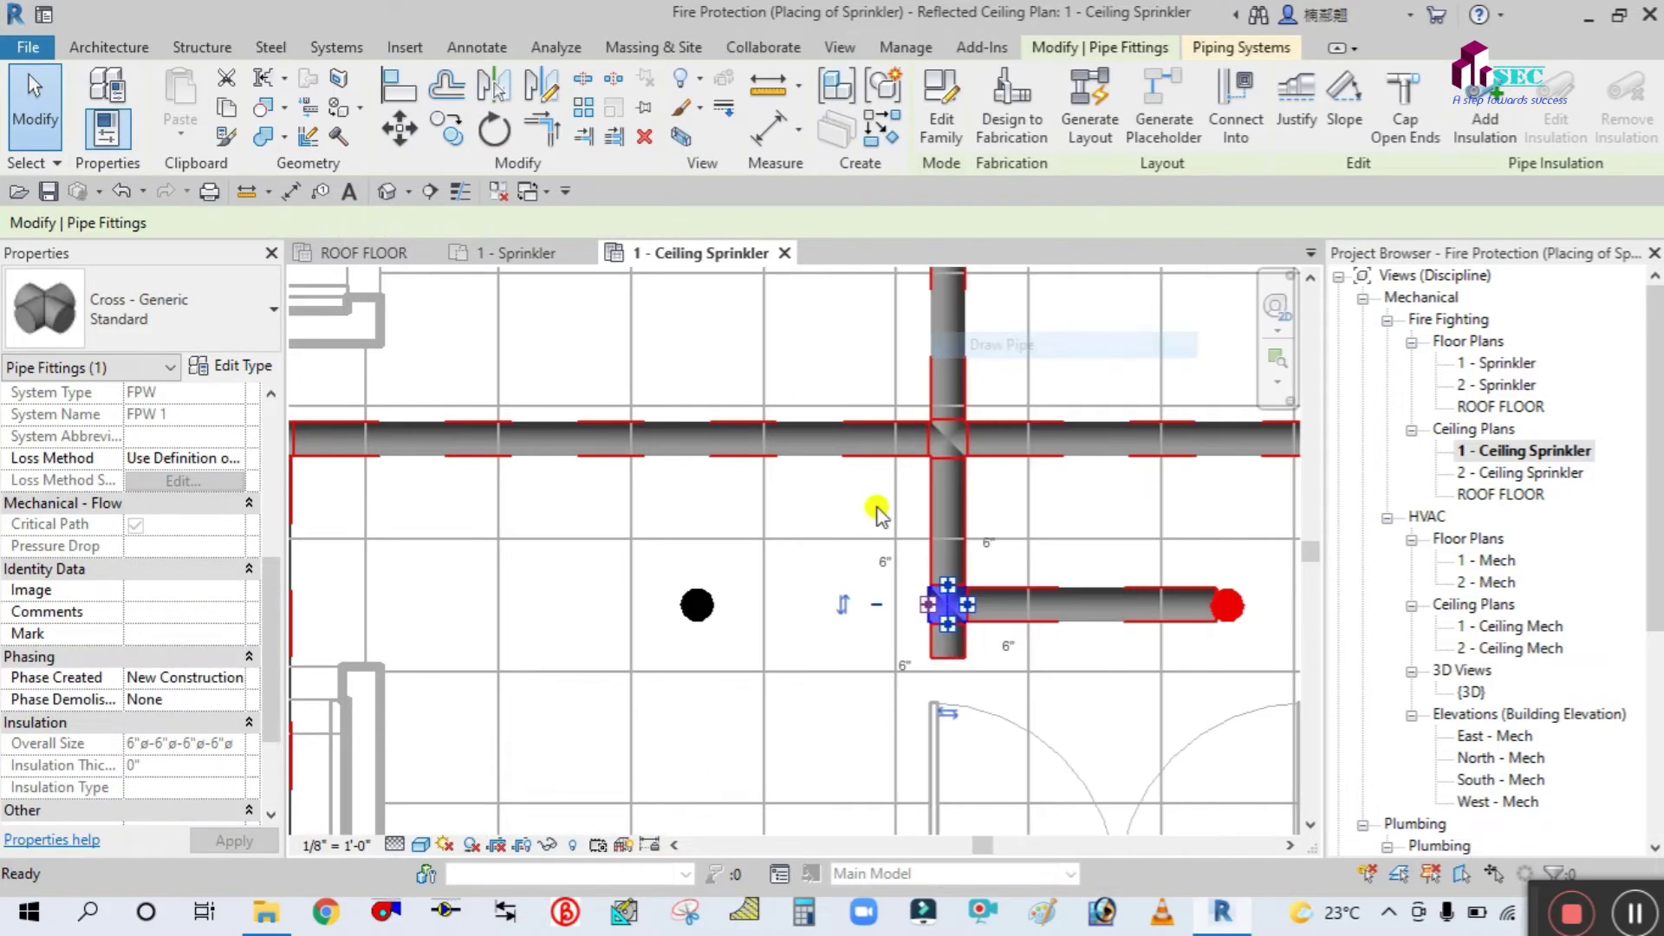
click(692, 572)
key(Escape)
key(Escape)
- Shorten the top-left room's branch from its top end and cap its open ends
scroll(939, 375, down, 1)
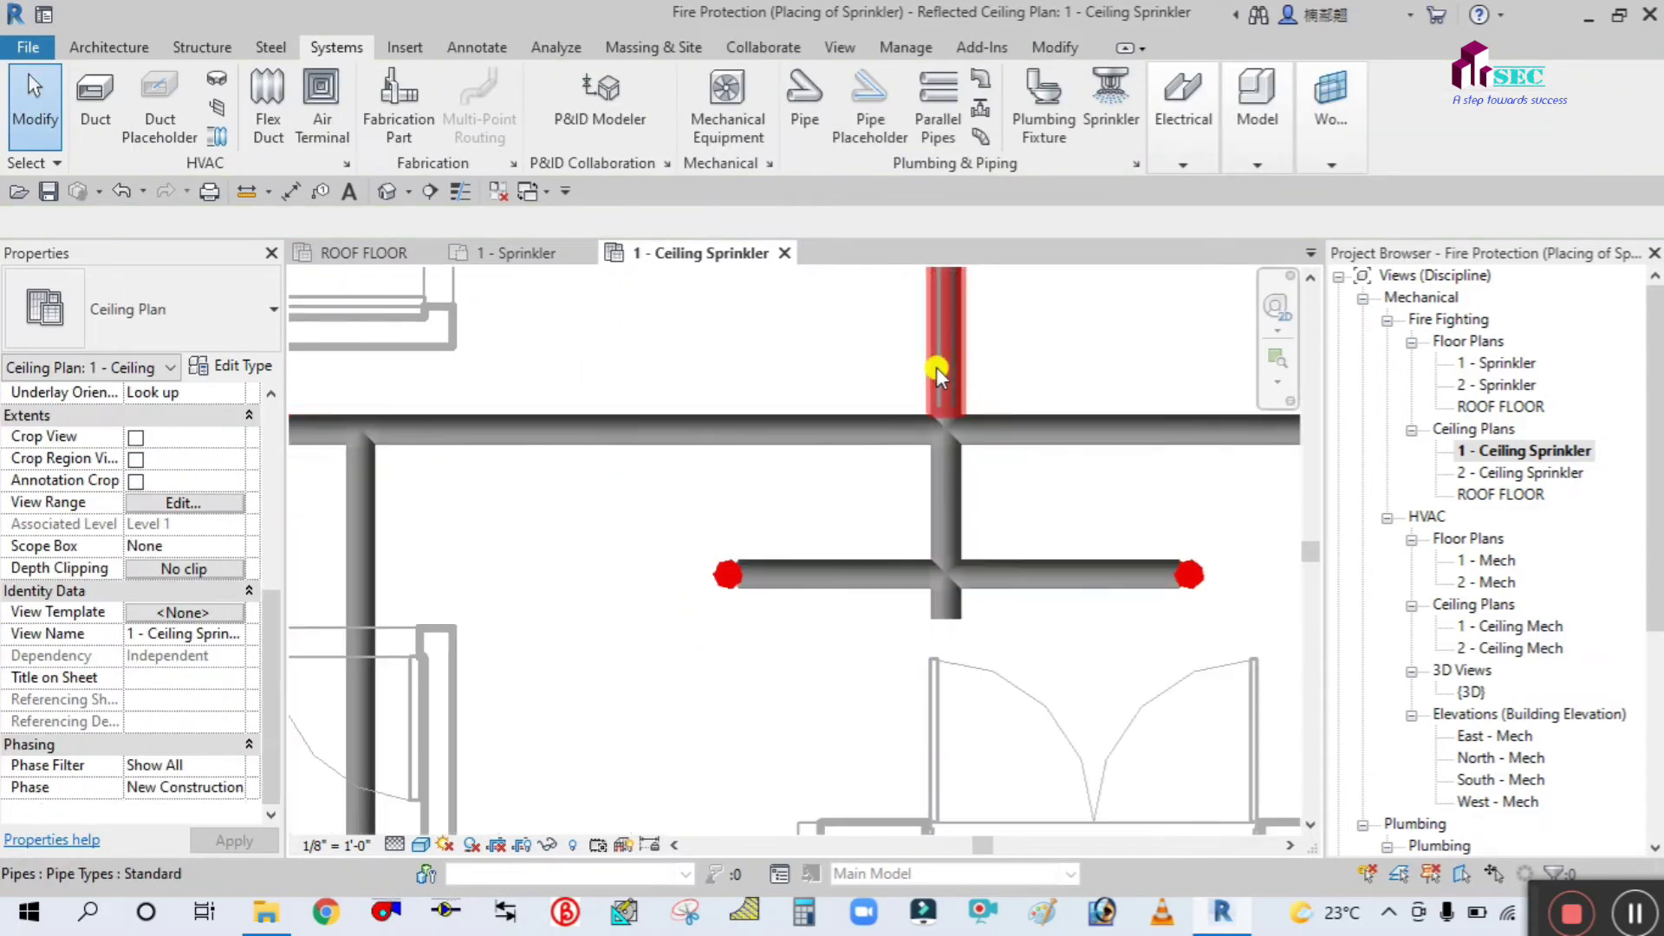
scroll(939, 374, down, 4)
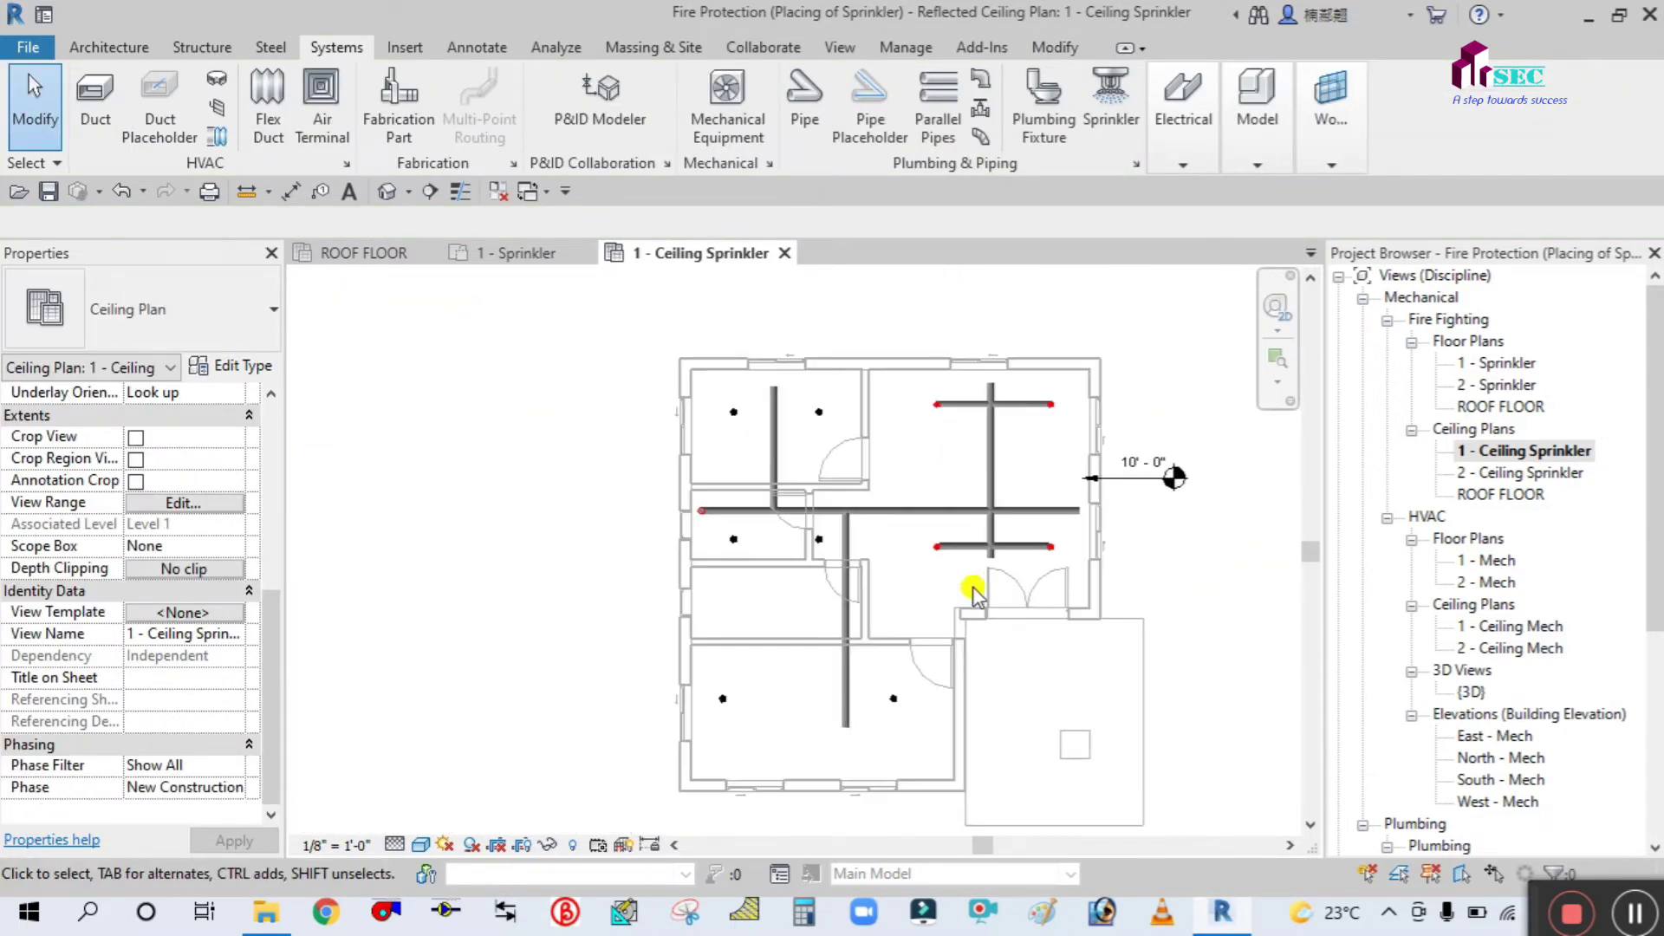
scroll(780, 364, up, 3)
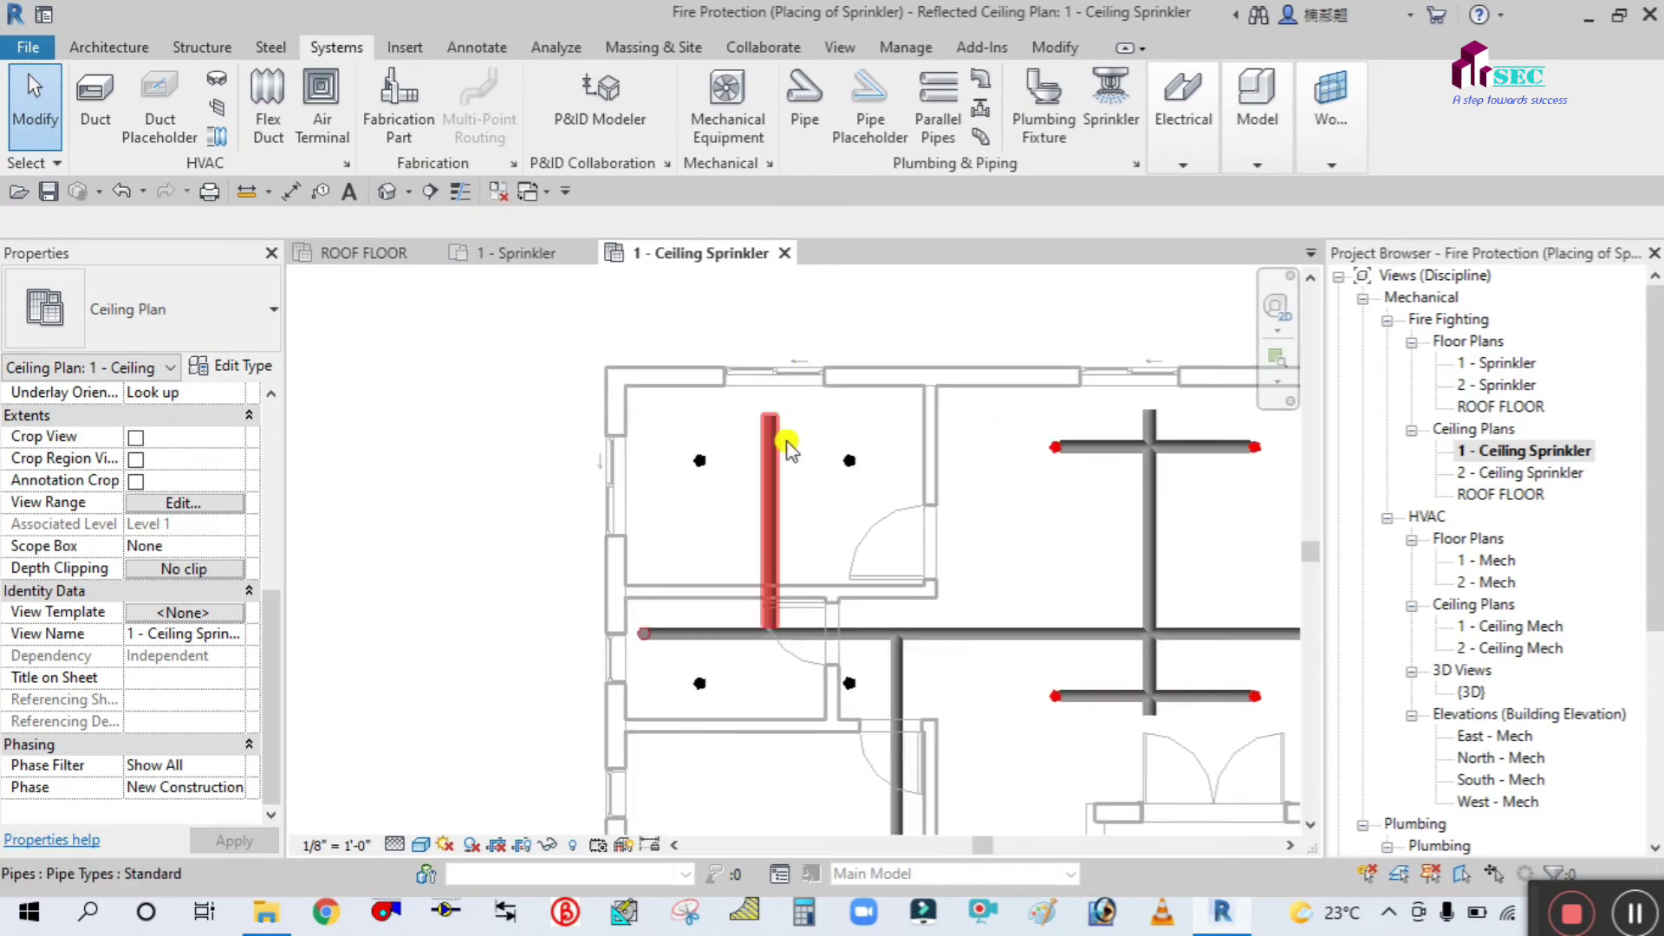
click(761, 415)
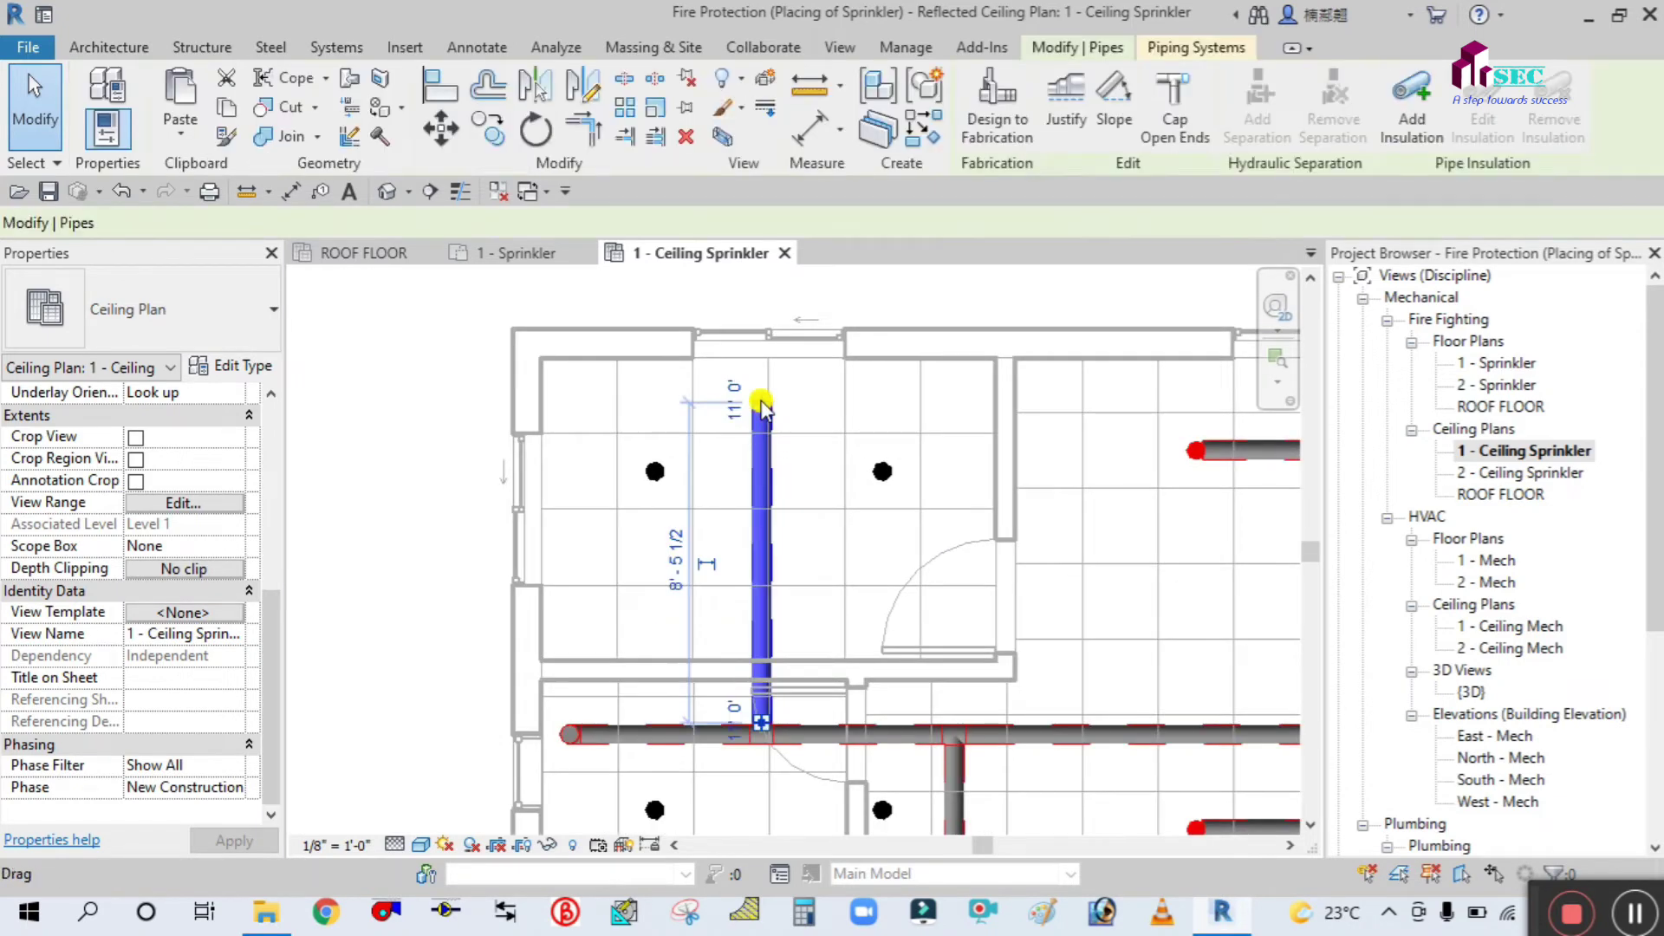
drag(761, 404, 761, 429)
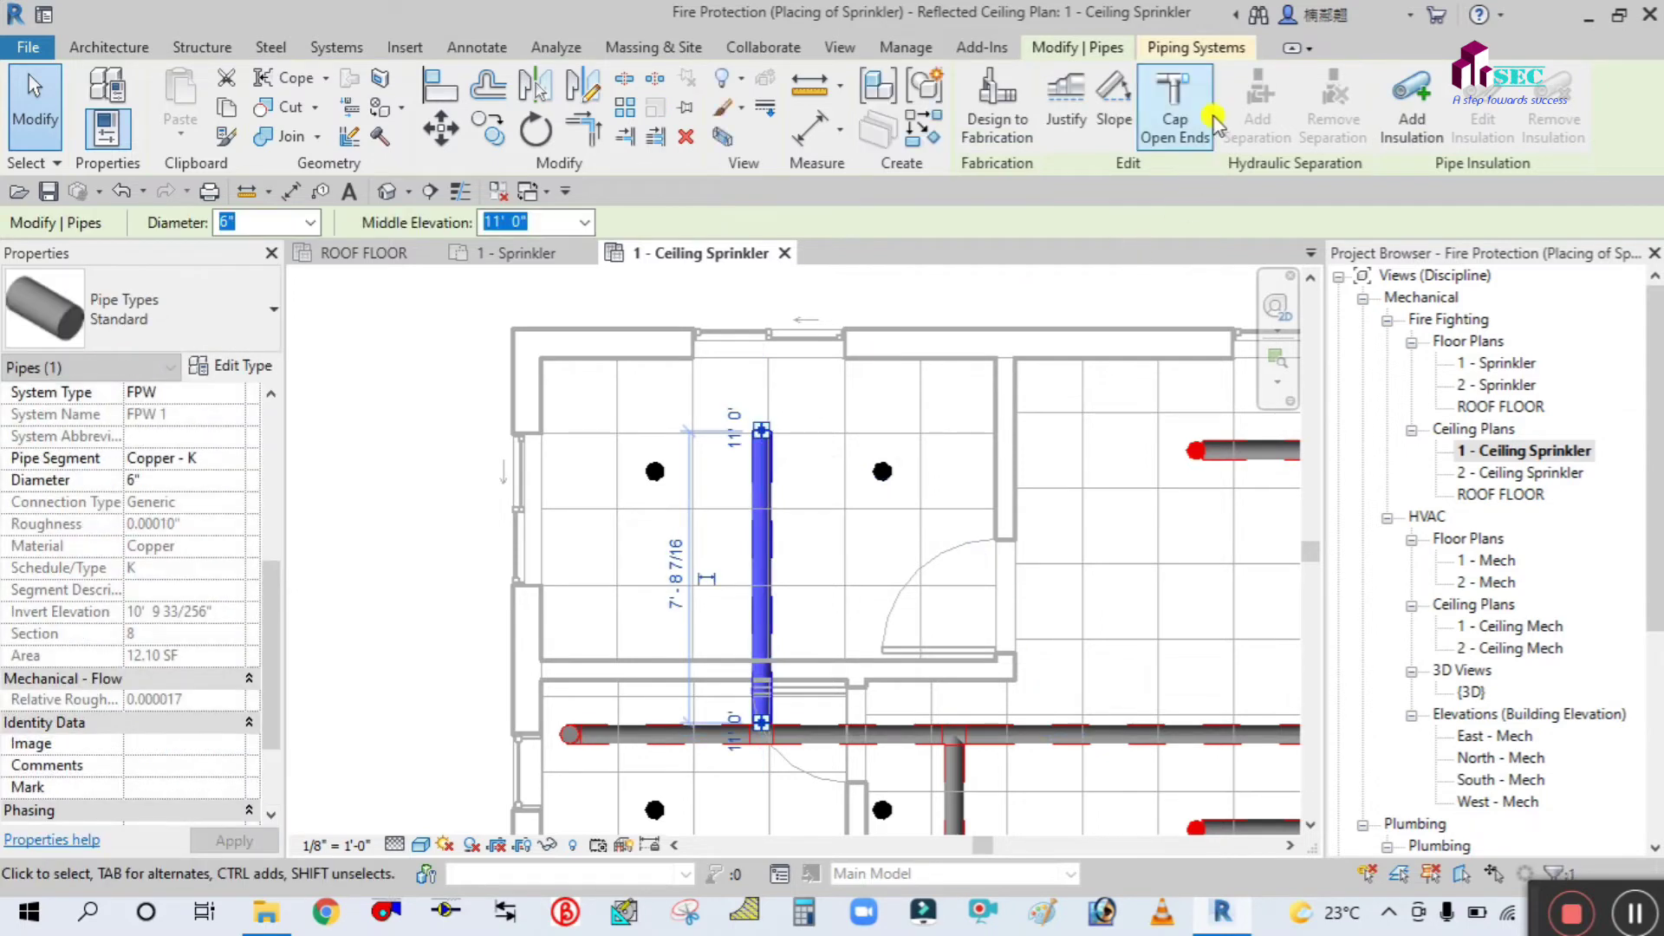
click(1187, 88)
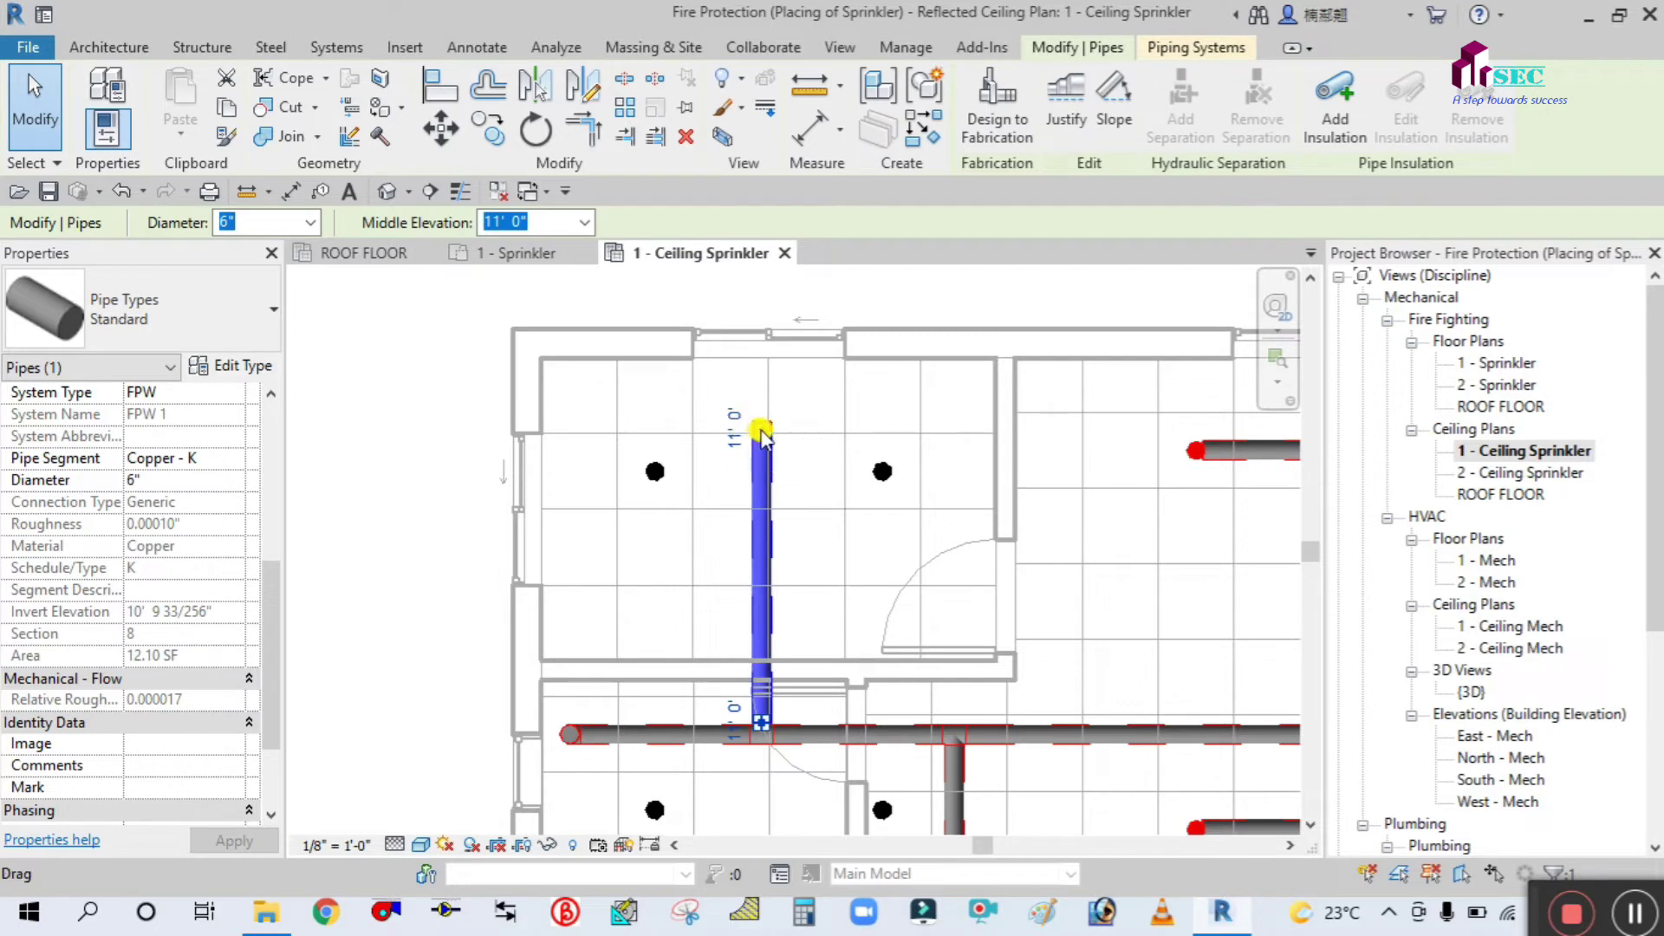
- Deselect the pipe and zoom out to the whole floor plan
click(744, 299)
scroll(743, 299, down, 3)
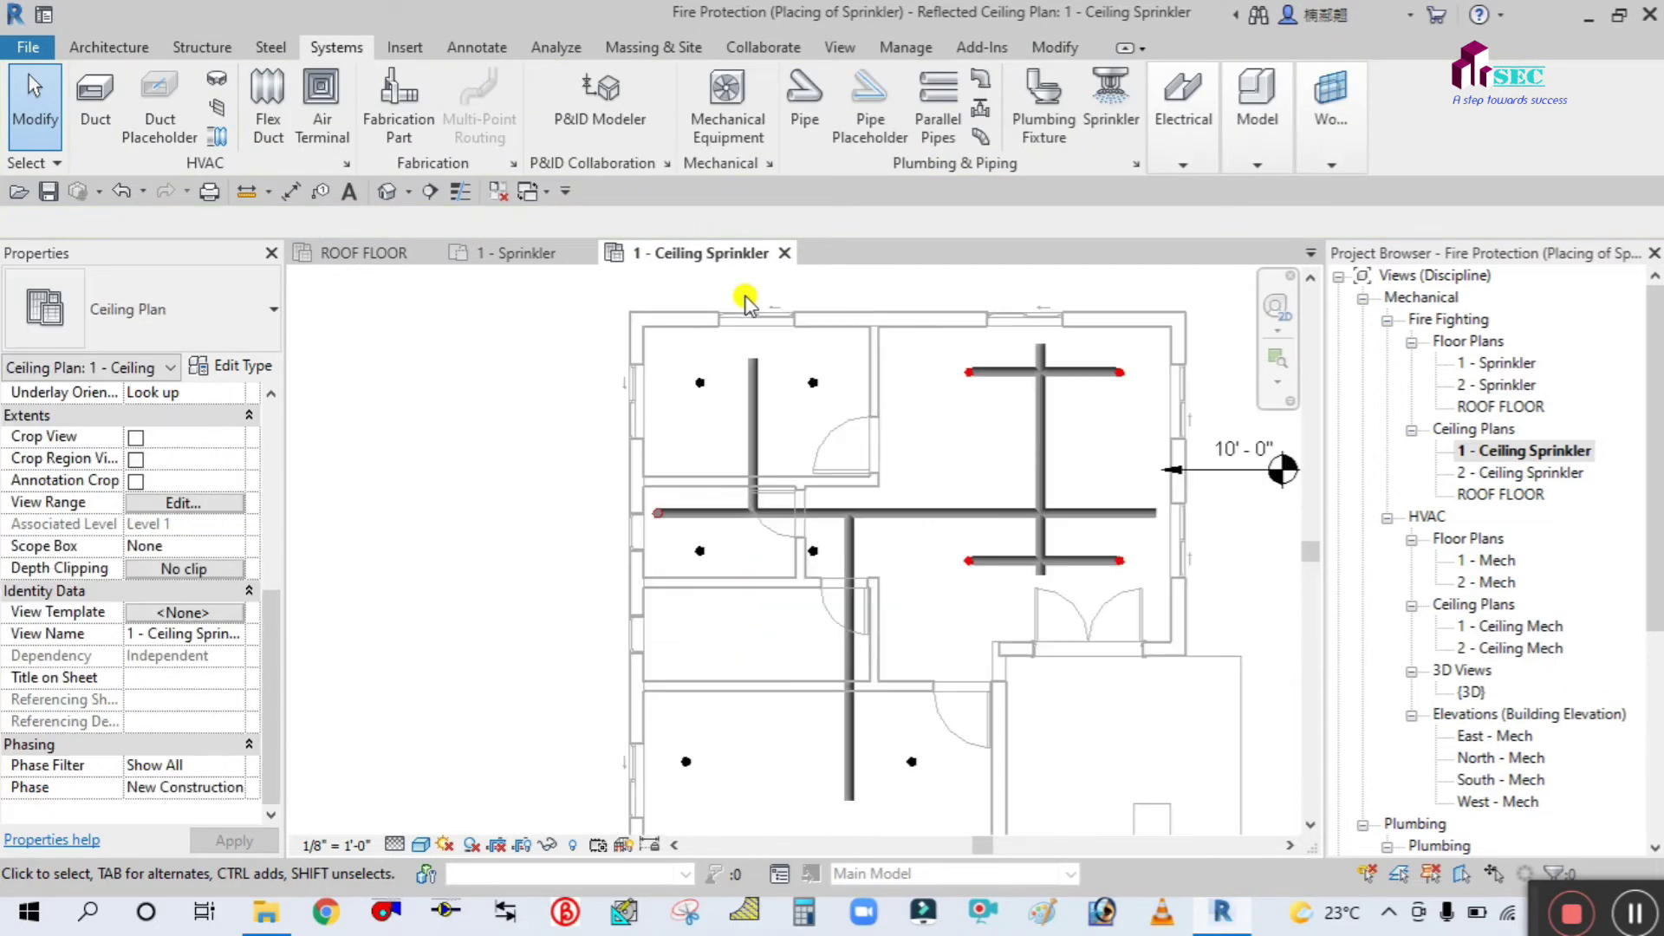
scroll(502, 513, down, 2)
middle_drag(502, 514, 526, 518)
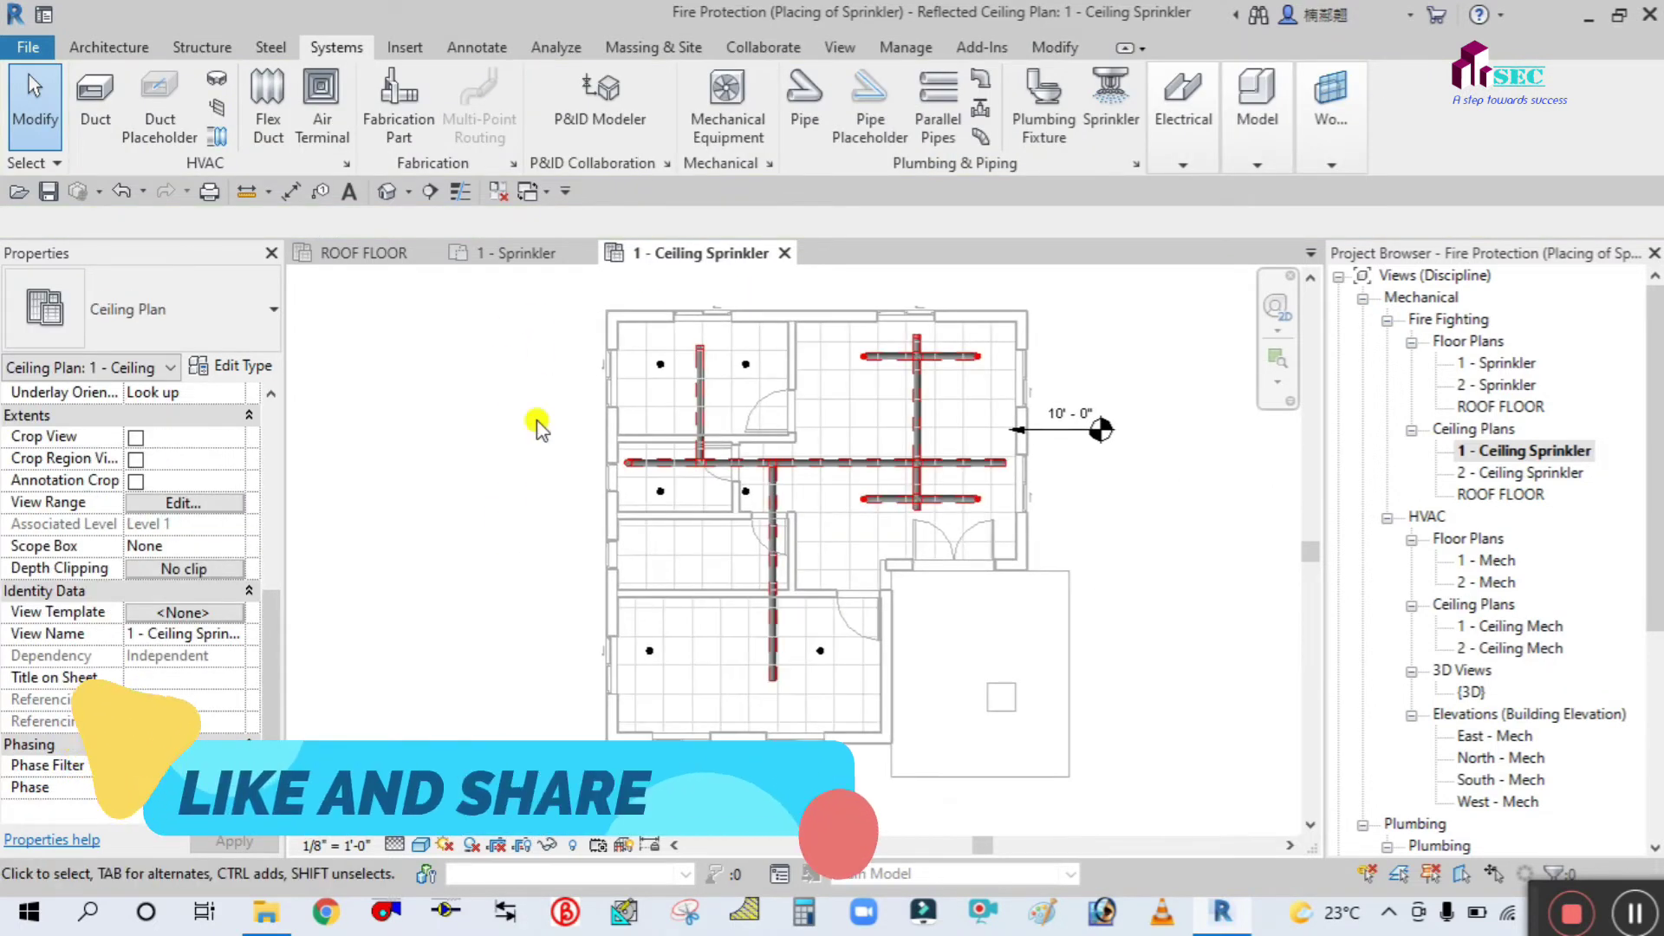
- Open the {3D} view and set it to Fine detail with Shaded visual style
click(384, 194)
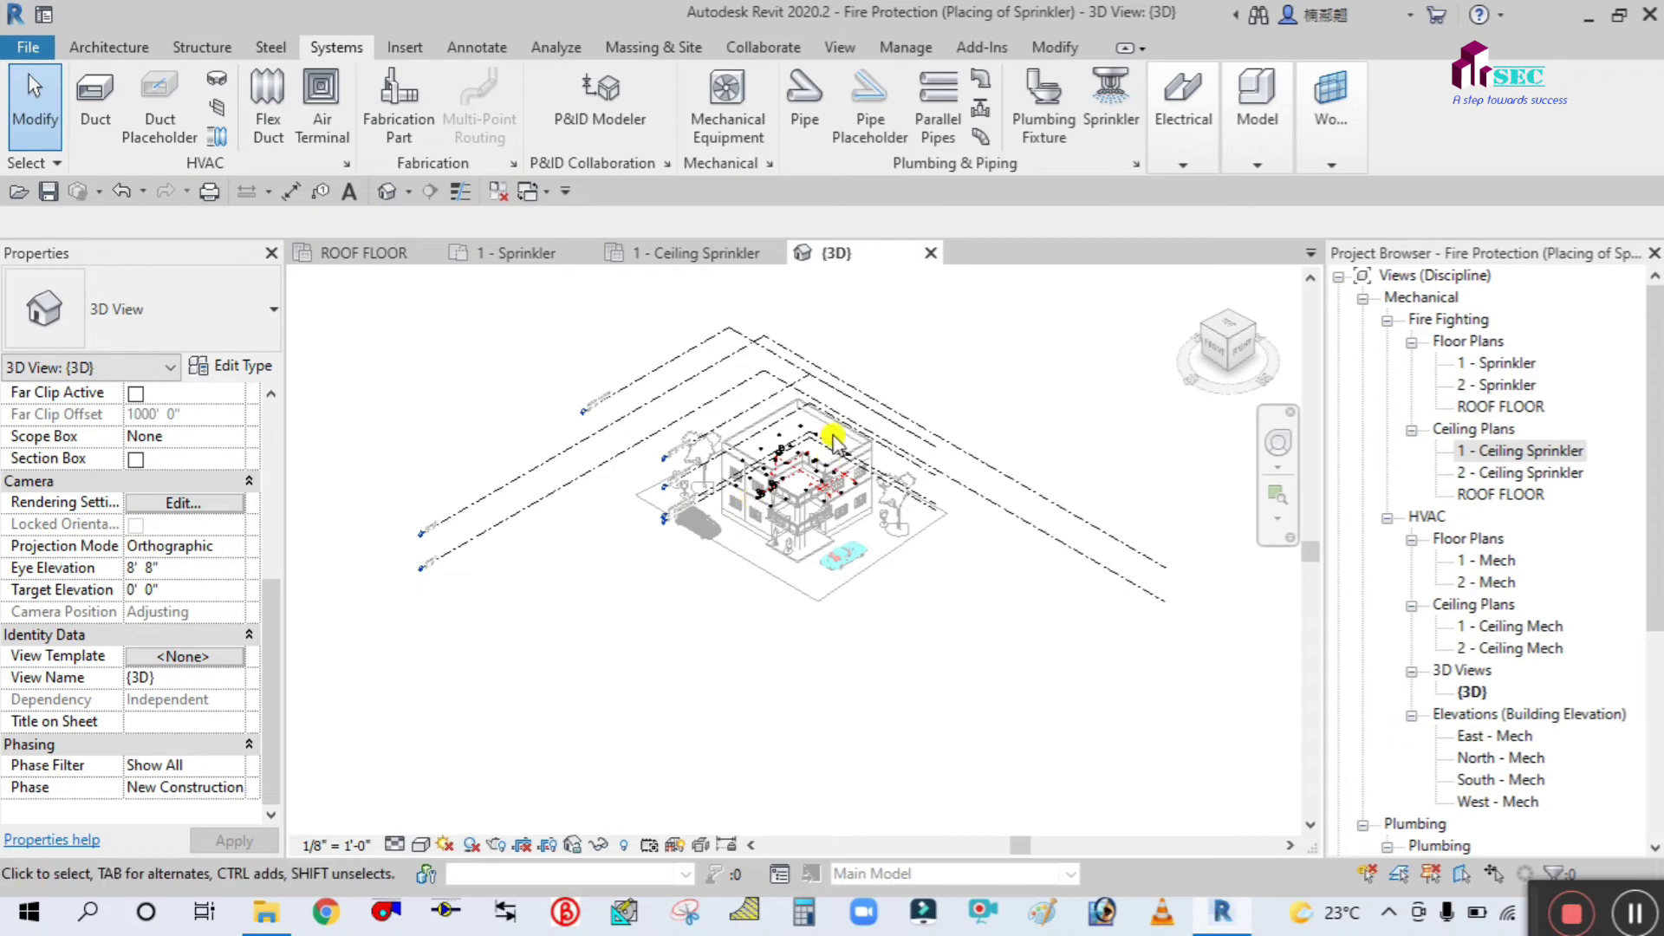
scroll(780, 550, up, 6)
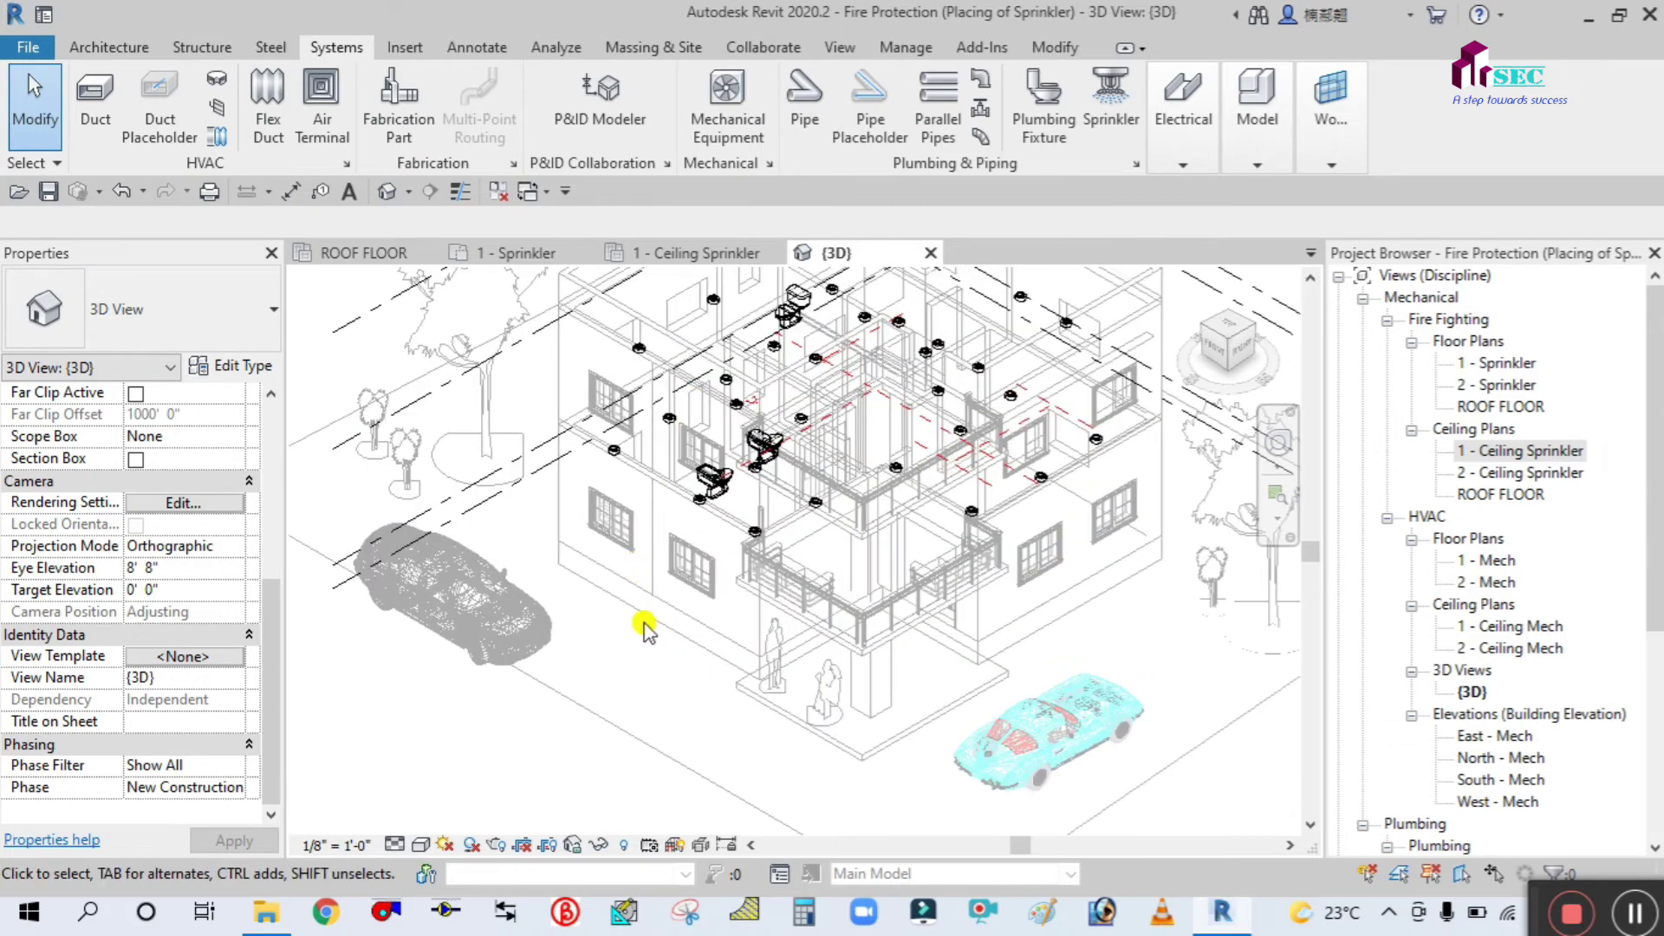
click(394, 845)
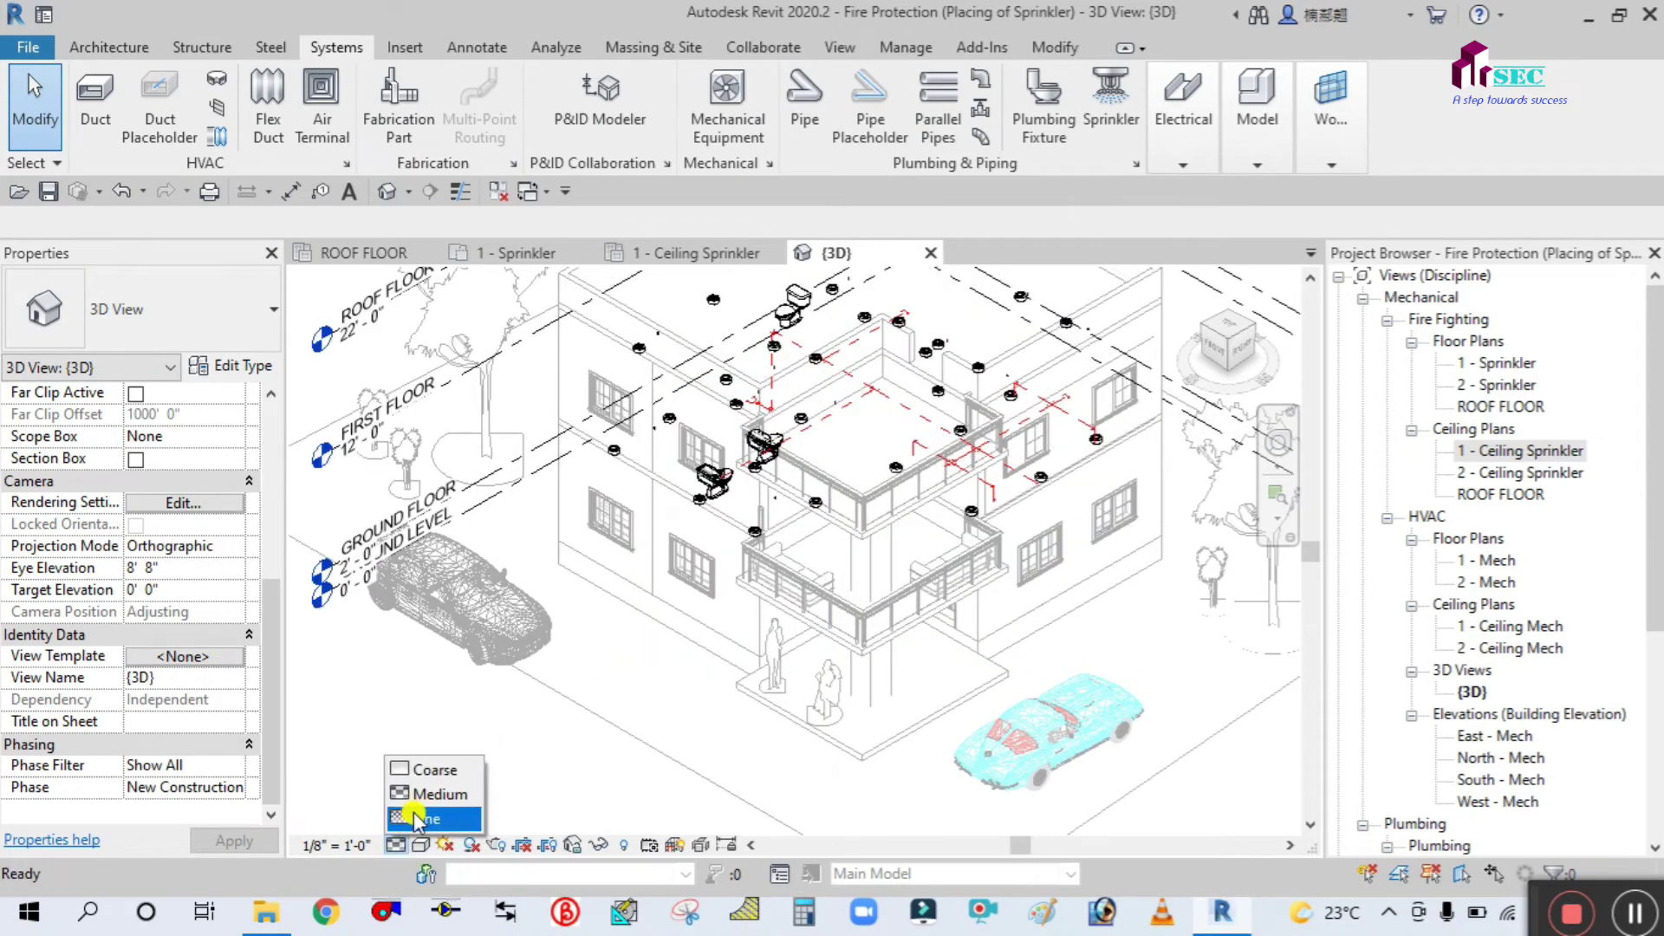
click(419, 818)
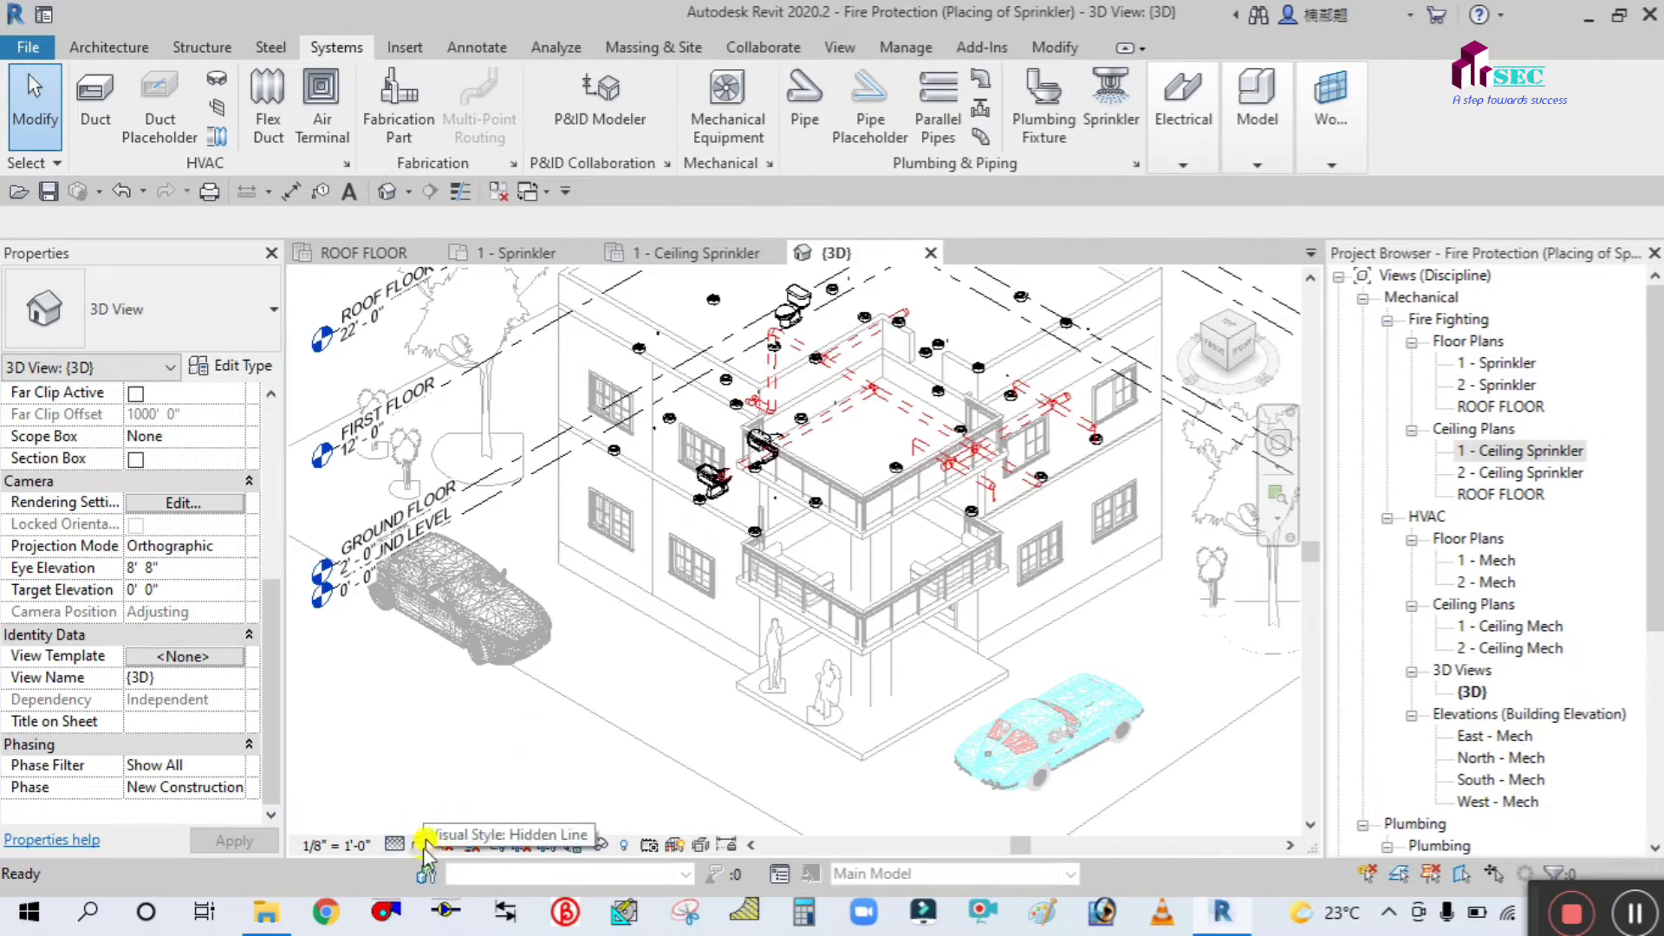
scroll(856, 373, up, 5)
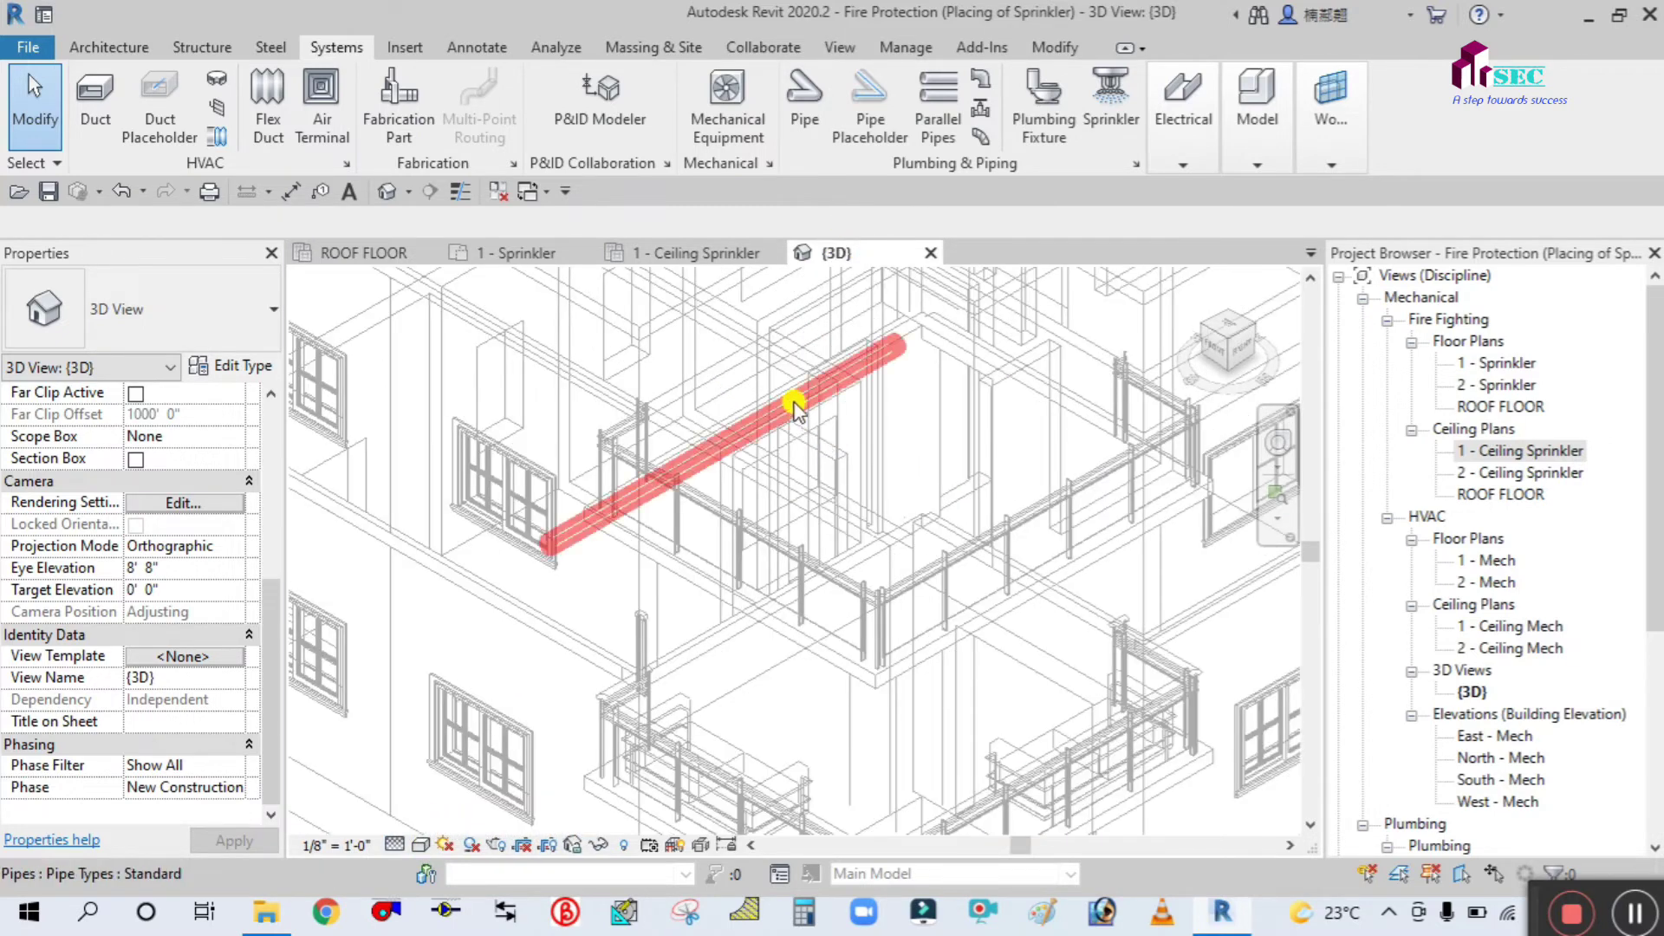
scroll(750, 511, down, 4)
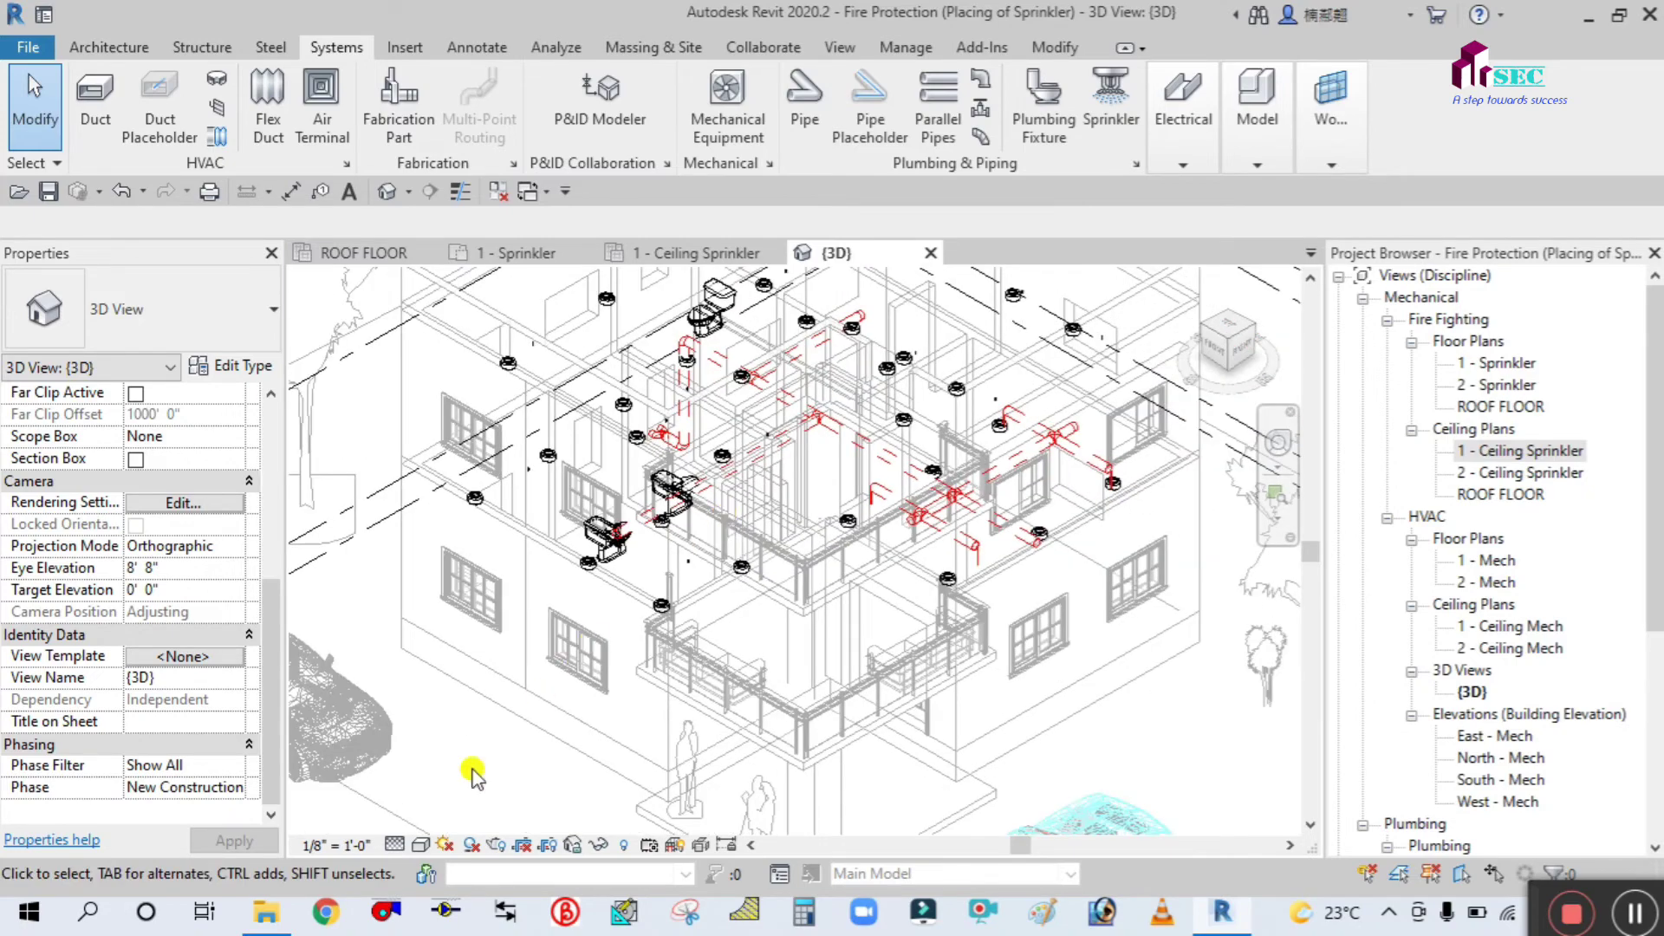
click(419, 844)
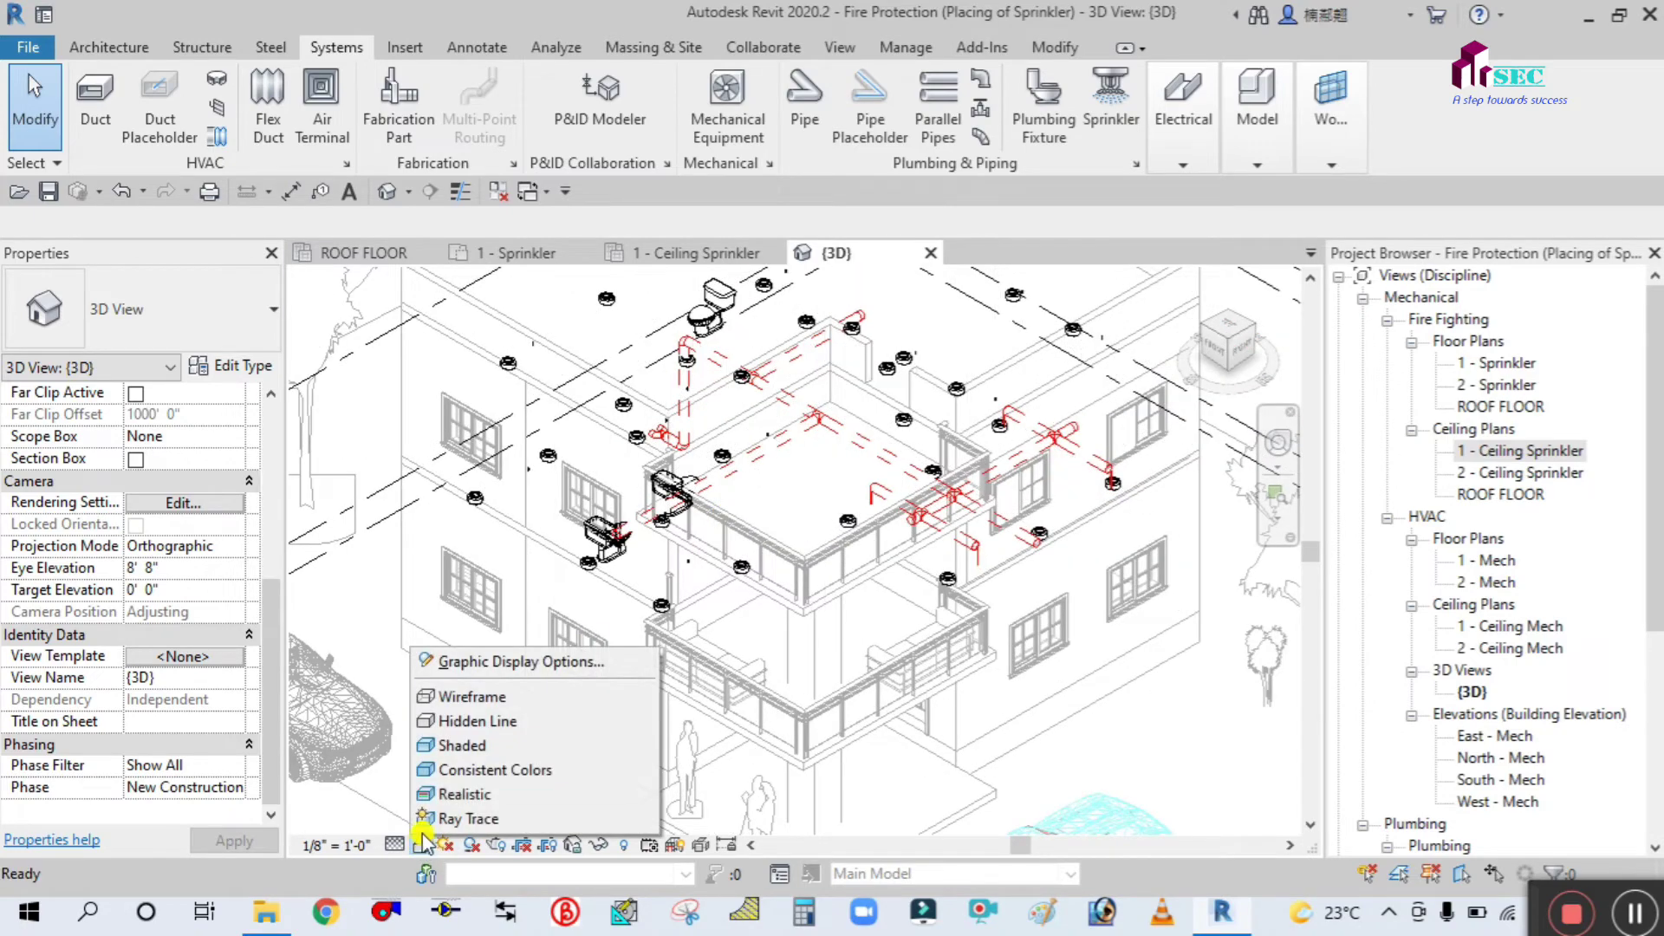
click(446, 742)
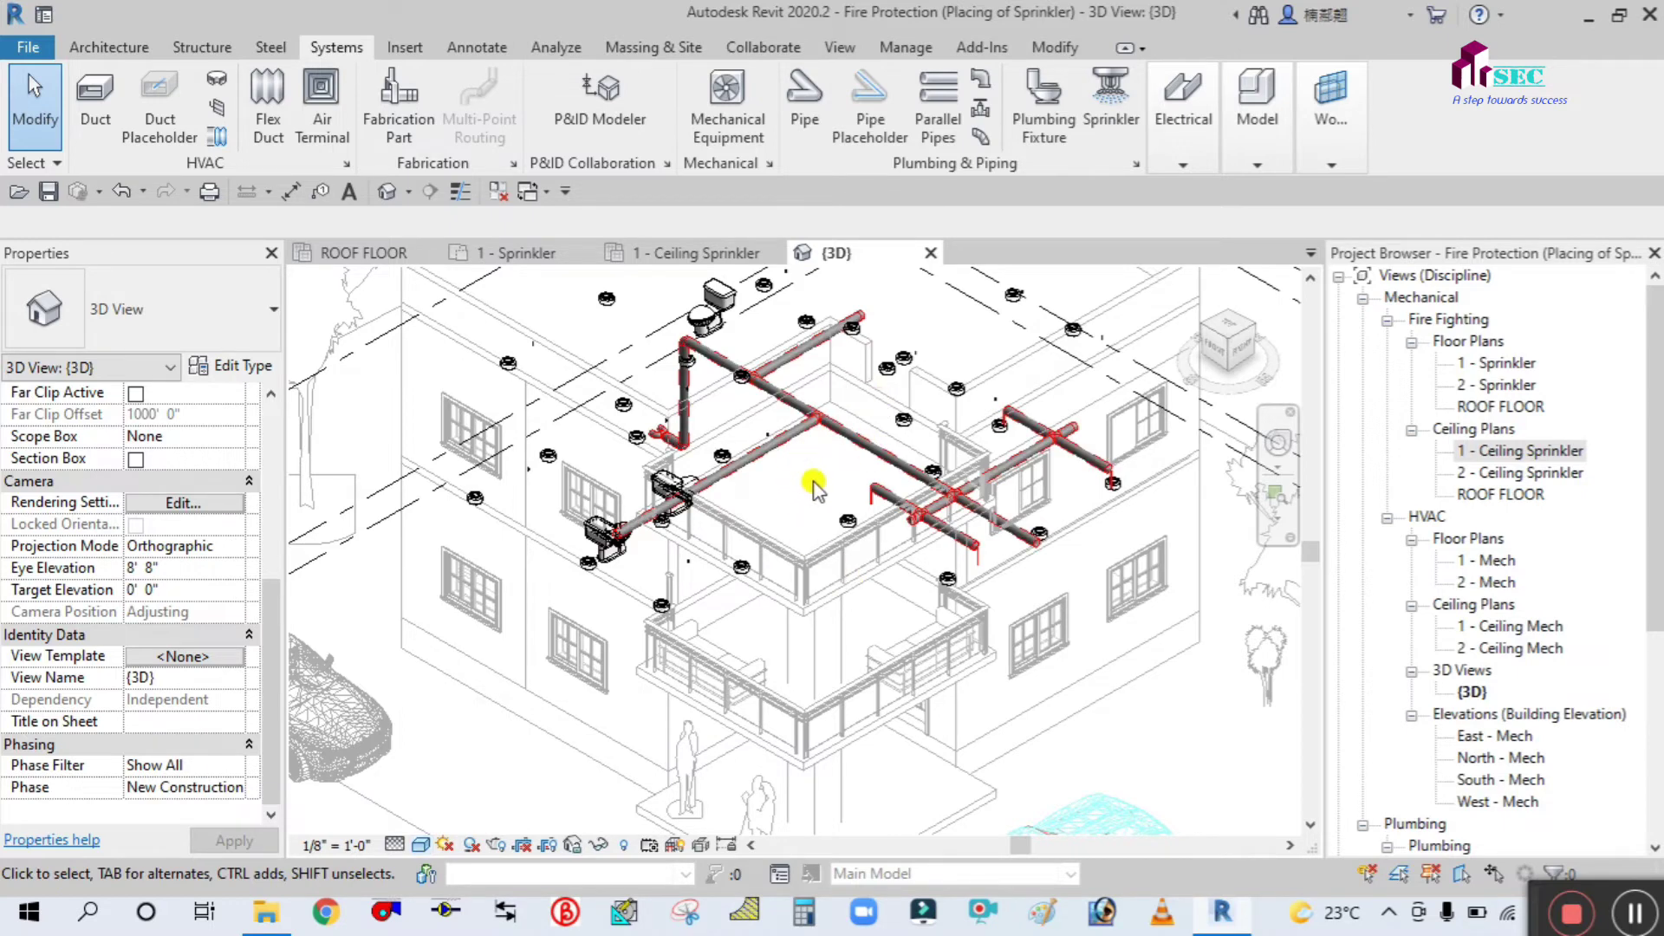
scroll(815, 487, down, 3)
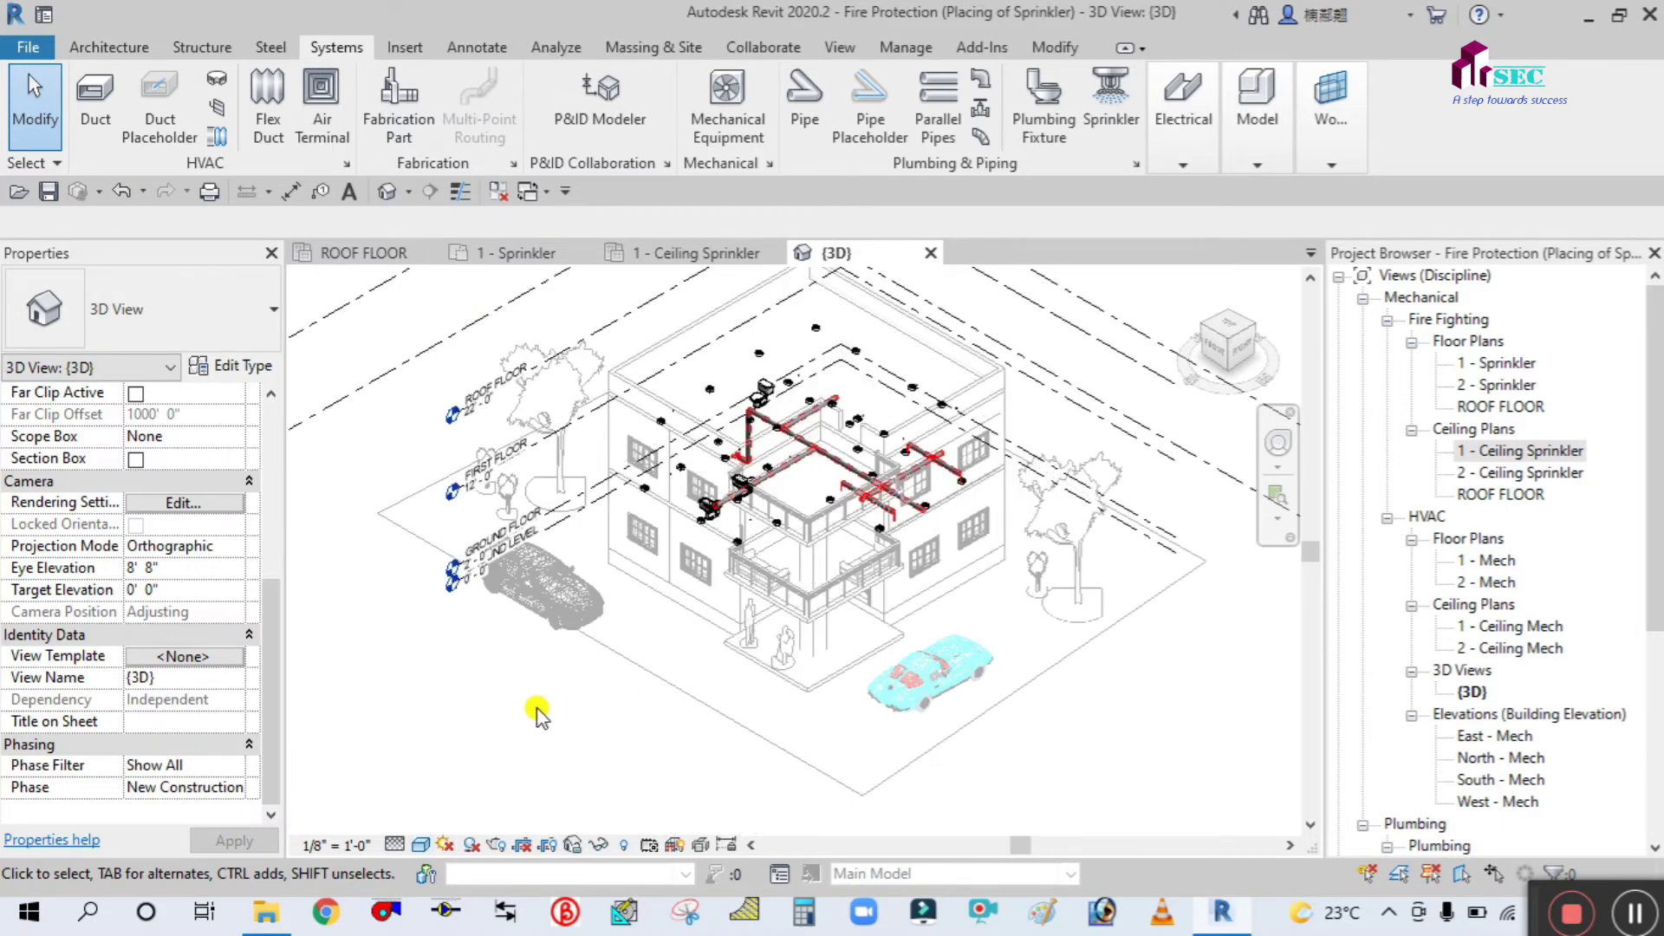
shift+middle_drag(537, 713, 627, 735)
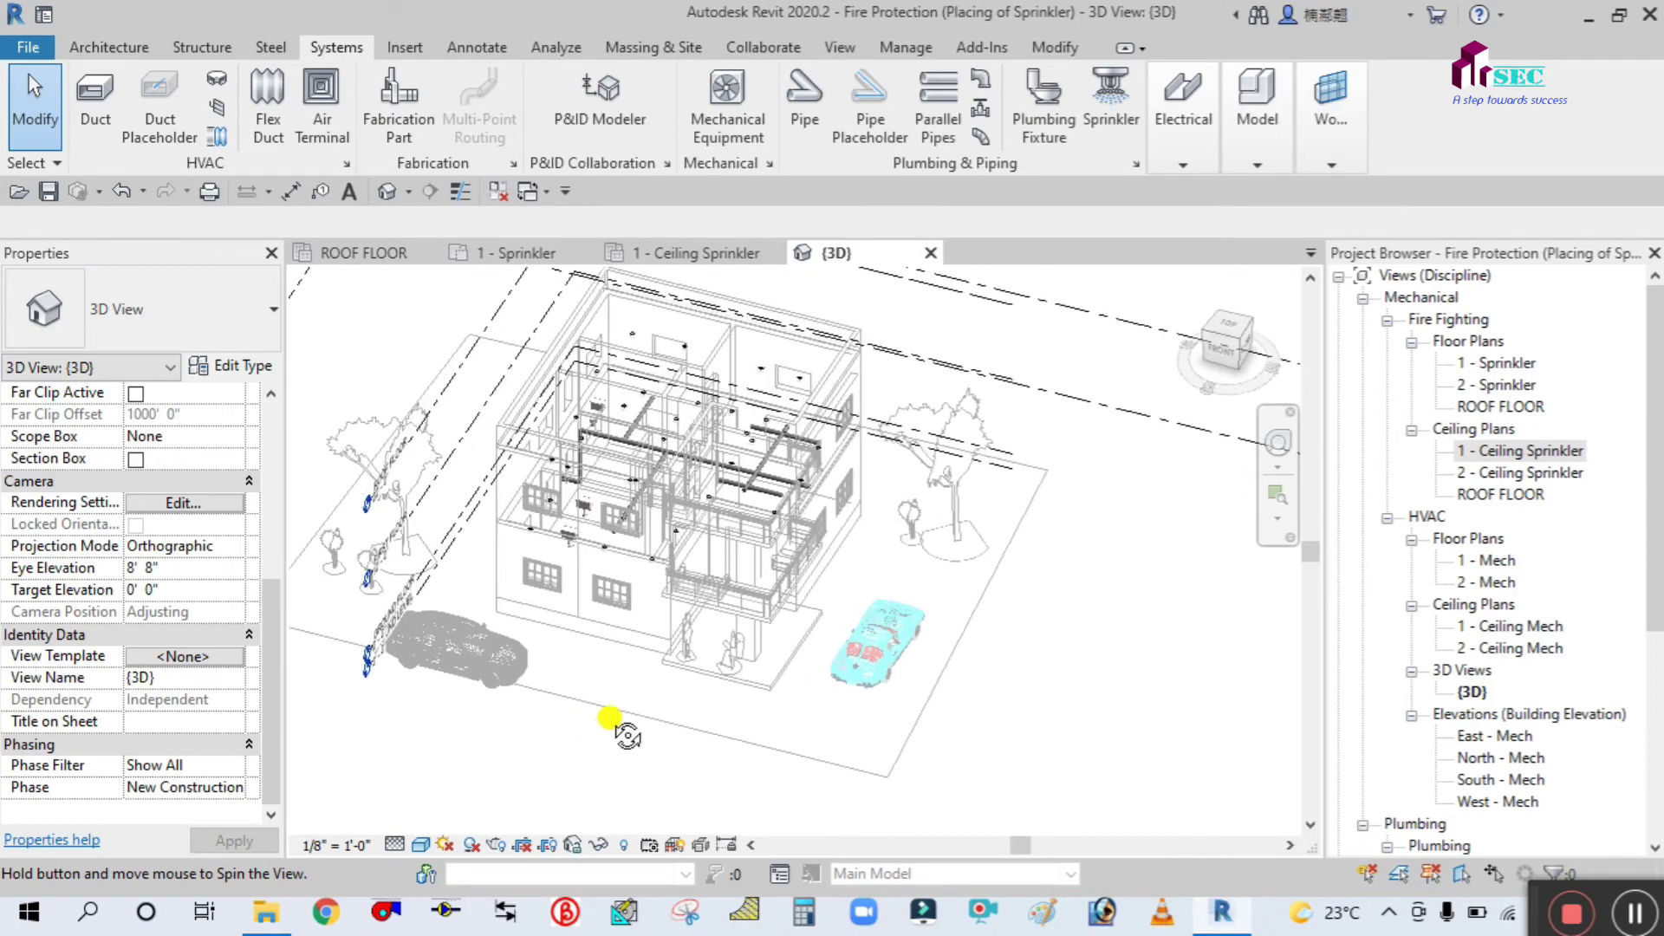
scroll(559, 468, up, 5)
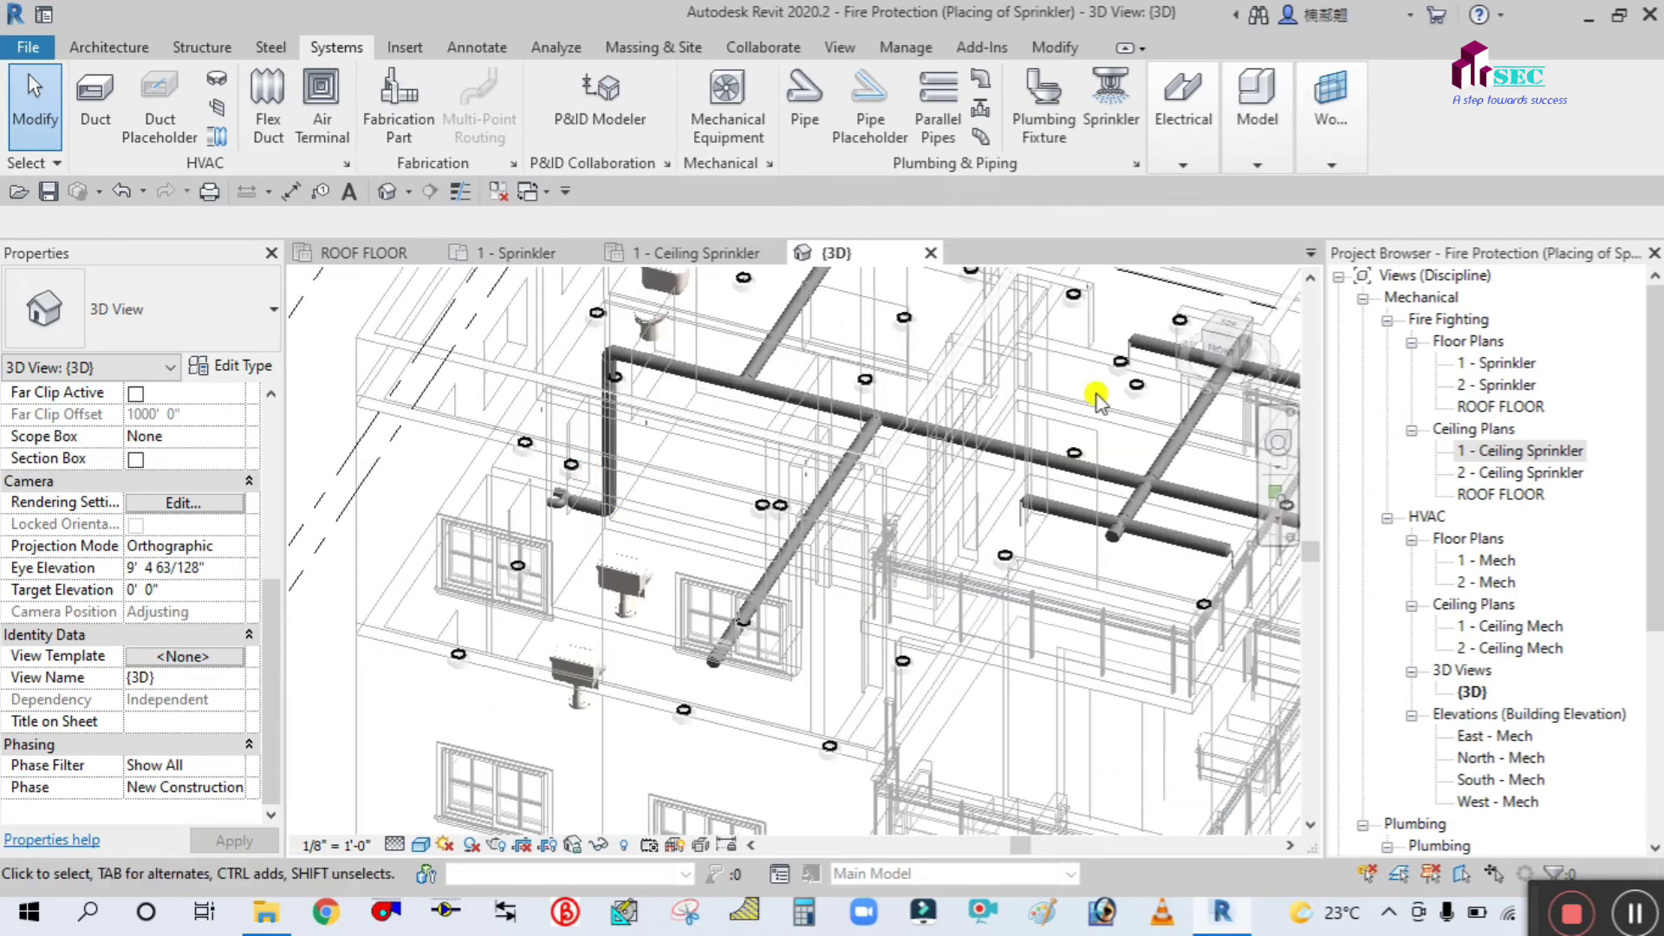
scroll(845, 418, down, 5)
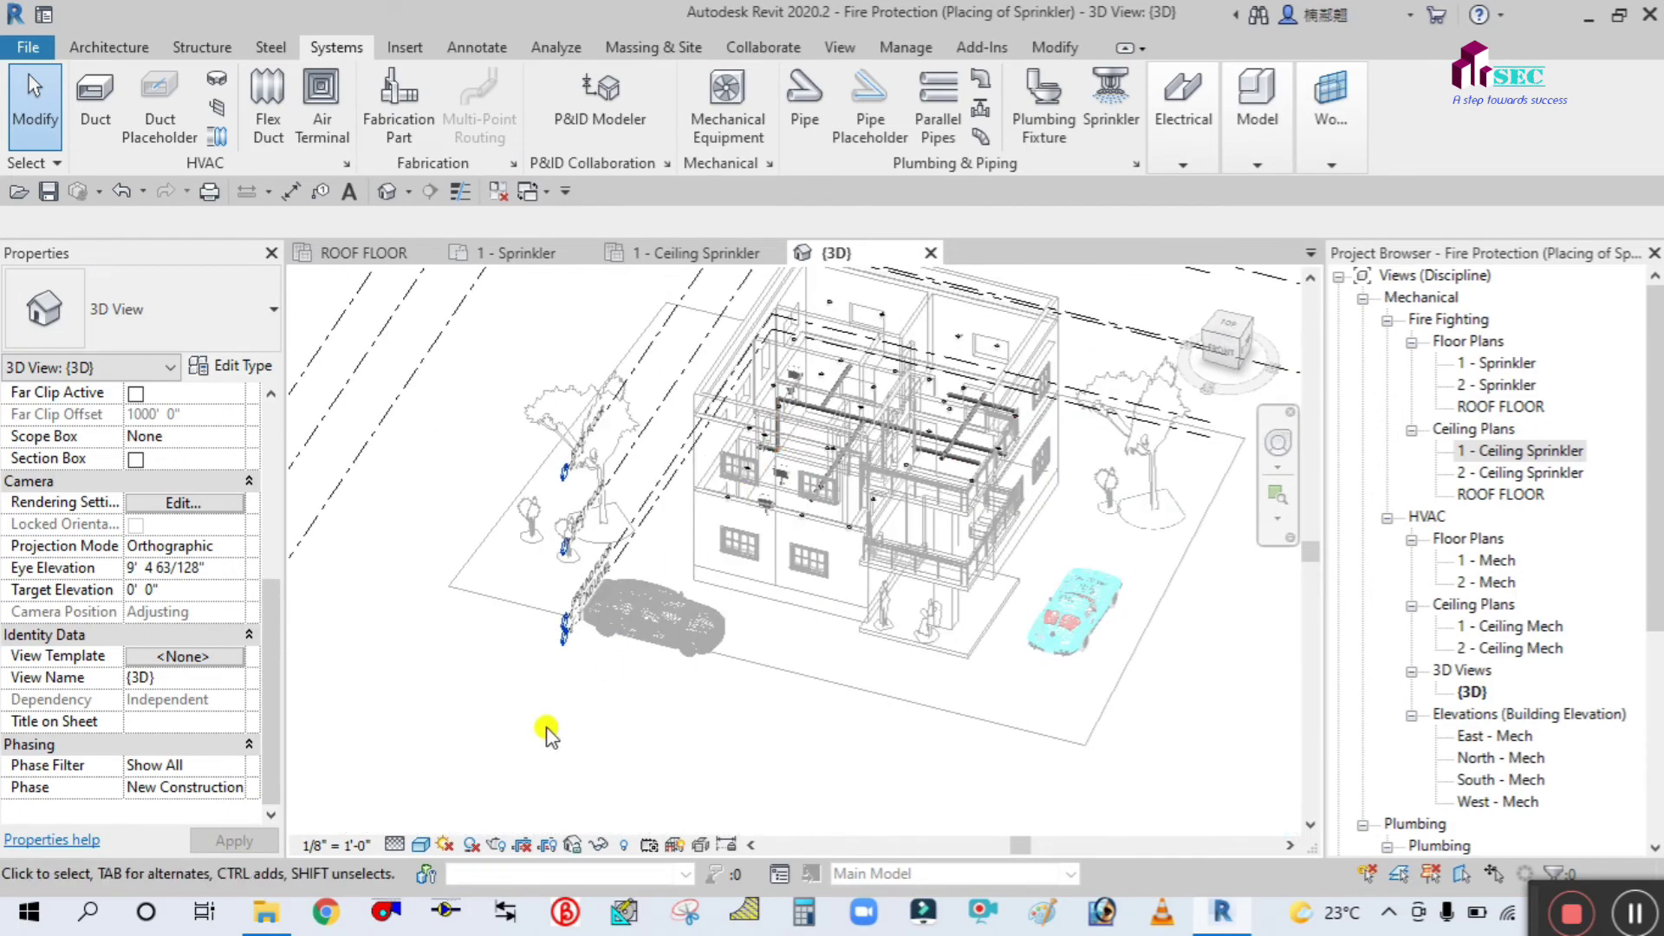
mouse_move(547, 733)
shift+middle_down()
mouse_move(604, 752)
mouse_move(669, 726)
mouse_move(706, 741)
mouse_move(694, 736)
shift+middle_up()
scroll(511, 694, up, 5)
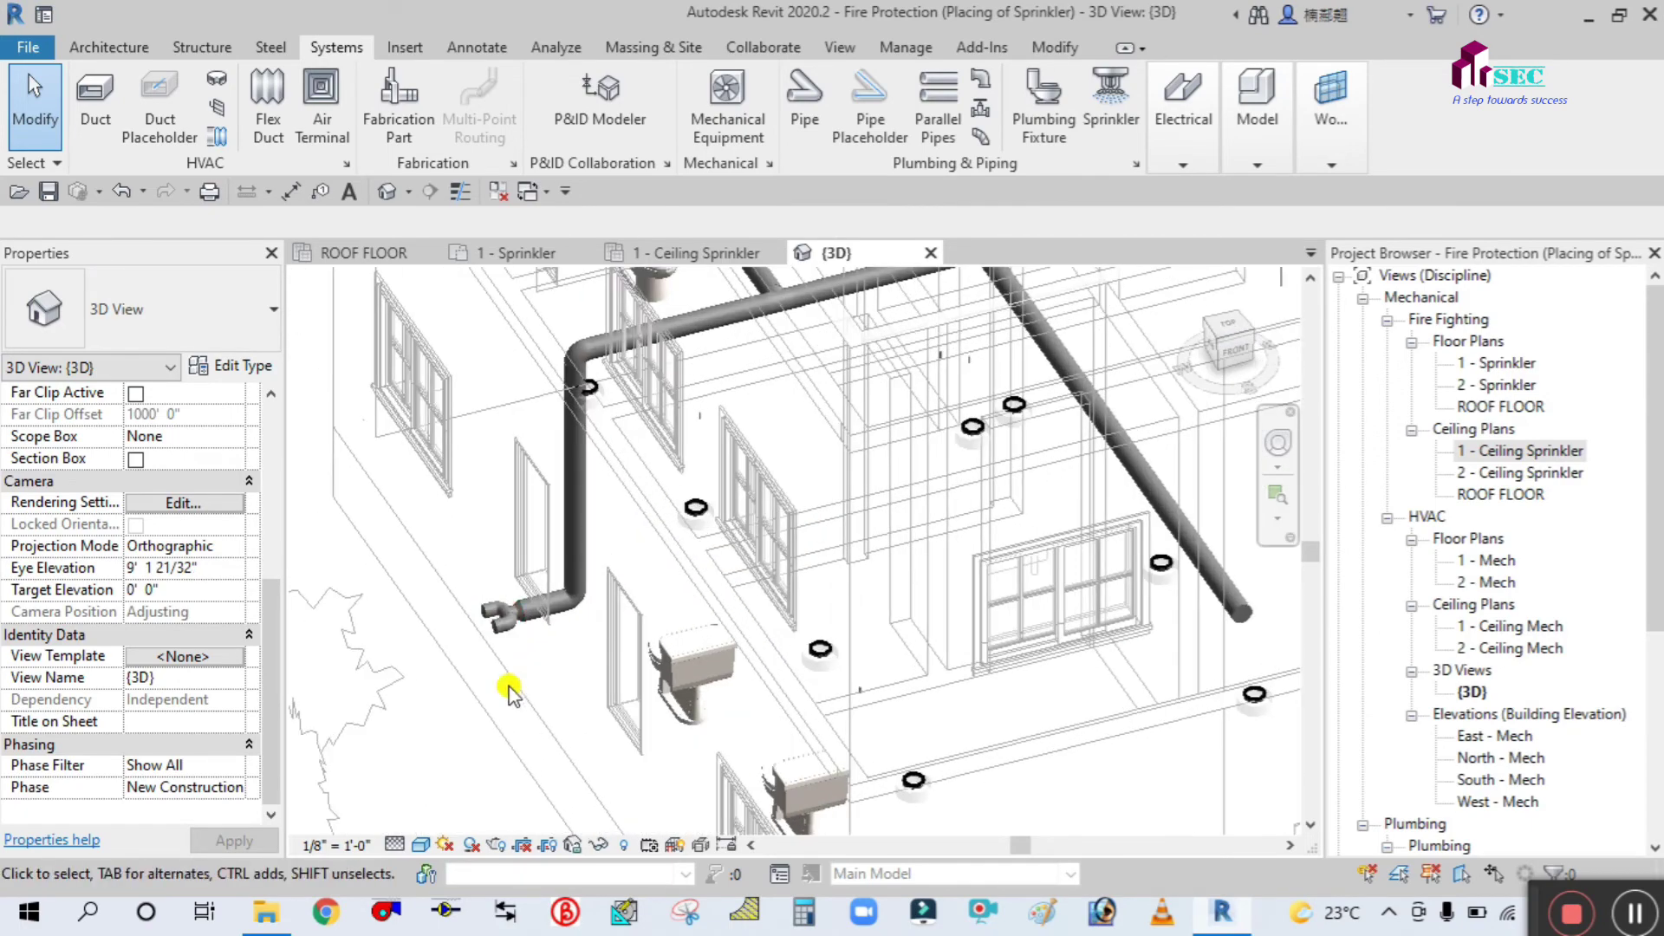
scroll(499, 624, up, 5)
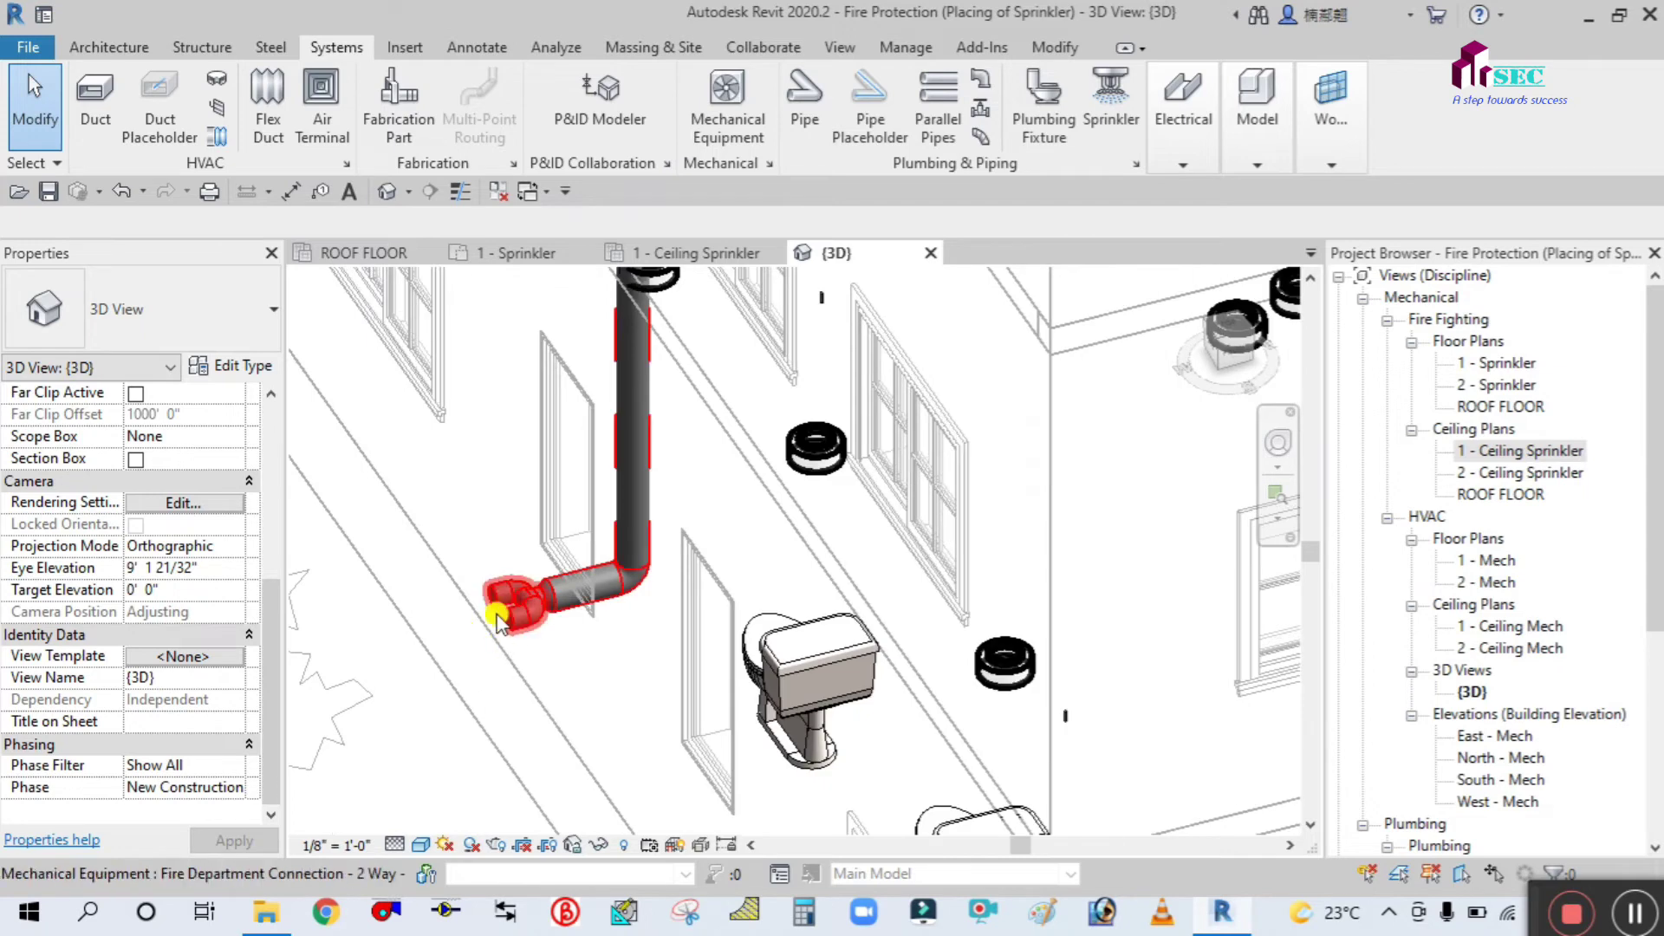
scroll(596, 553, down, 3)
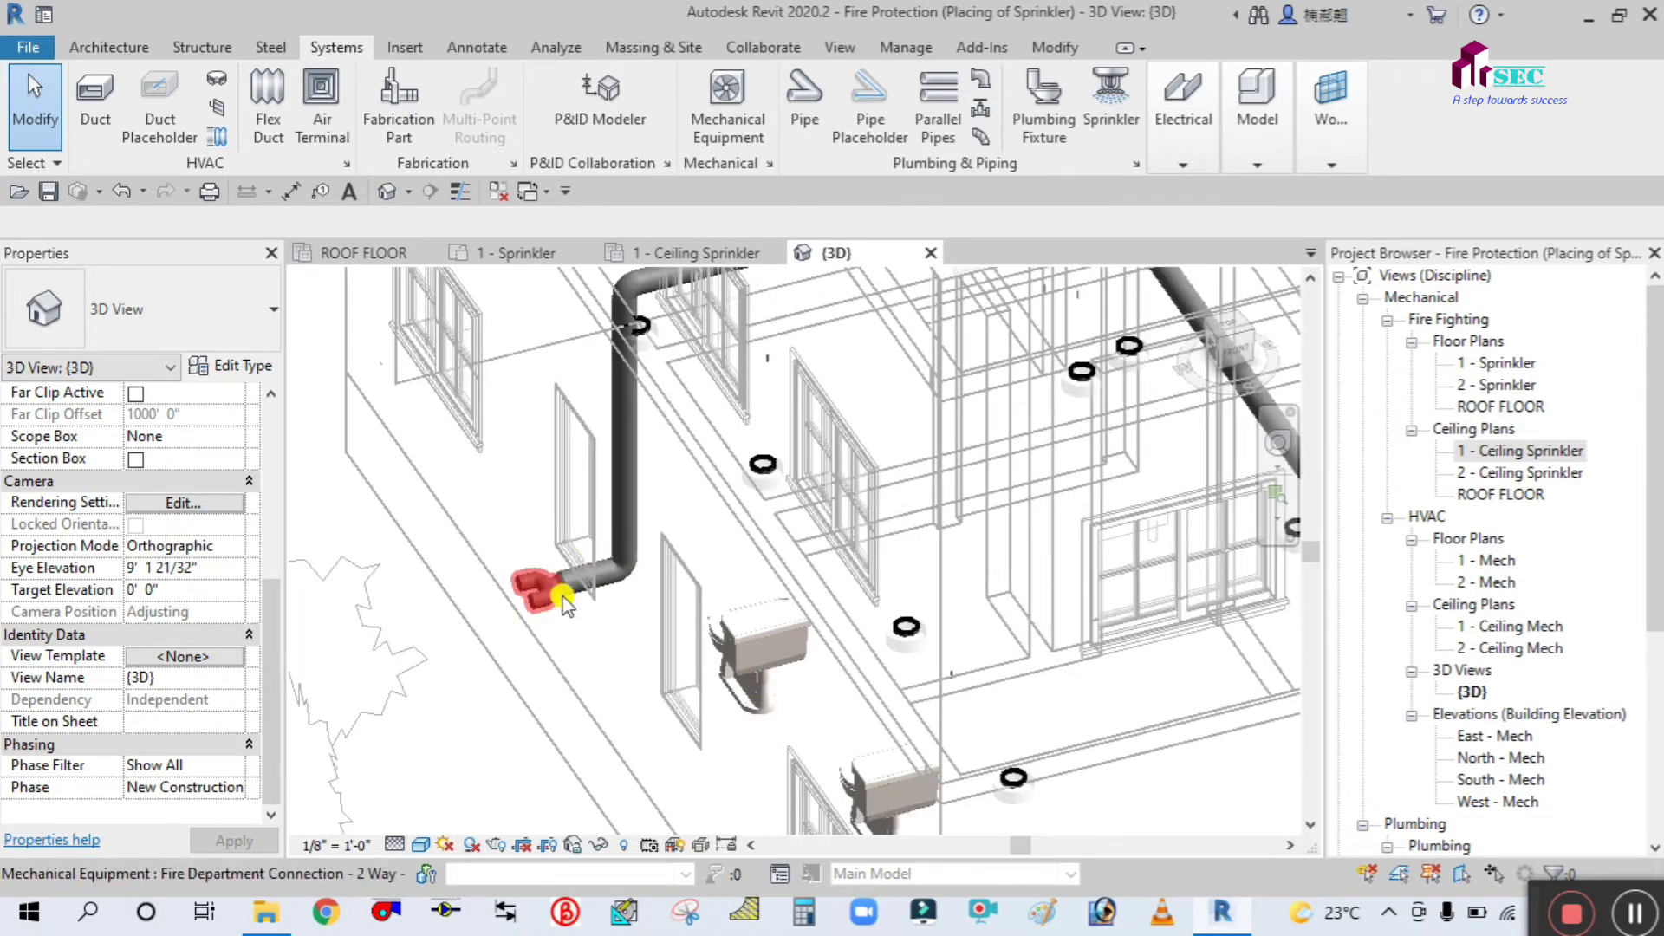
scroll(520, 602, down, 2)
key(h)
key(l)
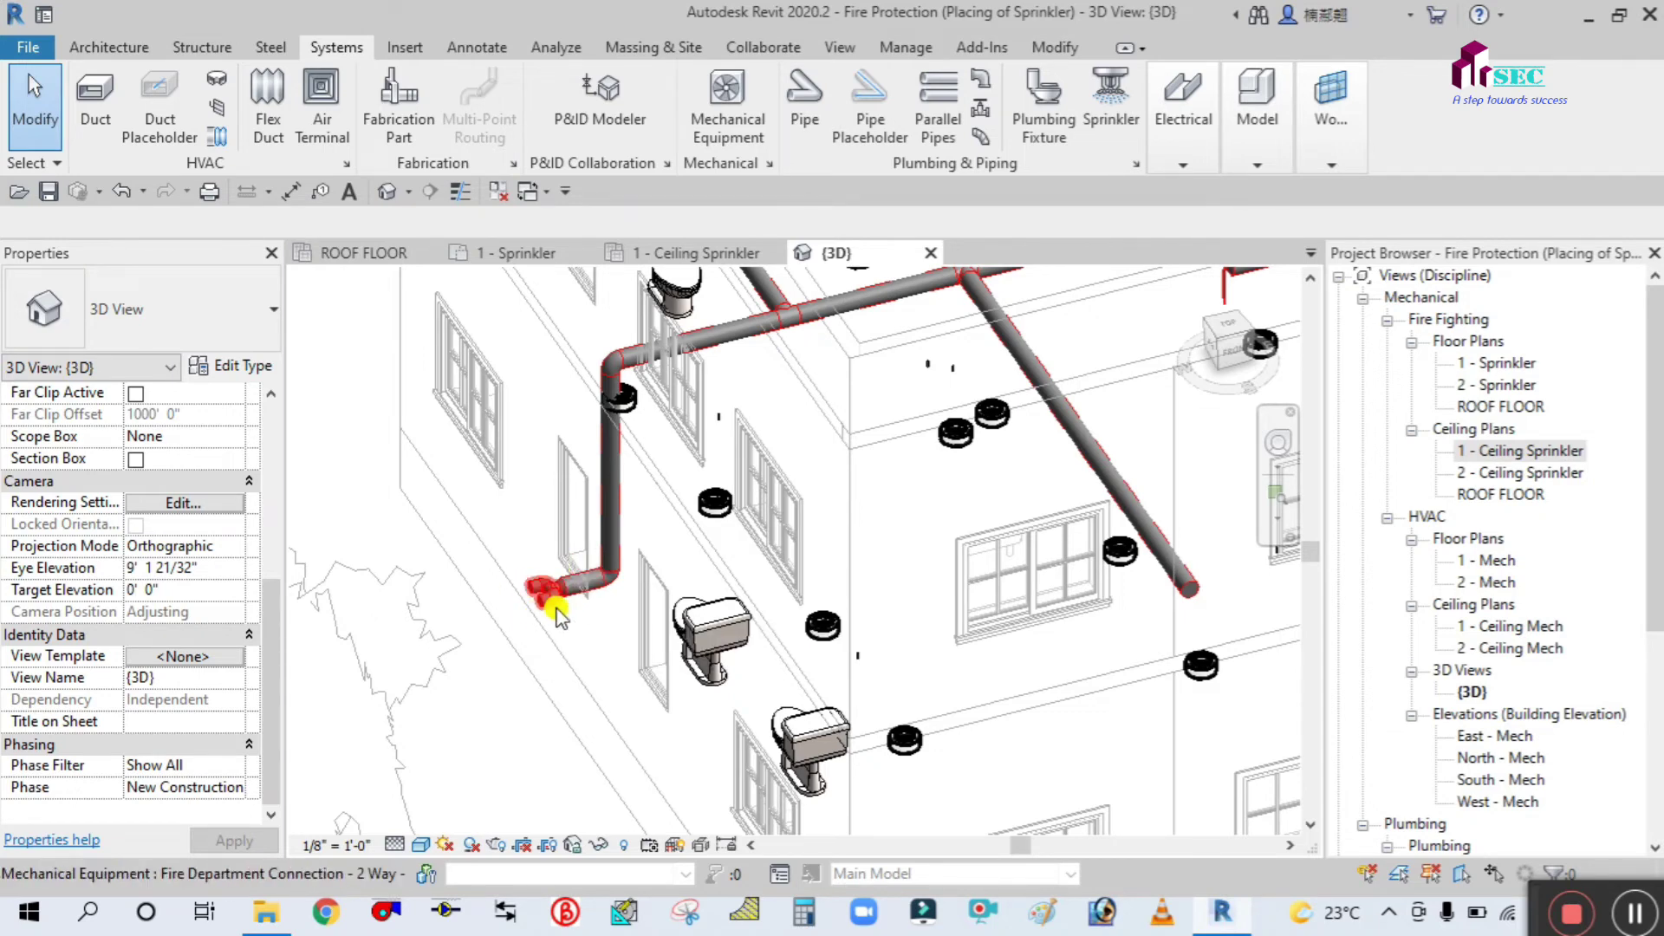
scroll(559, 611, down, 2)
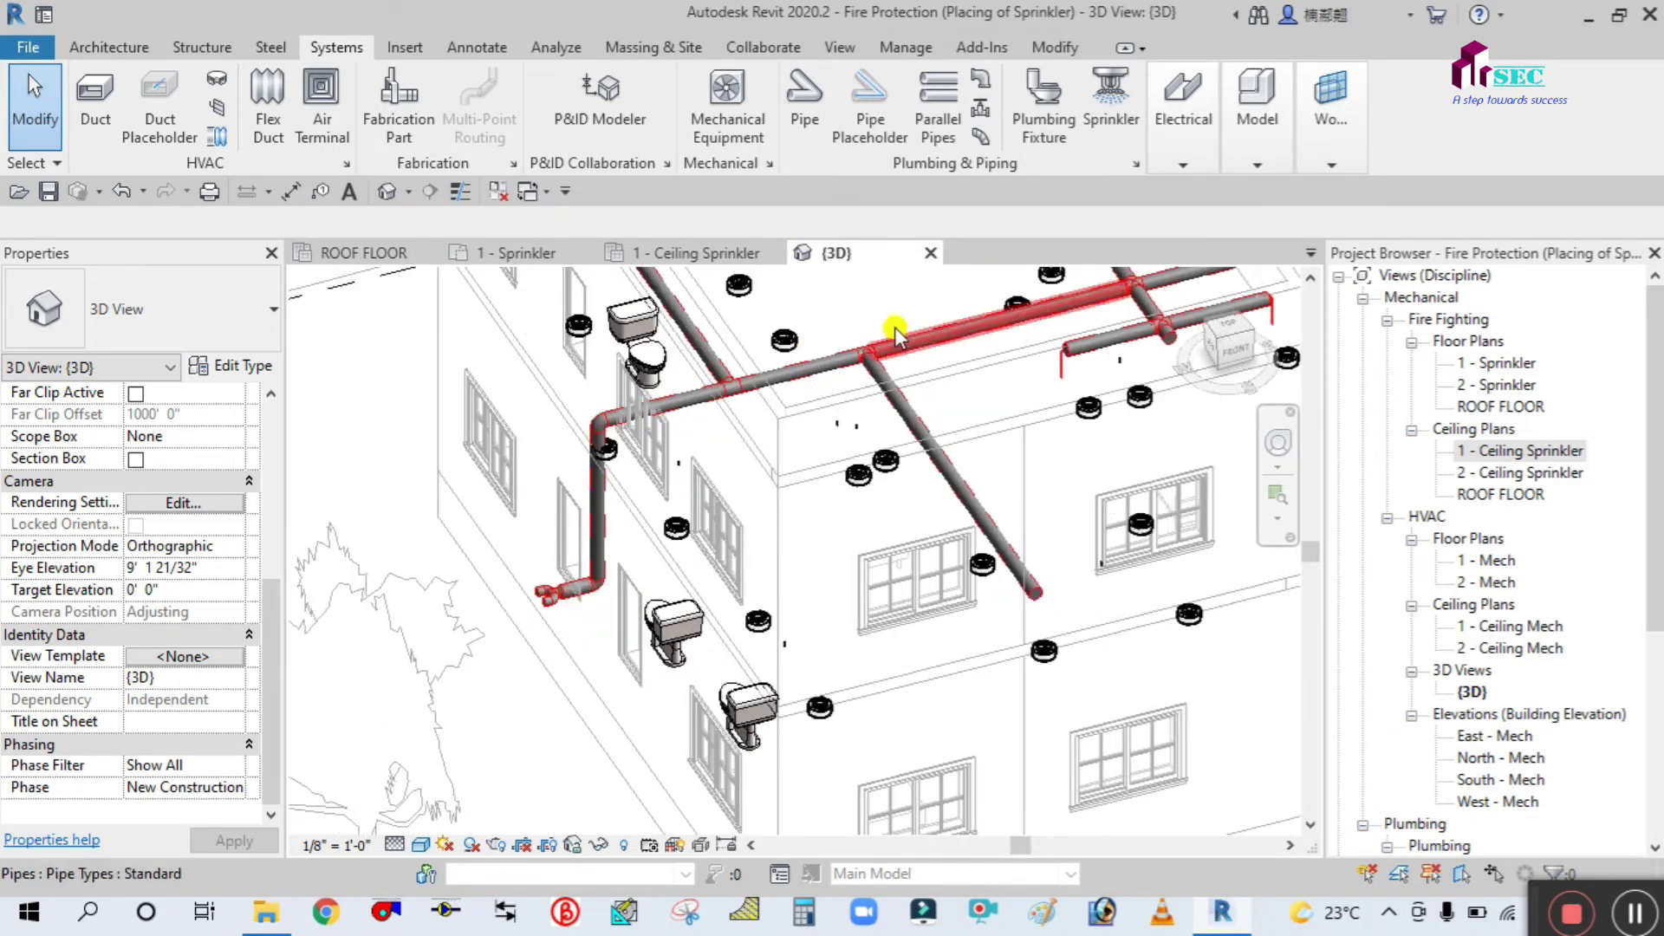
scroll(481, 676, down, 2)
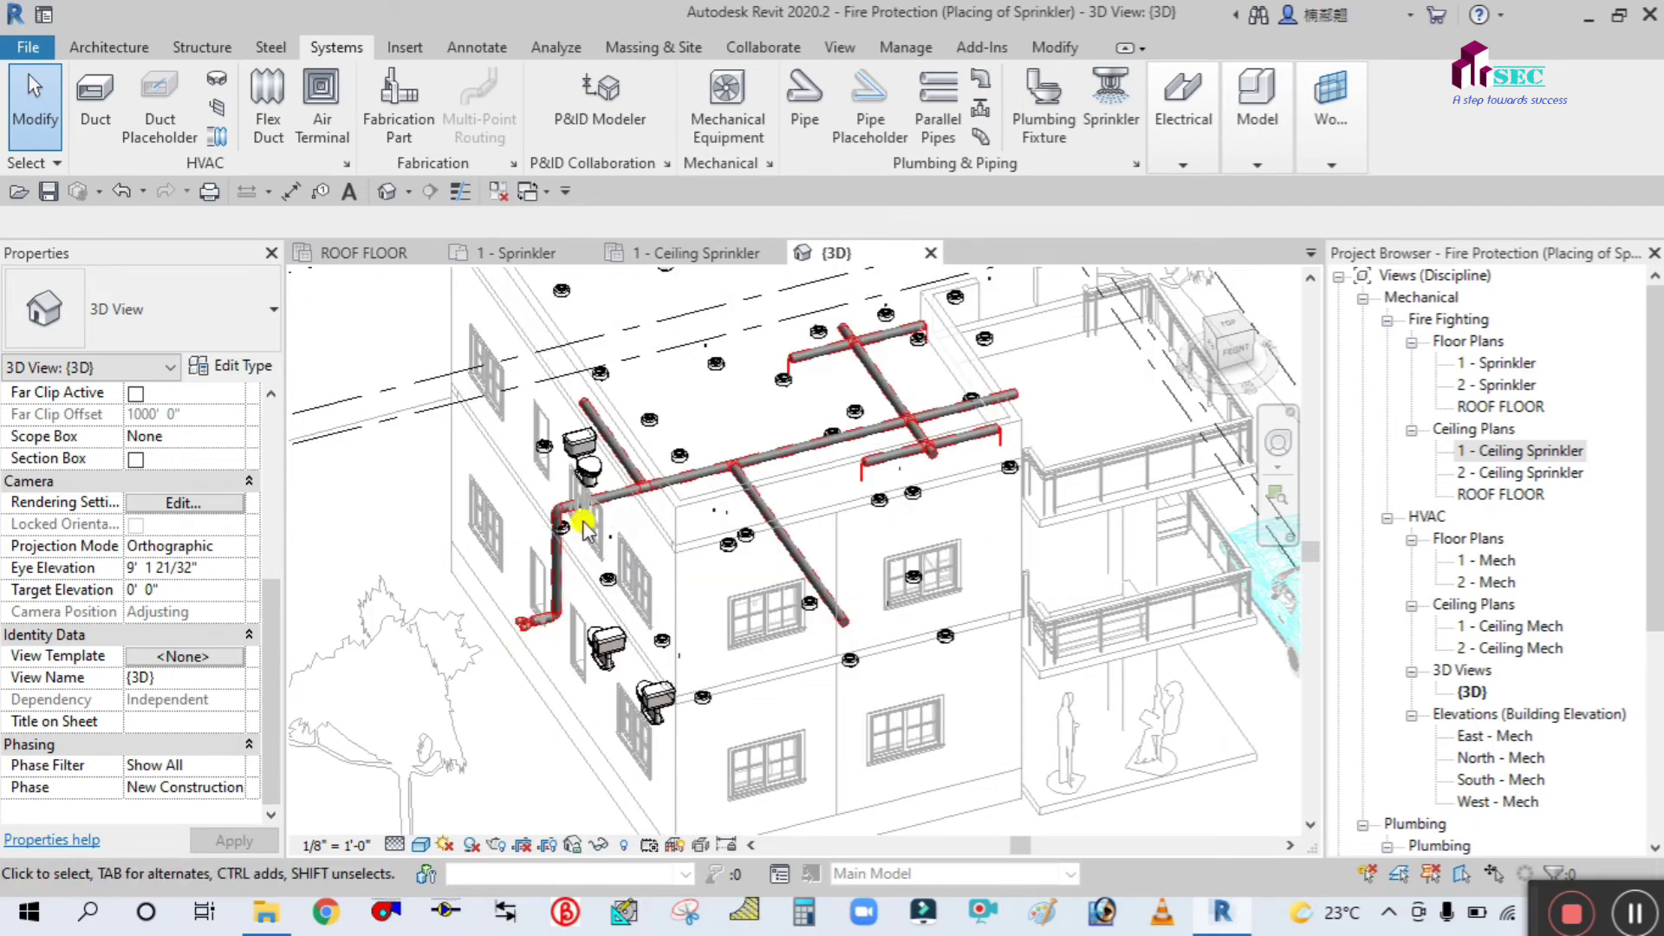
scroll(870, 604, up, 2)
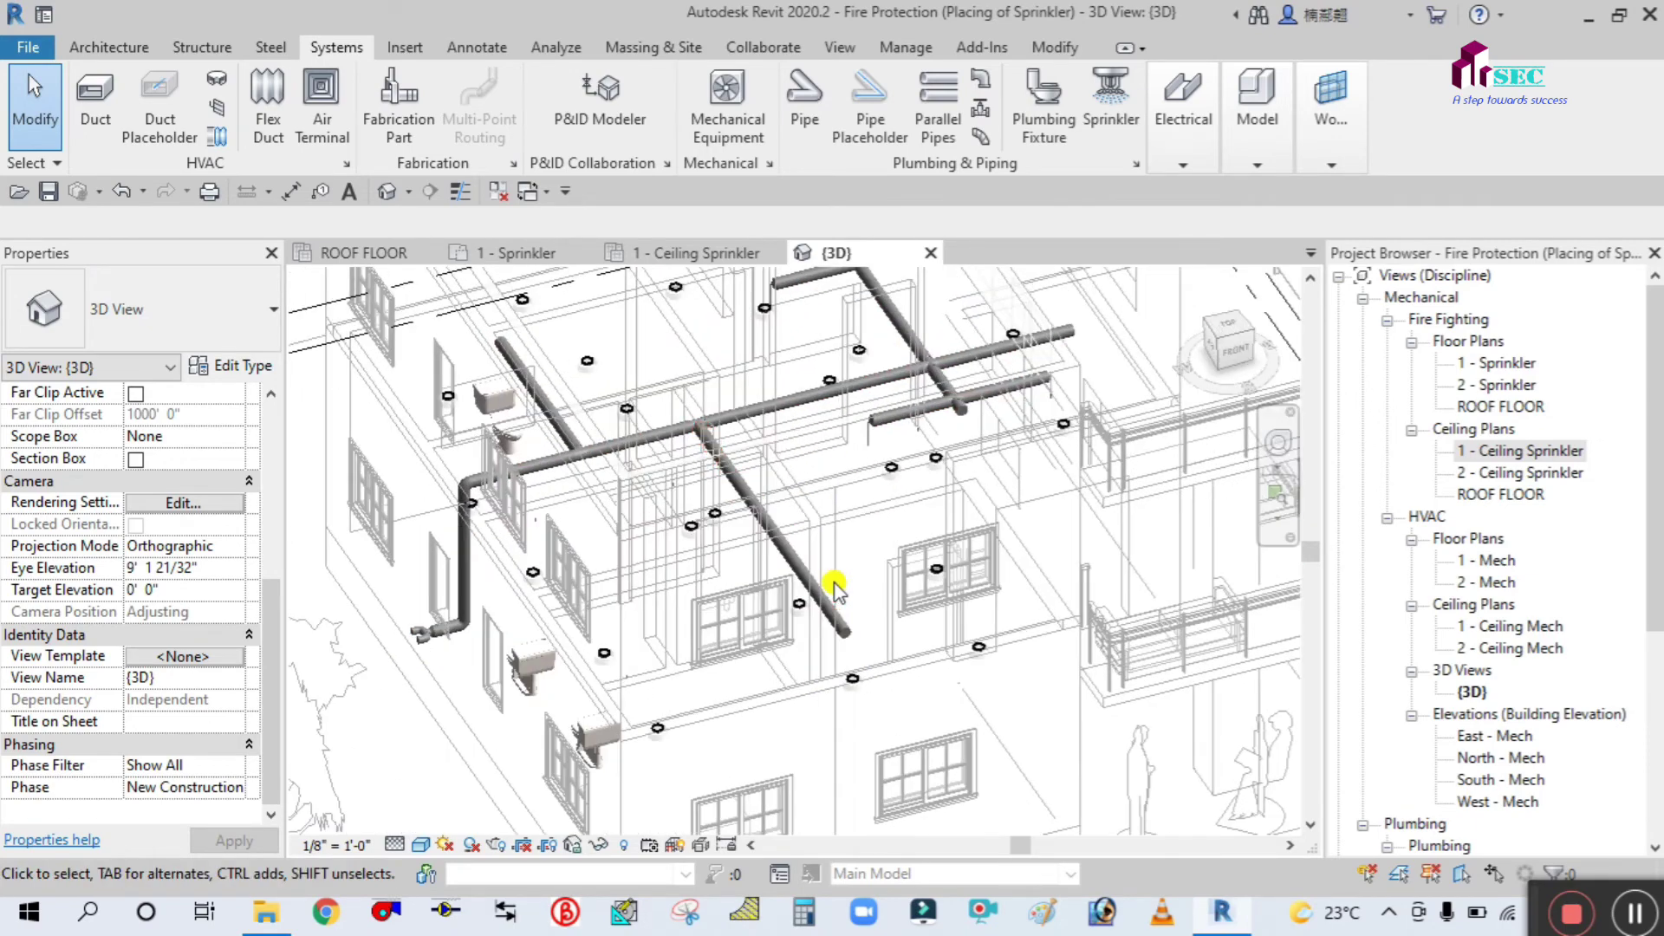
scroll(419, 741, up, 2)
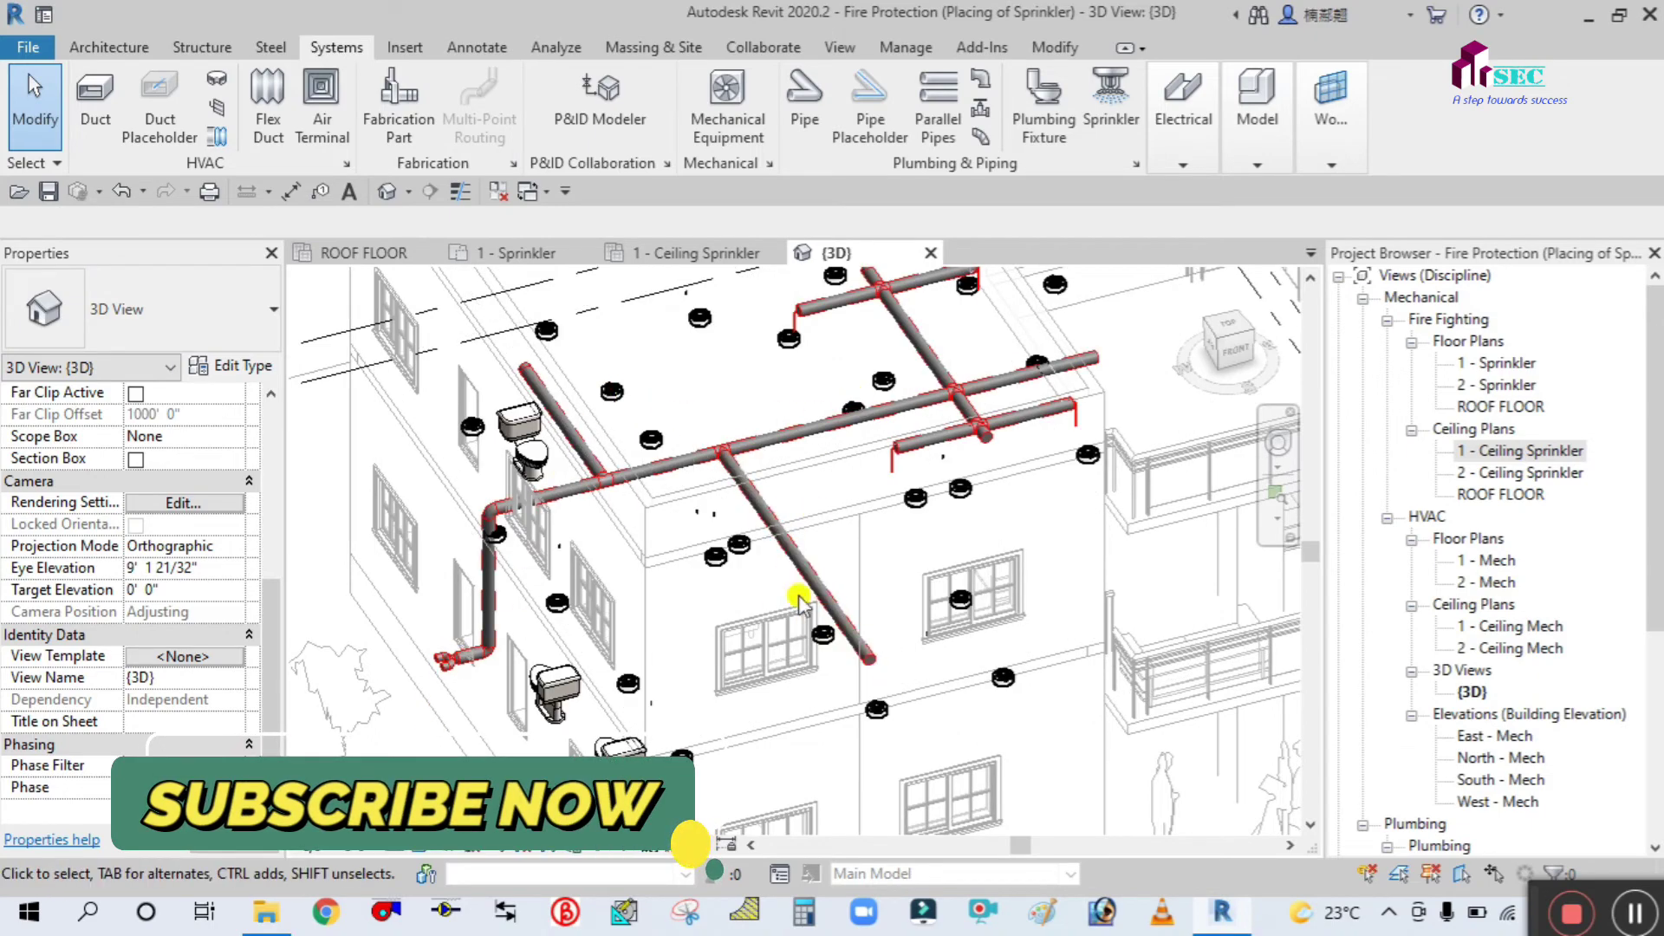
scroll(725, 557, down, 3)
scroll(732, 399, down, 2)
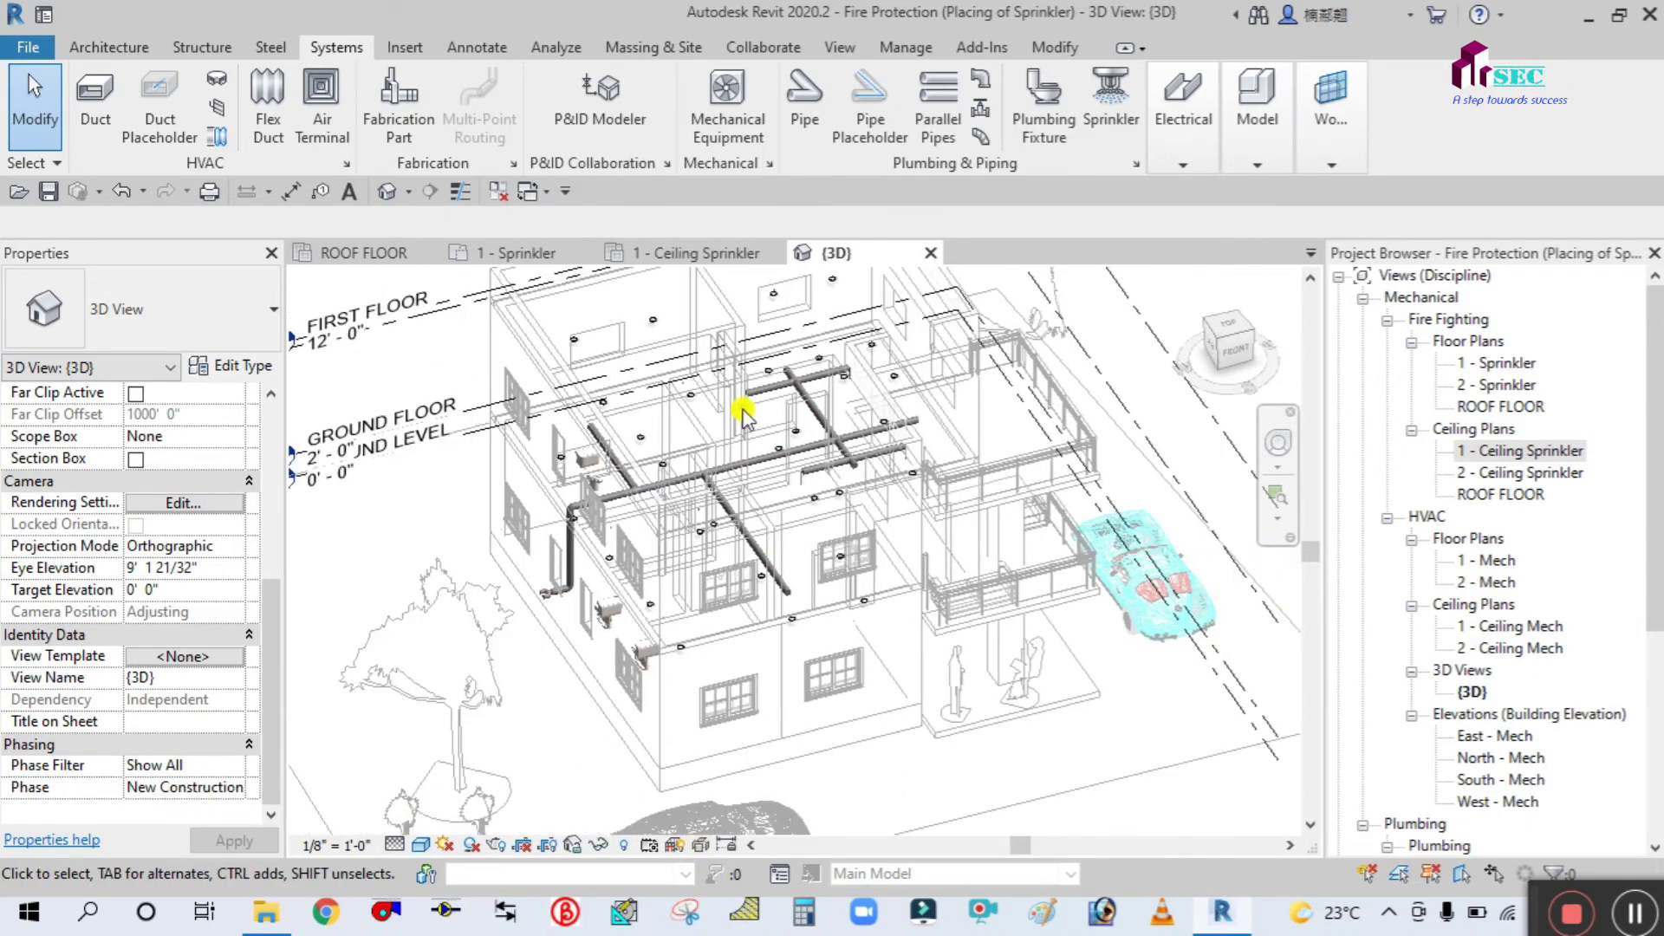
scroll(655, 459, up, 2)
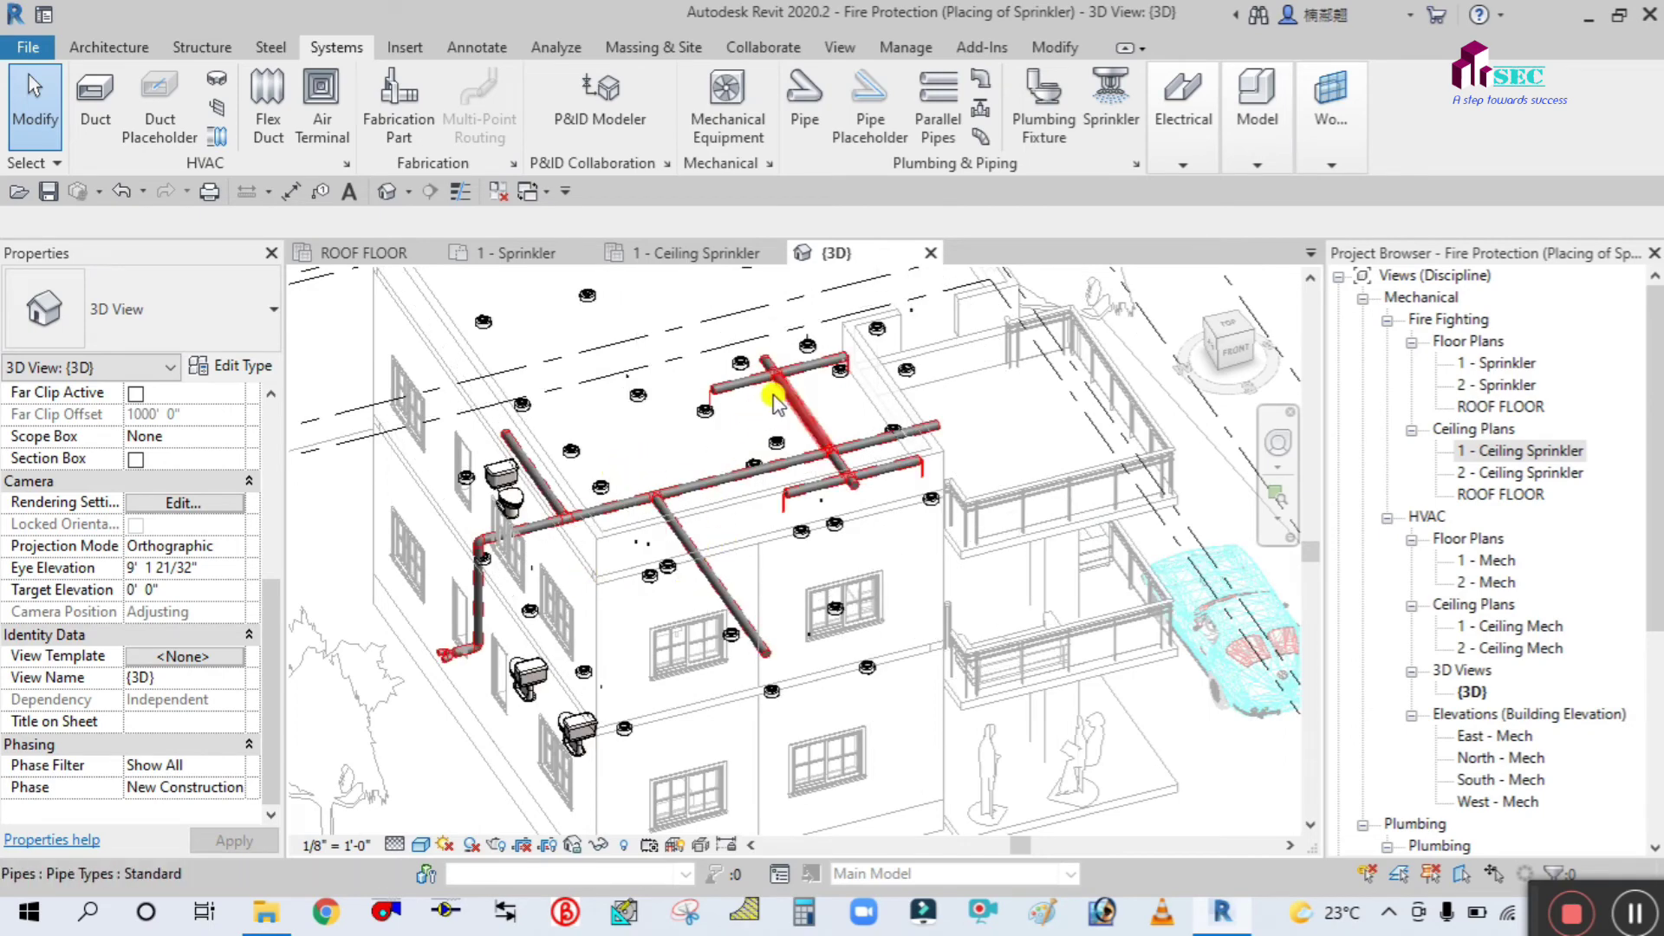
scroll(689, 420, up, 3)
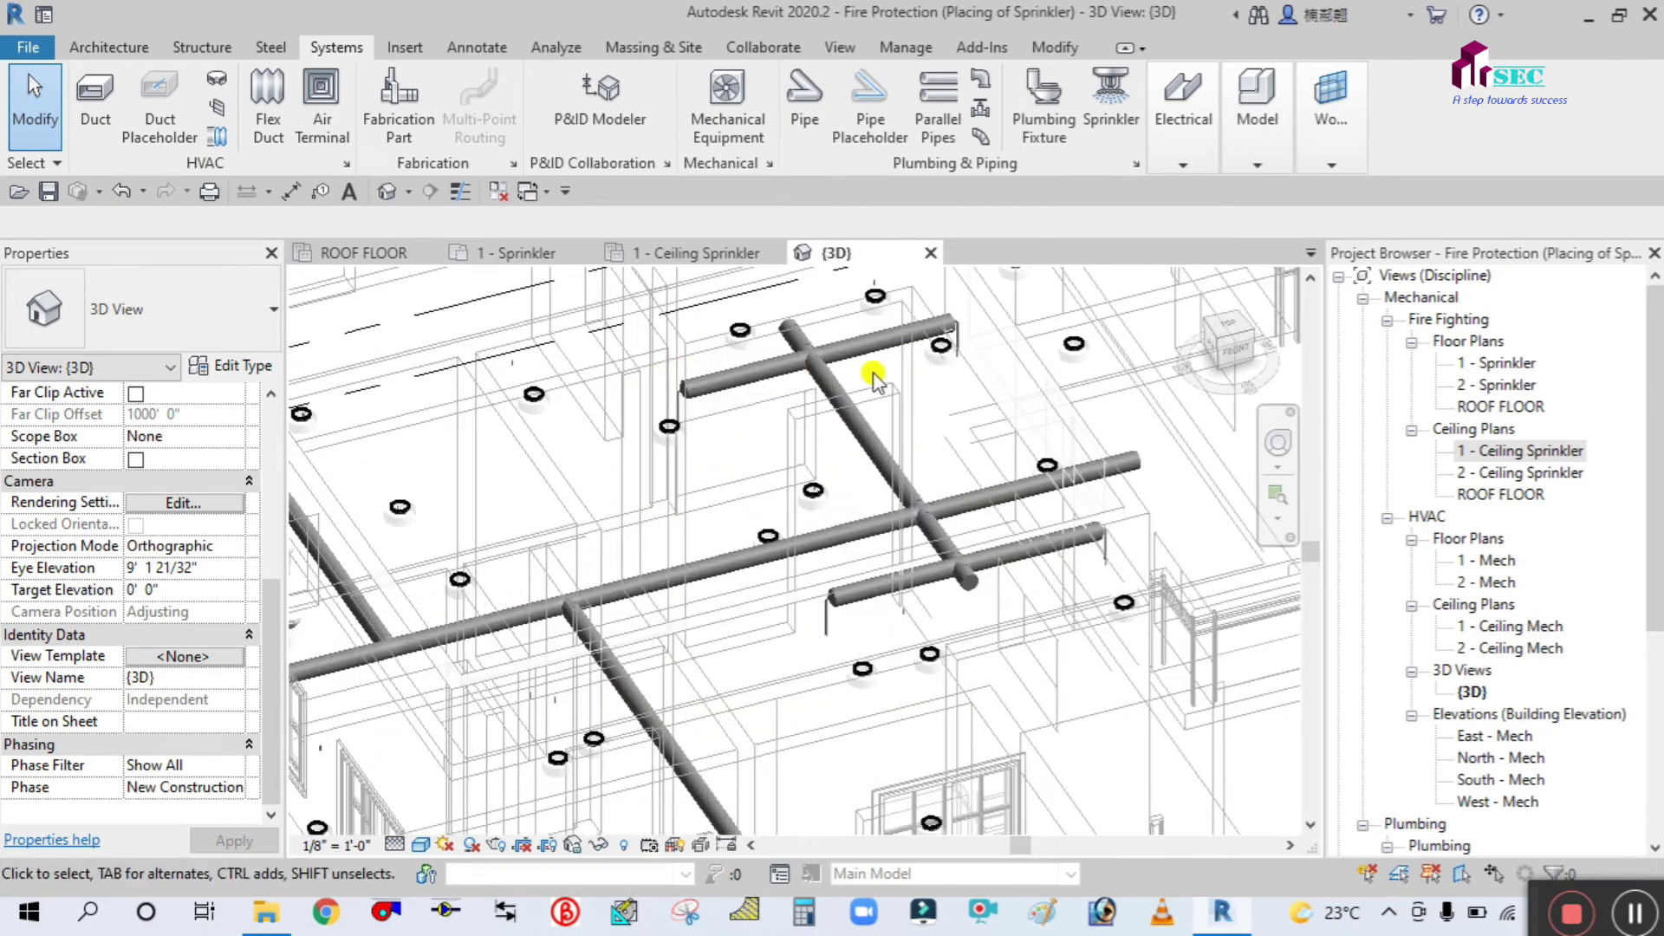
scroll(997, 329, up, 2)
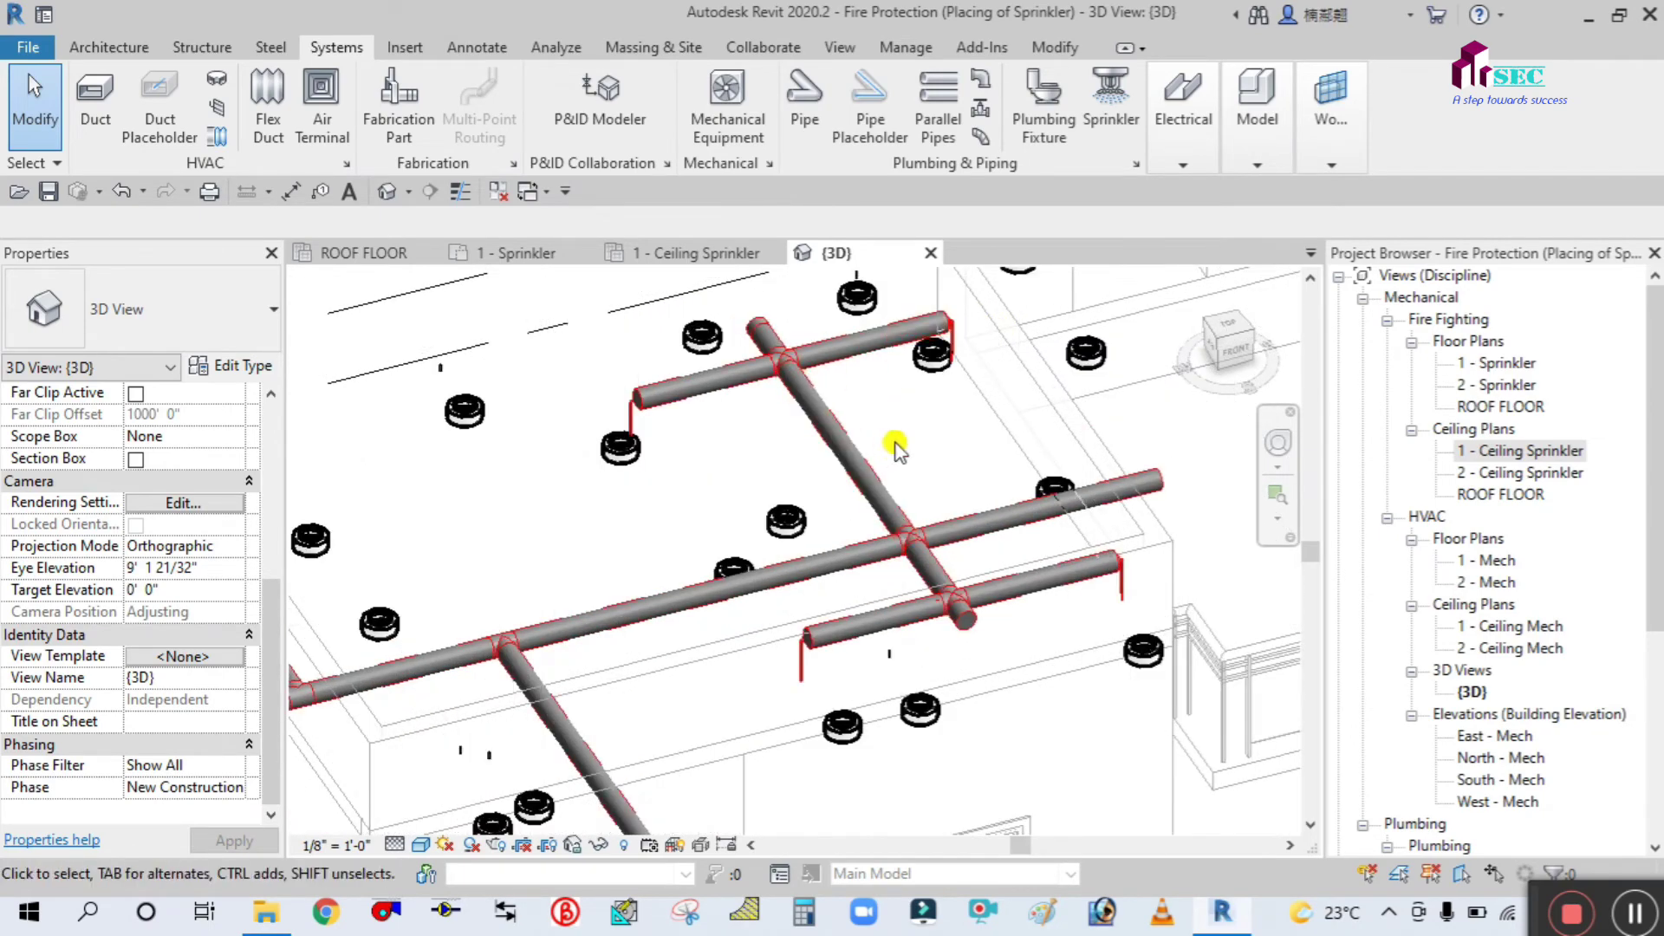
scroll(871, 381, down, 4)
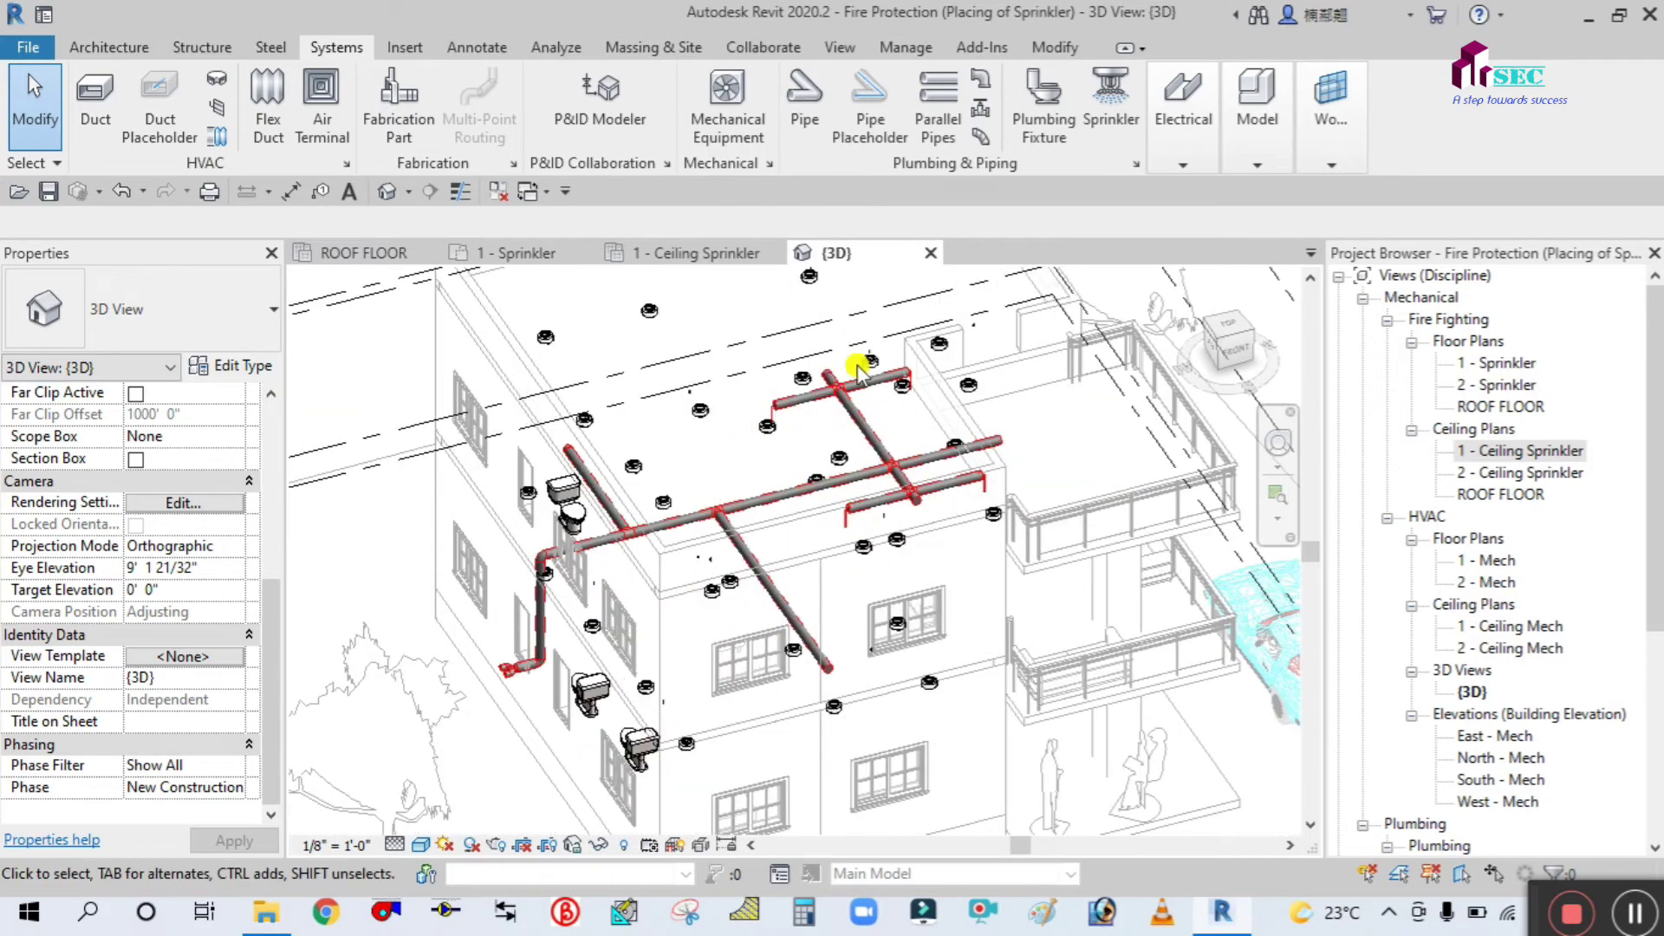
scroll(822, 474, down, 2)
scroll(838, 467, up, 3)
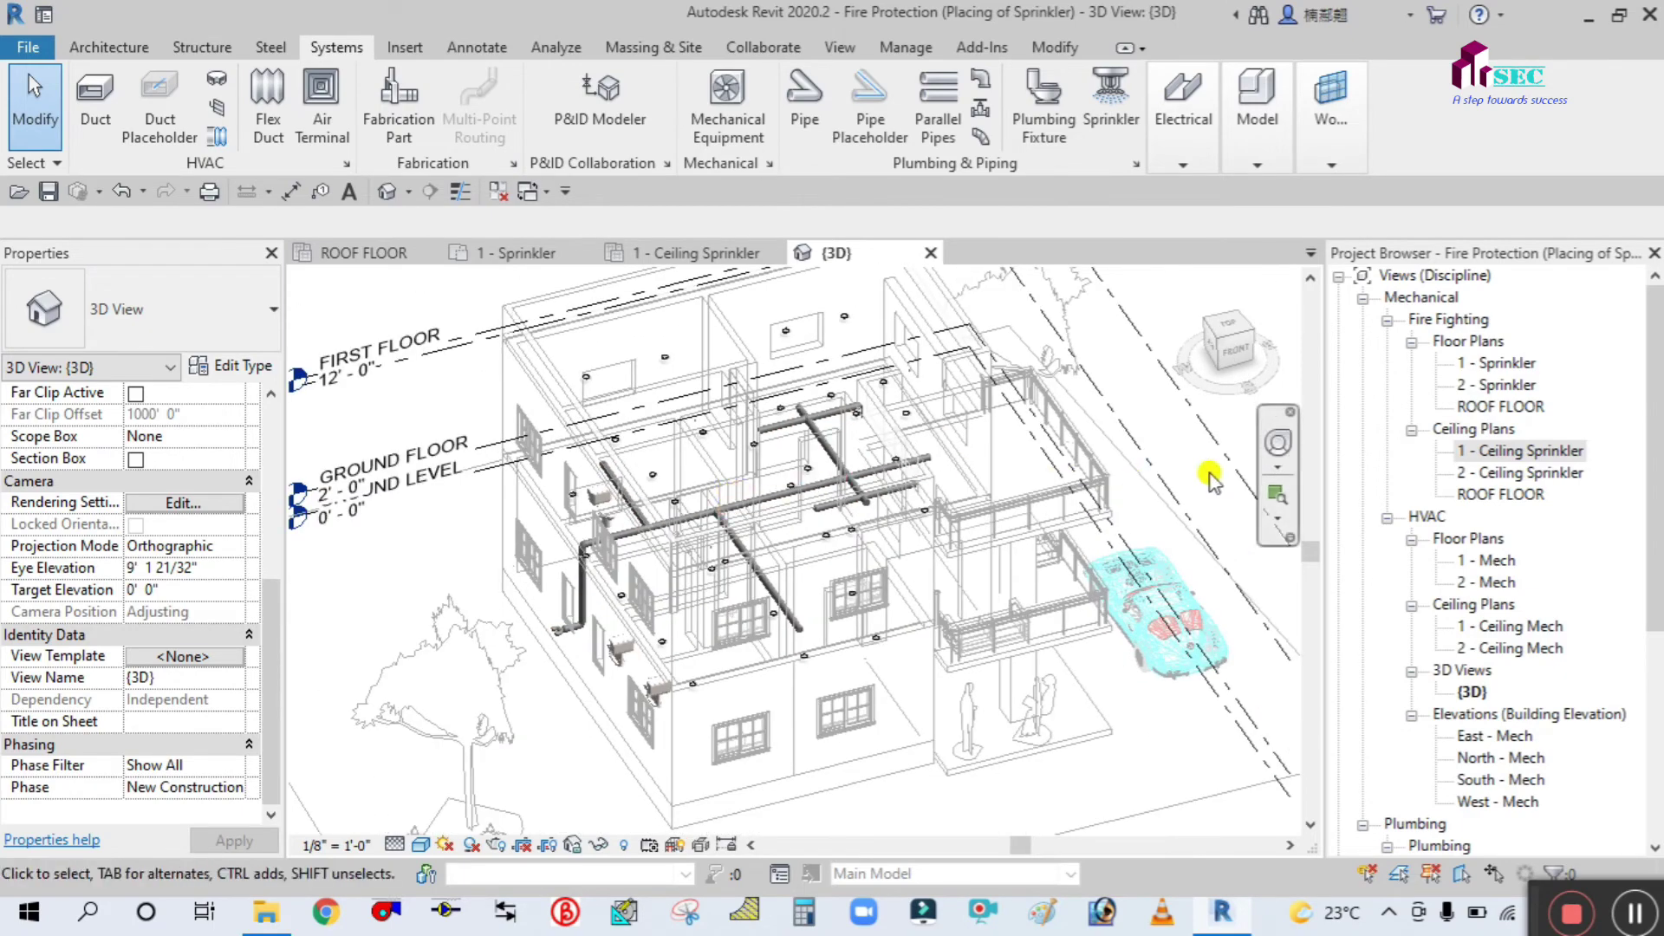
- On the 1 - Ceiling Sprinkler plan, draw a matching arm pipe from the vertical branch to the right sprinkler
double_click(1504, 451)
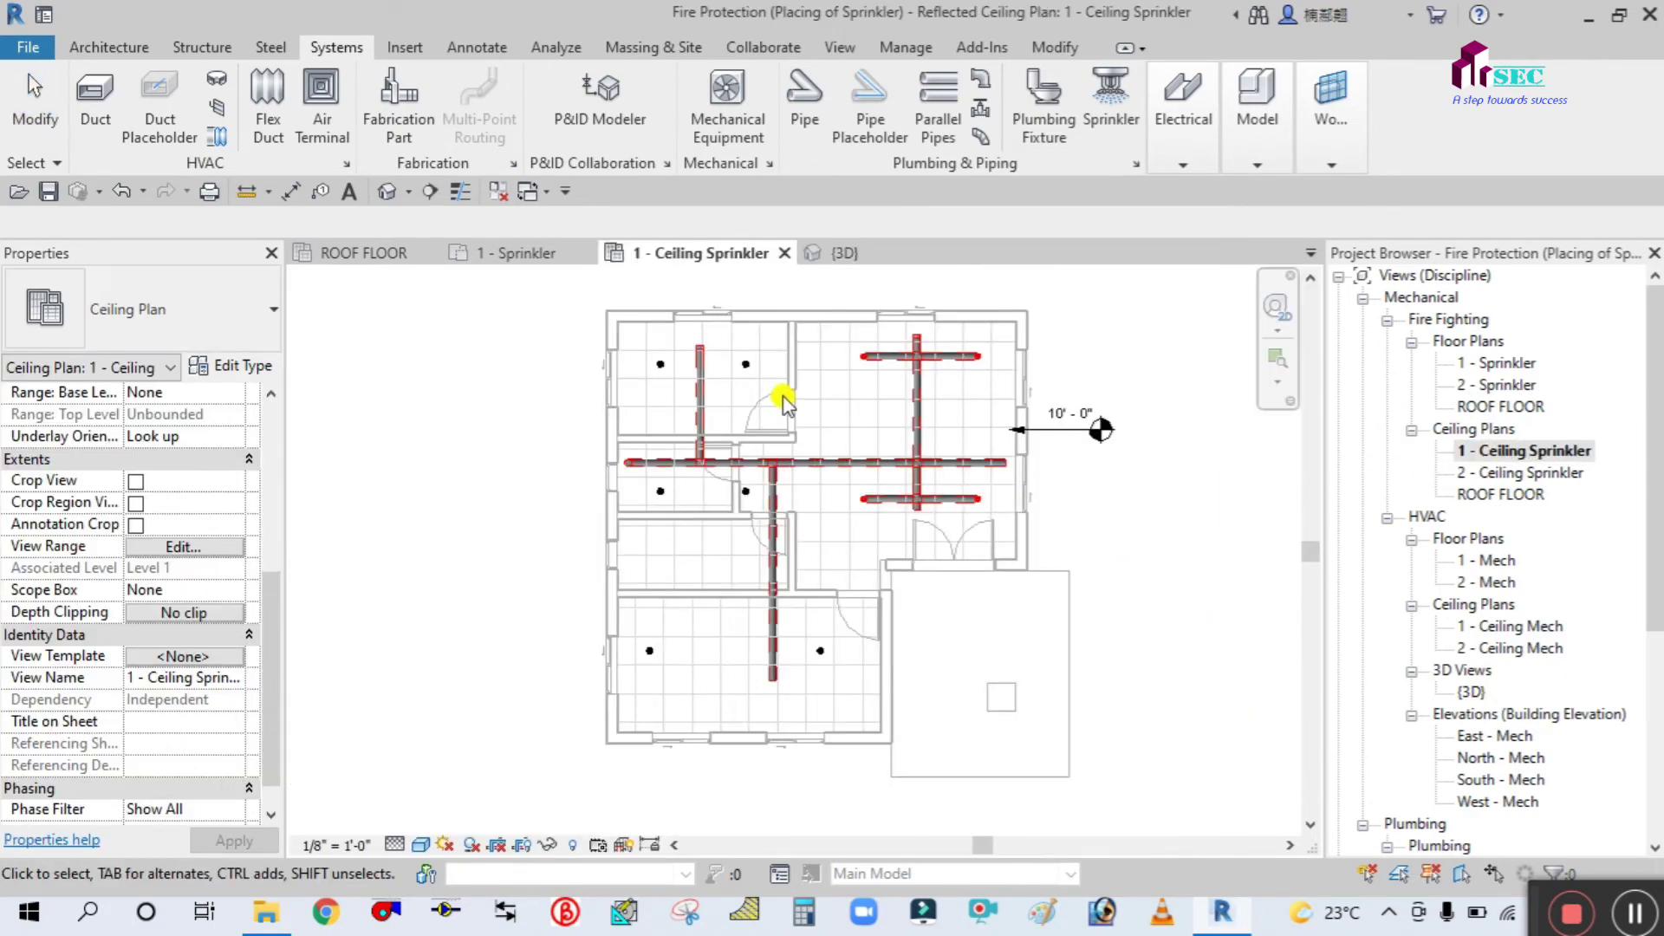
scroll(706, 312, up, 5)
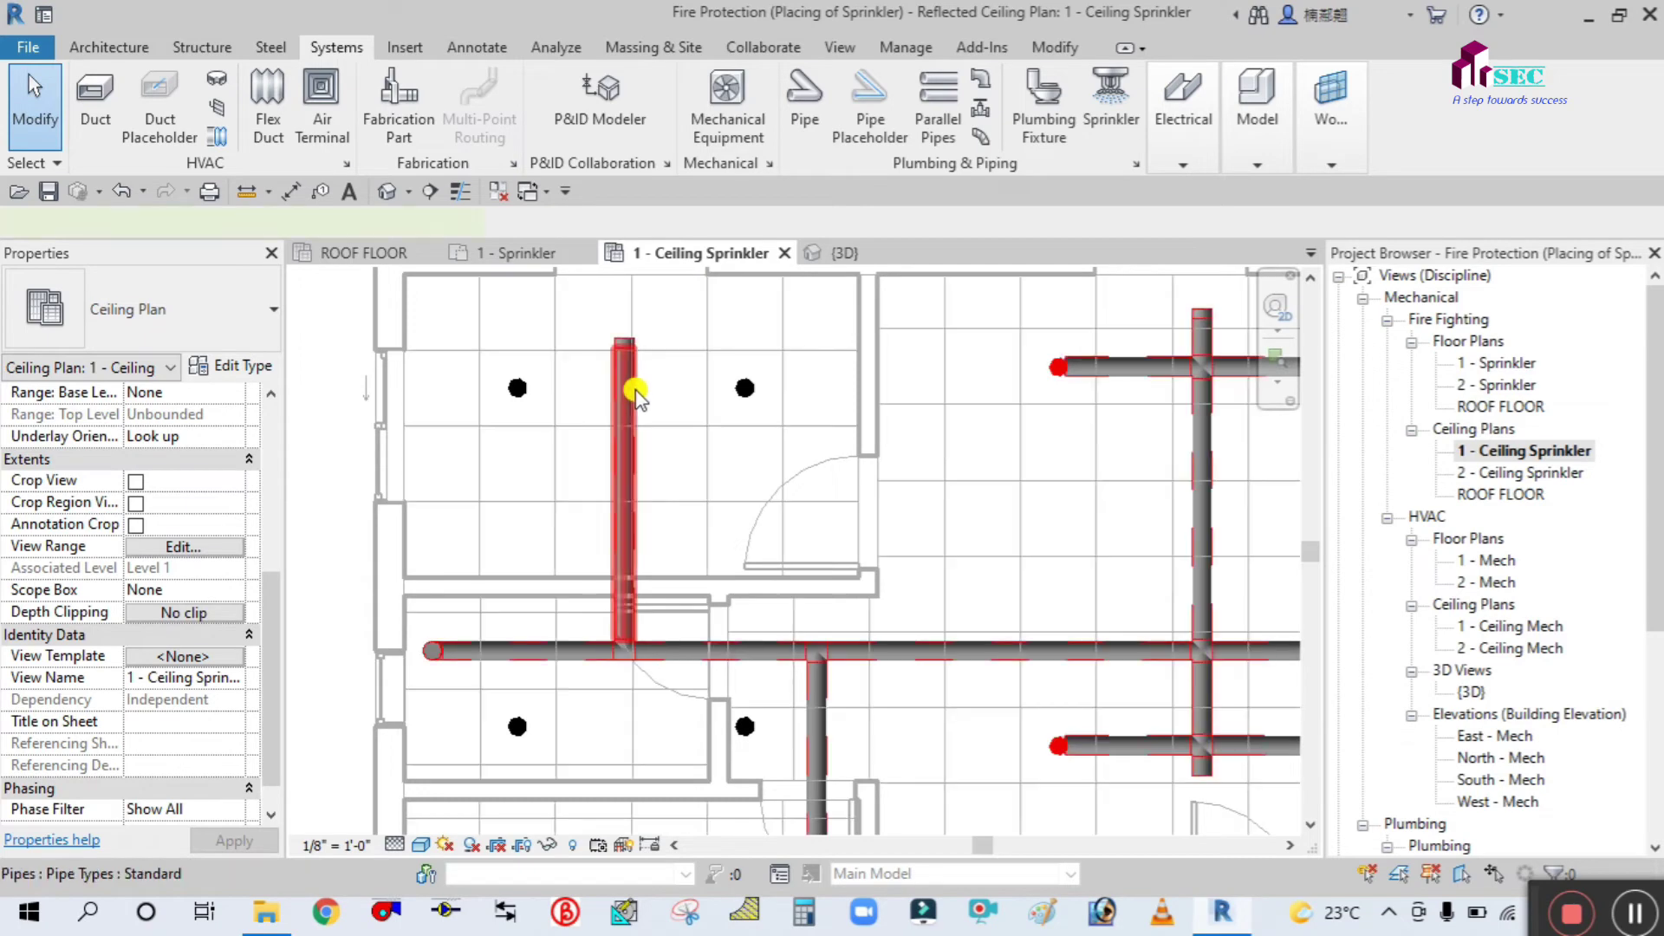
click(635, 394)
right_click(636, 351)
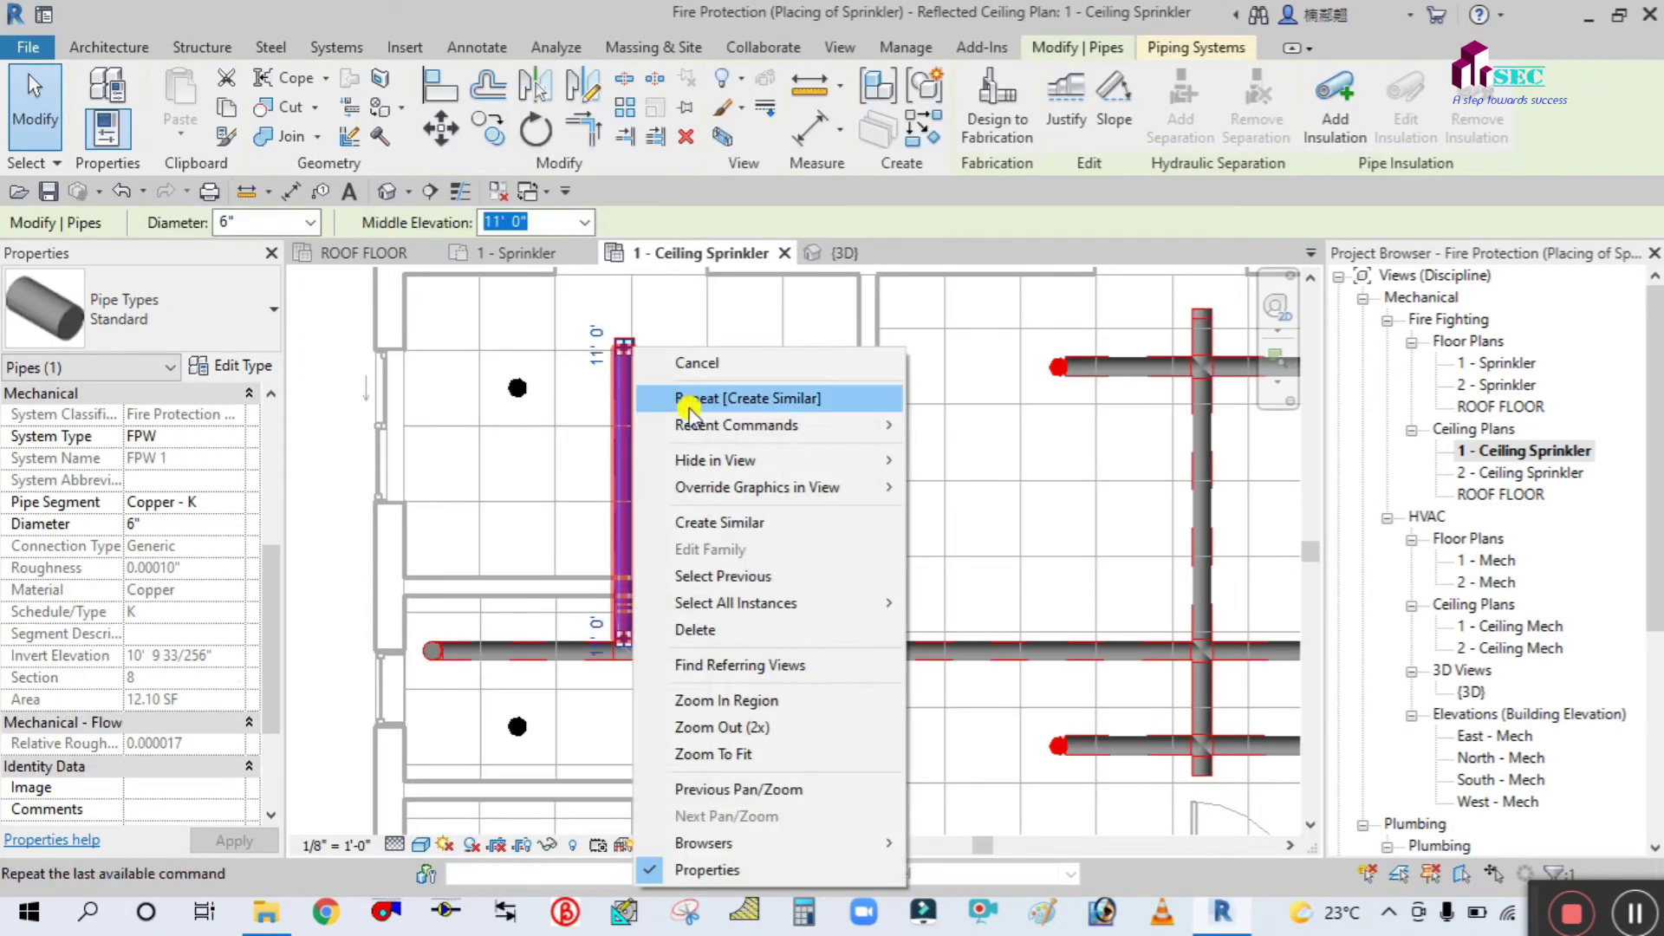
click(691, 521)
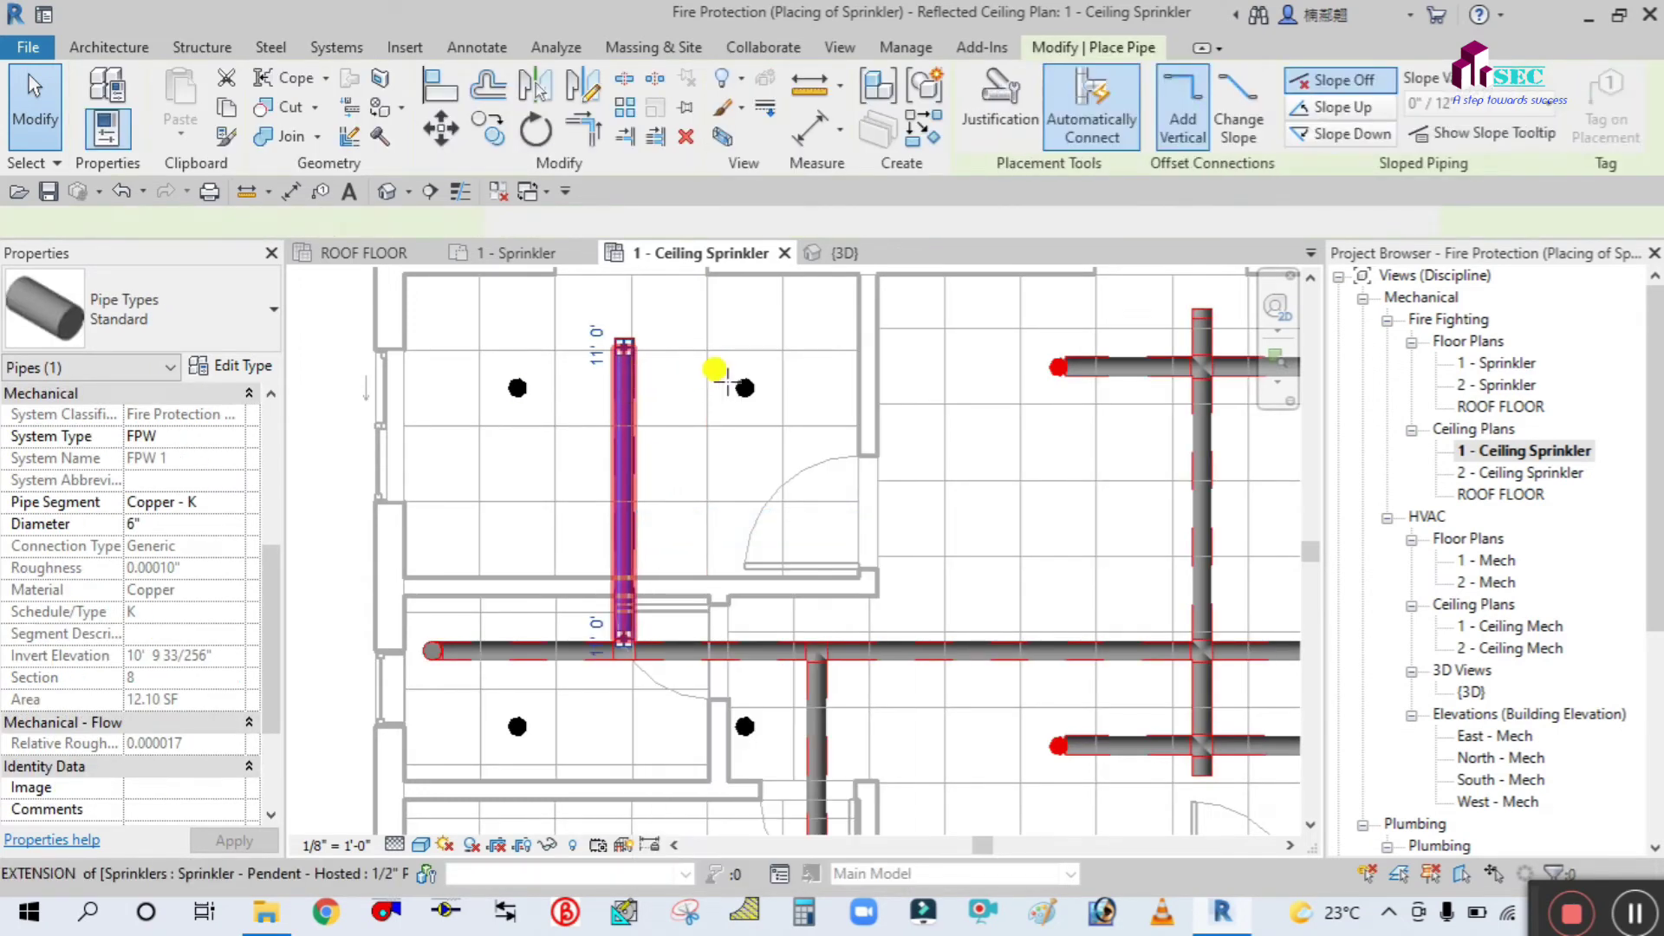
click(622, 386)
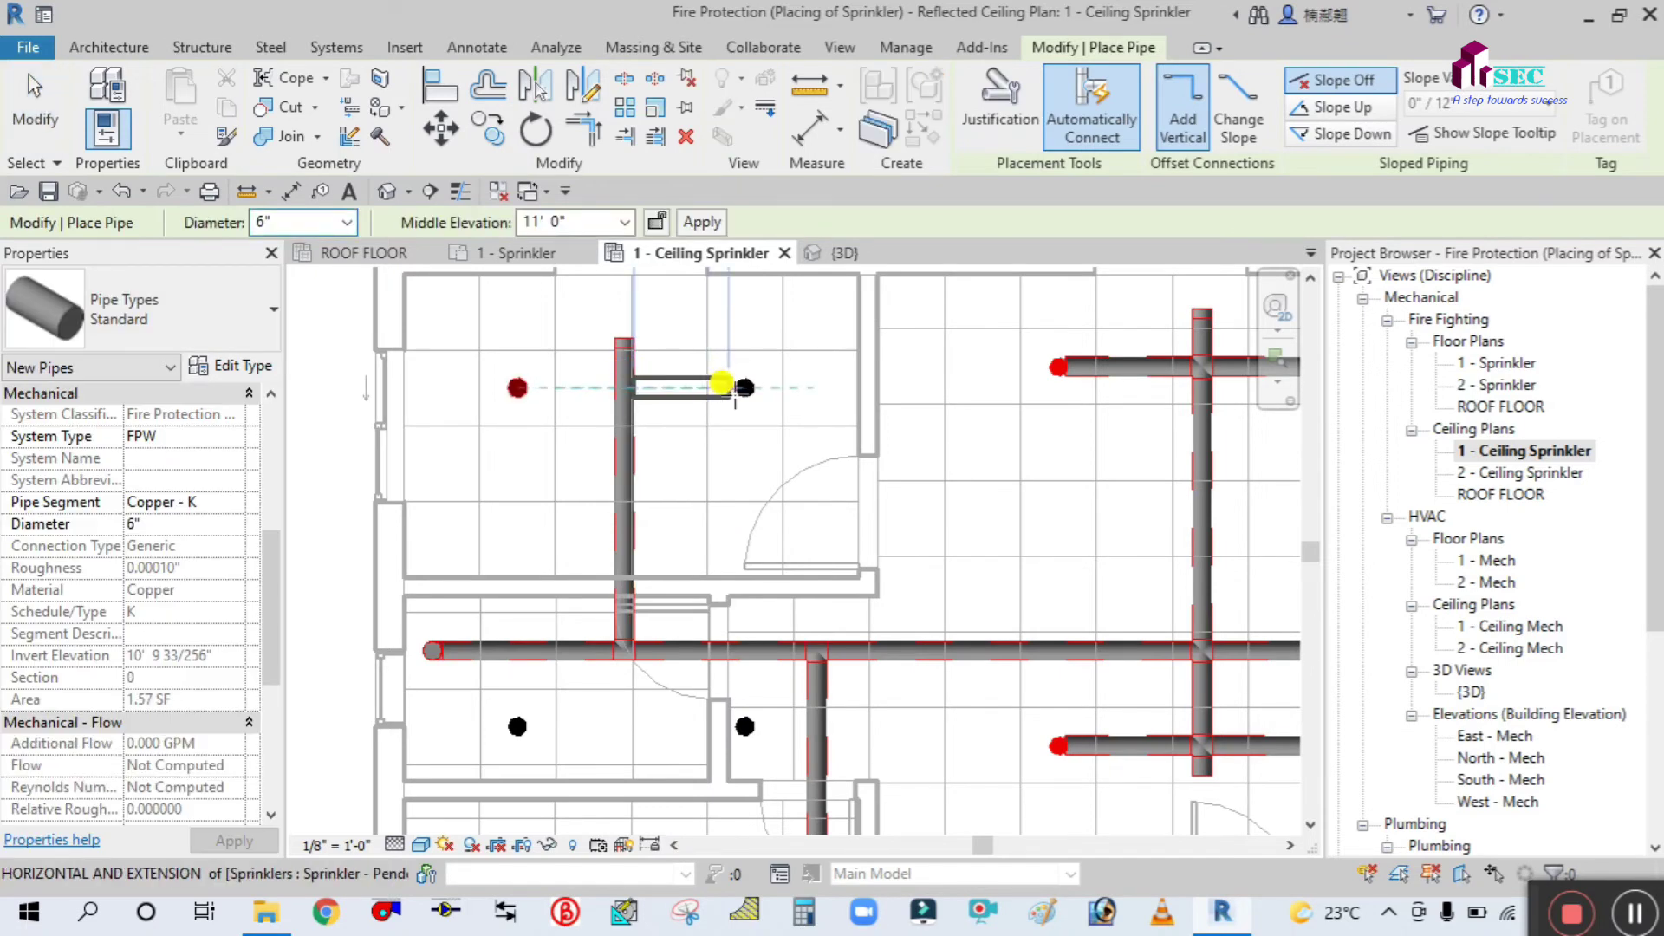
click(744, 387)
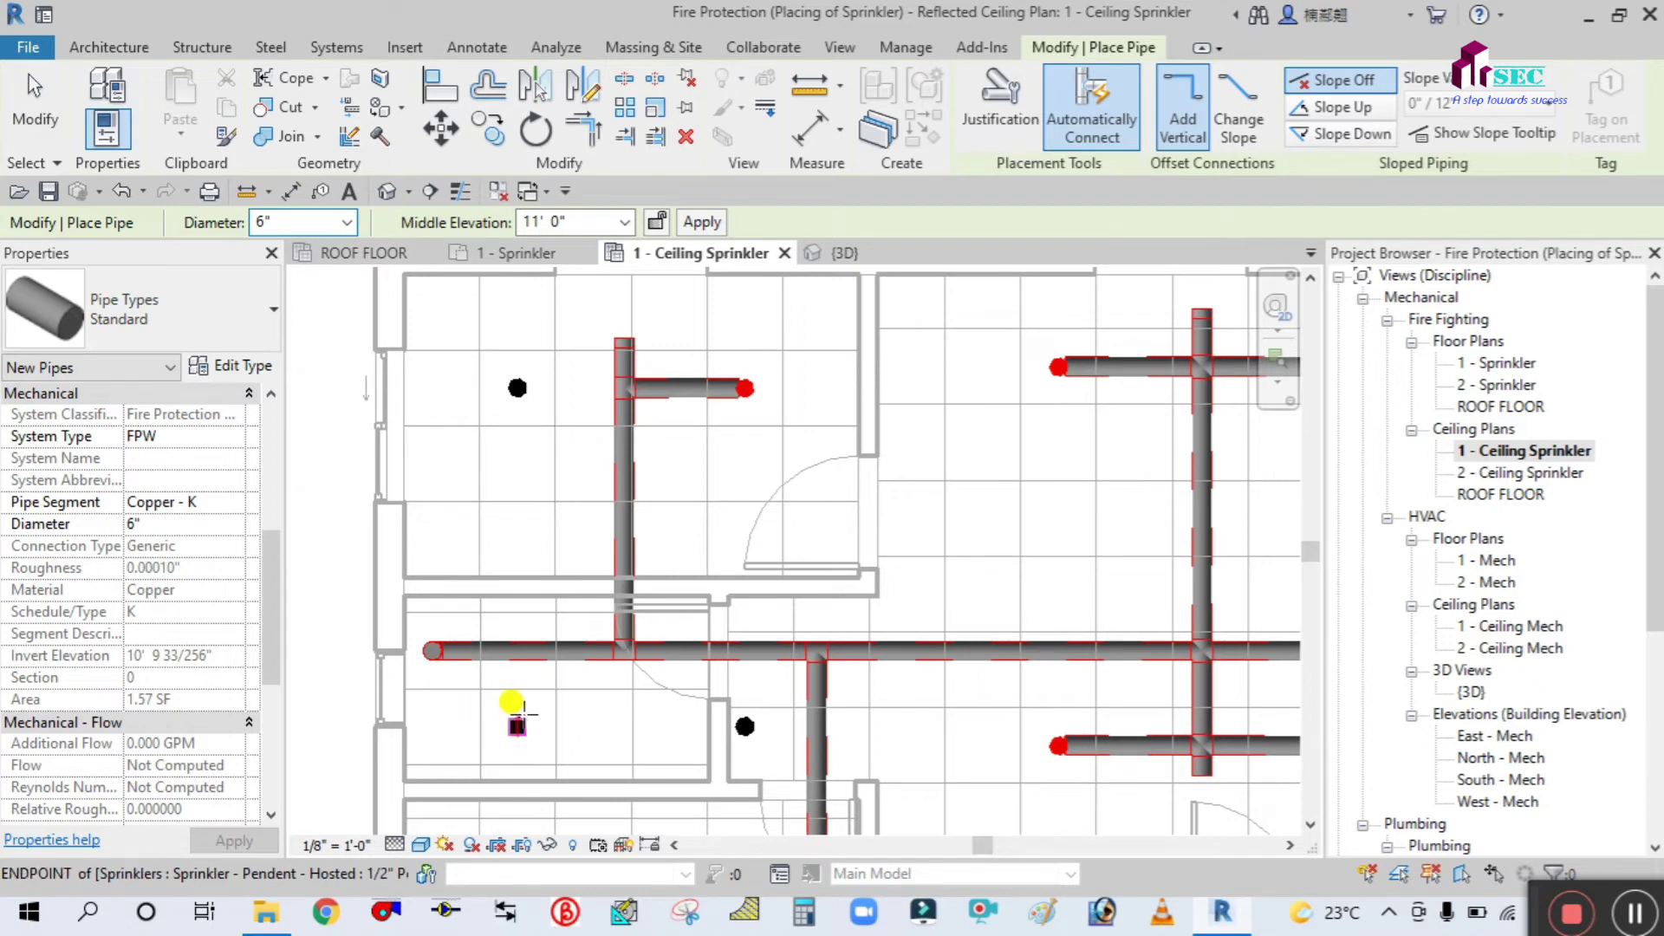
- Run arm pipes from the lower-left and lower-right sprinklers up to the main
click(518, 726)
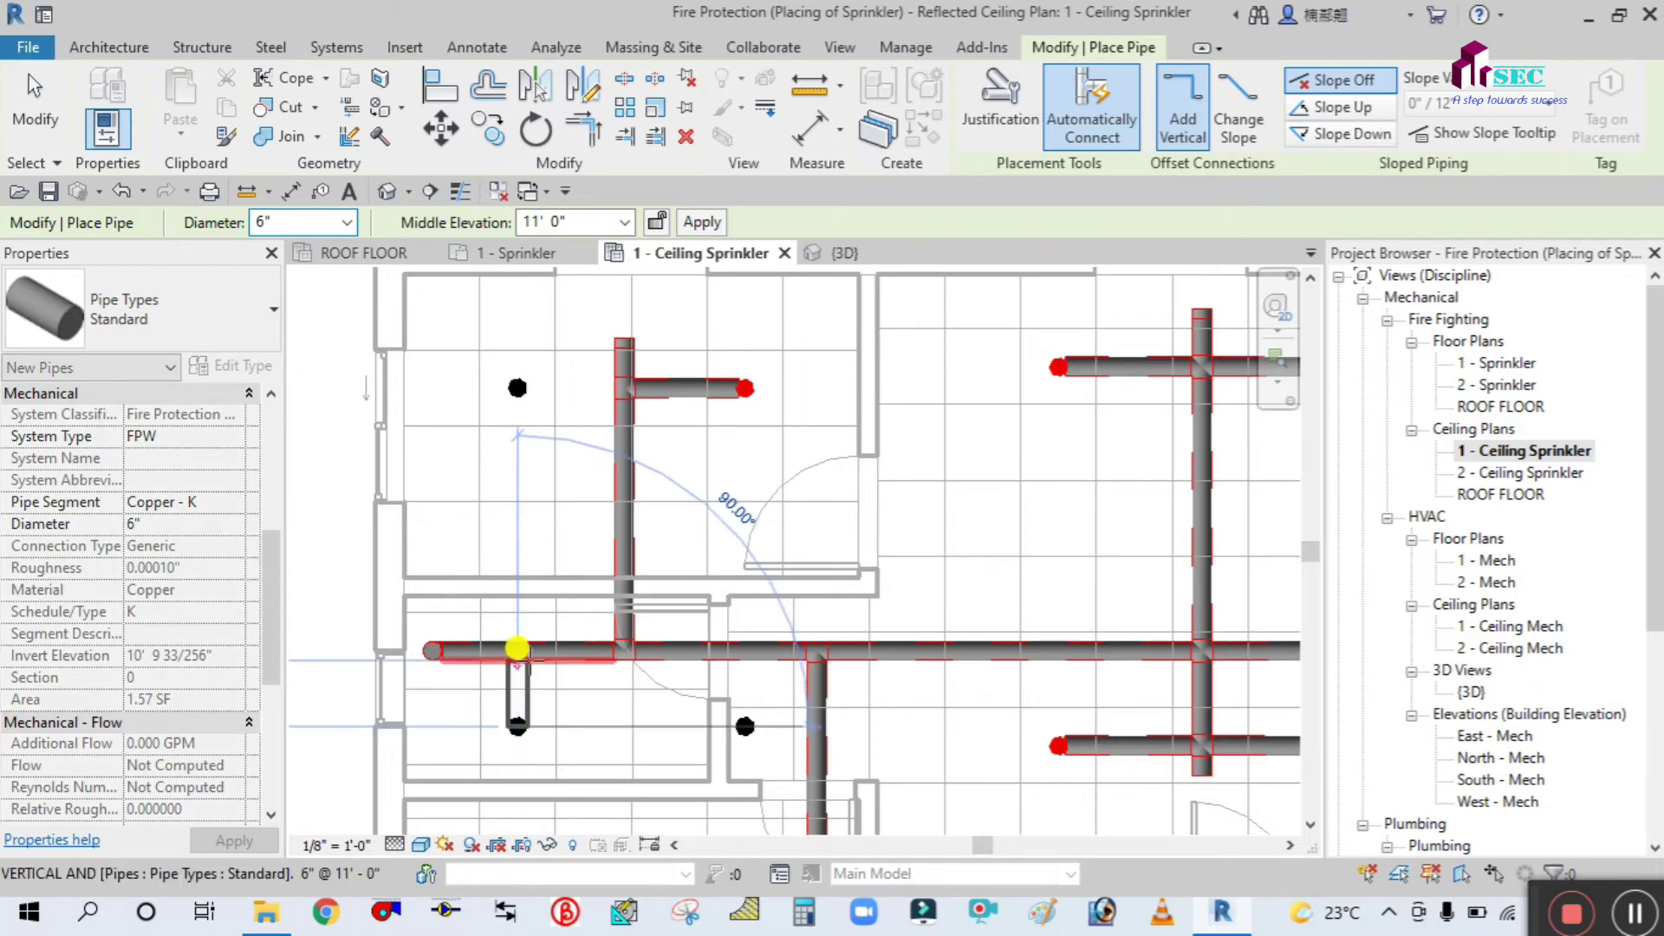
click(735, 687)
click(732, 707)
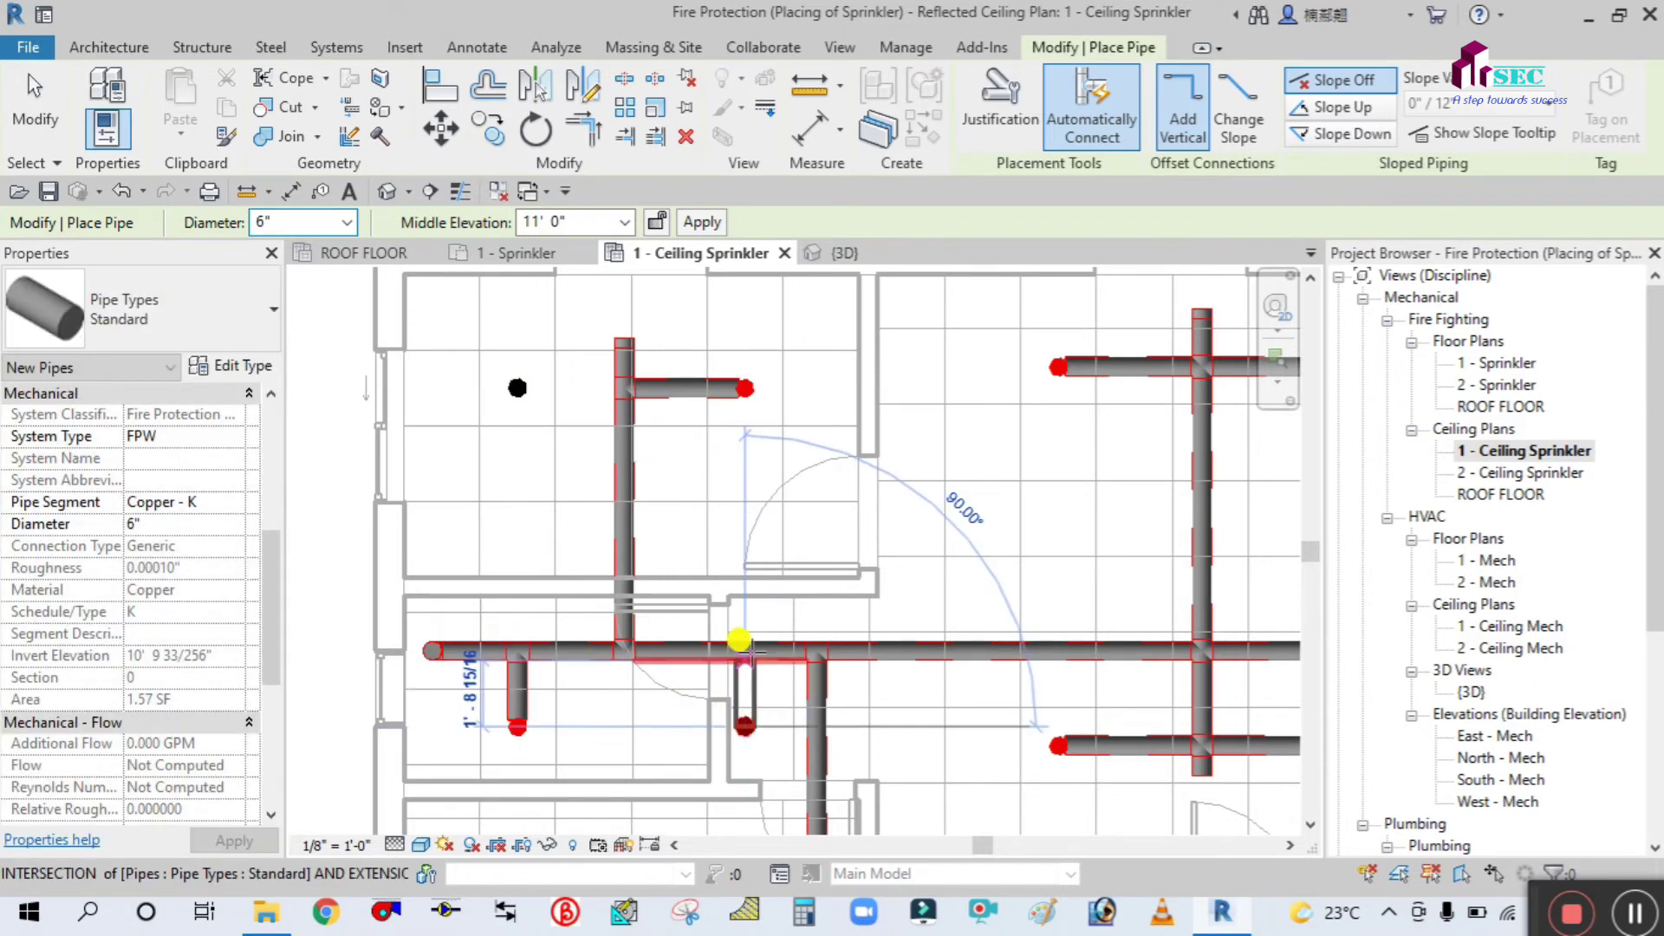
click(729, 497)
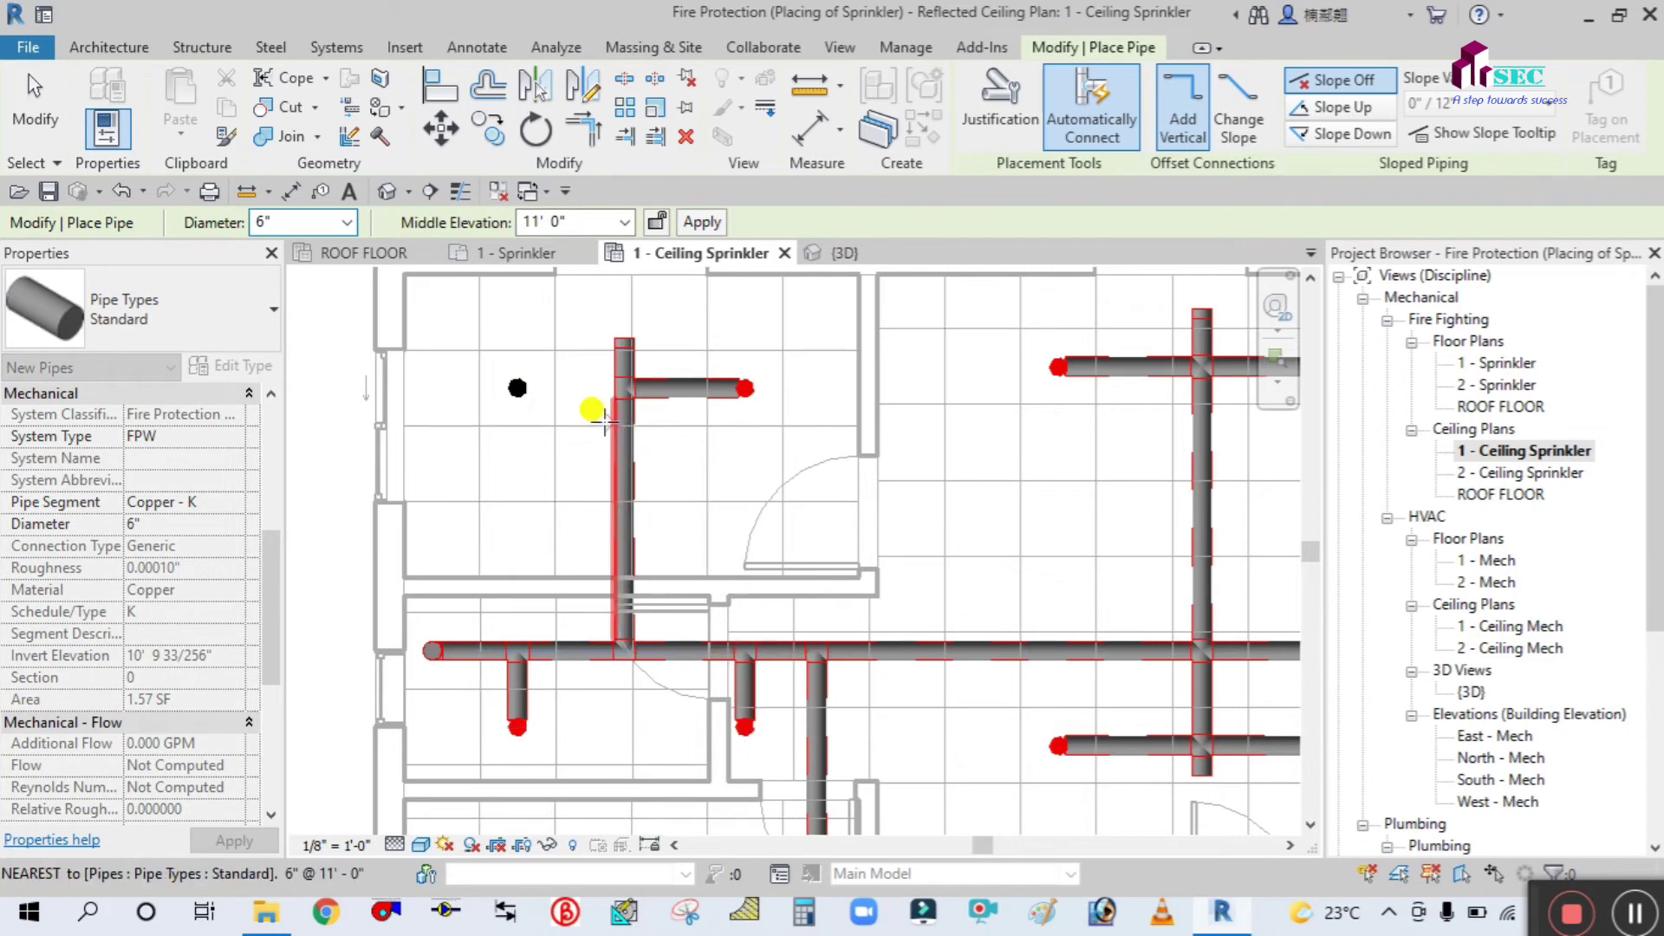
click(518, 387)
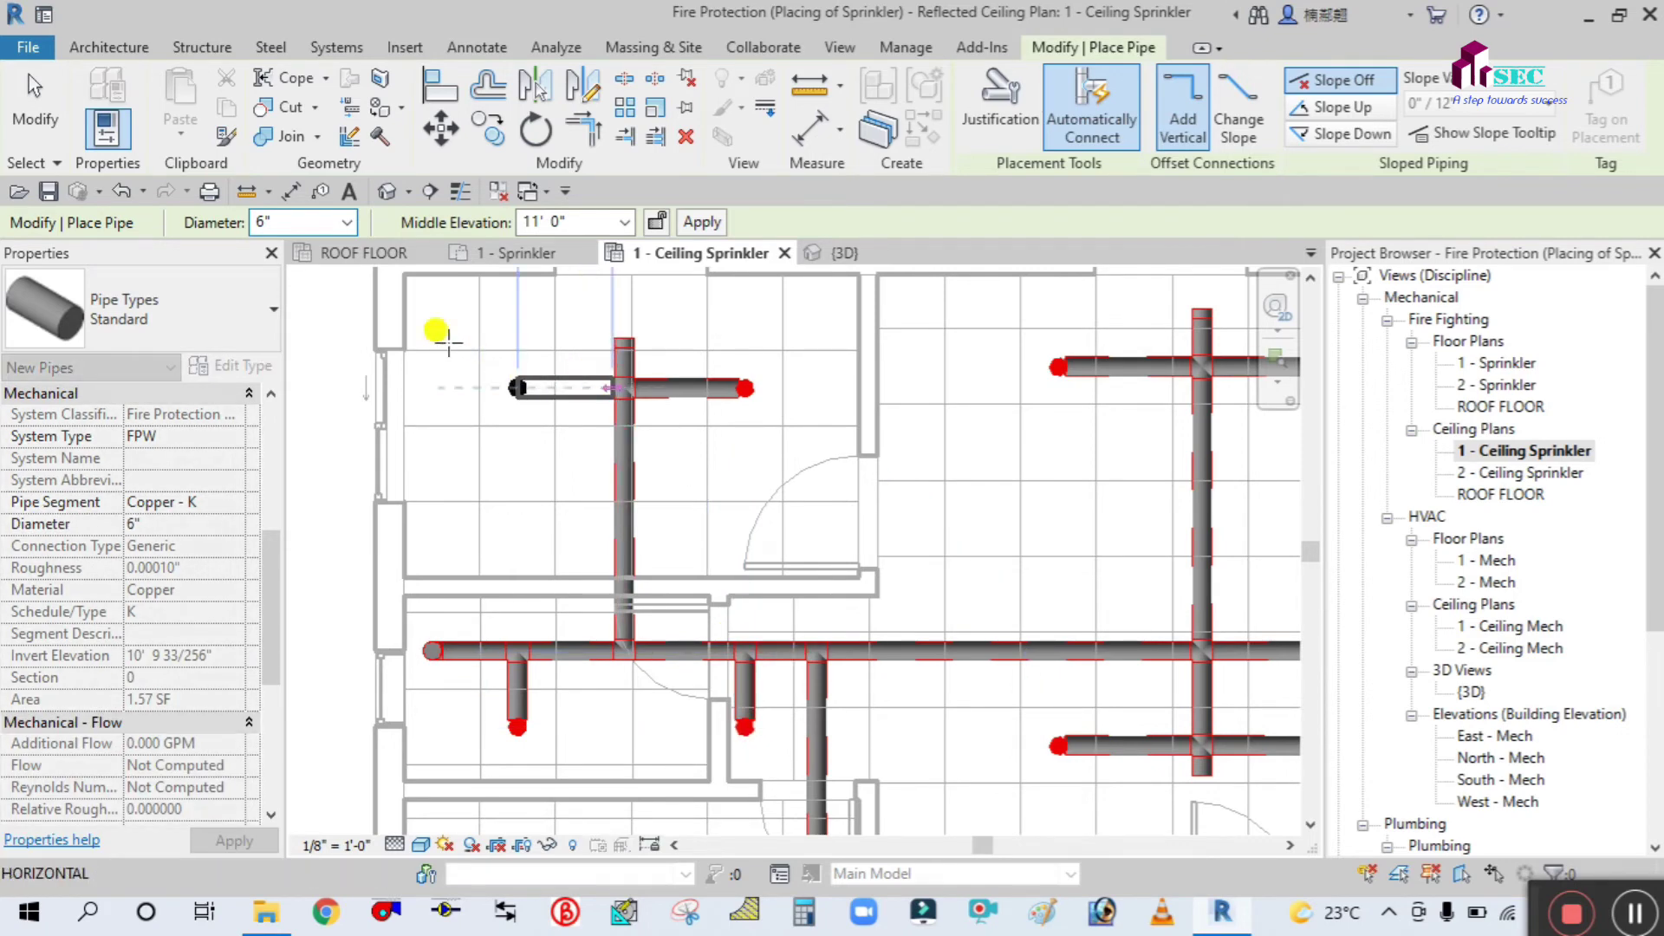
click(30, 126)
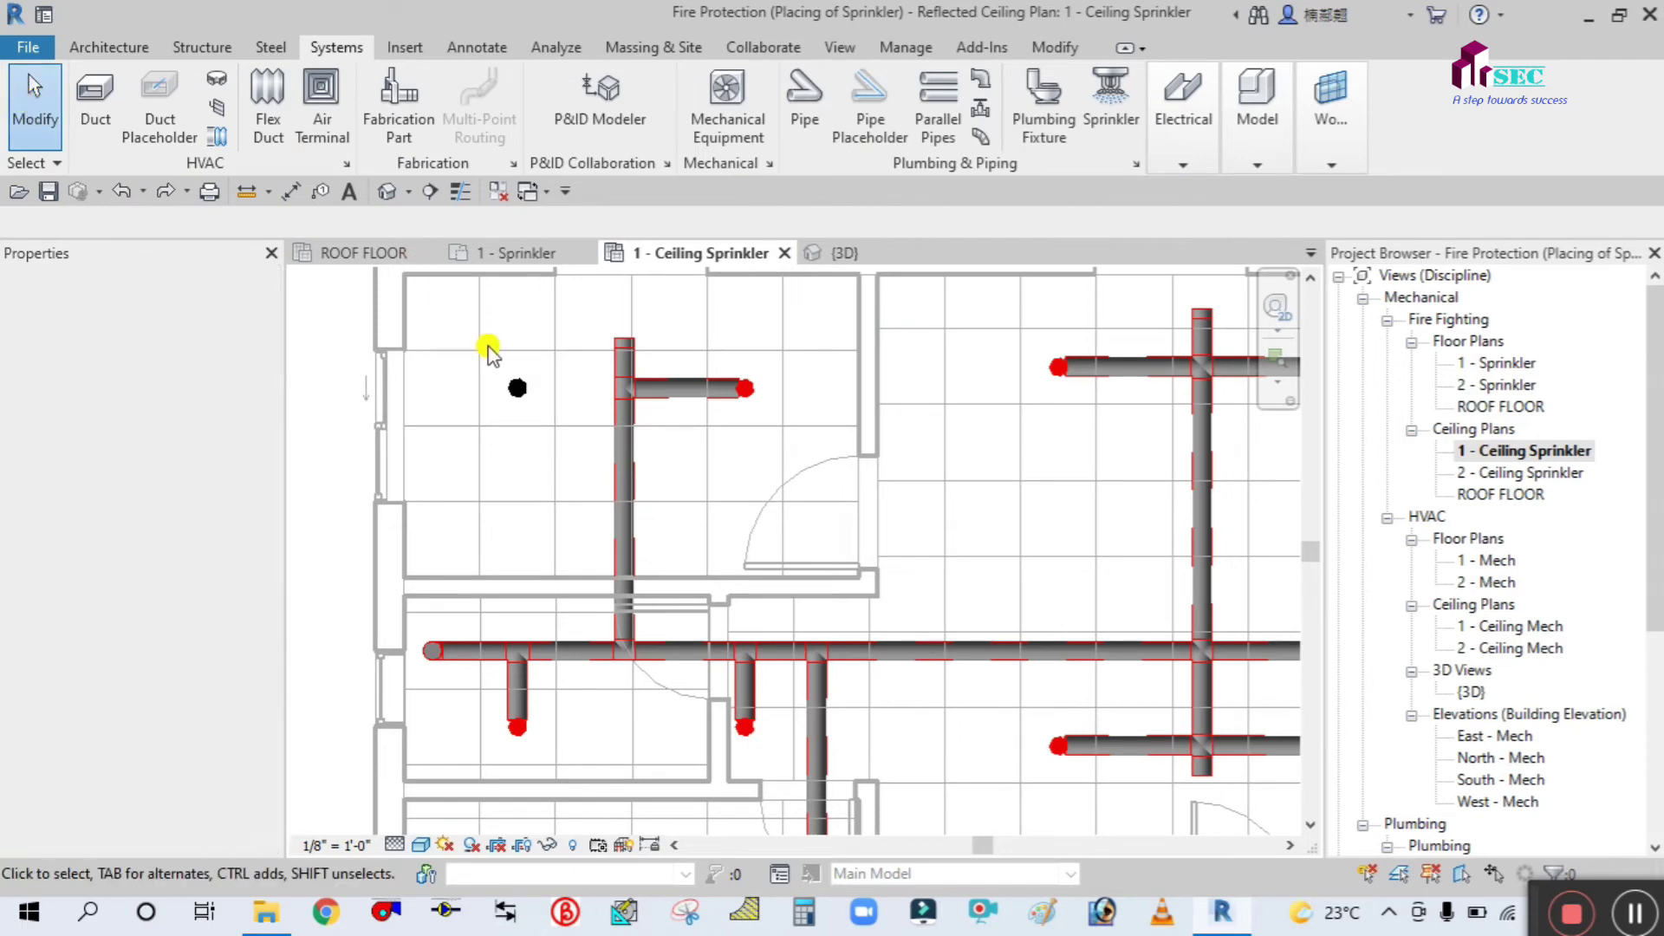
- Rework the branch tee into a cross and finish the arm to the upper-left sprinkler
click(616, 391)
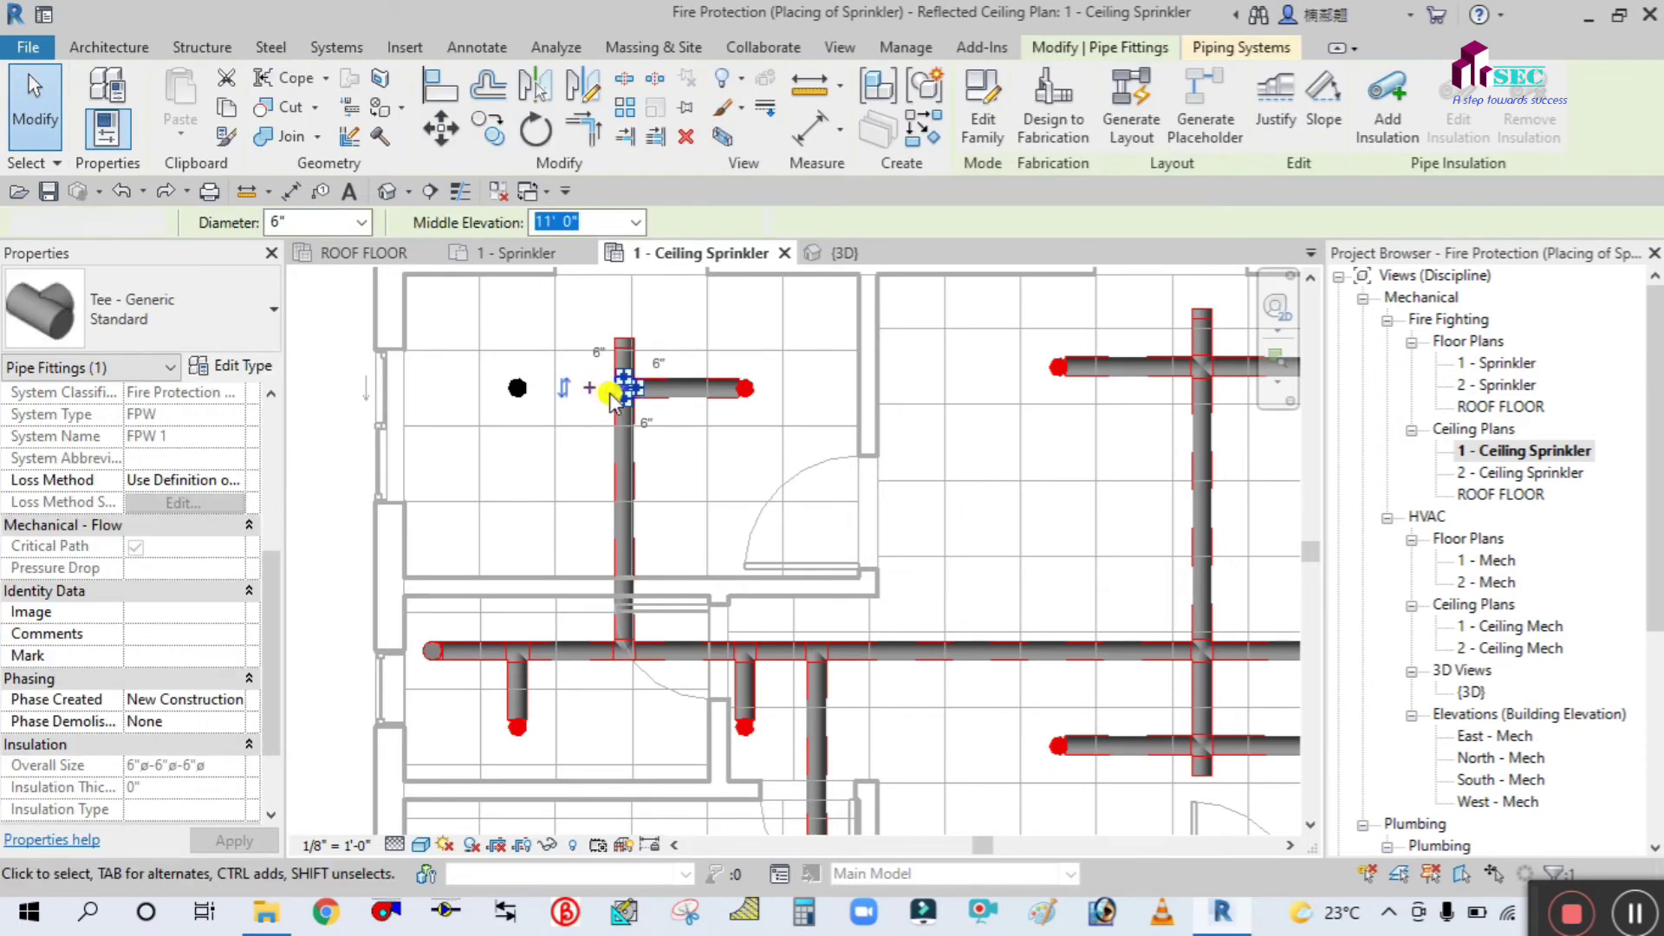
key(Escape)
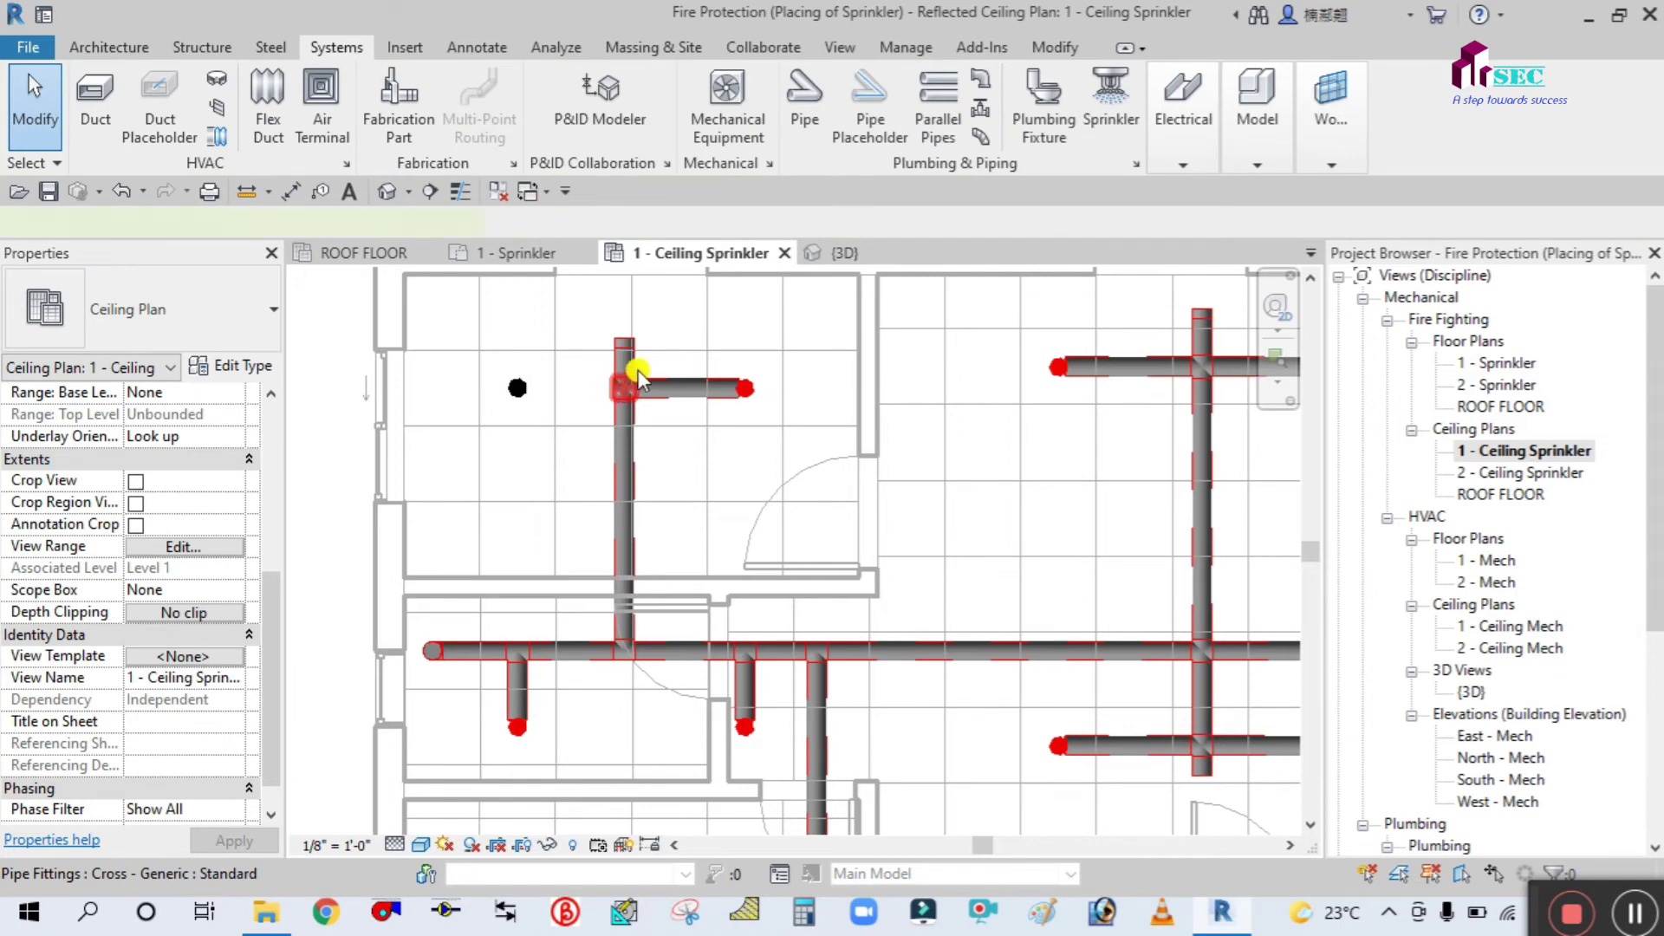
right_click(637, 374)
key(Escape)
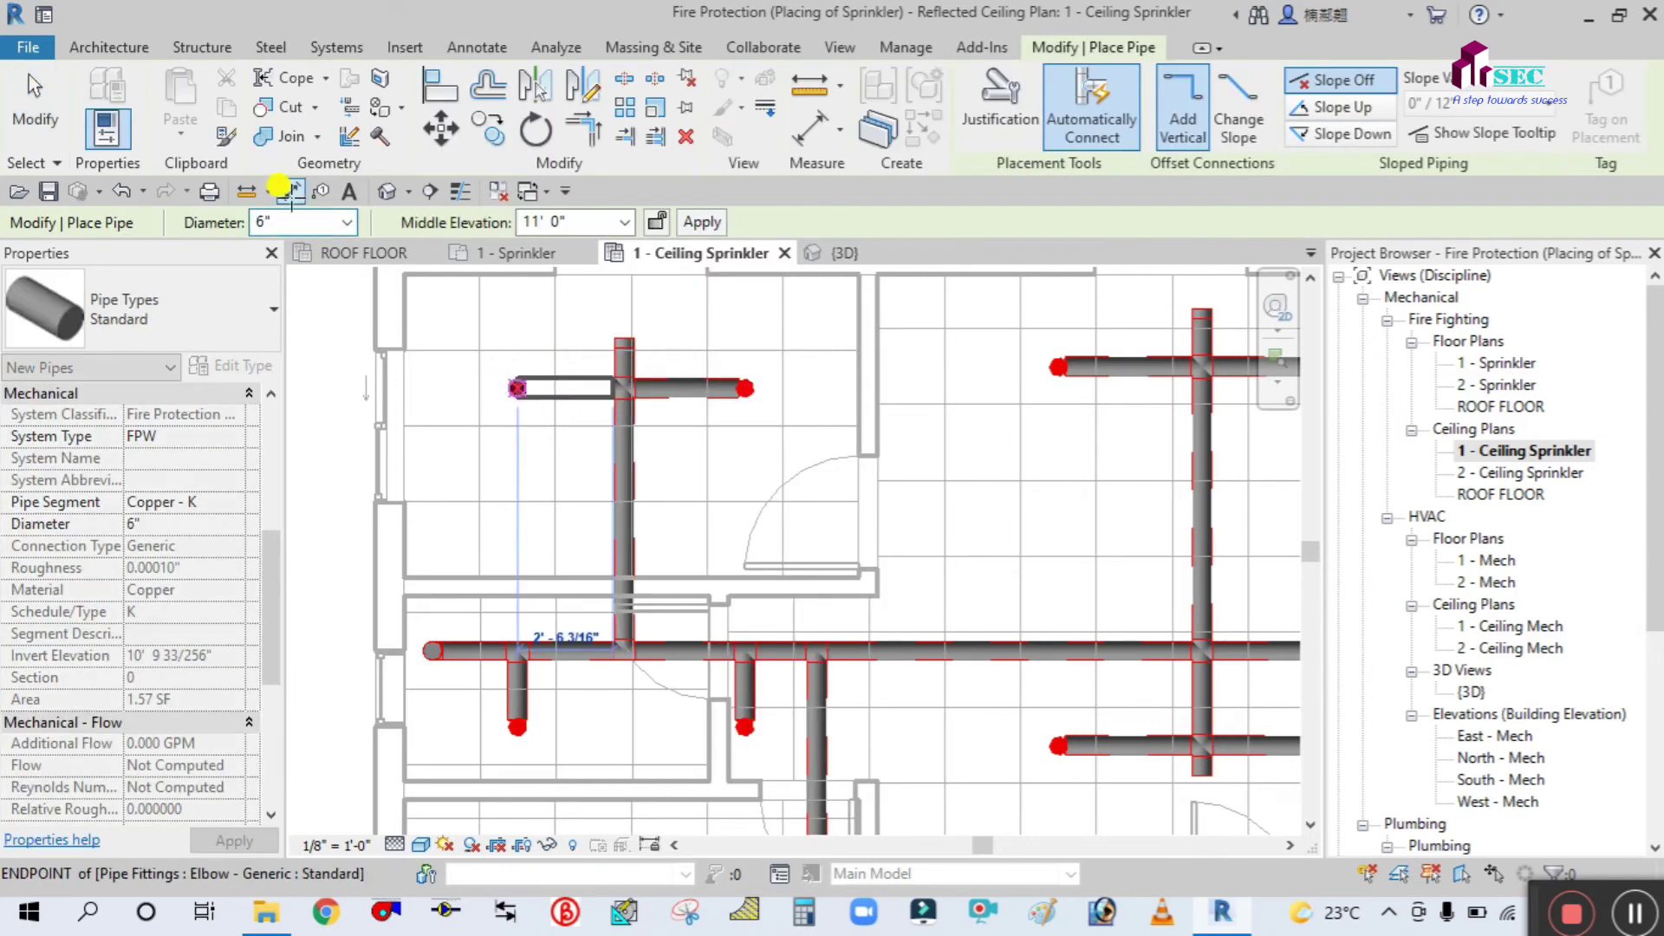
click(34, 100)
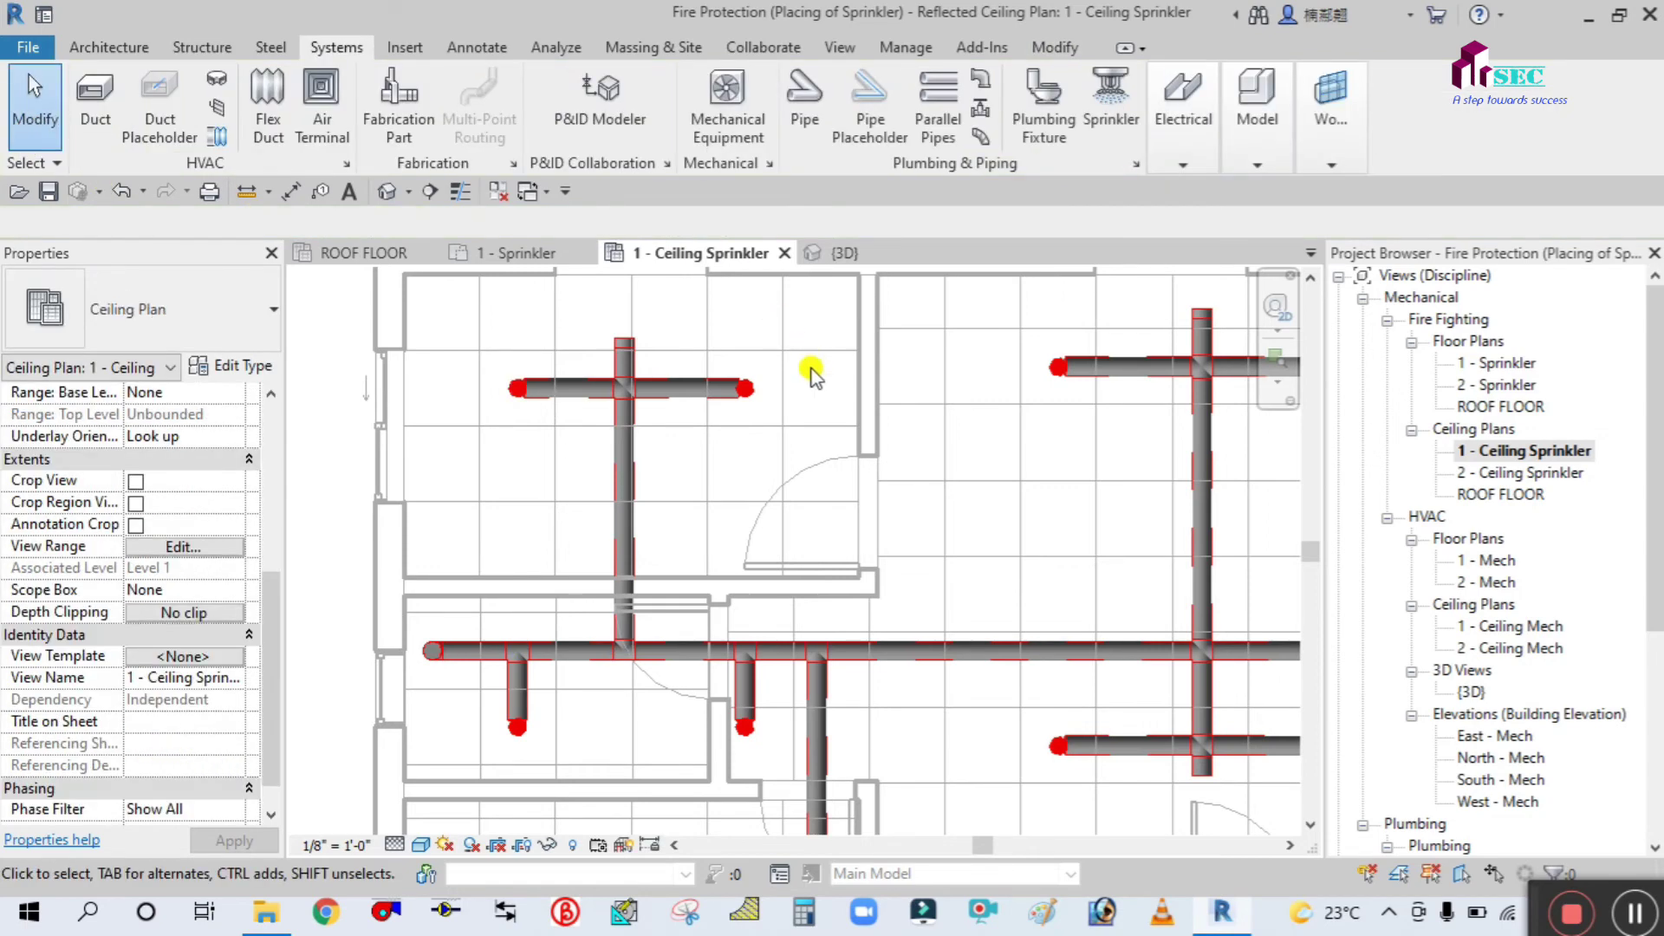
- In the lower room, try connecting the right sprinkler to the main, then dismiss the routing error
scroll(812, 374, down, 3)
scroll(892, 768, up, 3)
middle_drag(892, 769, 747, 548)
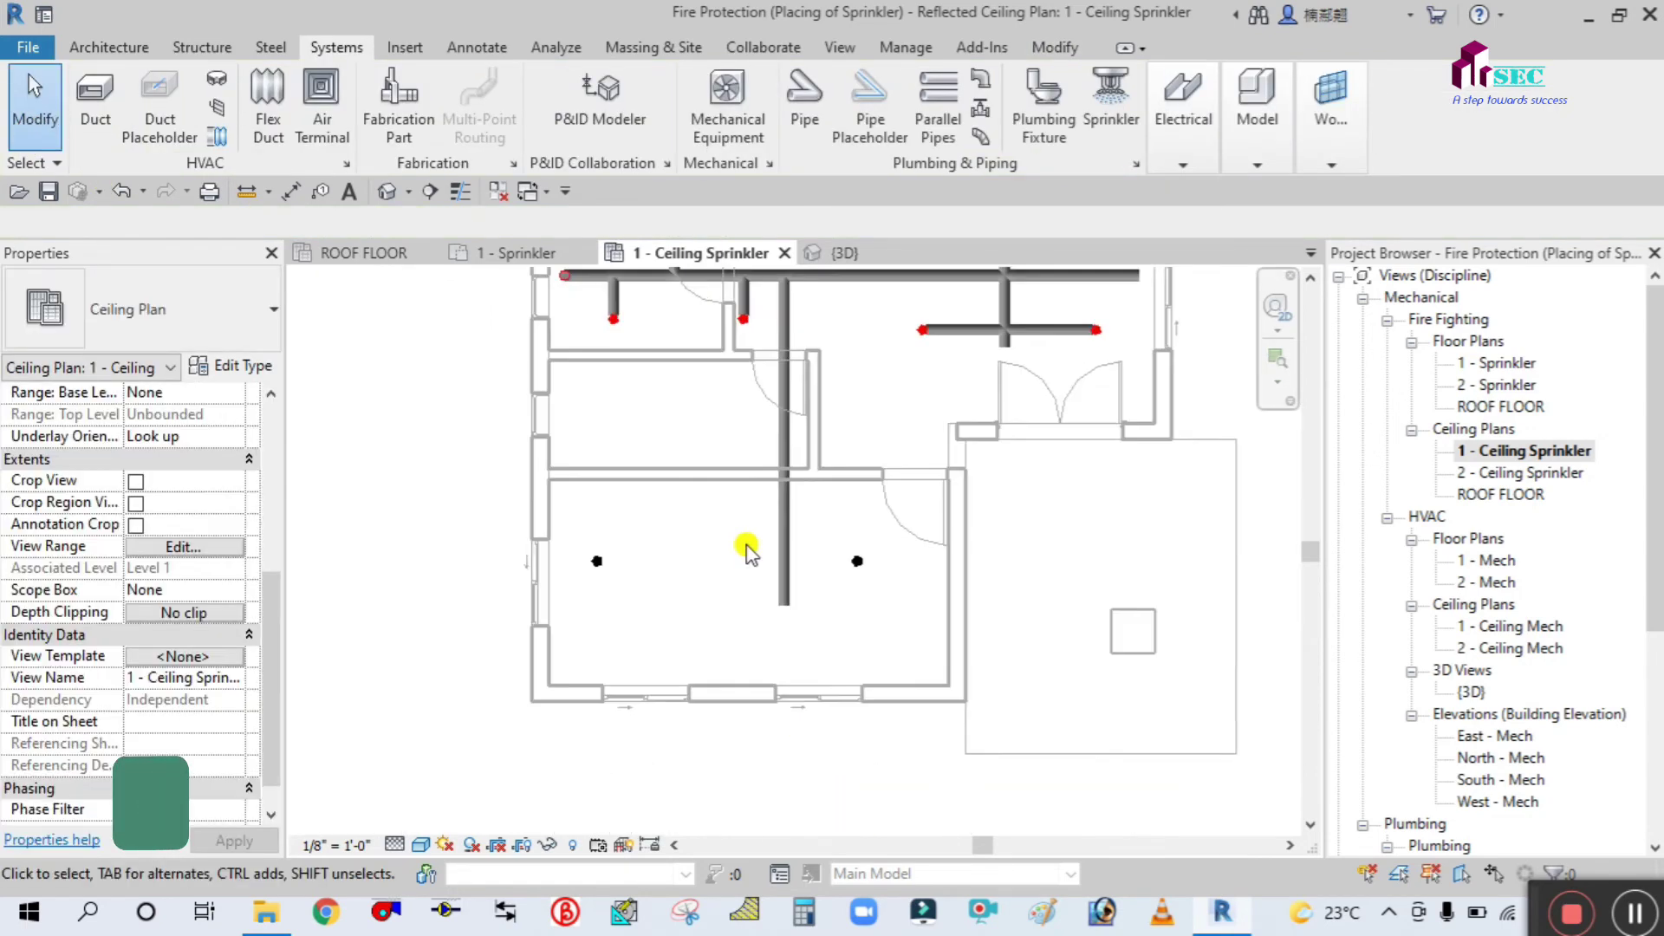
scroll(747, 548, up, 1)
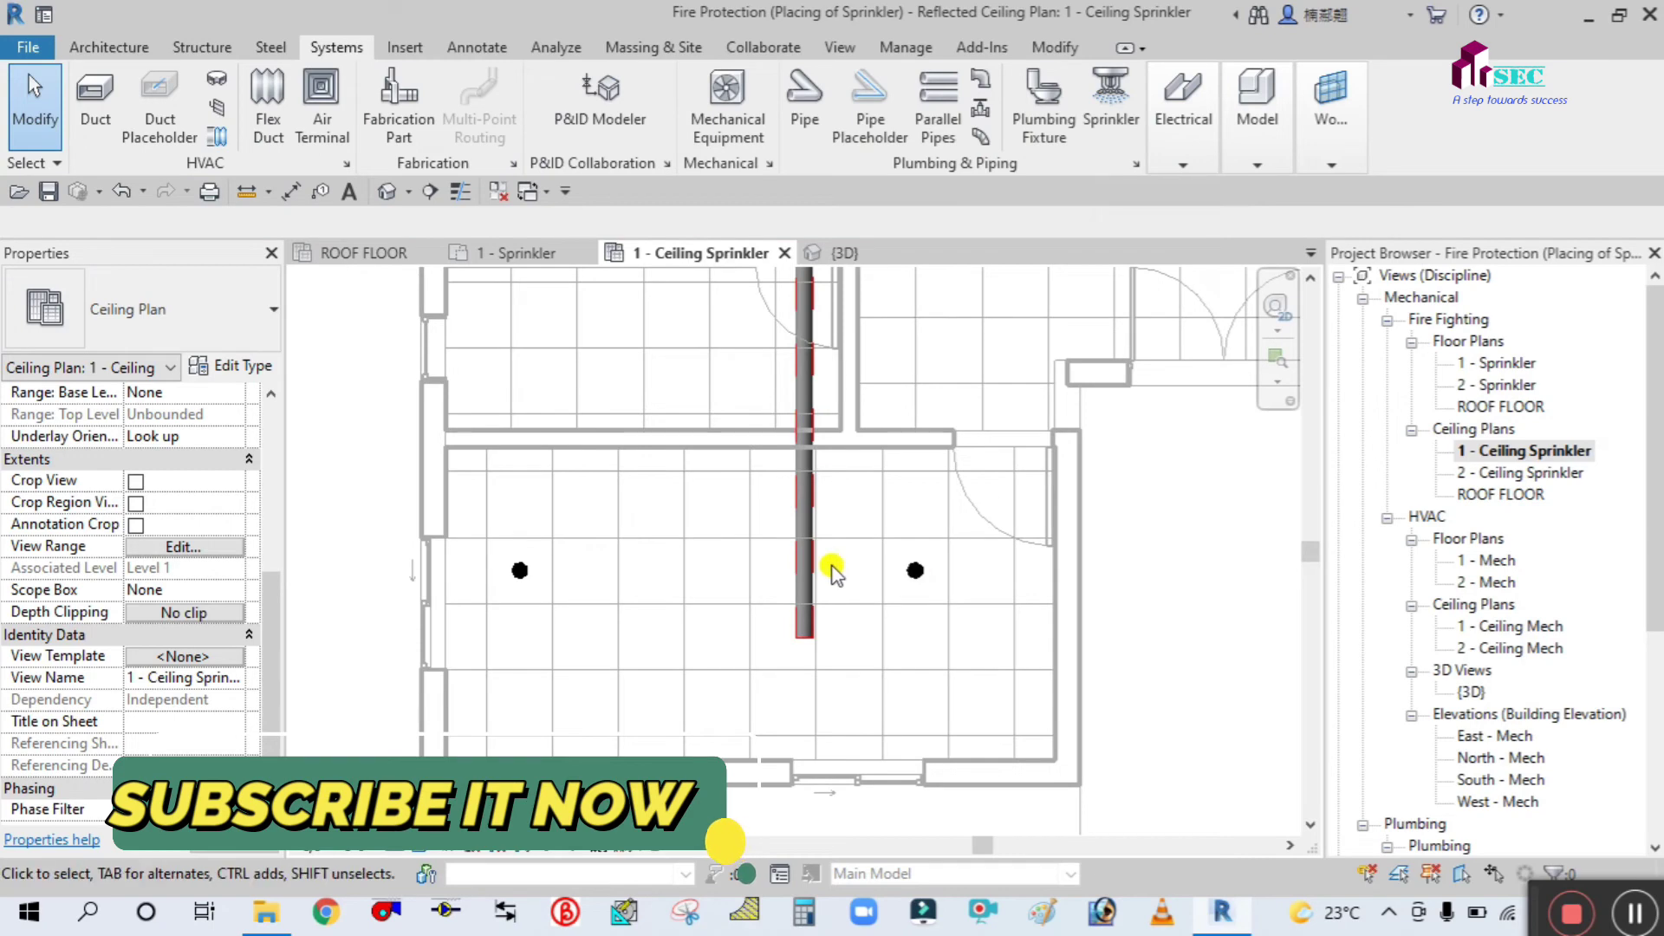
click(914, 572)
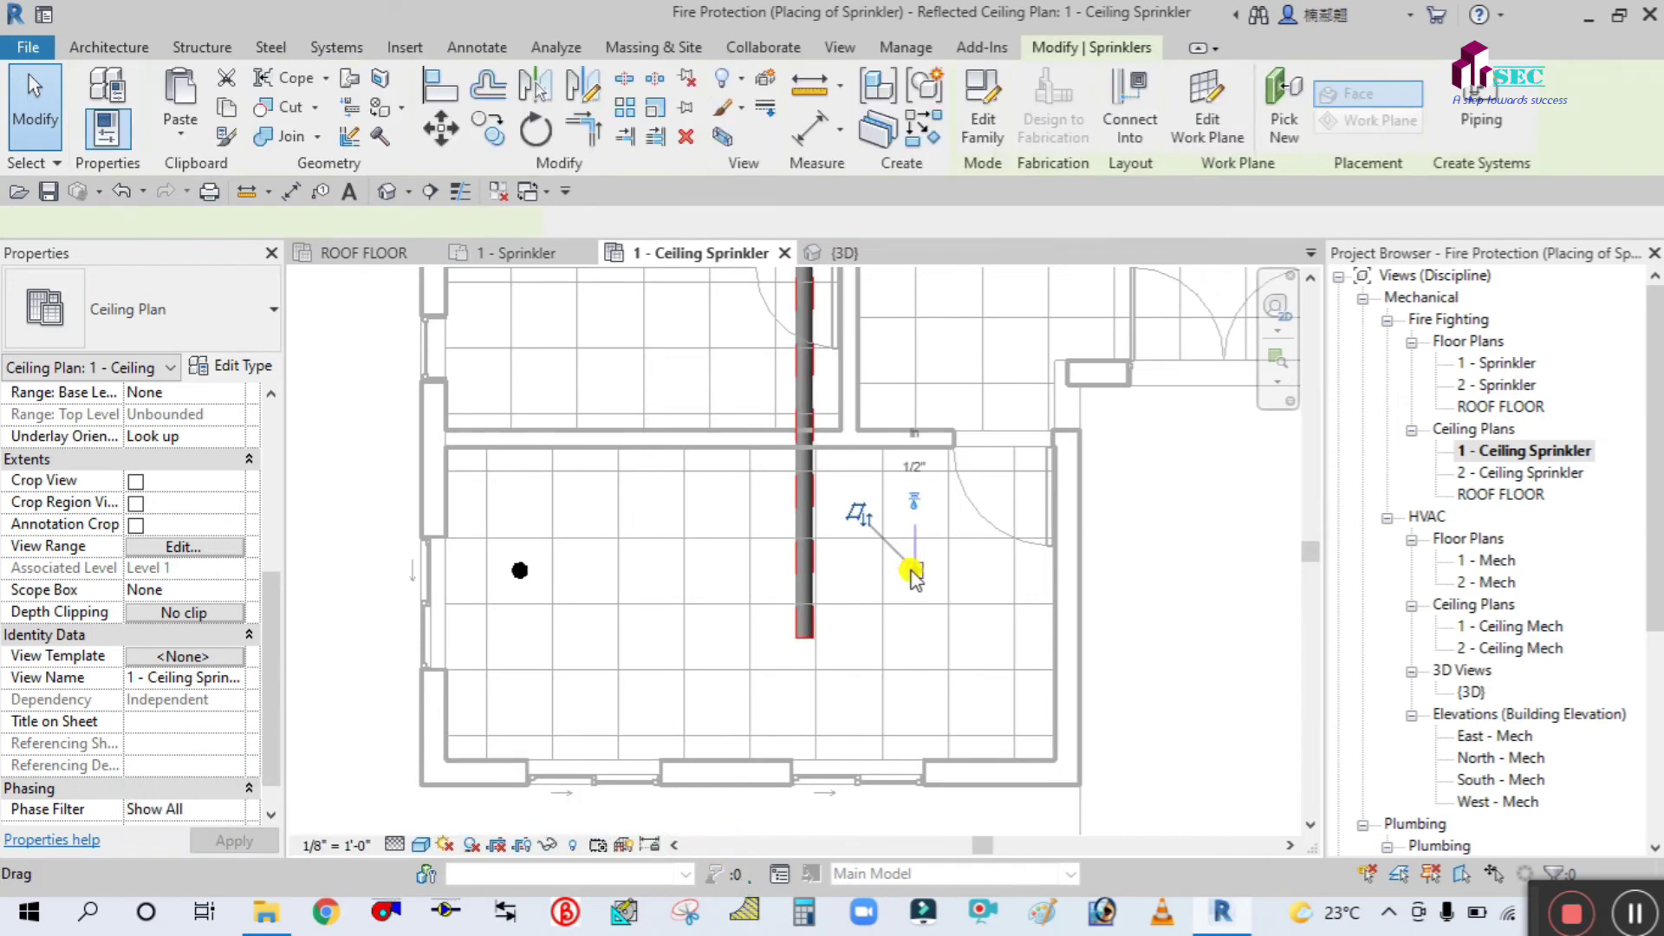
right_click(913, 568)
key(Escape)
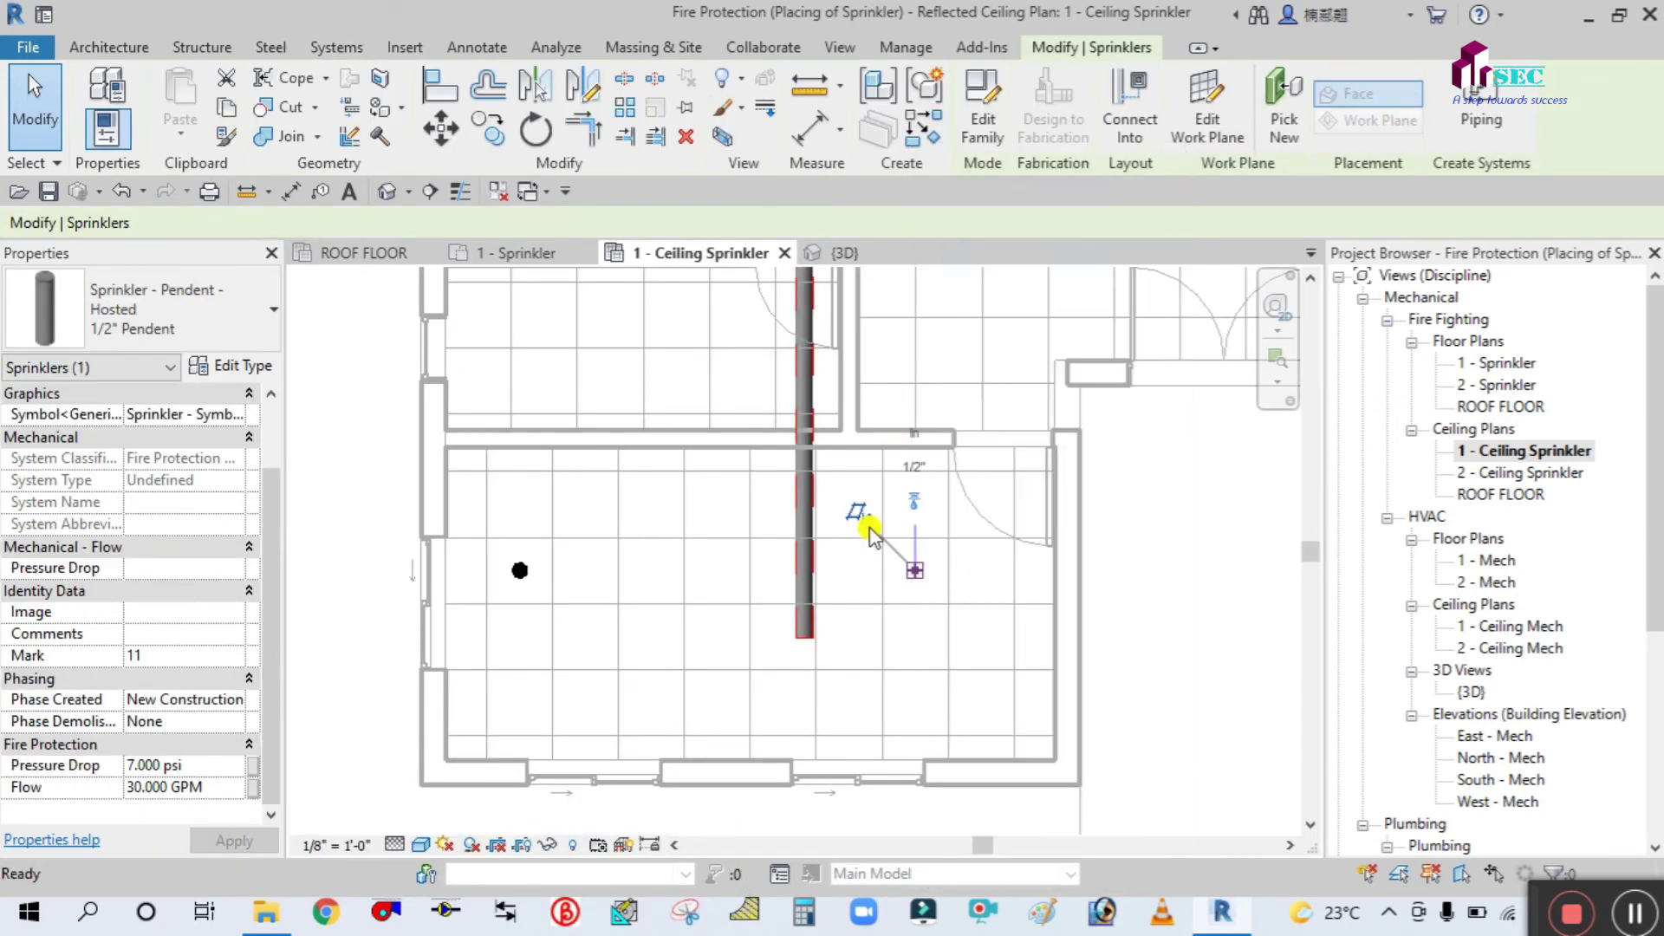
click(805, 570)
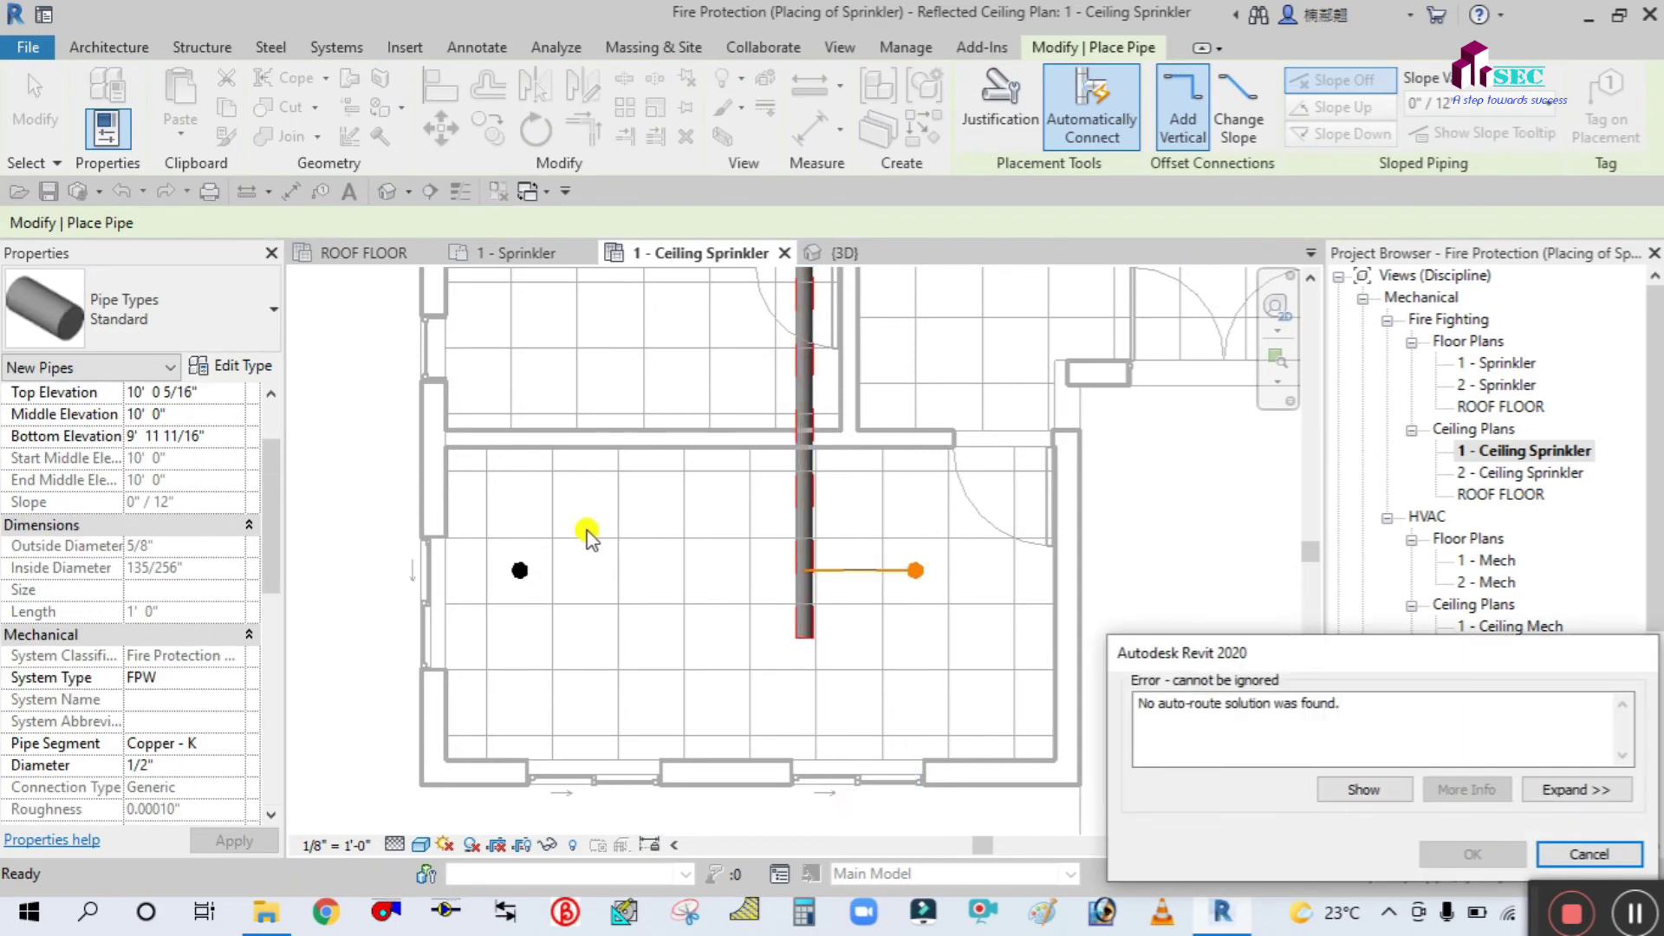
click(1587, 855)
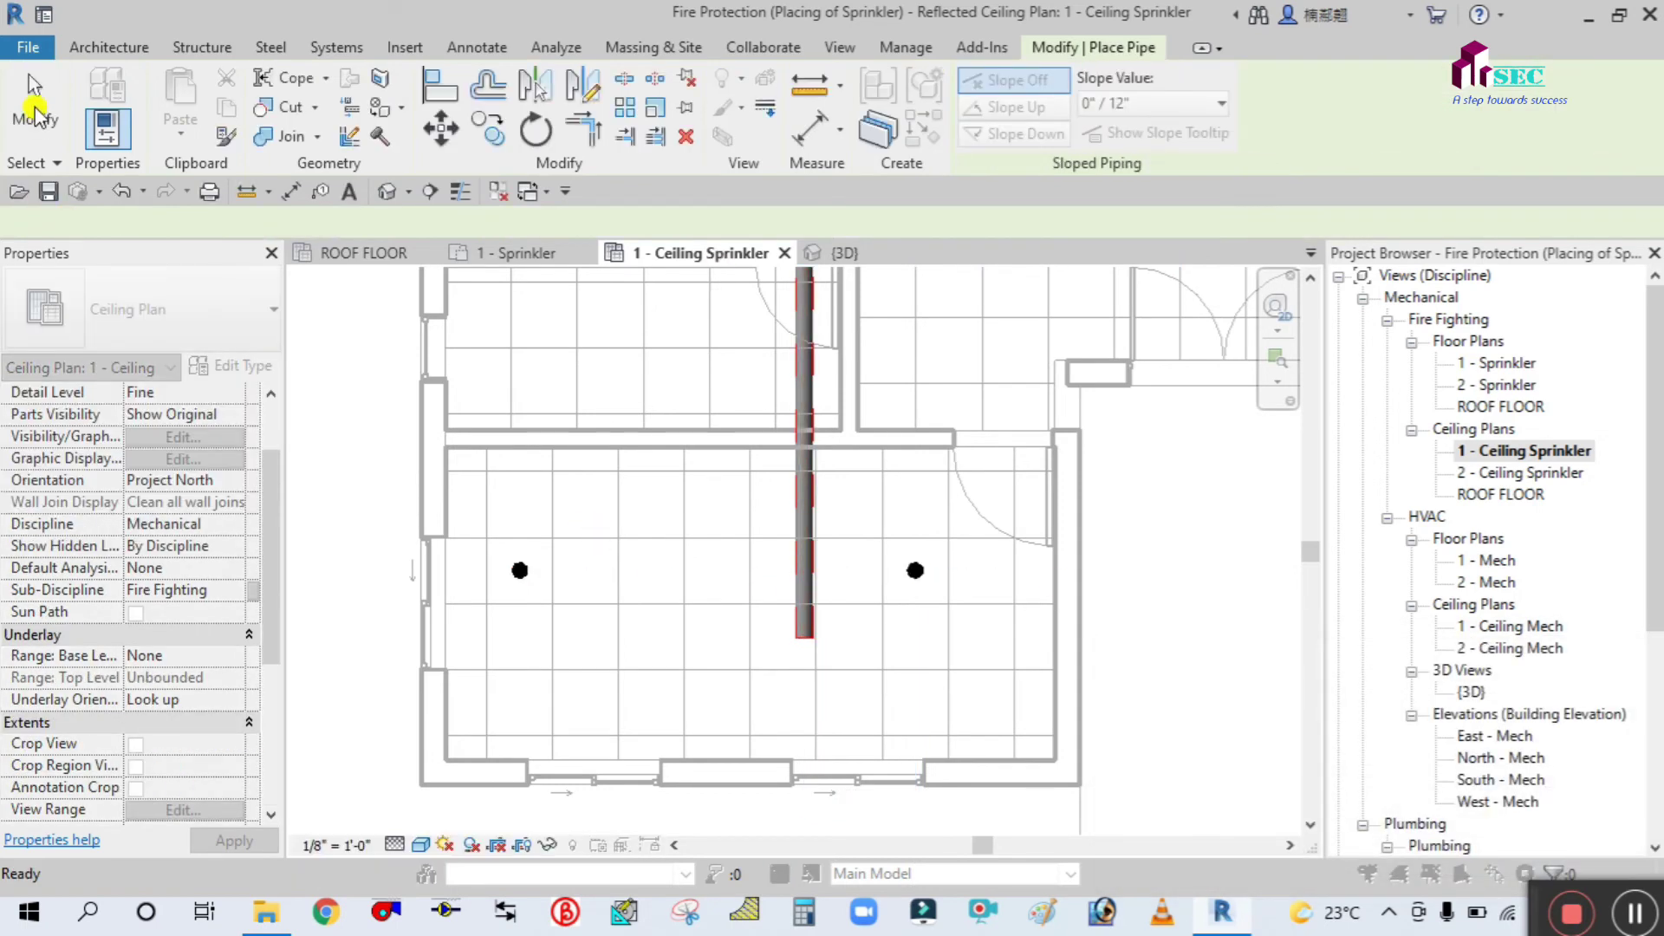
- Redraw the branch to the right-hand sprinkler, discard it after the angle error, and select the vertical main
scroll(825, 591, up, 1)
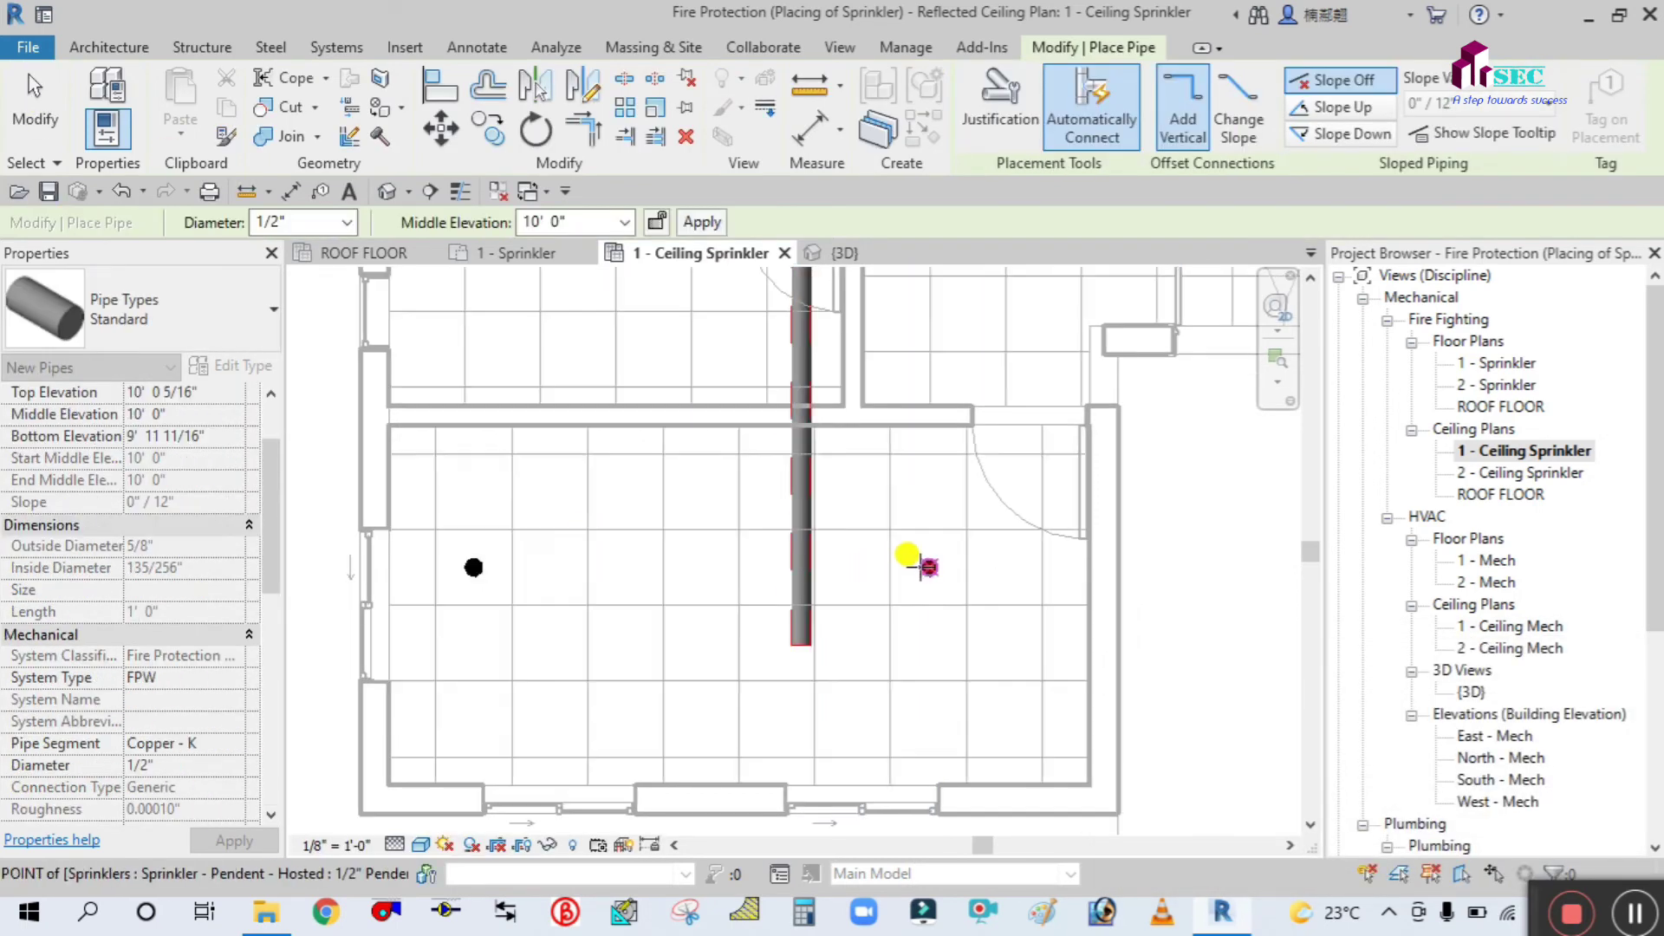
click(815, 568)
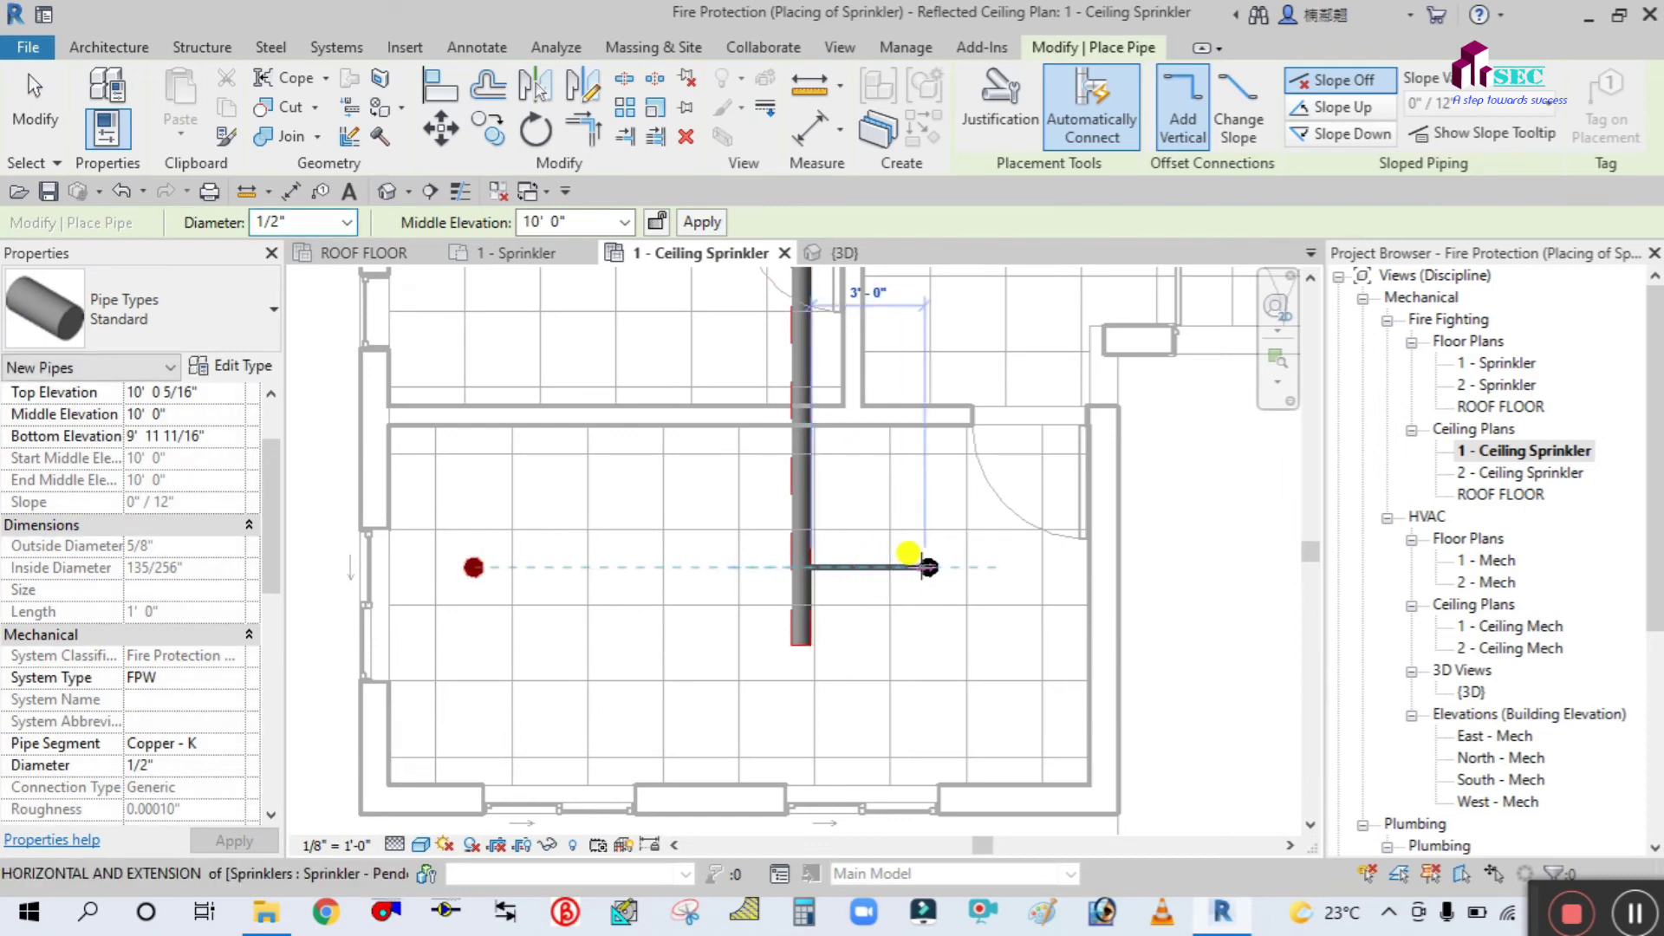
click(928, 567)
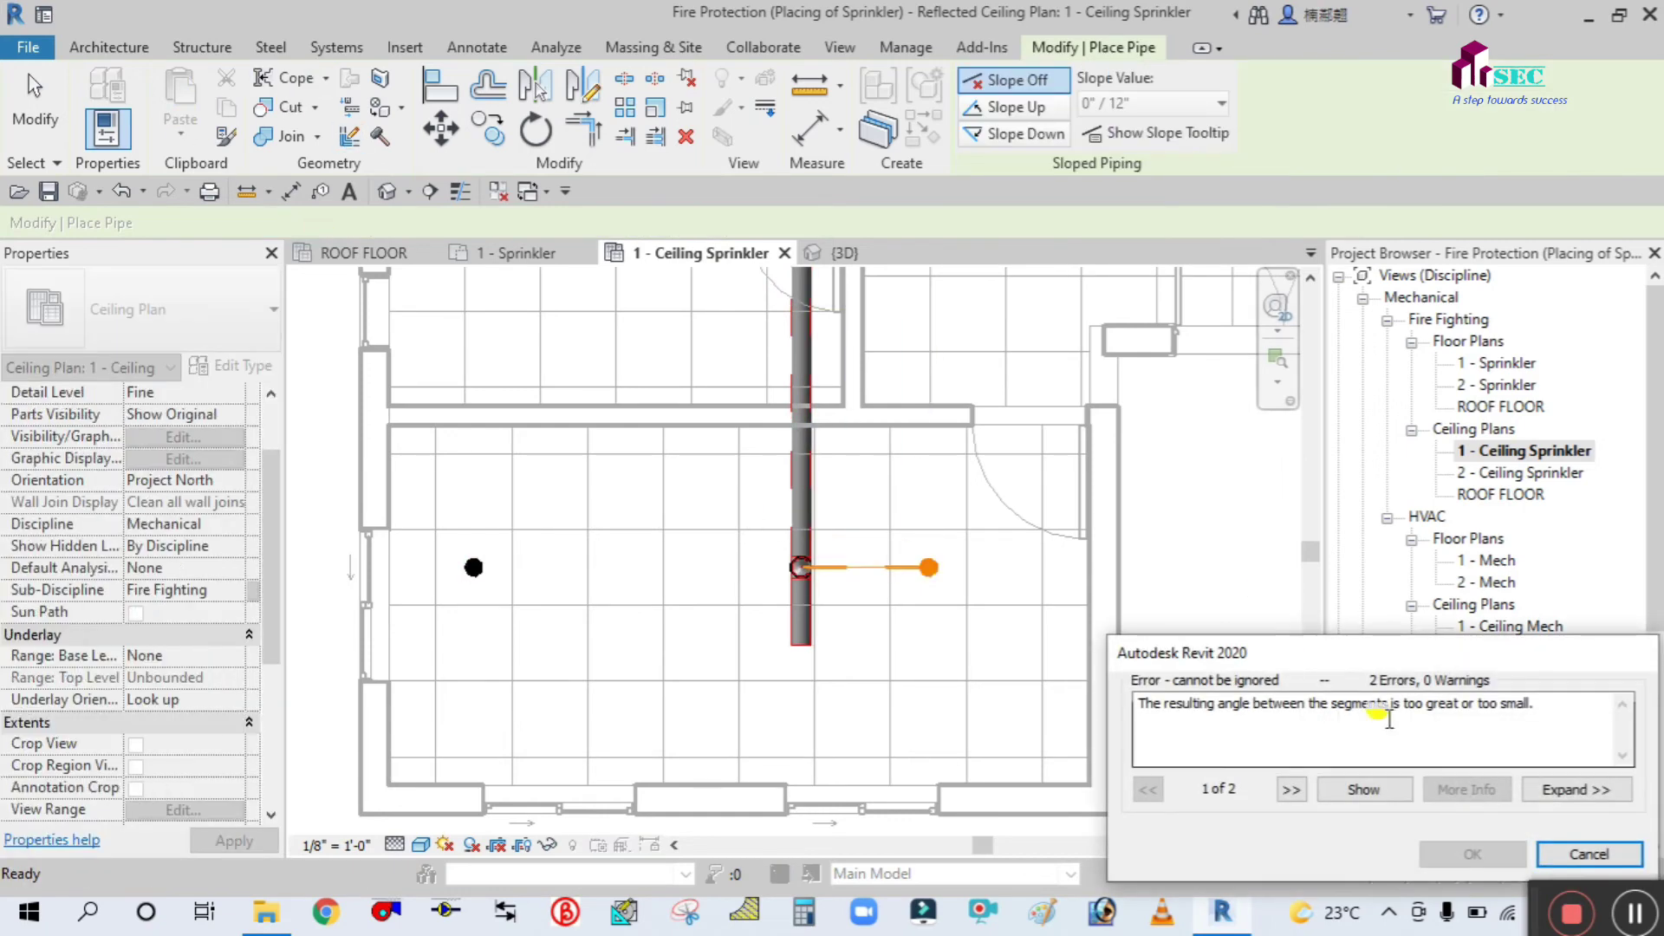
click(1588, 853)
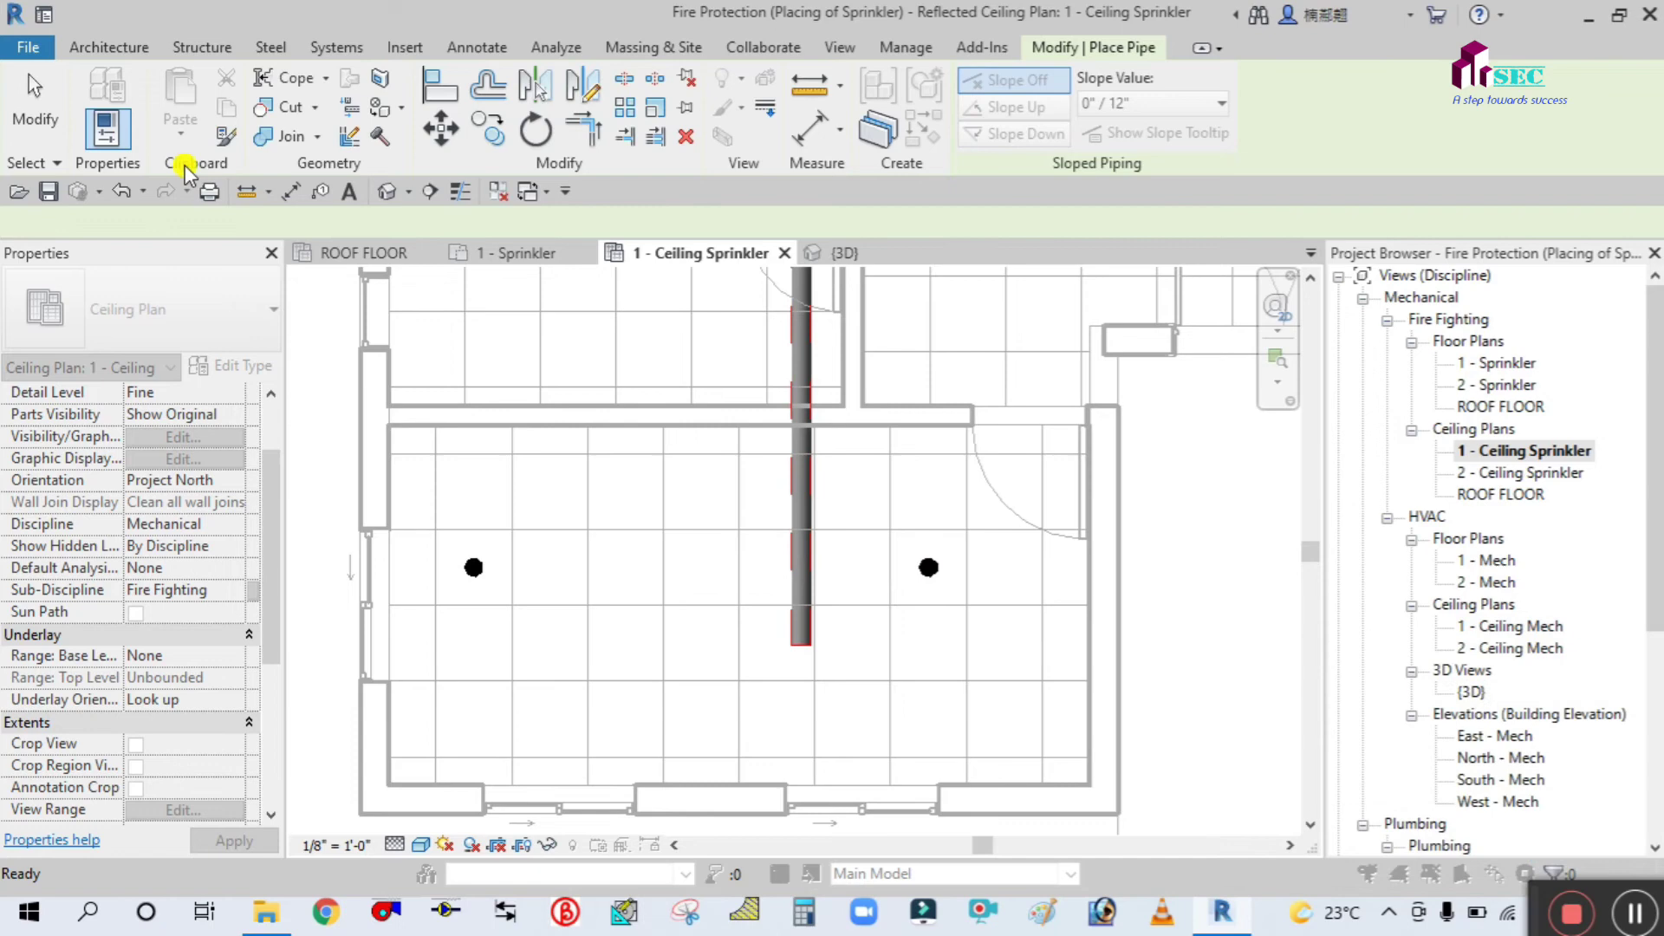
click(49, 113)
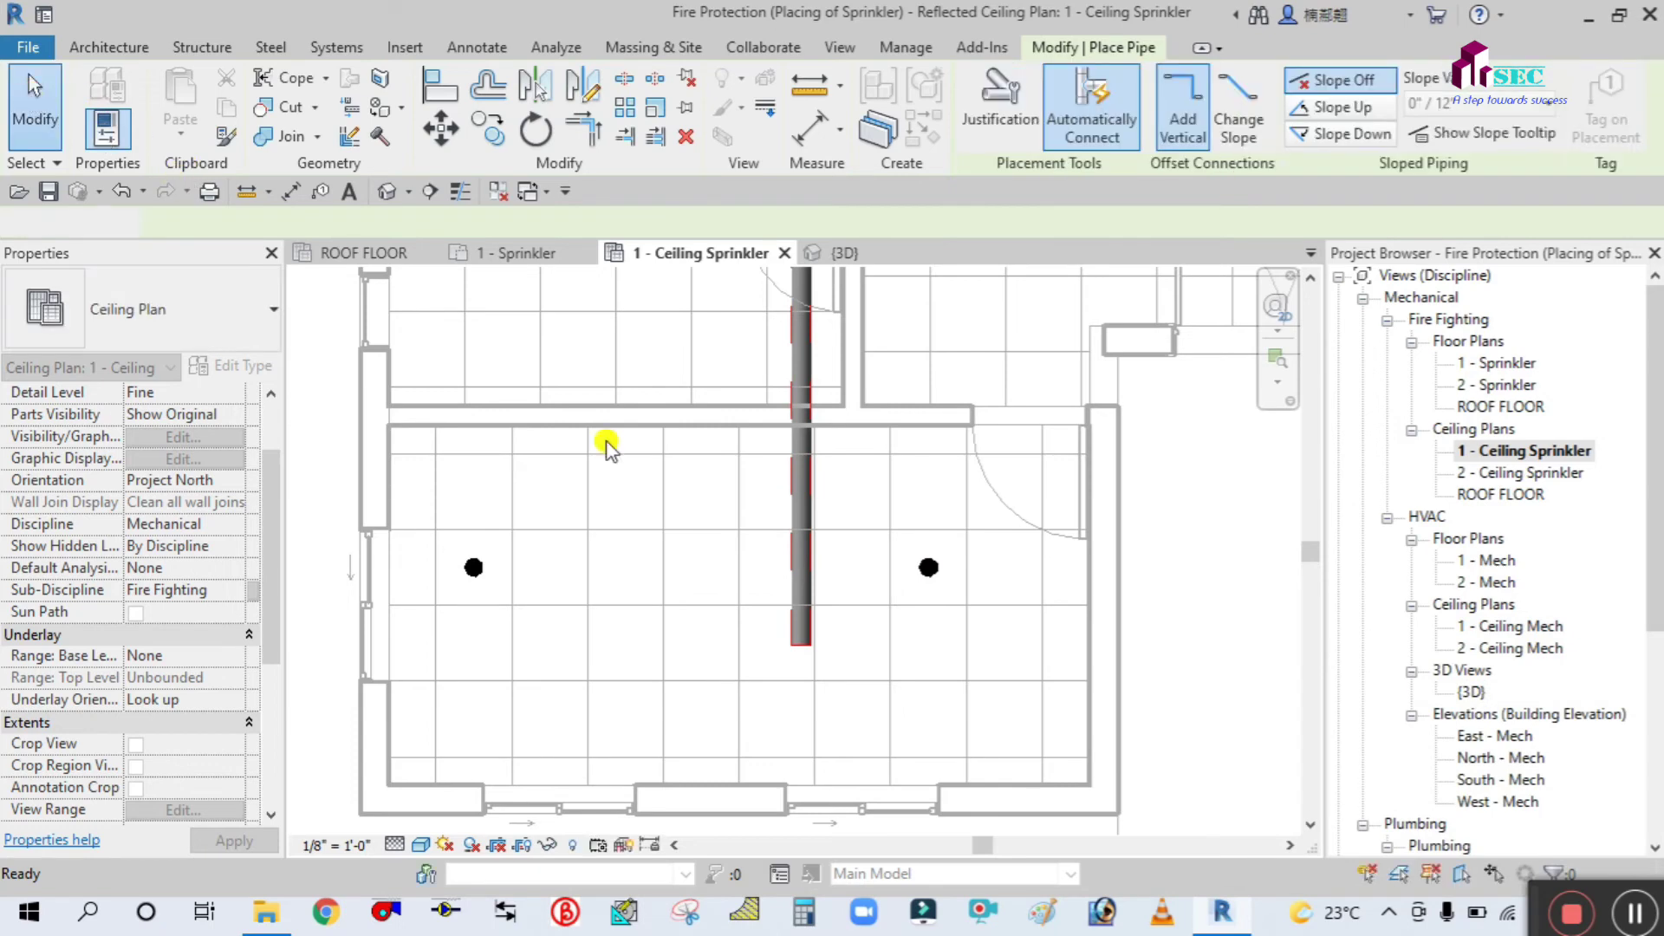
click(792, 567)
- Draw a 6" arm pipe, matching the main, from the vertical main to the left sprinkler
right_click(792, 567)
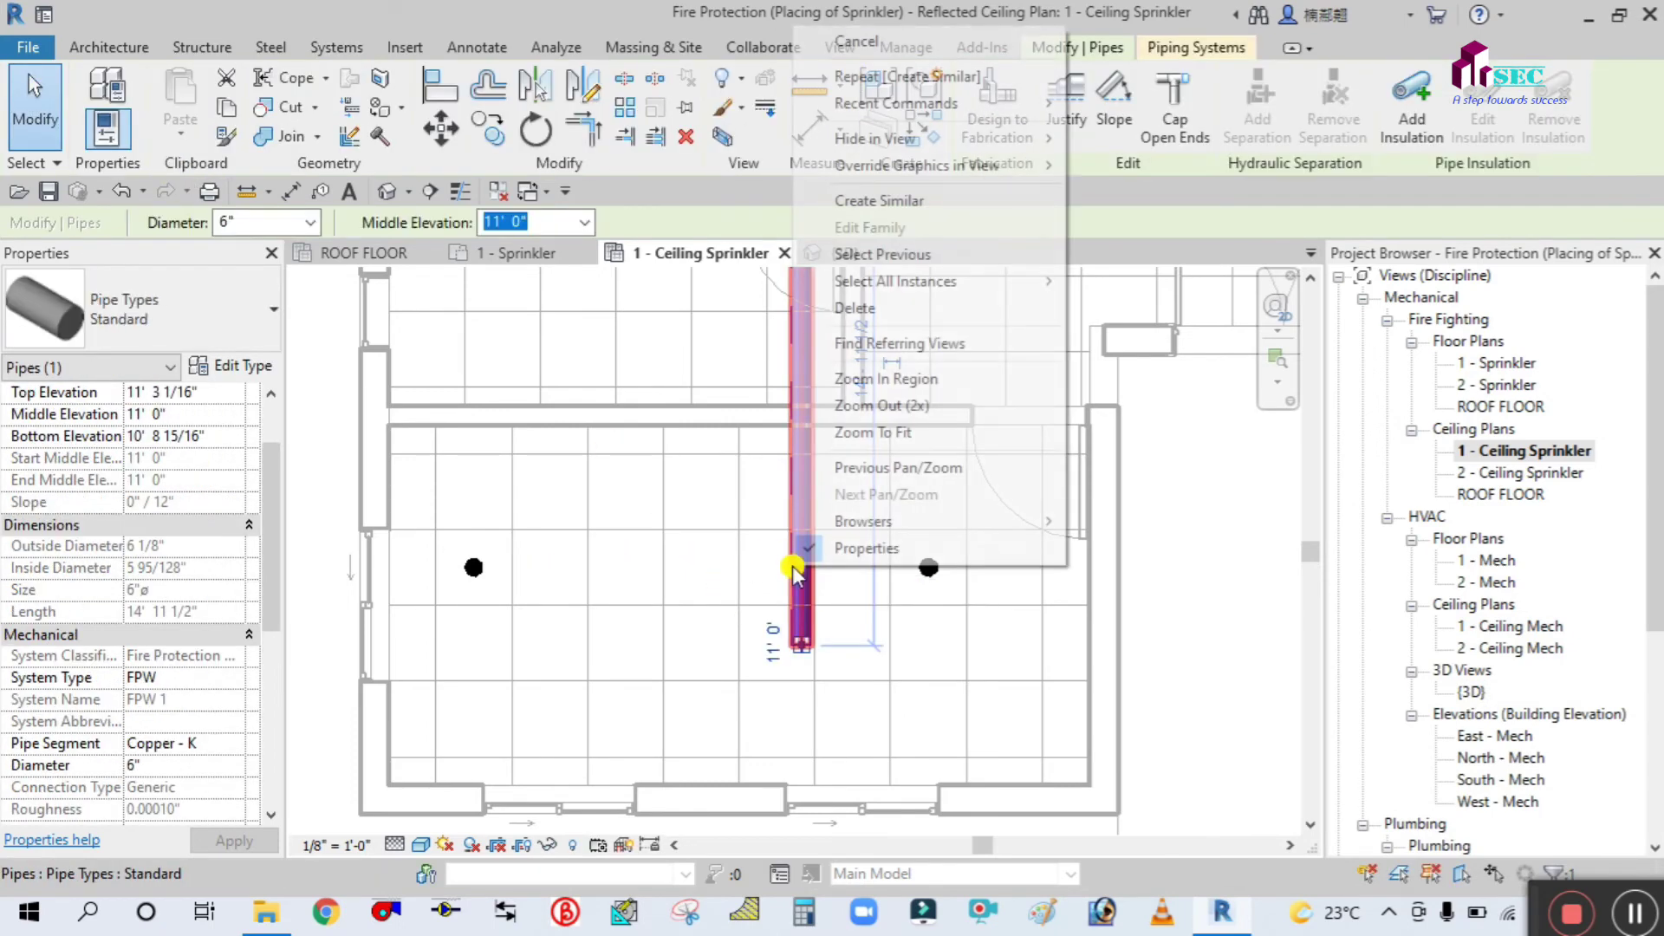
click(819, 200)
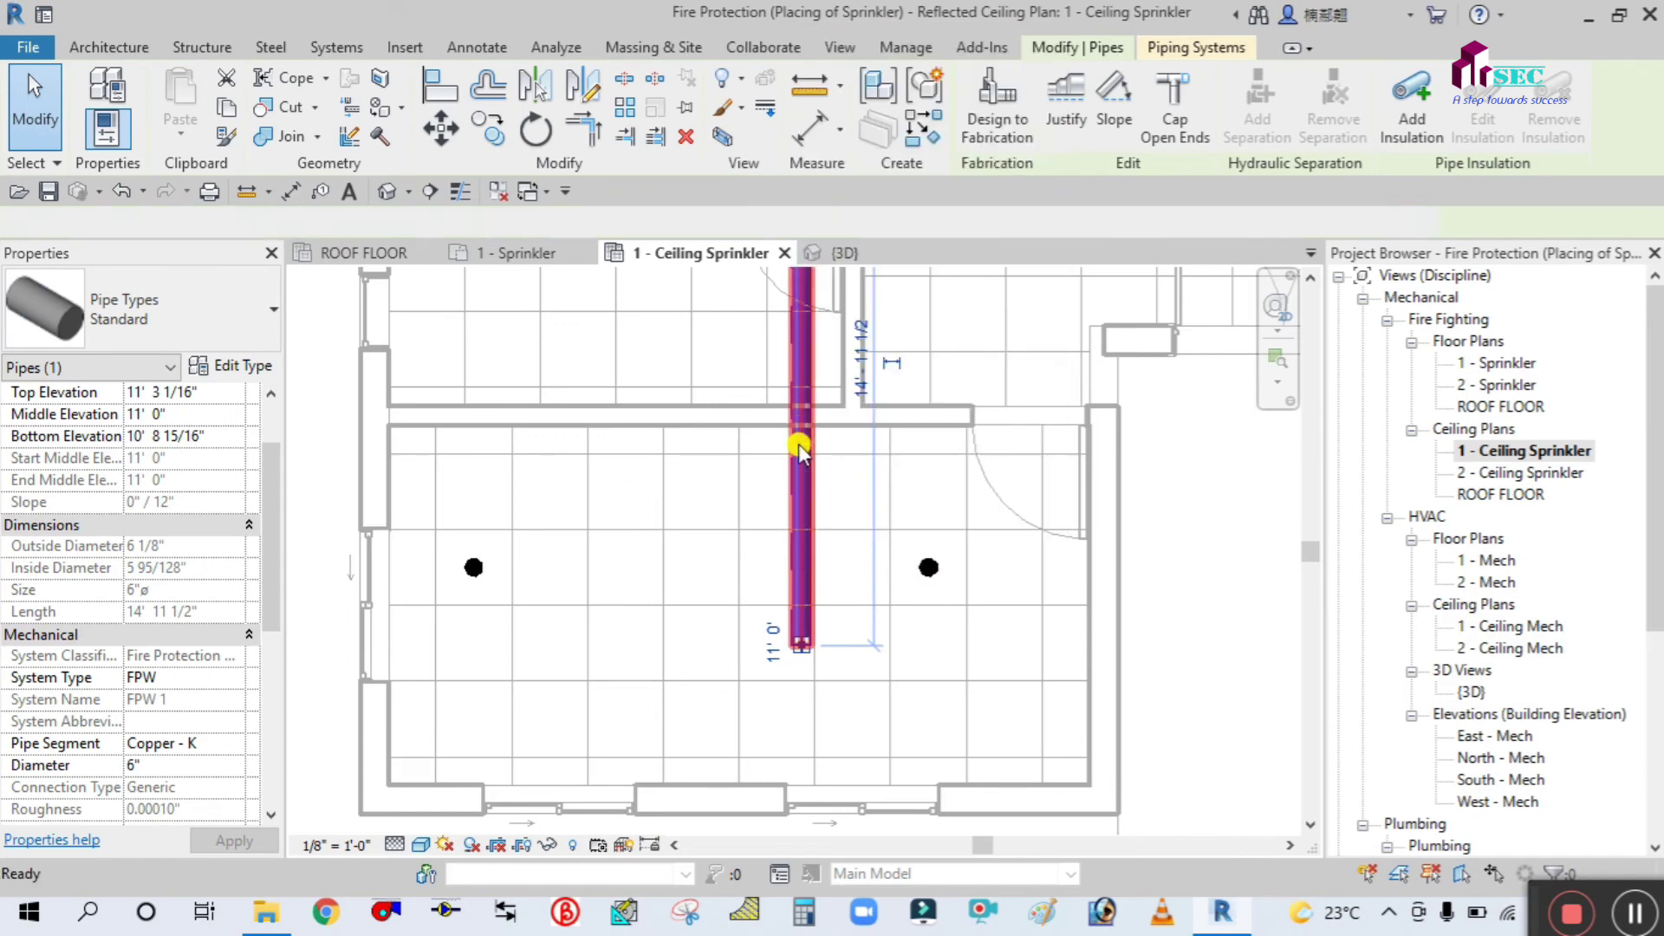
click(789, 565)
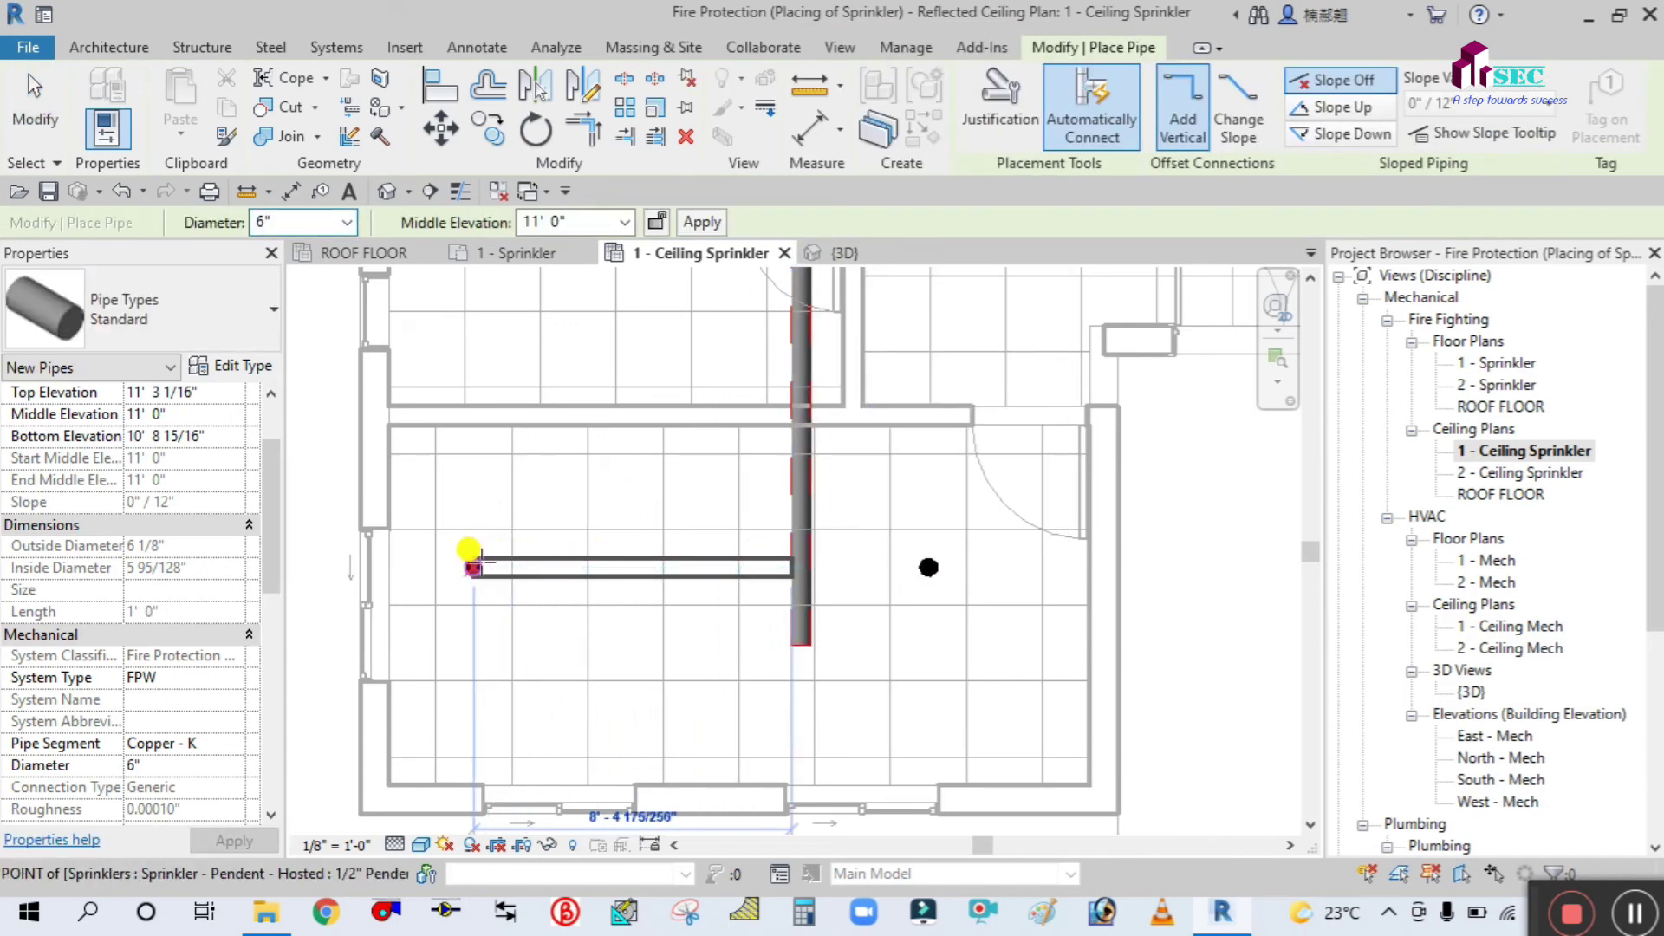
click(479, 563)
click(480, 563)
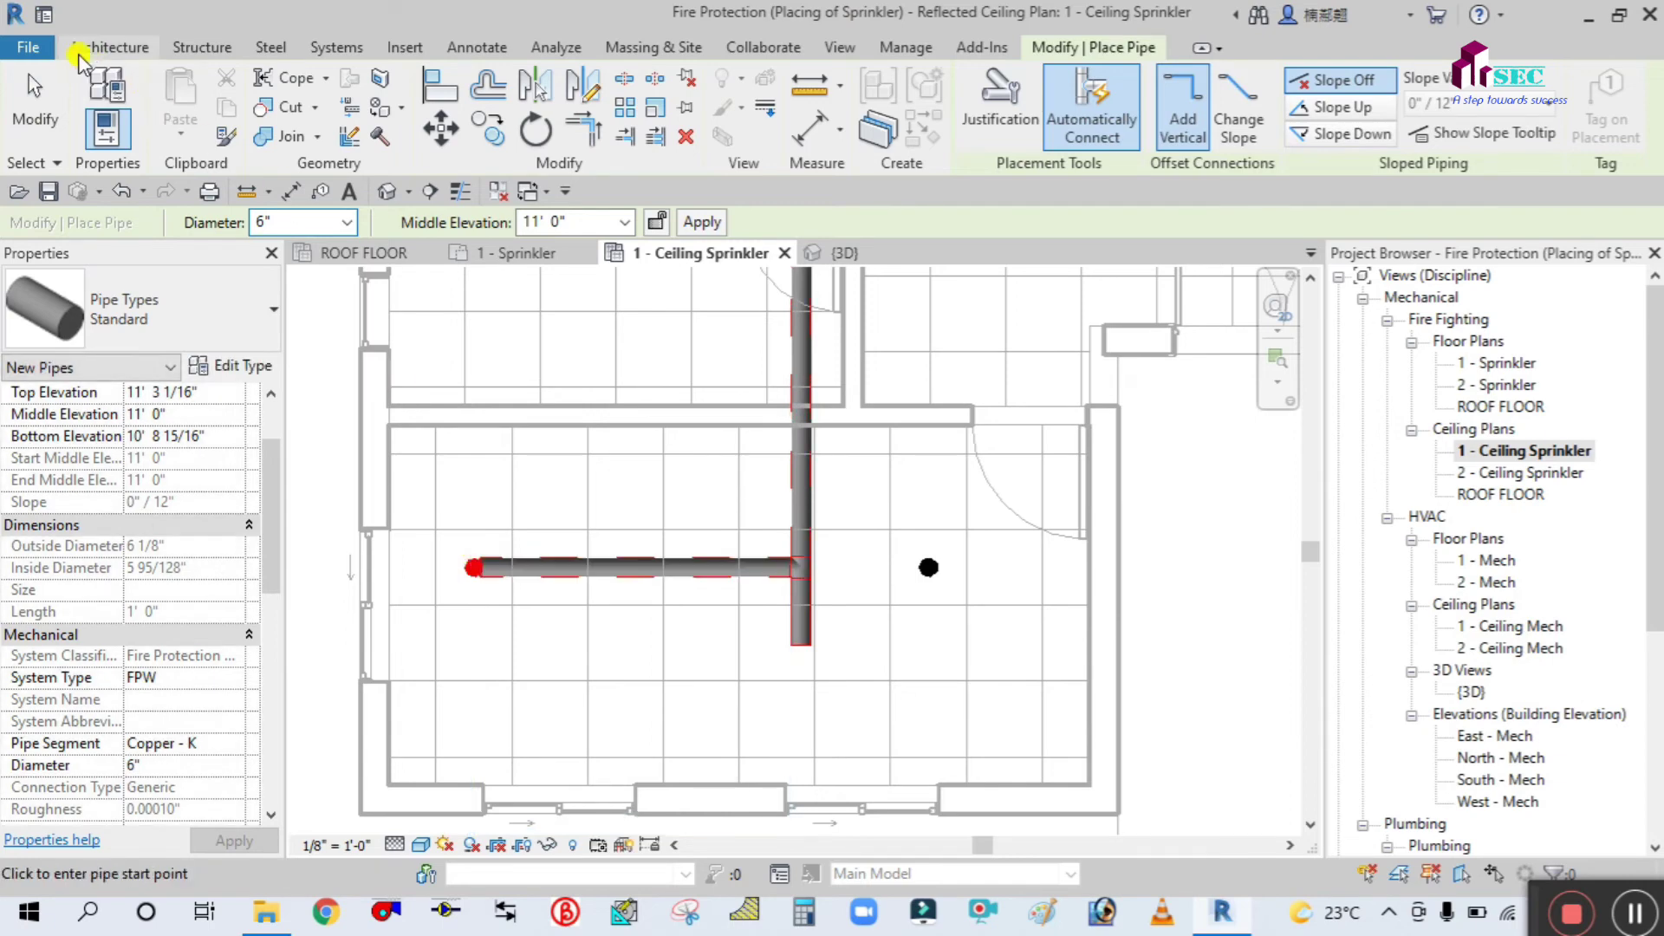
click(57, 108)
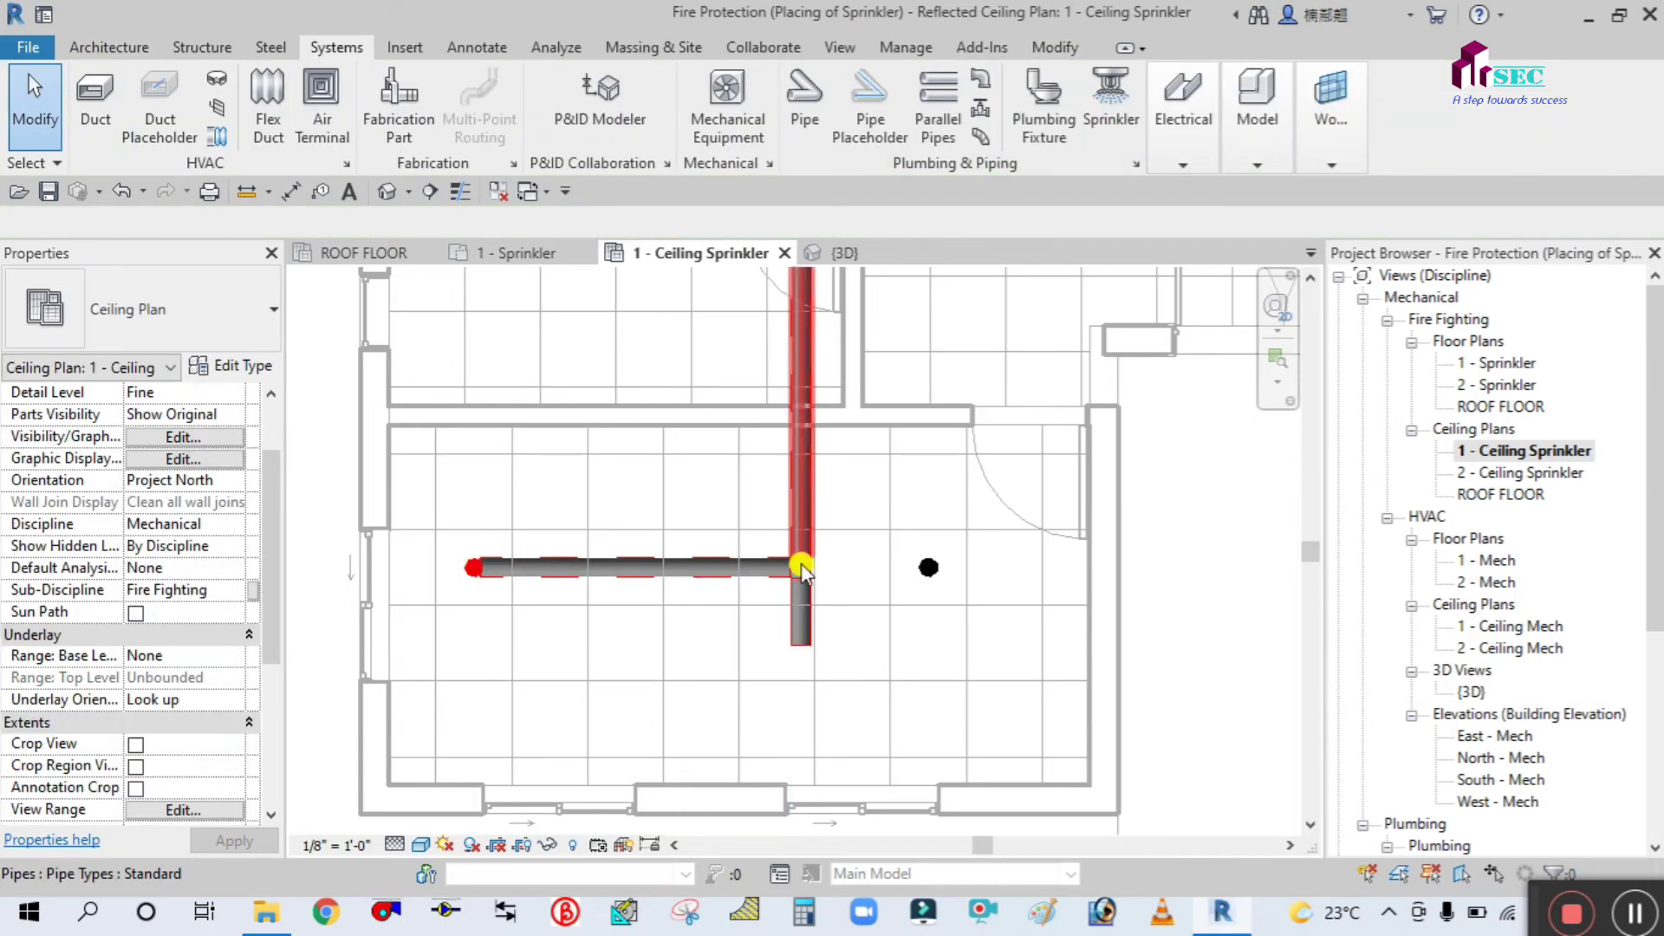
- Change the junction tee to a cross and run a 6" arm from it to the right sprinkler
scroll(808, 572, up, 2)
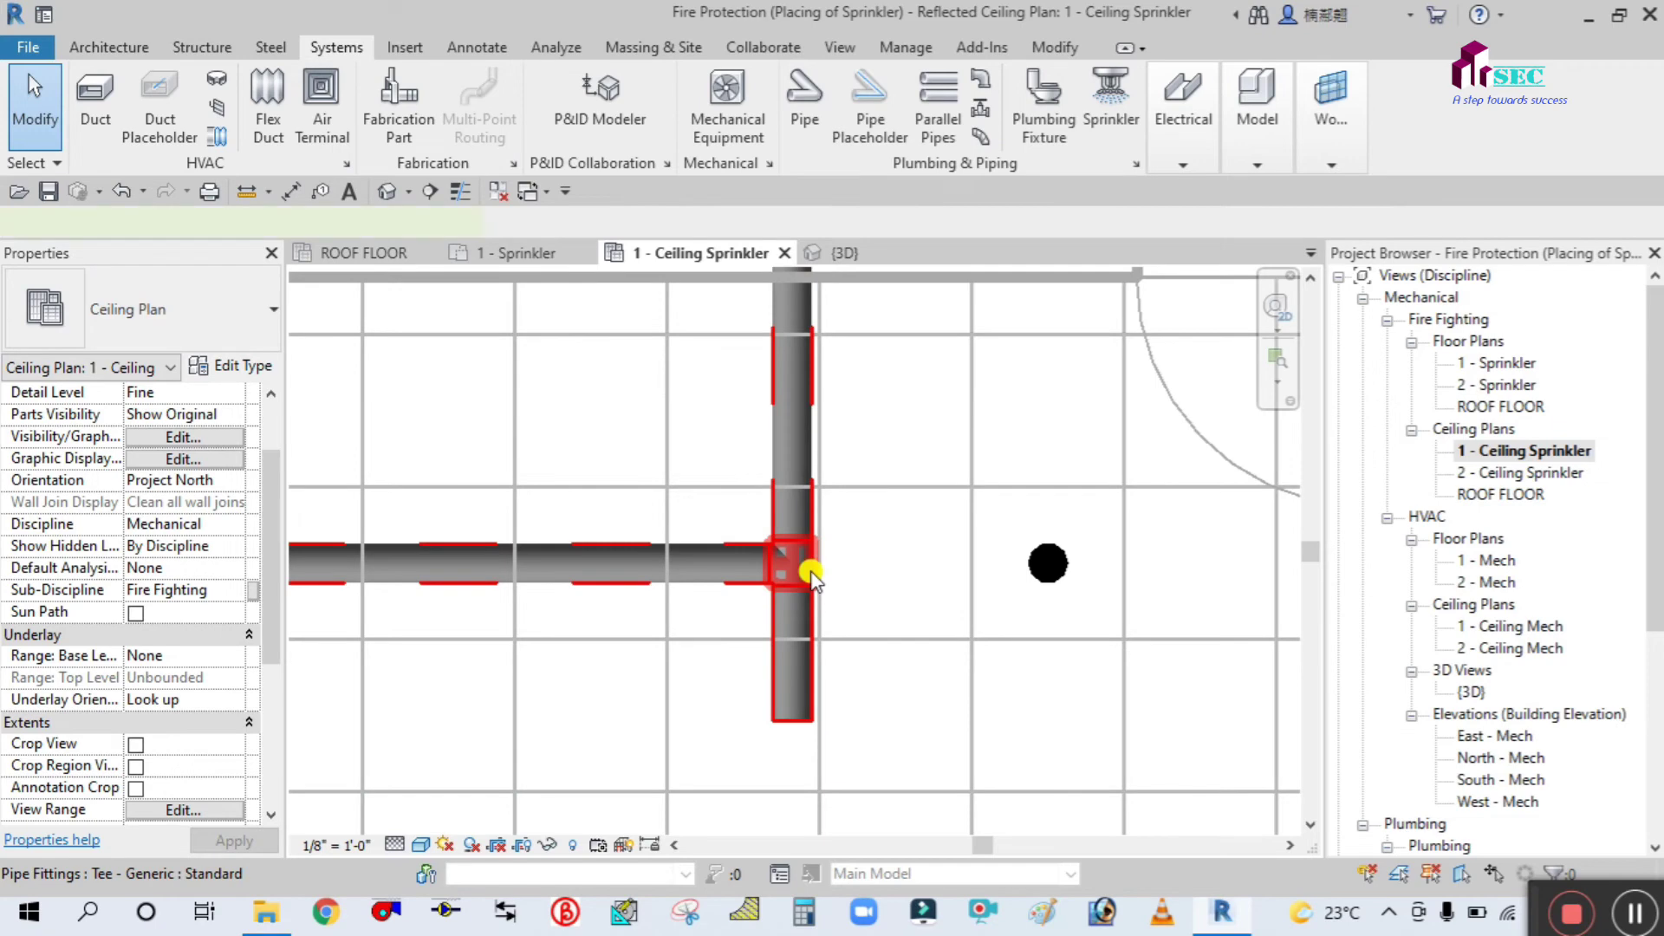
click(812, 574)
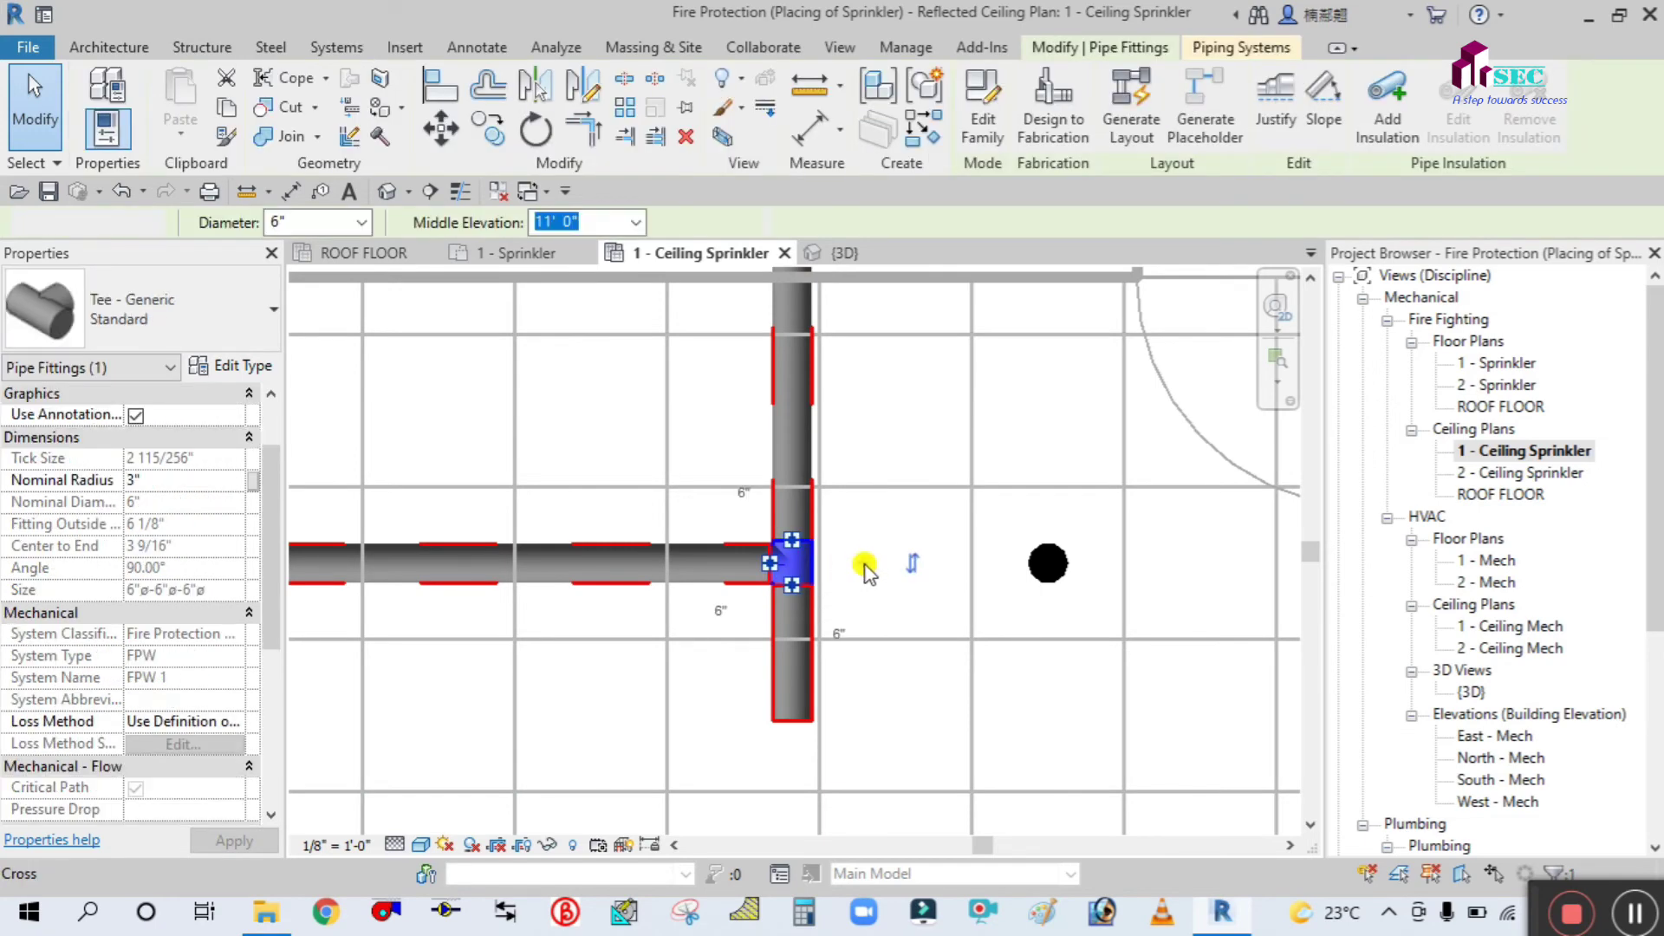
key(Escape)
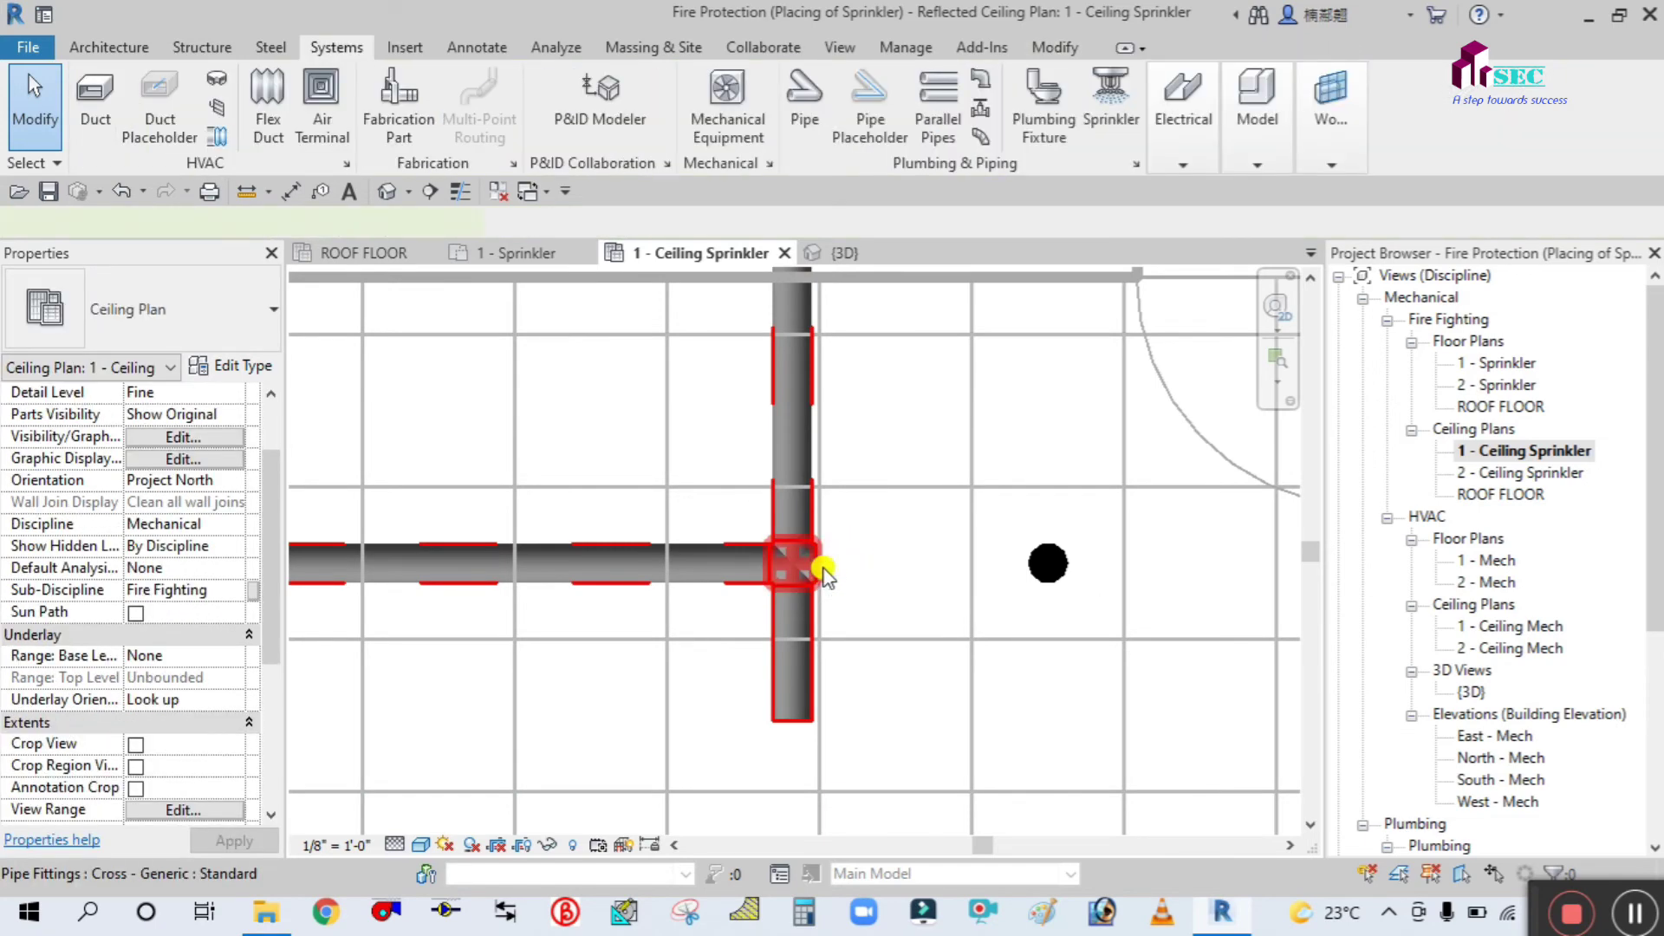
right_click(824, 573)
key(Escape)
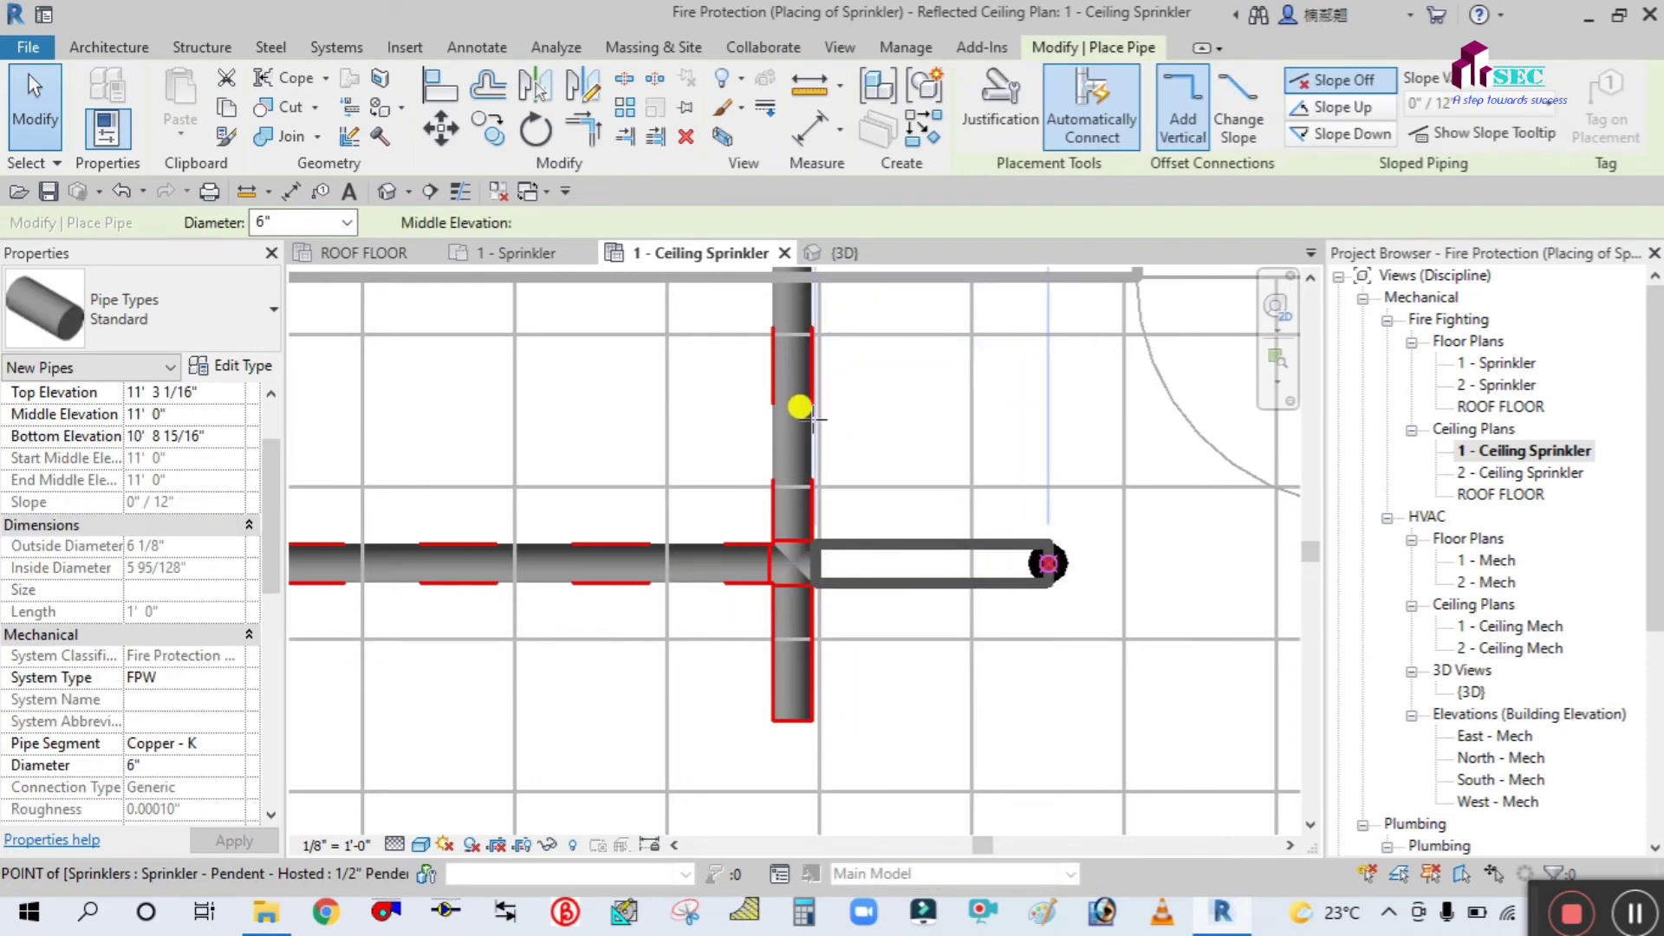
click(799, 407)
click(35, 96)
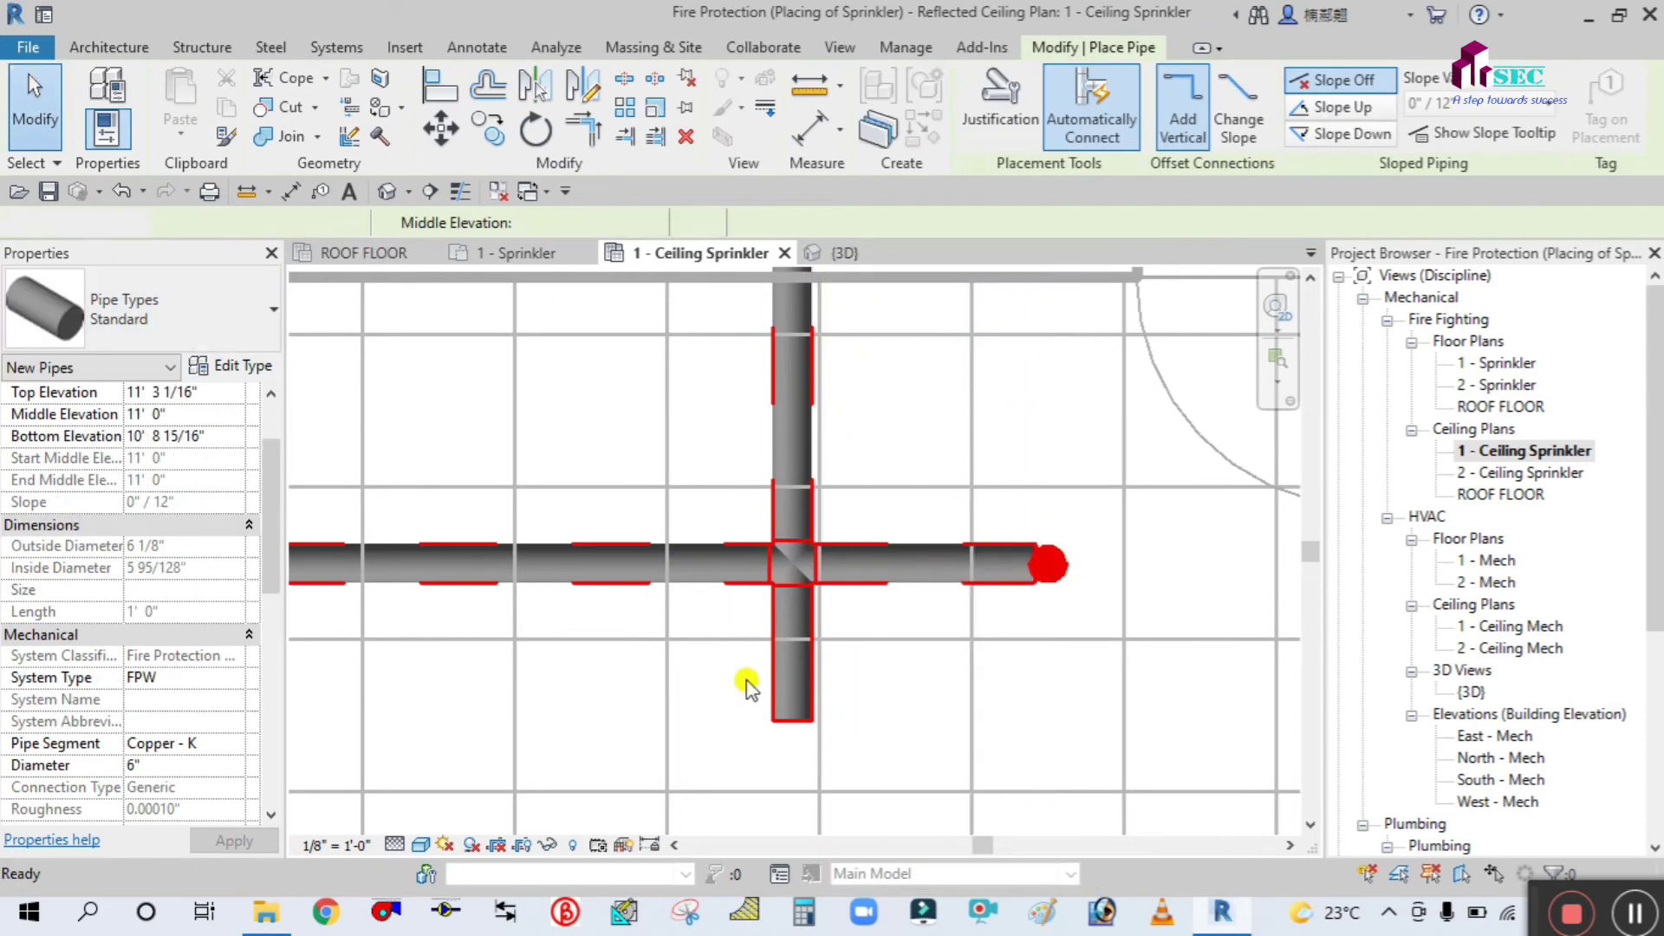
- Shorten the main stub below the cross to 11" and cap its open end
click(800, 744)
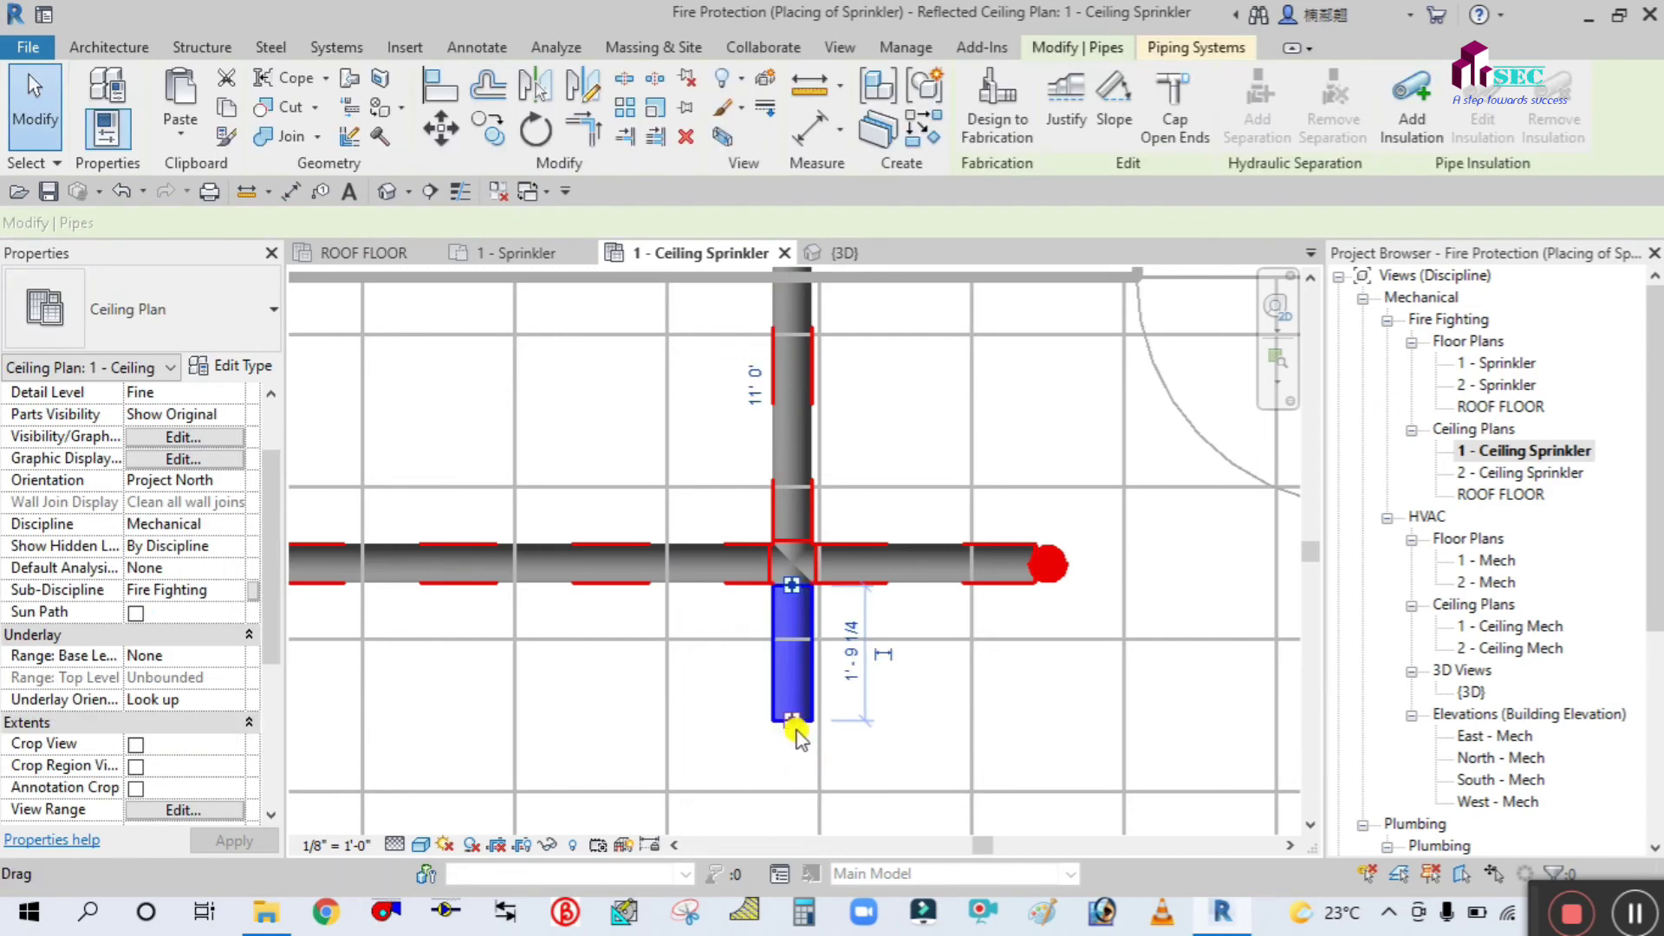
drag(784, 676, 791, 659)
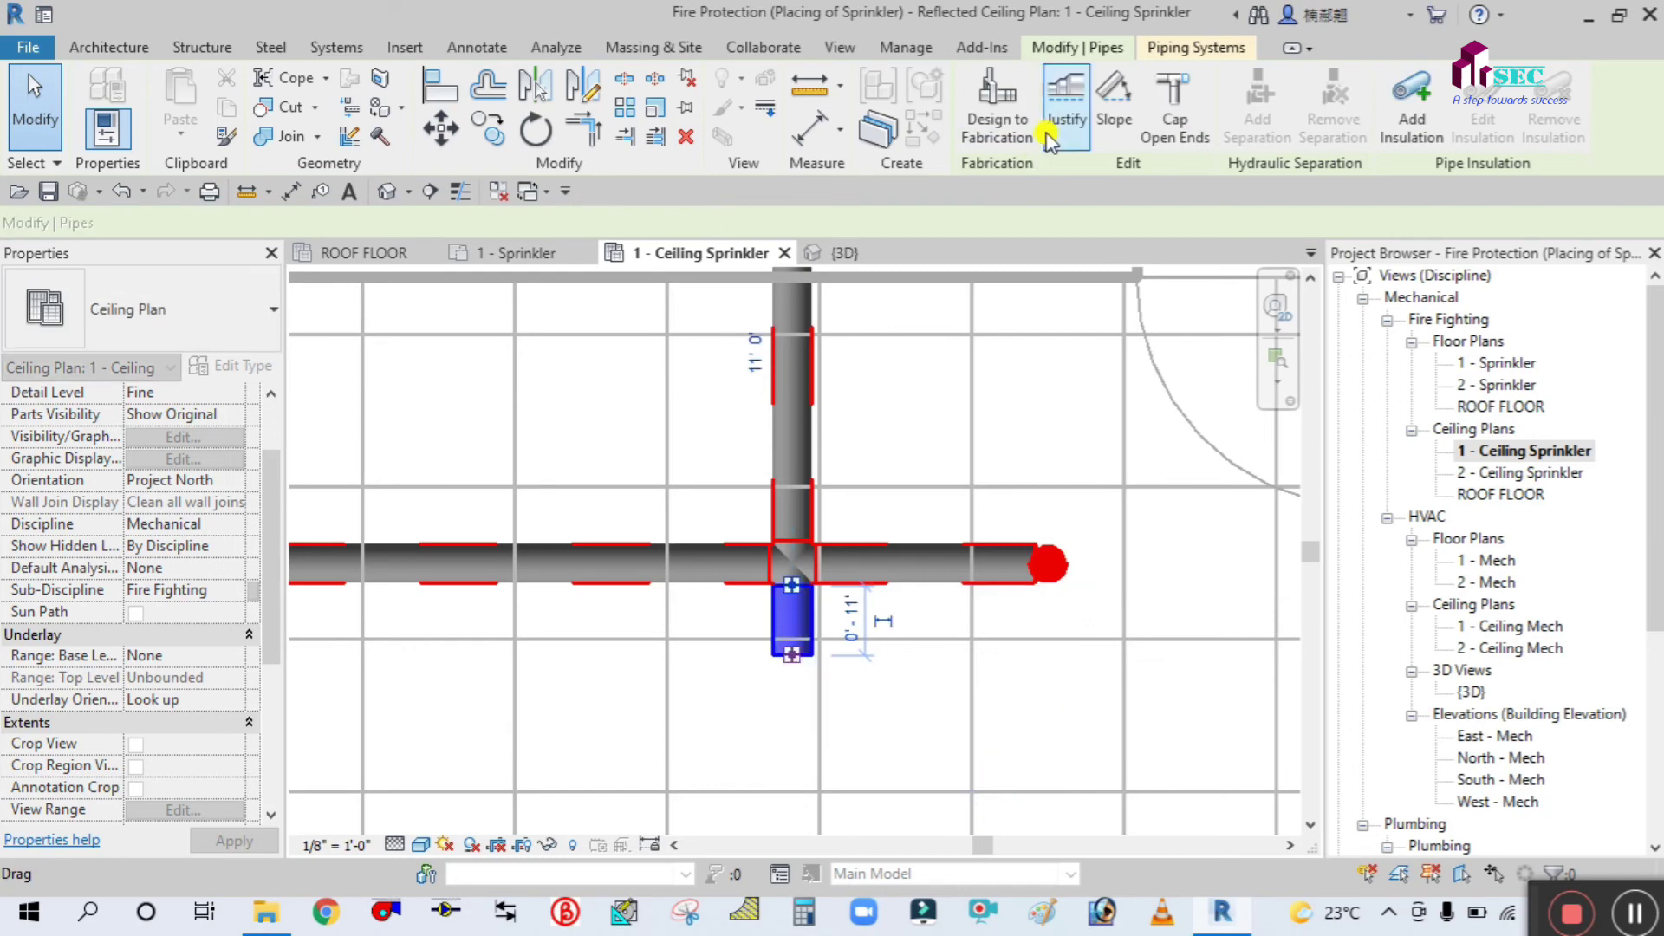
click(1174, 121)
key(Escape)
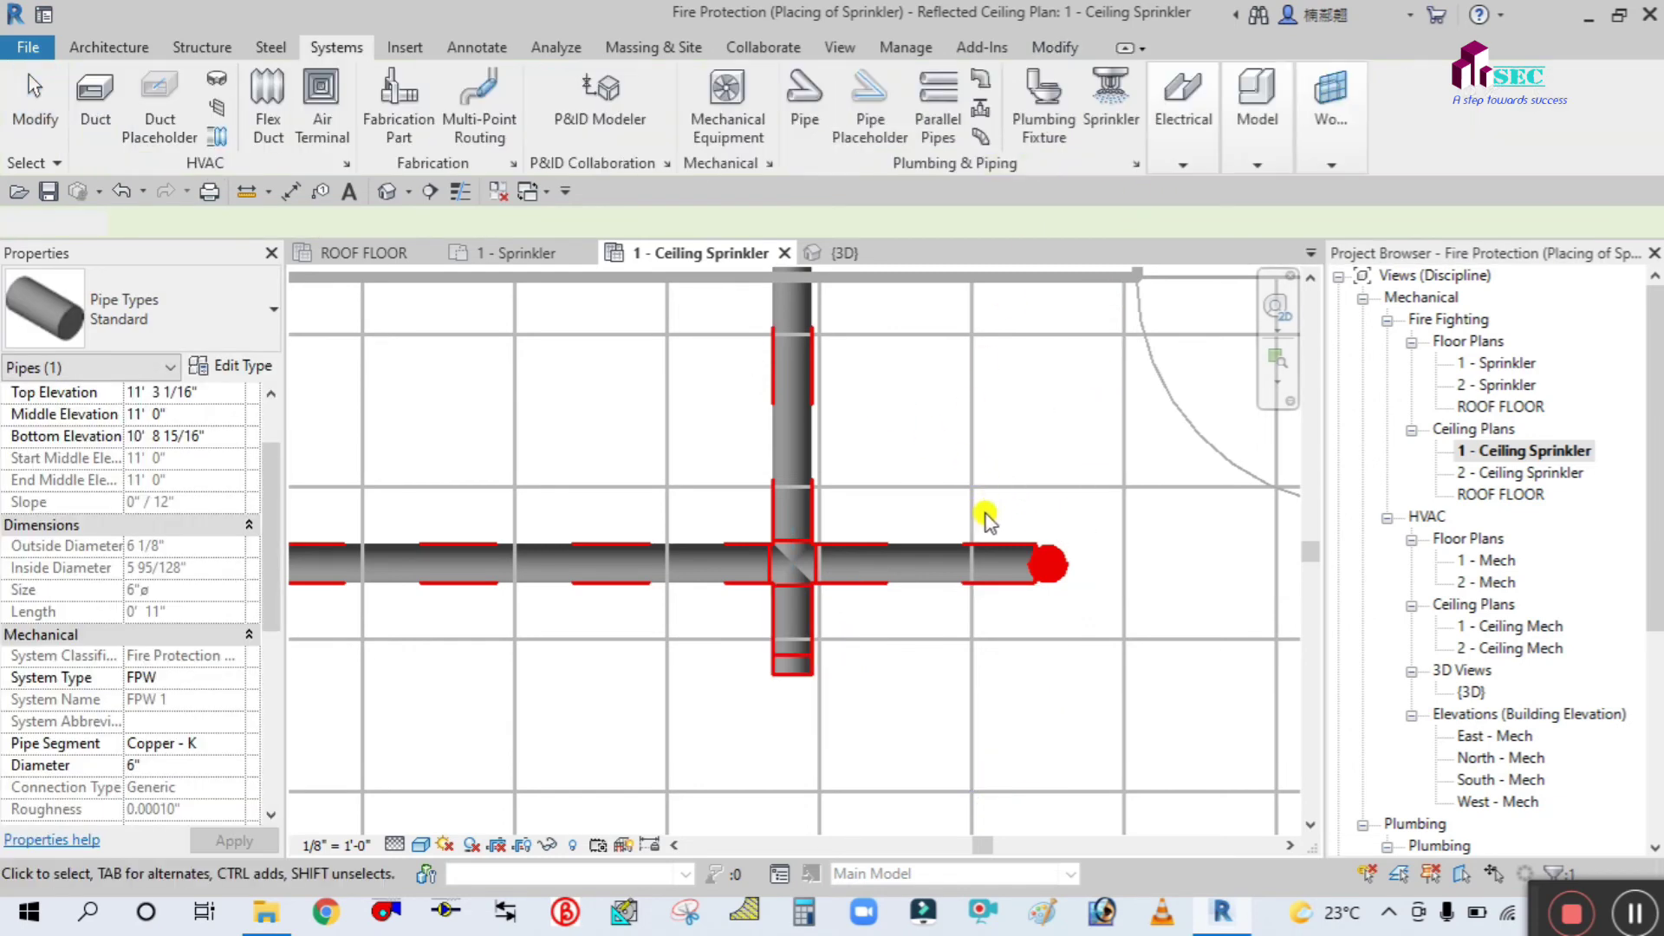
- Cap the open end of the short stub below the lower branch
scroll(988, 499, down, 8)
scroll(923, 316, up, 5)
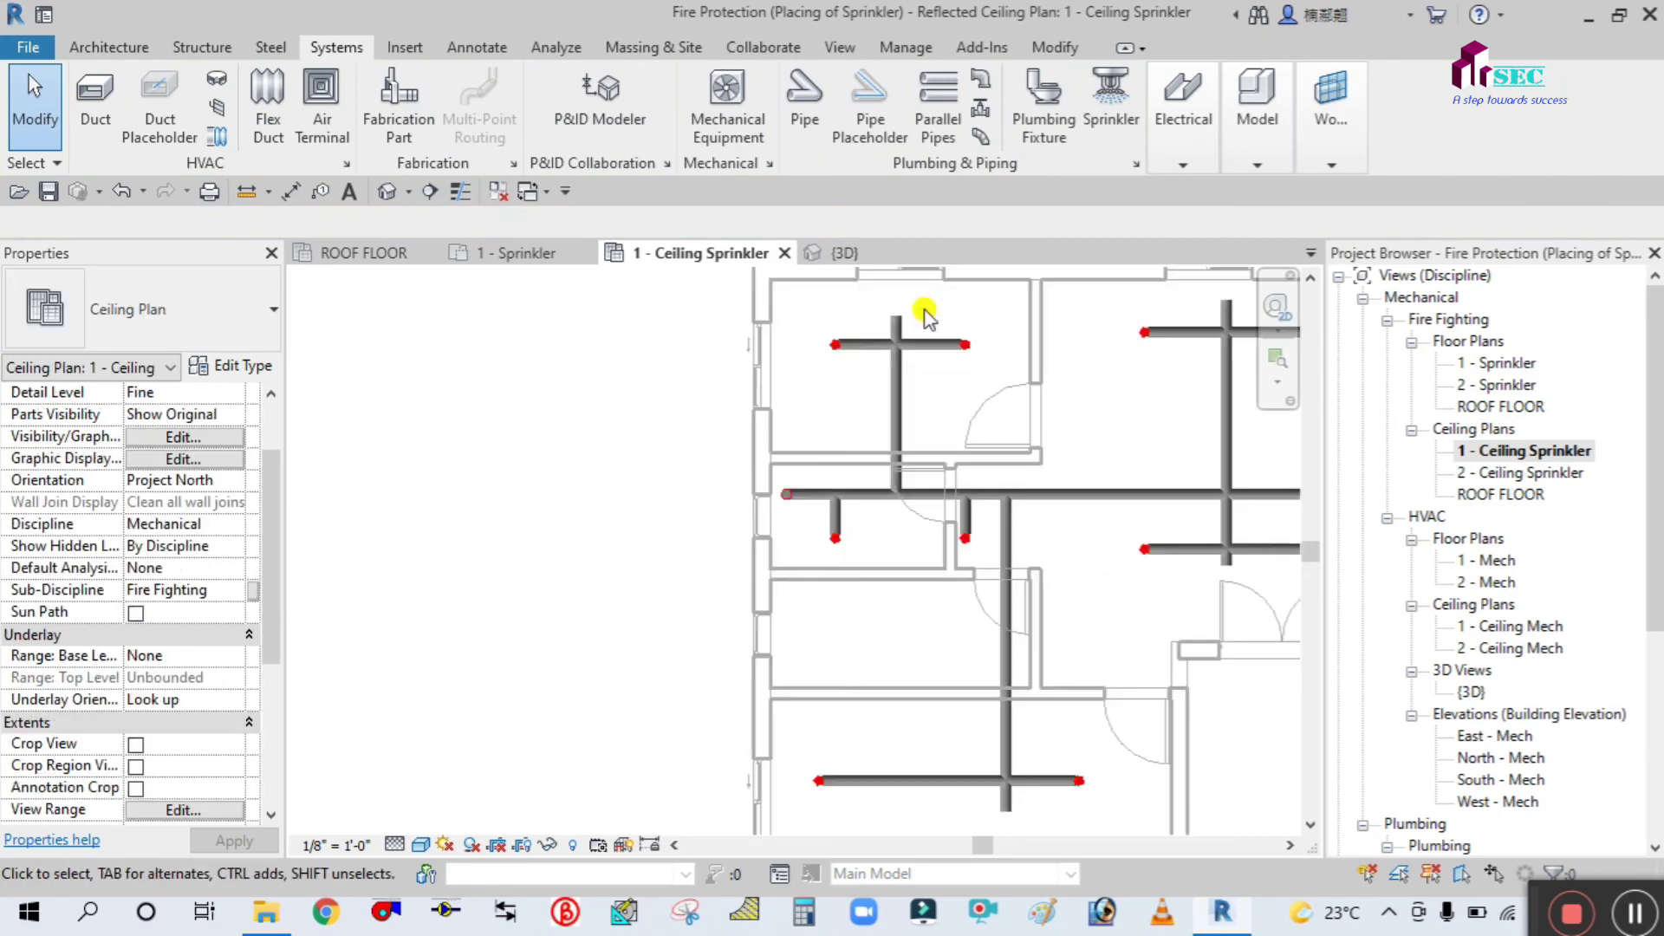
scroll(368, 524, down, 2)
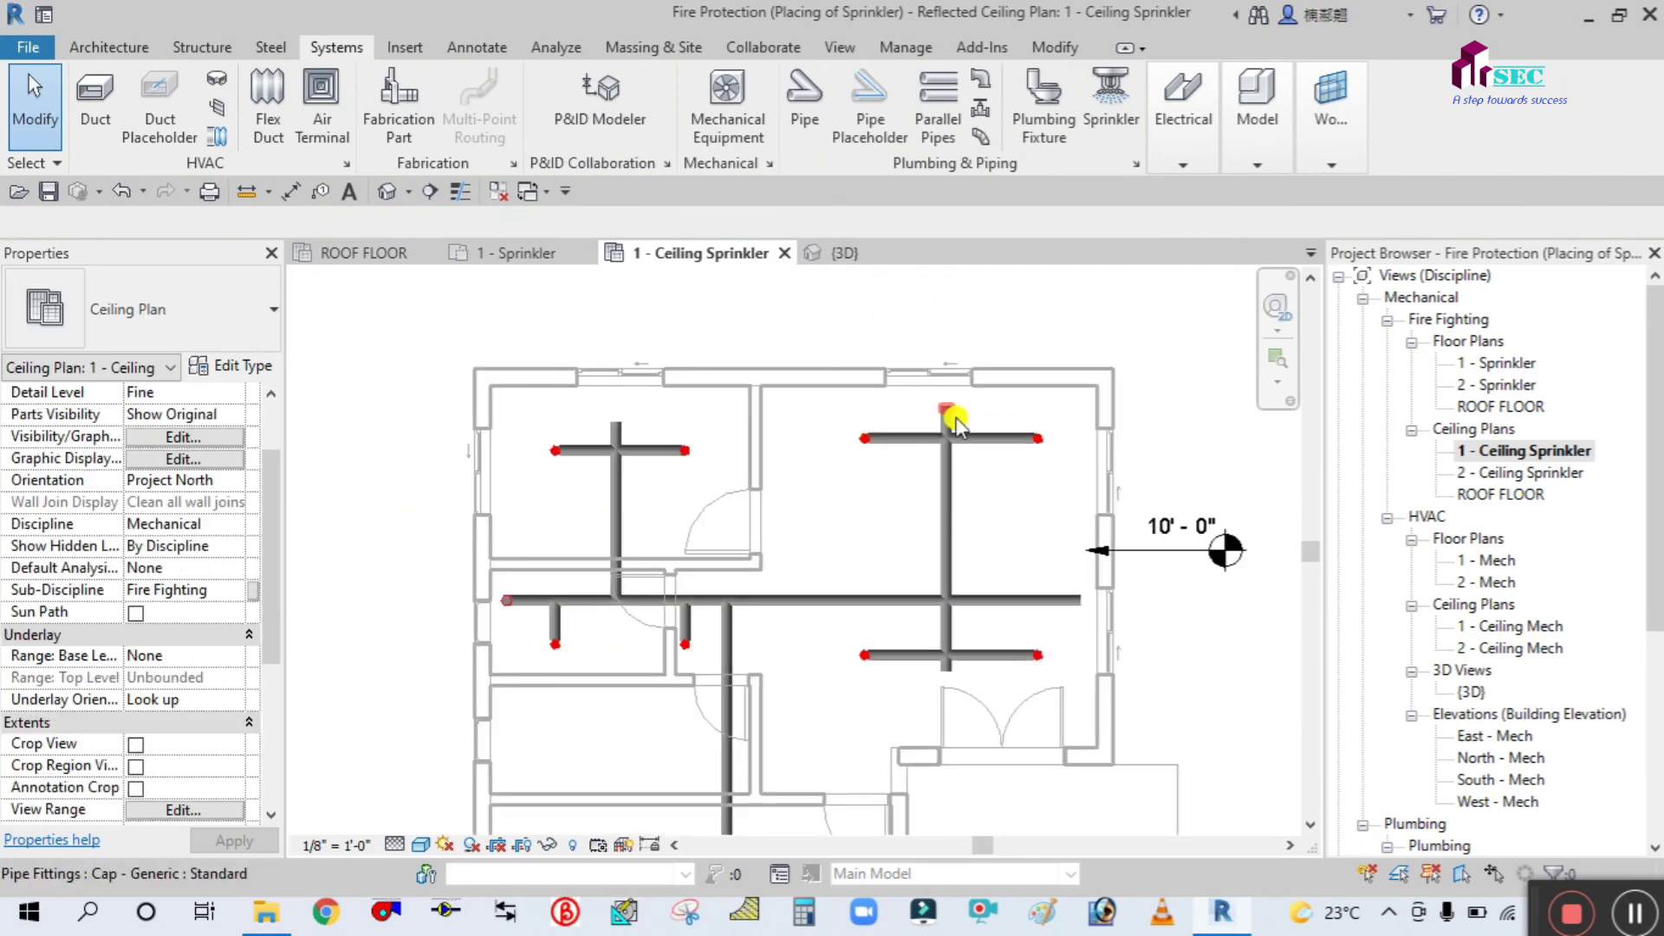
scroll(953, 423, up, 2)
scroll(979, 433, down, 3)
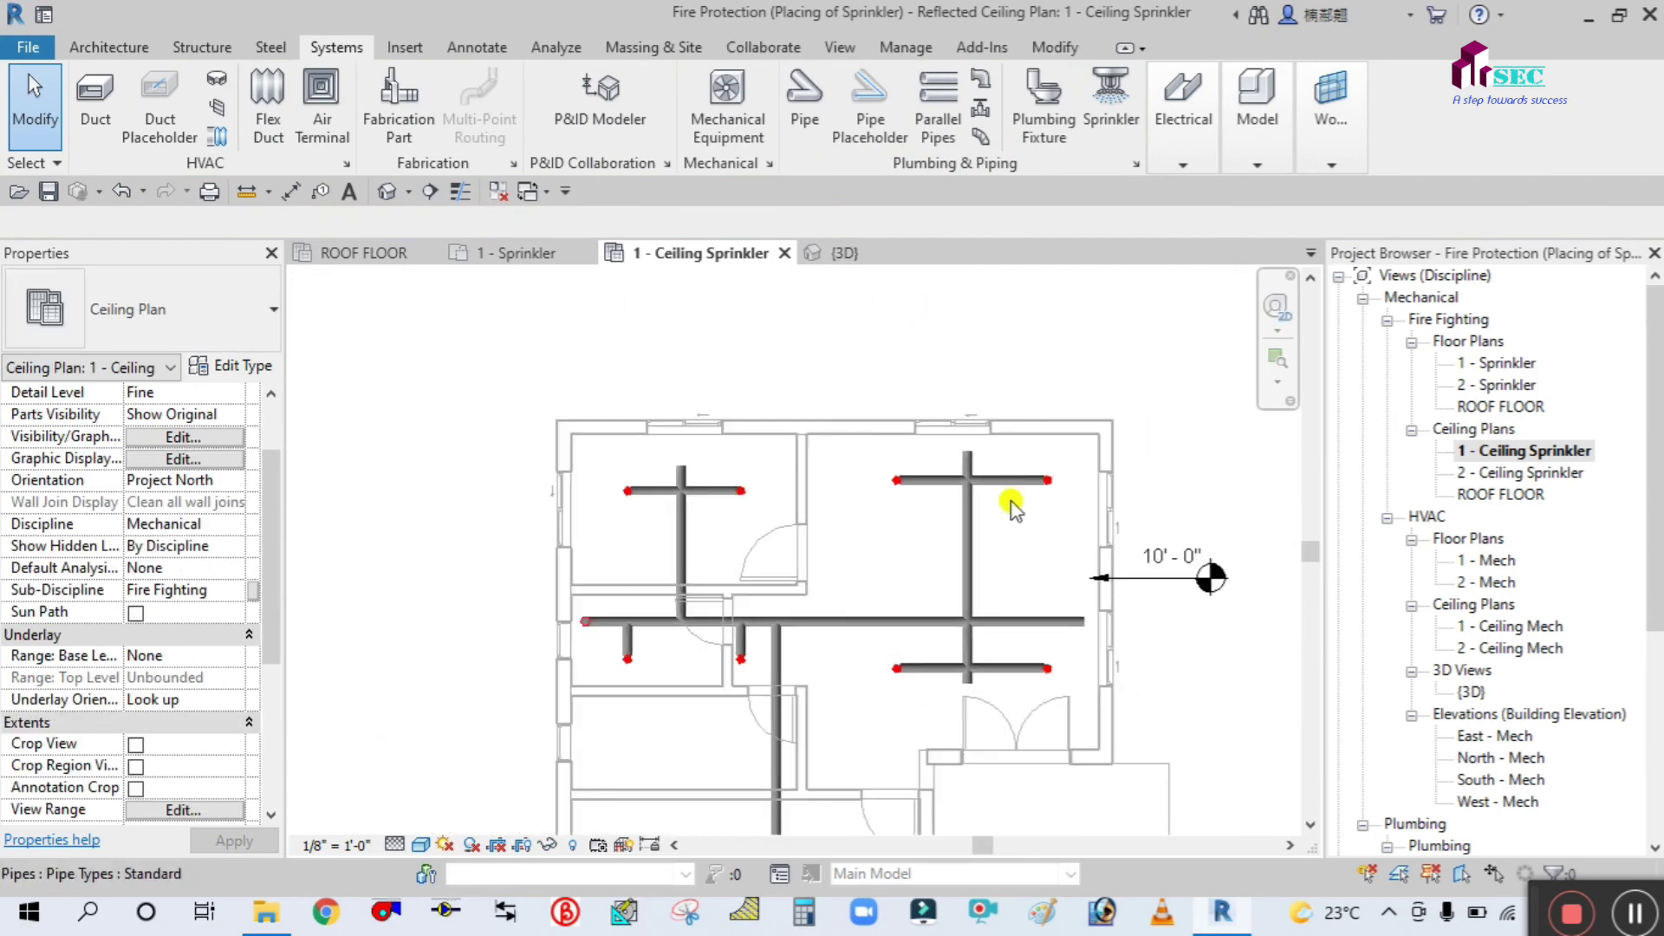
scroll(997, 702, up, 4)
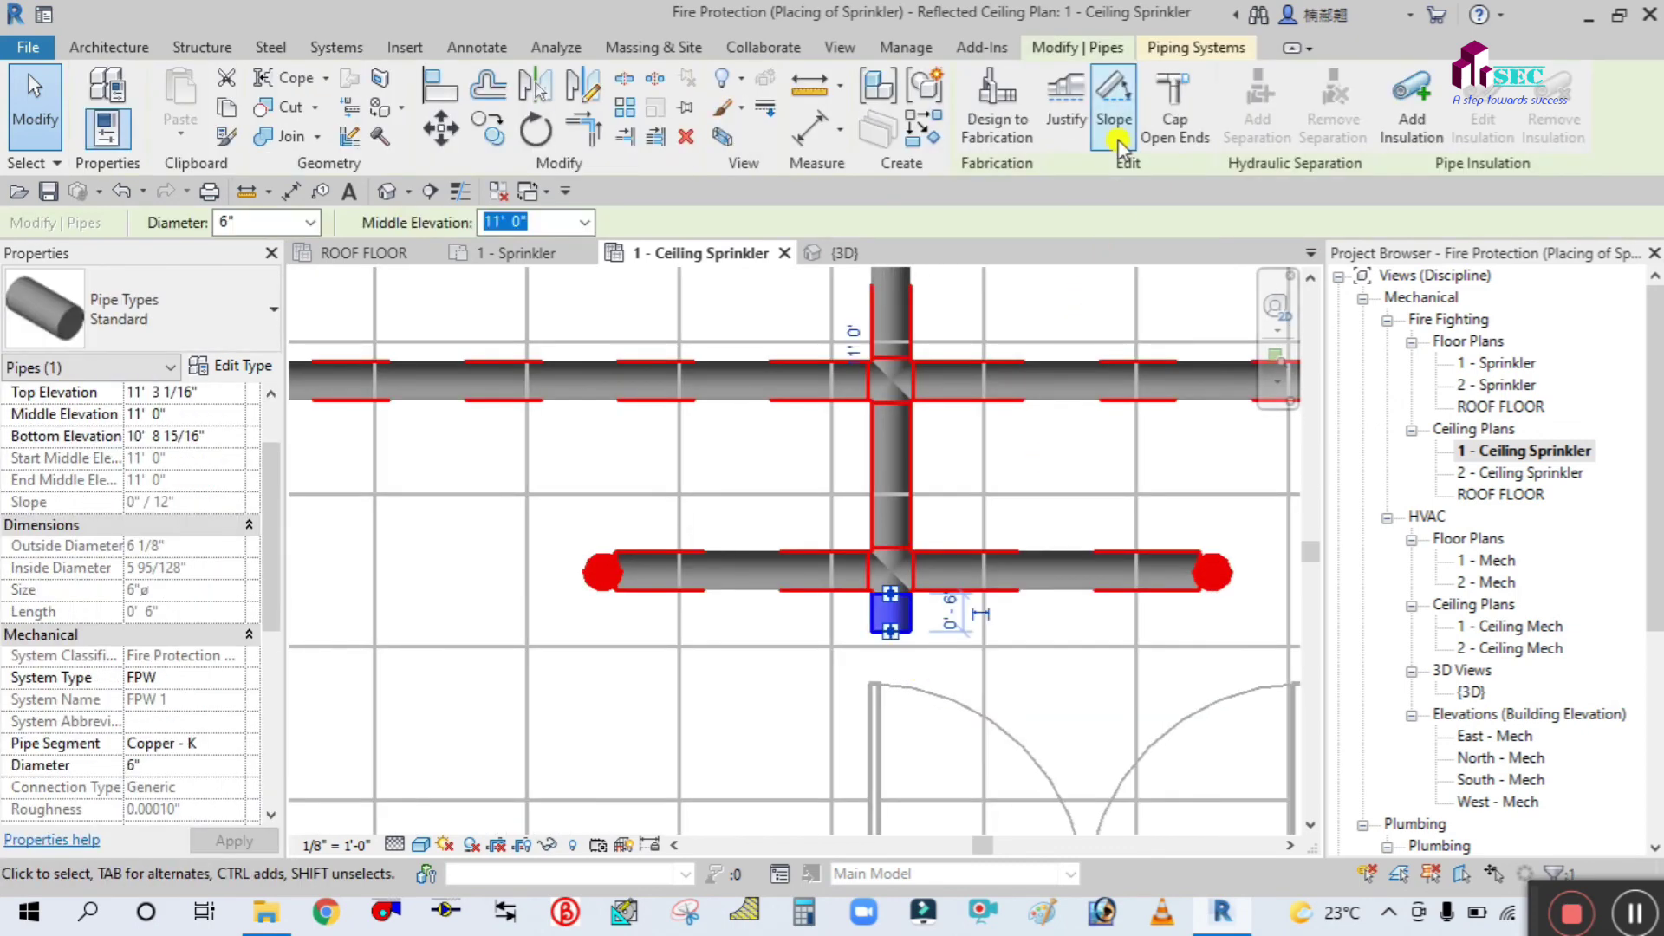
click(1175, 121)
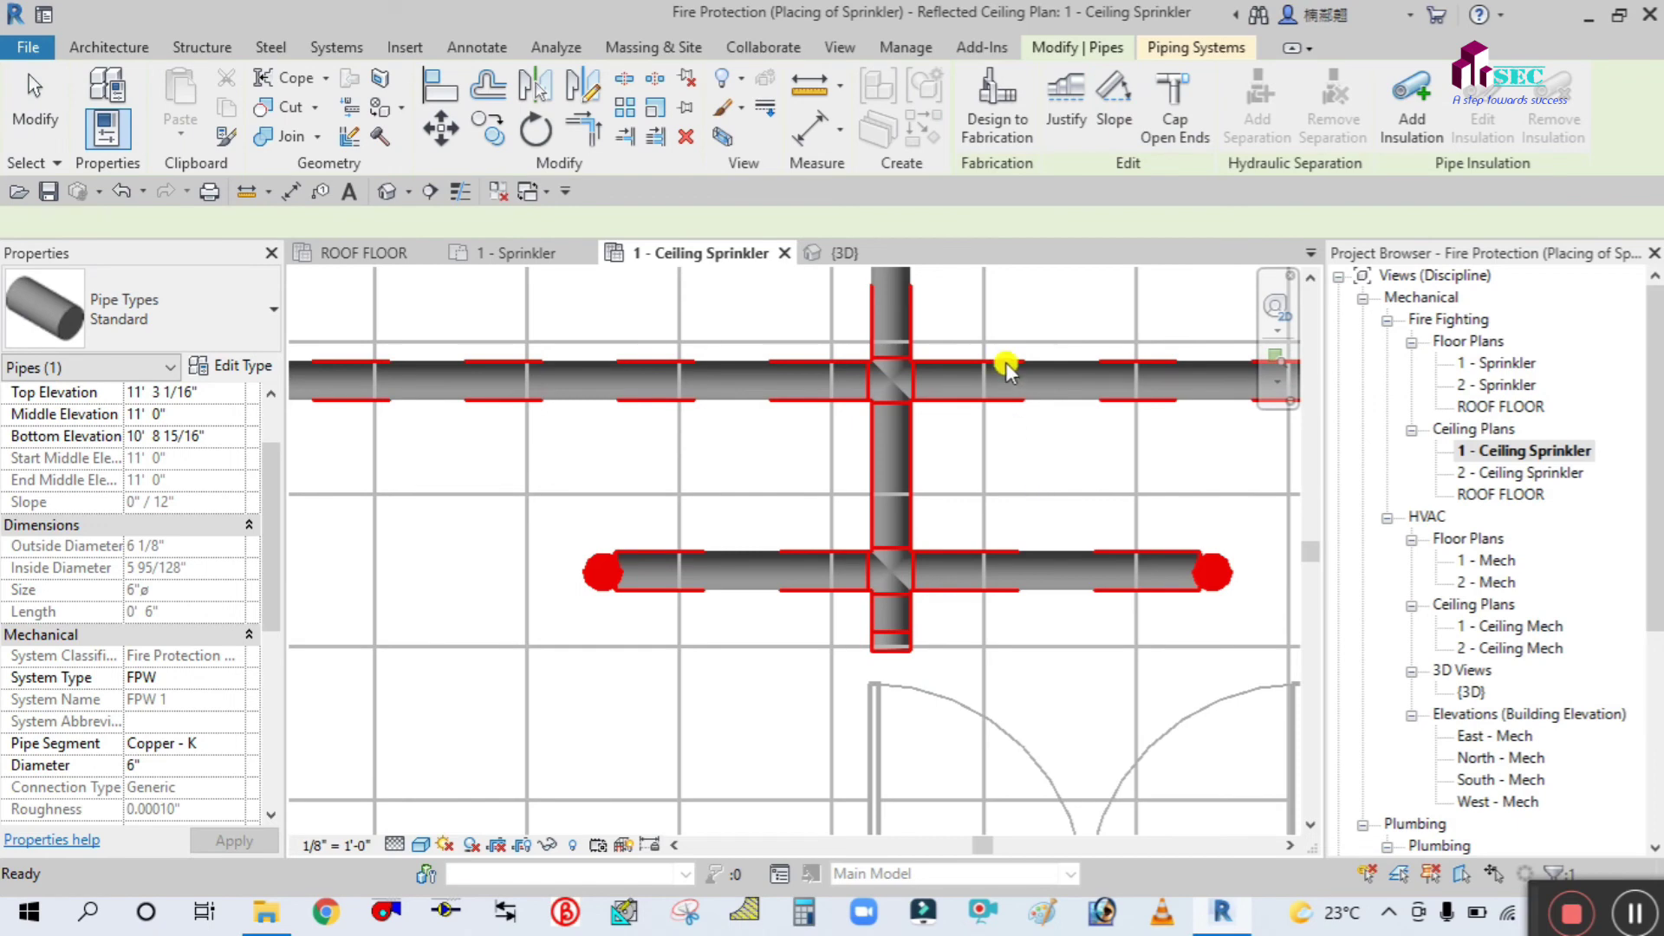
scroll(1006, 373, down, 4)
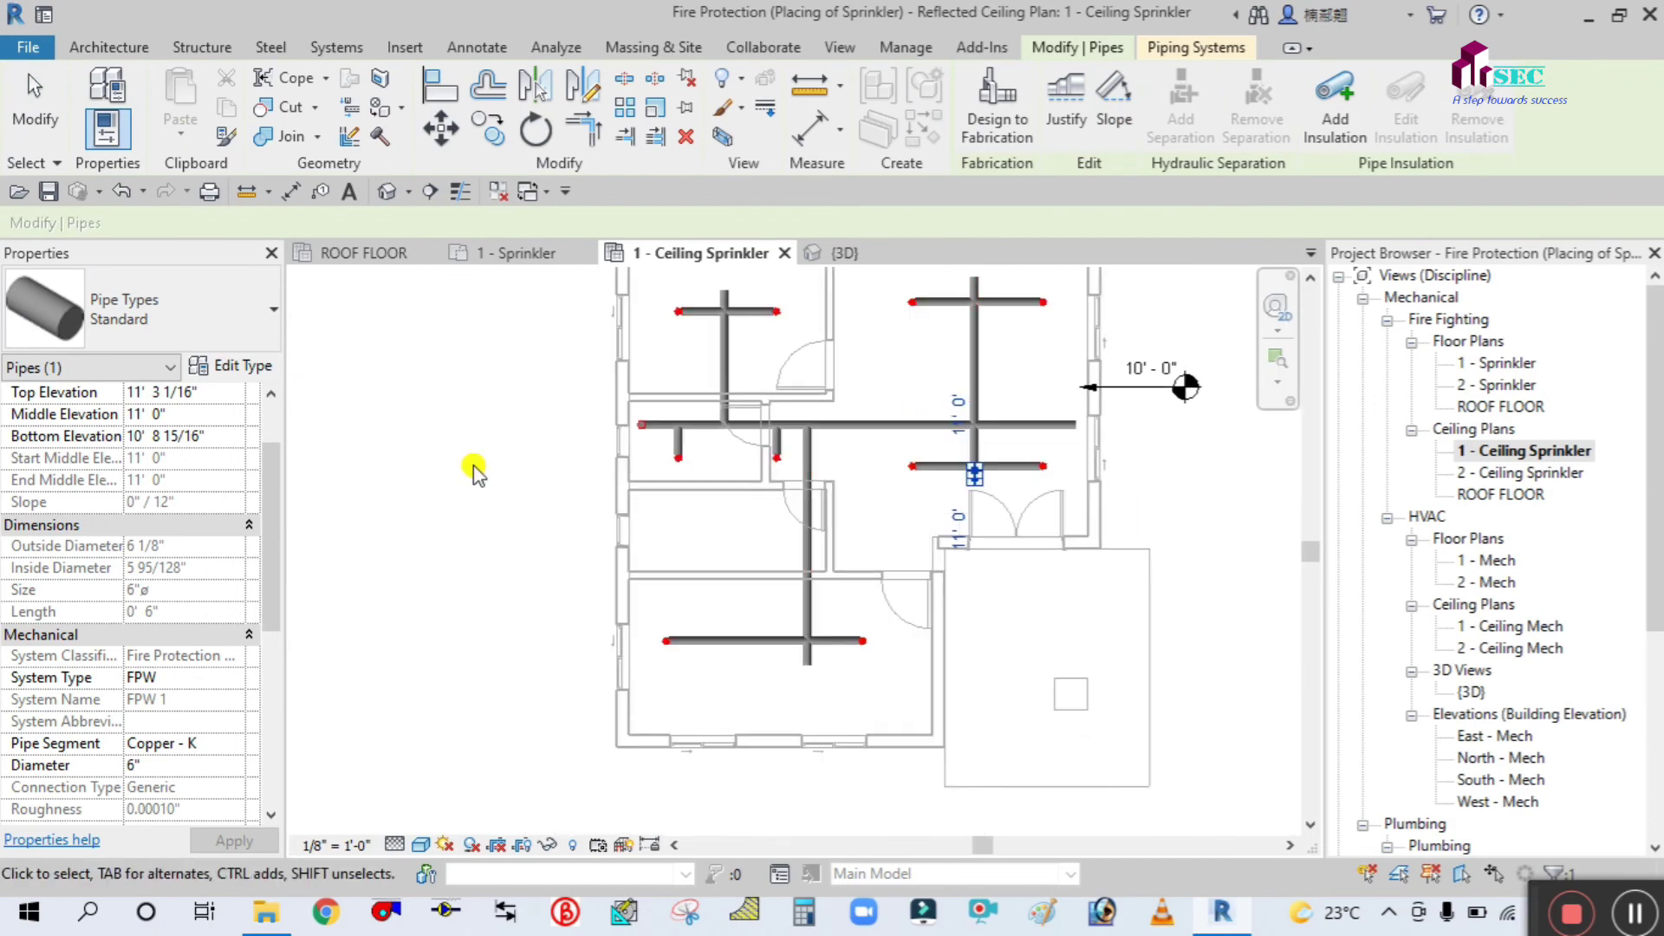
middle_drag(475, 472, 483, 520)
click(587, 393)
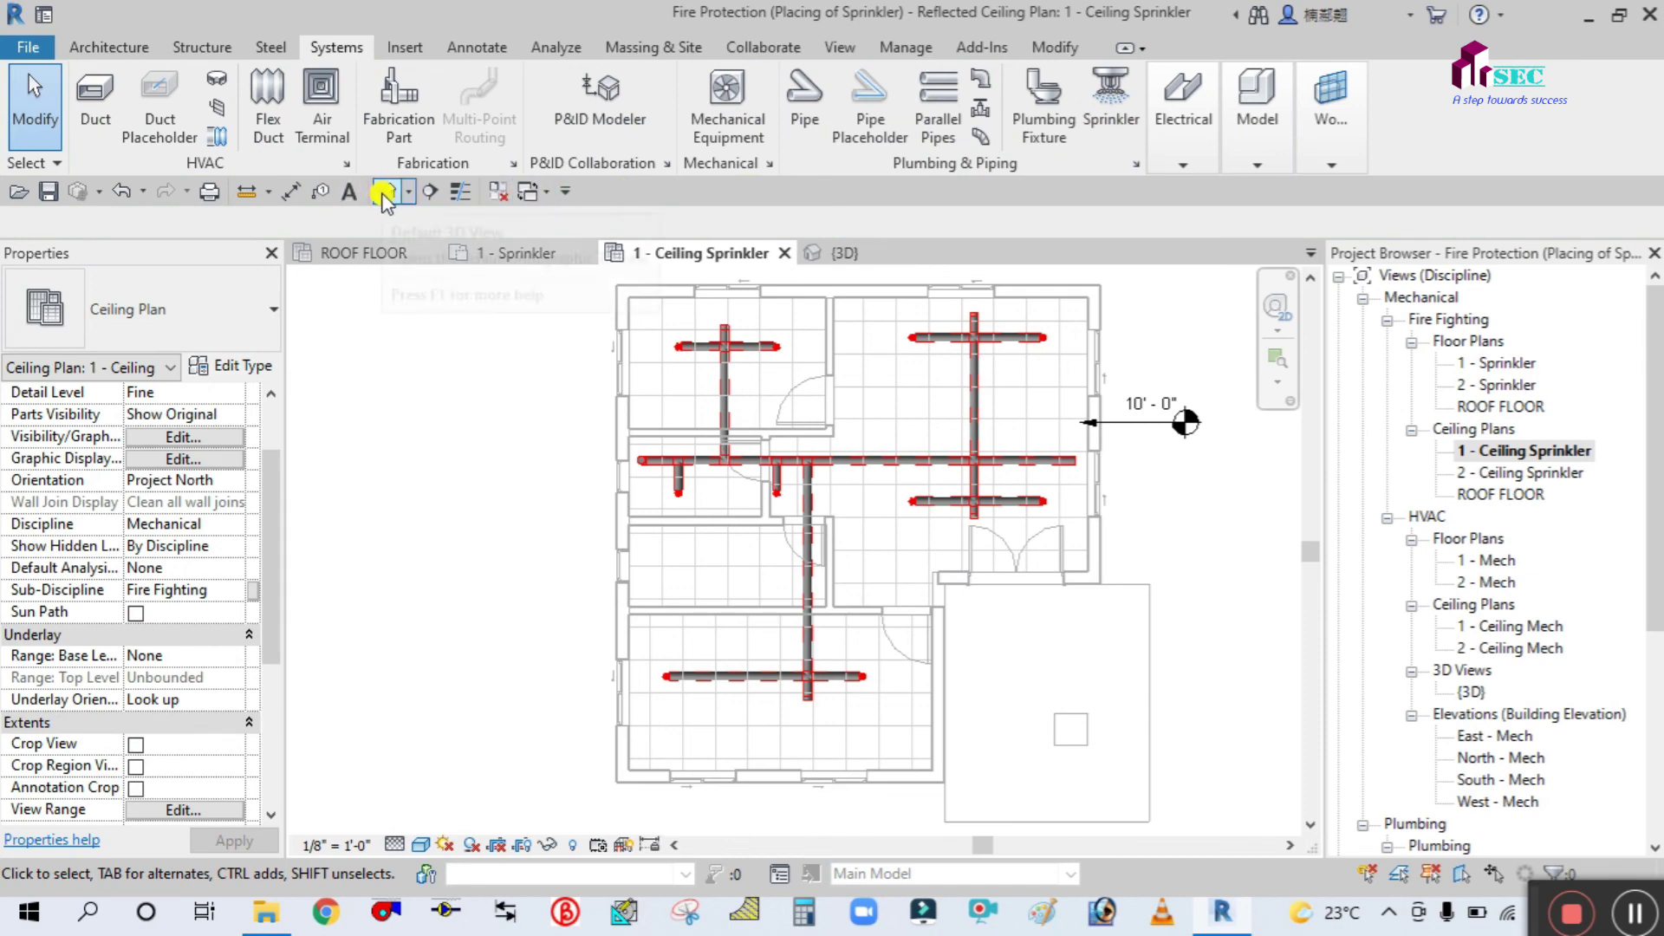
- Switch to the {3D} view and zoom and orbit to inspect the red FPW pipes among the sprinklers
click(832, 253)
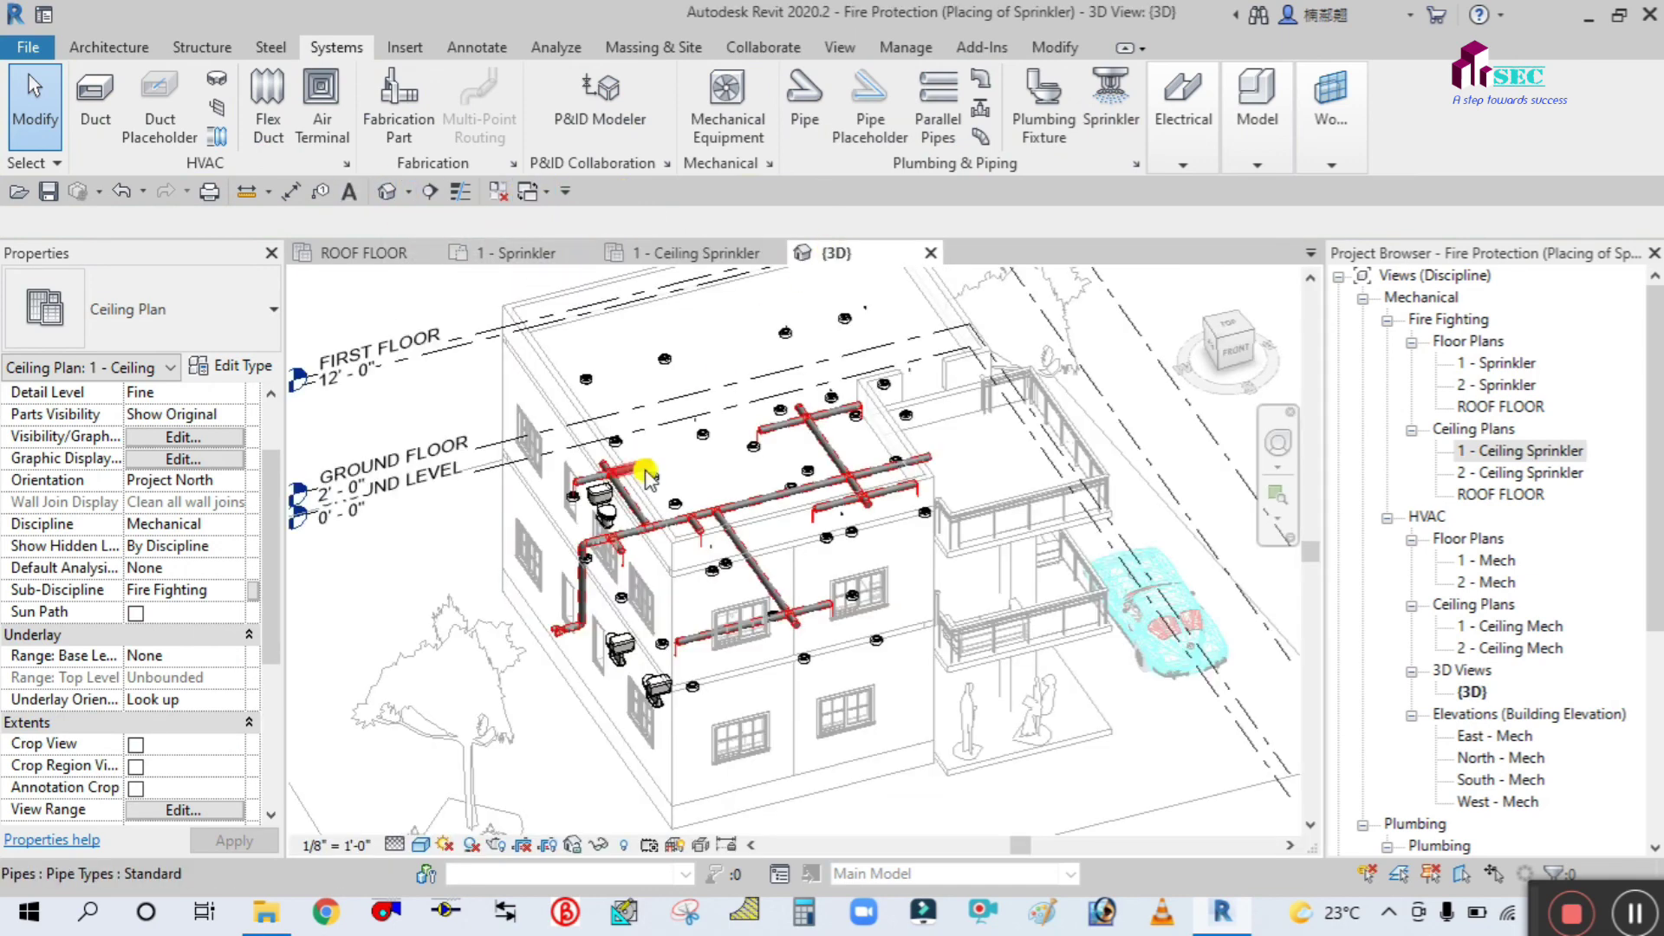
scroll(548, 684, up, 2)
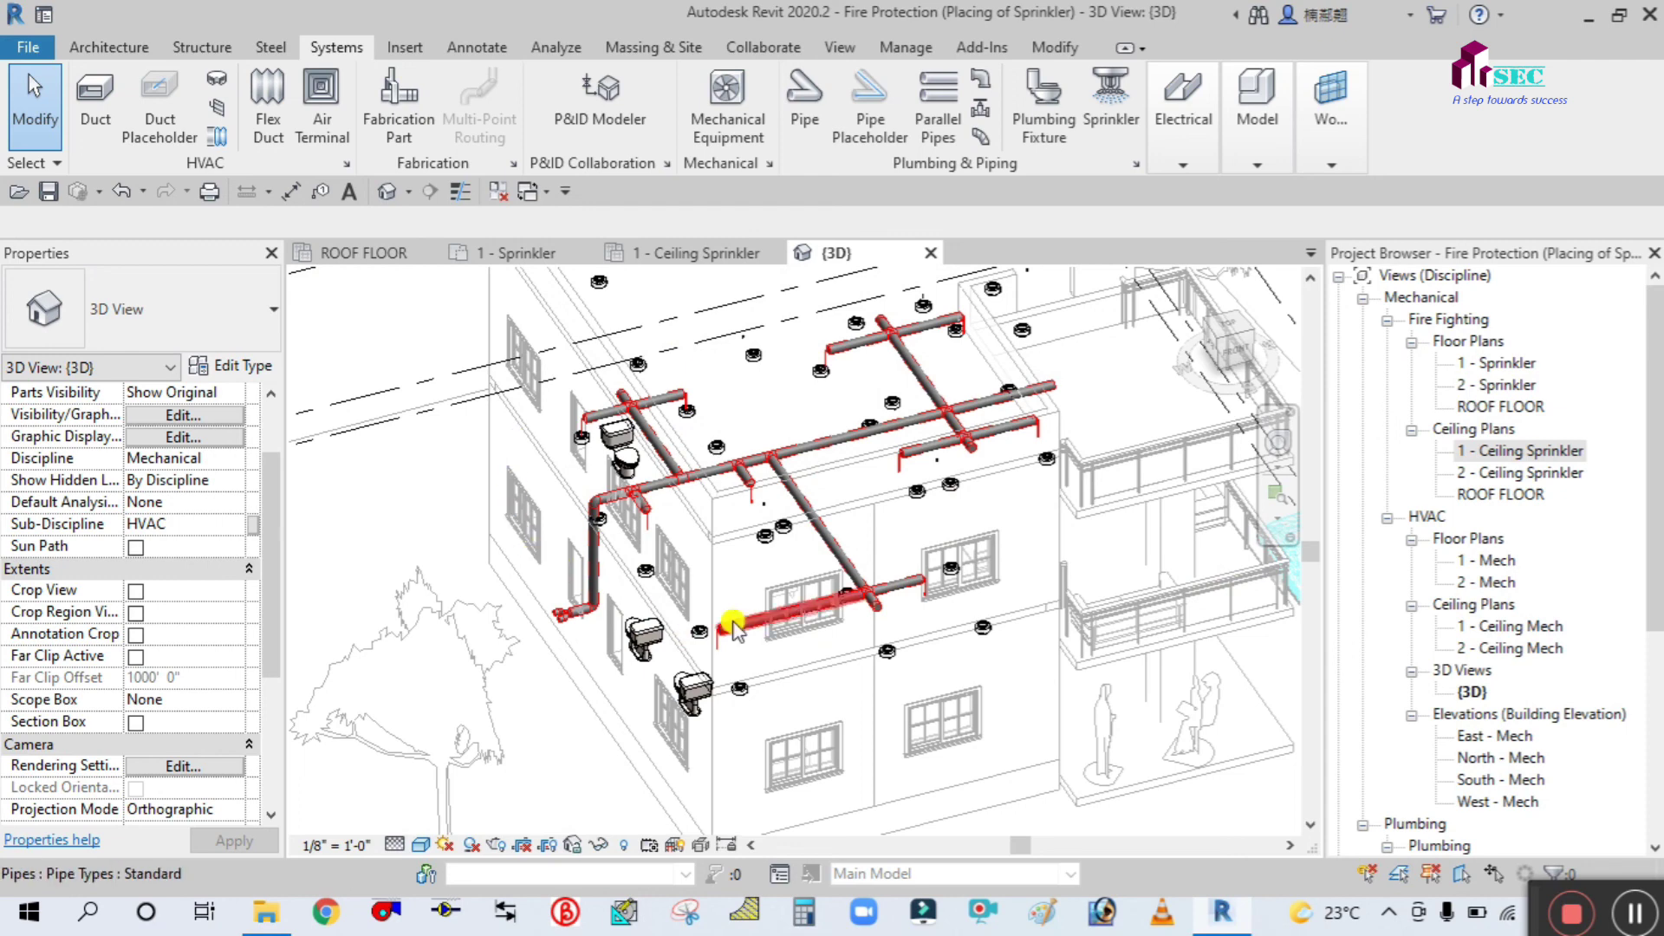
scroll(804, 475, down, 2)
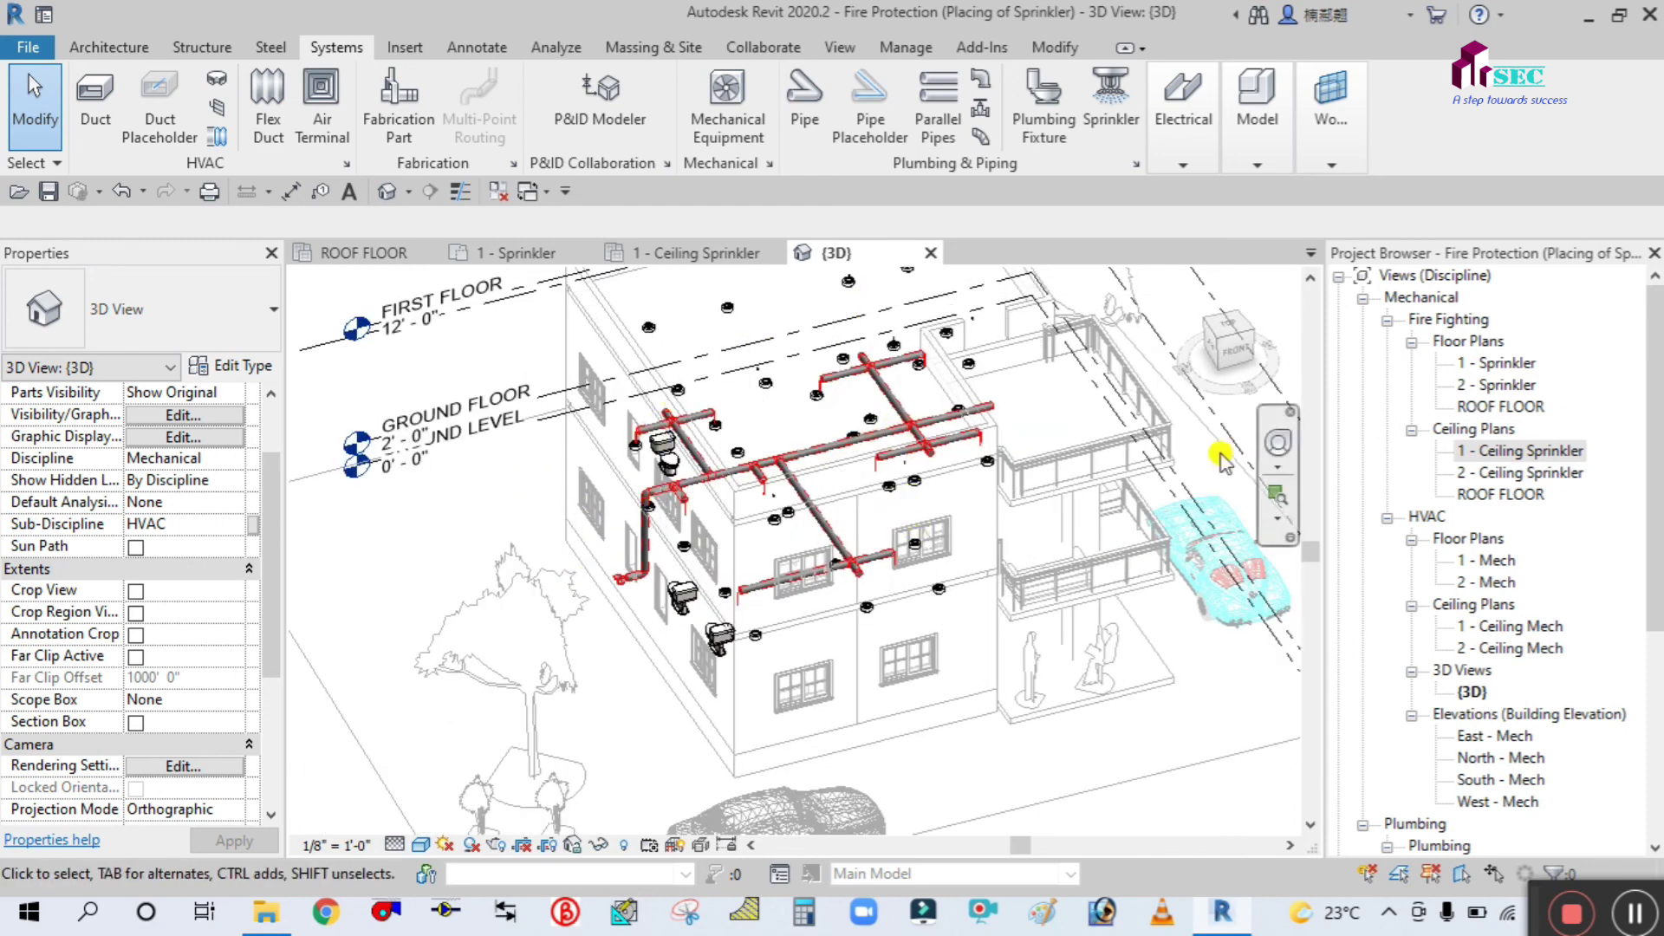
scroll(548, 574, down, 2)
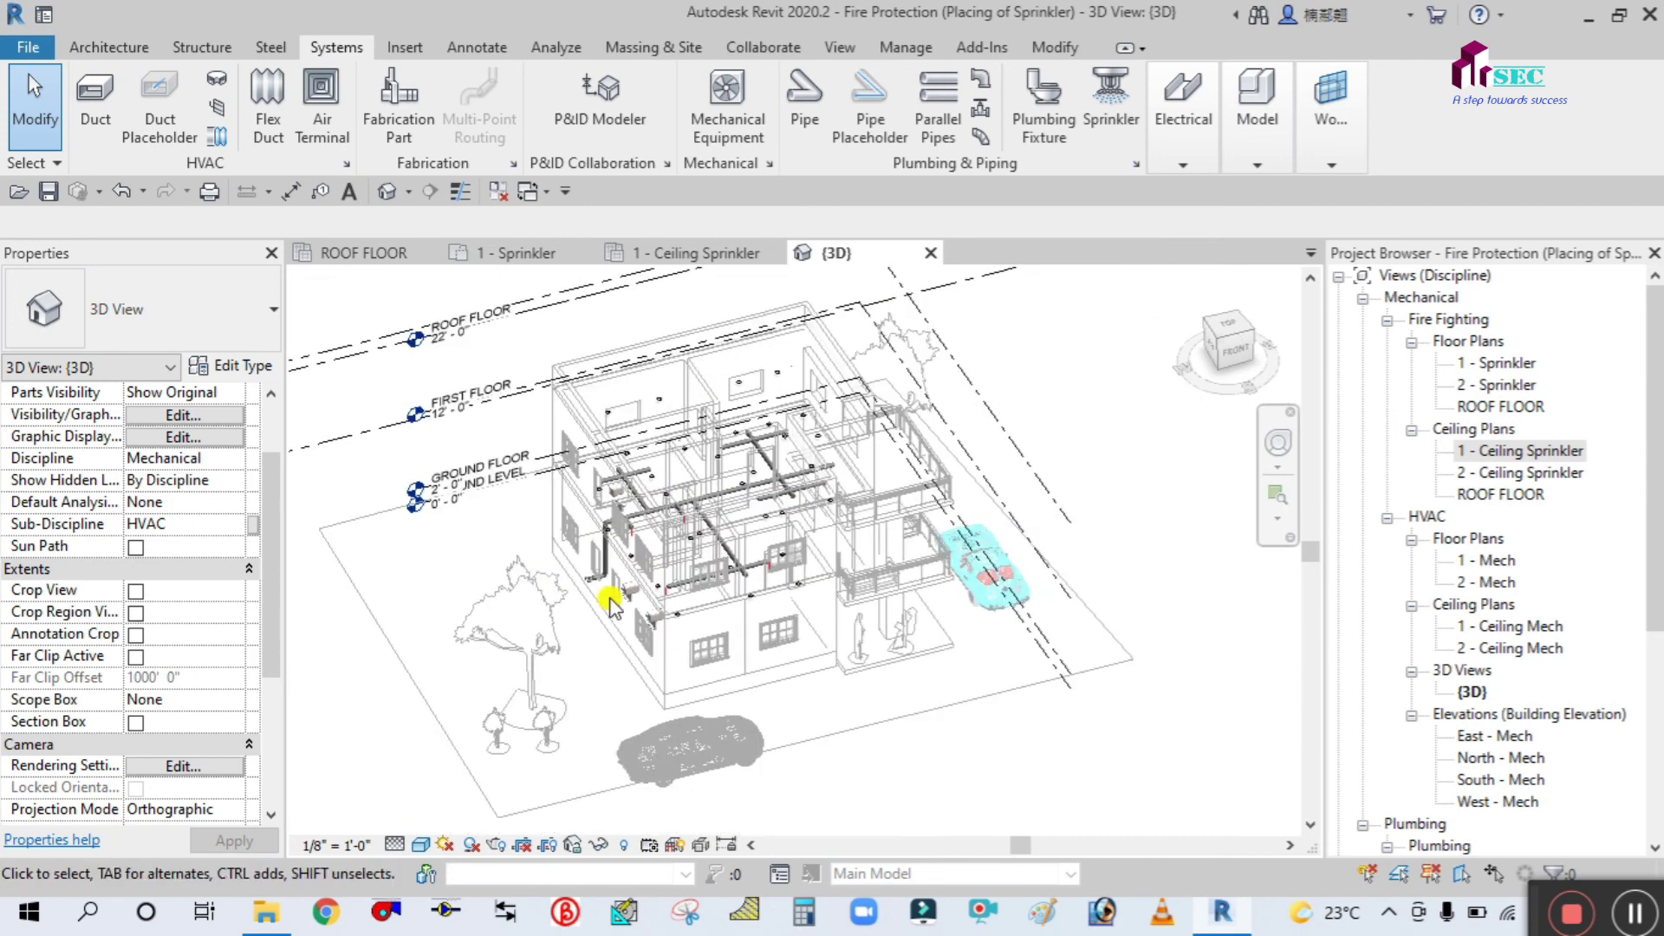
shift+middle_drag(907, 787, 626, 507)
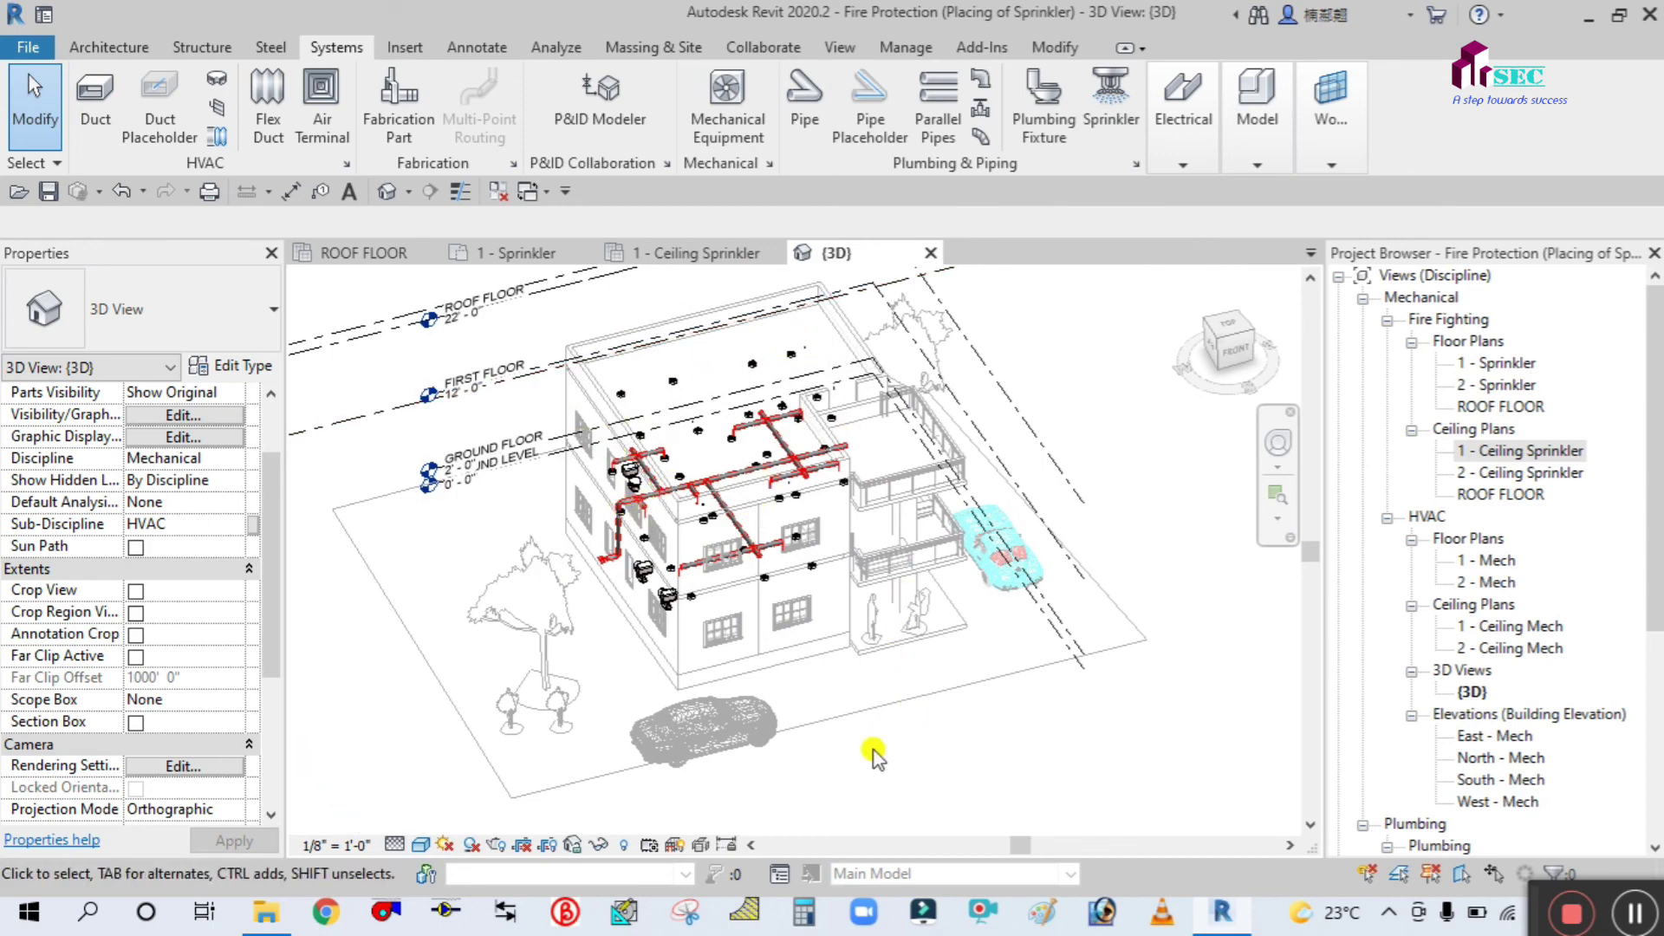
middle_drag(908, 769, 911, 763)
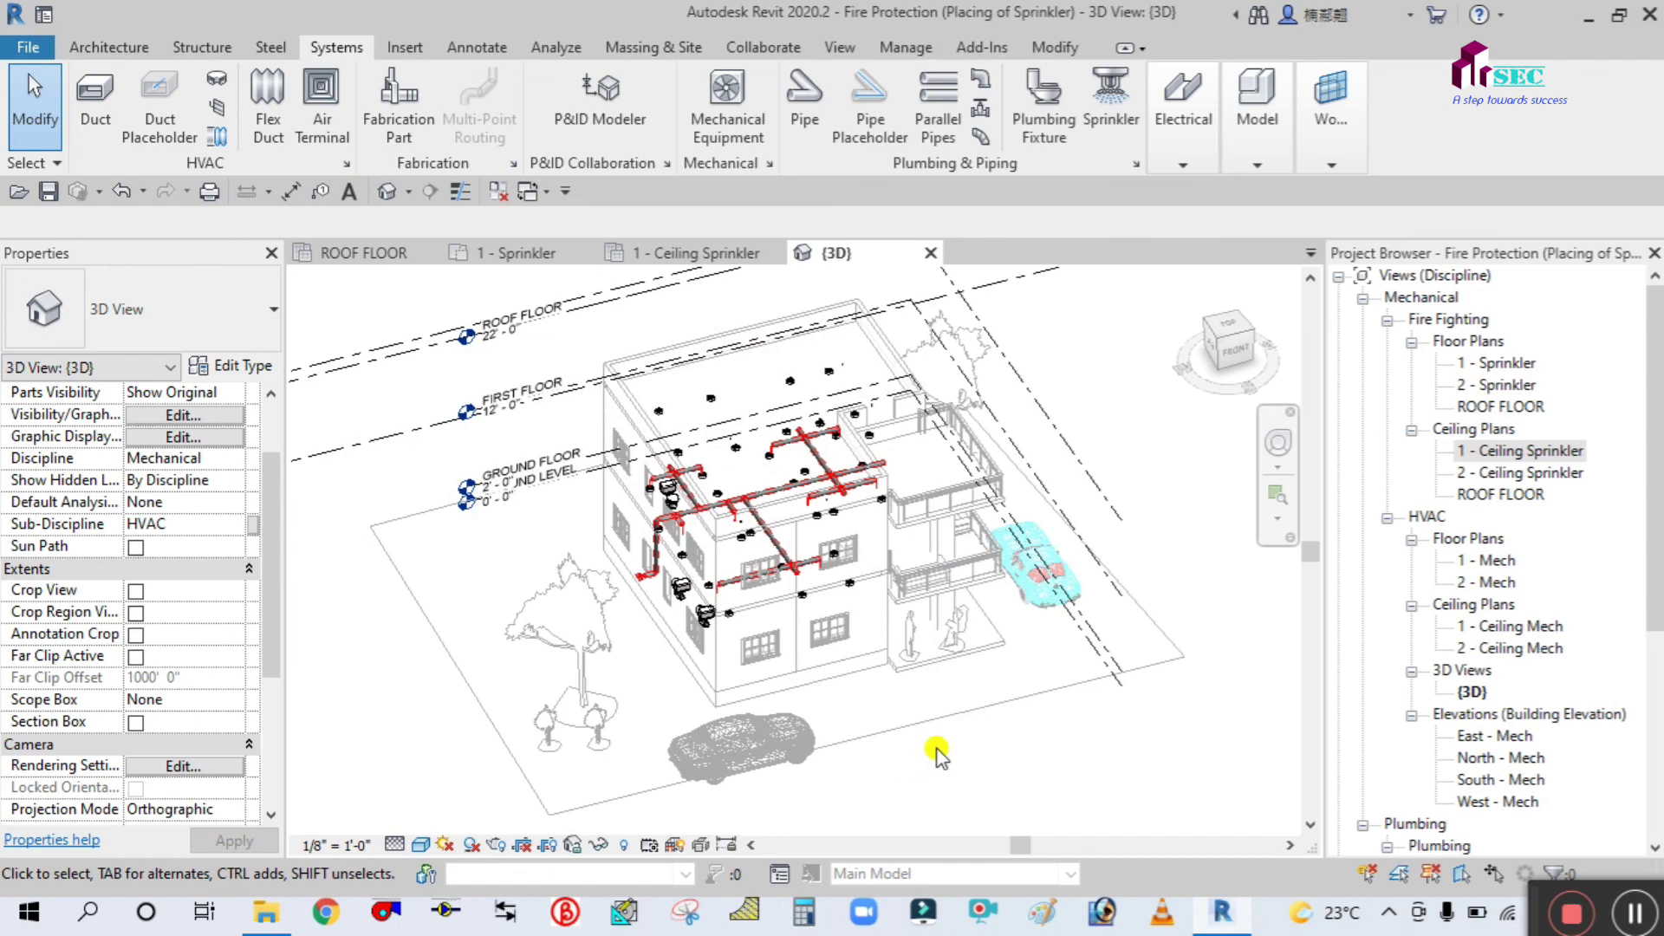
shift+middle_drag(1230, 486, 1037, 503)
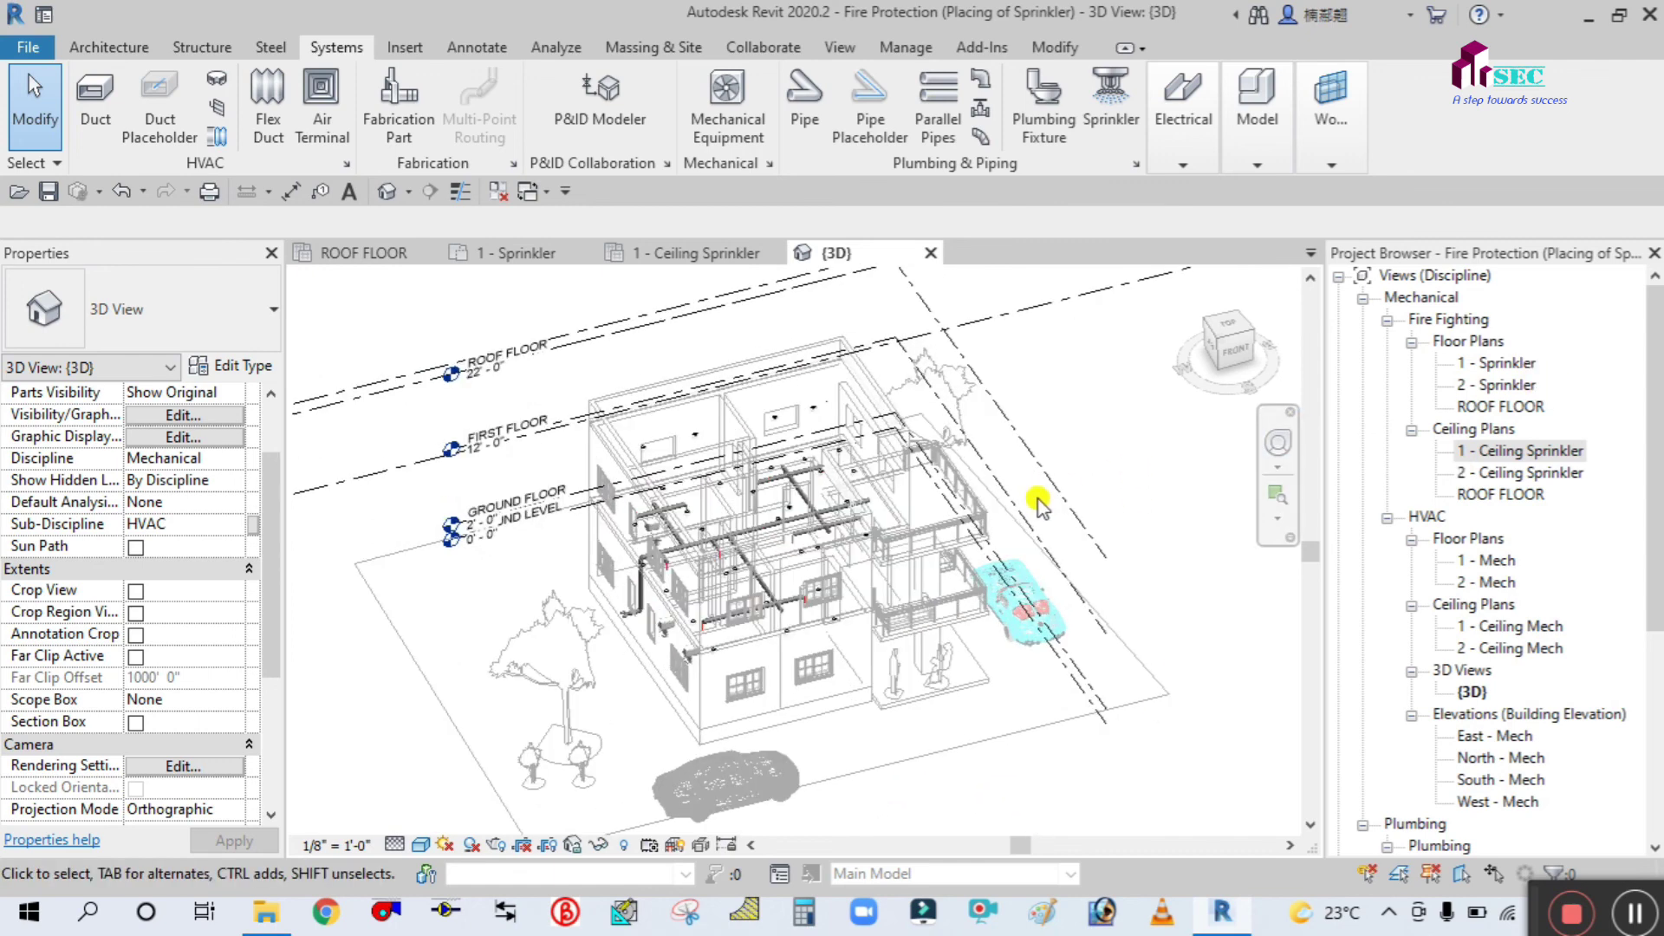
mouse_move(984, 767)
shift+middle_down()
mouse_move(1089, 743)
mouse_move(1029, 724)
shift+middle_up()
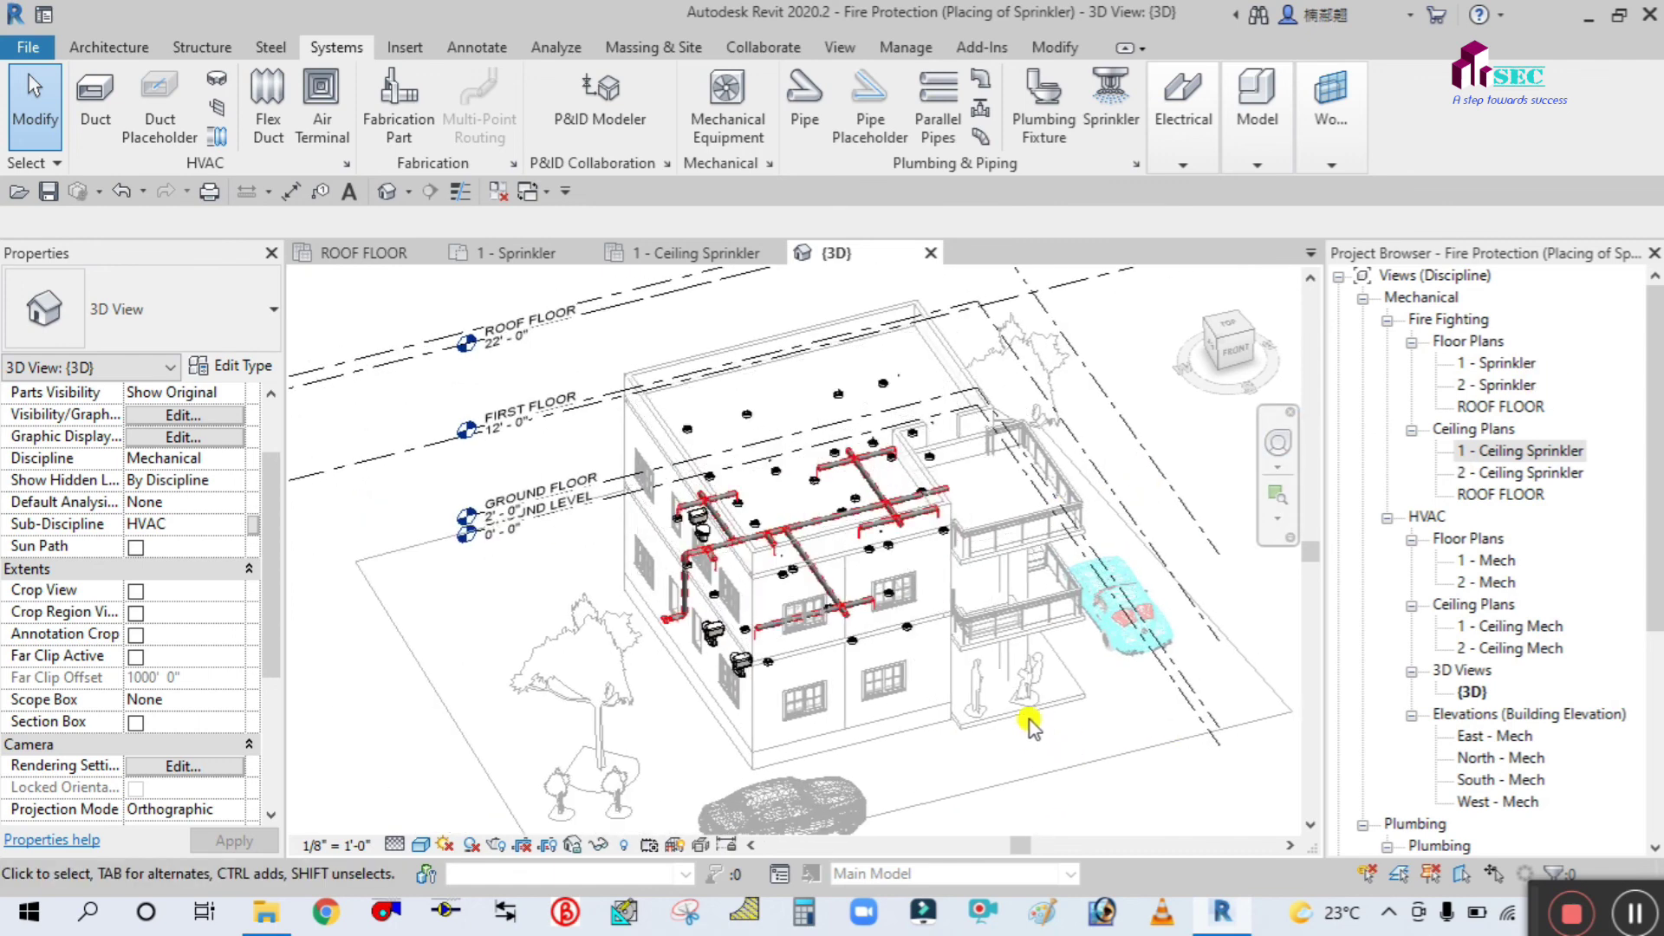